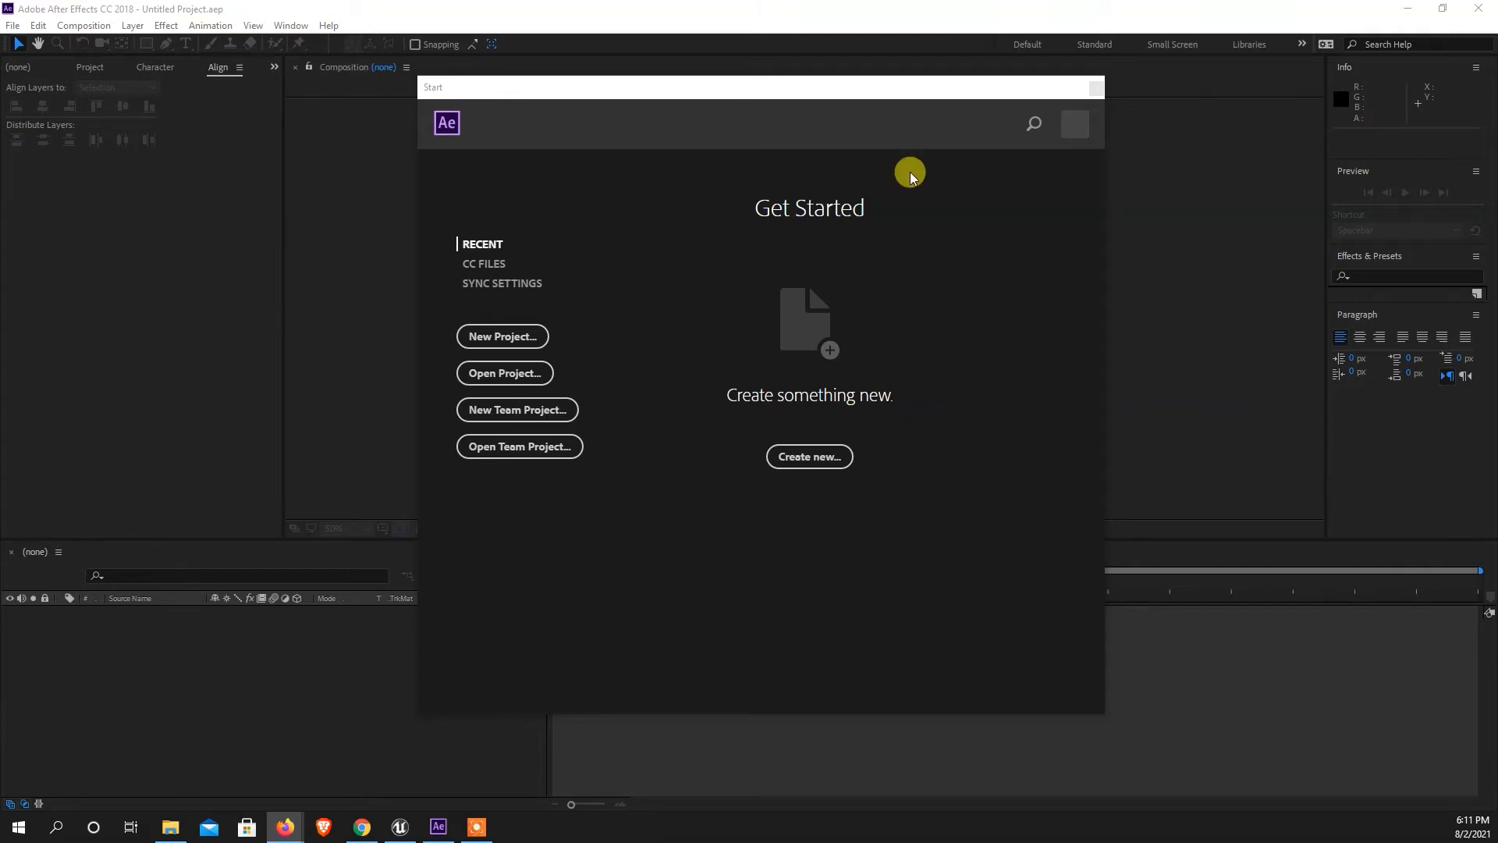
Close the Start window to reach the empty workspace.
left_click_drag(579, 92, 525, 113)
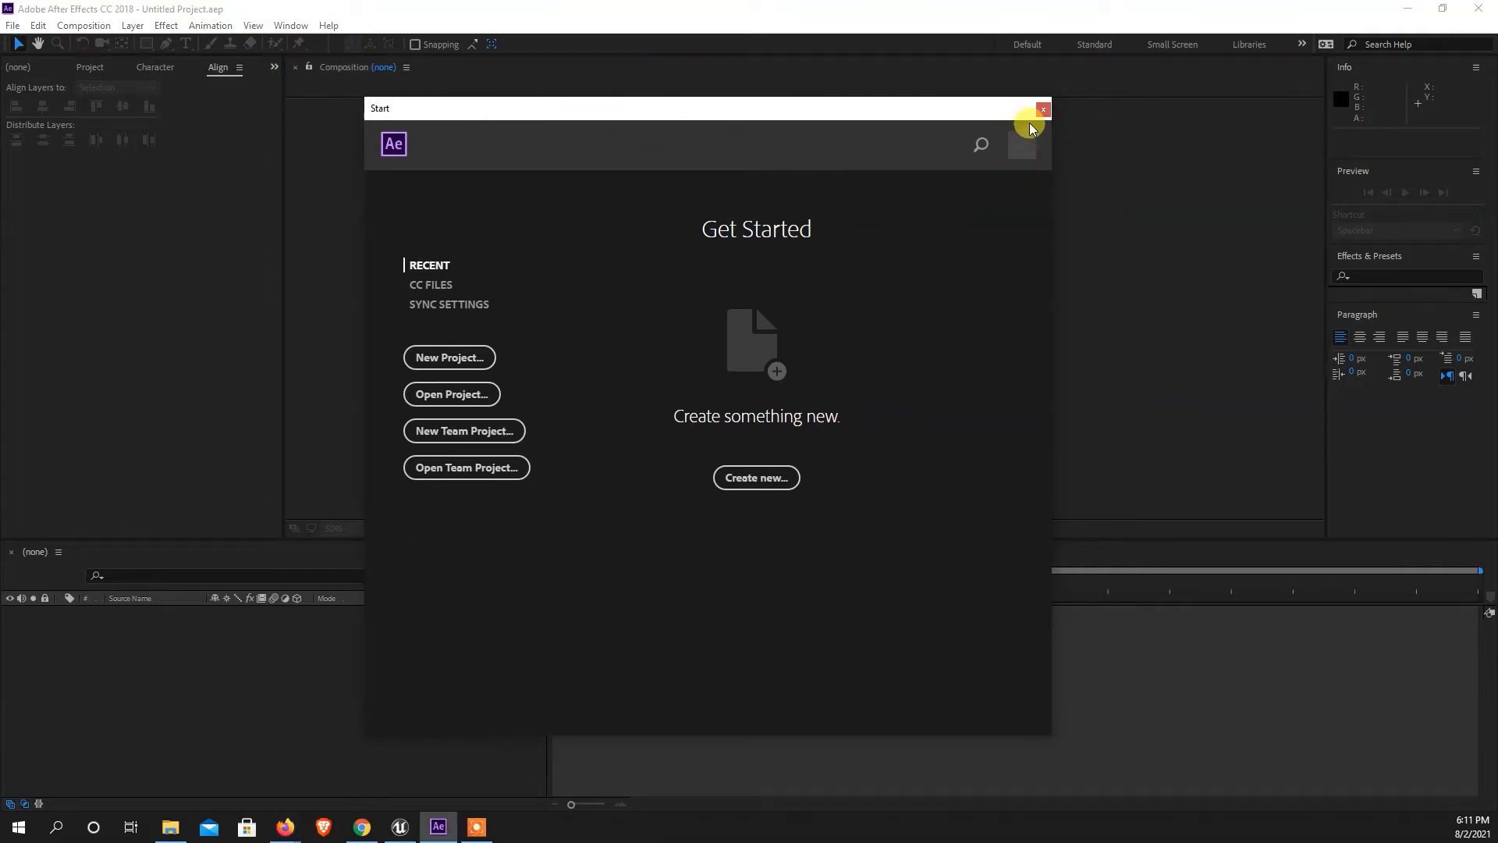
left_click_drag(485, 110, 609, 123)
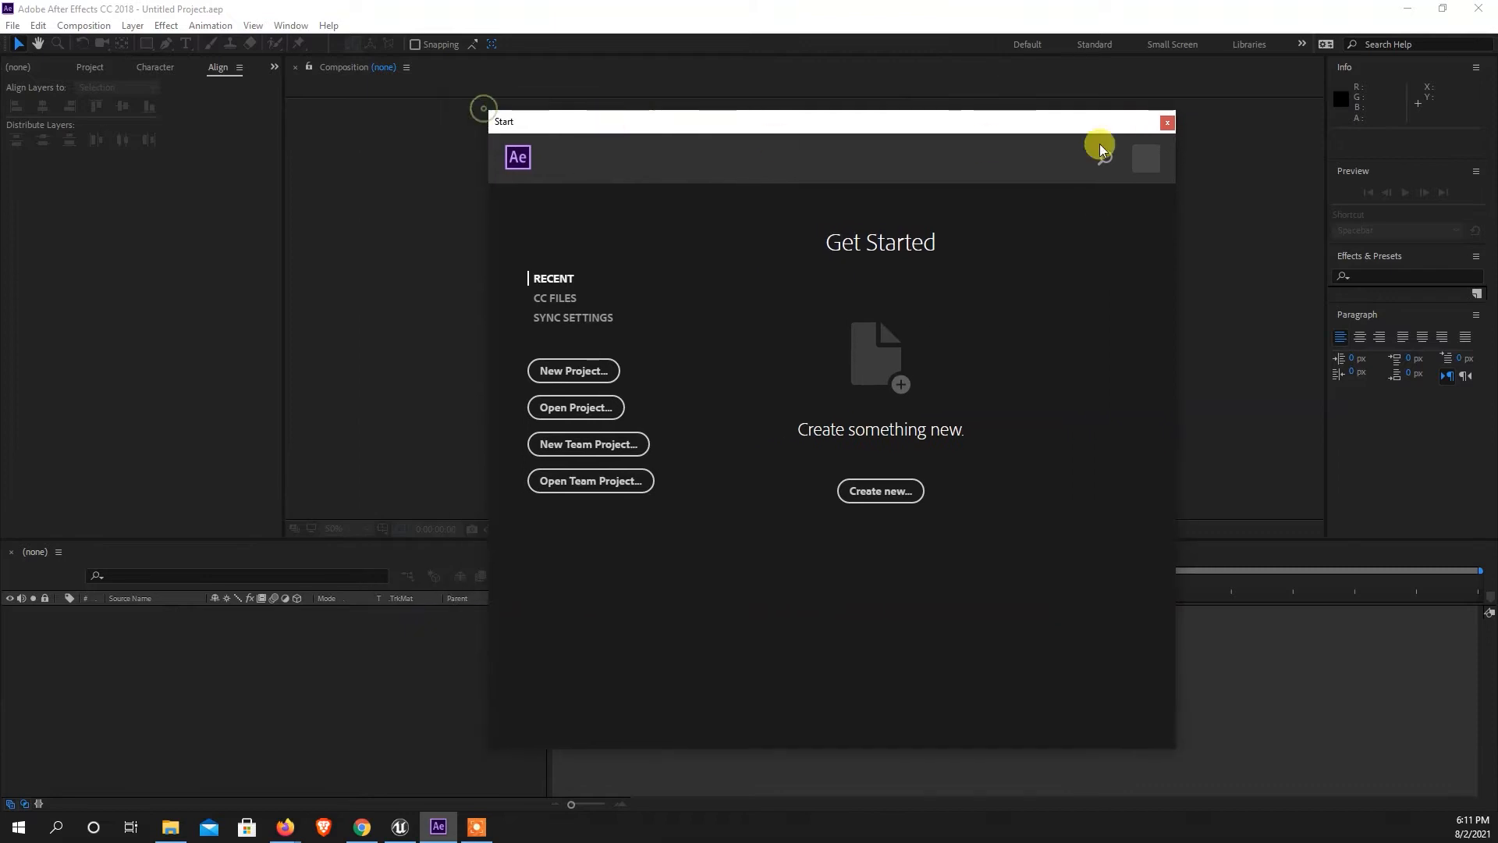
left_click(1160, 130)
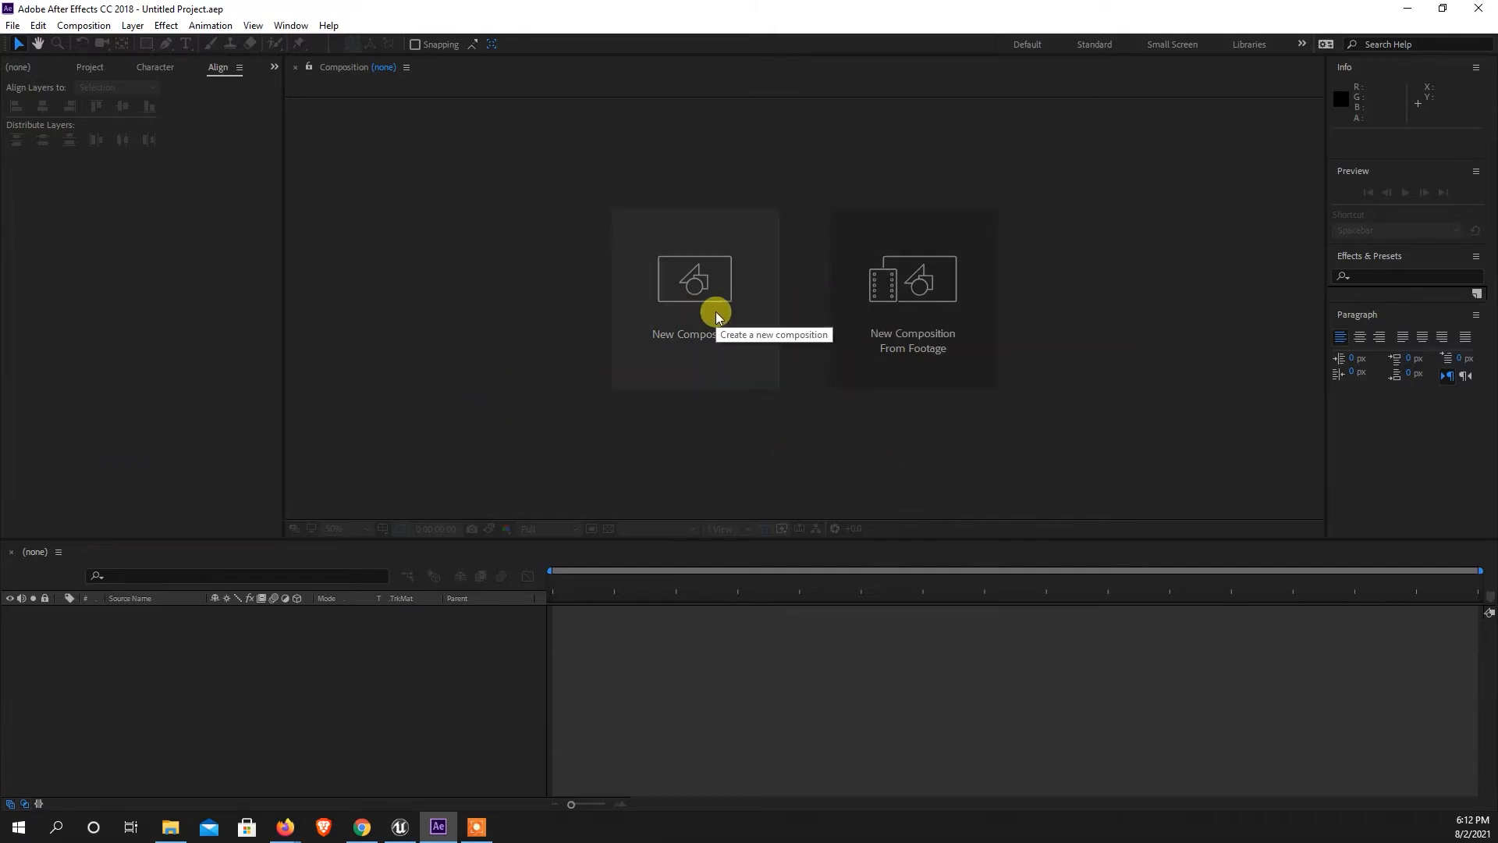
left_click(682, 314)
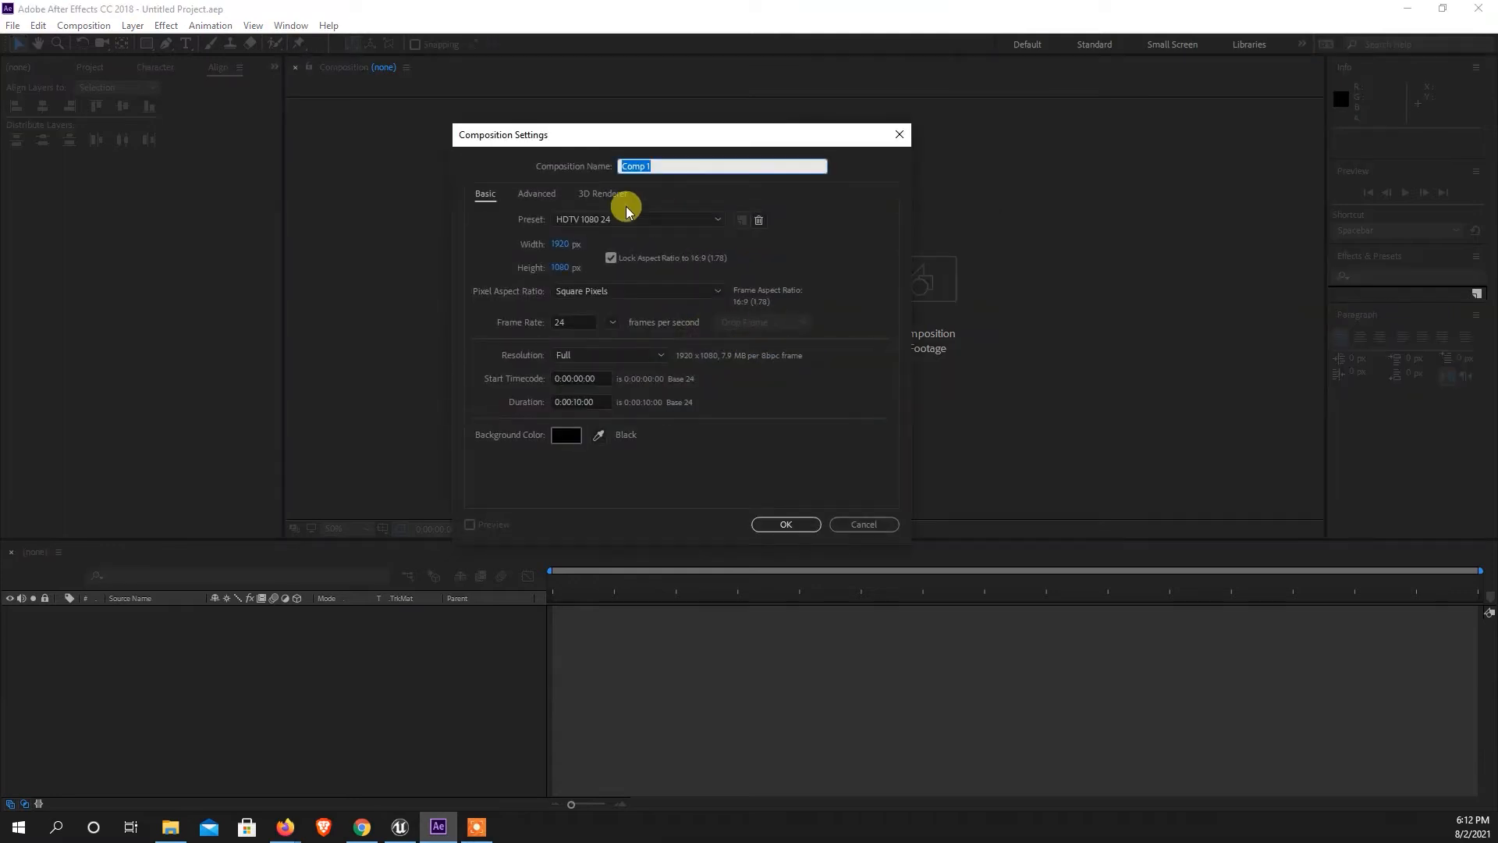
left_click(855, 524)
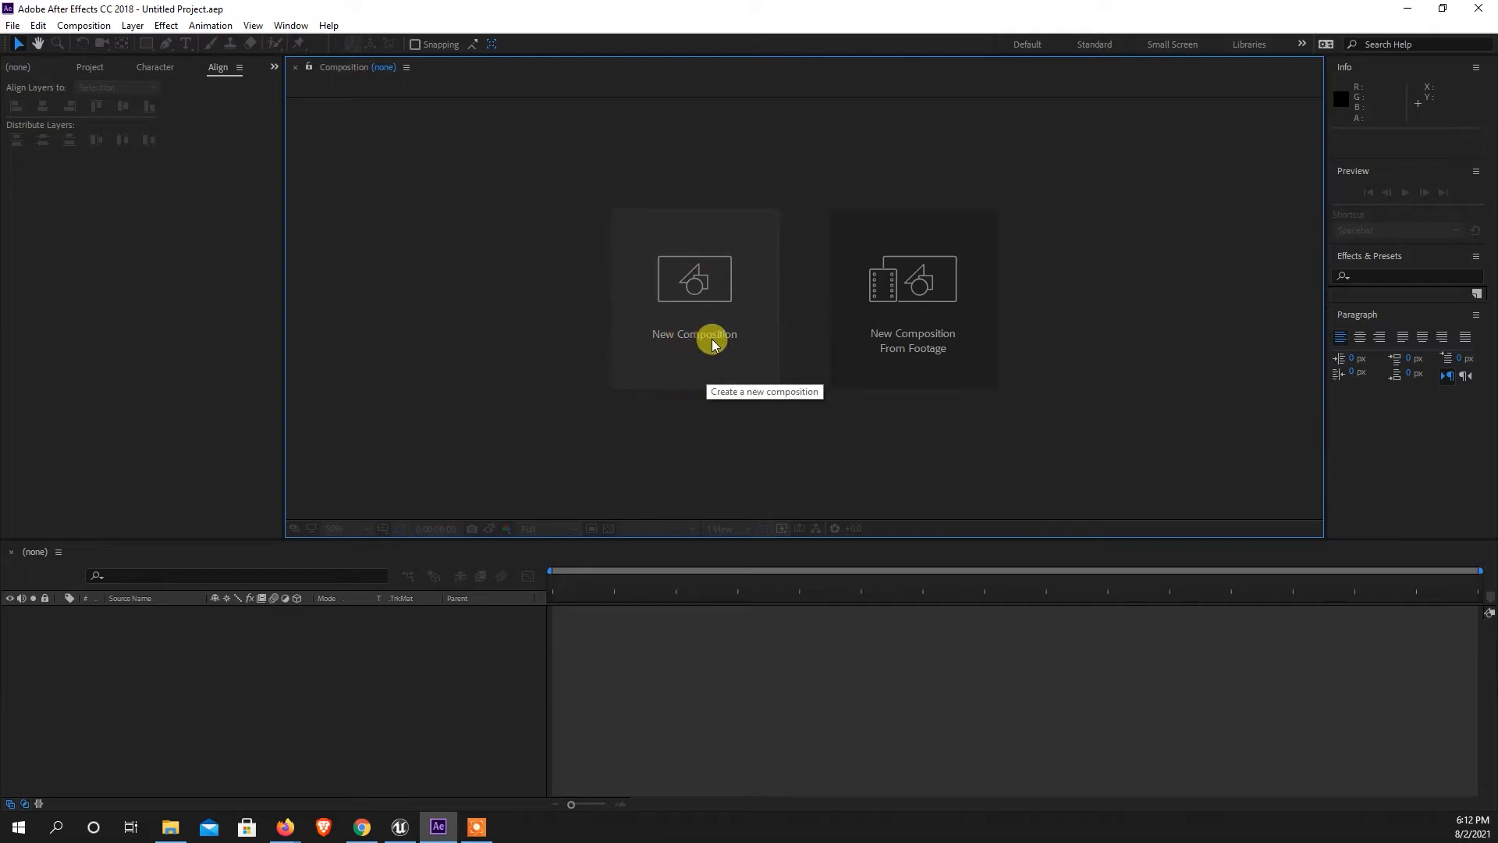
left_click(84, 27)
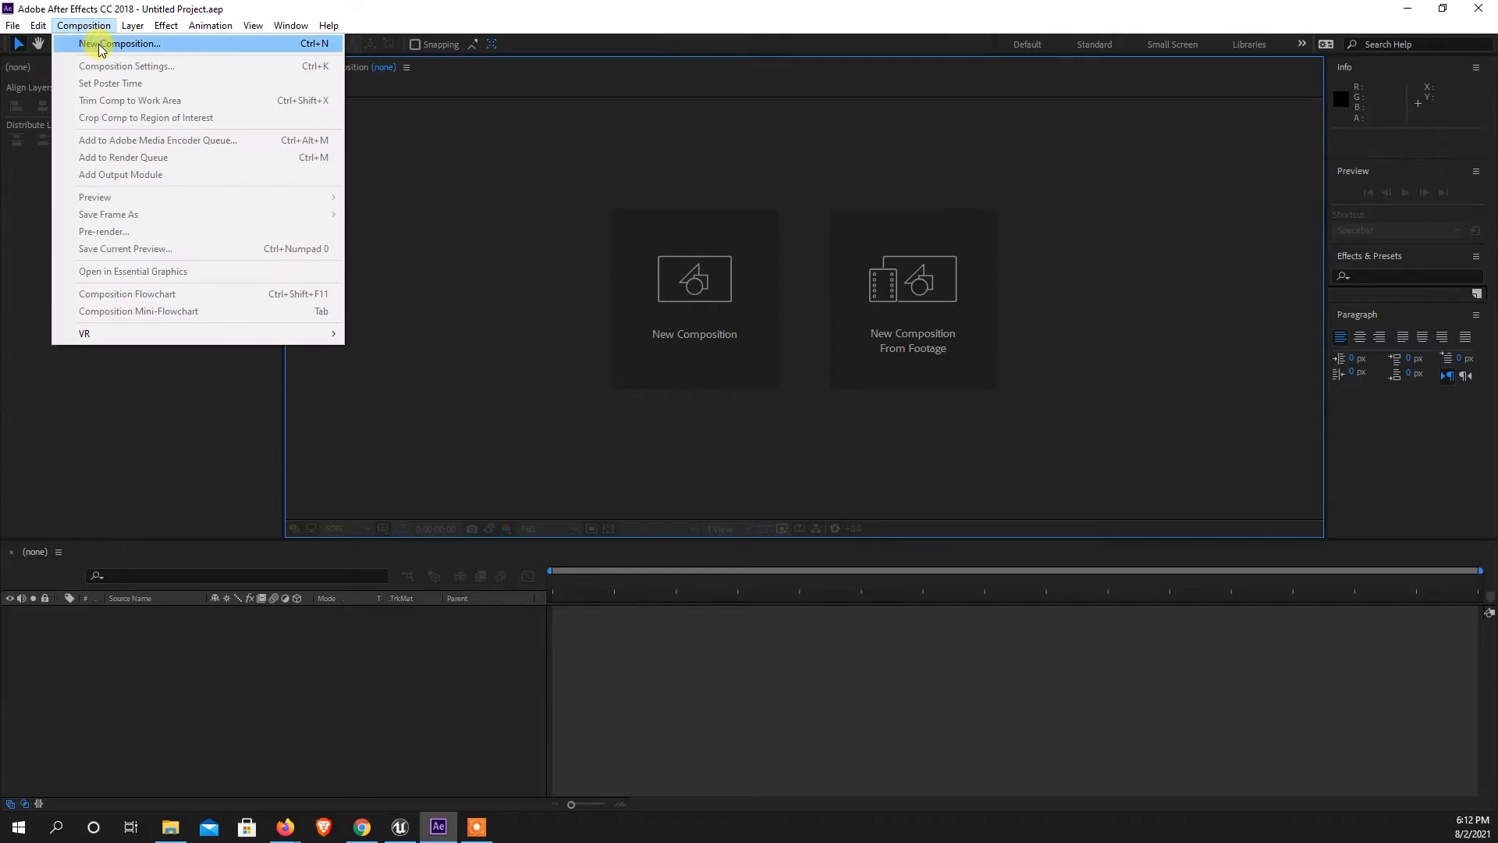
left_click(102, 44)
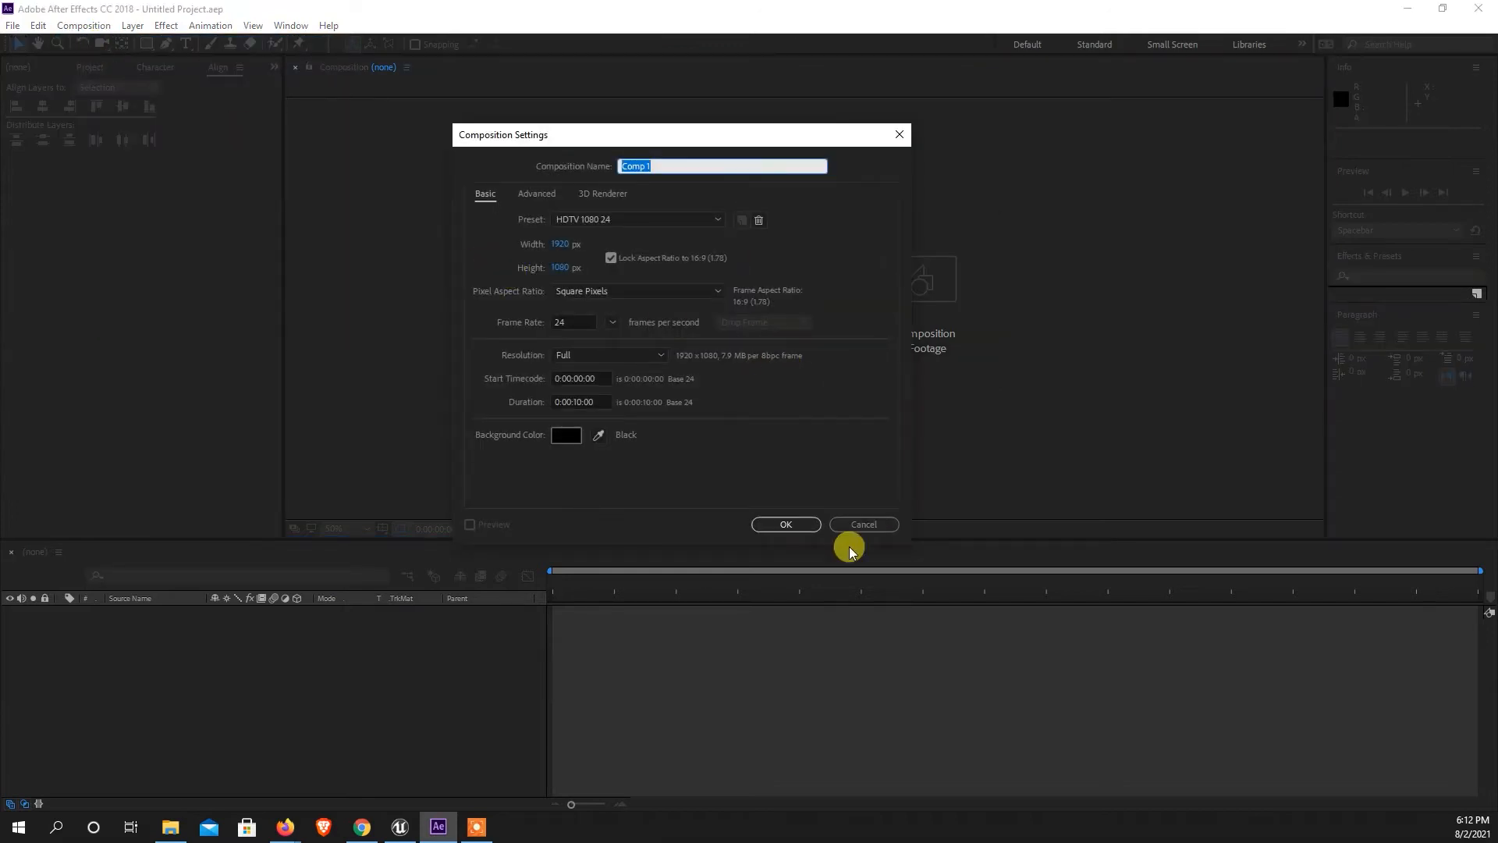
left_click(854, 522)
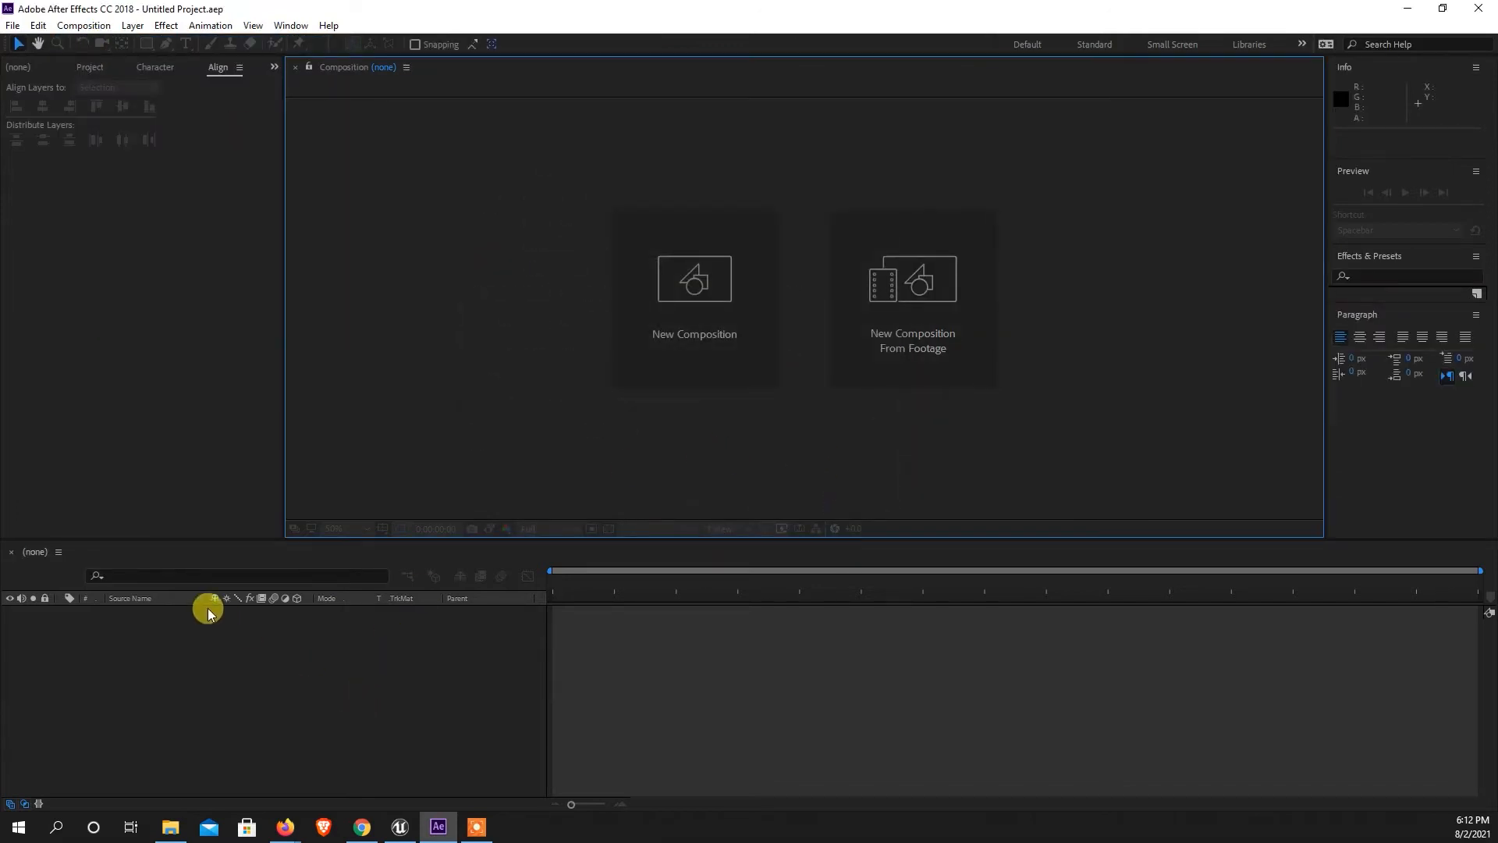
left_click(90, 68)
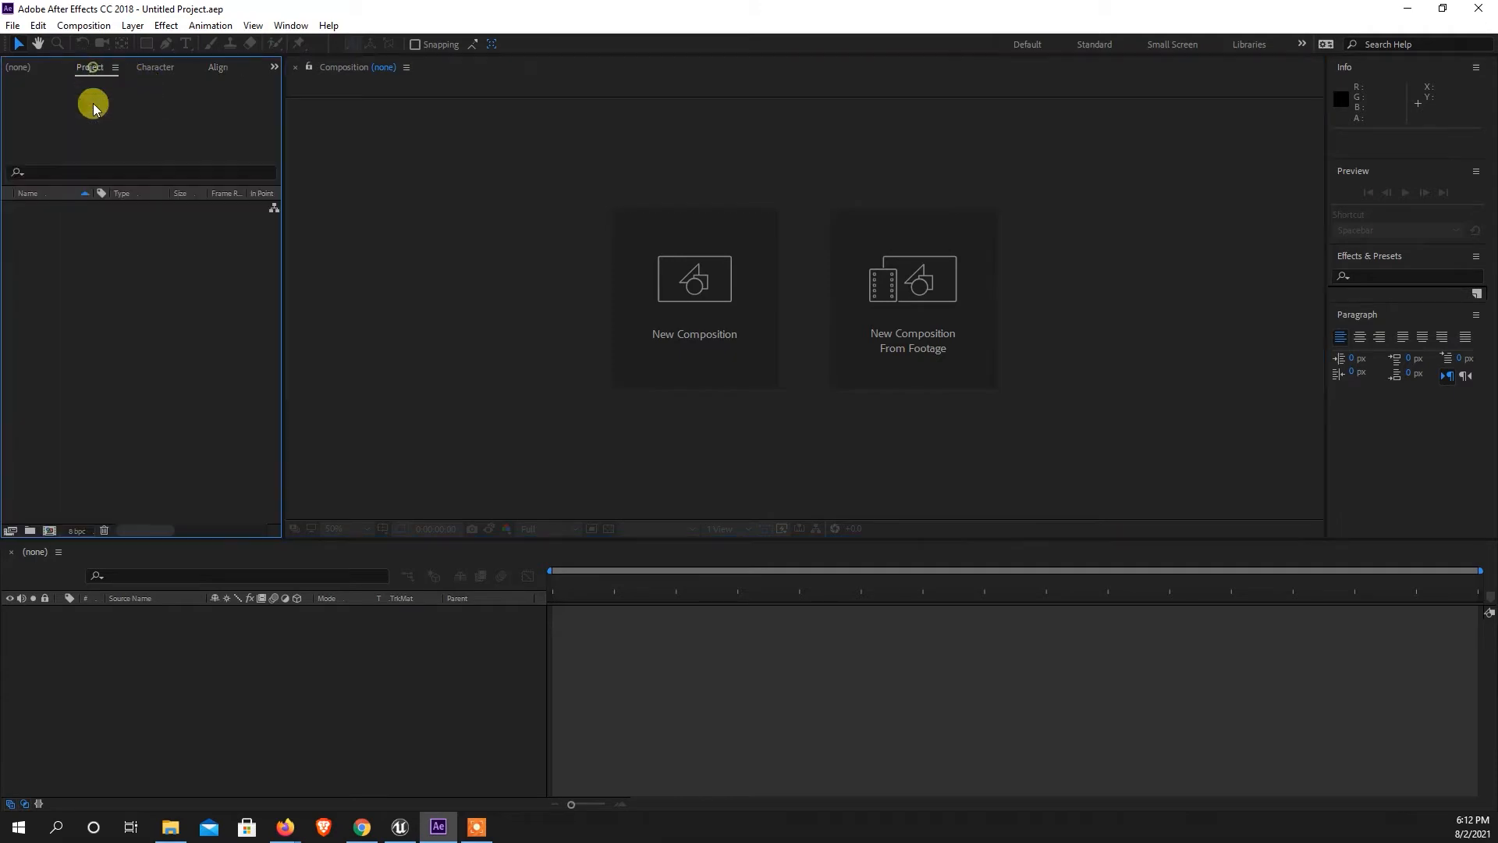
left_click(50, 530)
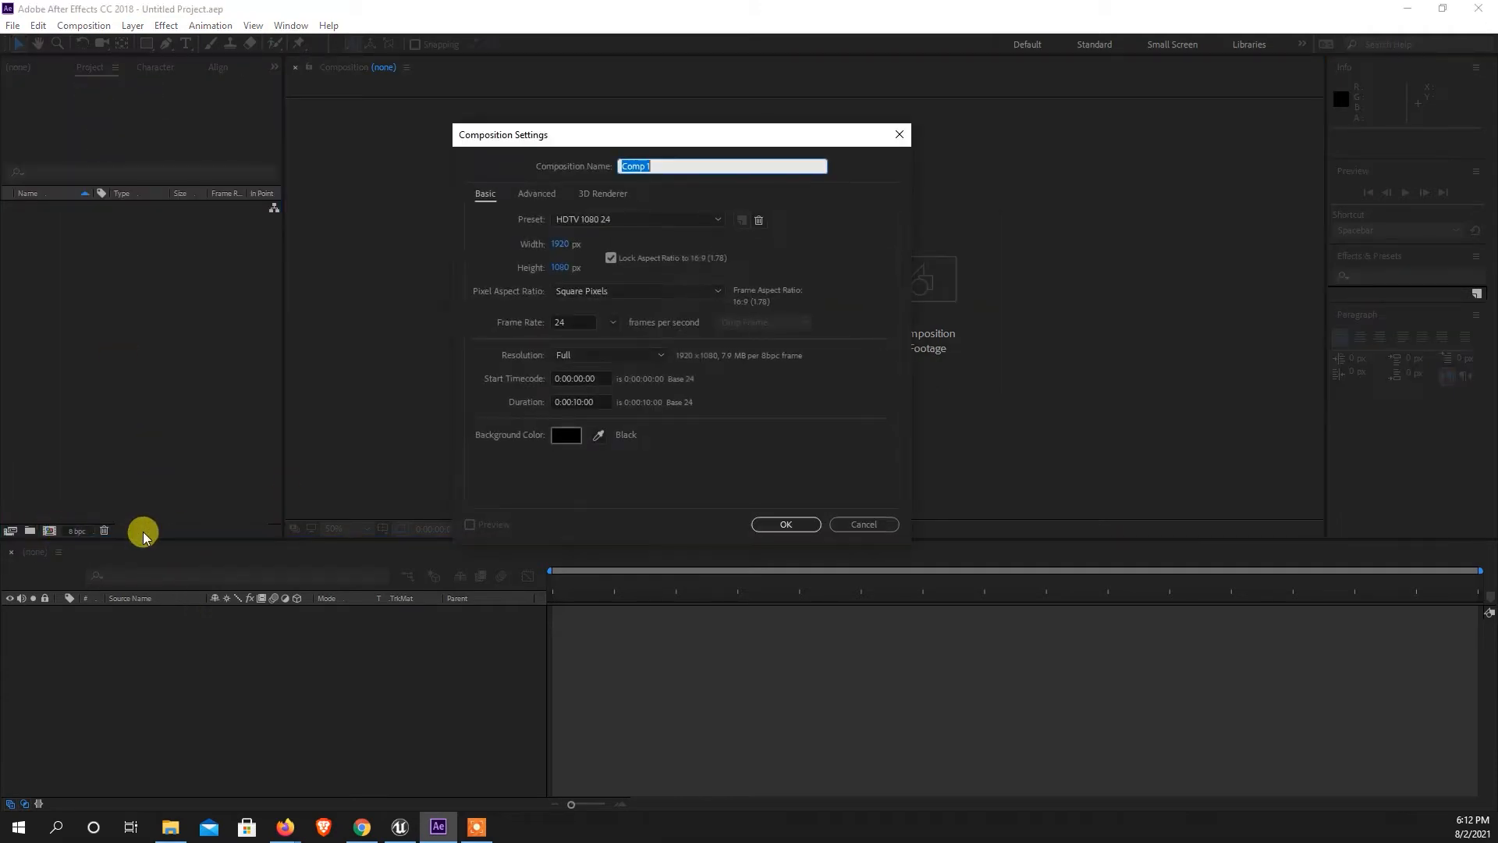
left_click_drag(594, 136, 536, 136)
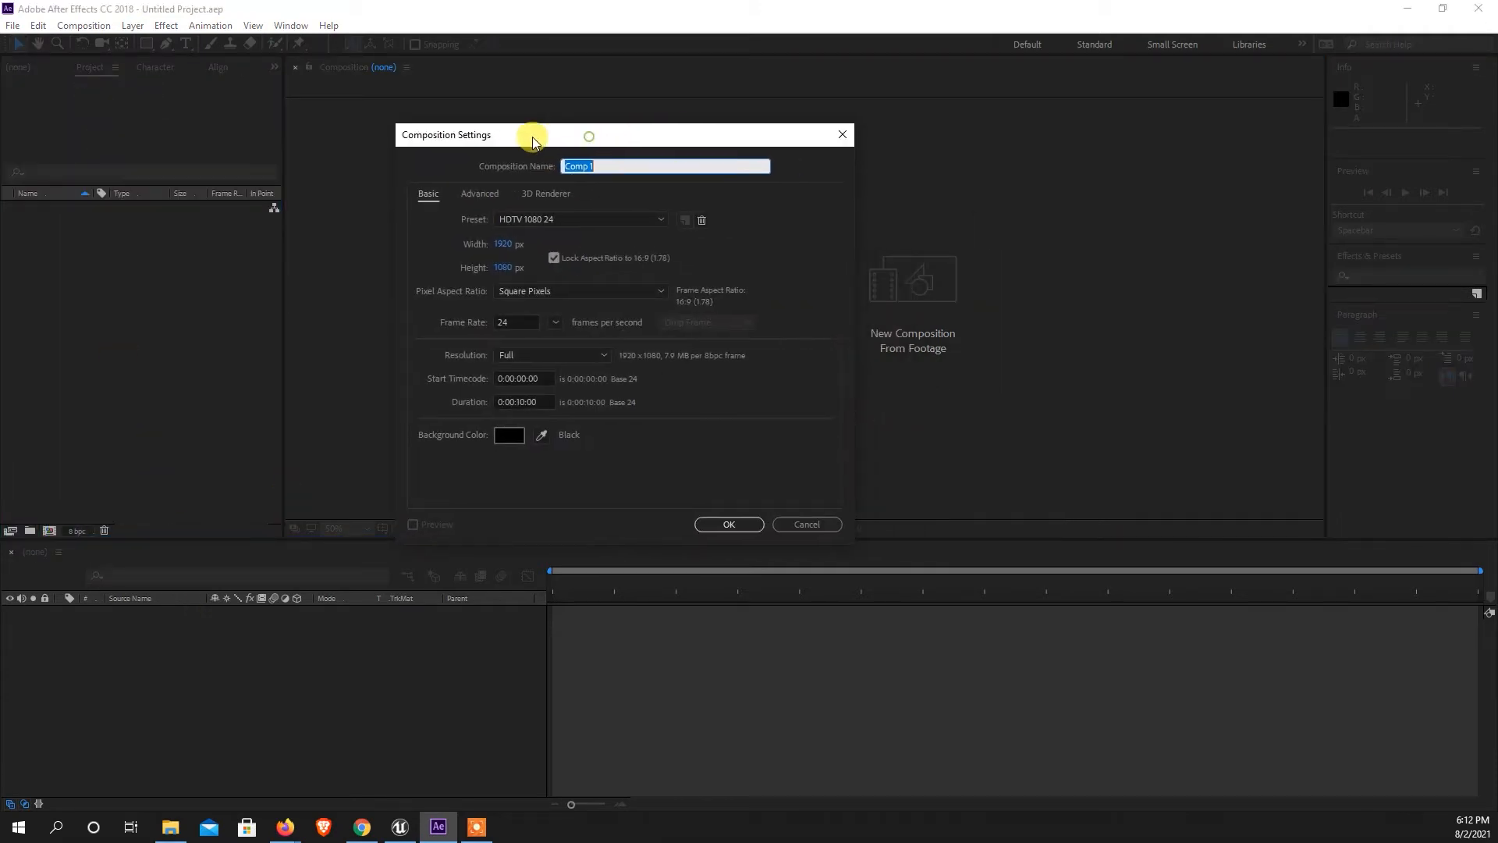
left_click(794, 526)
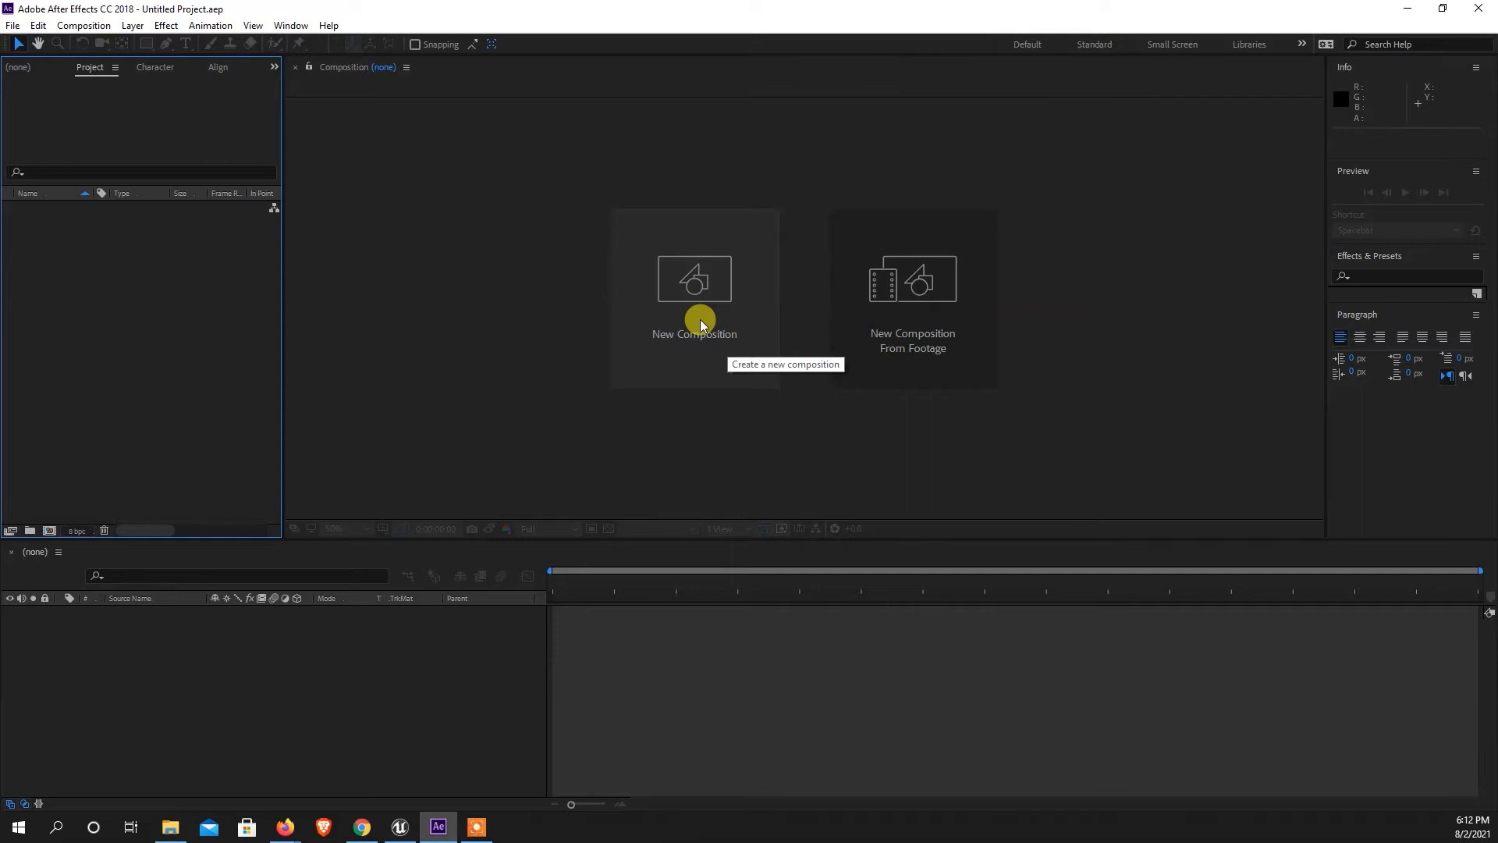
left_click(412, 659)
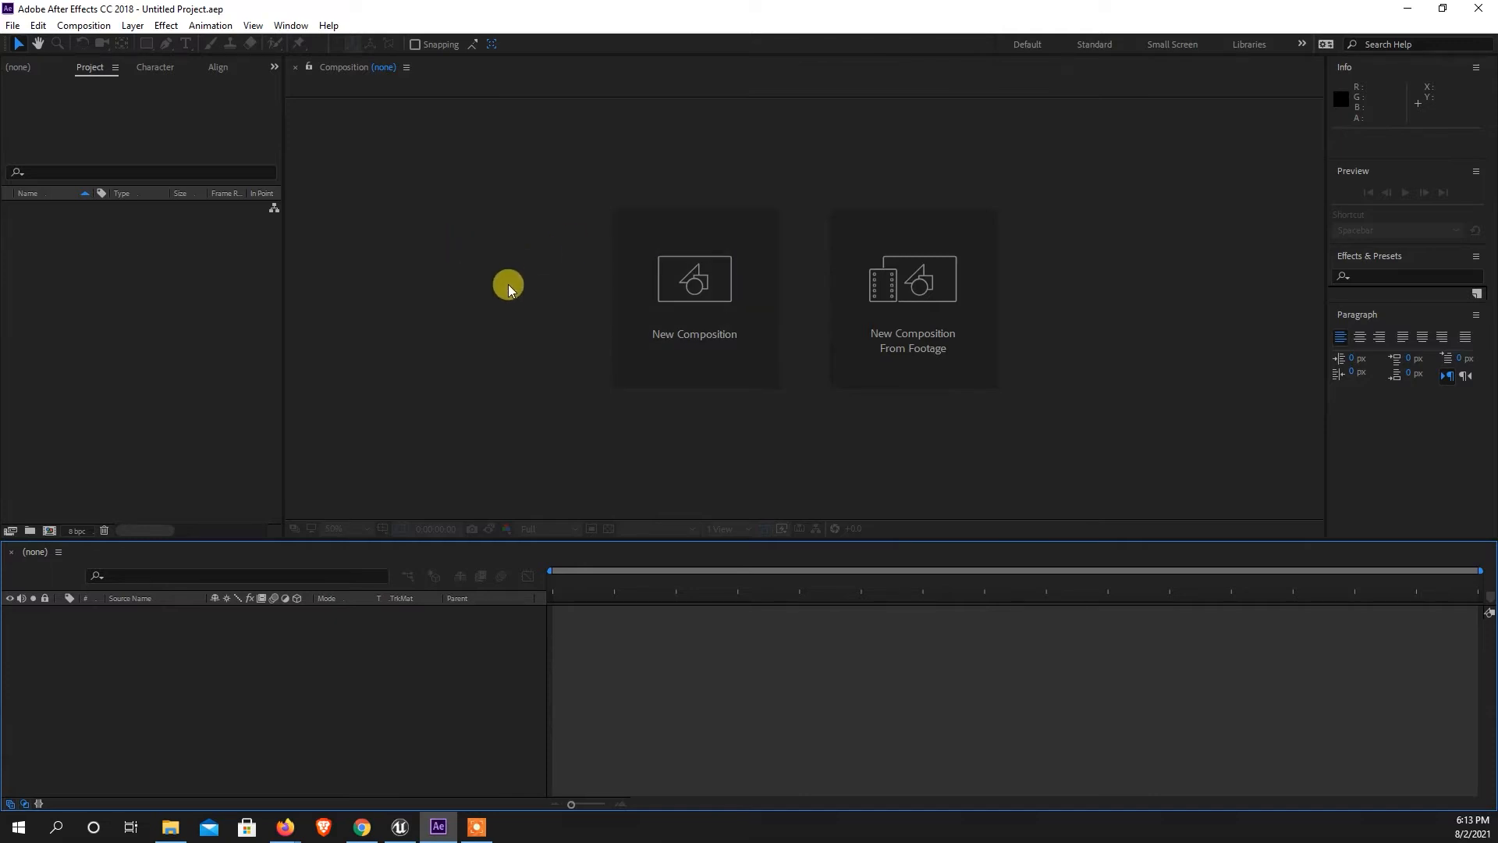
Create a new composition with its duration set to 0:00:15:00.
left_click(658, 315)
mouse_move(558, 143)
left_mouse_down()
mouse_move(692, 125)
mouse_move(553, 139)
left_mouse_up()
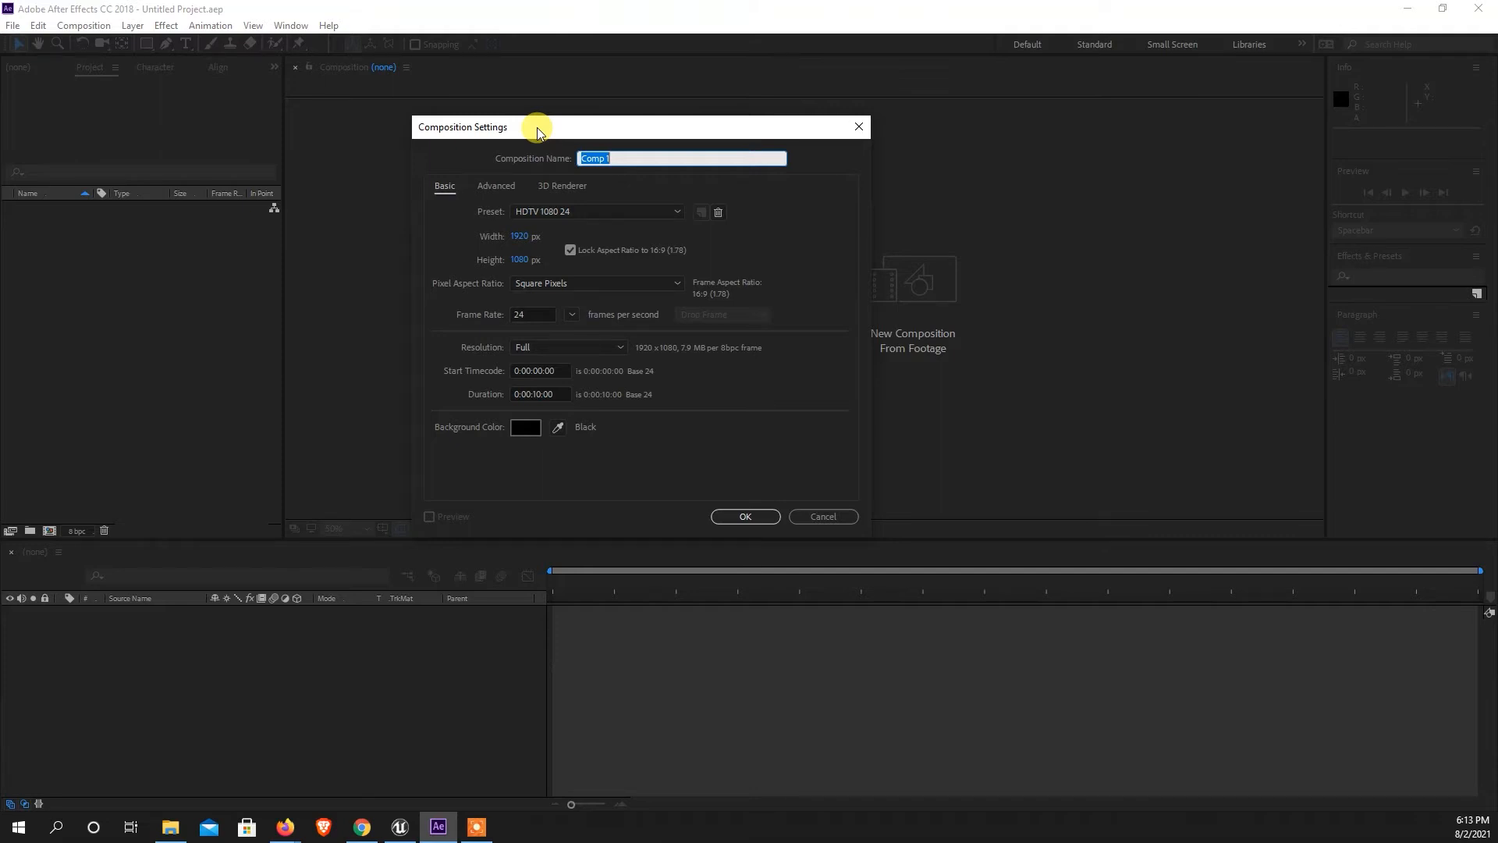
left_click_drag(532, 124, 545, 121)
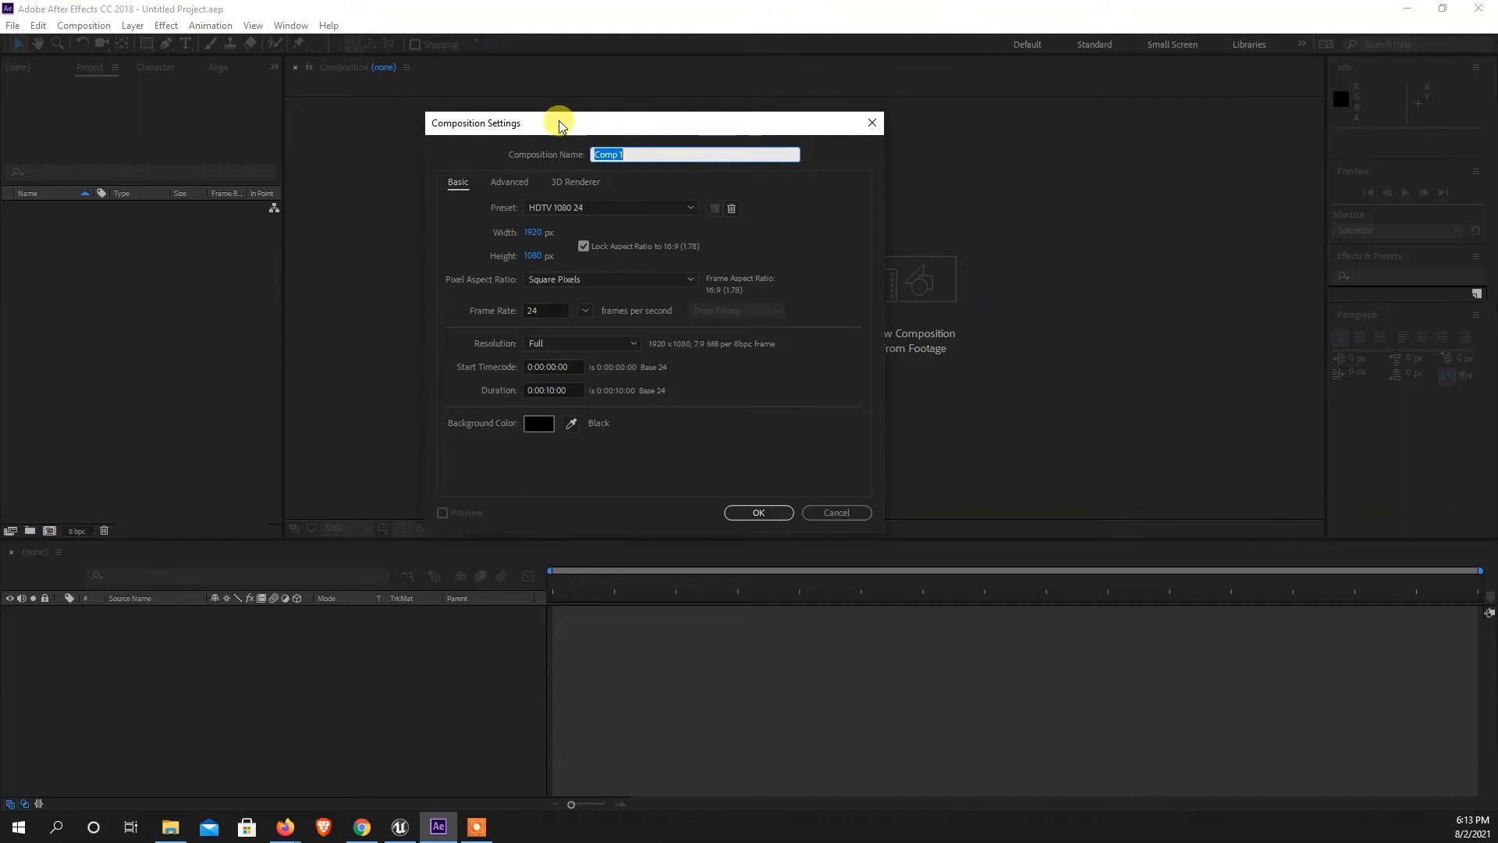
left_click_drag(560, 126, 611, 118)
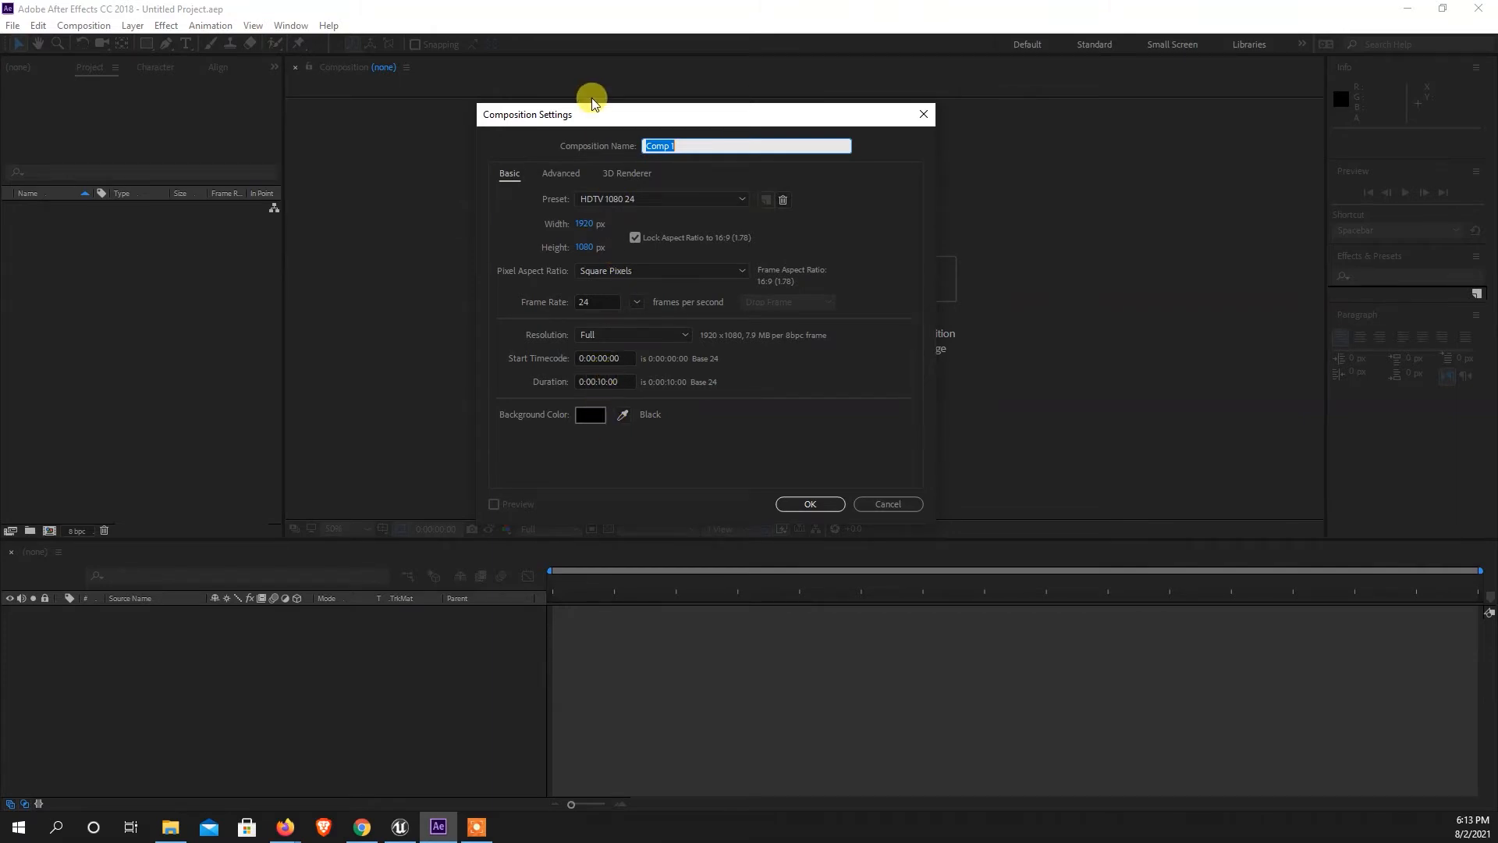
left_click_drag(578, 110, 556, 115)
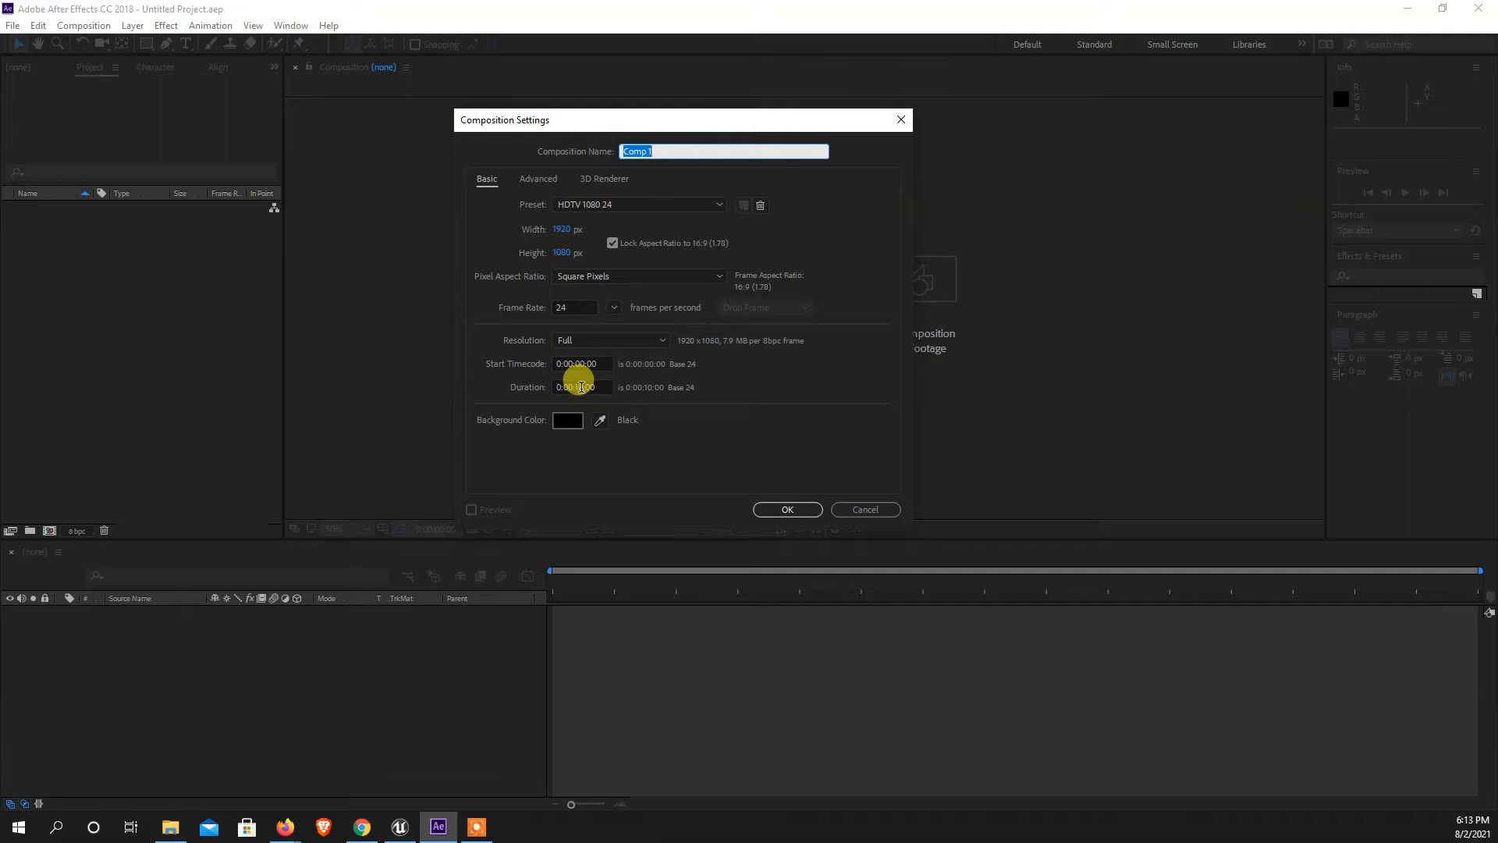
left_click(575, 387)
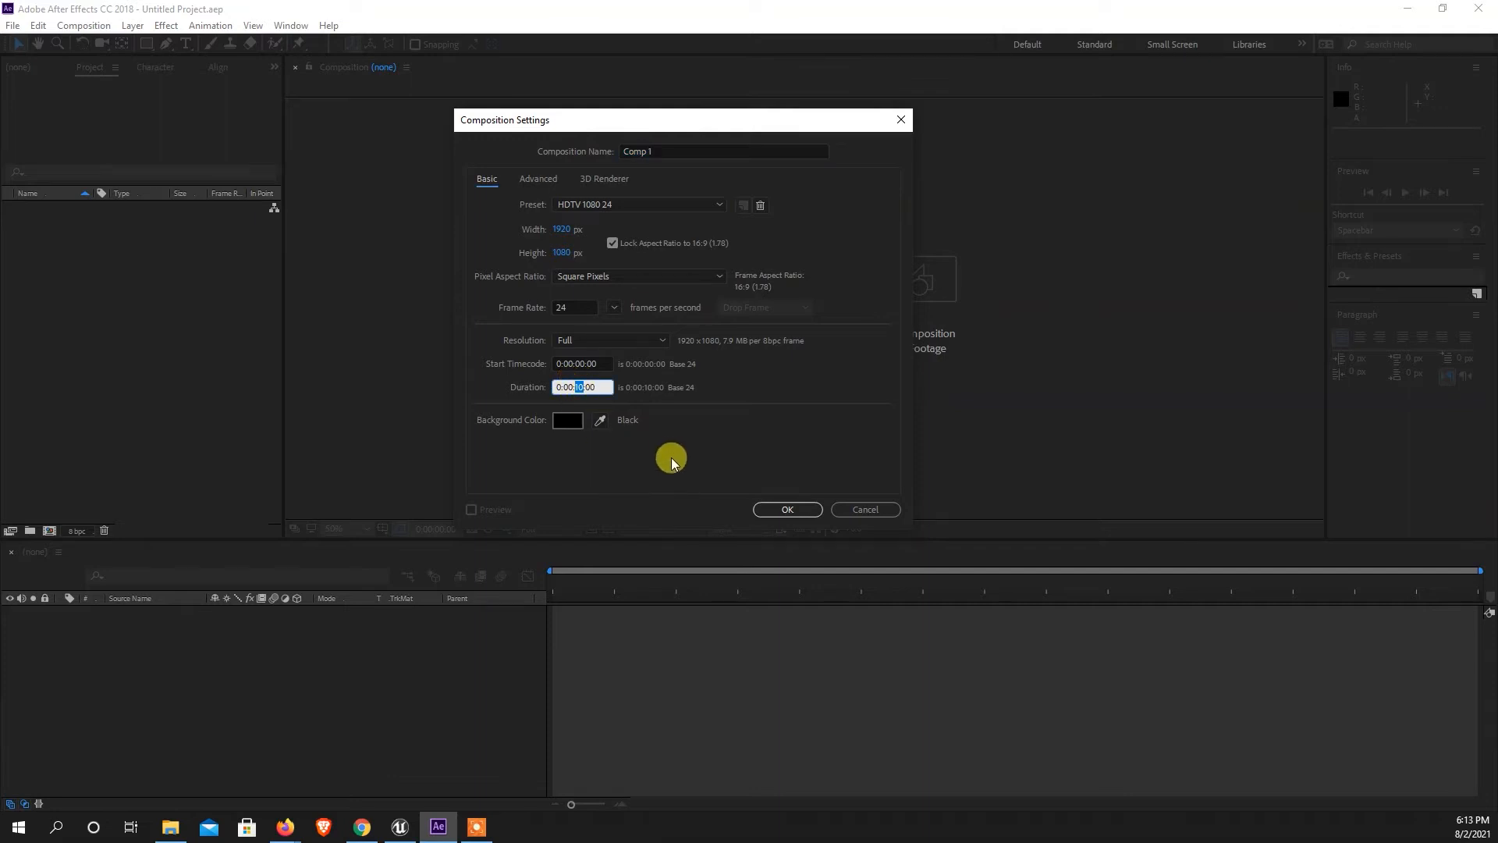
type("1")
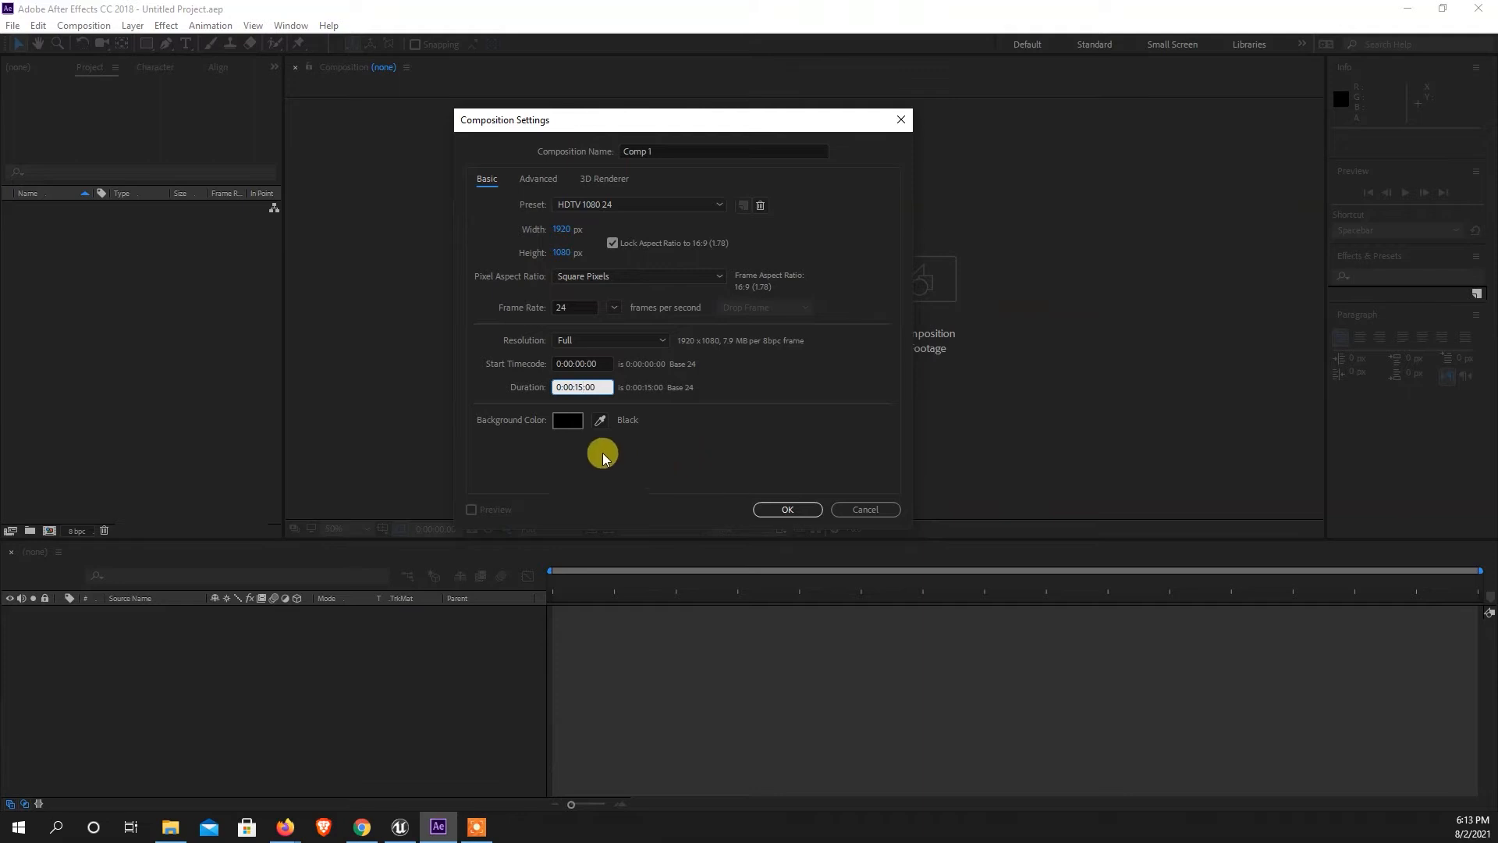
left_click(787, 510)
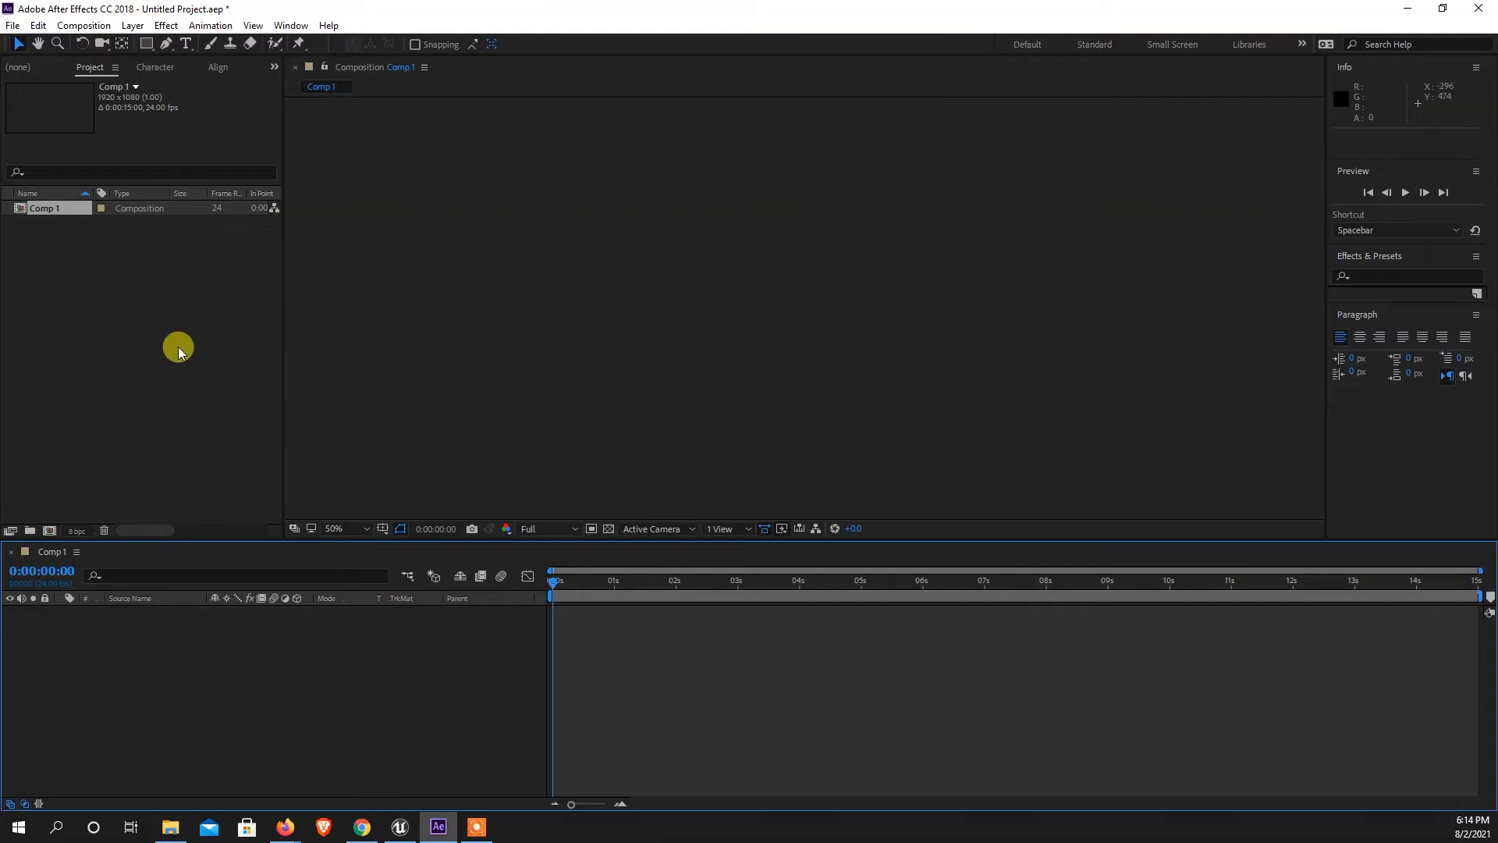
Zoom the empty Comp 1 view out to 12.5% and back in to 50%.
scroll(797, 329, "down", 4)
key("Caps_Lock")
scroll(794, 334, "up", 1)
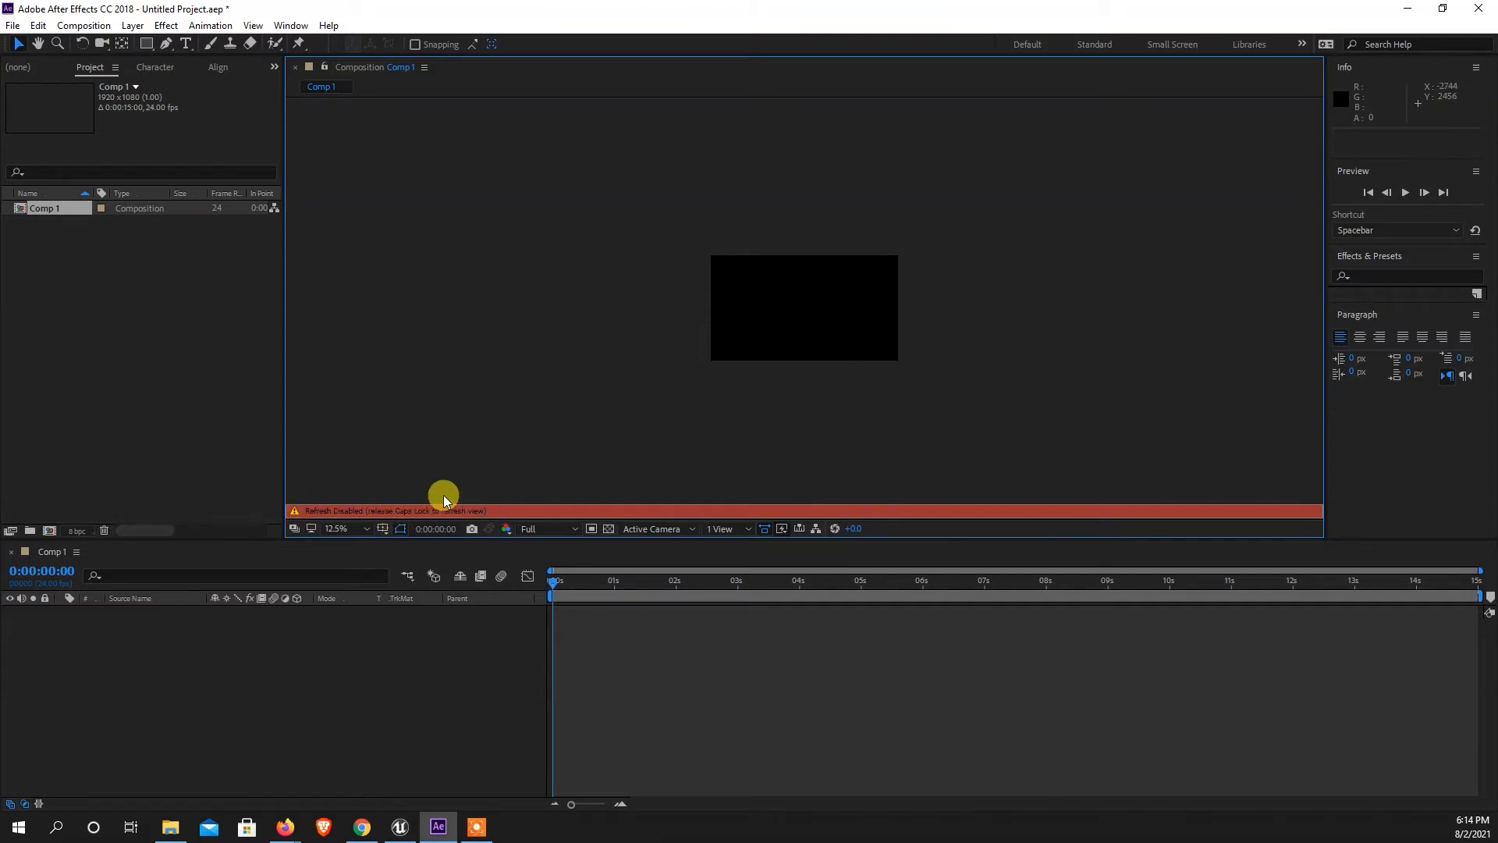
key("Caps_Lock")
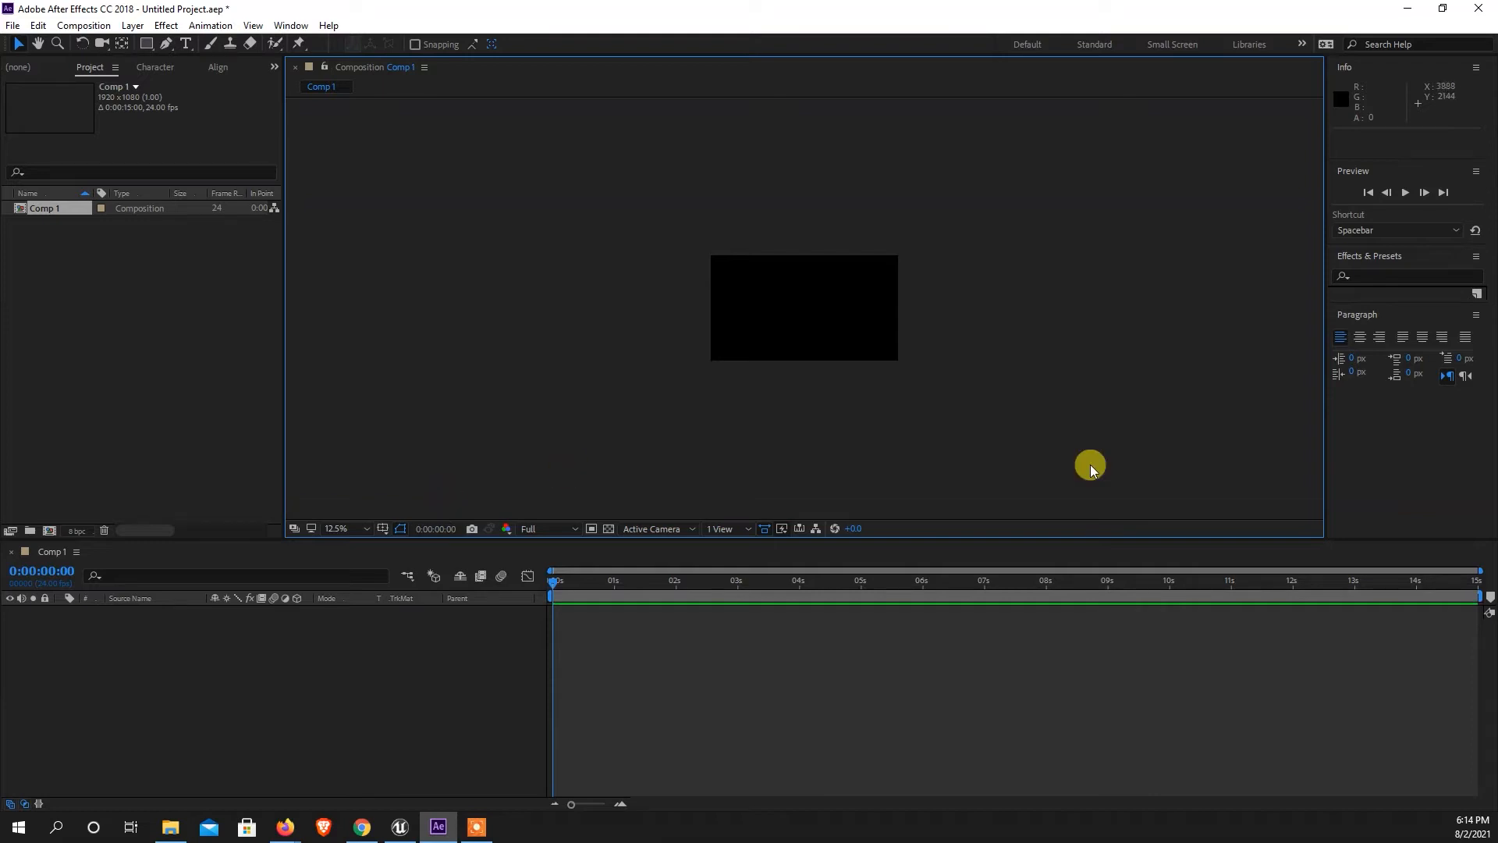
key("period")
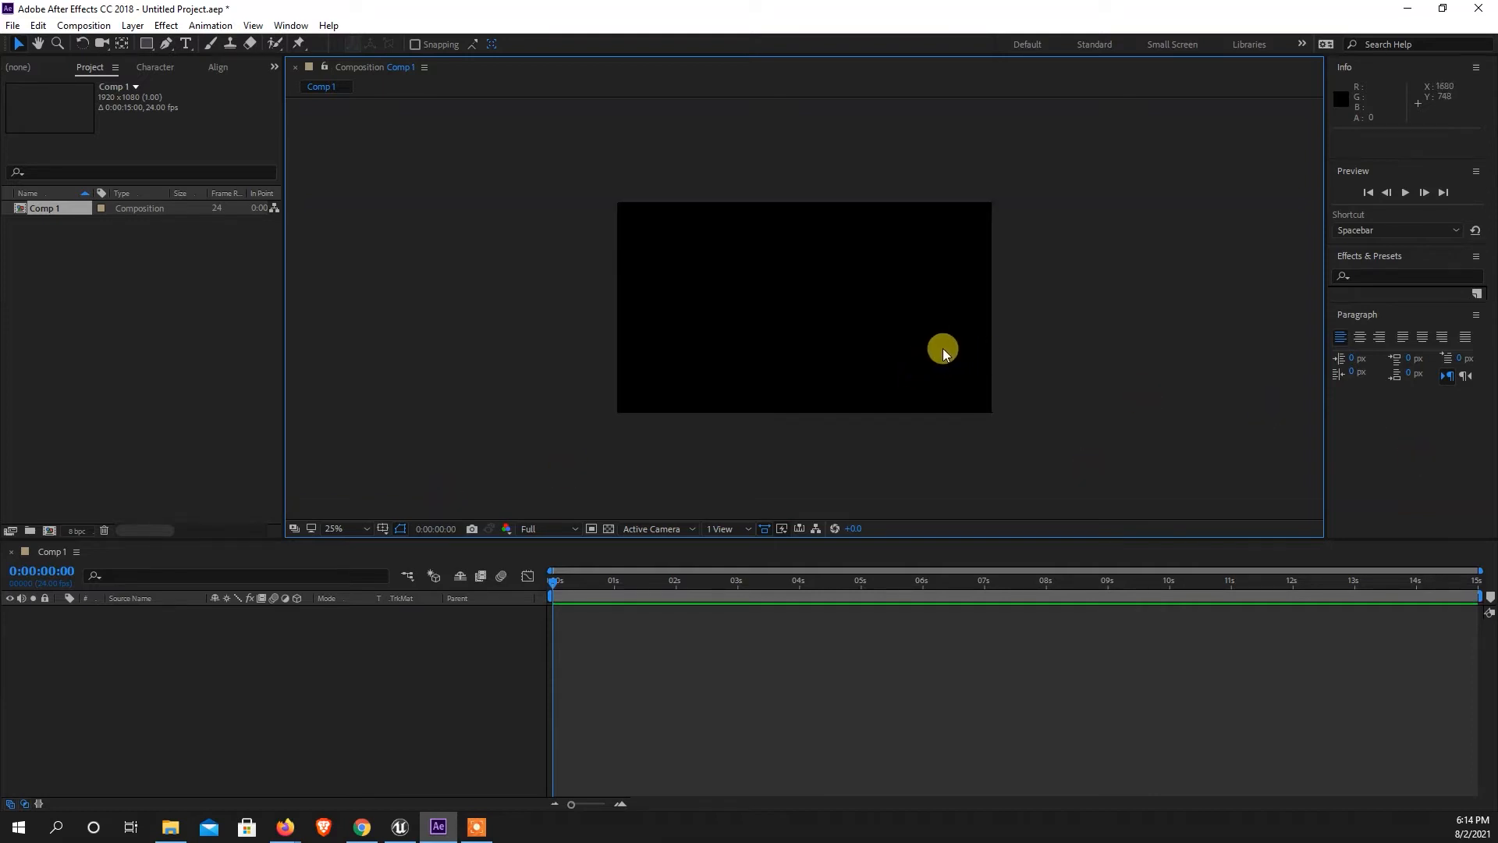
key("period")
key("comma")
key("period")
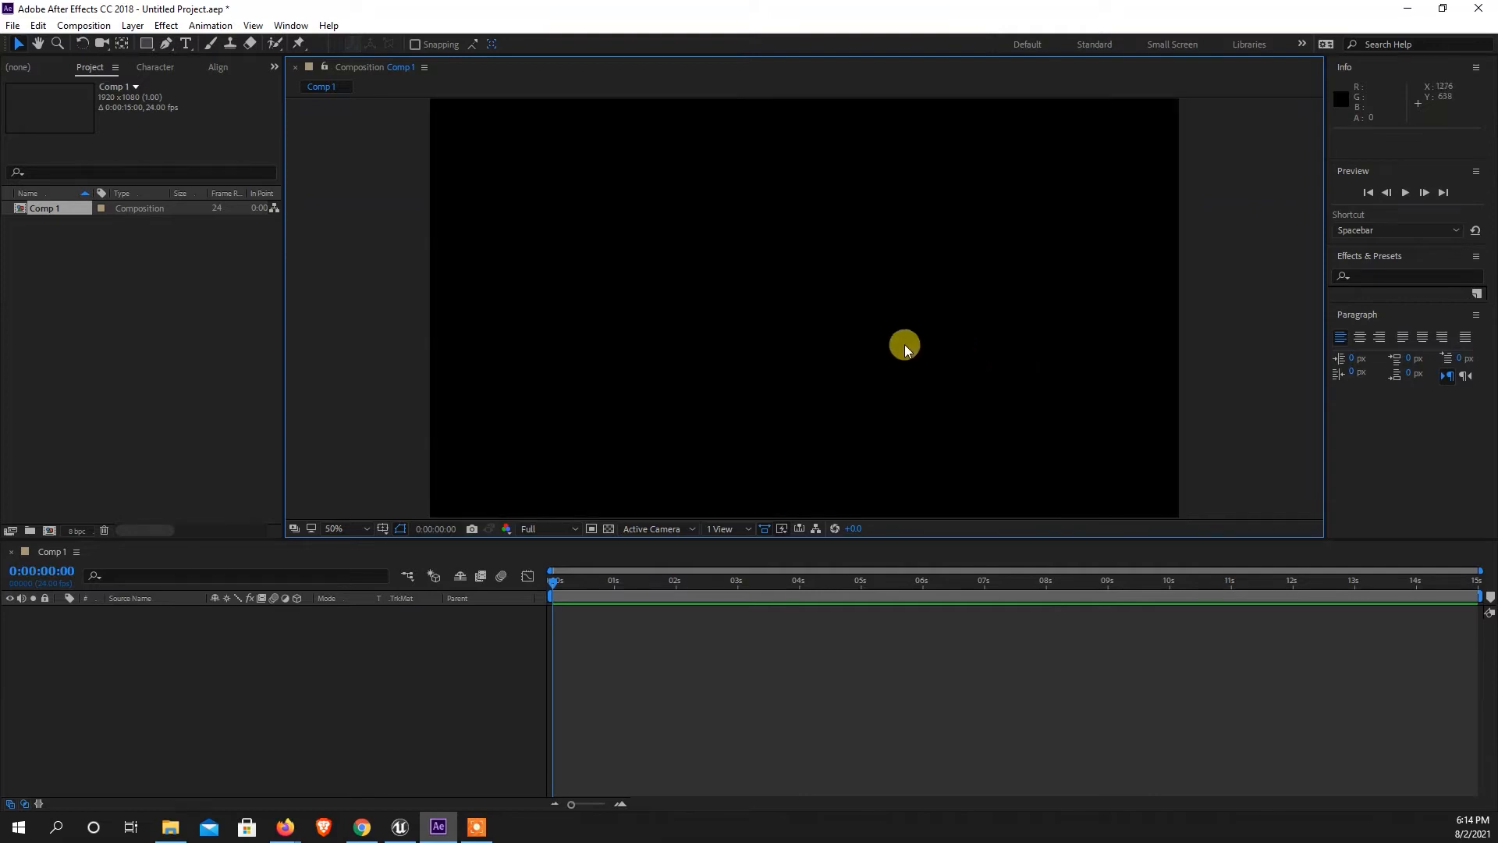
Pan the composition slightly within the viewer using the Hand tool.
key("h")
left_click_drag(665, 368, 727, 352)
key("v")
key("h")
mouse_move(726, 257)
left_mouse_down()
mouse_move(851, 336)
mouse_move(812, 193)
mouse_move(733, 307)
mouse_move(757, 248)
mouse_move(718, 268)
mouse_move(730, 223)
mouse_move(864, 338)
mouse_move(731, 244)
left_mouse_up()
Zoom and pan around the composition frame, finishing at 25% magnification with the Selection tool active.
scroll(732, 243, "down", 2)
scroll(730, 247, "down", 4)
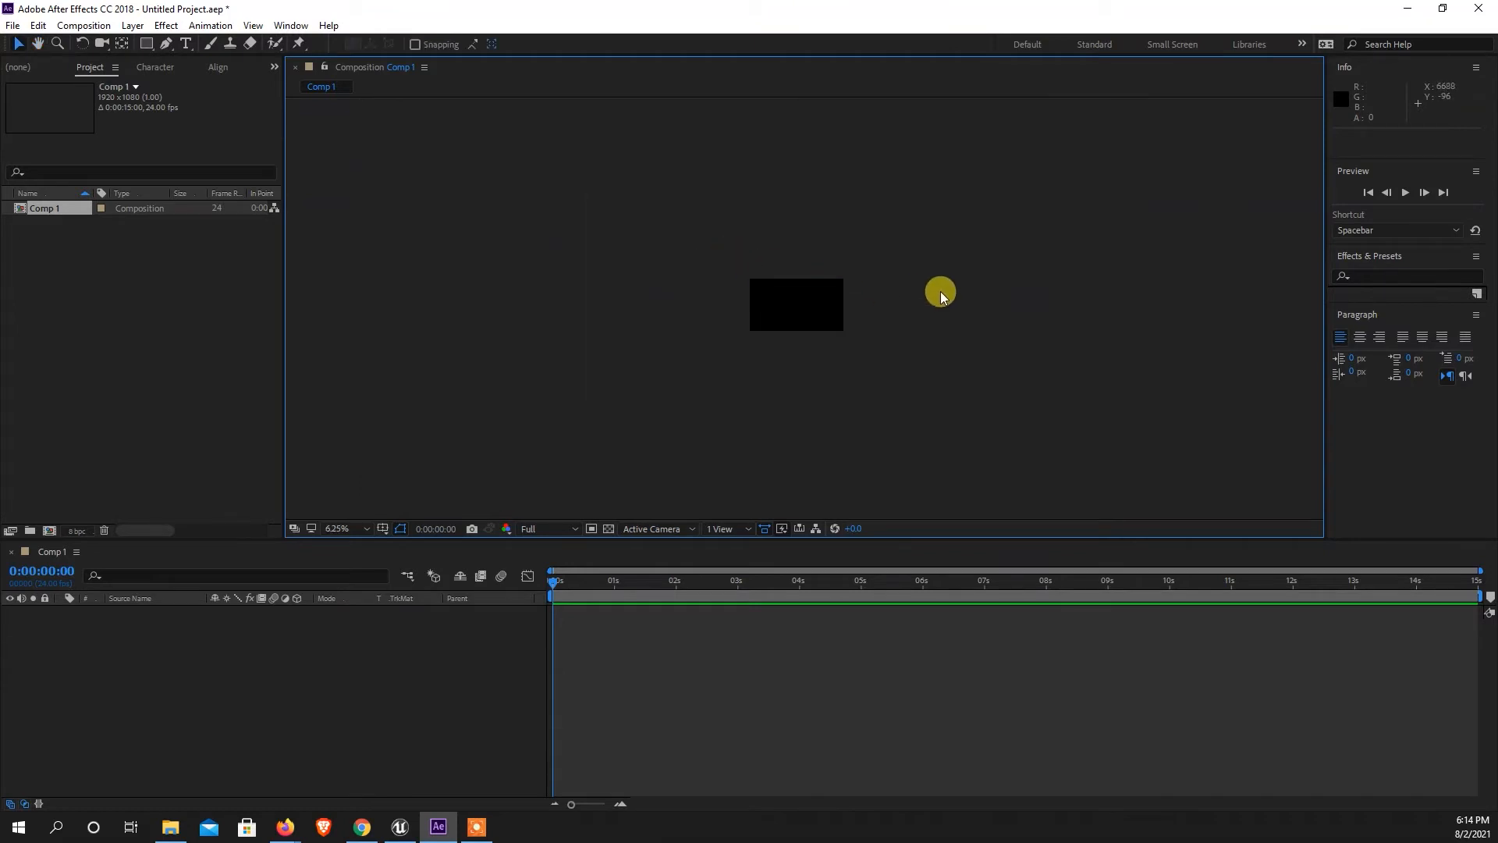
scroll(859, 294, "up", 2)
scroll(861, 297, "up", 2)
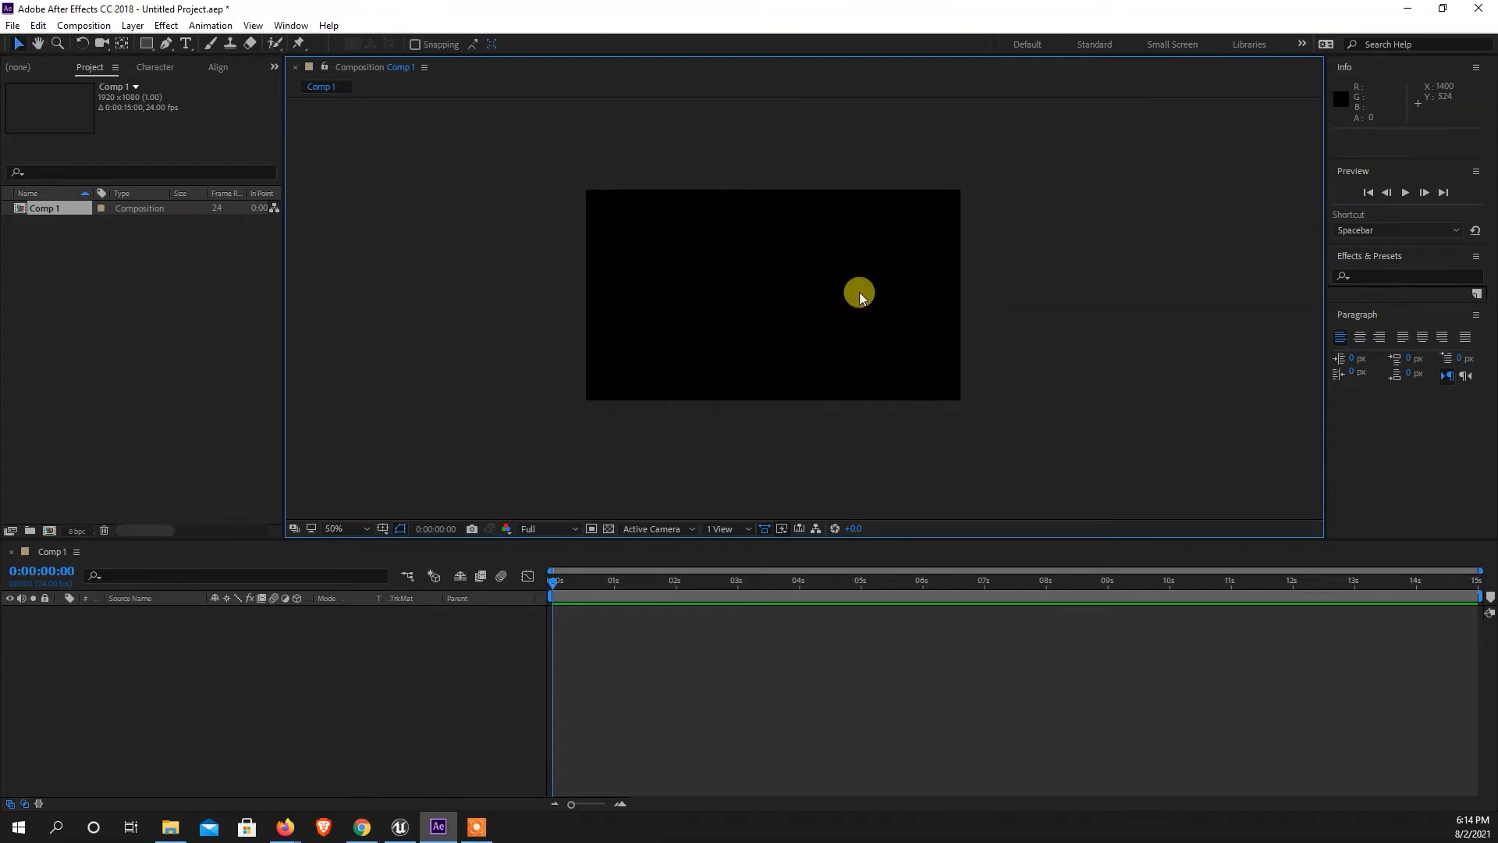
scroll(860, 297, "up", 6)
scroll(860, 277, "down", 4)
scroll(861, 278, "up", 4)
scroll(861, 277, "down", 6)
scroll(861, 281, "up", 2)
scroll(862, 281, "up", 2)
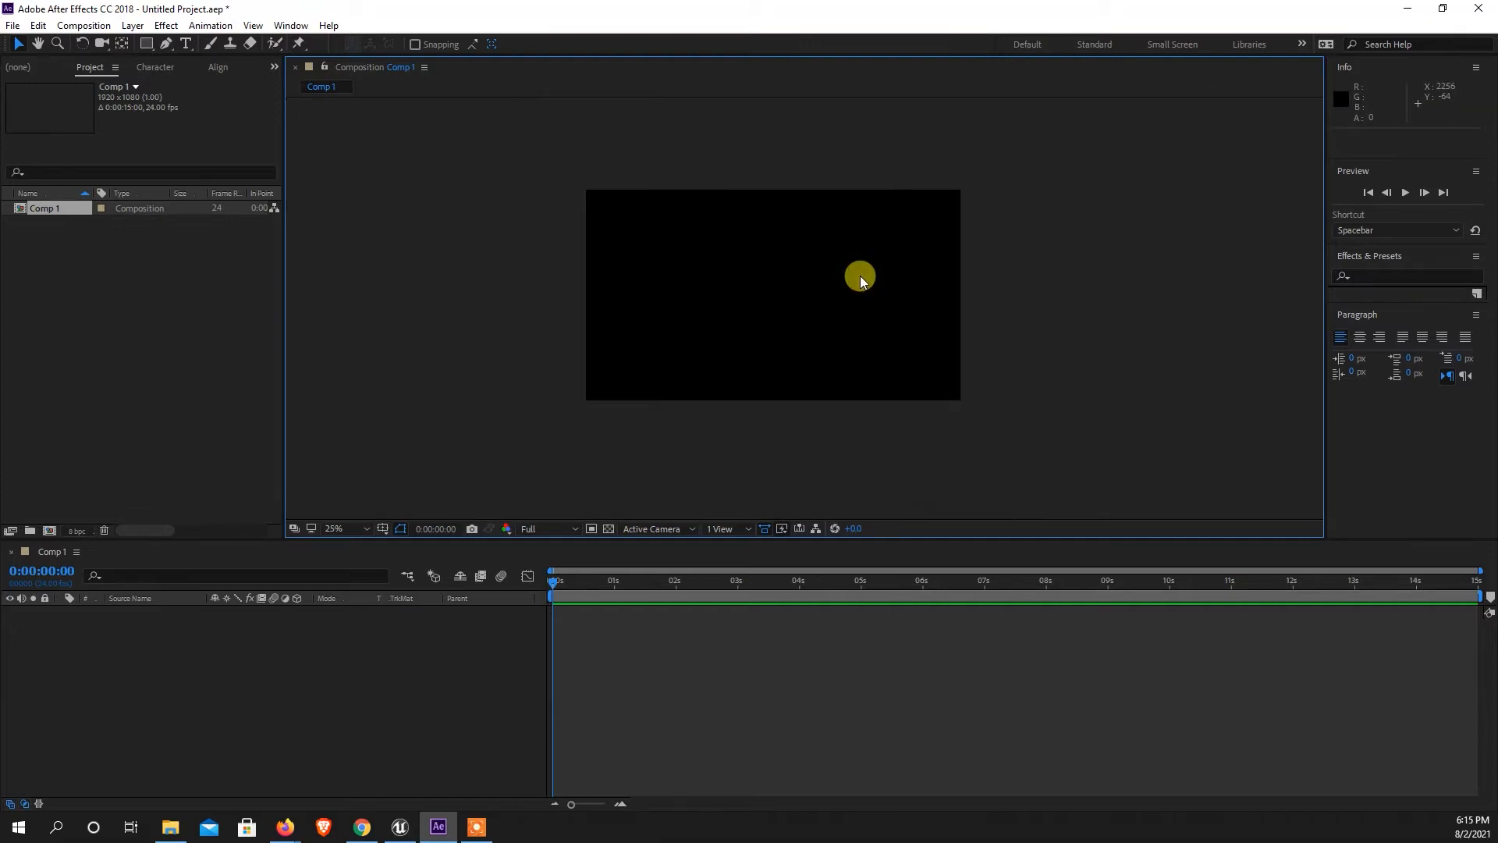
scroll(862, 281, "down", 6)
scroll(860, 282, "up", 6)
scroll(859, 280, "up", 2)
scroll(859, 280, "down", 2)
key("space")
left_click_drag(797, 320, 640, 324)
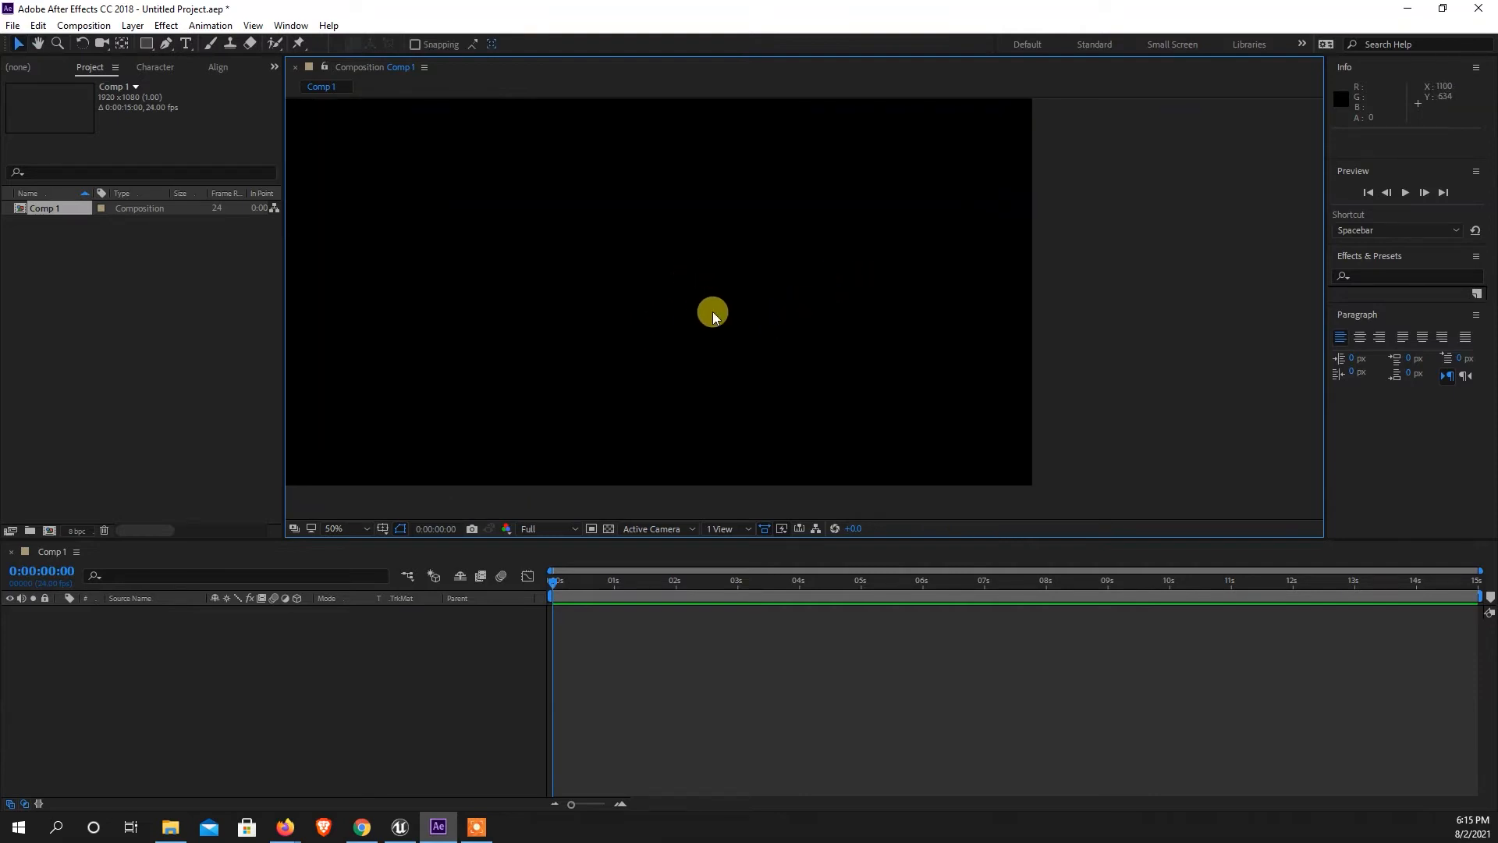
scroll(713, 313, "down", 2)
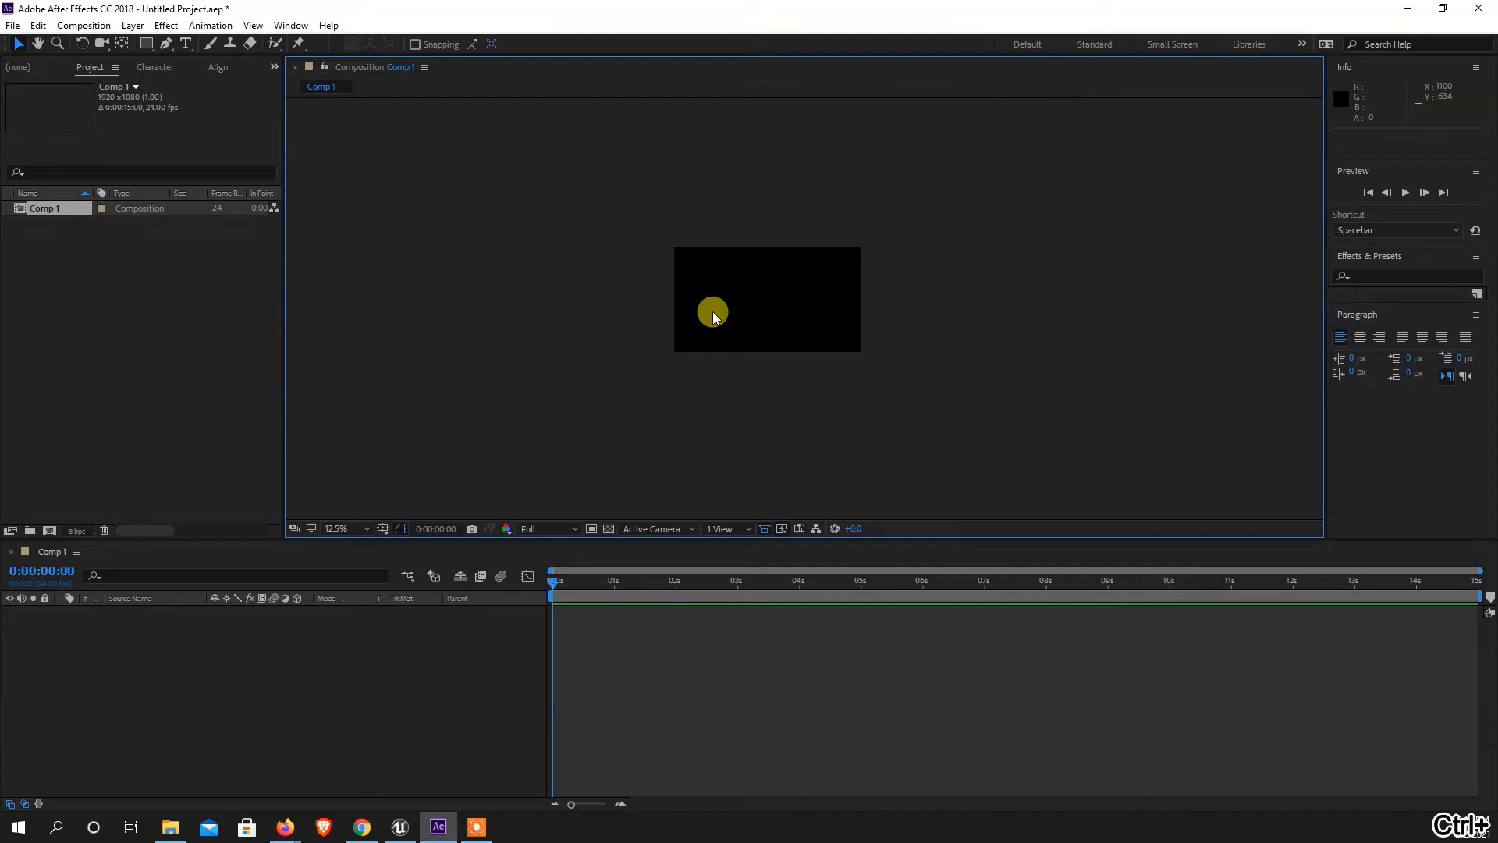
scroll(713, 314, "up", 3)
scroll(713, 314, "down", 2)
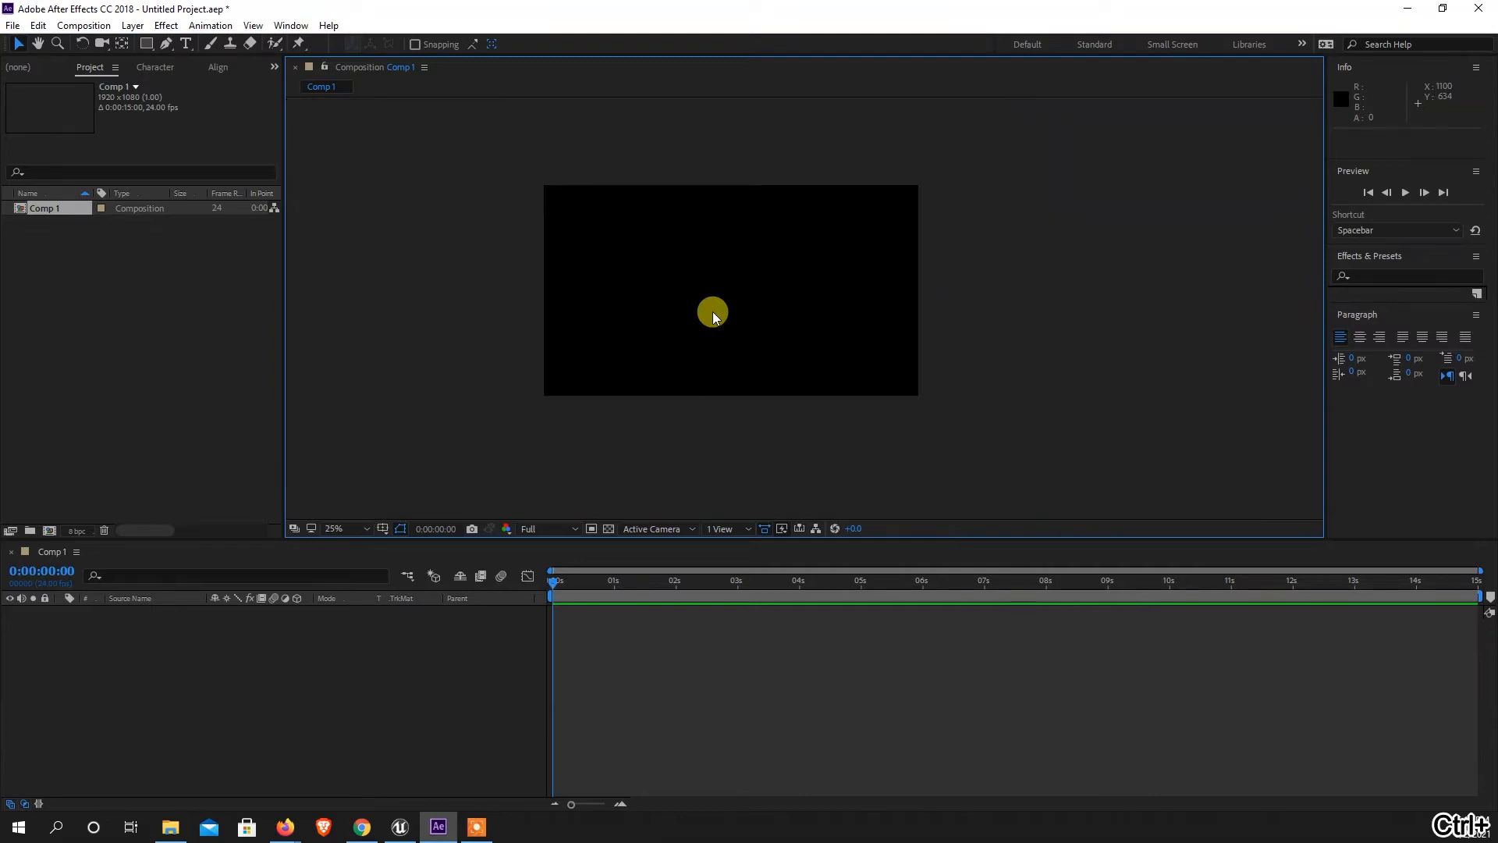
scroll(712, 314, "down", 4)
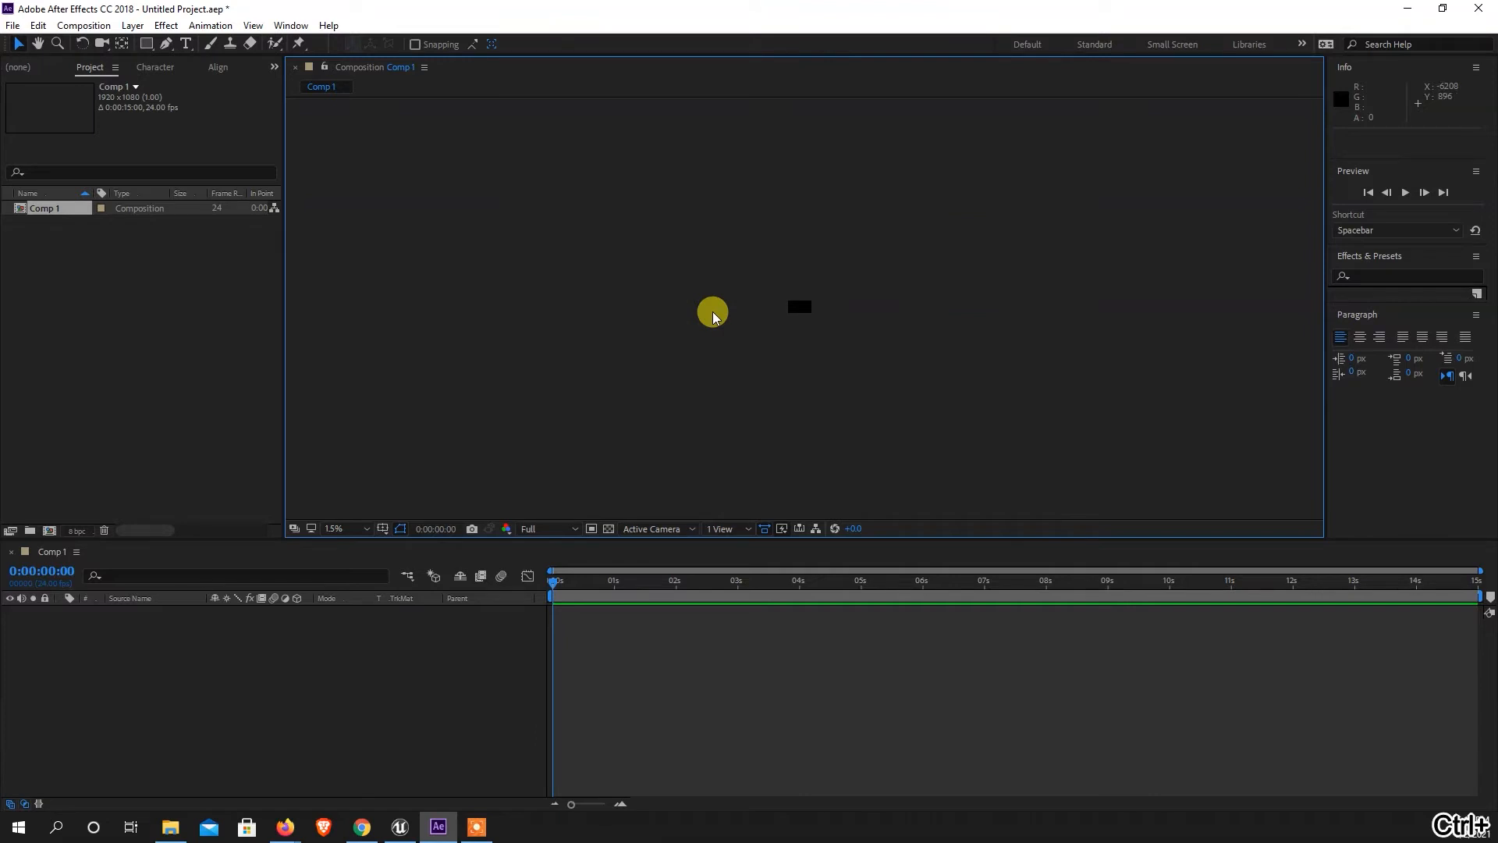
scroll(713, 313, "up", 5)
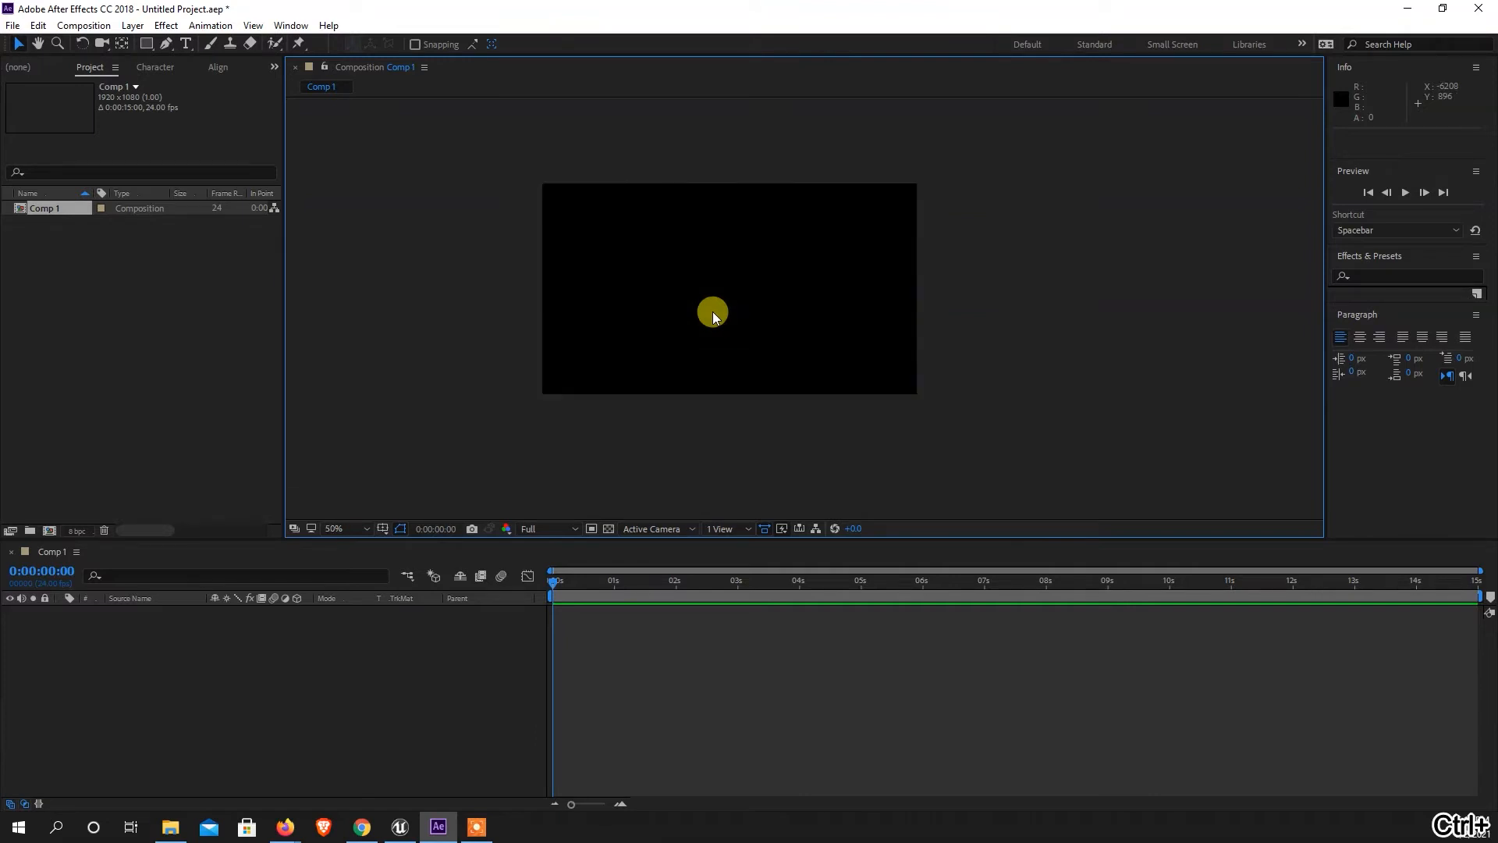
scroll(712, 313, "down", 2)
left_click_drag(862, 338, 876, 339)
key("v")
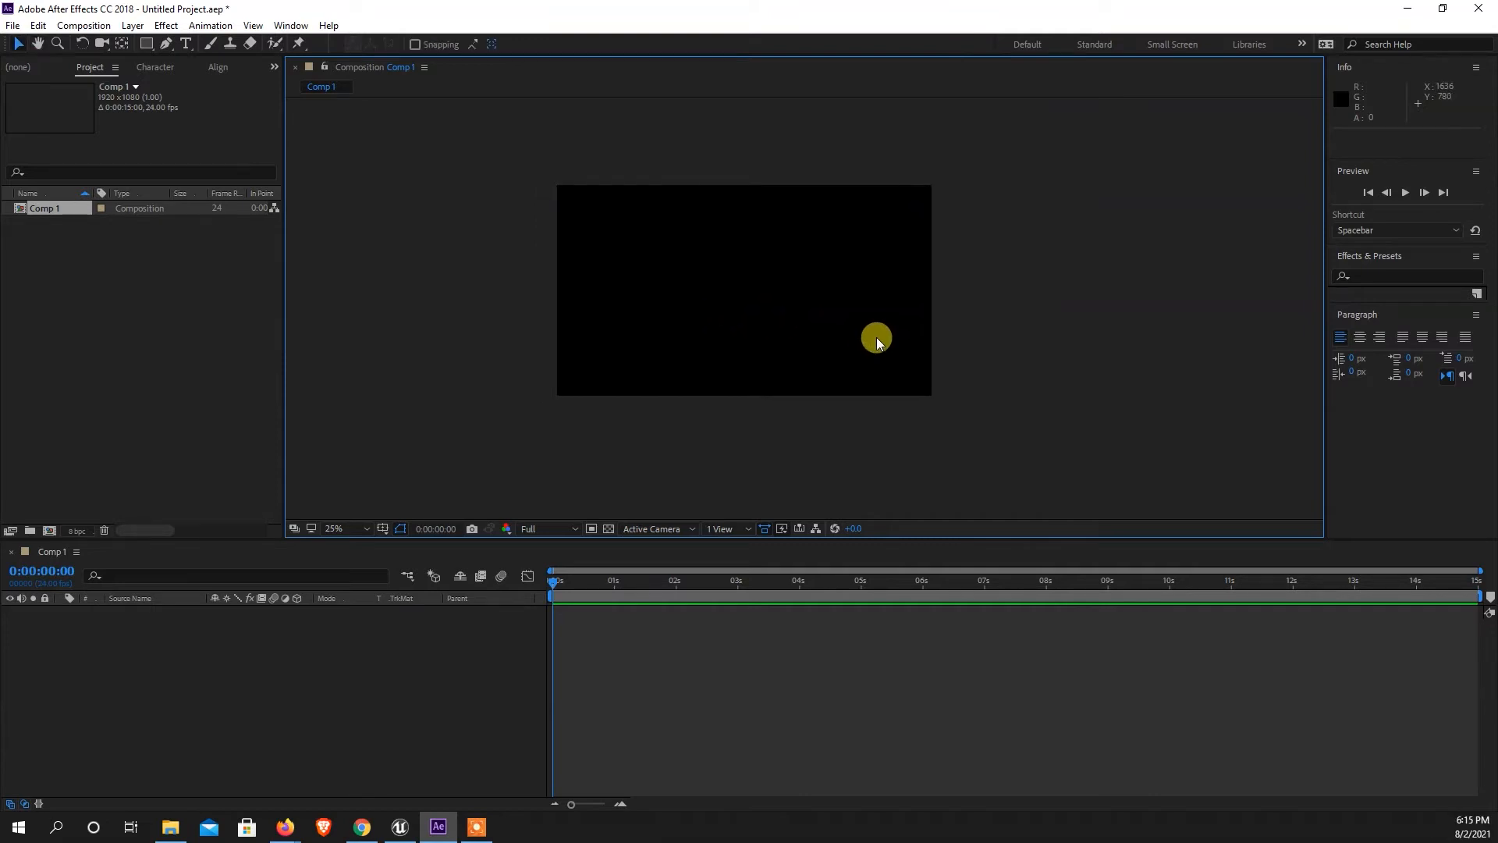
Review the default keyboard shortcuts, viewing the Layer Panel and Tracker Panel commands, and close the dialog without changes.
left_click(38, 26)
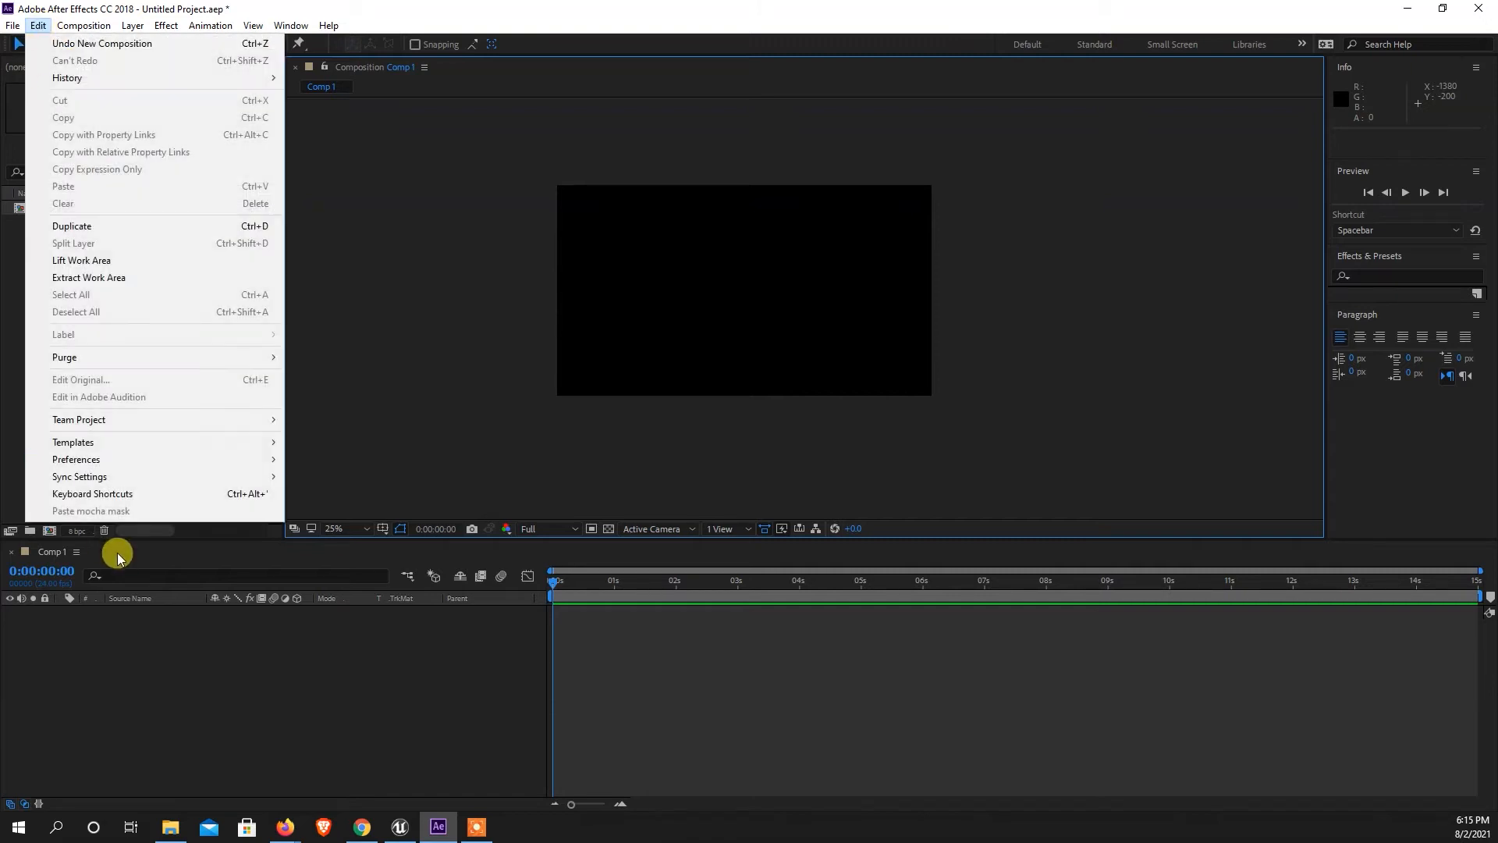
left_click(88, 495)
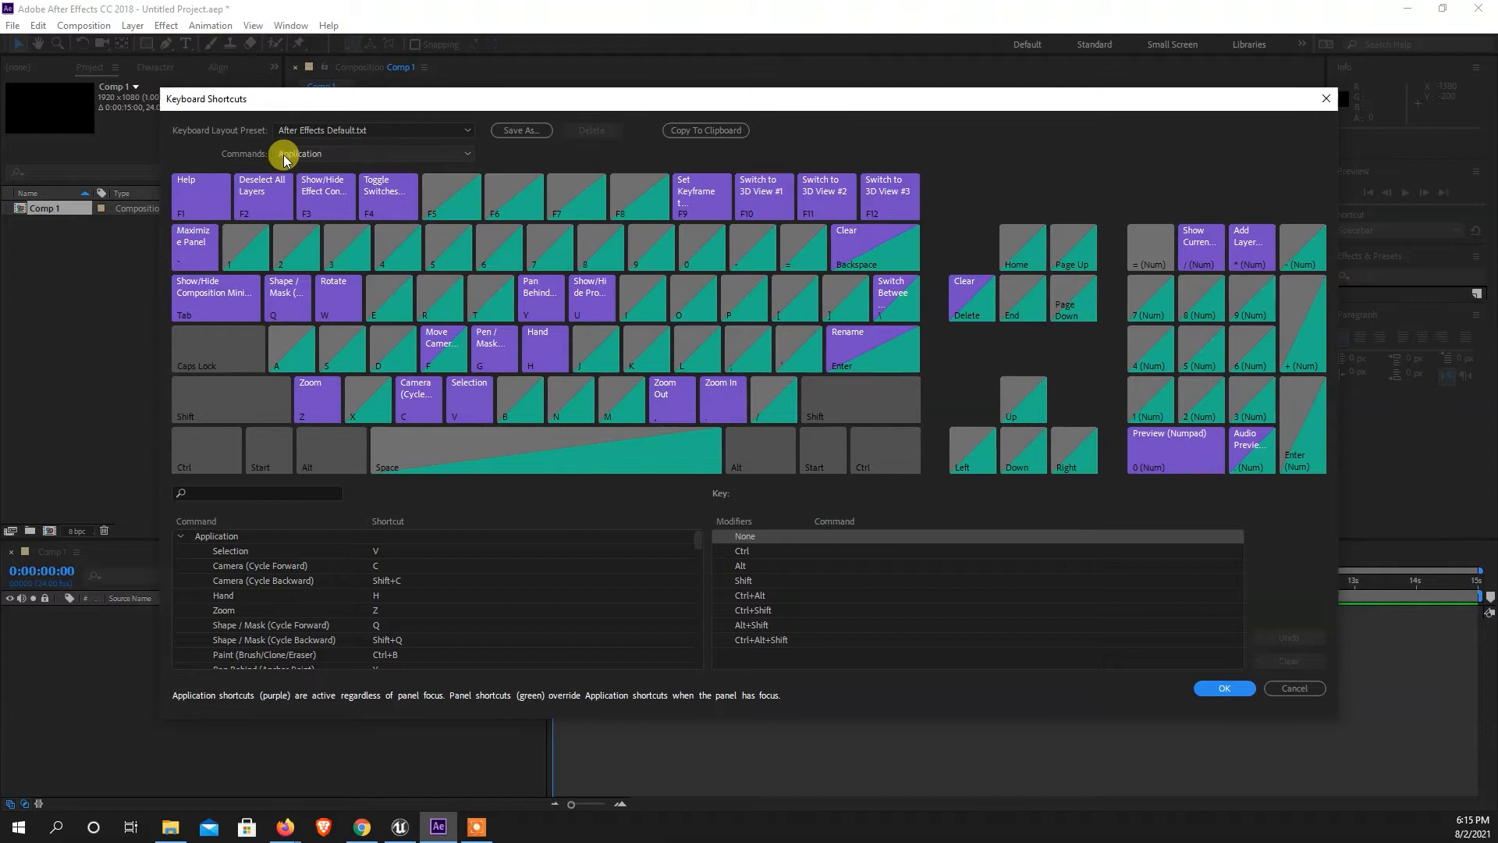
left_click(353, 130)
left_click(367, 128)
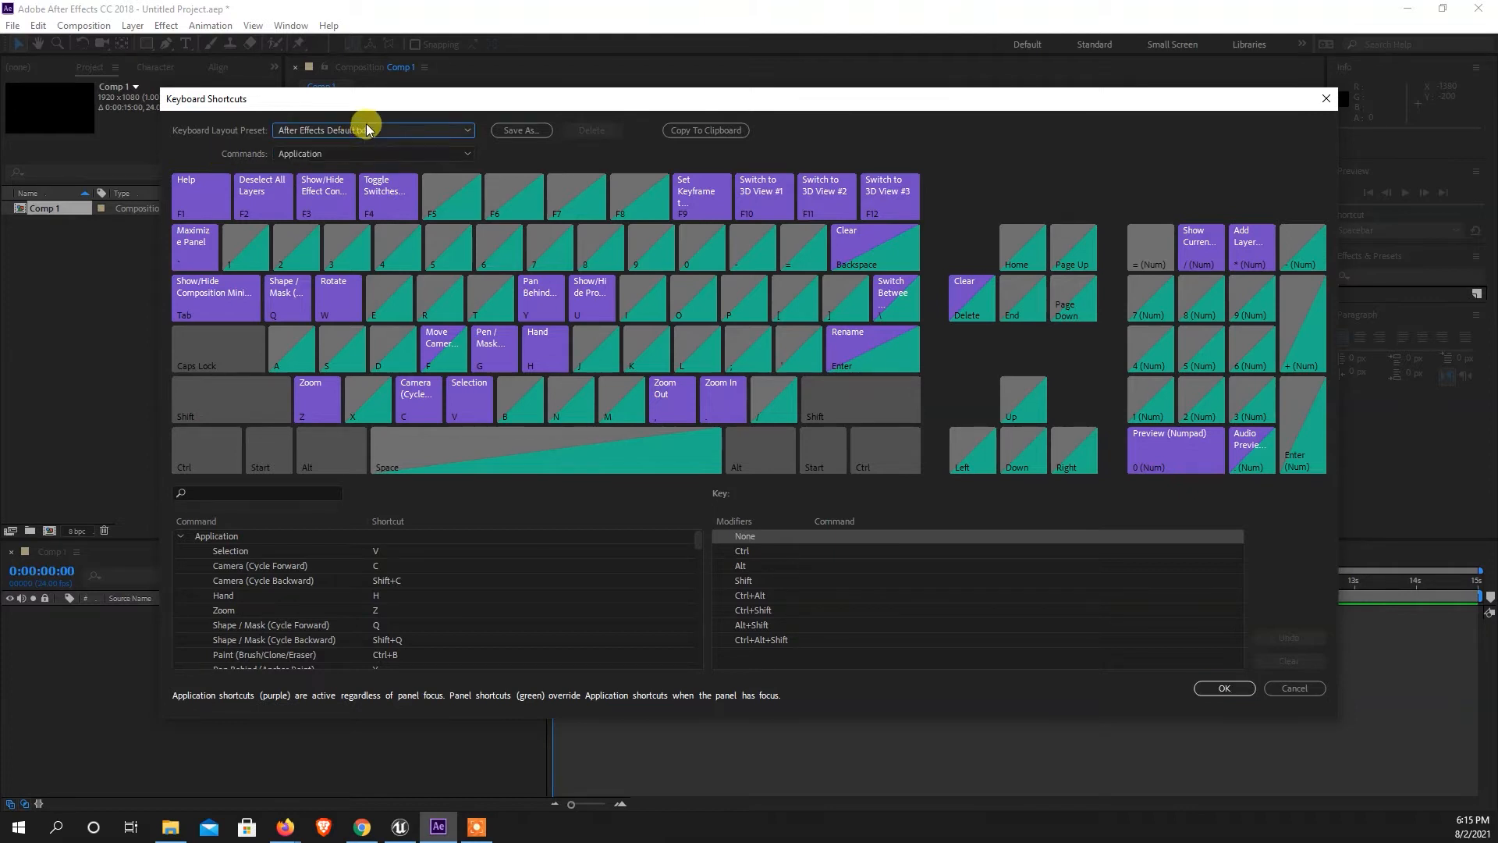
left_click(362, 153)
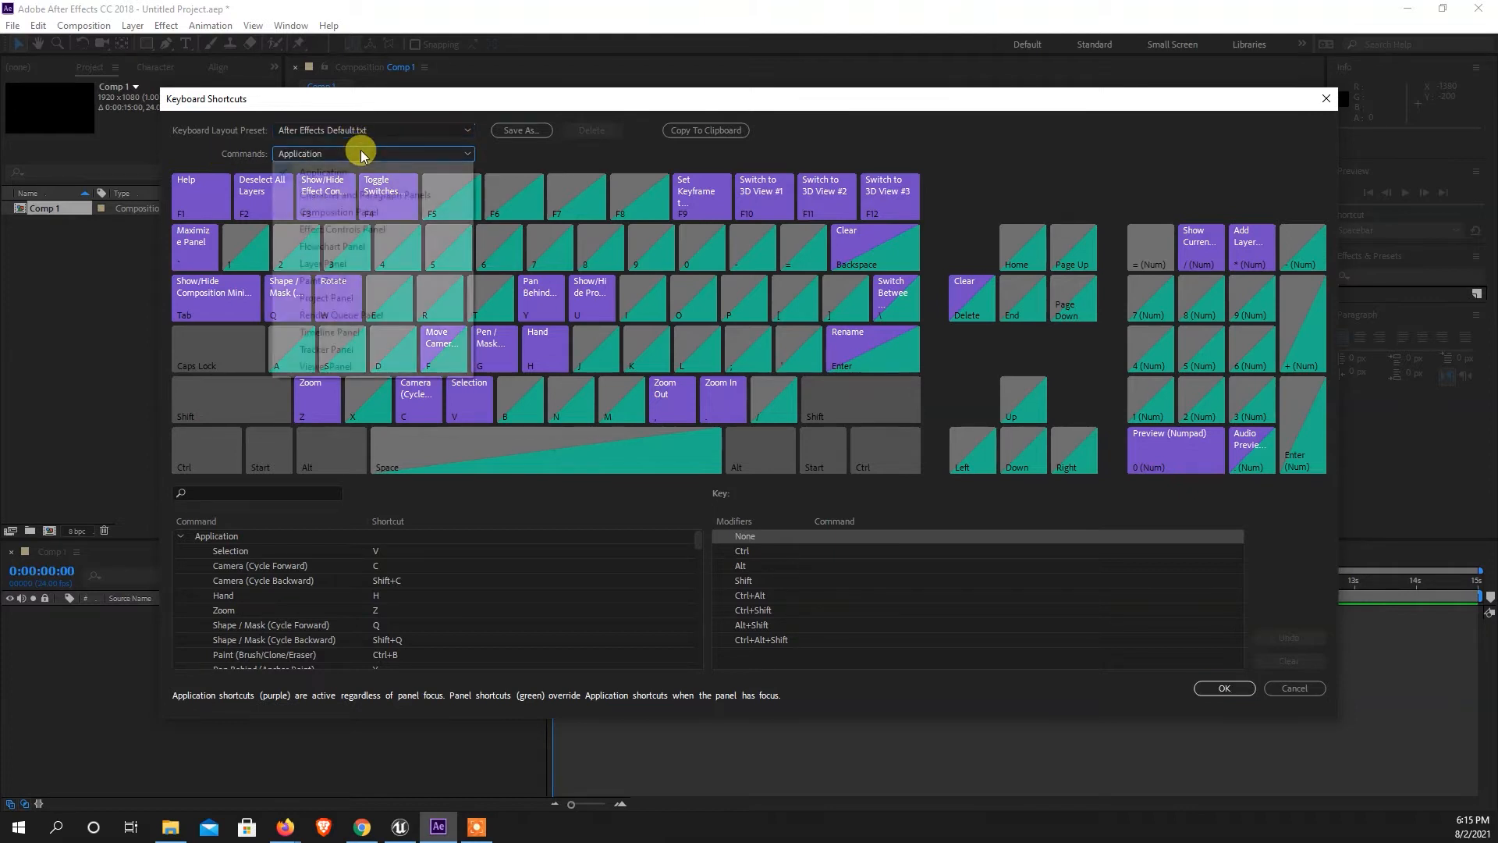
left_click(343, 263)
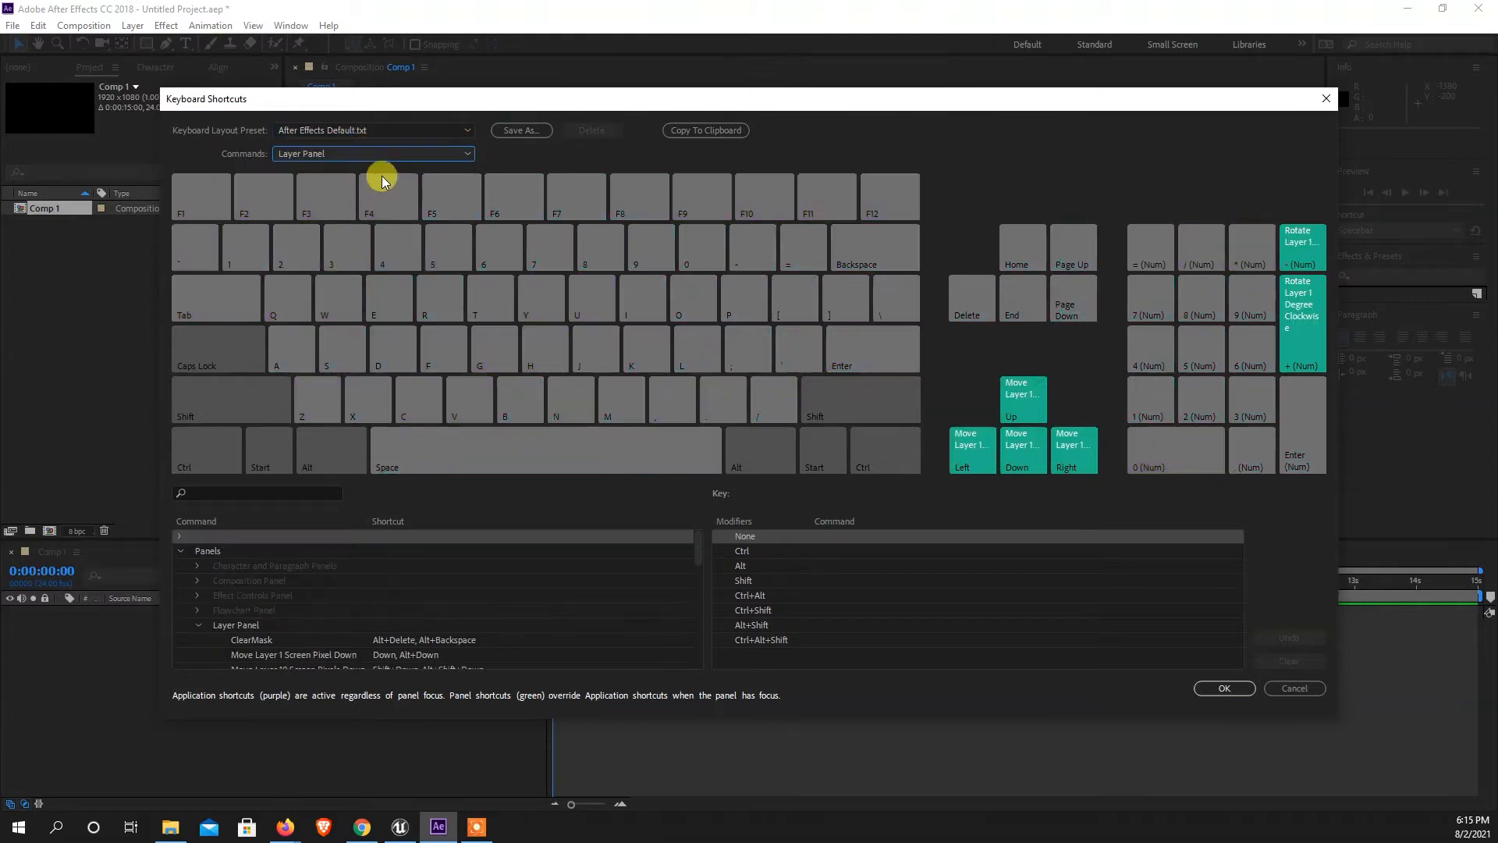
left_click(341, 153)
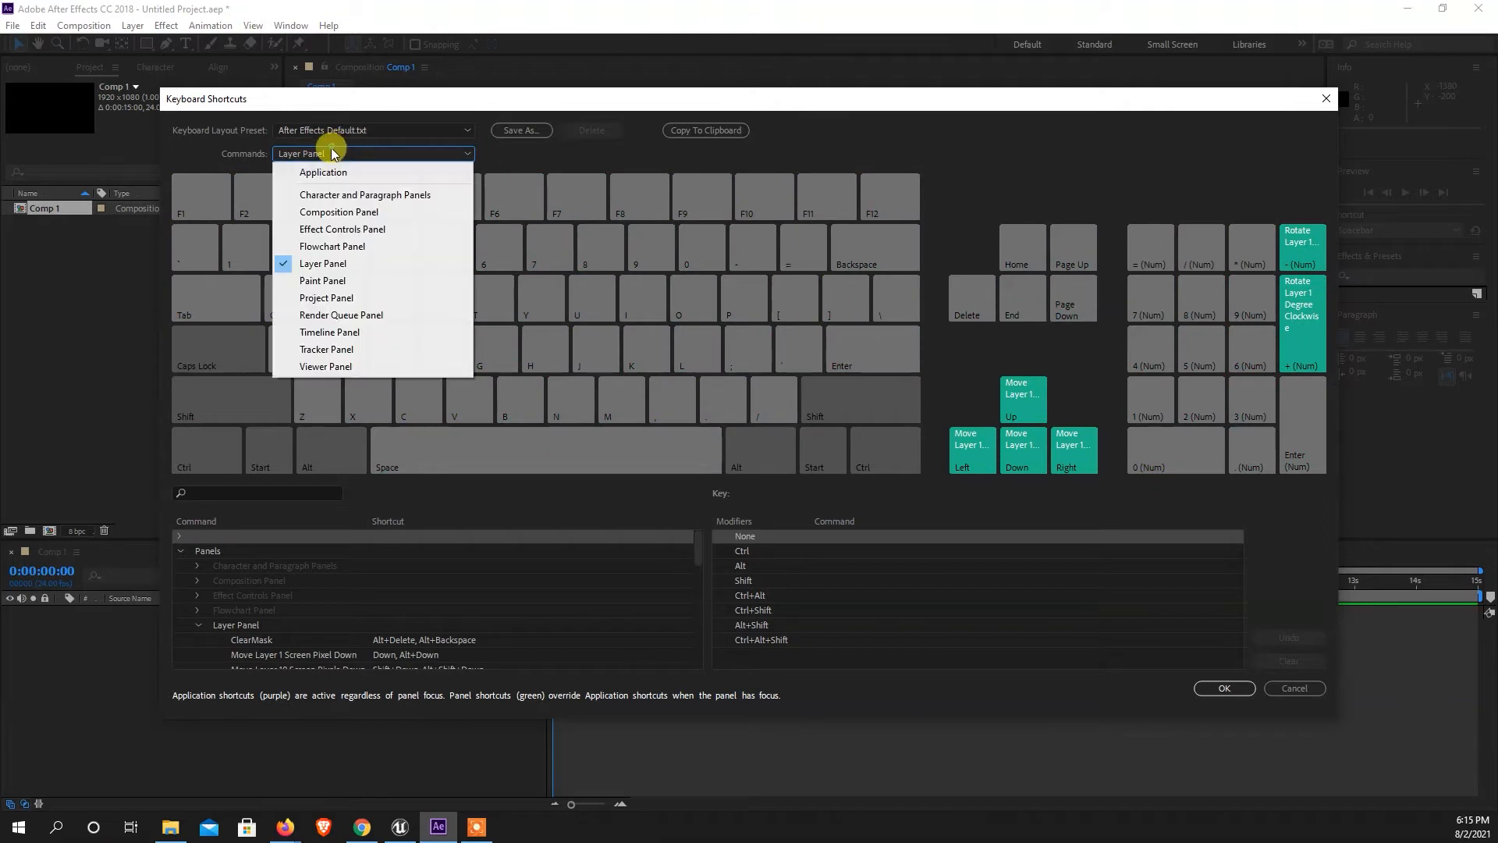
left_click(325, 349)
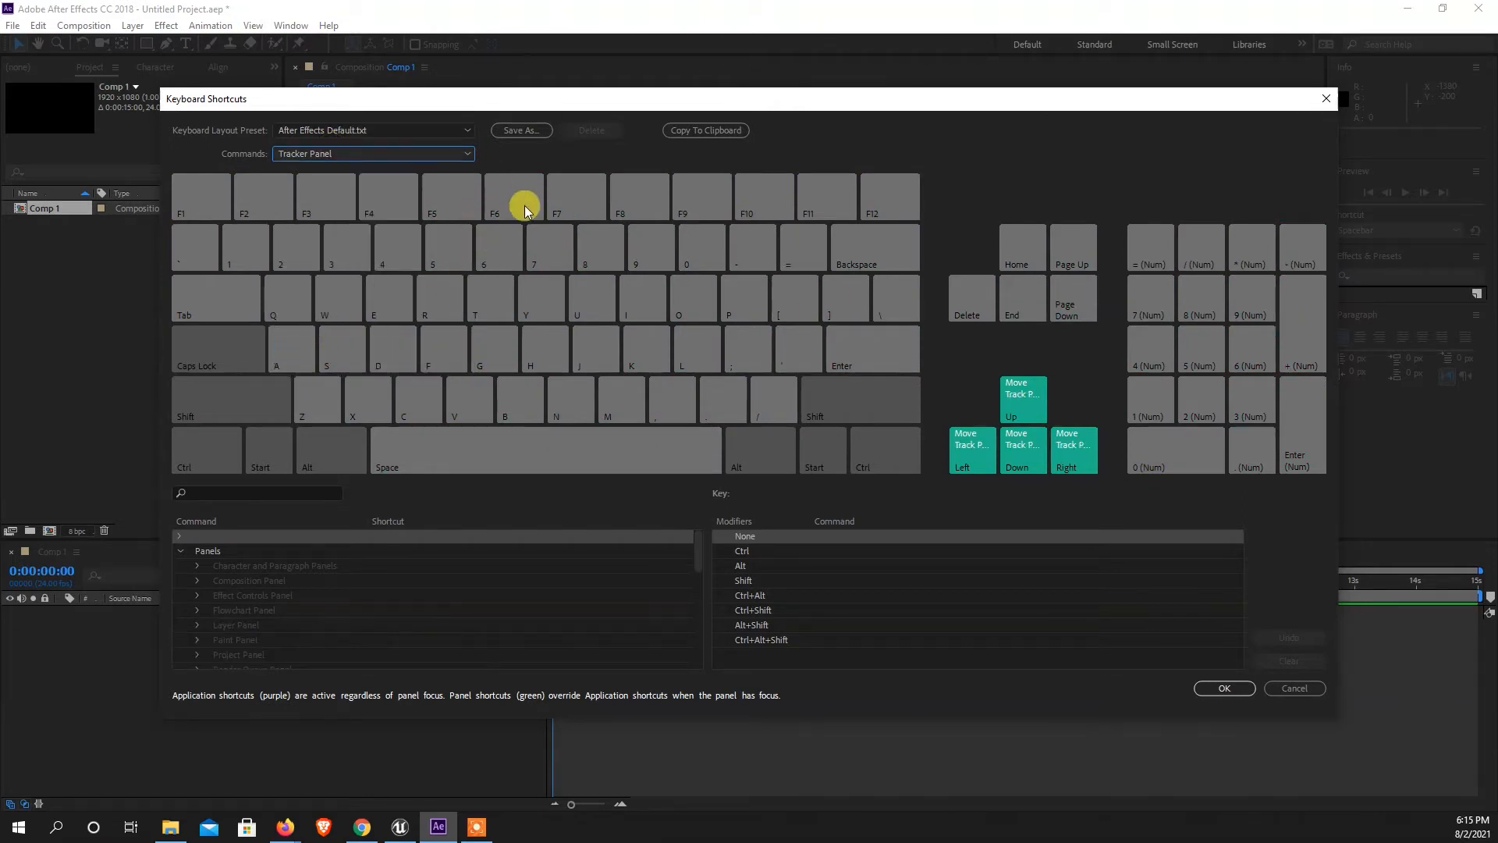
left_click(1296, 689)
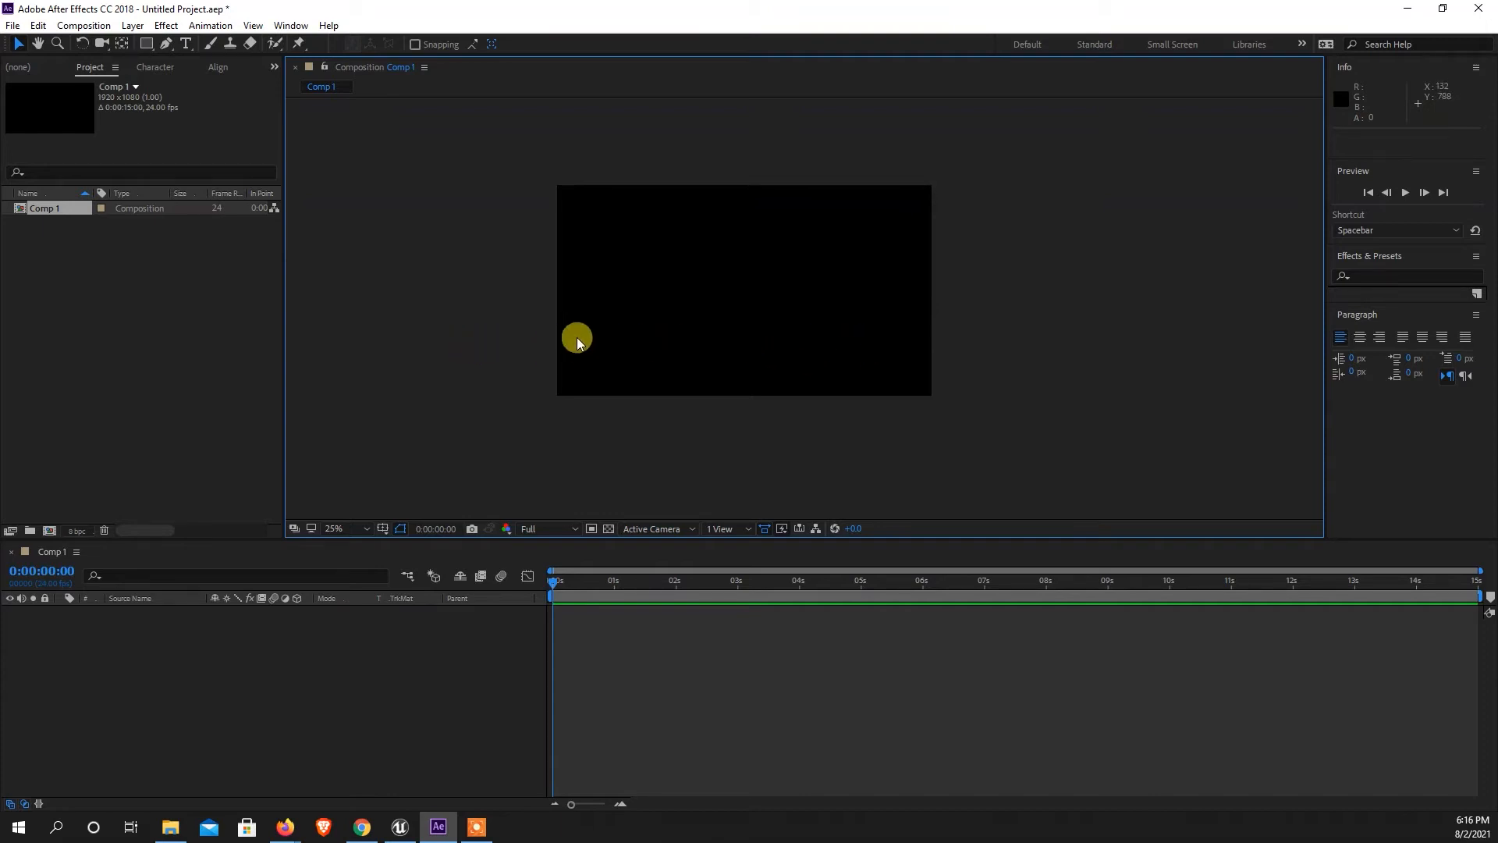
Pan the composition frame around within the viewer using the temporary Hand tool.
mouse_move(693, 370)
left_mouse_down()
mouse_move(687, 401)
mouse_move(676, 389)
left_mouse_up()
left_click_drag(797, 346, 785, 377)
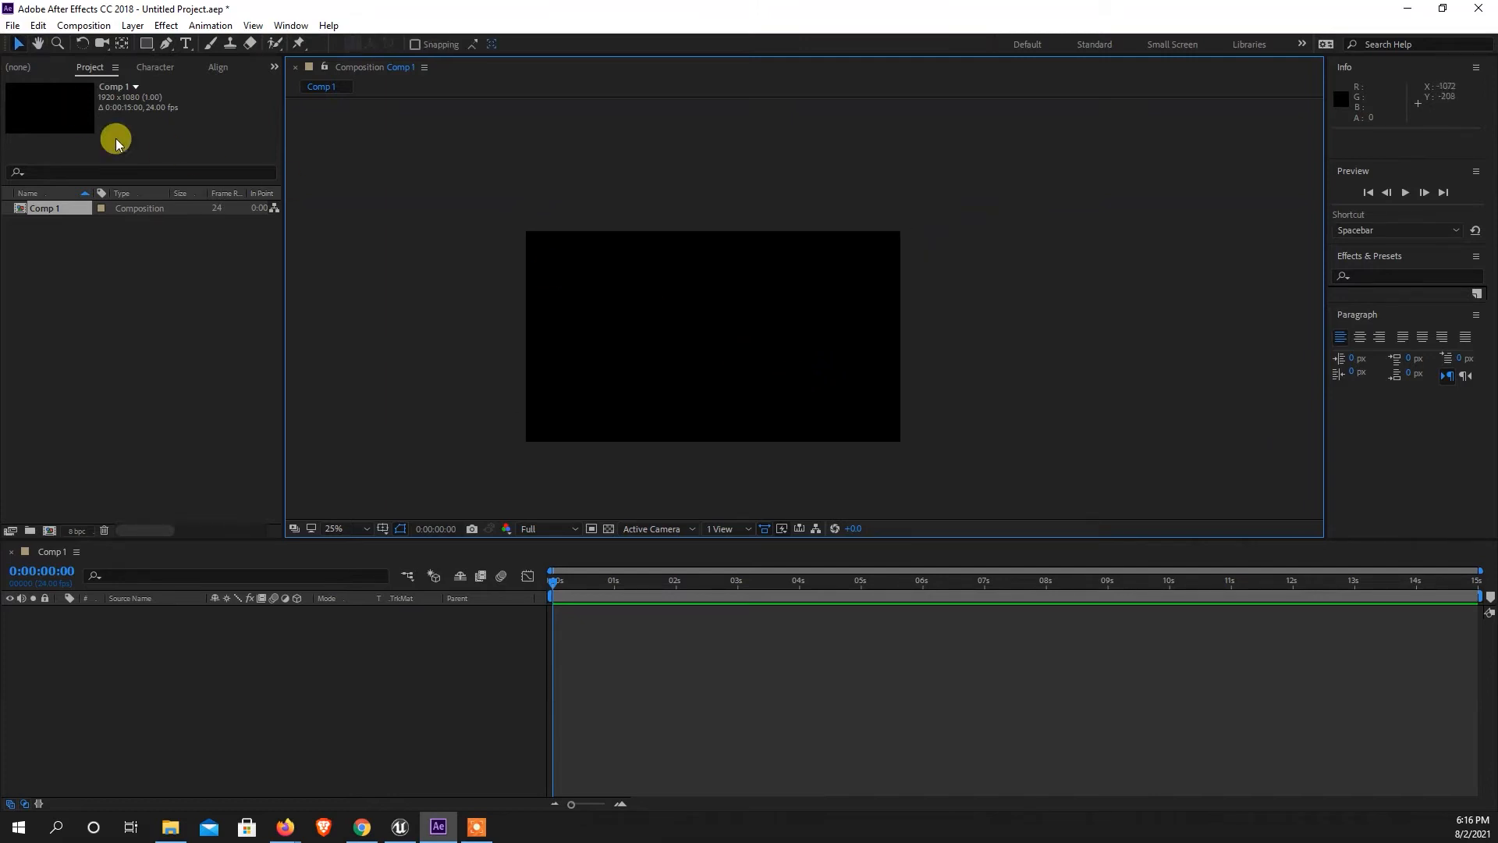
key("space")
left_click_drag(622, 384, 738, 336)
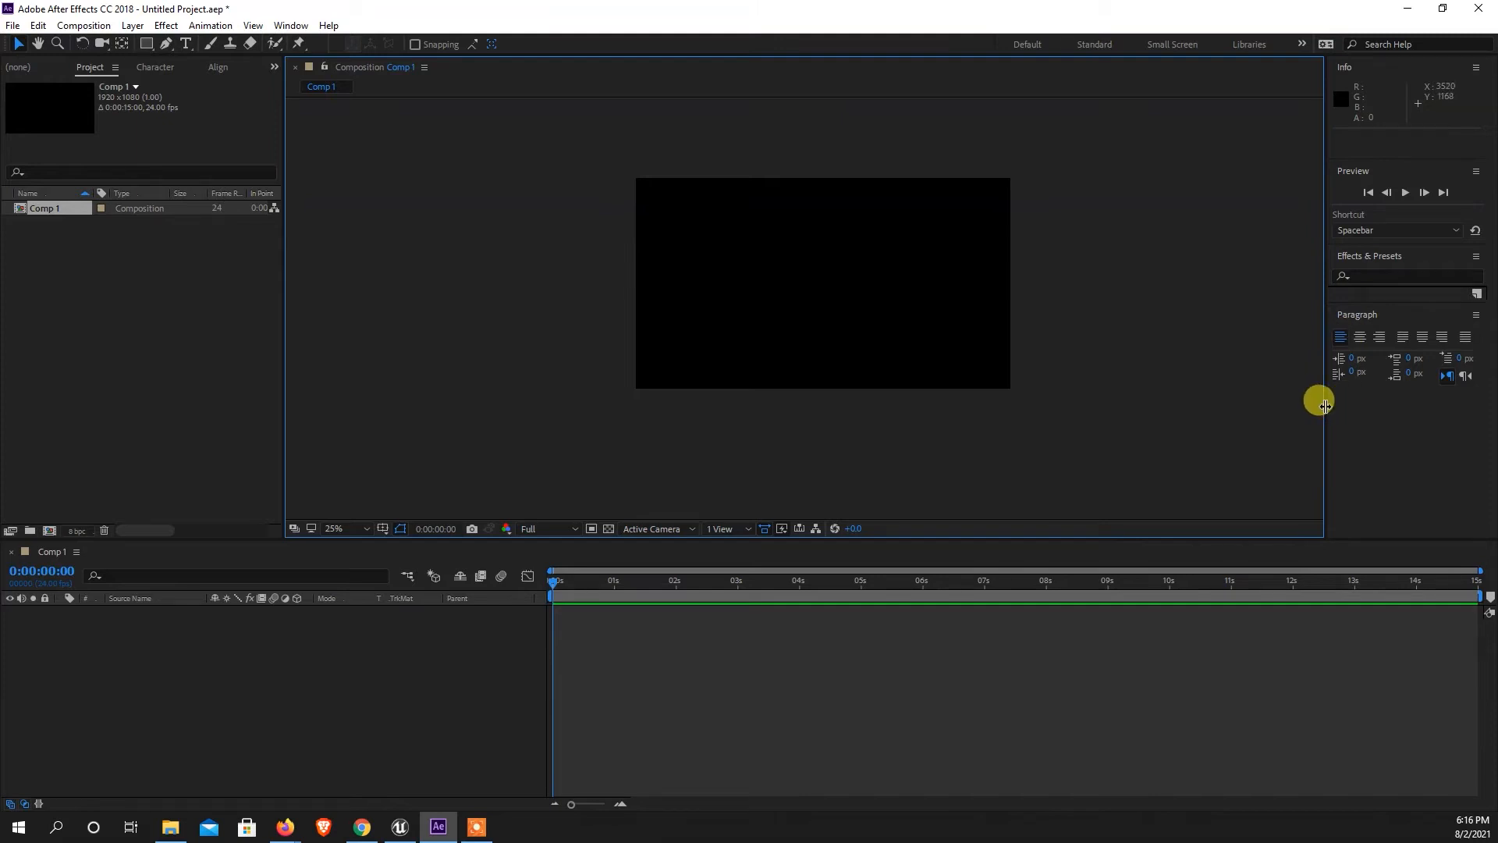
Widen the panel column holding Info and Preview, and shift the composition view slightly with the Hand tool.
left_click_drag(1324, 406, 1222, 407)
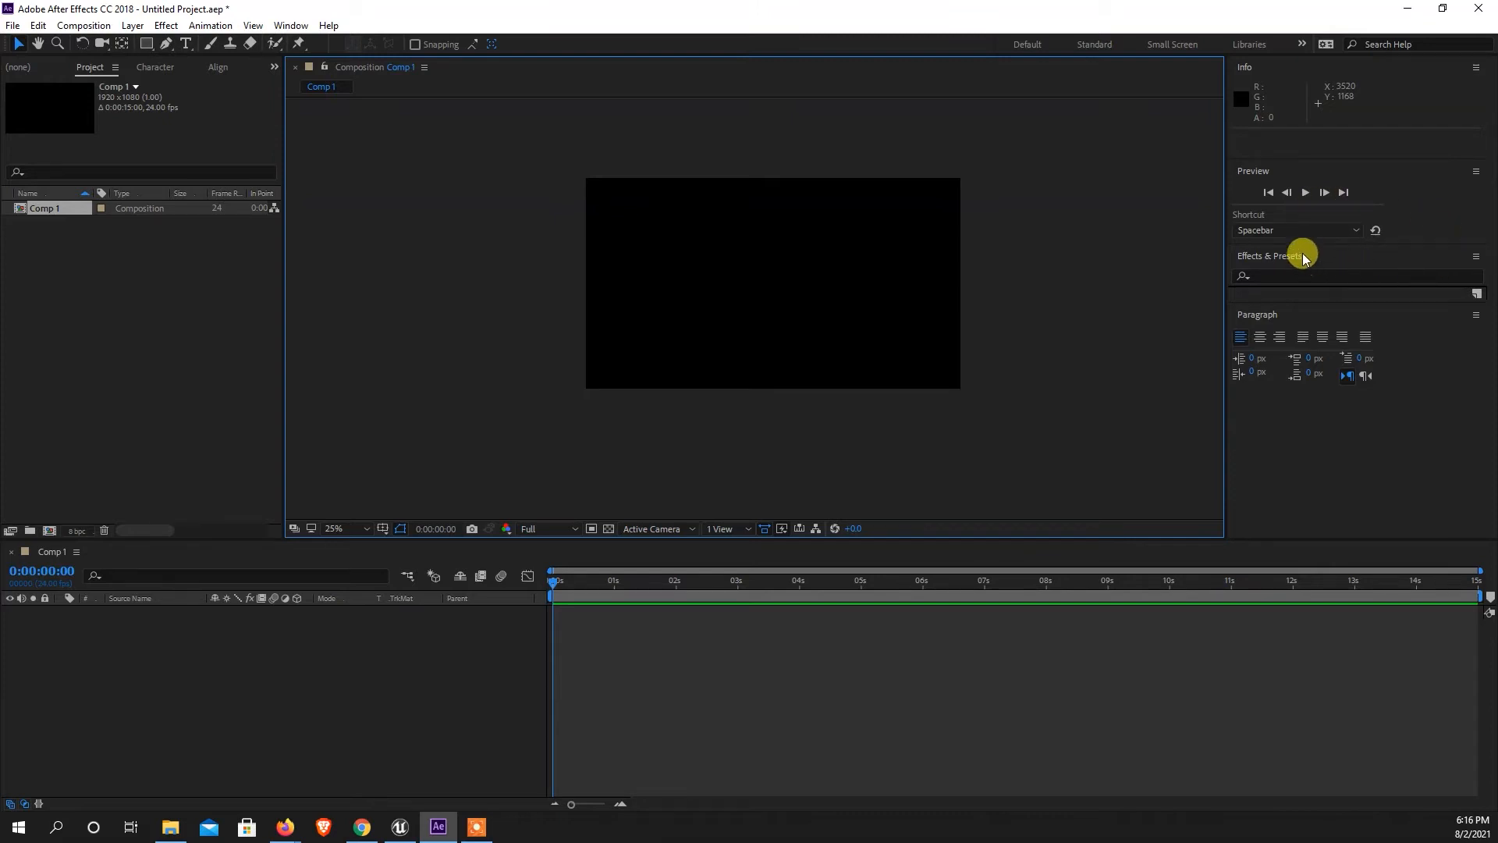
key("h")
left_click_drag(991, 300, 931, 305)
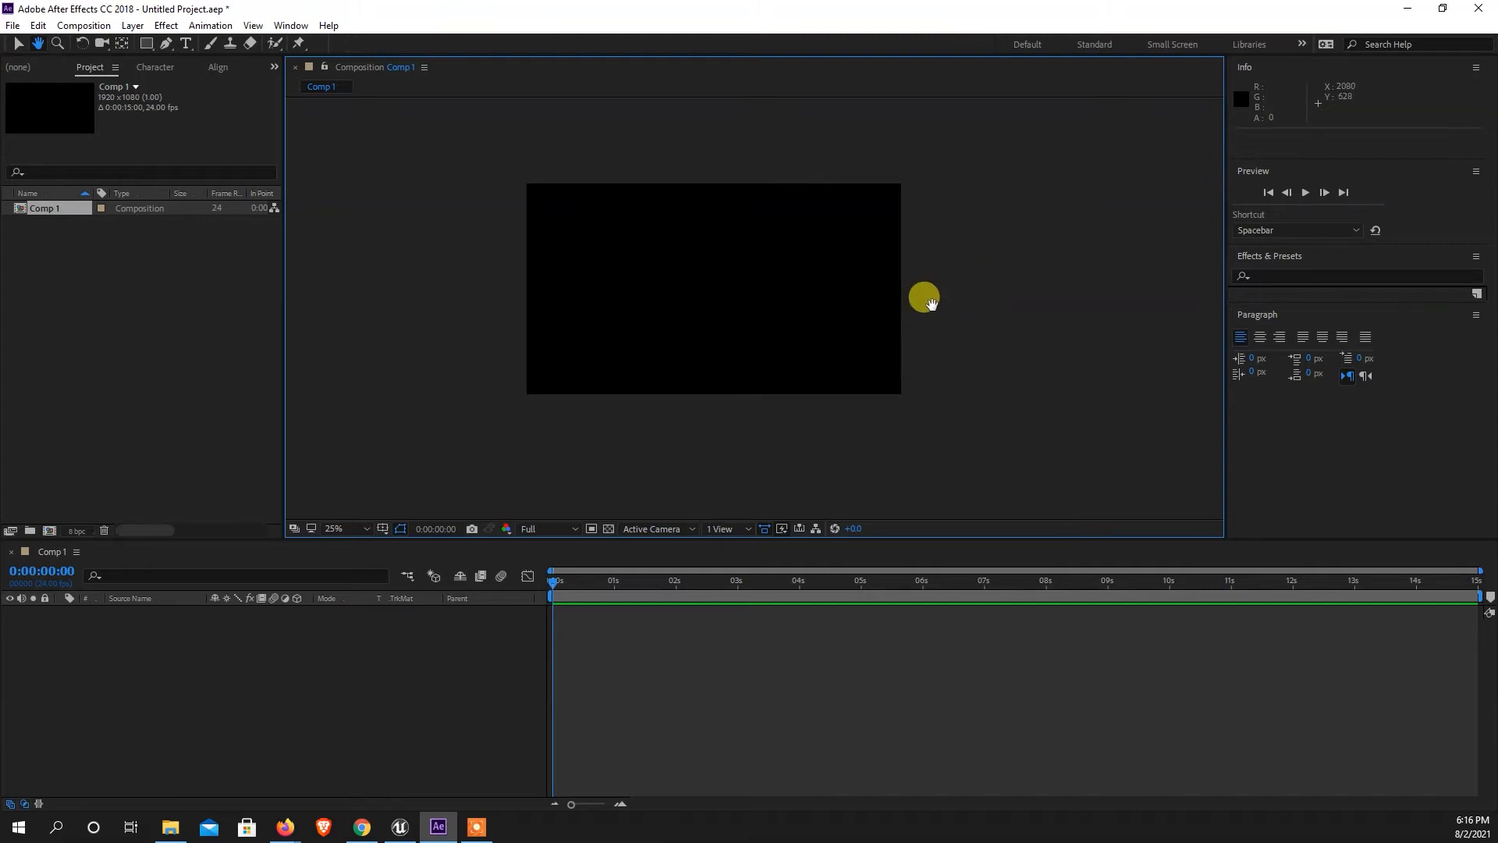
Bring up the Align panel and dock it beneath the Paragraph panel.
left_click(288, 25)
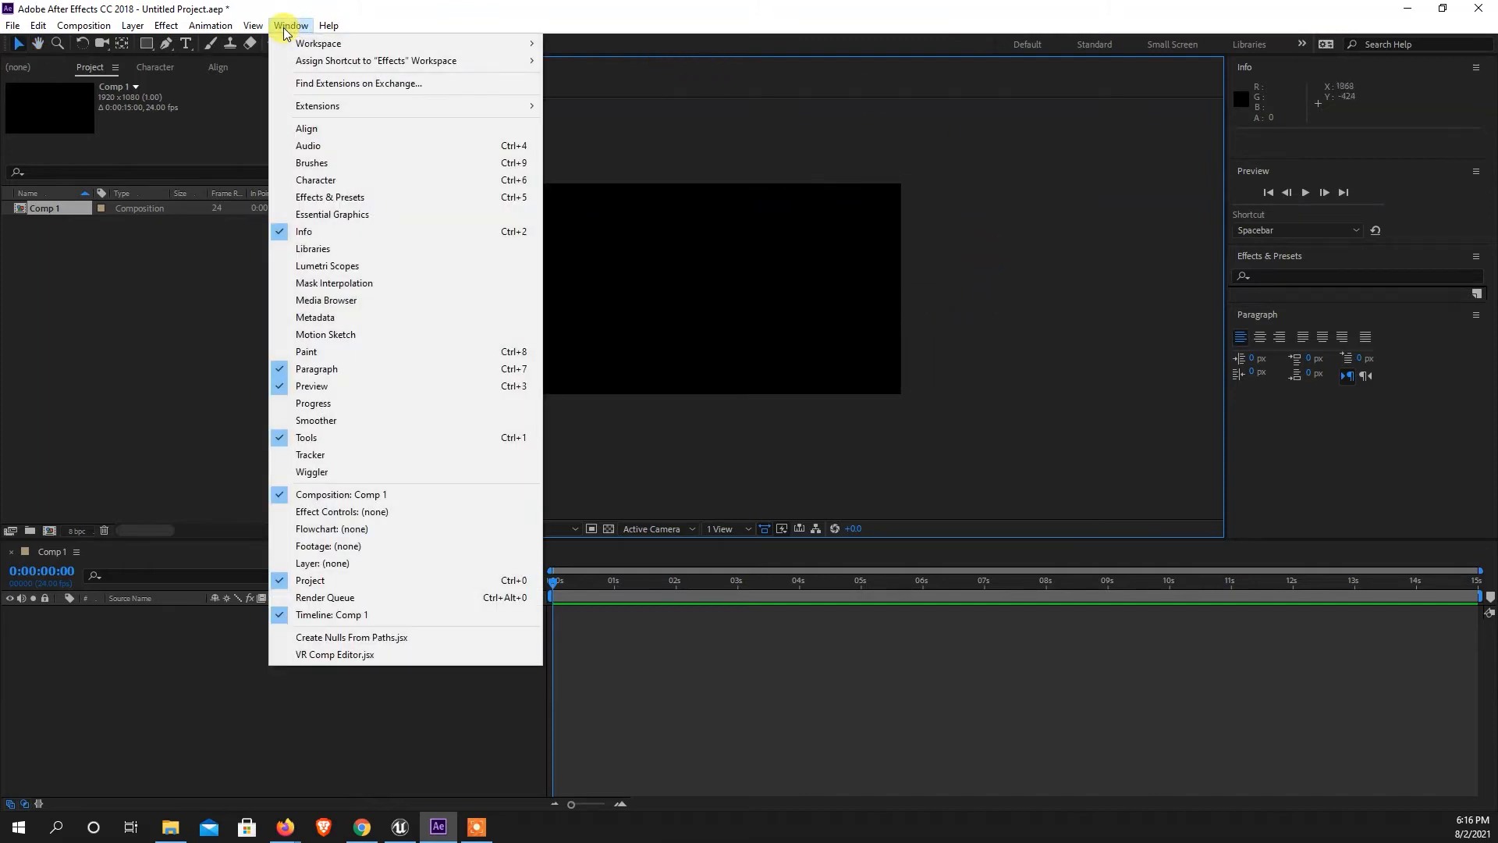
left_click(312, 129)
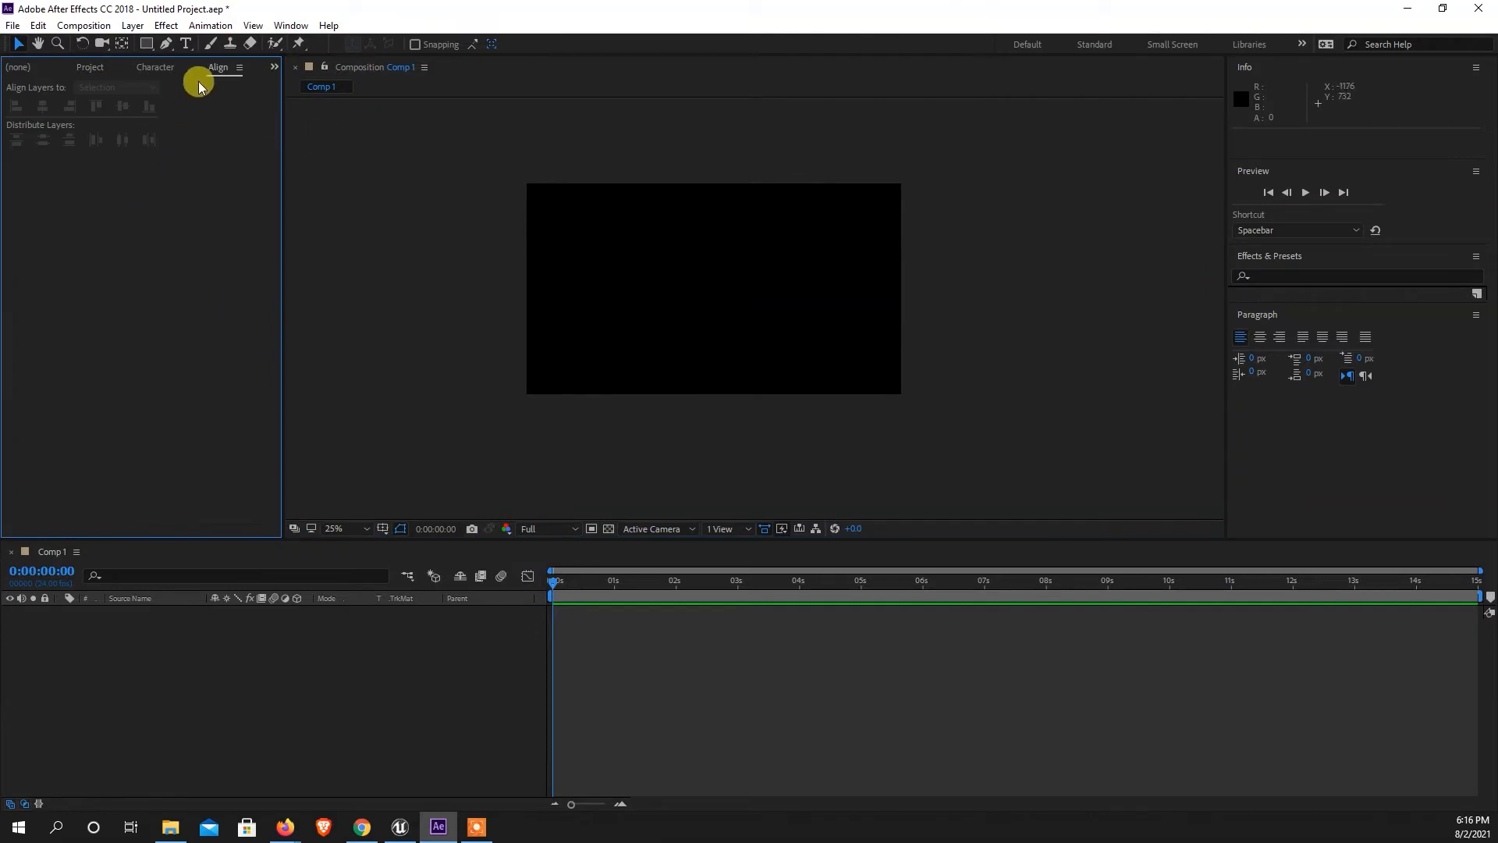
left_click_drag(216, 71, 1445, 273)
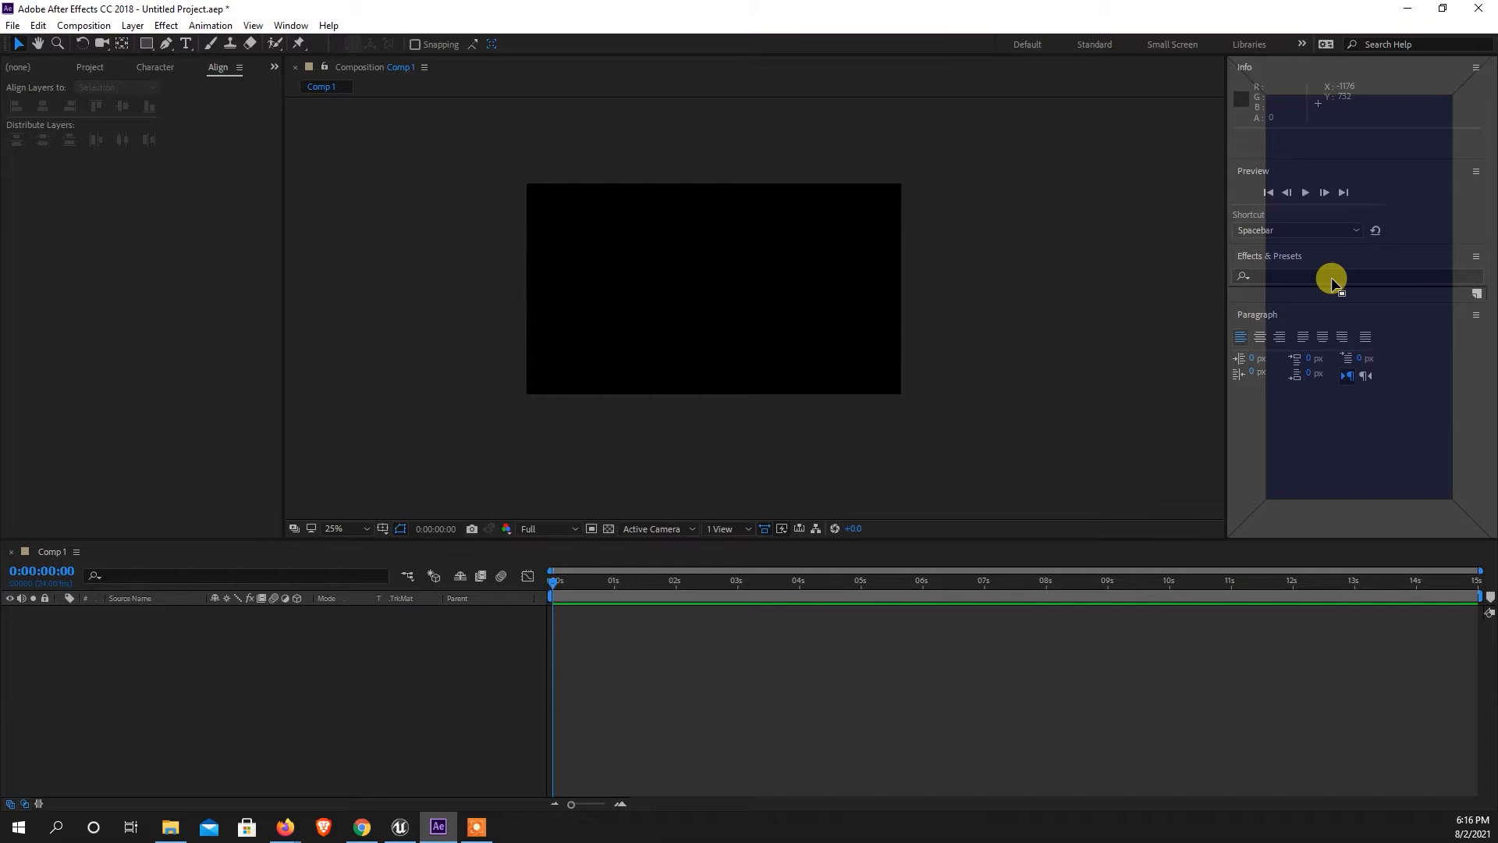
left_click_drag(1332, 278, 1332, 278)
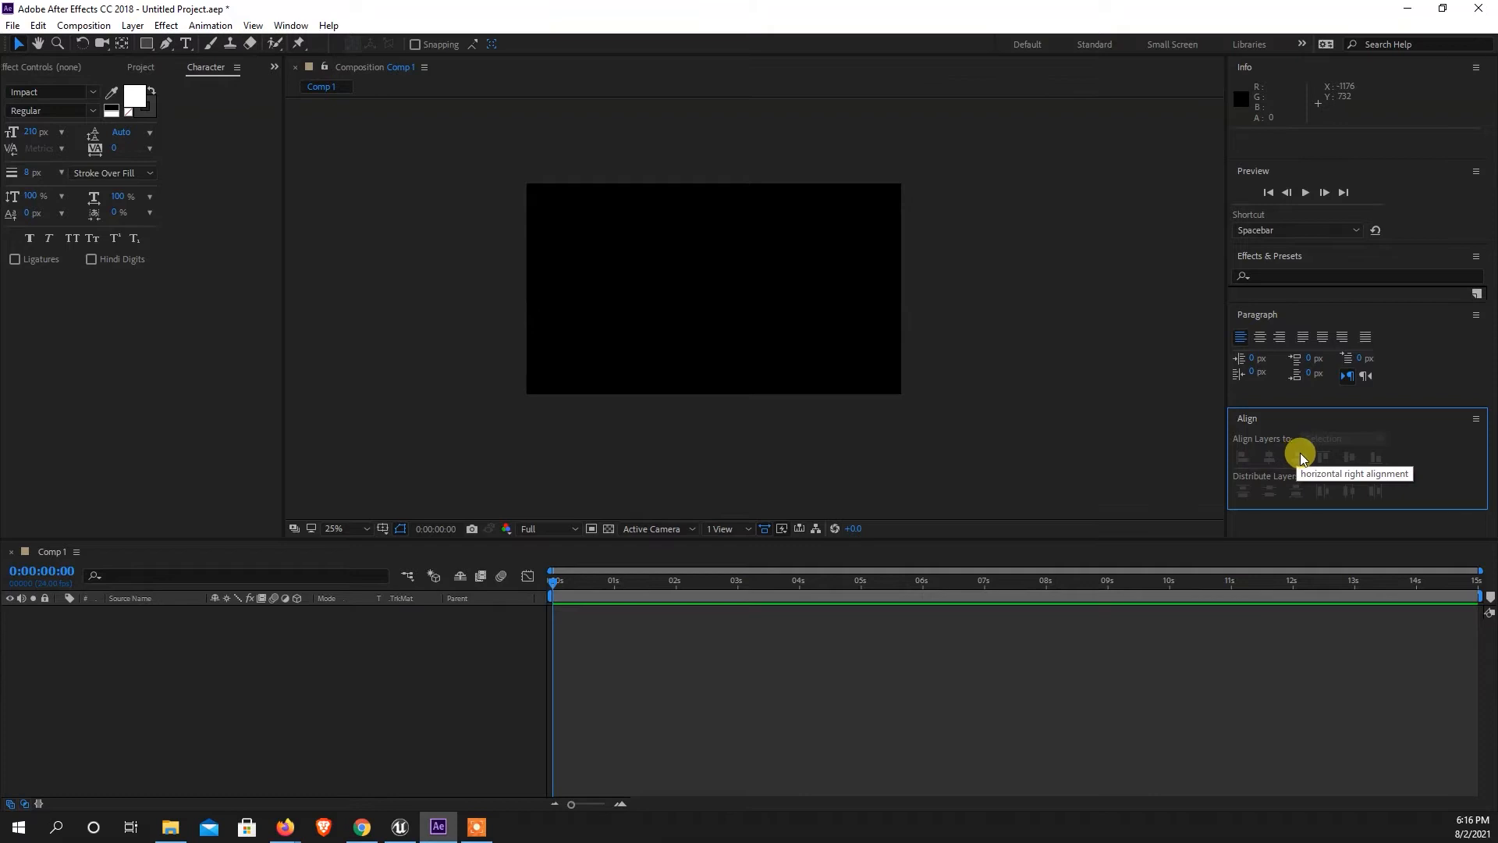
Dock the Character panel beneath the Align panel and look through the stacked panels, keeping left-to-right text direction.
left_click(196, 73)
left_click_drag(196, 72, 1290, 386)
scroll(1341, 474, "down", 3)
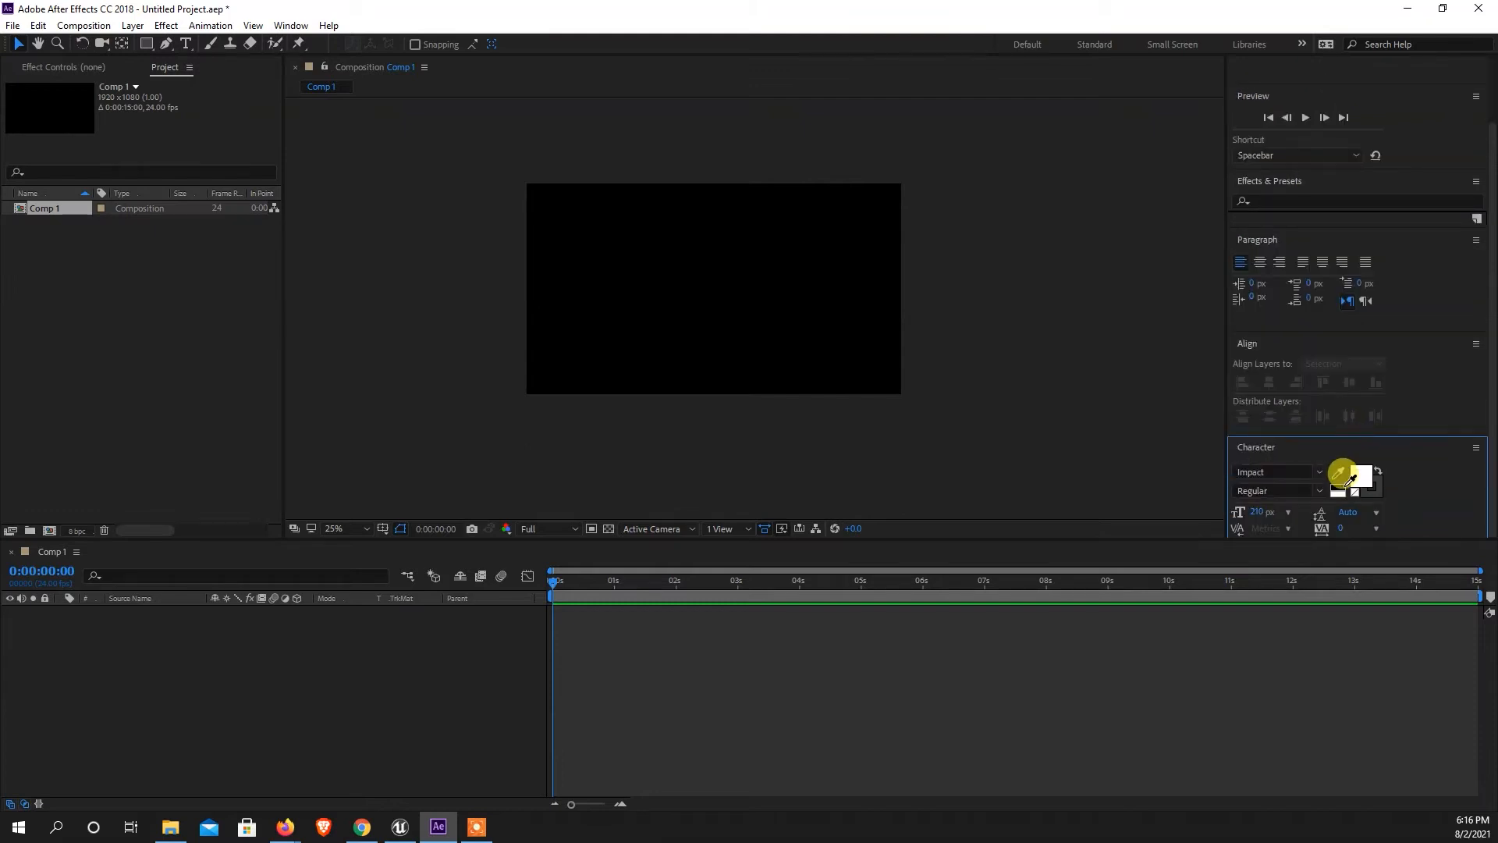
scroll(1341, 484, "up", 3)
scroll(1334, 441, "down", 3)
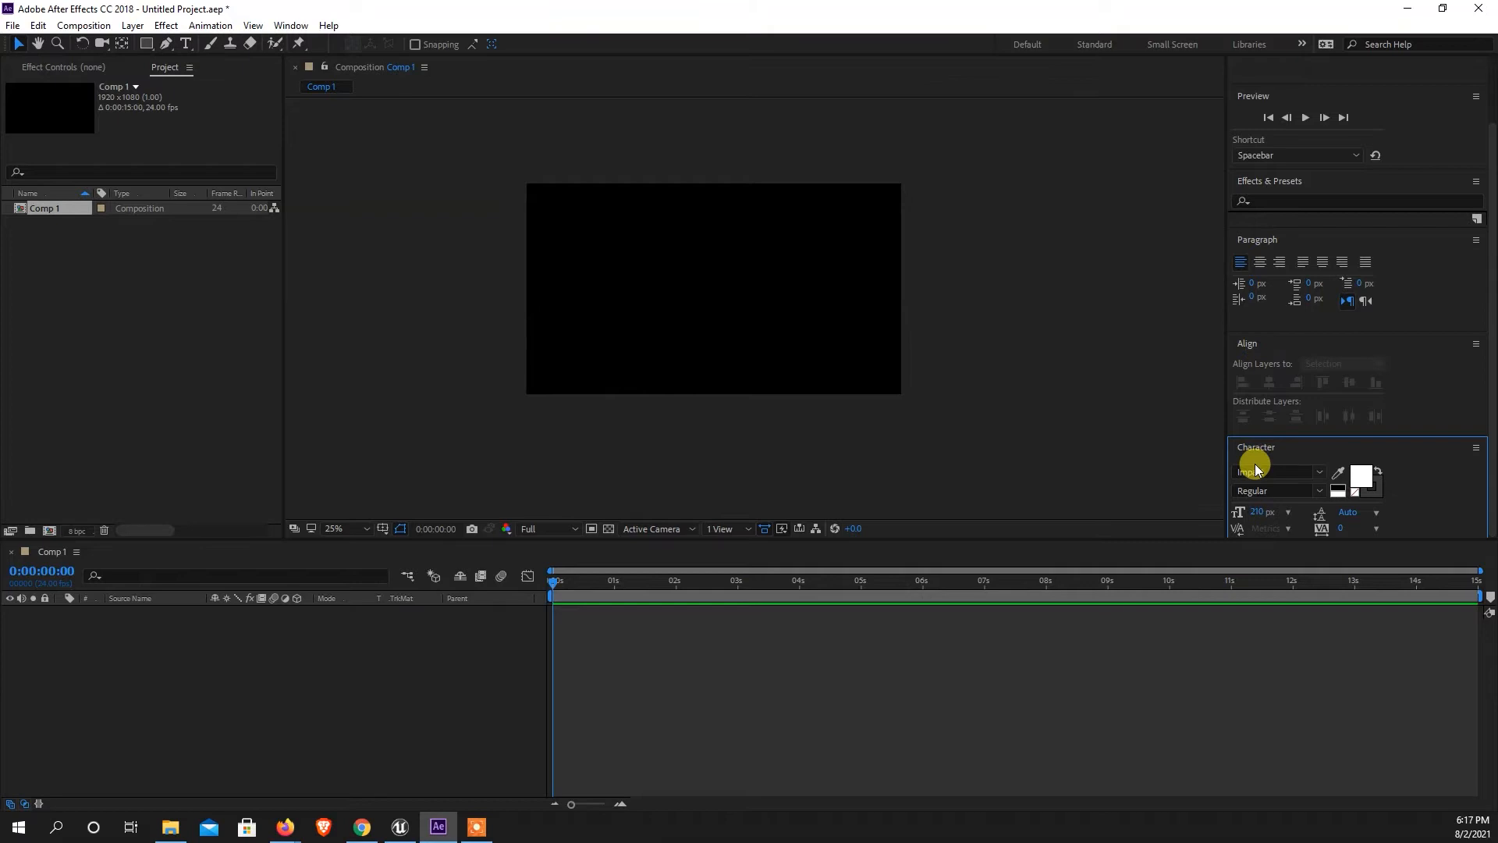
scroll(1364, 396, "up", 3)
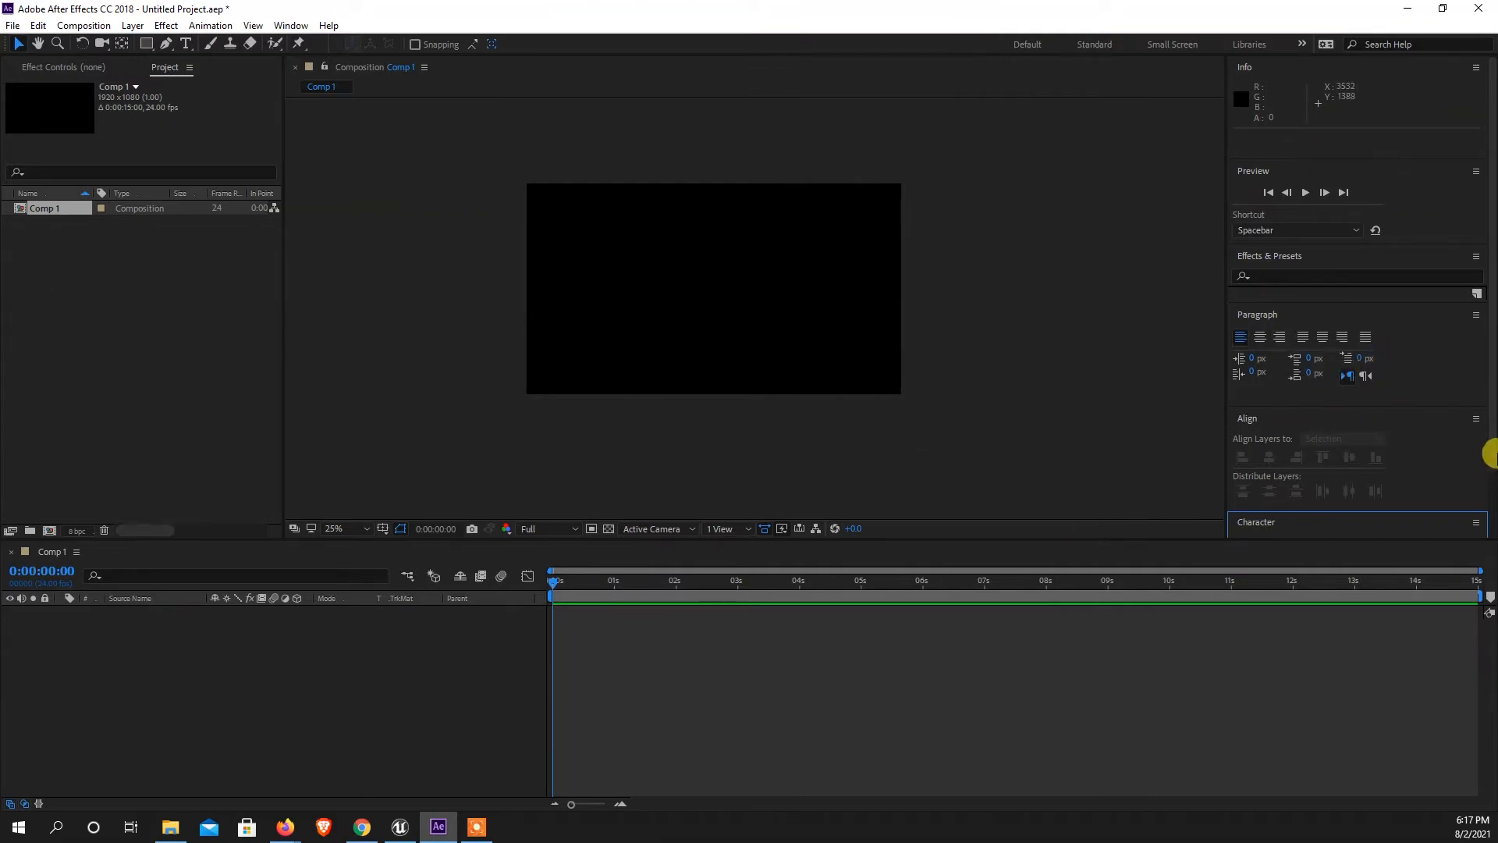
left_click(1357, 377)
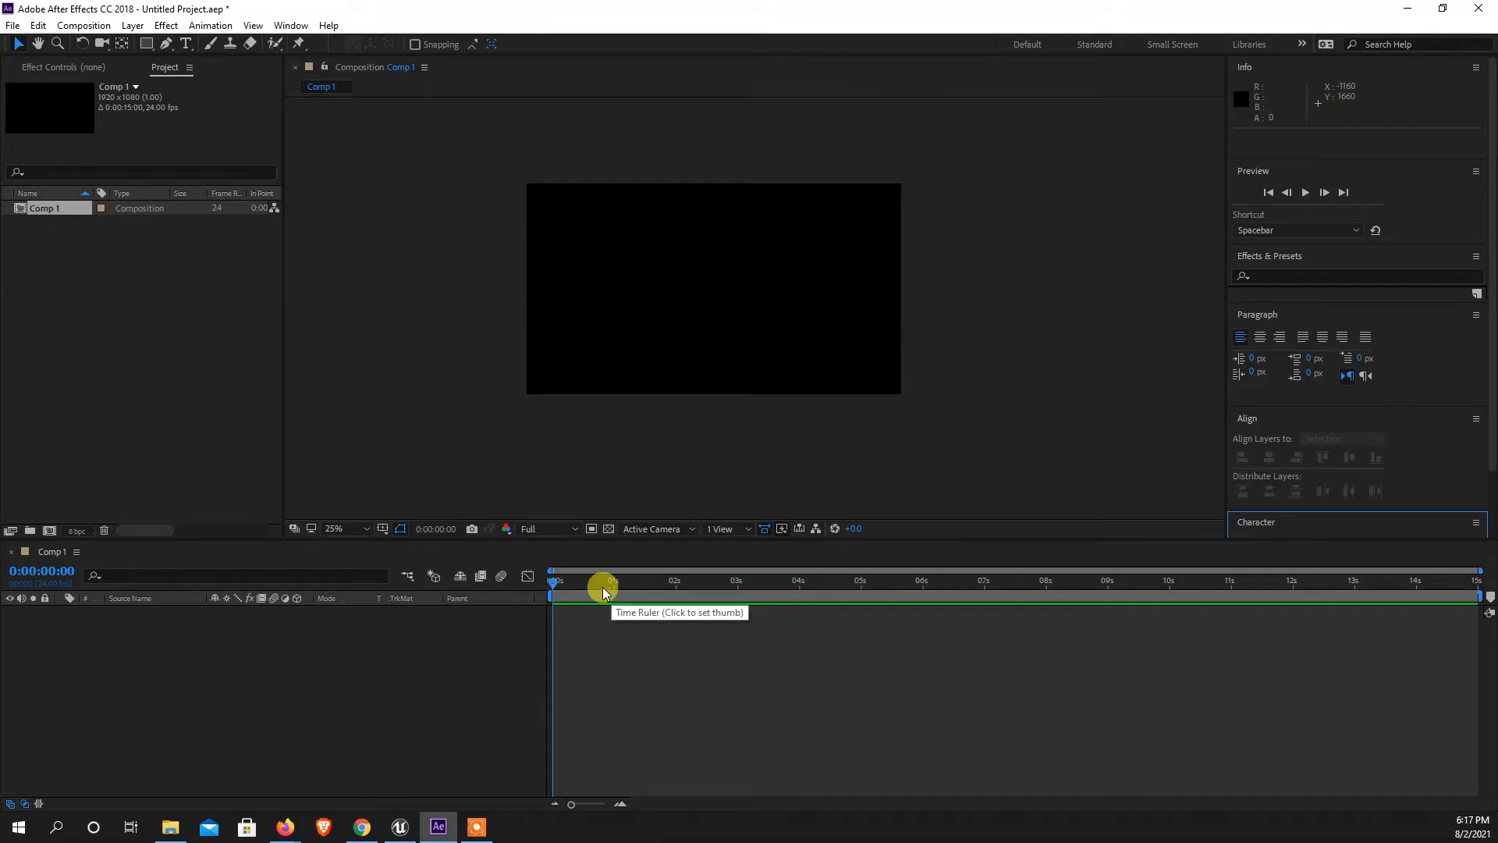
Scrub the current-time indicator back and forth along the Comp 1 timeline, ending at 0:00:14:01.
left_click_drag(593, 589, 1356, 654)
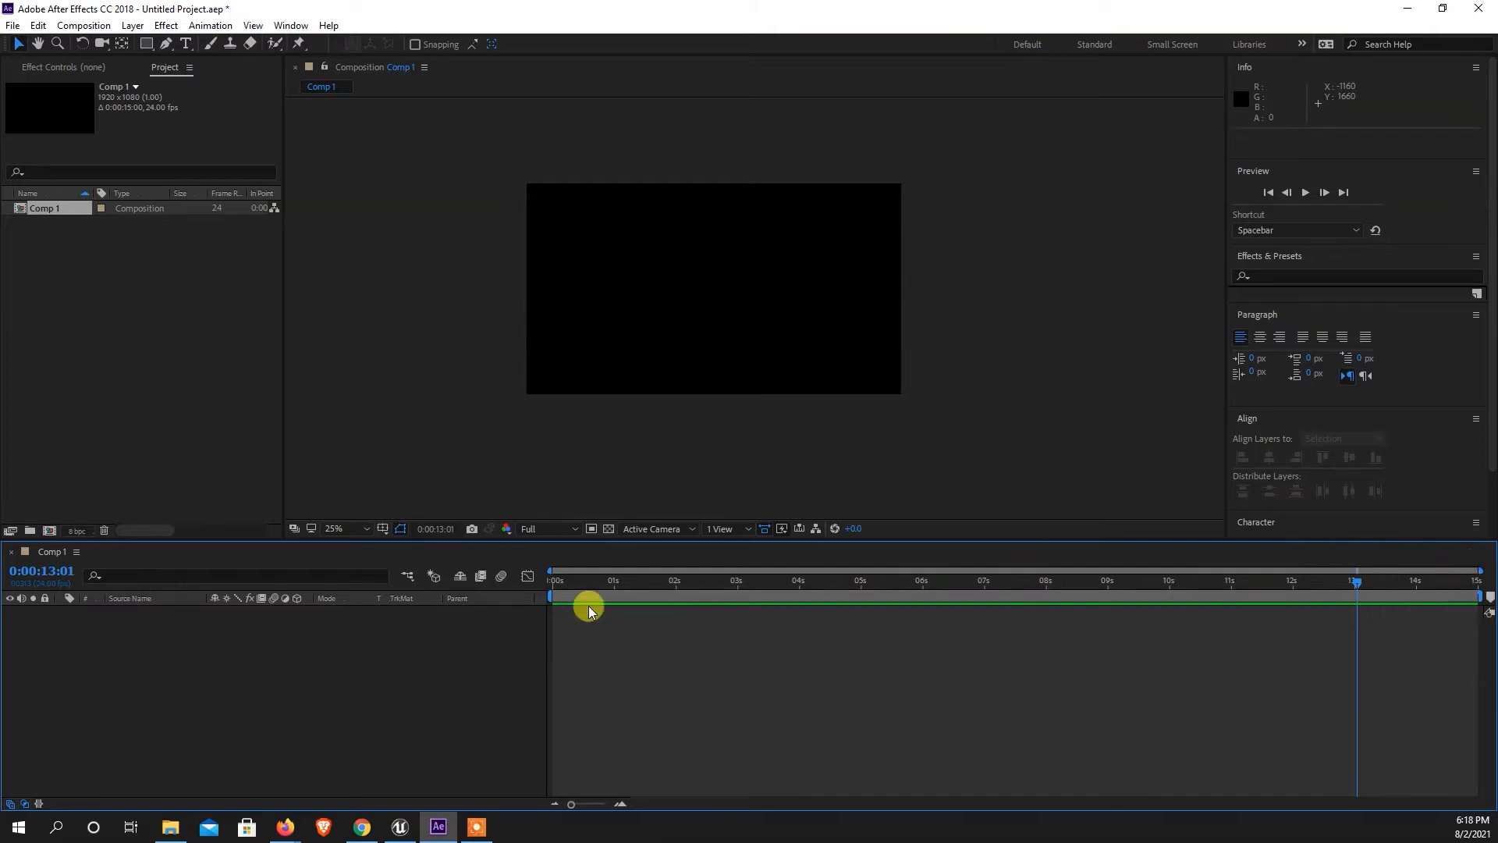
left_click_drag(1364, 582, 1318, 601)
left_click_drag(1205, 603, 1423, 626)
left_click(12, 25)
mouse_move(255, 29)
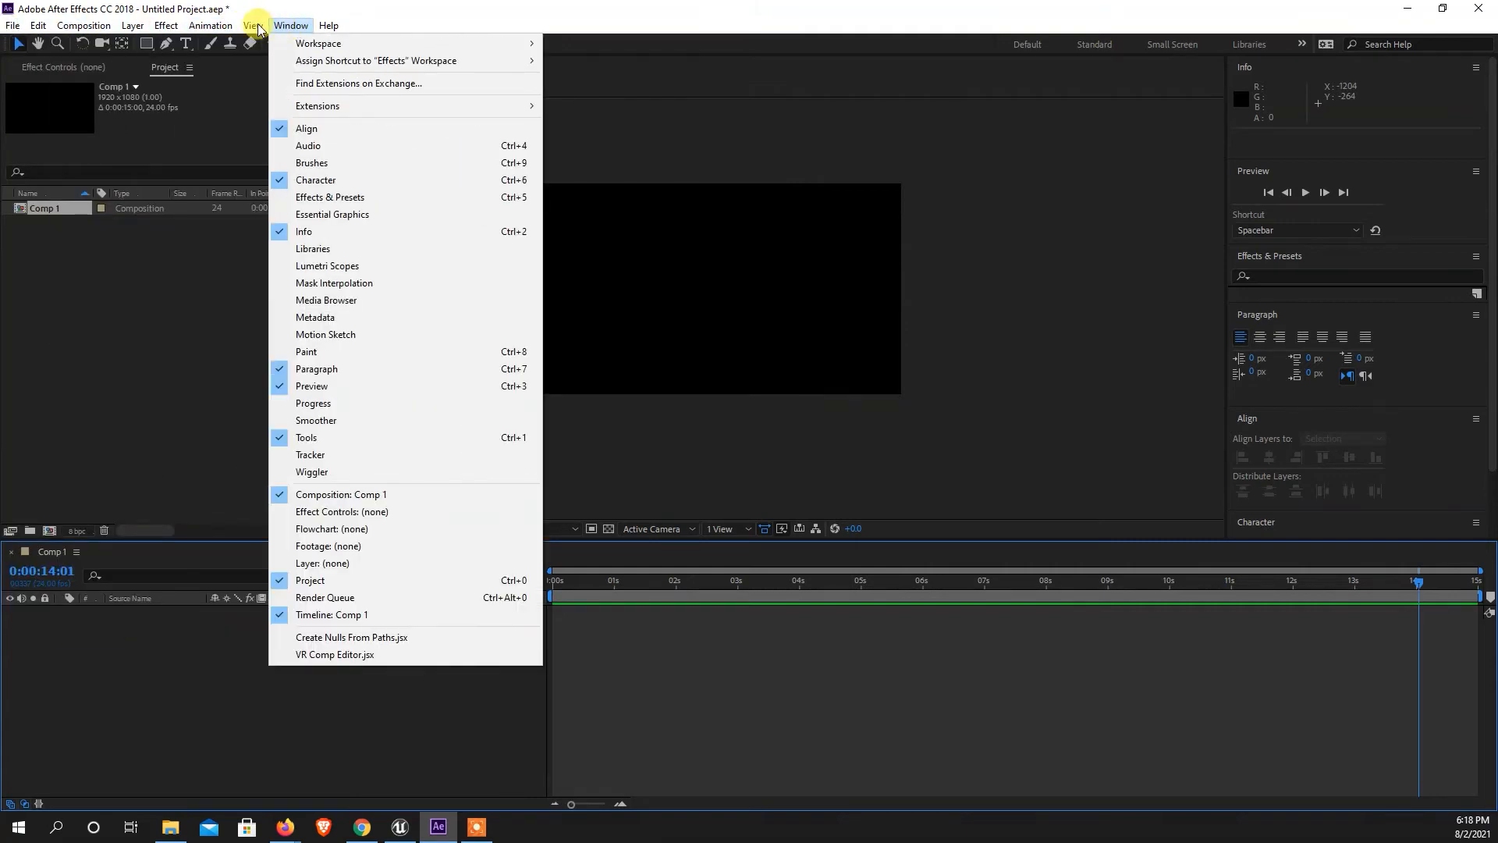
mouse_move(137, 29)
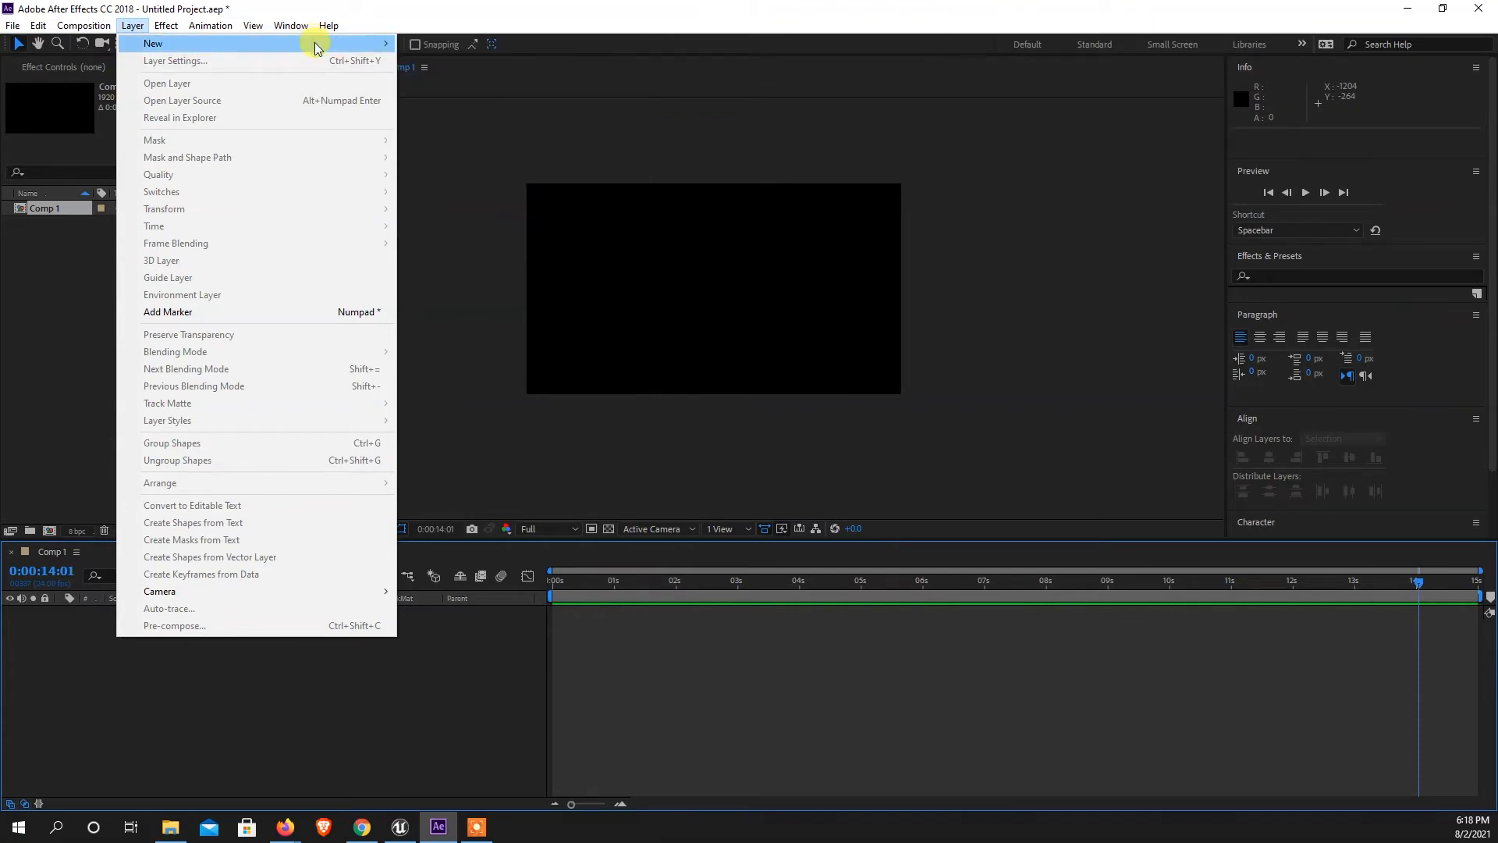
mouse_move(315, 42)
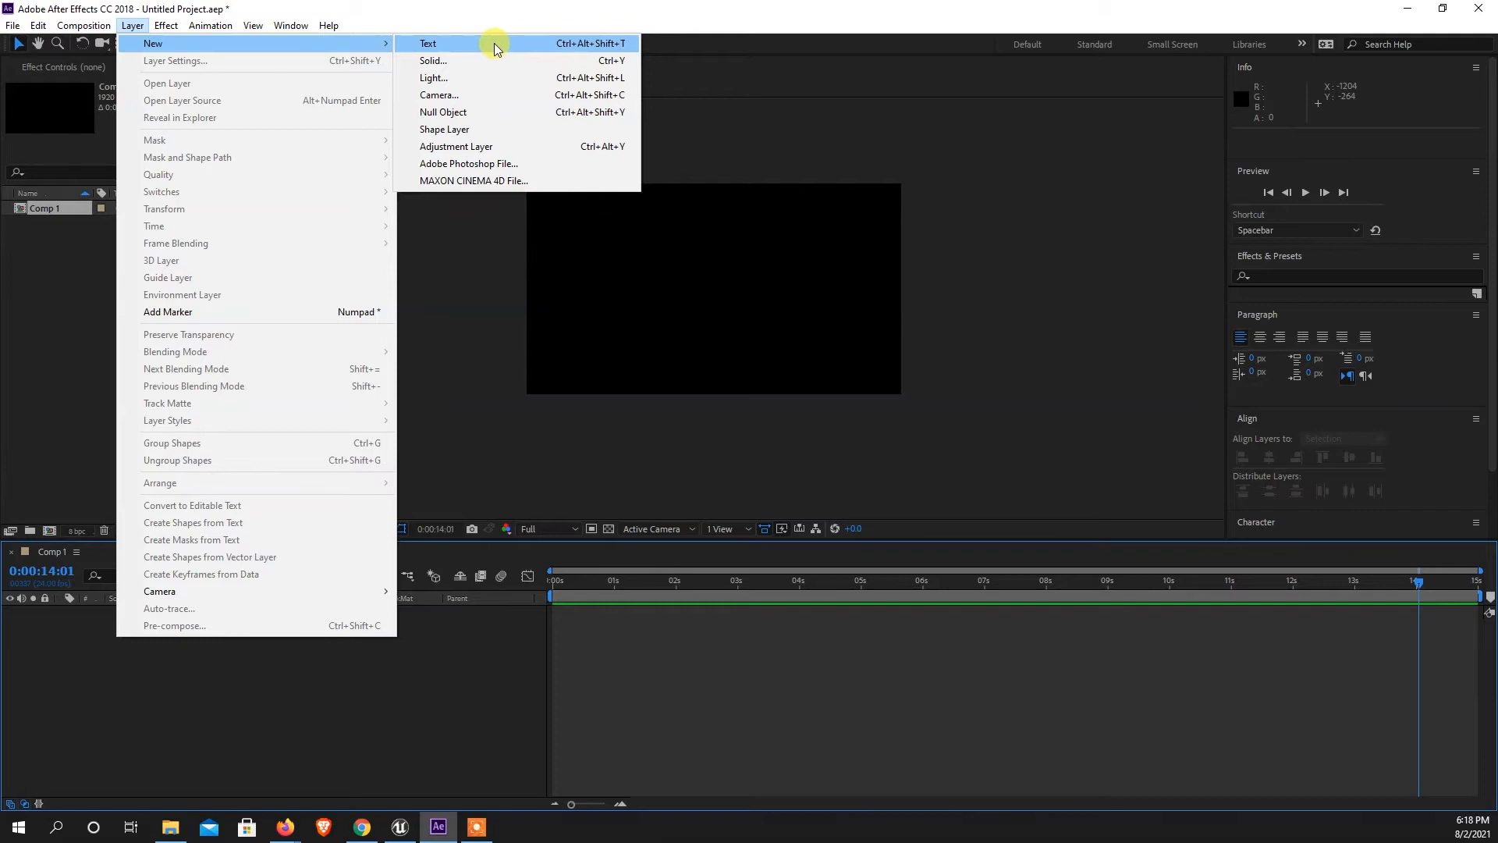
left_click(472, 332)
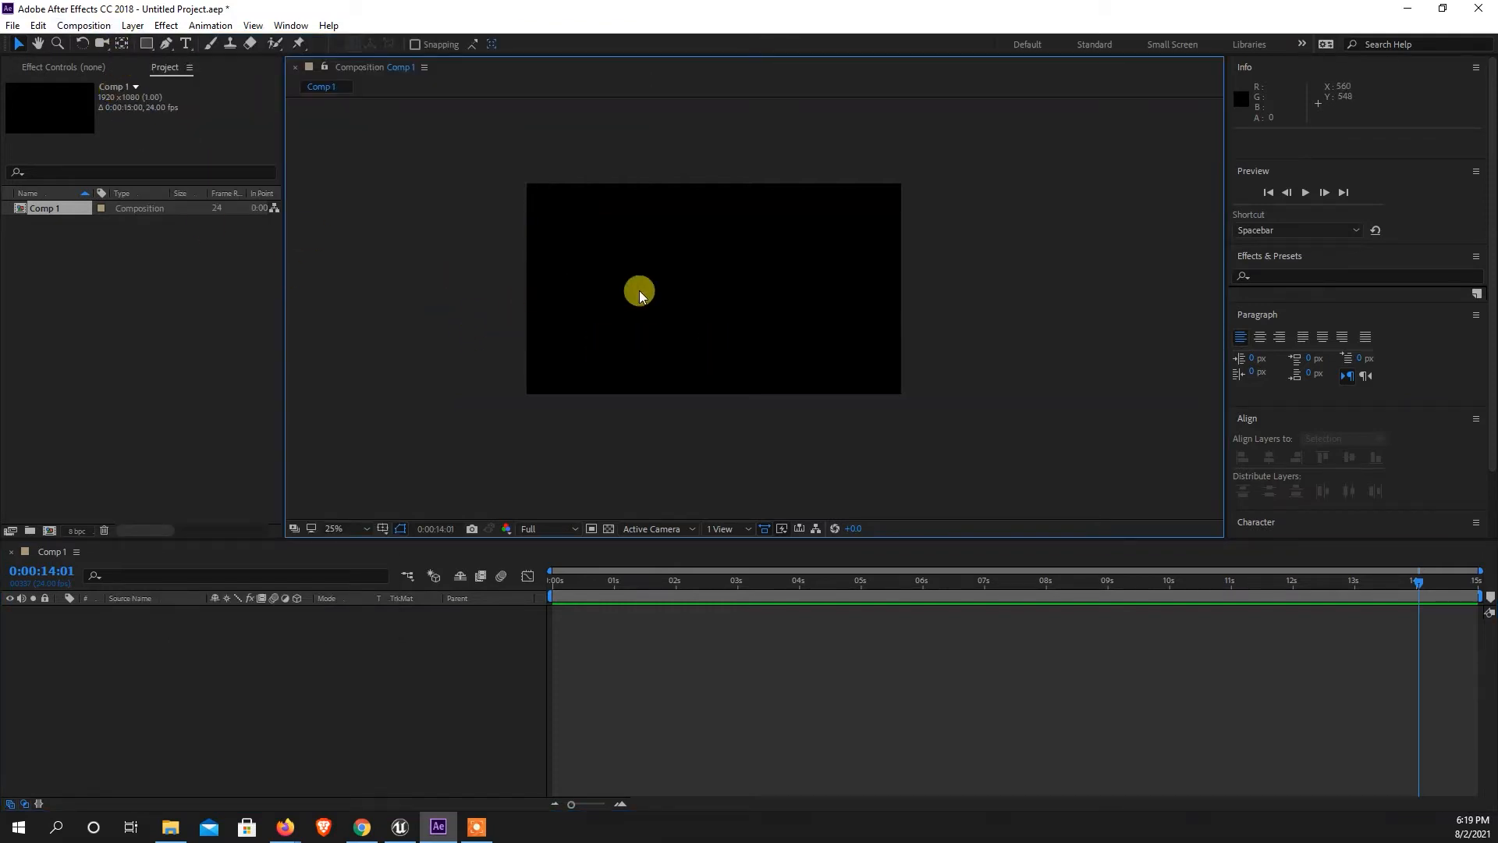
Create a new text layer in Comp 1 reading "Hi".
right_click(530, 290)
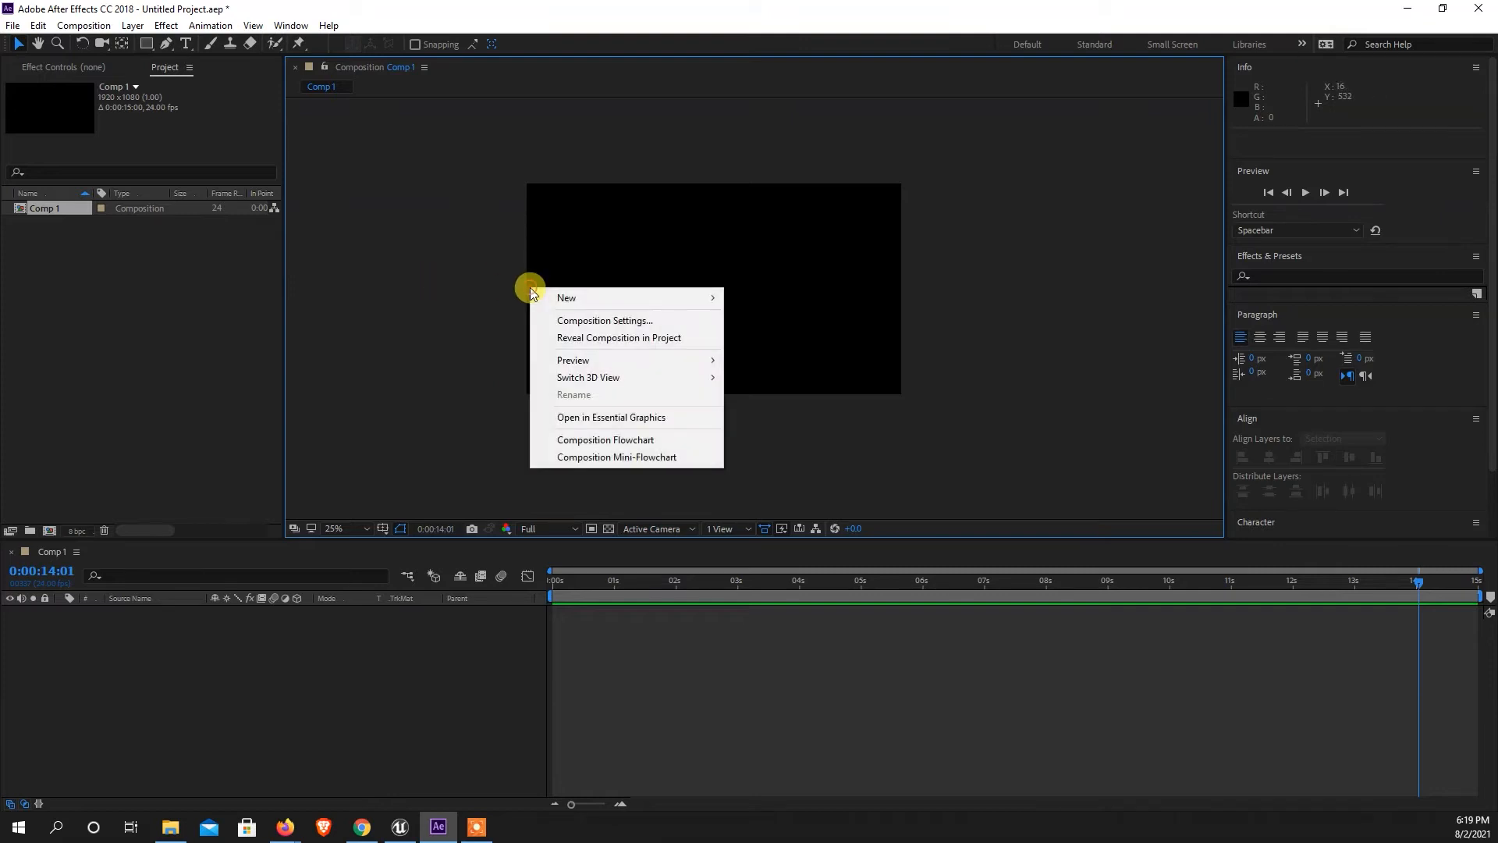
mouse_move(582, 303)
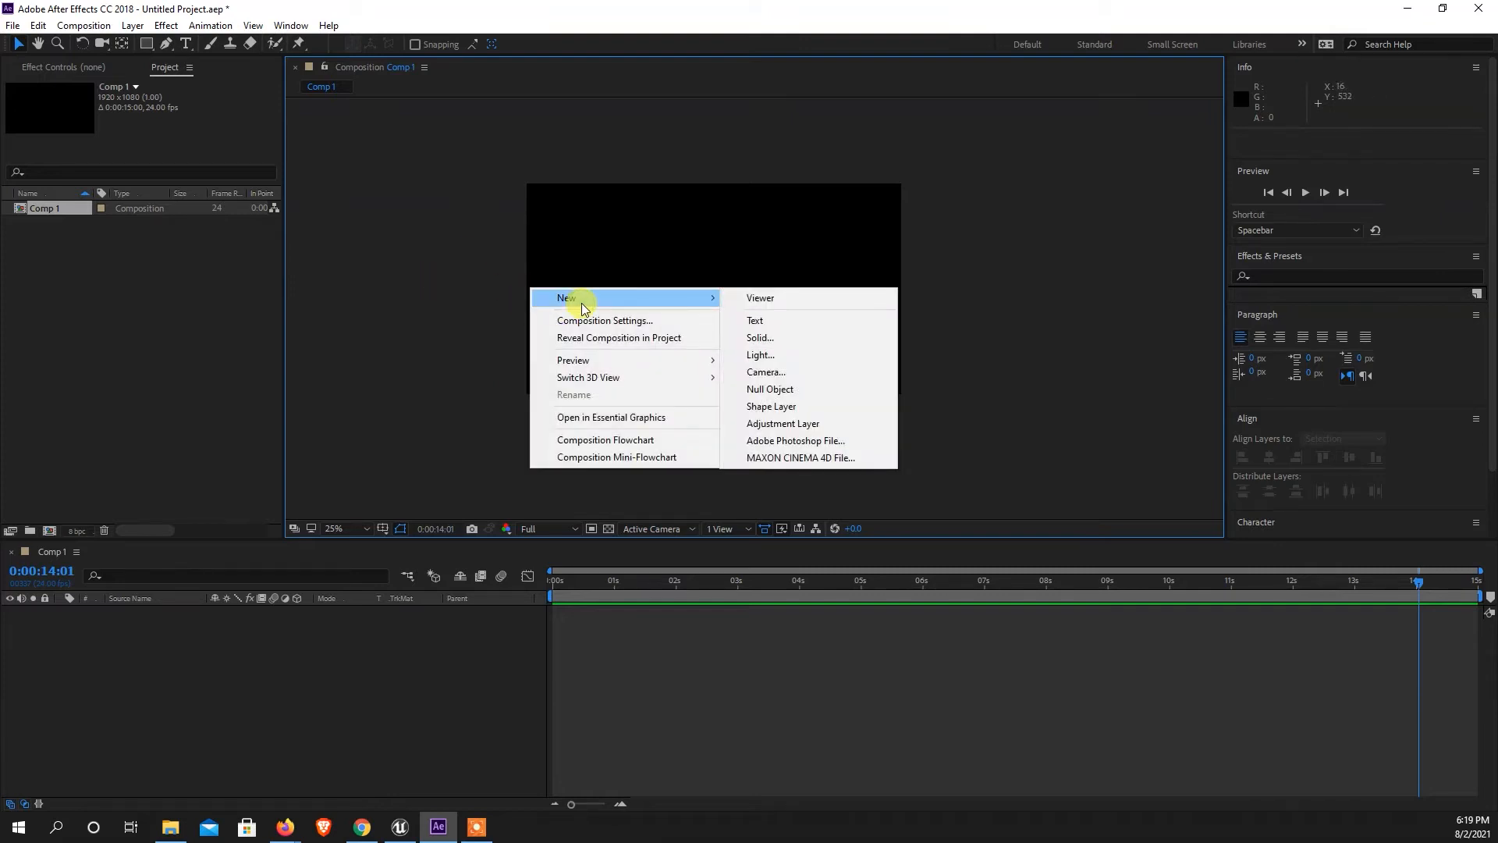
left_click(784, 321)
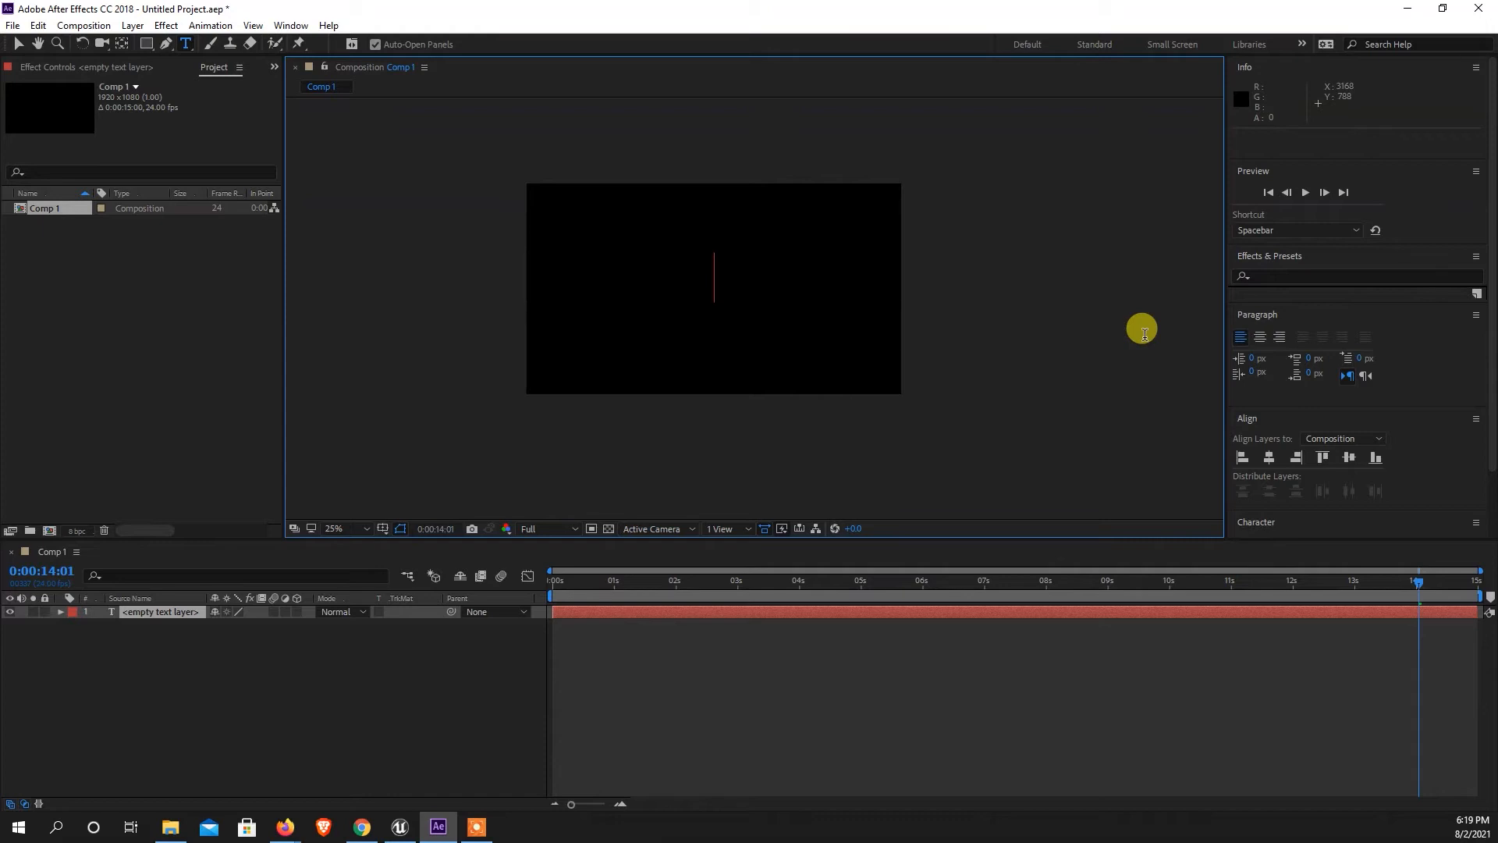
type("Hi")
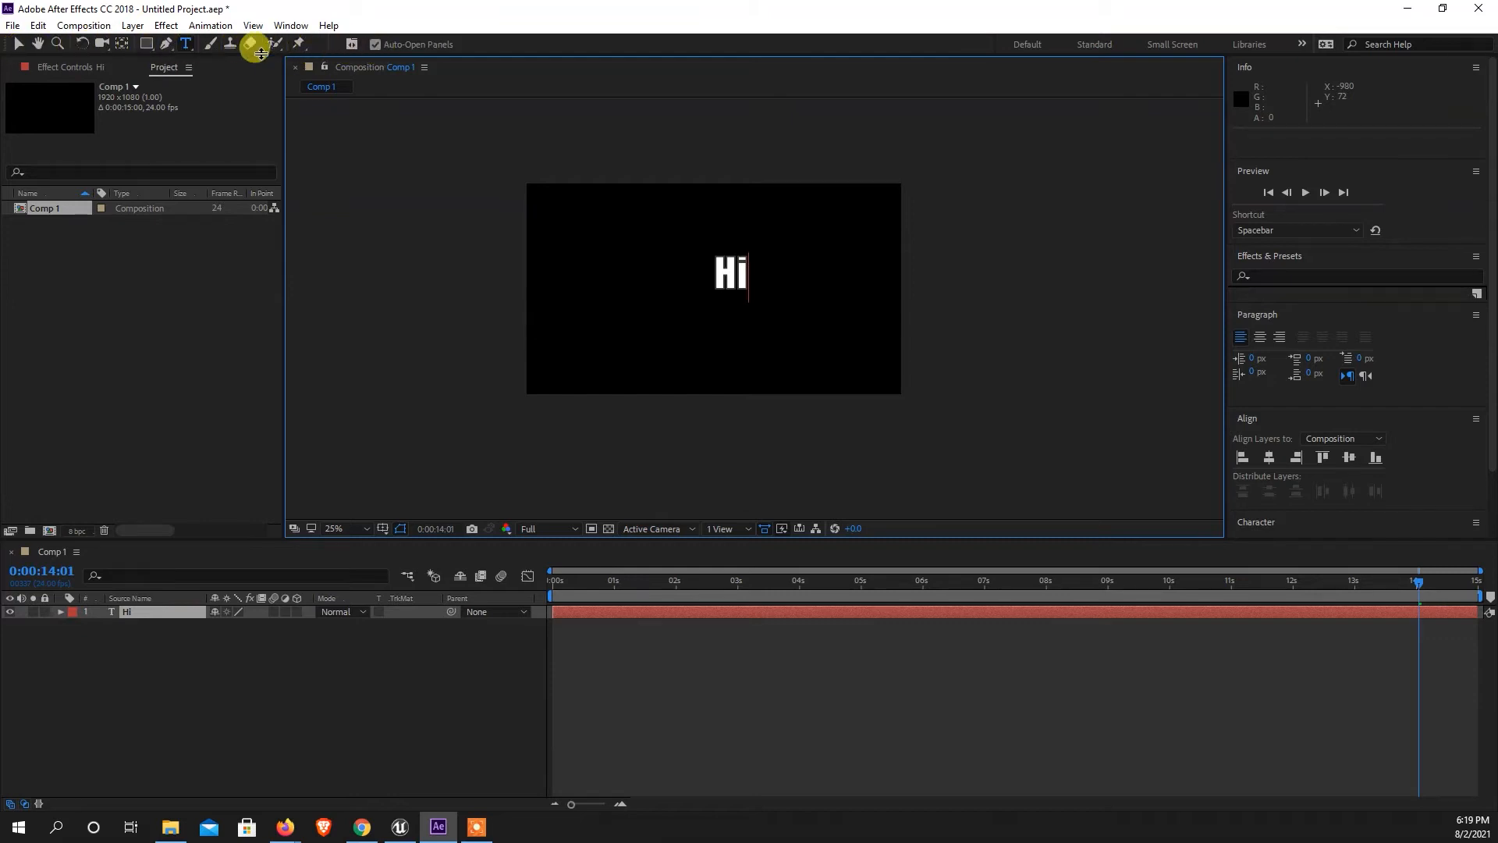
Move the "Hi" text layer in the composition to about position 904, 564 with the Selection tool.
left_click(17, 48)
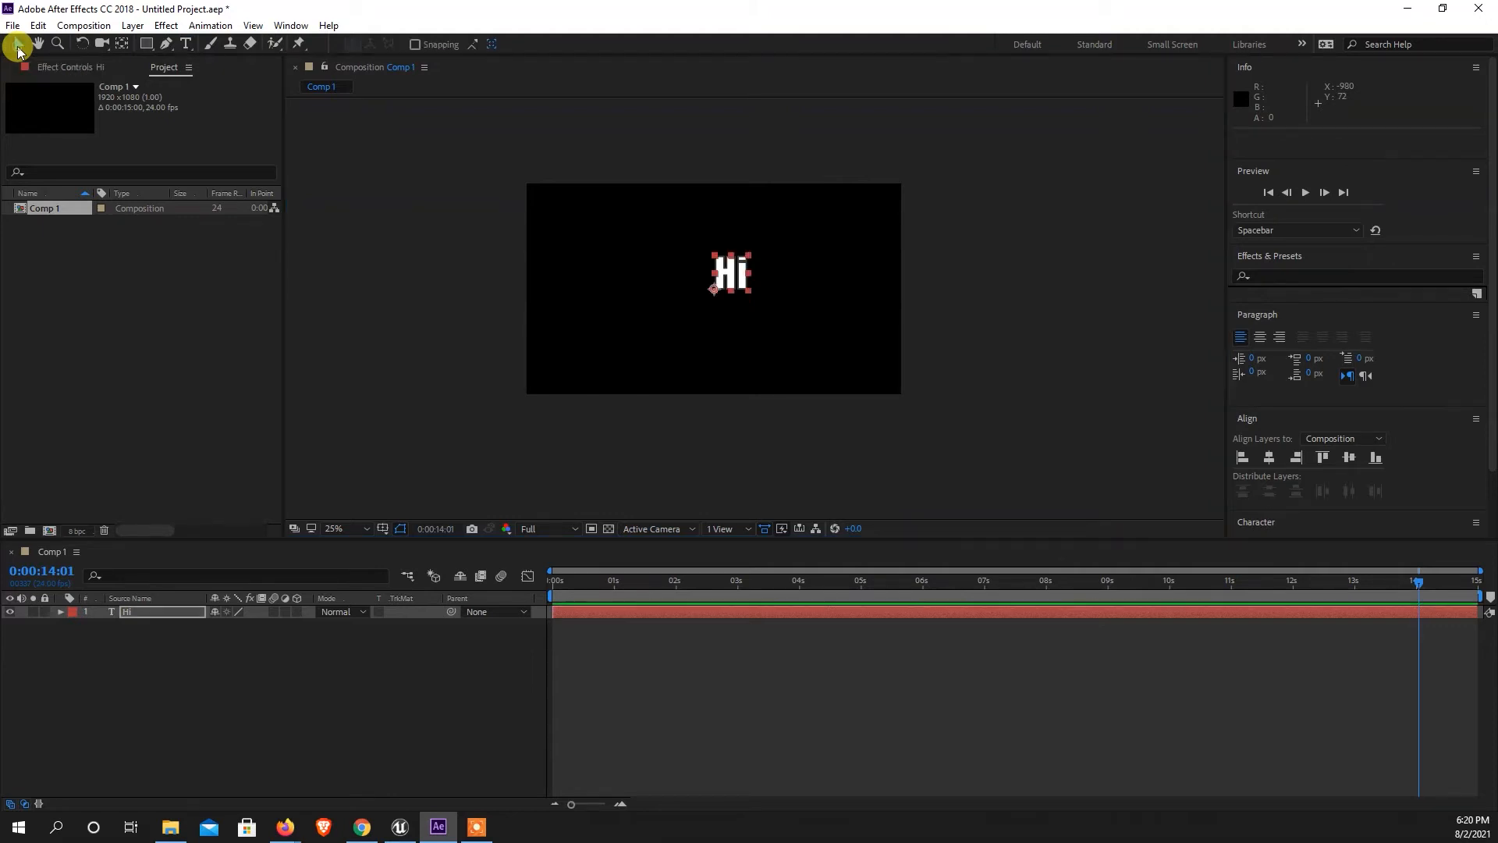
left_click(735, 280)
mouse_move(737, 282)
left_mouse_down()
mouse_move(874, 214)
mouse_move(677, 272)
mouse_move(664, 295)
mouse_move(720, 284)
left_mouse_up()
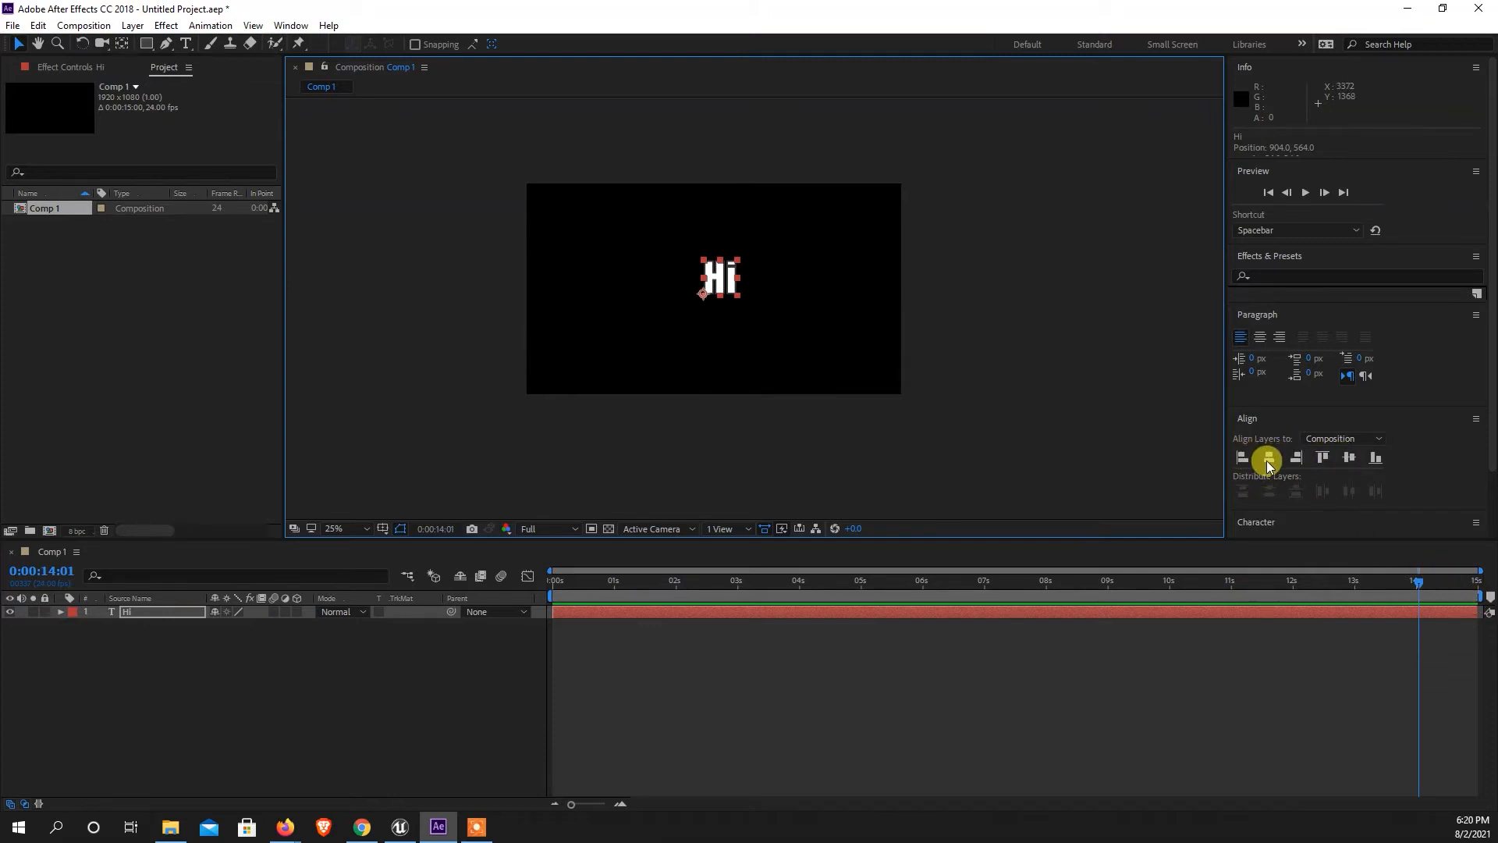
Bring the Align panel into focus and close it.
left_click(289, 28)
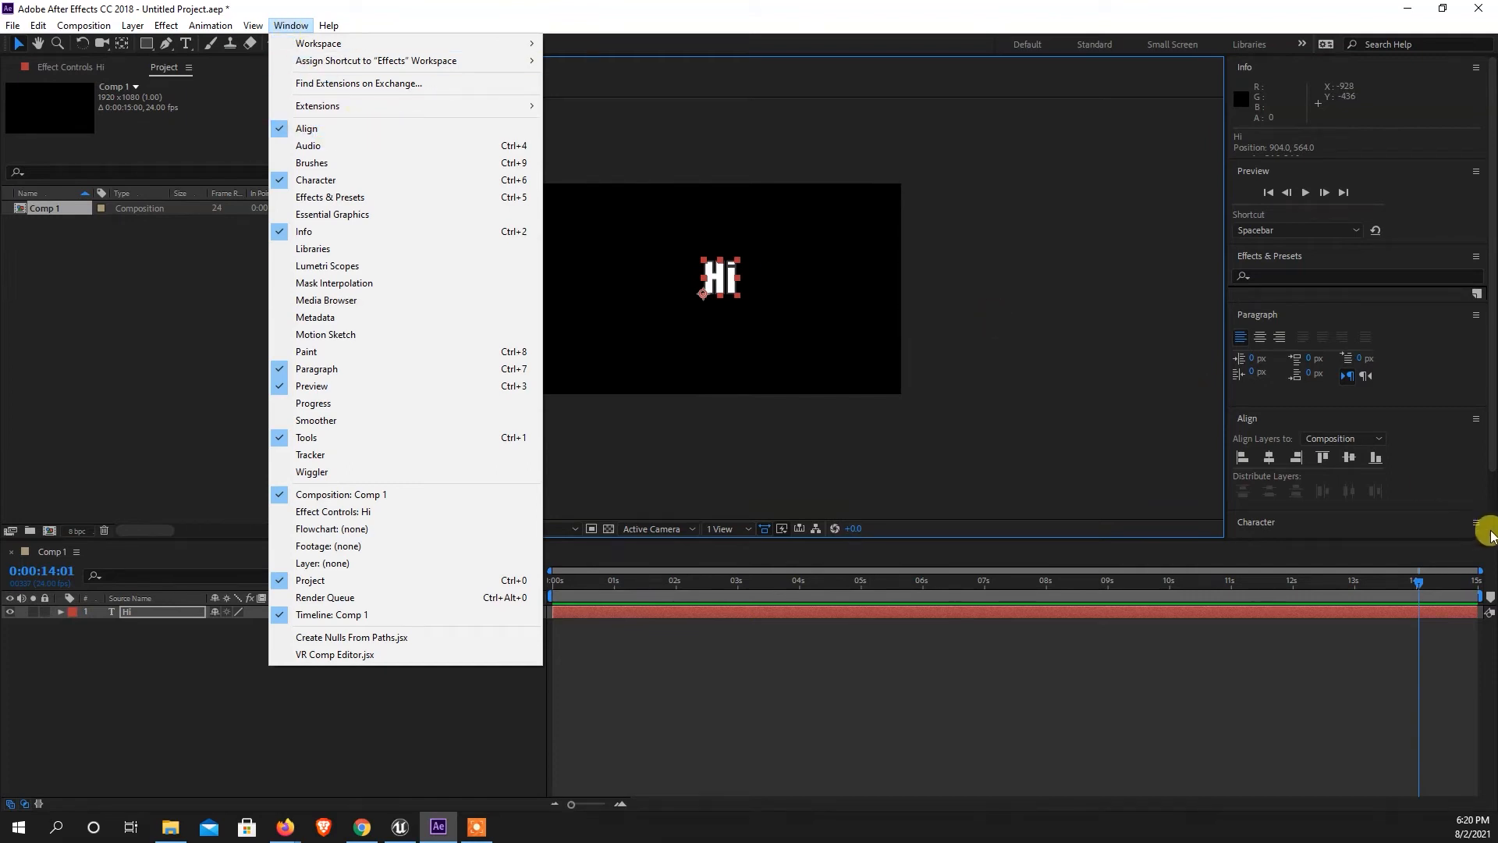
left_click(363, 129)
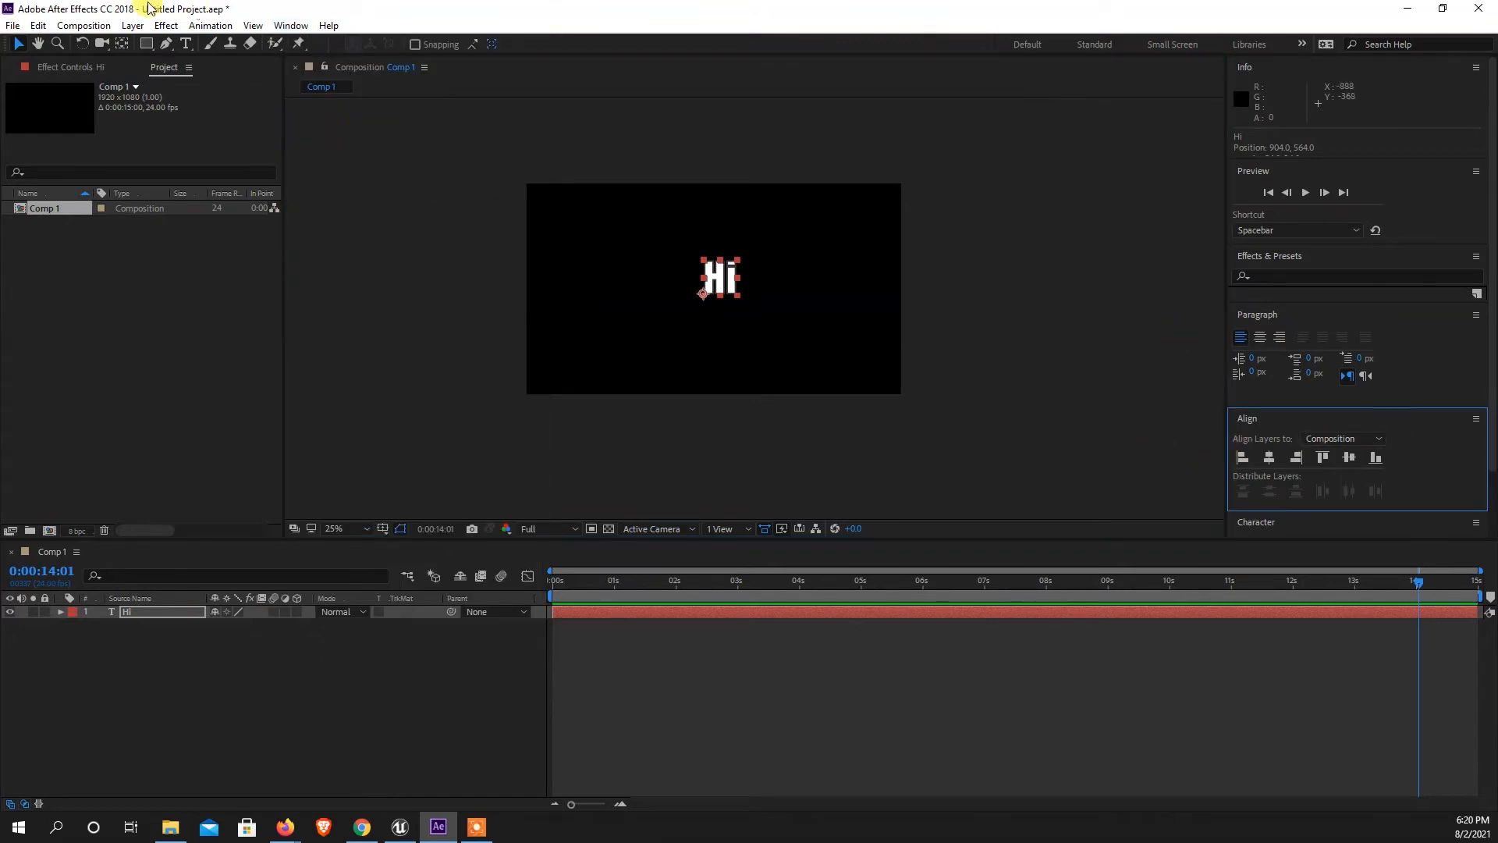
left_click(290, 25)
left_click(308, 137)
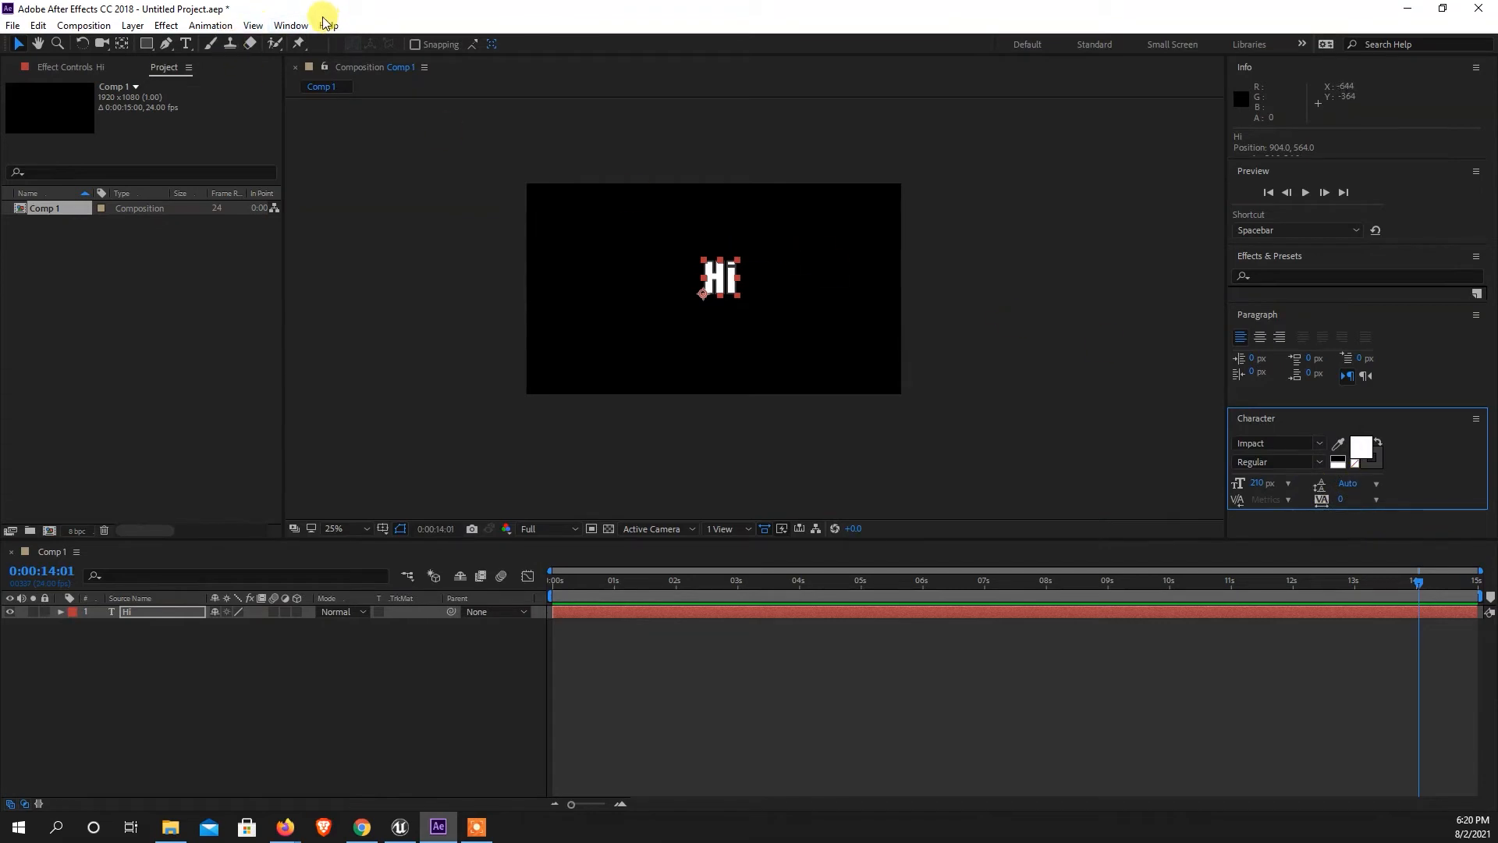
Reopen the Align panel and center the "Hi" text layer horizontally and vertically in the composition.
left_click(292, 23)
left_click(313, 131)
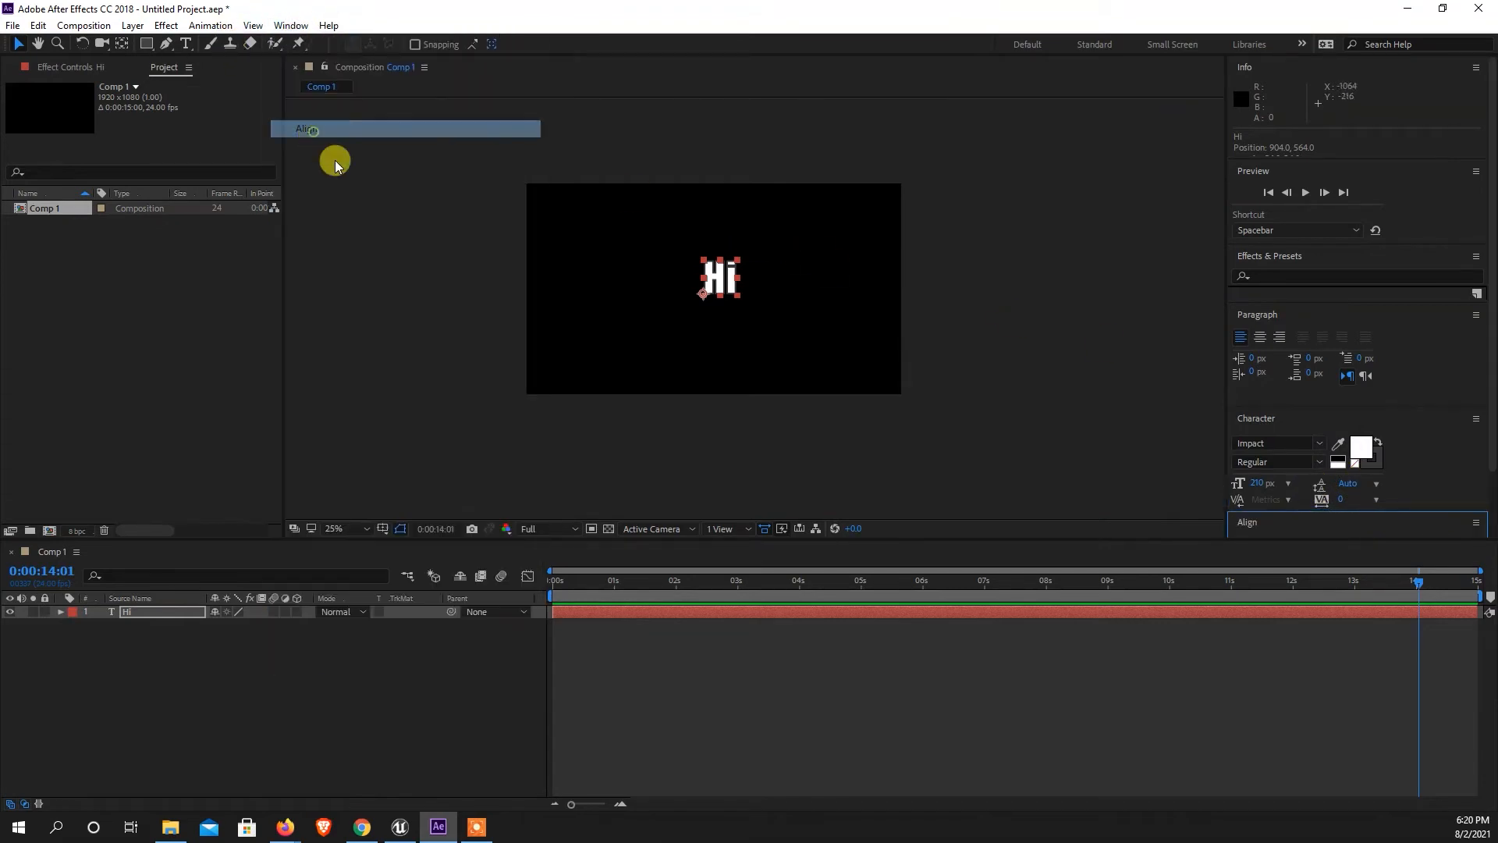
left_click_drag(1492, 437, 1481, 525)
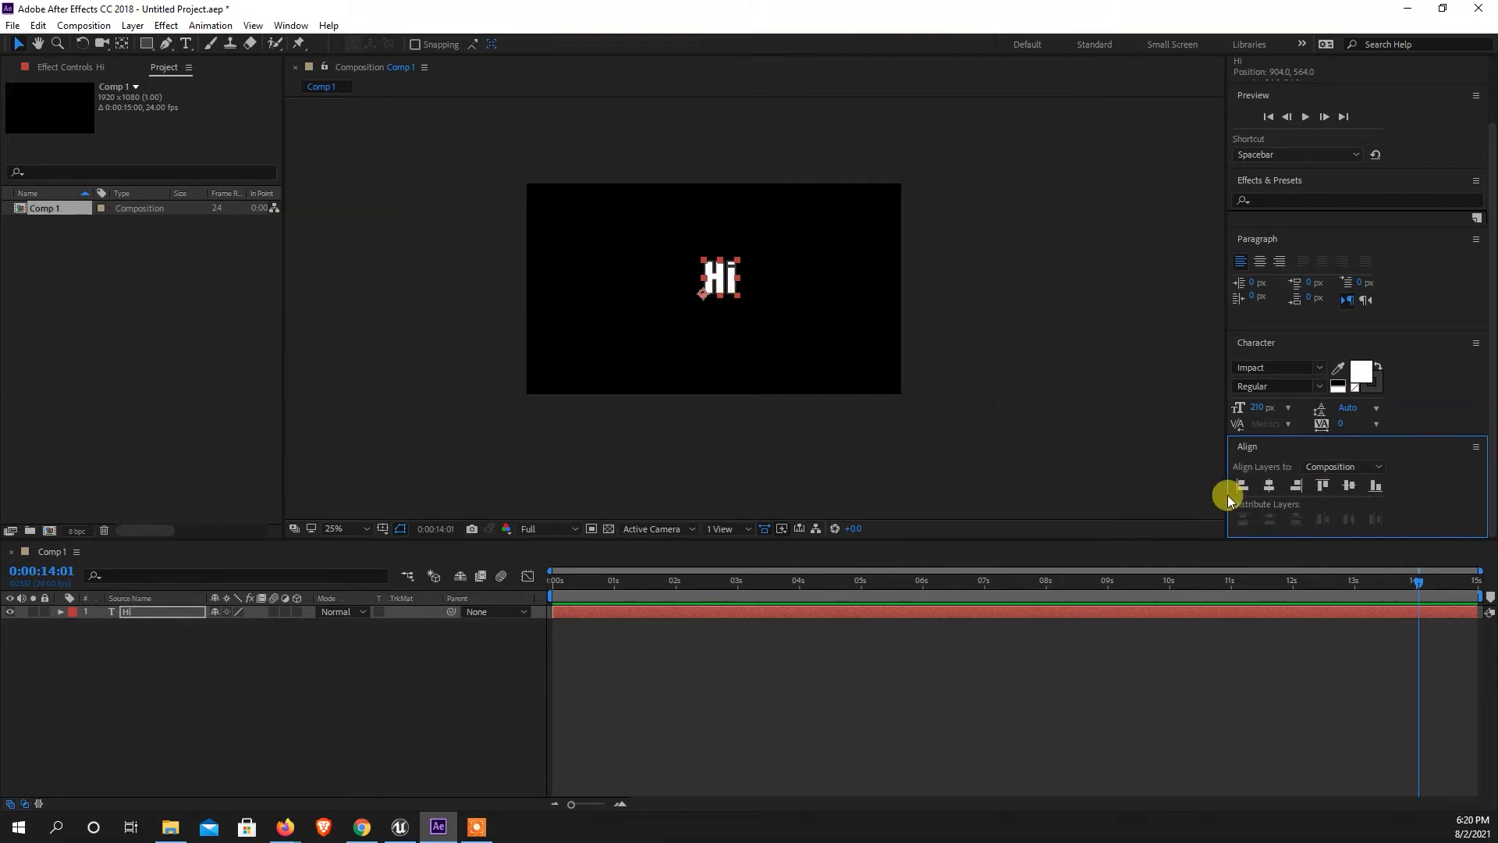
left_click(1267, 485)
left_click(1350, 486)
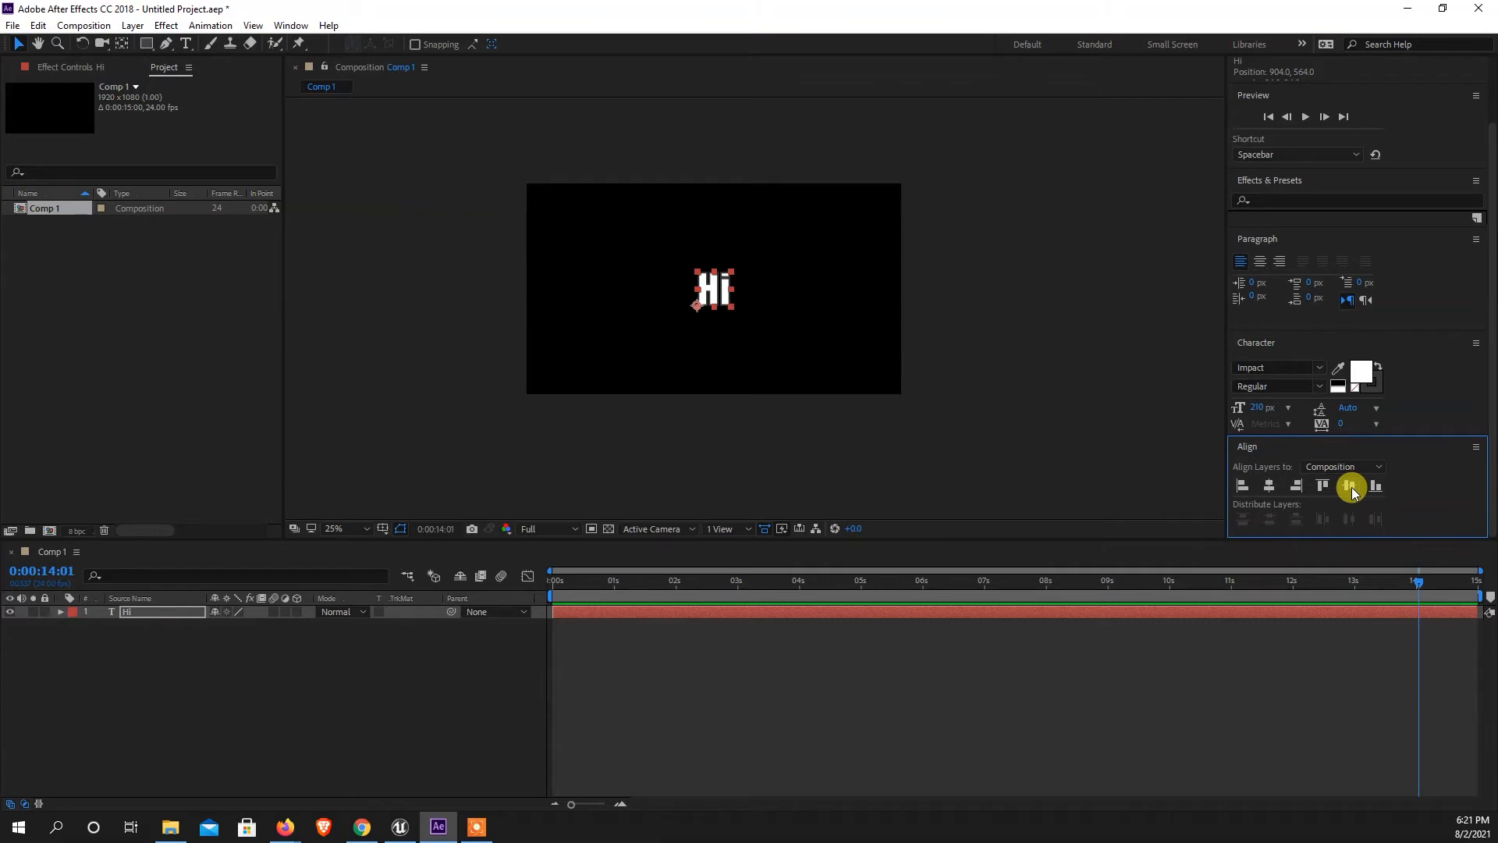
Move the current-time indicator back to 0:00:00:10 in the Comp 1 timeline.
left_click(1411, 582)
left_click_drag(1353, 584, 585, 598)
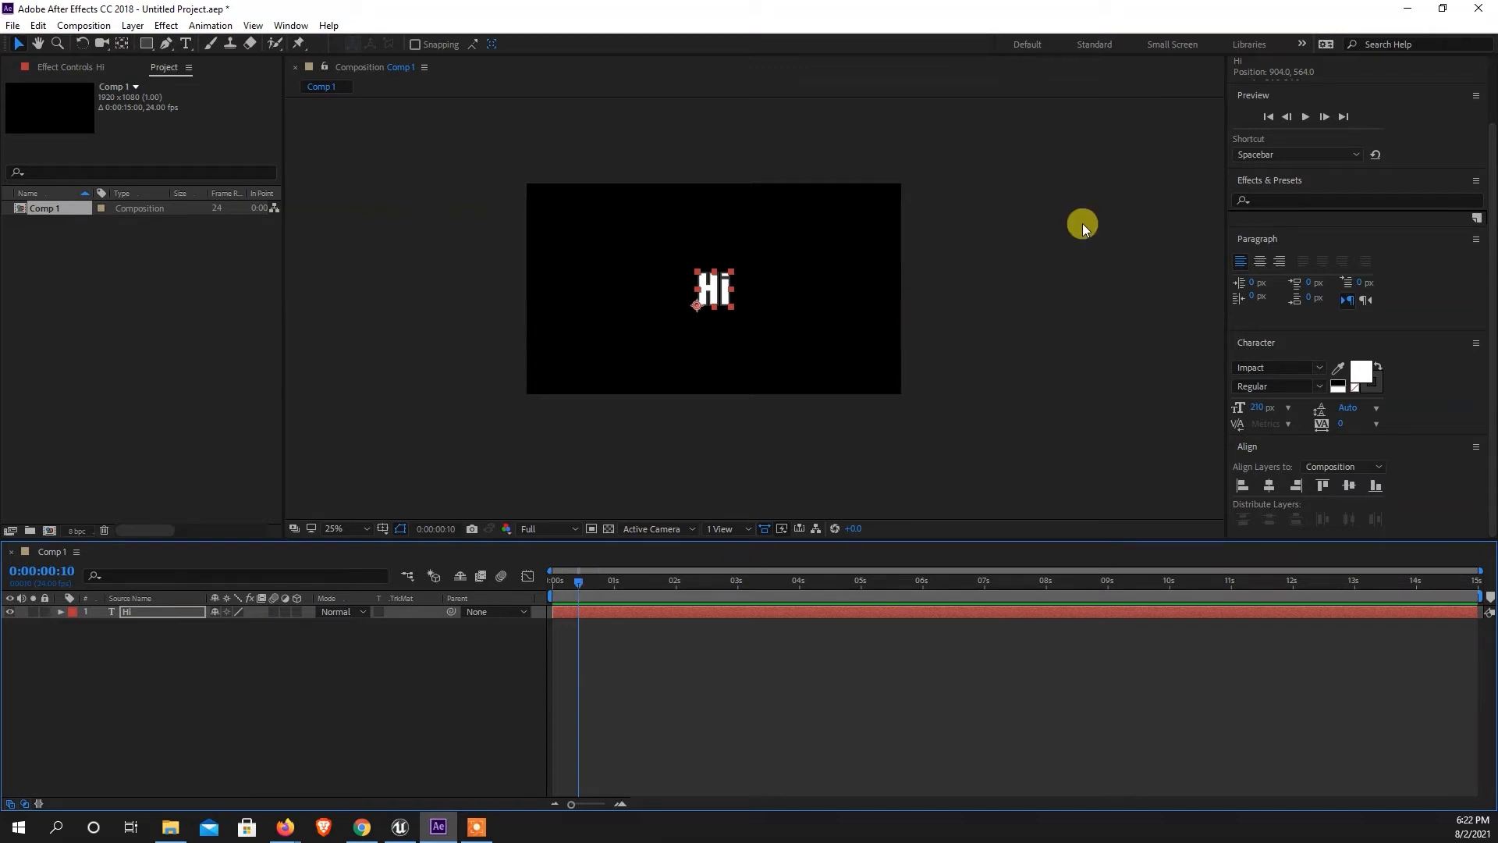
scroll(709, 245, "up", 2)
scroll(629, 224, "up", 2)
scroll(634, 229, "down", 4)
Create a dark gray solid layer of 1920 x 1080 px in Comp 1.
right_click(274, 705)
mouse_move(344, 535)
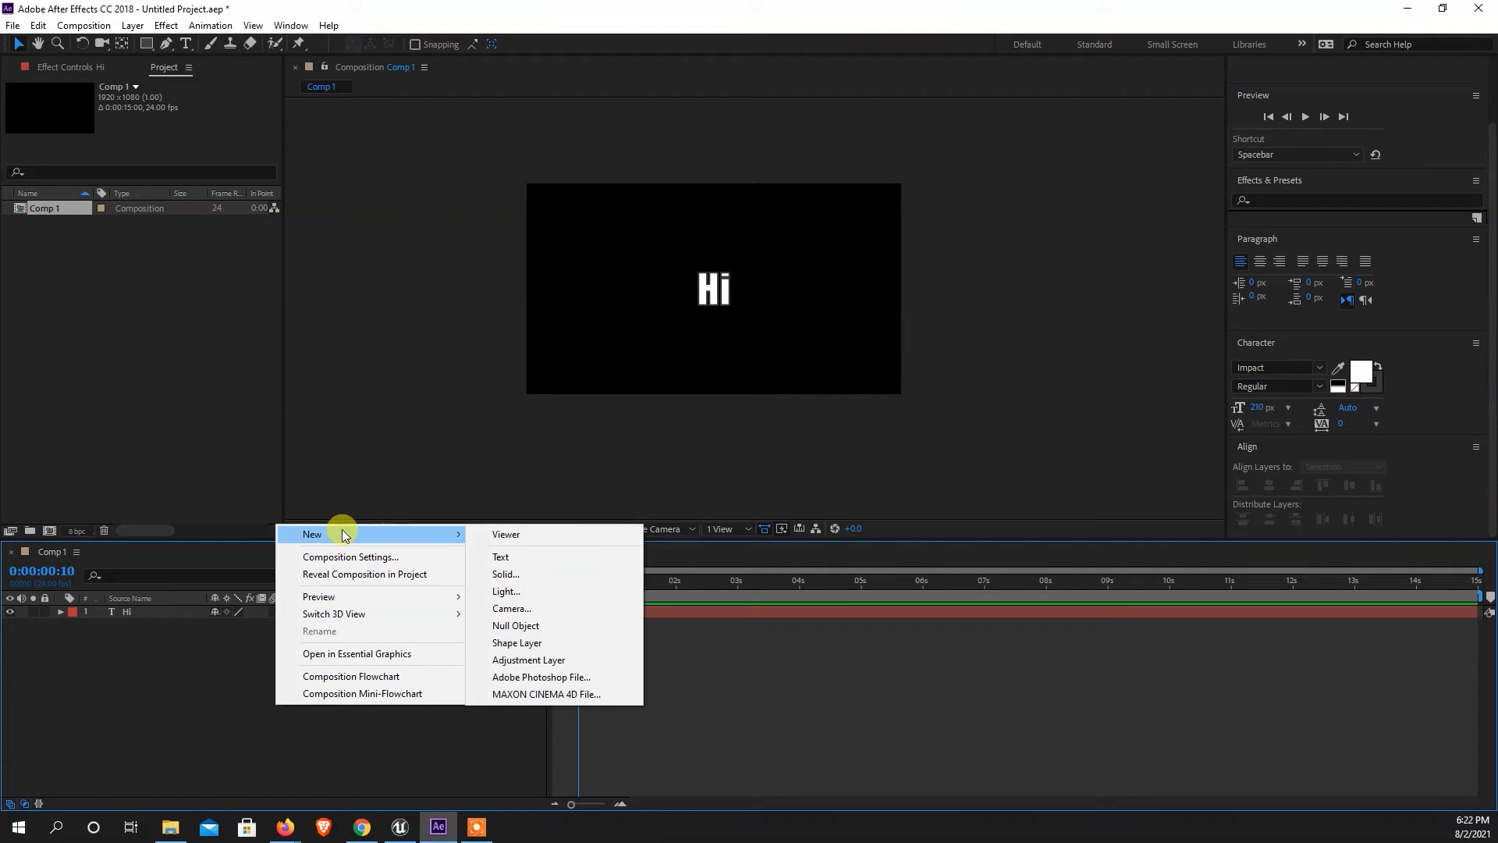
left_click(508, 574)
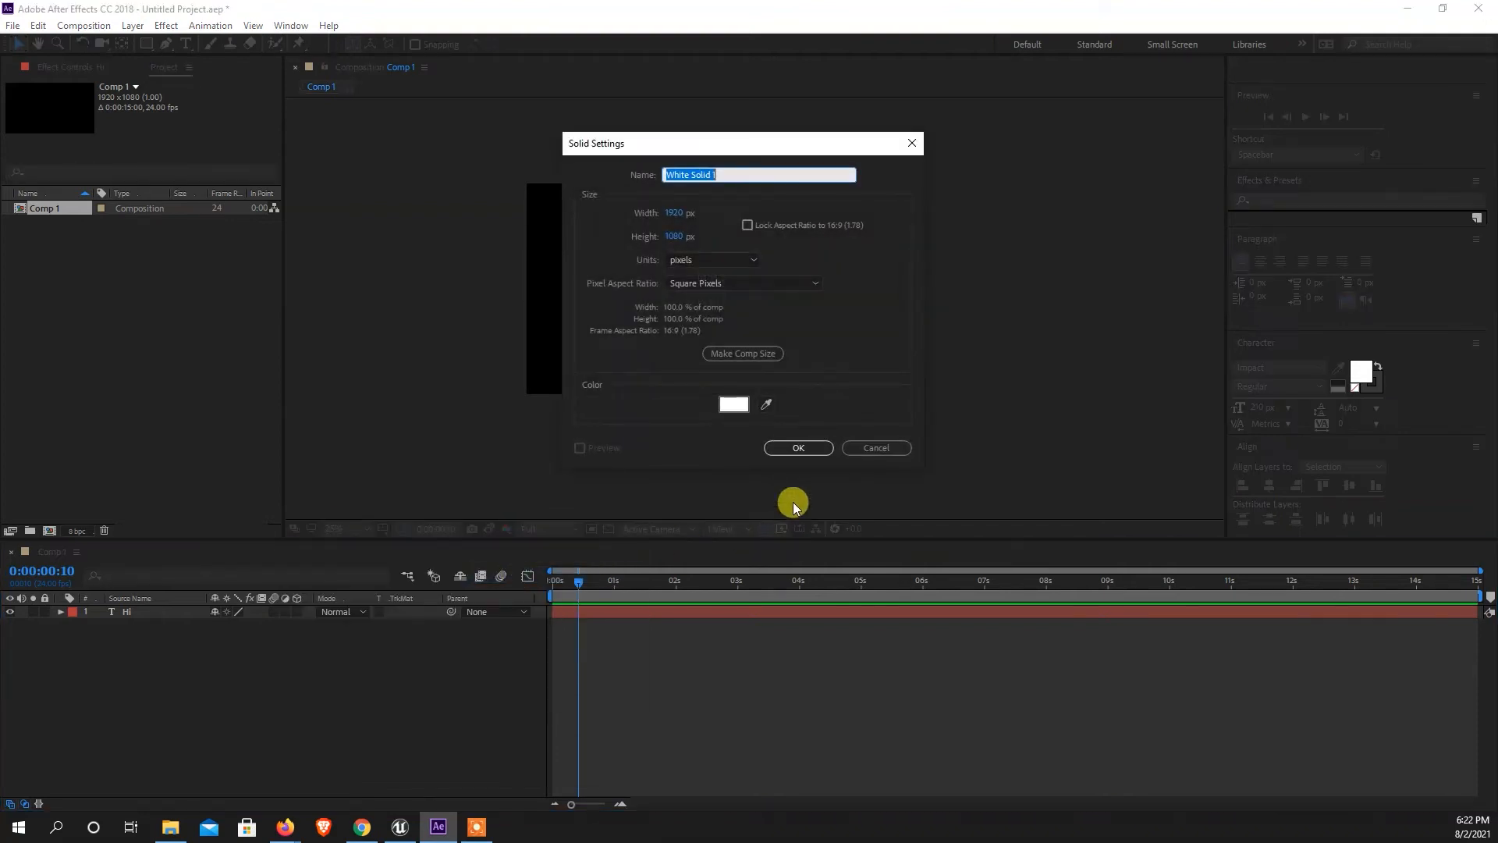
left_click(736, 417)
left_click_drag(879, 362, 841, 382)
left_click(1194, 236)
left_click(779, 446)
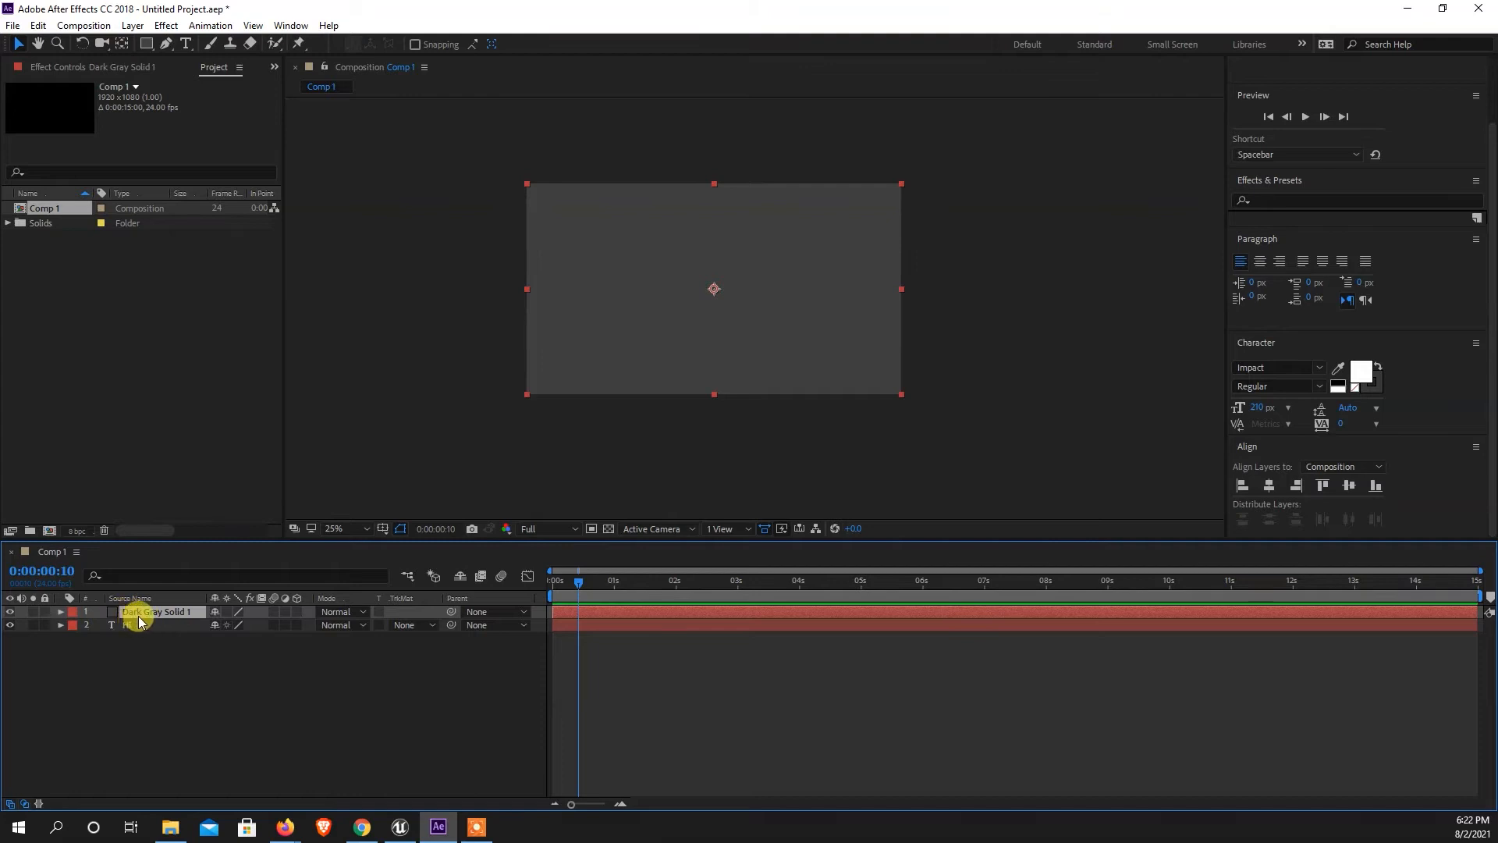
Toggle the dark gray solid's visibility off and on, and place the layer below the "Hi" text layer.
left_click(11, 614)
left_click(10, 613)
left_click(11, 613)
left_click(10, 614)
left_click(10, 613)
left_click(10, 613)
mouse_move(167, 611)
left_mouse_down()
mouse_move(148, 612)
mouse_move(150, 626)
left_mouse_up()
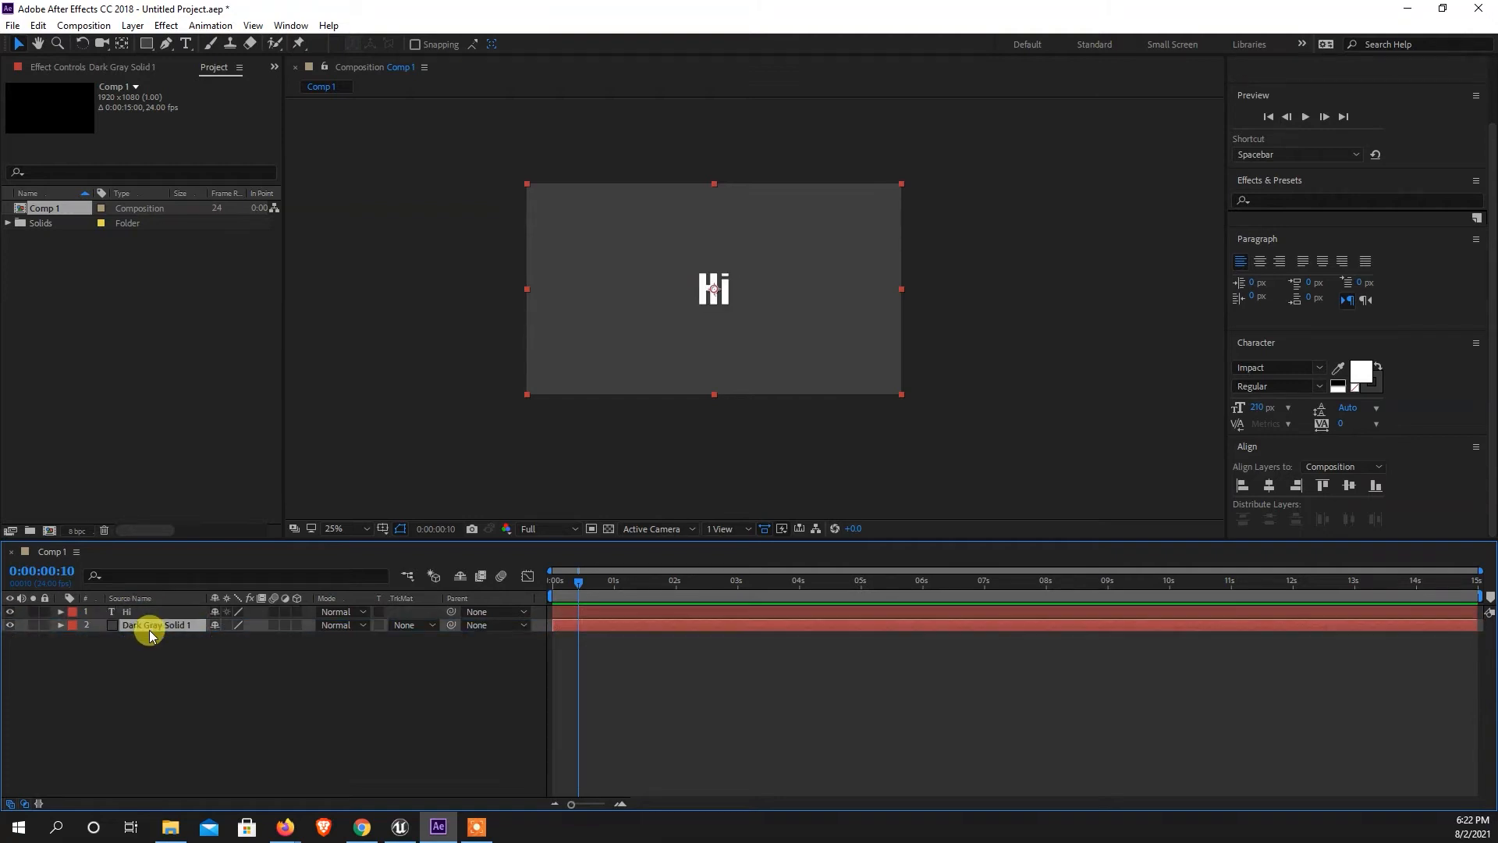
Zoom the composition view to 200% and pan around the "Hi" text to examine its outline.
key("/")
key("h")
left_click_drag(721, 237, 789, 361)
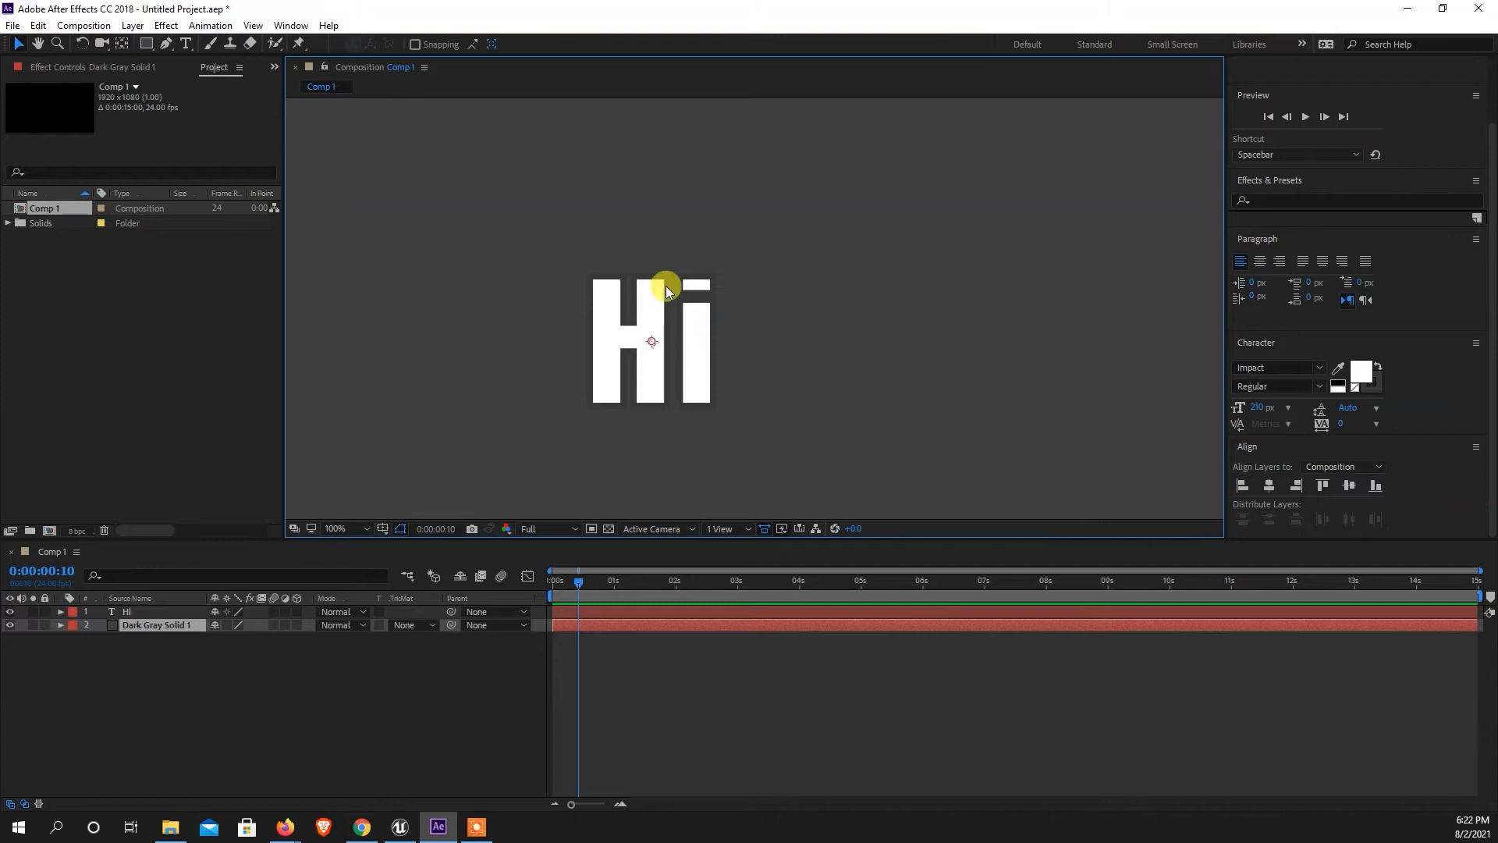
key(".")
left_click_drag(816, 349, 921, 361)
key("v")
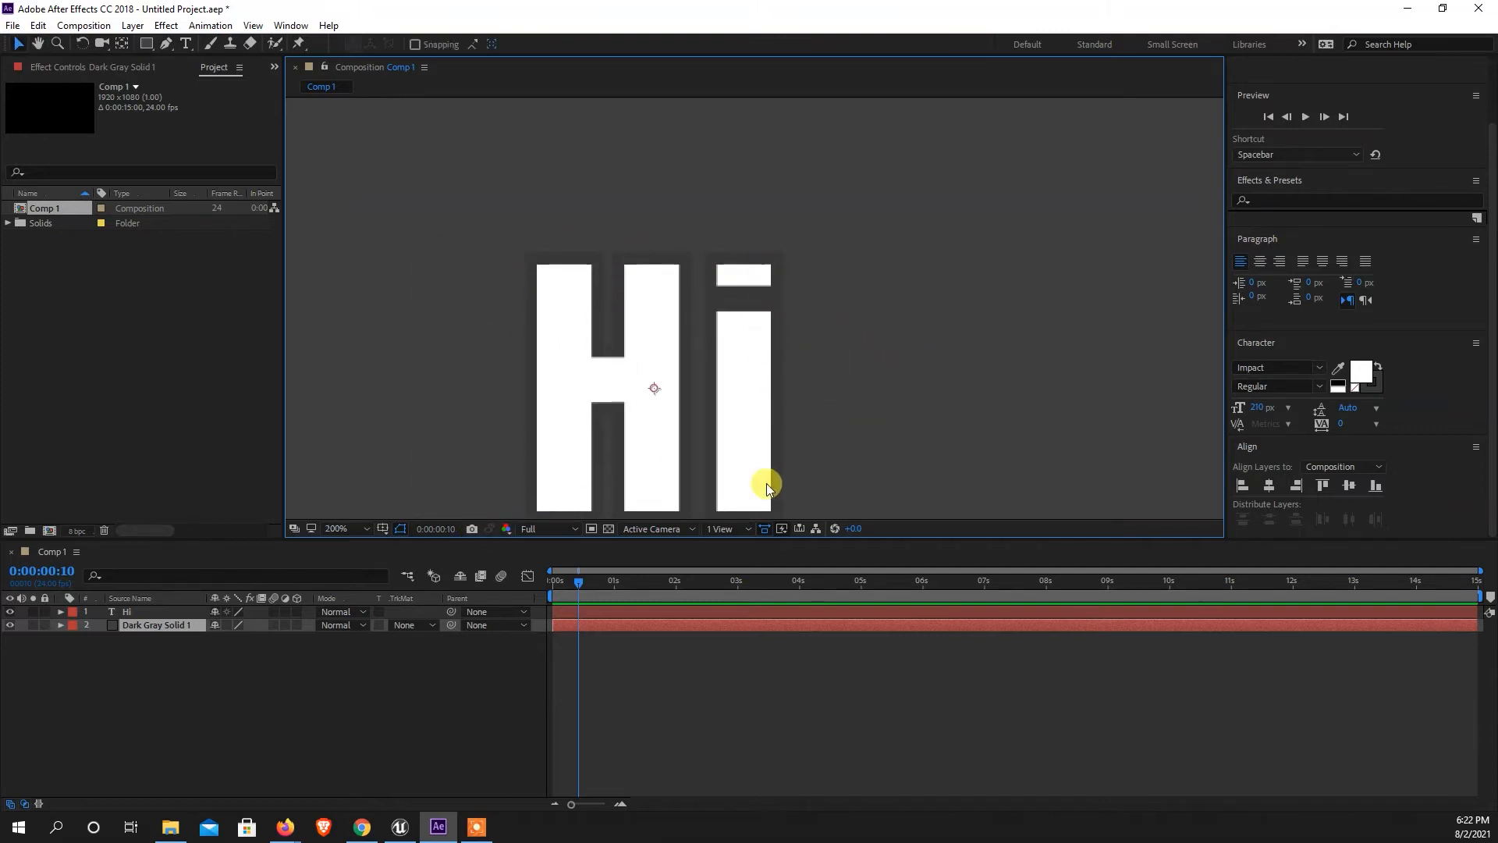
key("h")
left_click_drag(826, 398, 820, 338)
key("v")
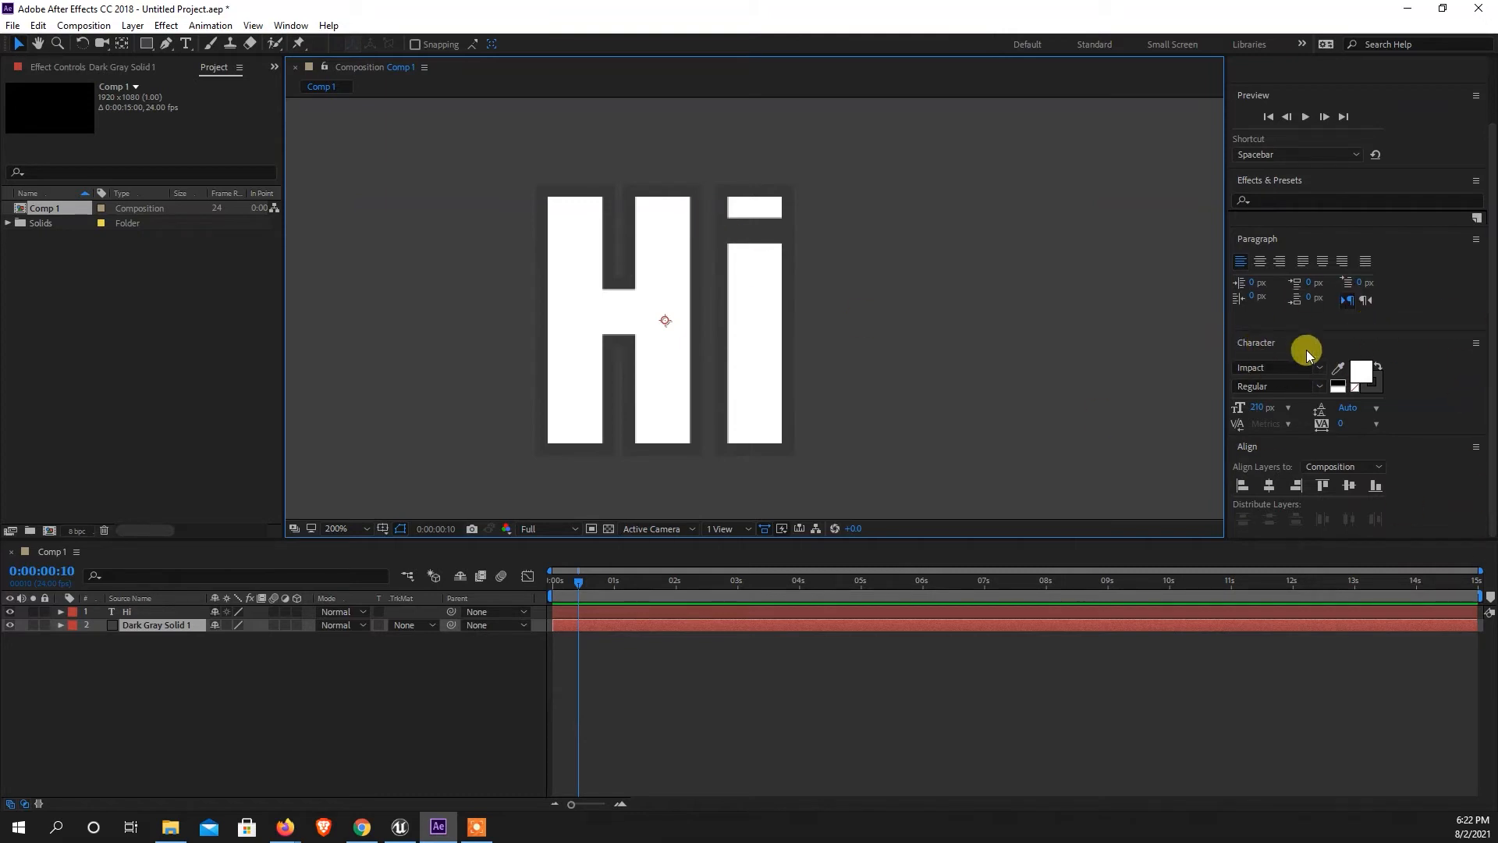
Try to change the text fill color to dark red 5D0909 while the solid layer is selected.
left_click_drag(1491, 375, 1482, 312)
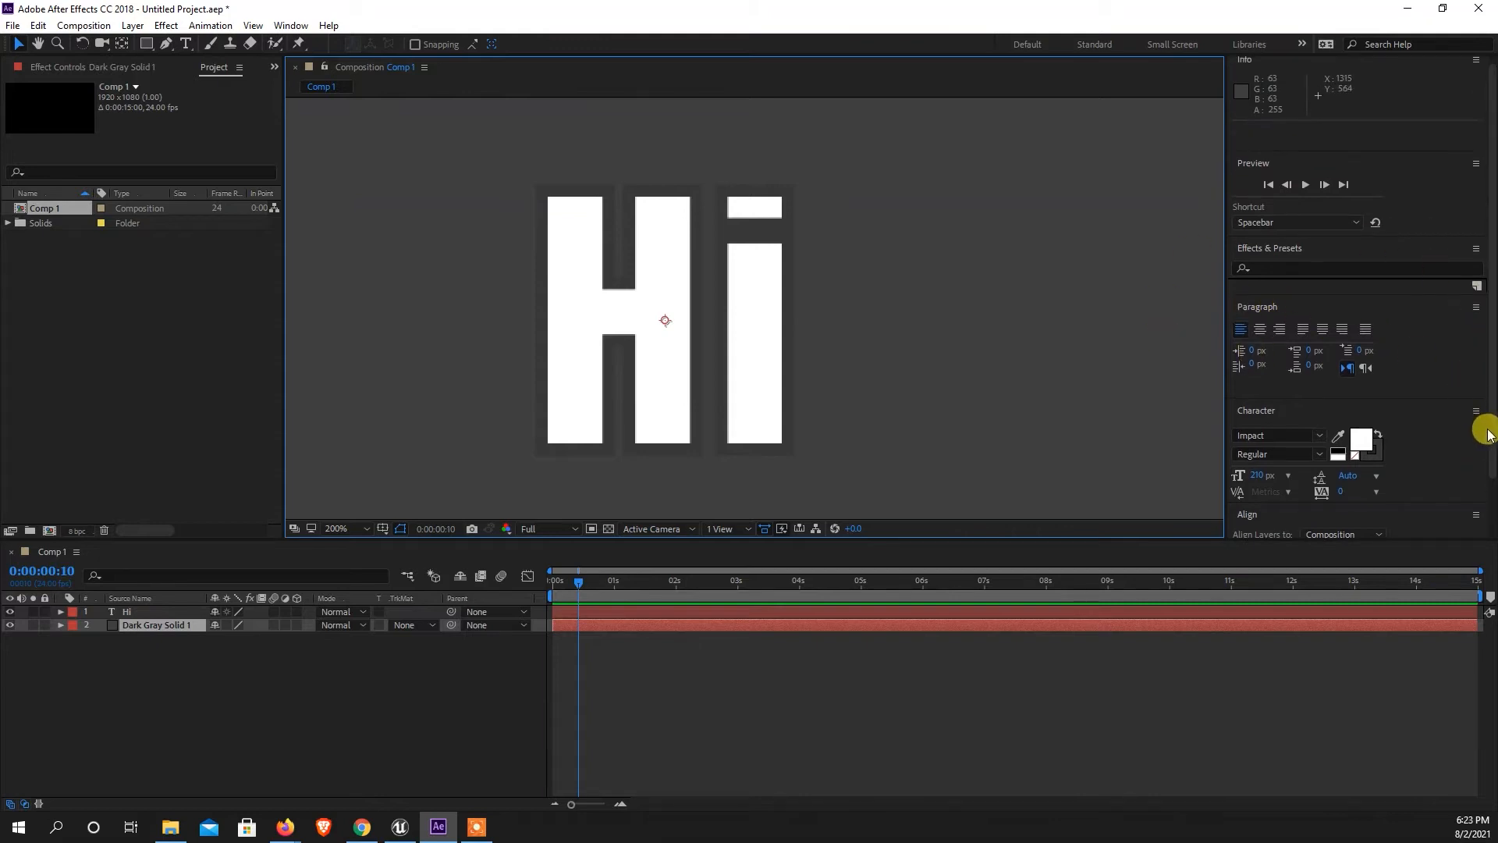
left_click_drag(1485, 425, 1488, 505)
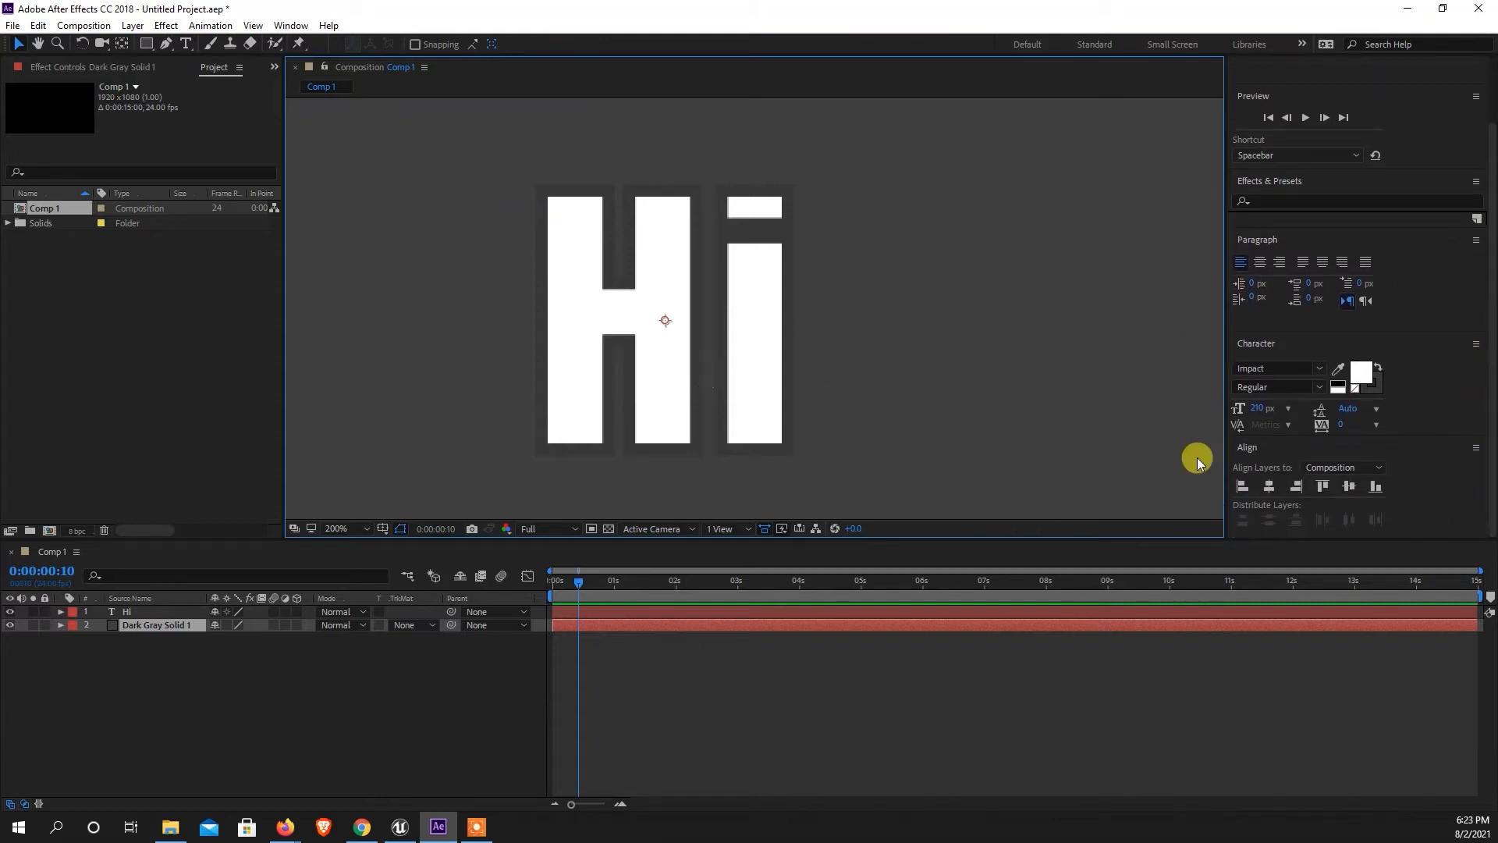
left_click(1362, 372)
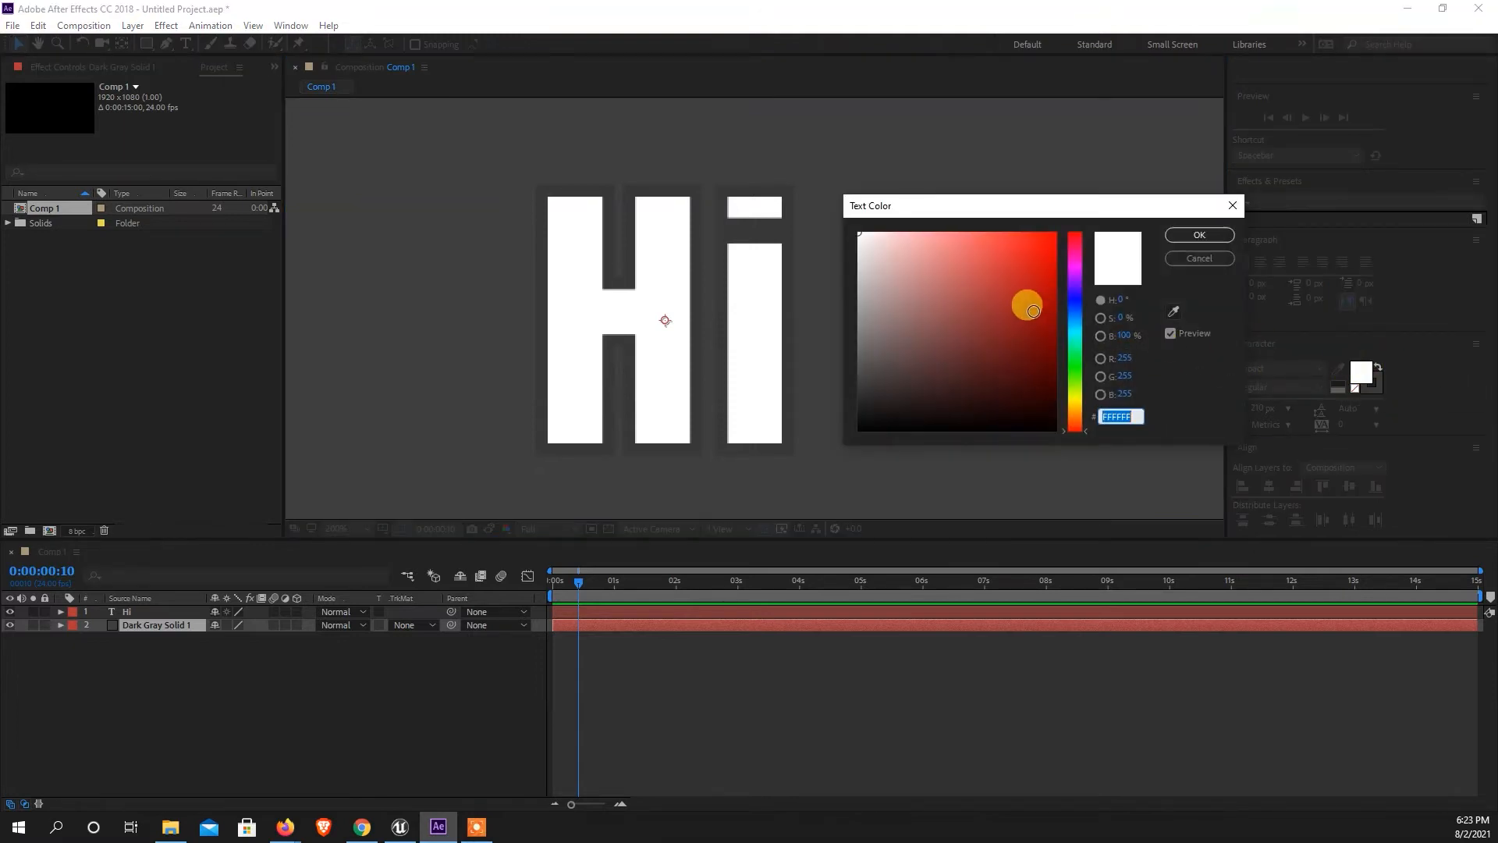
left_click(1038, 329)
mouse_move(1038, 328)
left_mouse_down()
mouse_move(1047, 378)
mouse_move(953, 291)
mouse_move(1013, 223)
mouse_move(1019, 378)
mouse_move(939, 358)
mouse_move(1030, 348)
left_mouse_up()
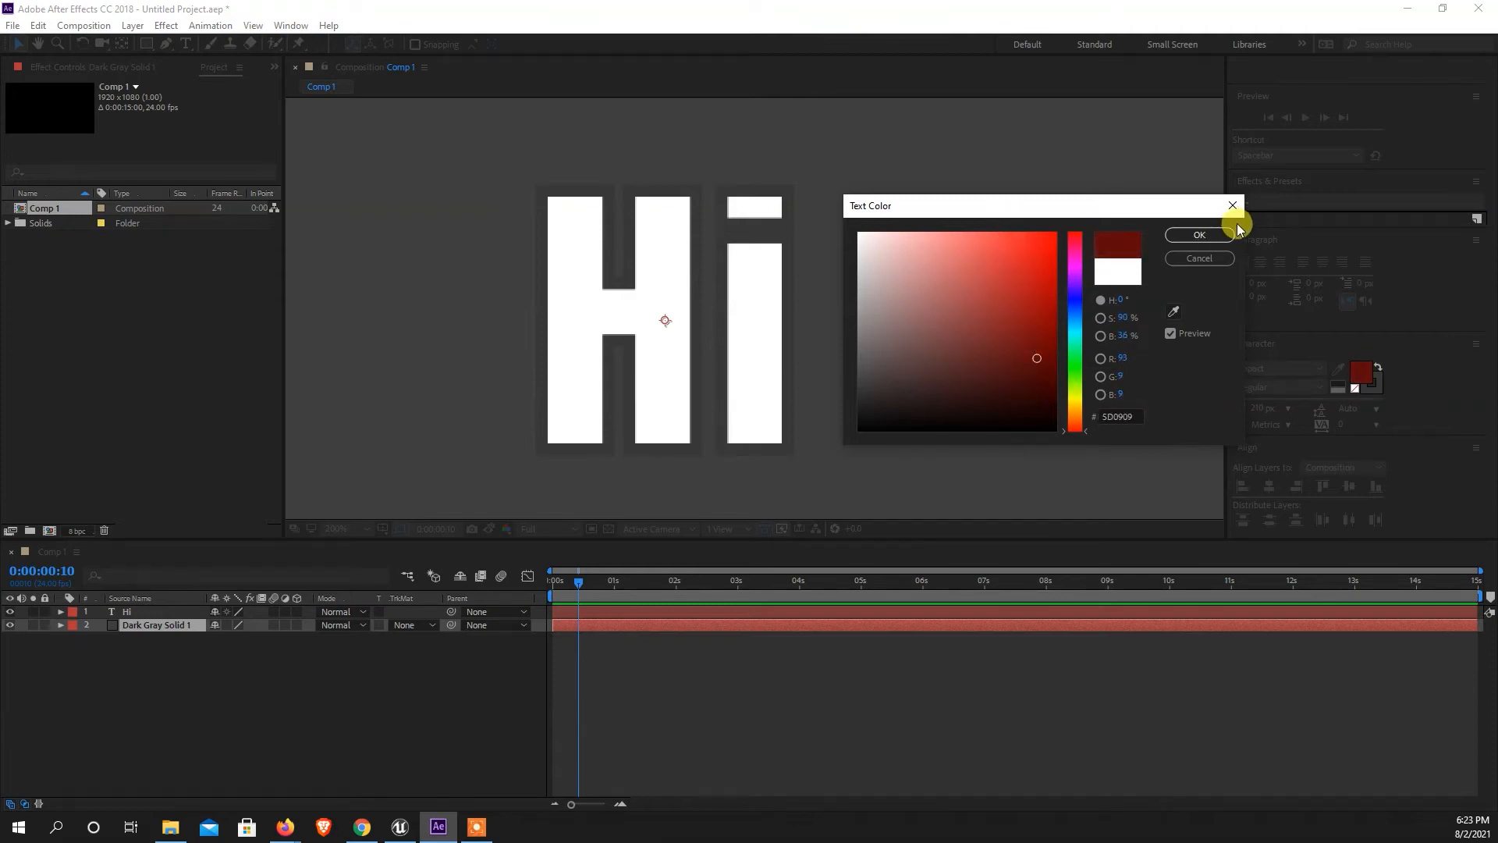
left_click(1199, 235)
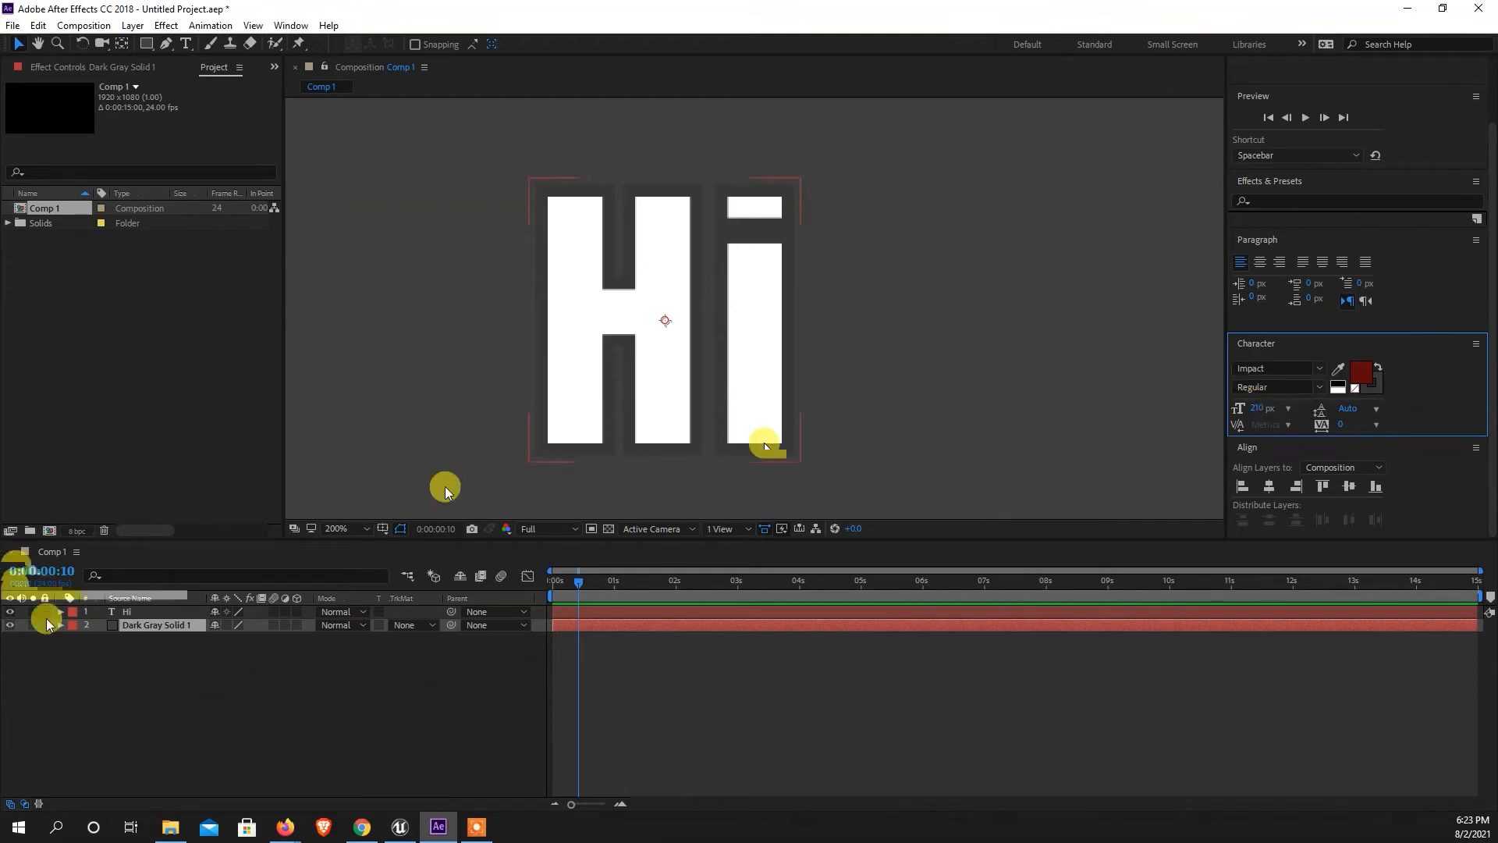
Select the "Hi" text layer and set its fill color to white.
left_click(128, 613)
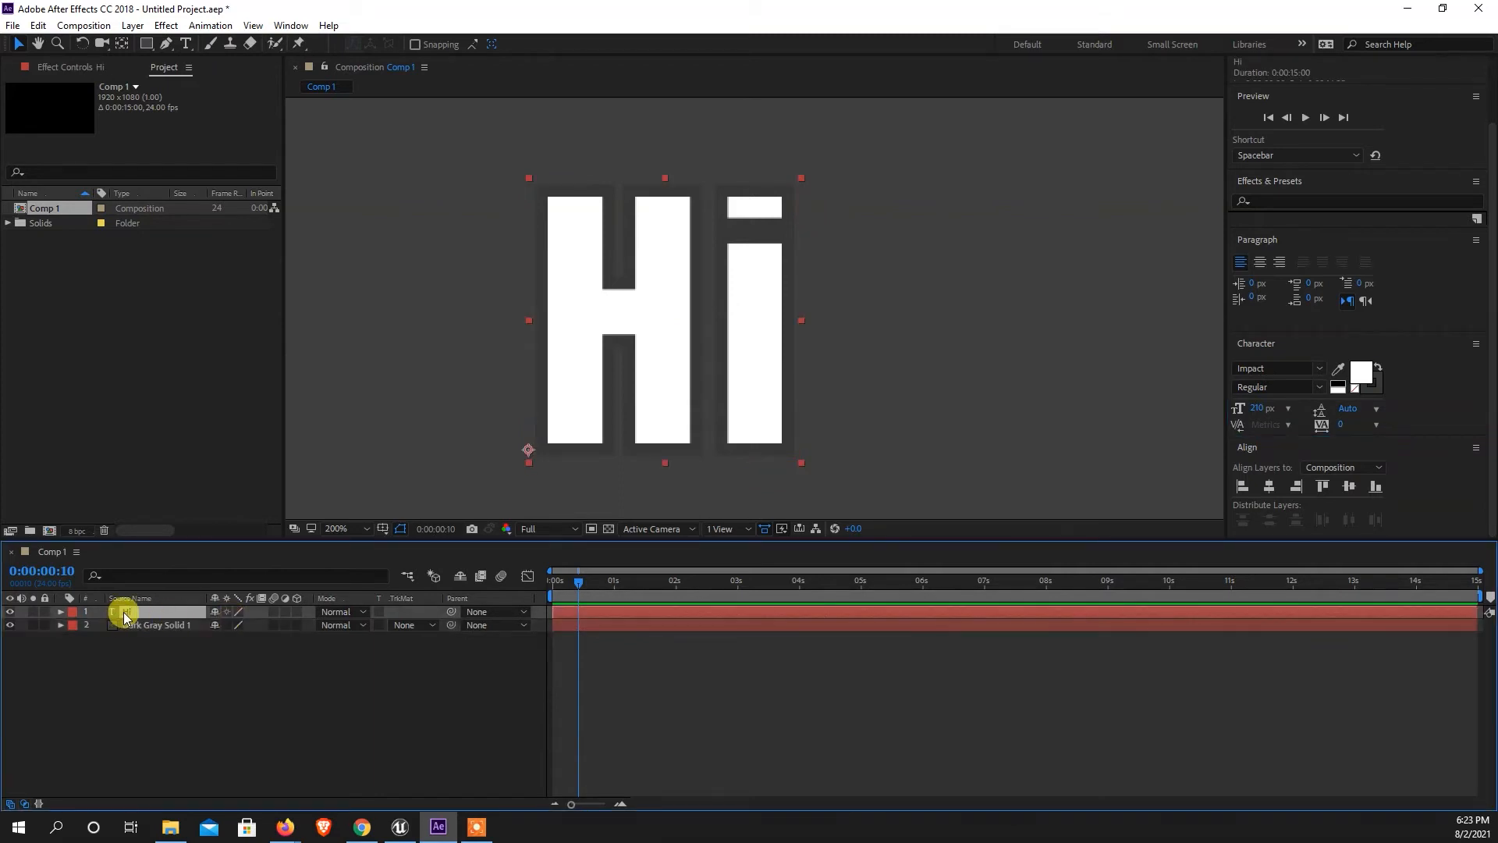
left_click(1360, 374)
mouse_move(1040, 362)
left_mouse_down()
mouse_move(942, 381)
mouse_move(1004, 320)
mouse_move(1027, 258)
mouse_move(863, 369)
mouse_move(856, 308)
mouse_move(940, 388)
mouse_move(1043, 401)
mouse_move(1070, 426)
mouse_move(976, 391)
mouse_move(1067, 348)
mouse_move(1100, 400)
mouse_move(1037, 401)
mouse_move(1037, 378)
mouse_move(893, 237)
mouse_move(821, 206)
mouse_move(980, 246)
mouse_move(947, 211)
mouse_move(881, 208)
mouse_move(836, 301)
mouse_move(846, 224)
left_mouse_up()
left_click(1199, 235)
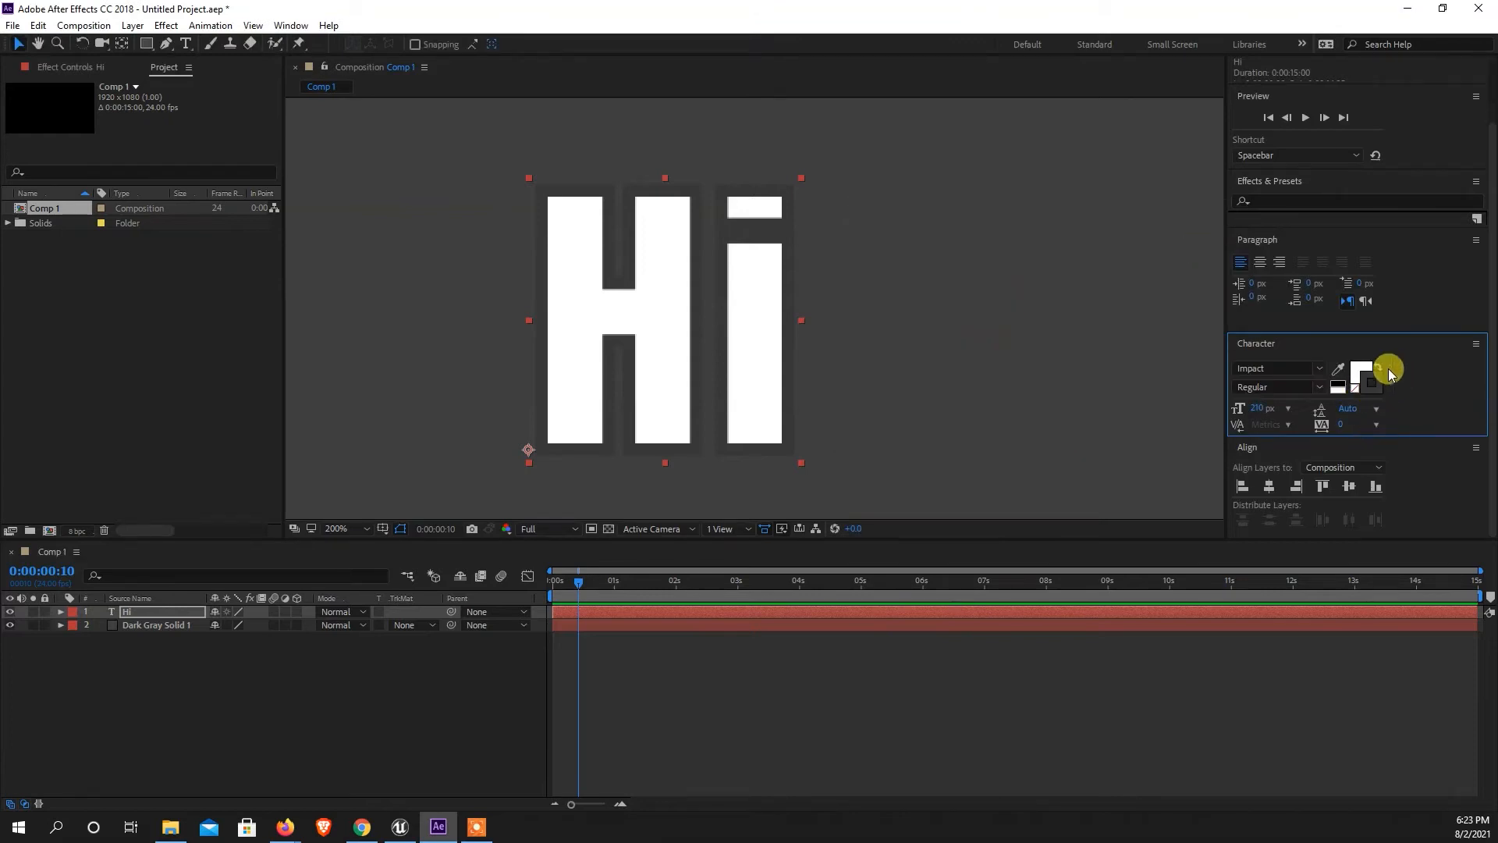
Set the stroke color of the "Hi" text to the lighter gray 515151.
left_click(1369, 392)
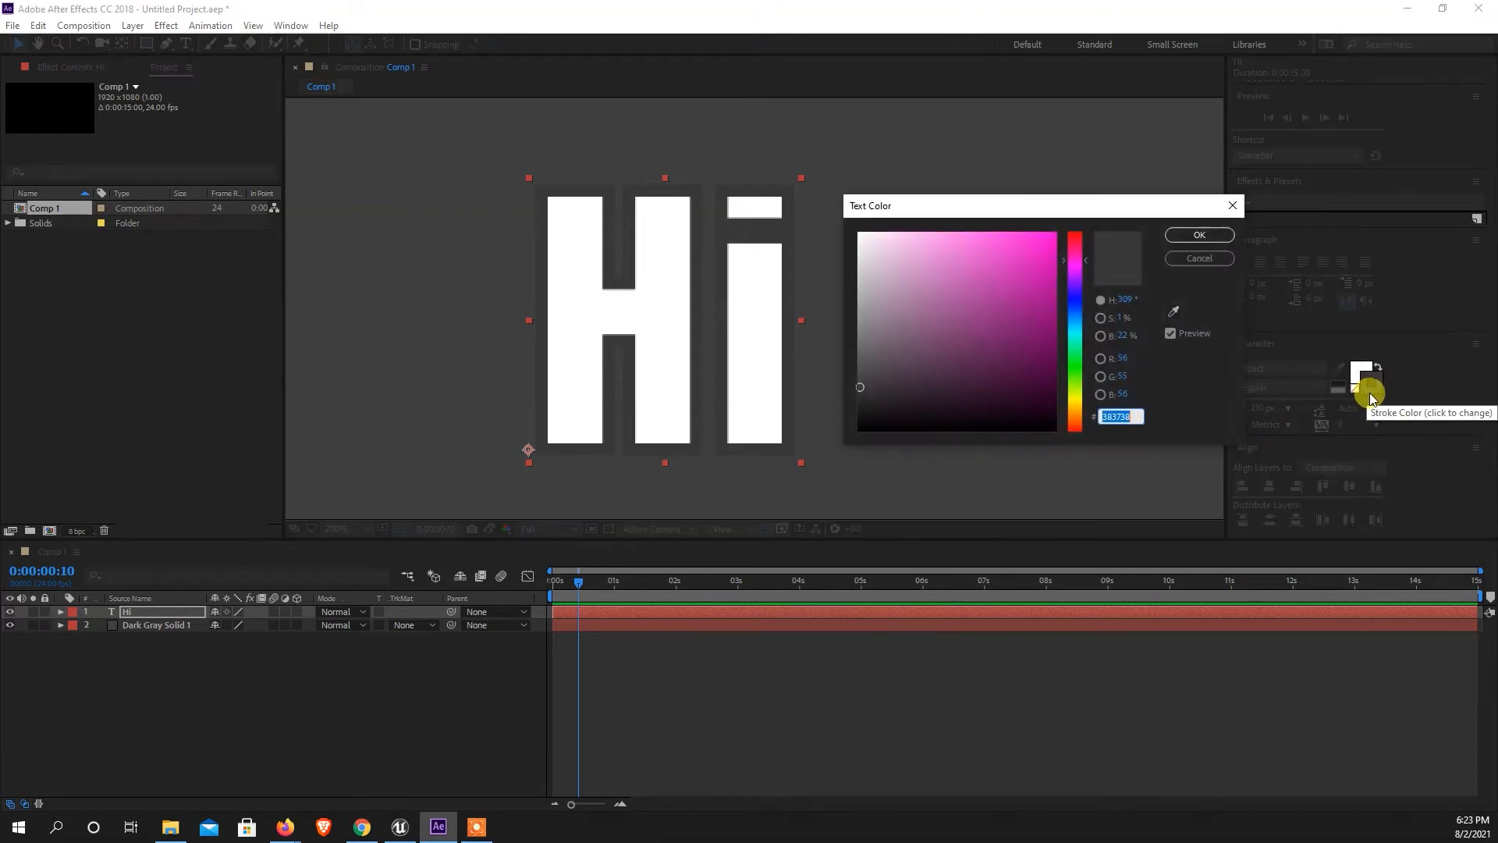
mouse_move(858, 376)
left_mouse_down()
mouse_move(863, 348)
mouse_move(920, 408)
mouse_move(913, 372)
mouse_move(965, 401)
mouse_move(897, 401)
mouse_move(896, 374)
mouse_move(920, 408)
mouse_move(890, 405)
mouse_move(893, 384)
mouse_move(874, 401)
mouse_move(865, 354)
mouse_move(824, 360)
left_mouse_up()
left_click_drag(834, 366, 836, 374)
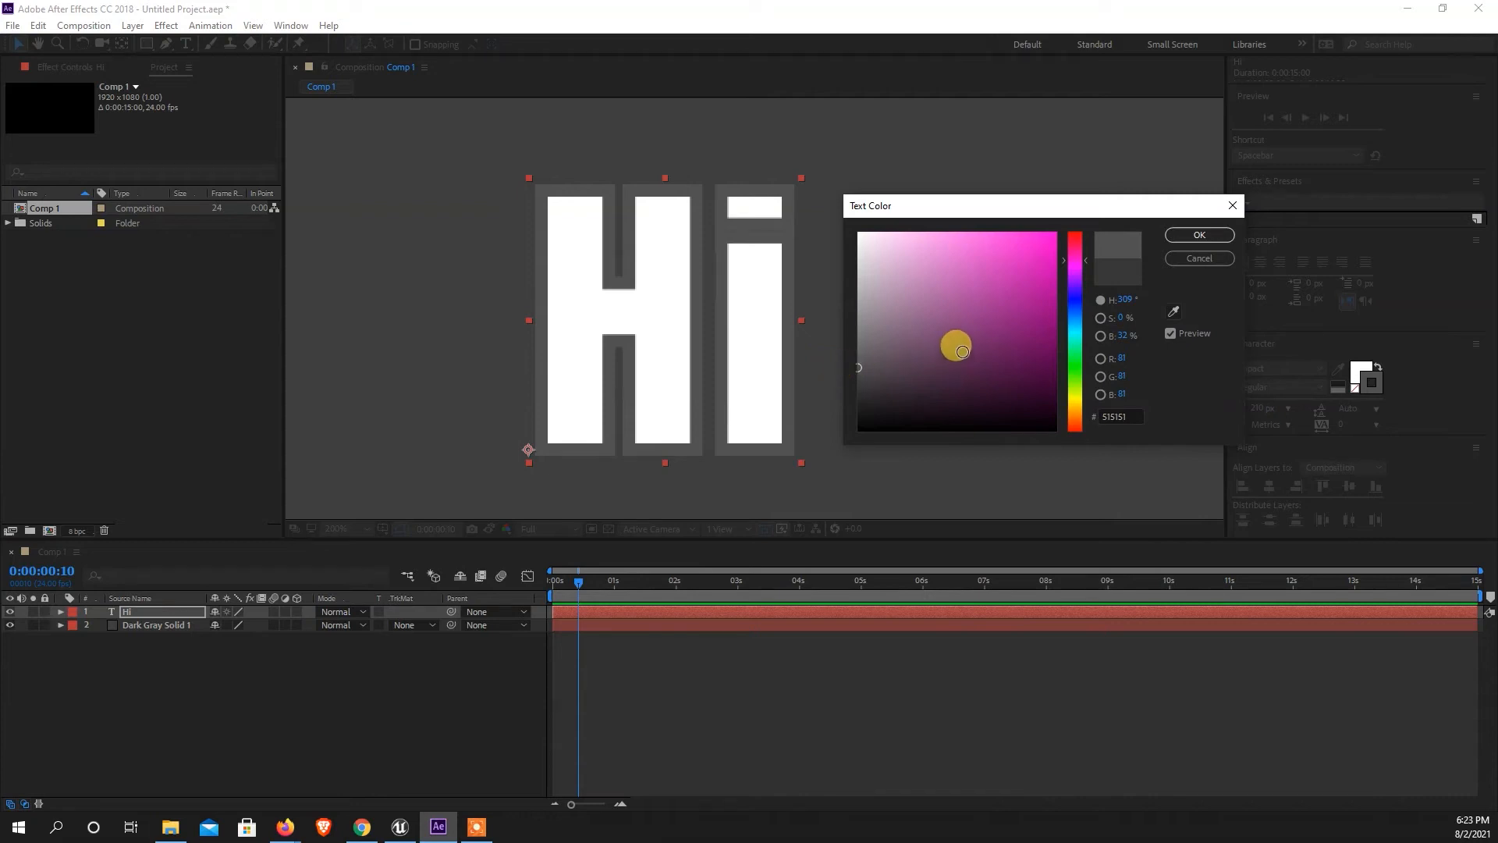
left_click(1198, 236)
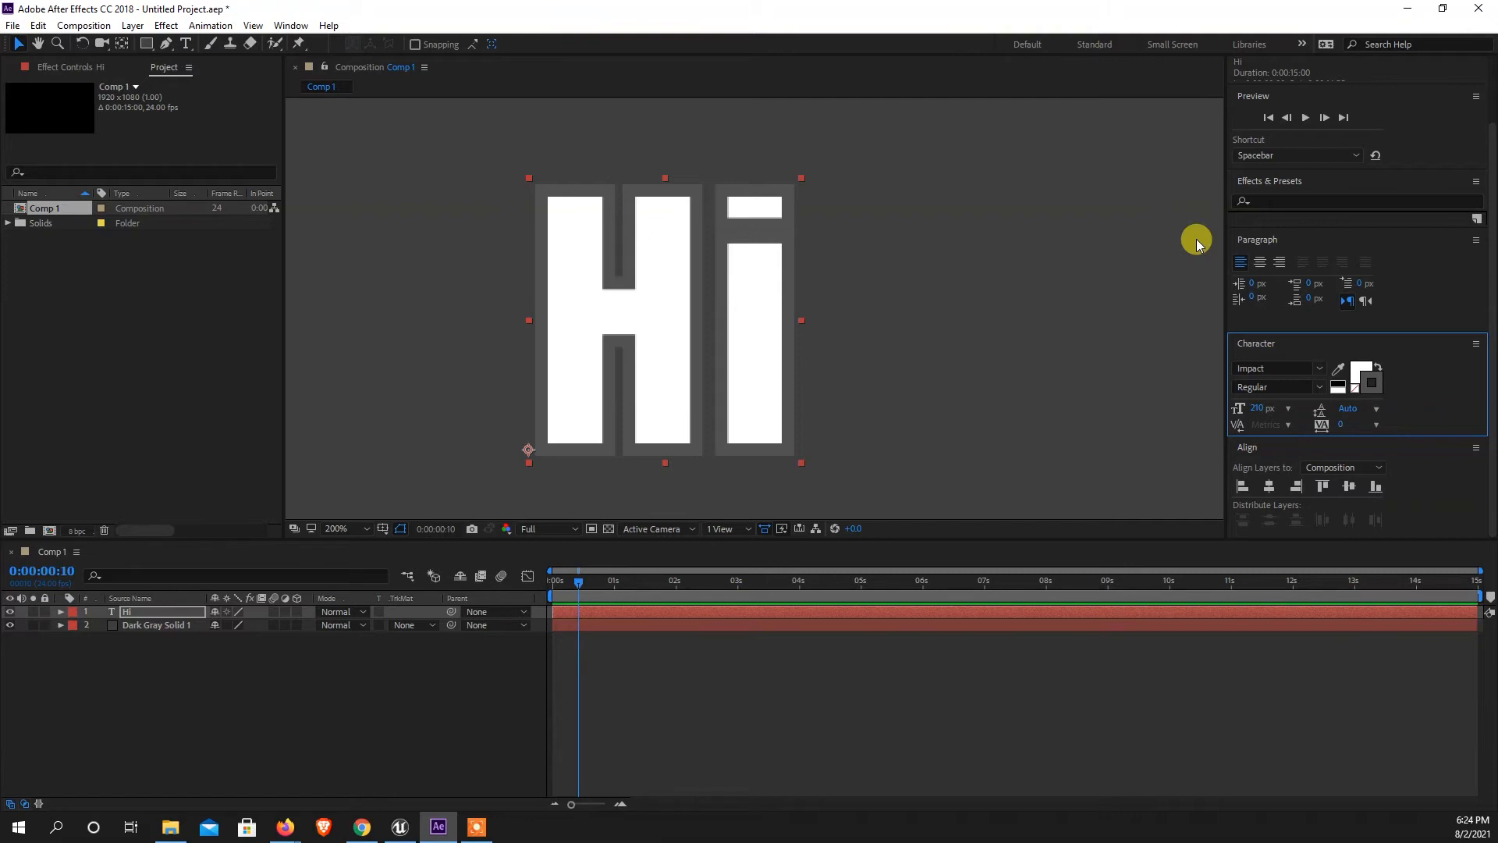
Add a Drop Shadow layer style to the "Hi" text layer.
left_click(141, 611)
right_click(139, 611)
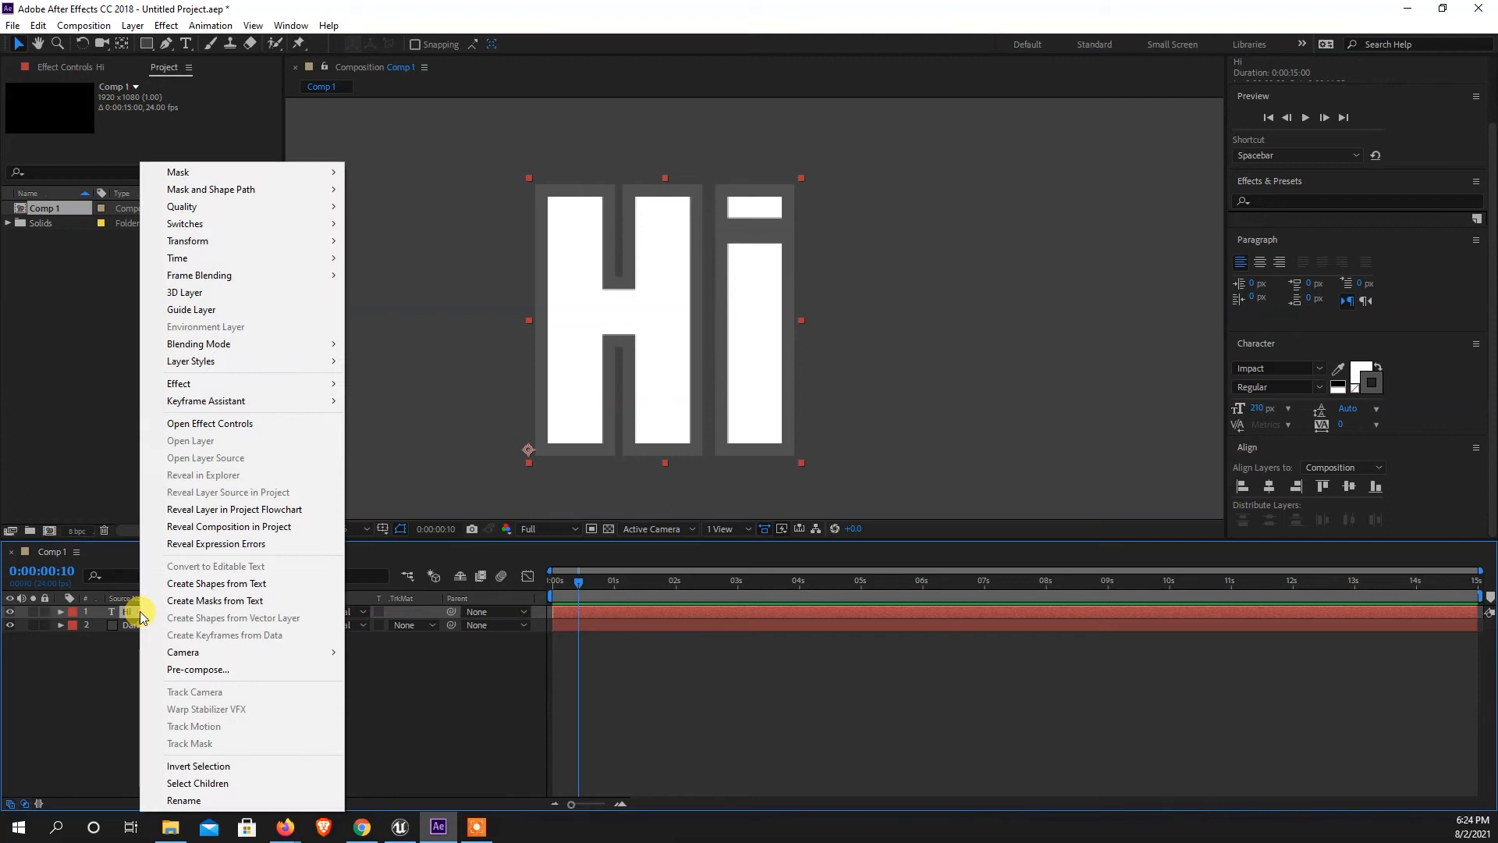
mouse_move(212, 363)
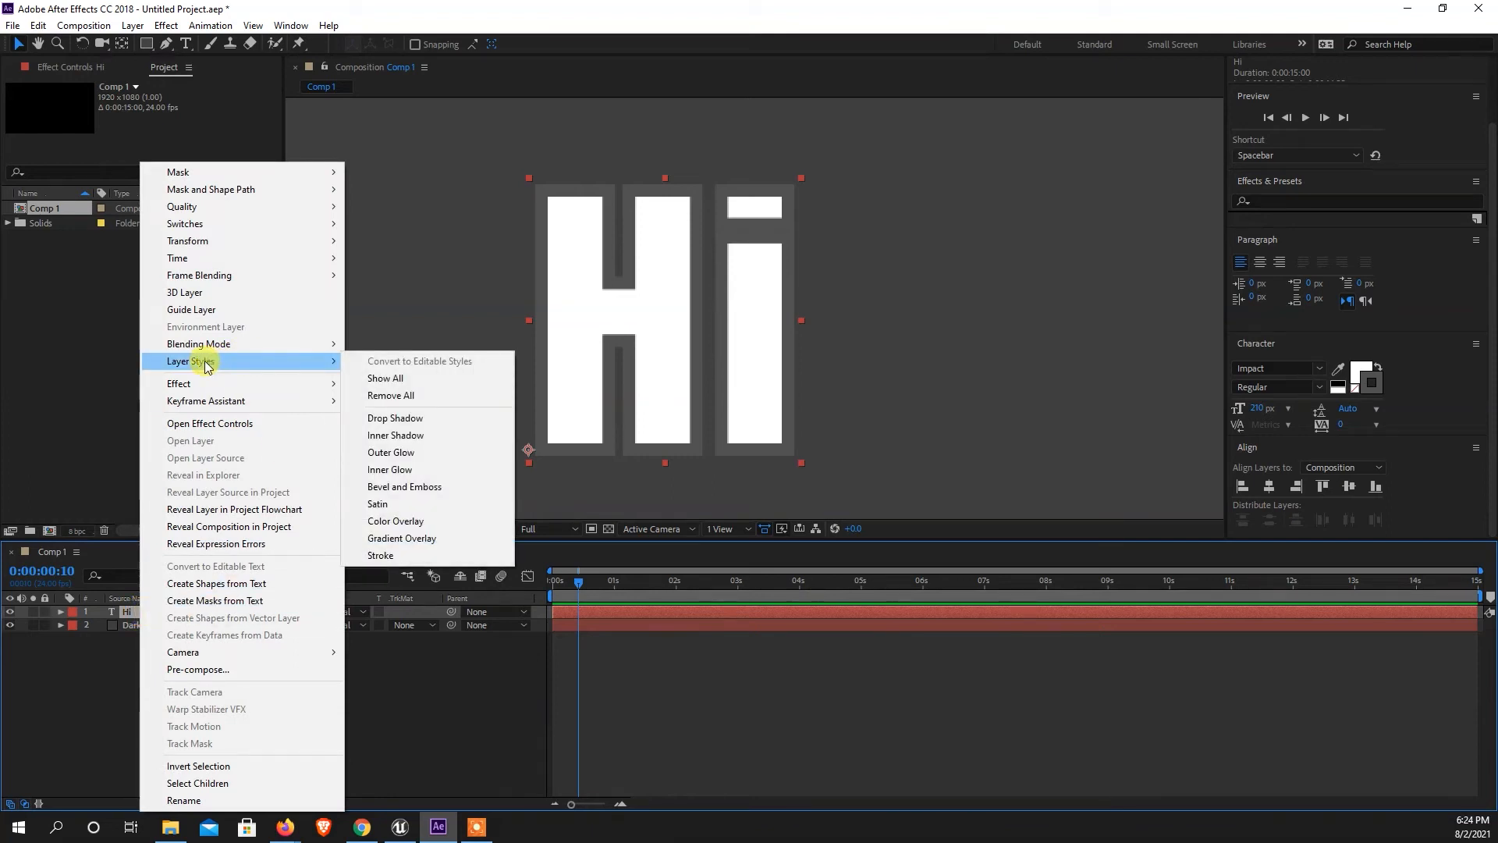
left_click(395, 418)
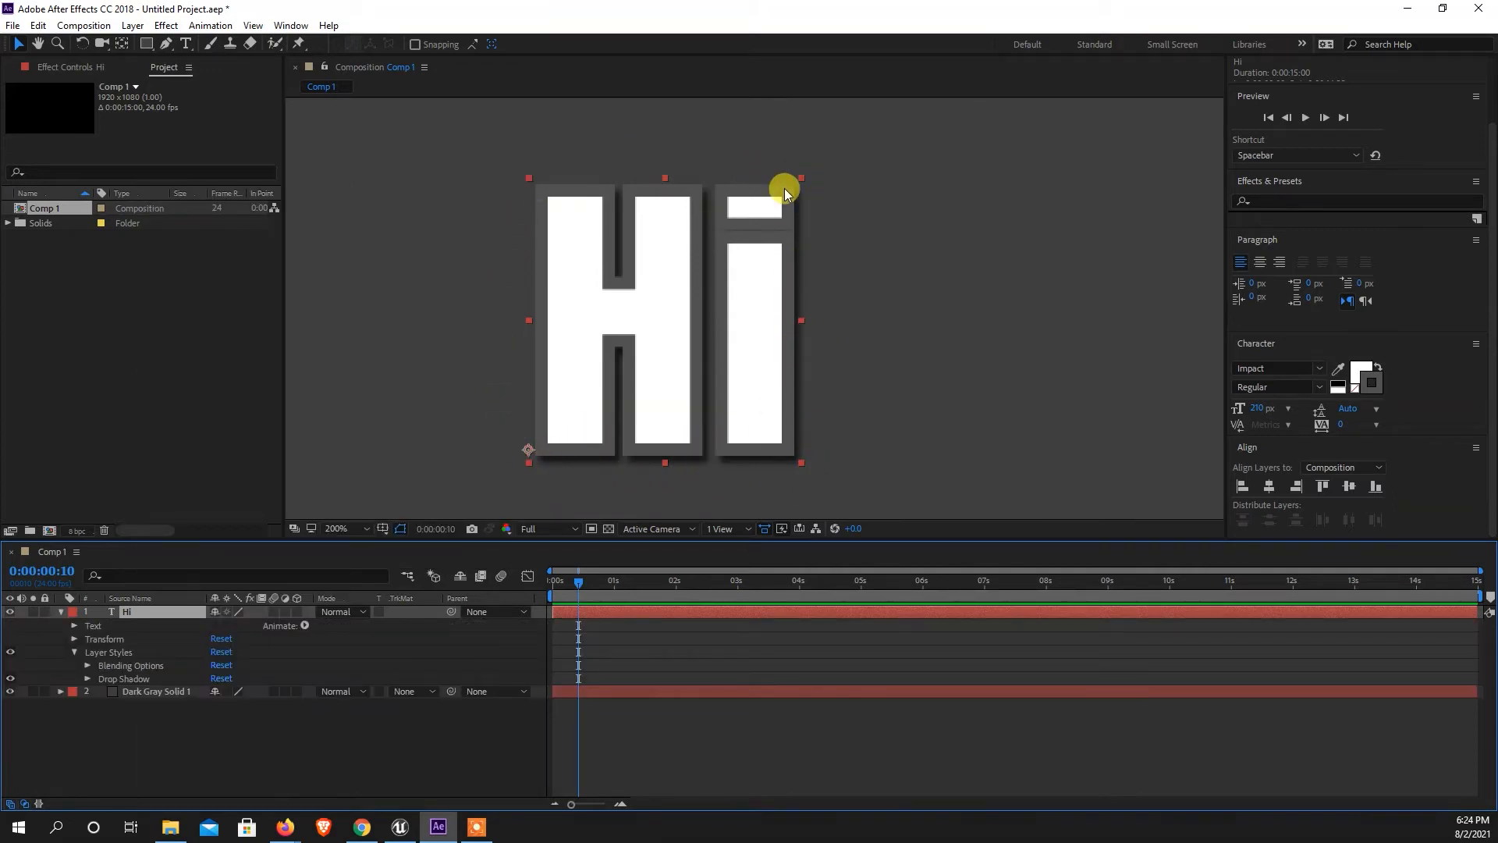
Set the "Hi" layer's drop shadow to distance 10, spread 17% and size 11, and check it at 50% magnification.
left_click(87, 679)
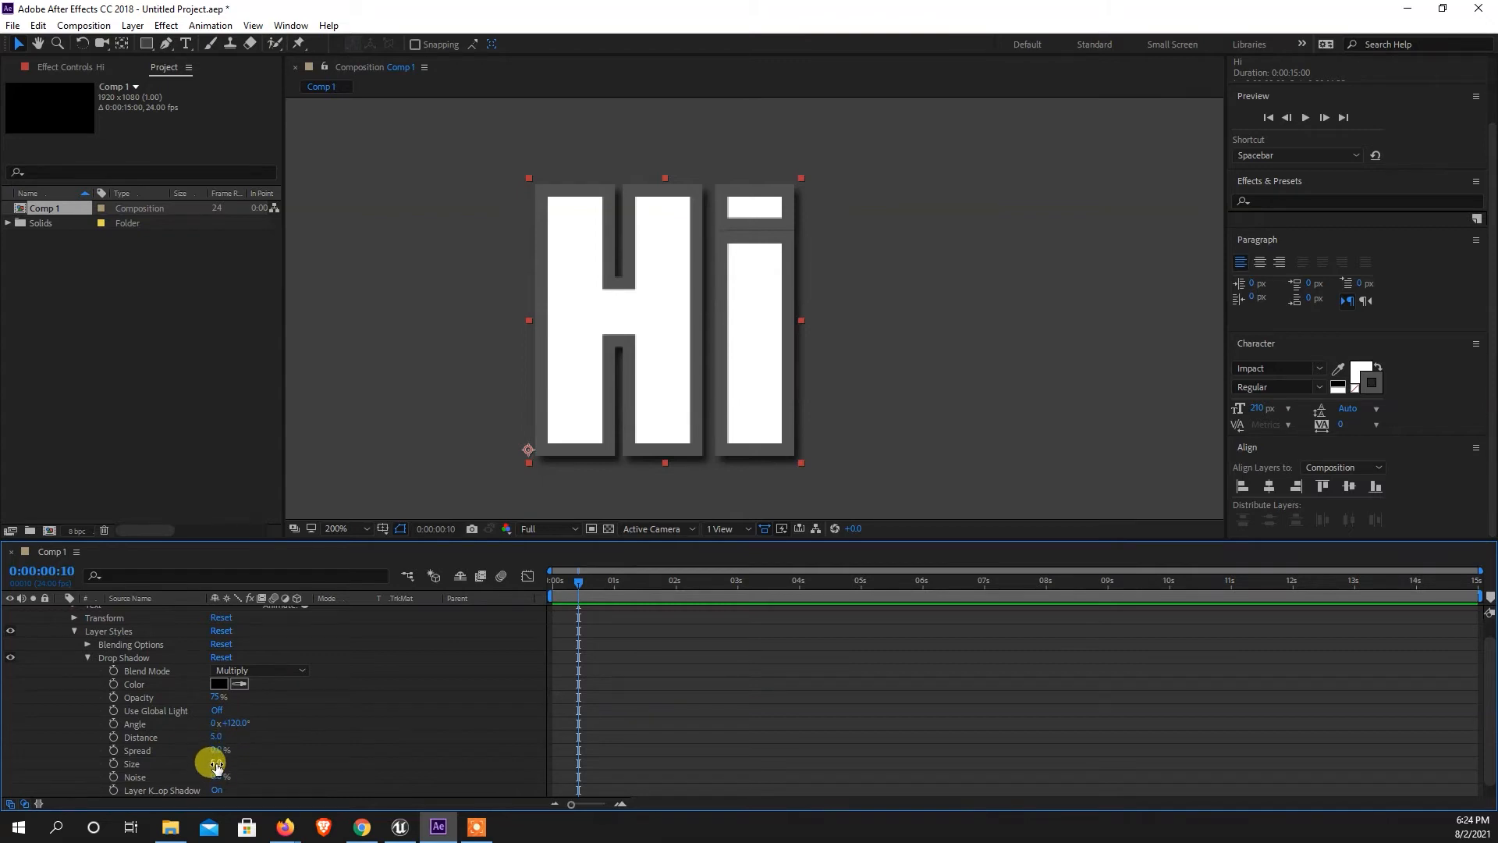
left_click_drag(217, 767, 220, 768)
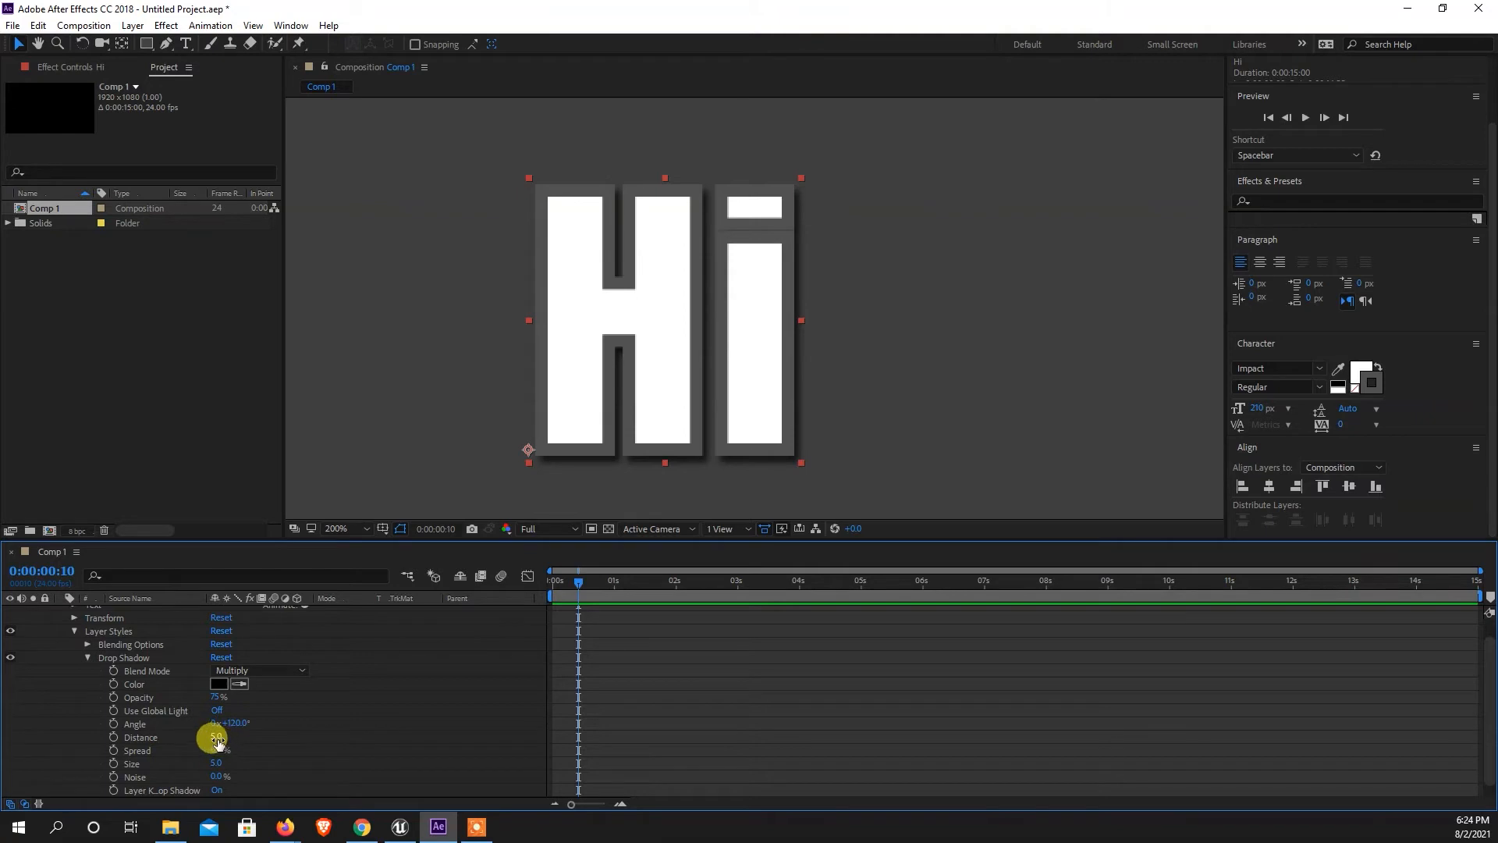
left_click_drag(215, 738, 219, 738)
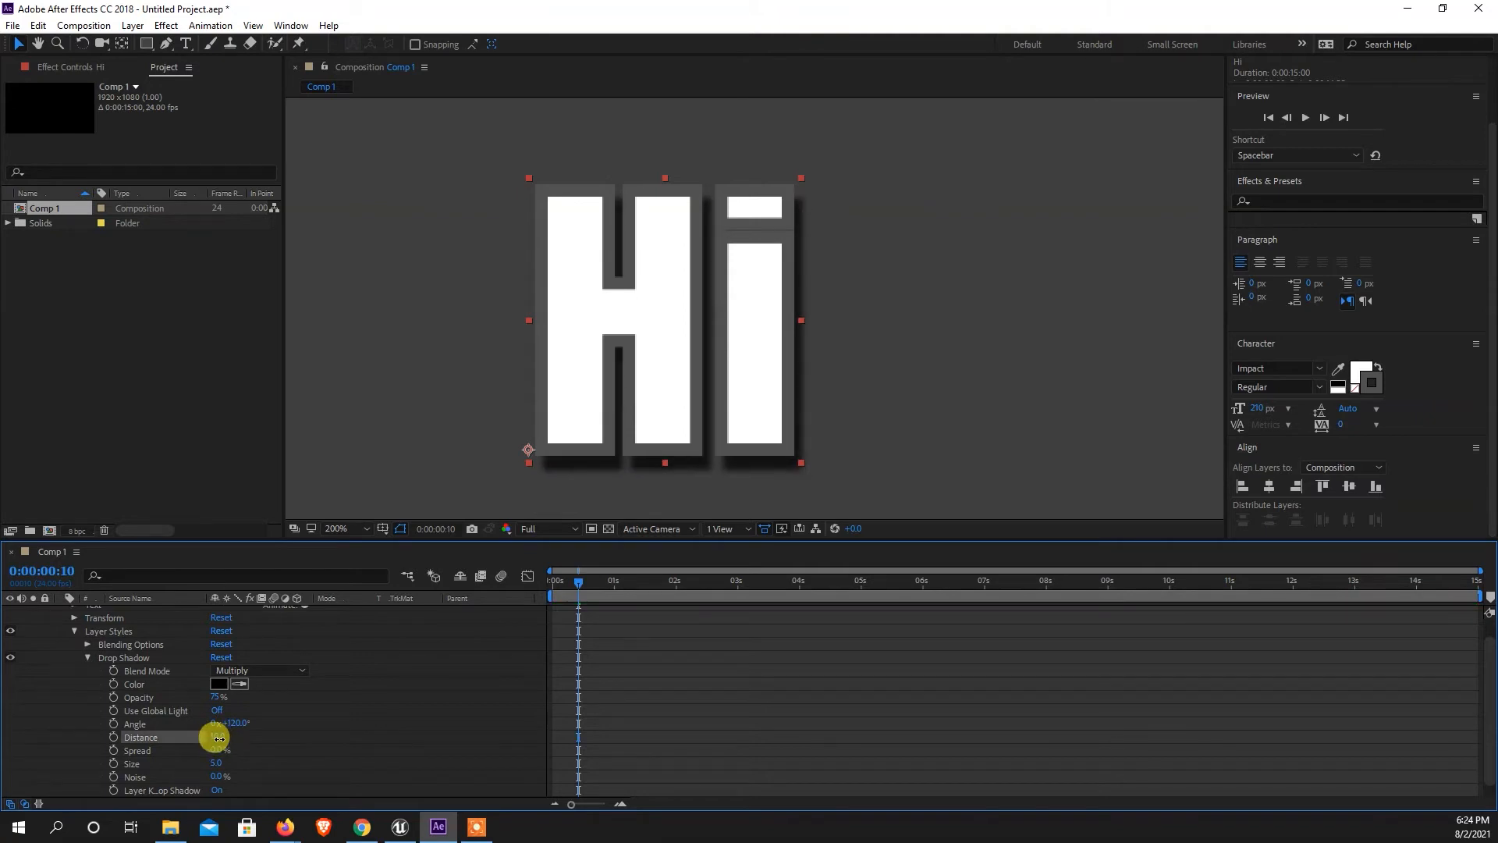
mouse_move(219, 750)
left_mouse_down()
mouse_move(243, 750)
mouse_move(195, 752)
mouse_move(220, 764)
left_mouse_up()
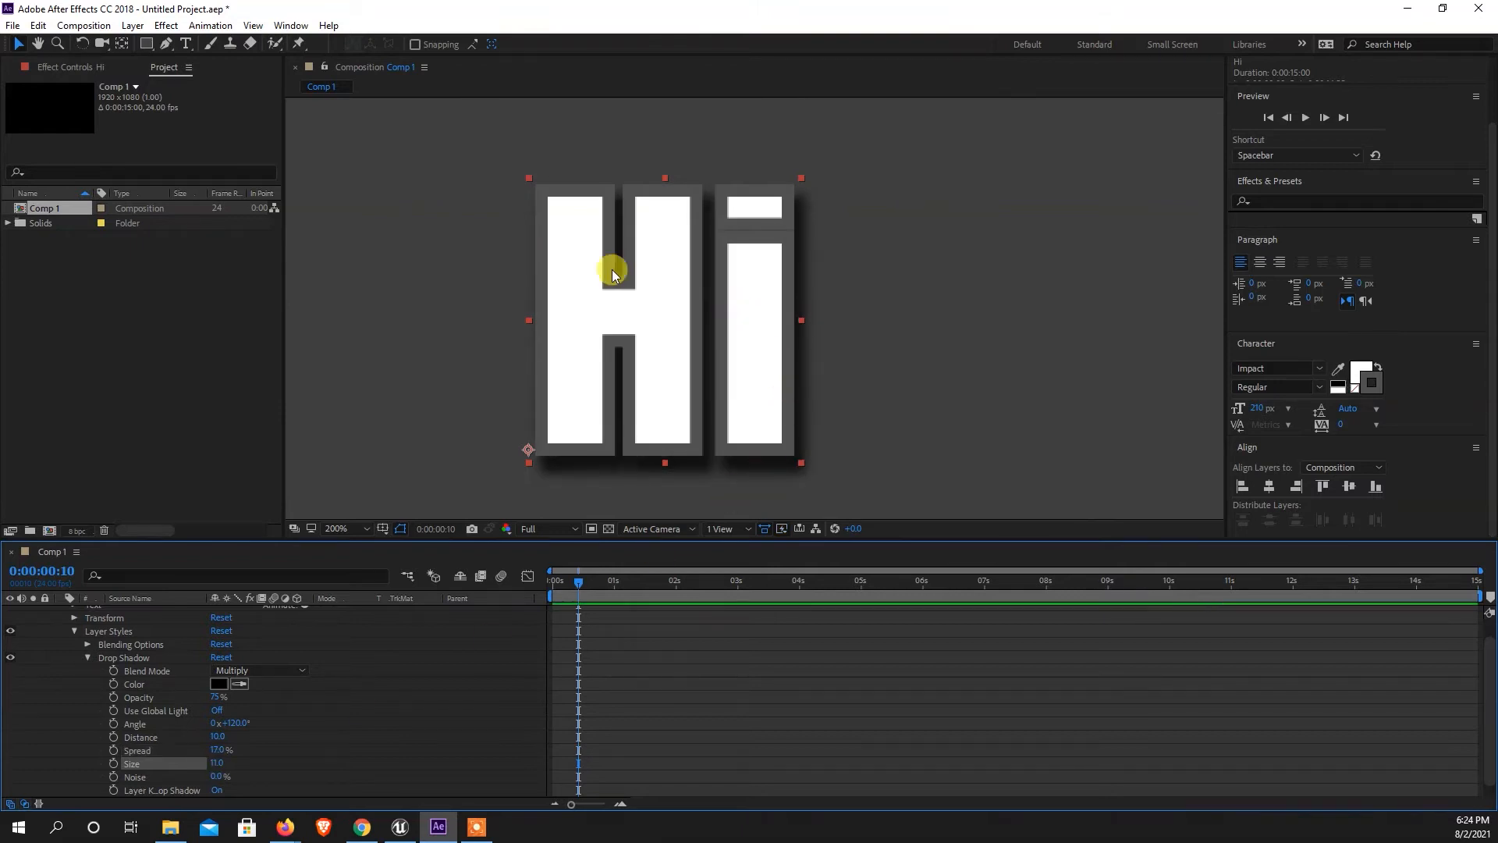
key("comma")
key("comma")
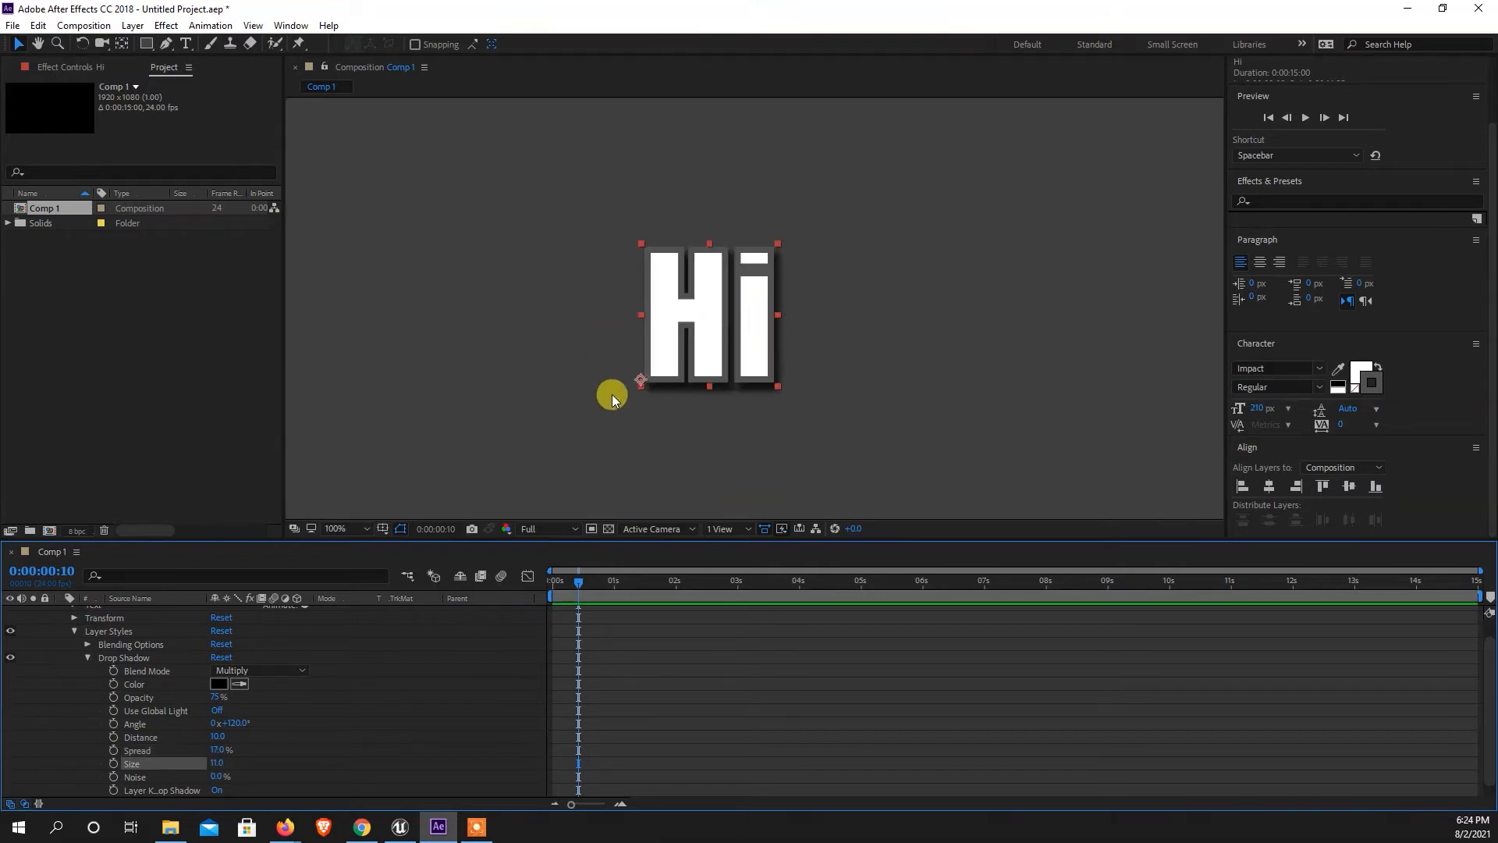
key("comma")
key("period")
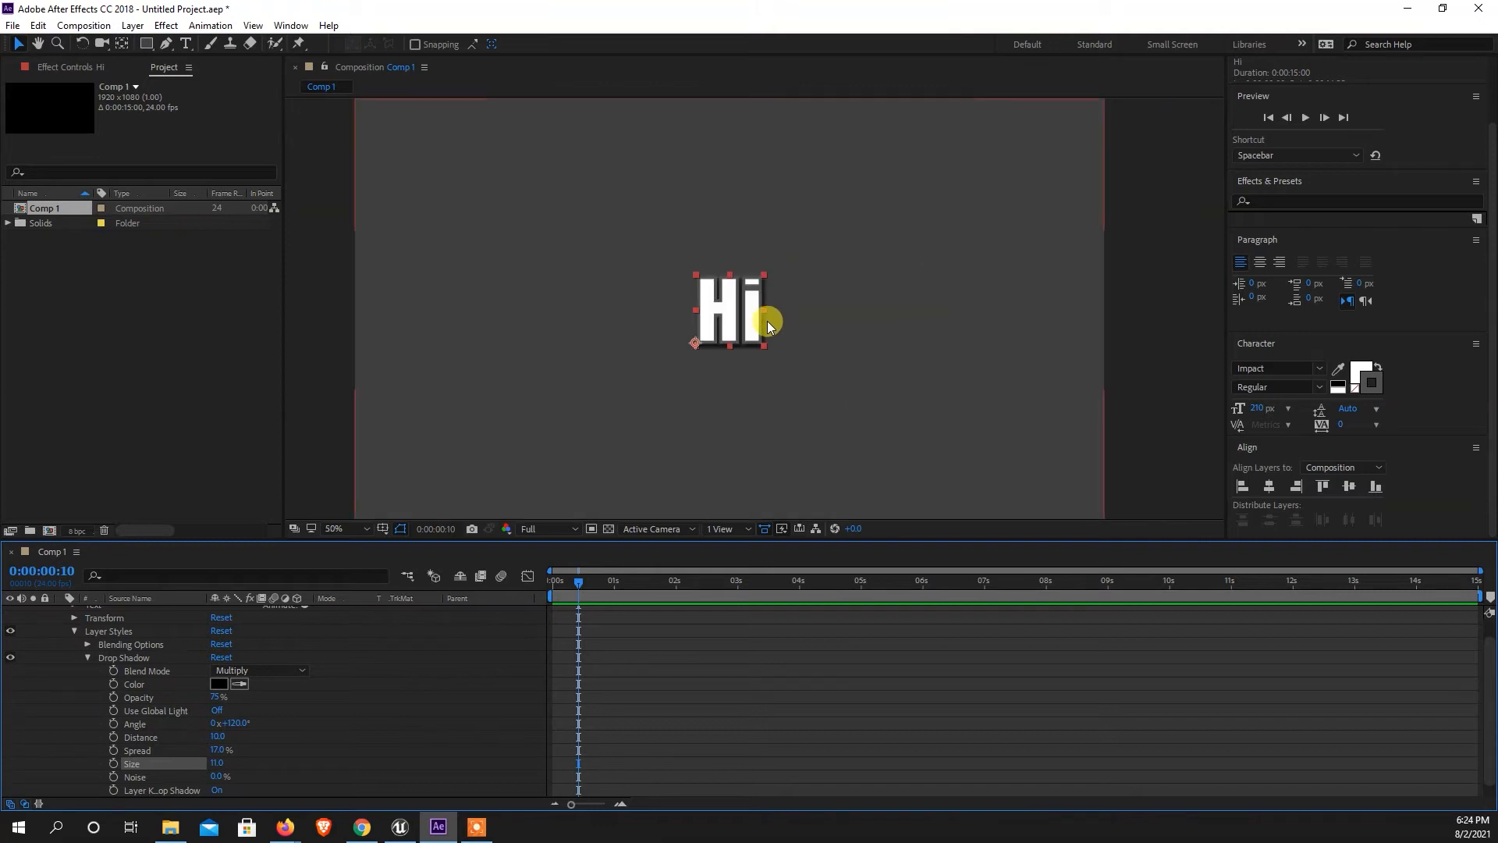
Collapse the "Hi" layer's Layer Styles group and expand its Text and Transform properties.
left_click(74, 632)
left_click(131, 612)
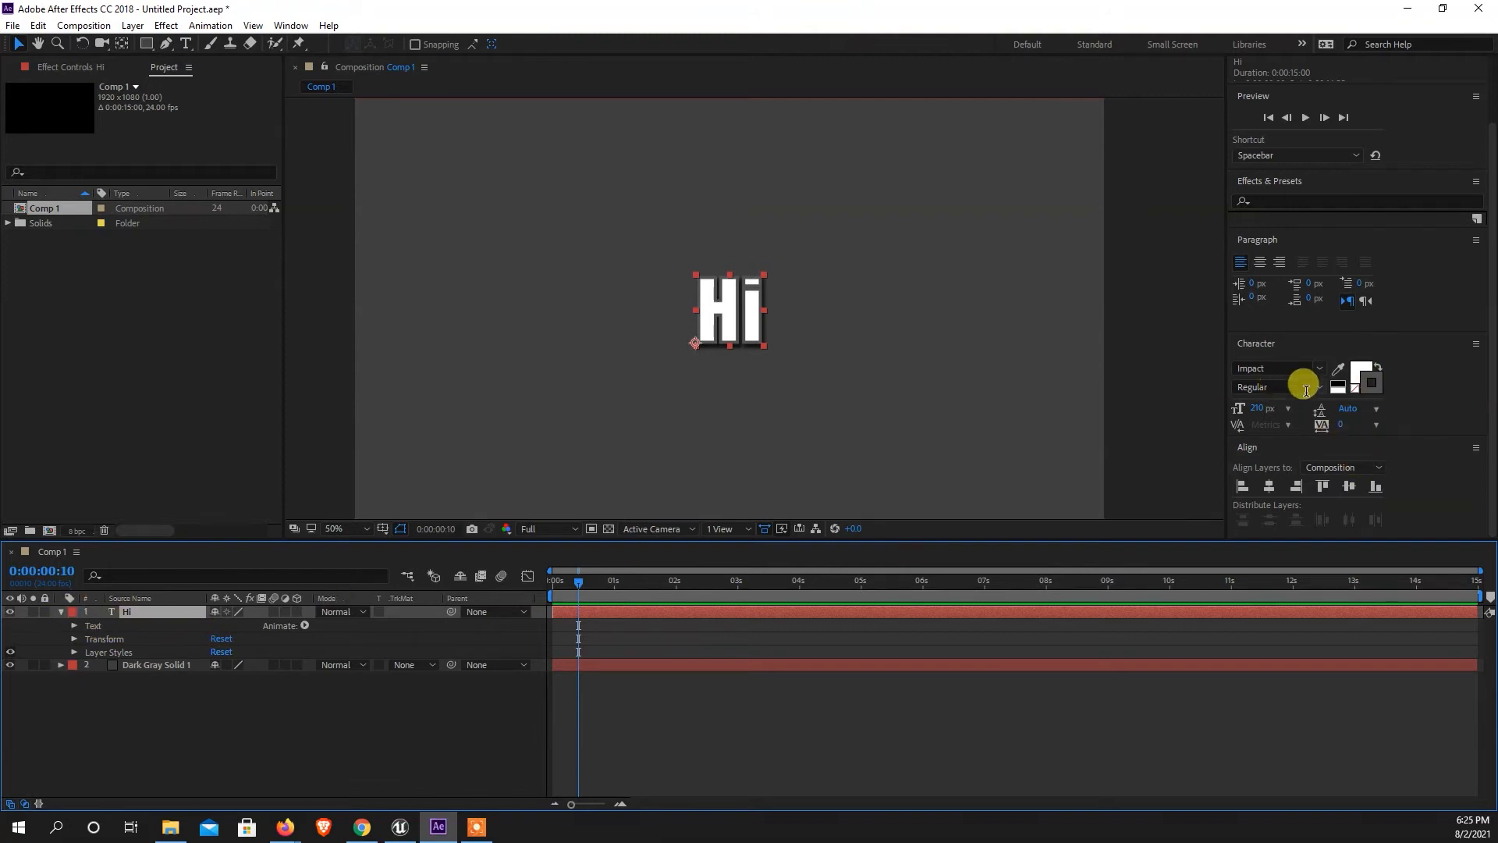
left_click(75, 627)
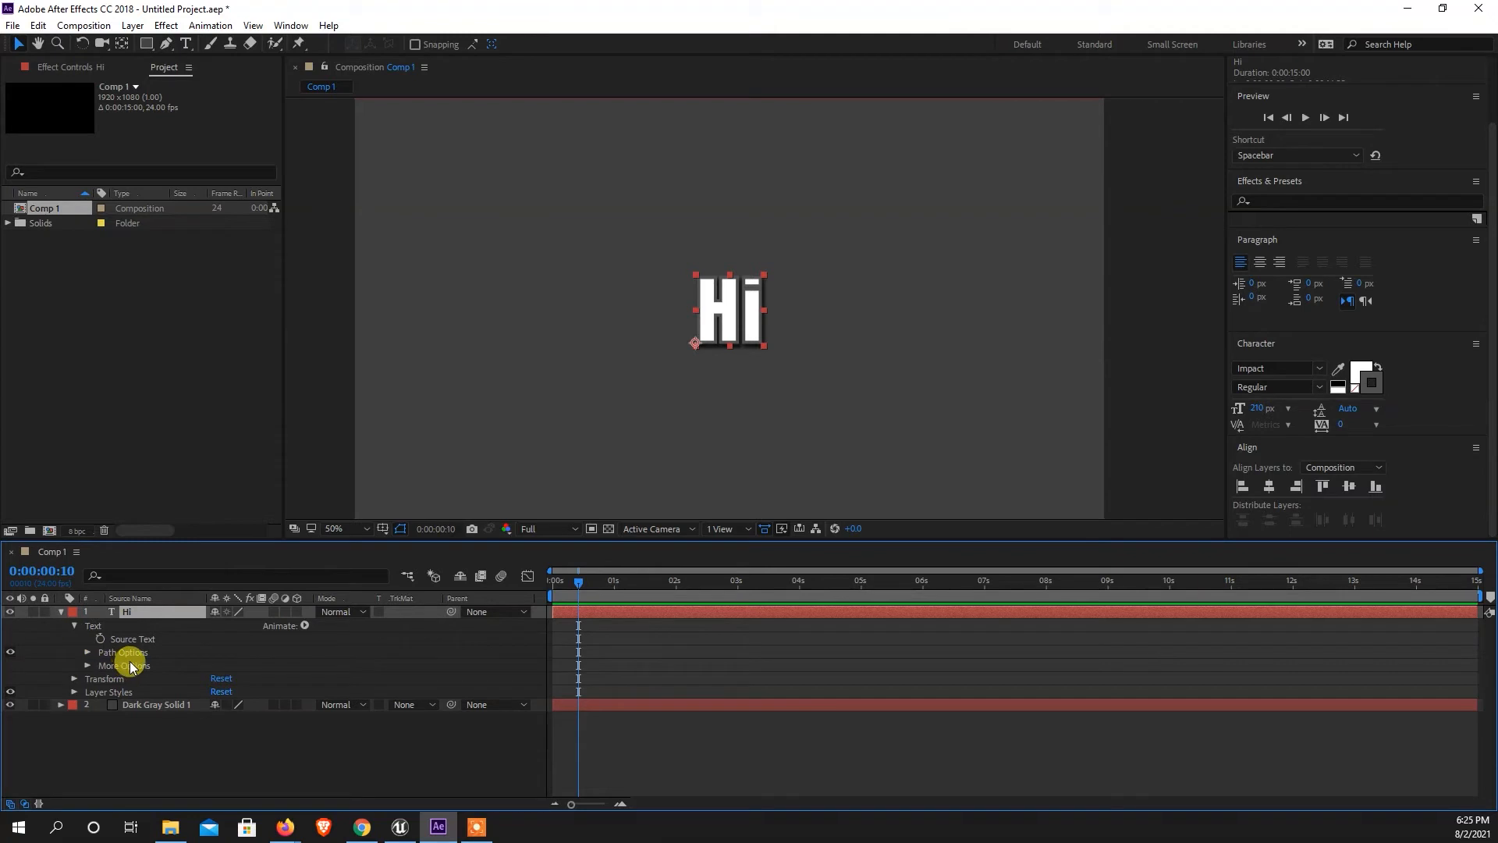
left_click(76, 679)
Try scaling the "Hi" text layer to 103% and undo the change.
mouse_move(237, 726)
left_mouse_down()
mouse_move(215, 716)
mouse_move(244, 722)
left_mouse_up()
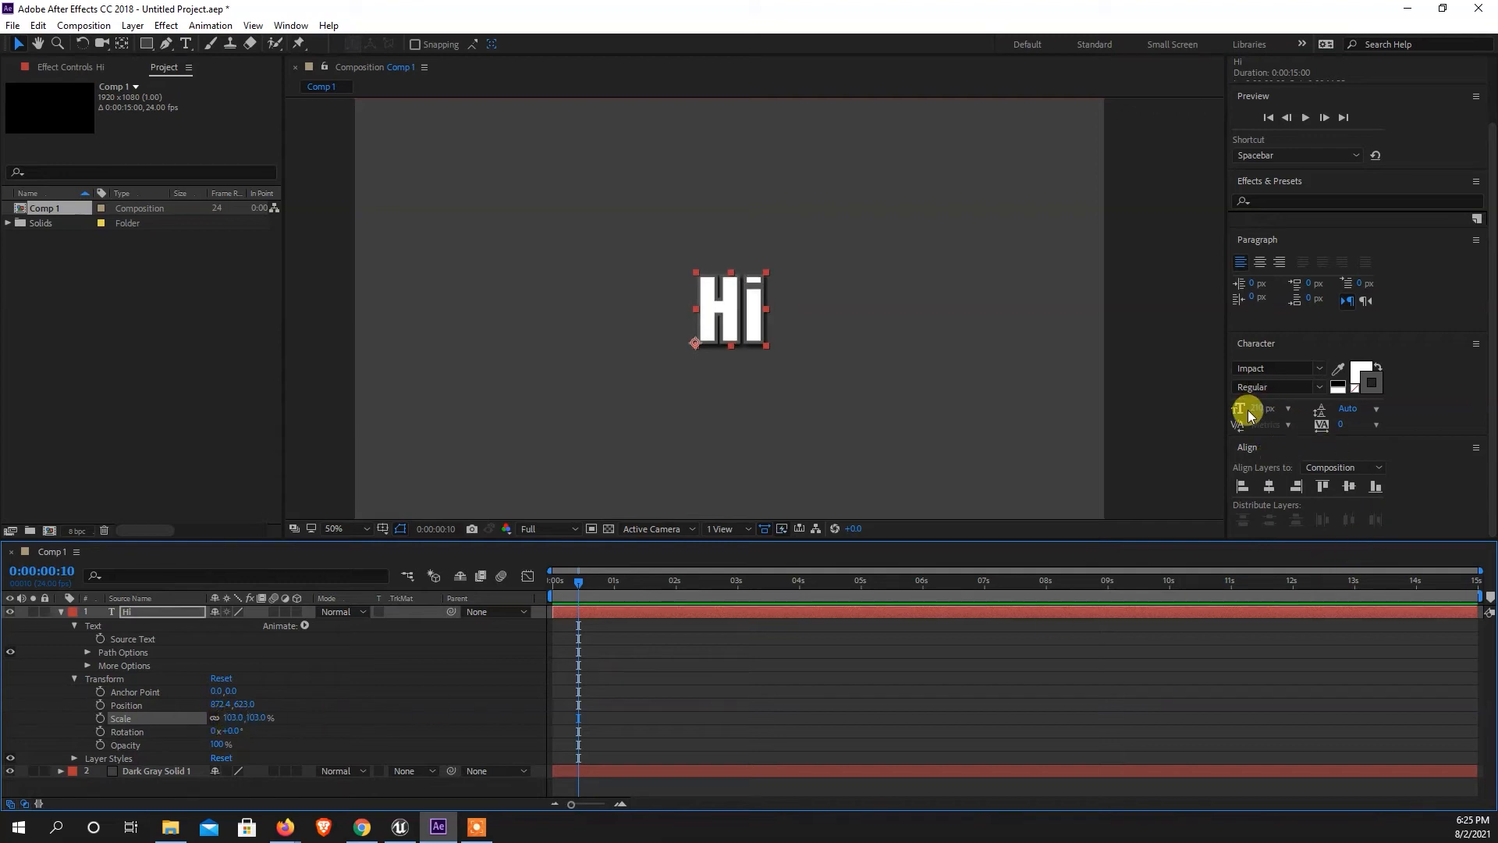
key("ctrl+z")
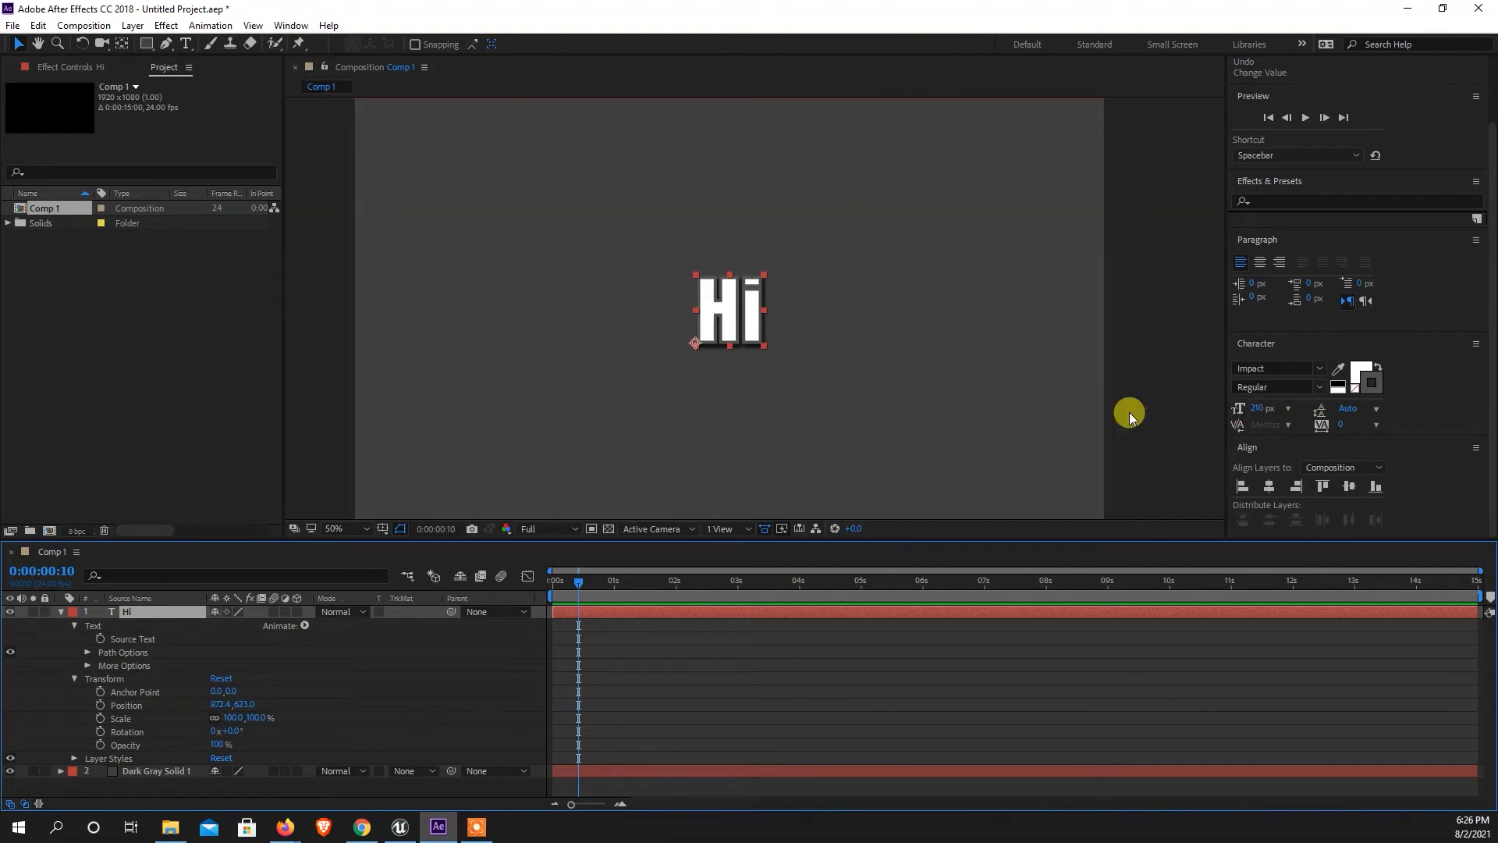
Move the current-time indicator to the start of the Comp 1 timeline at 0:00:00:00.
left_click_drag(581, 585, 384, 578)
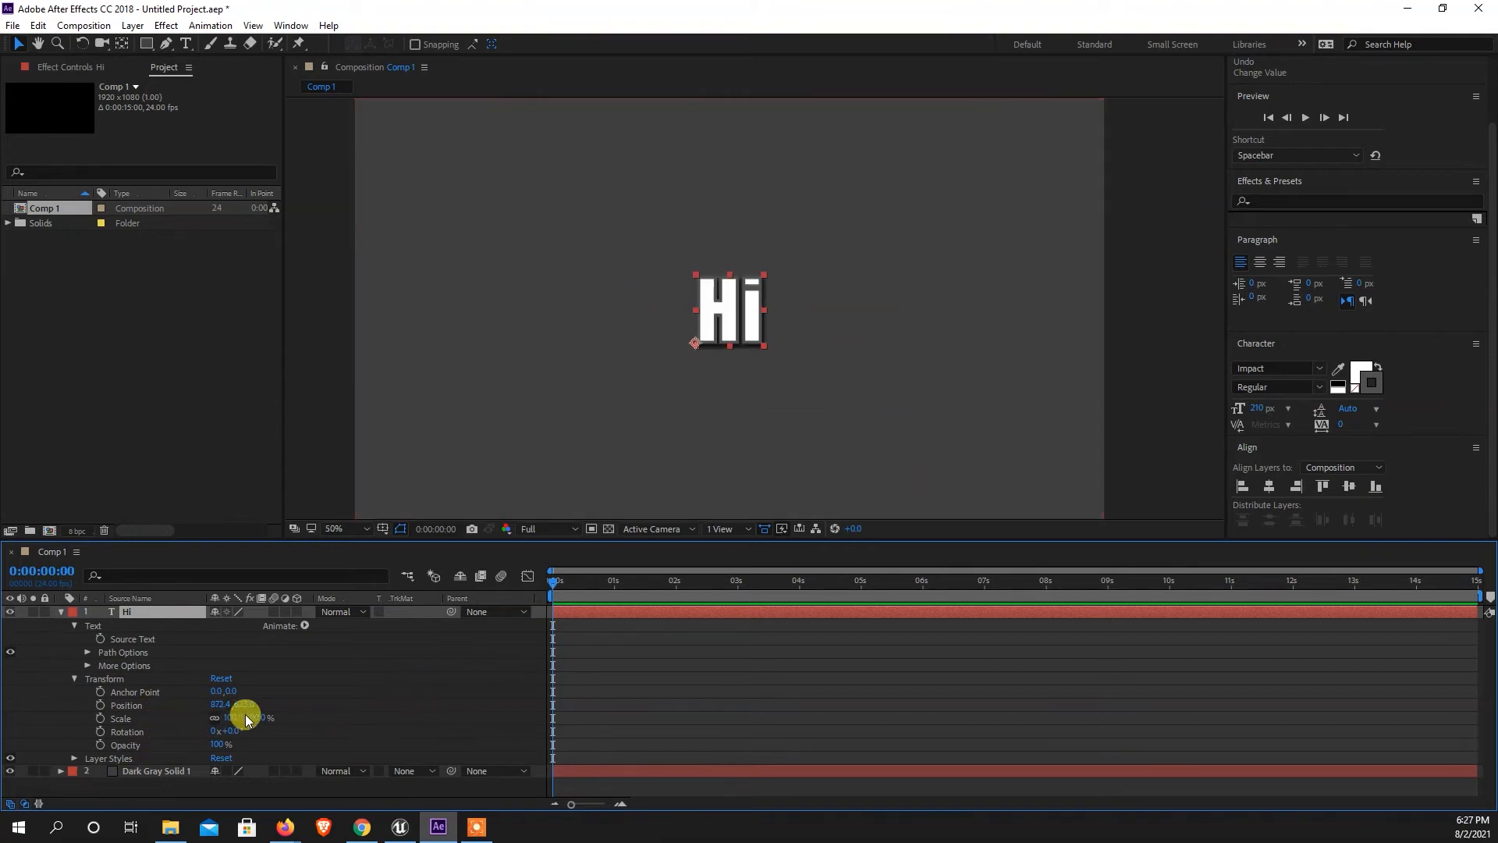
Enable Position keyframing on the "Hi" layer at 0:00:00:00 and select its first keyframe.
left_click(101, 719)
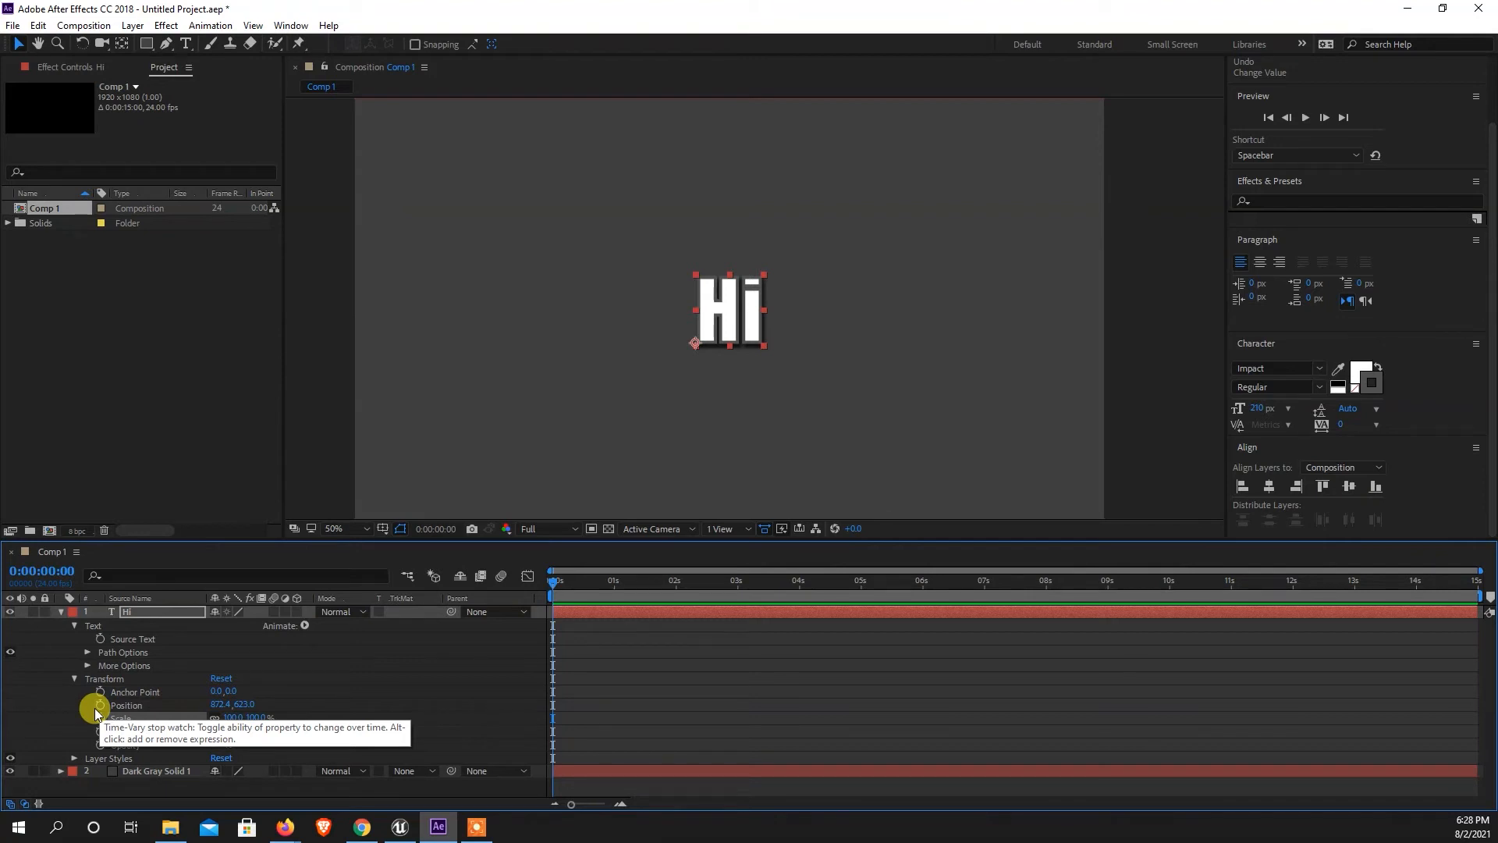
left_click(98, 706)
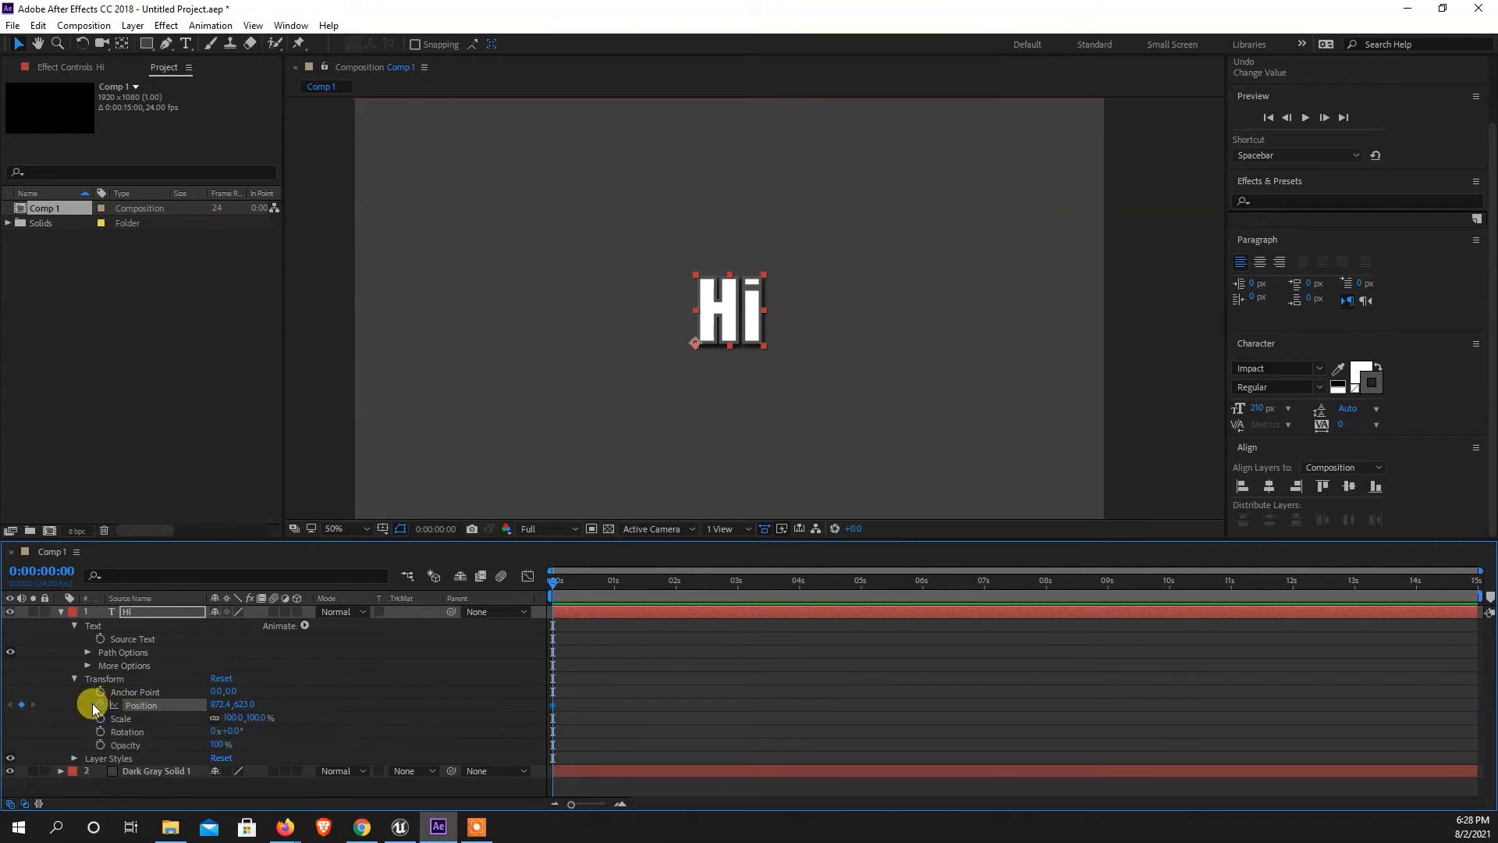
left_click_drag(595, 690, 467, 718)
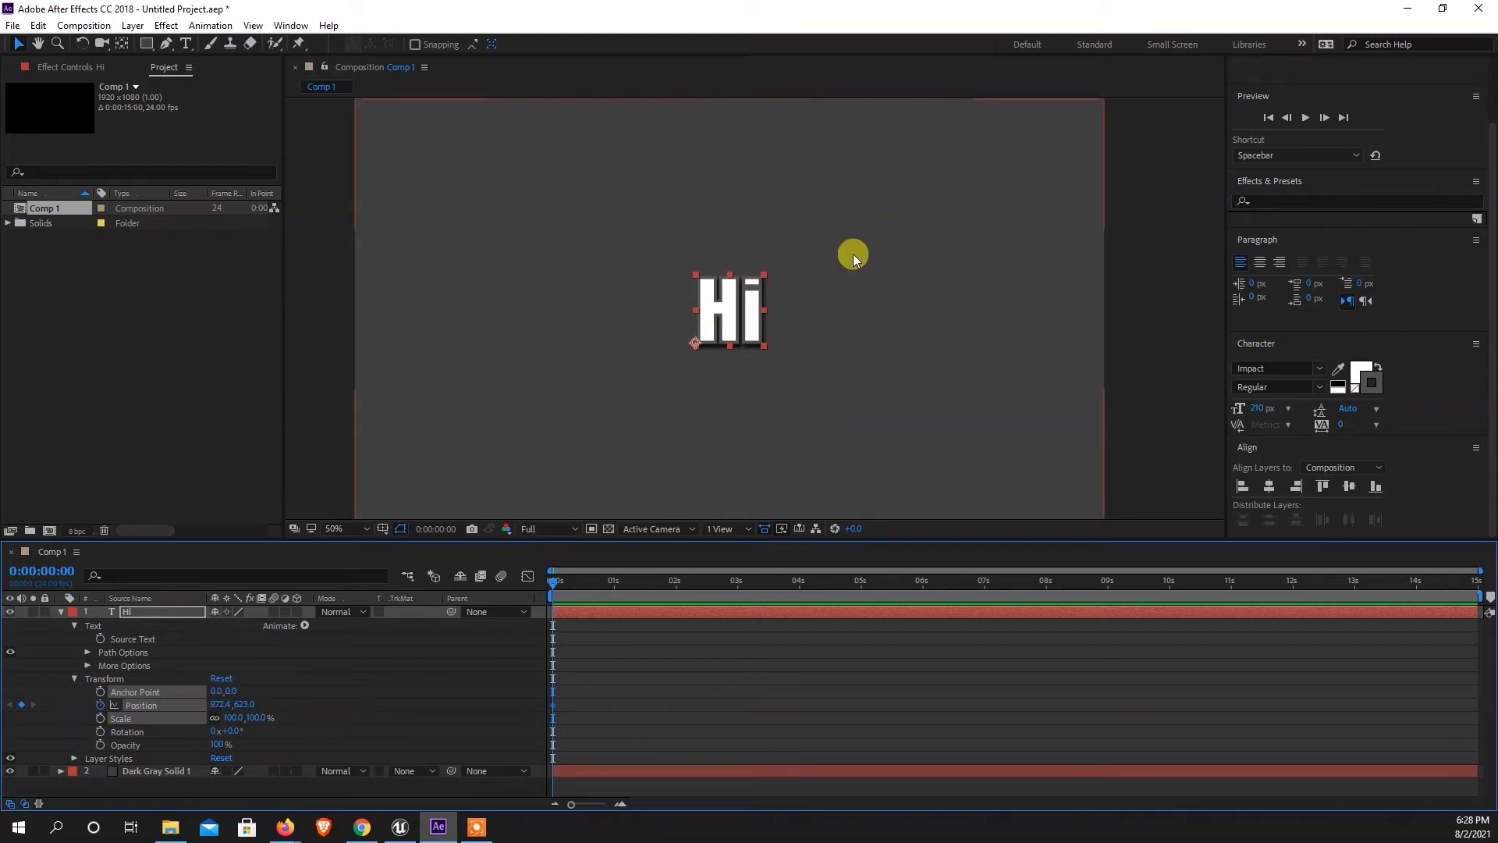
left_click_drag(585, 689, 544, 716)
Nudge the "Hi" layer out past the left edge of the frame at 0:00:00:00, to position about -287.6, 623.0.
scroll(810, 407, "down", 2)
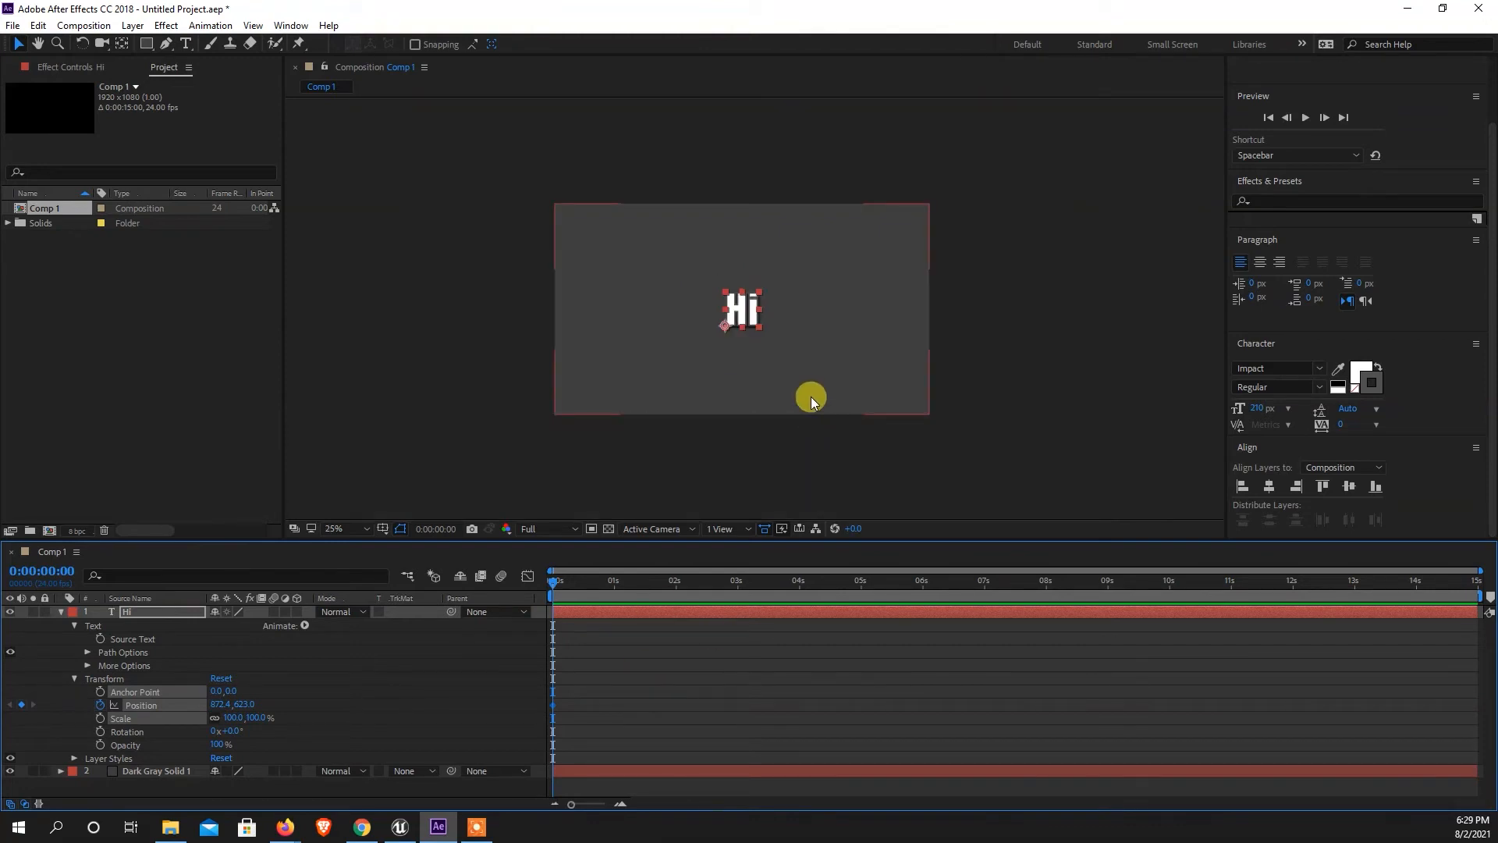
key("shift+Left")
key("shift+Left")
key("shift+Left")
key("shift+Left")
key("shift+Left")
key("shift+Left")
key("shift+Left")
key("shift+Left")
key("shift+Left")
key("shift+Left")
key("shift+Left")
key("shift+Left")
key("shift+Left")
key("shift+Left")
key("shift+Left")
key("shift+Left")
key("shift+Left")
key("shift+Left")
key("shift+Left")
key("shift+Left")
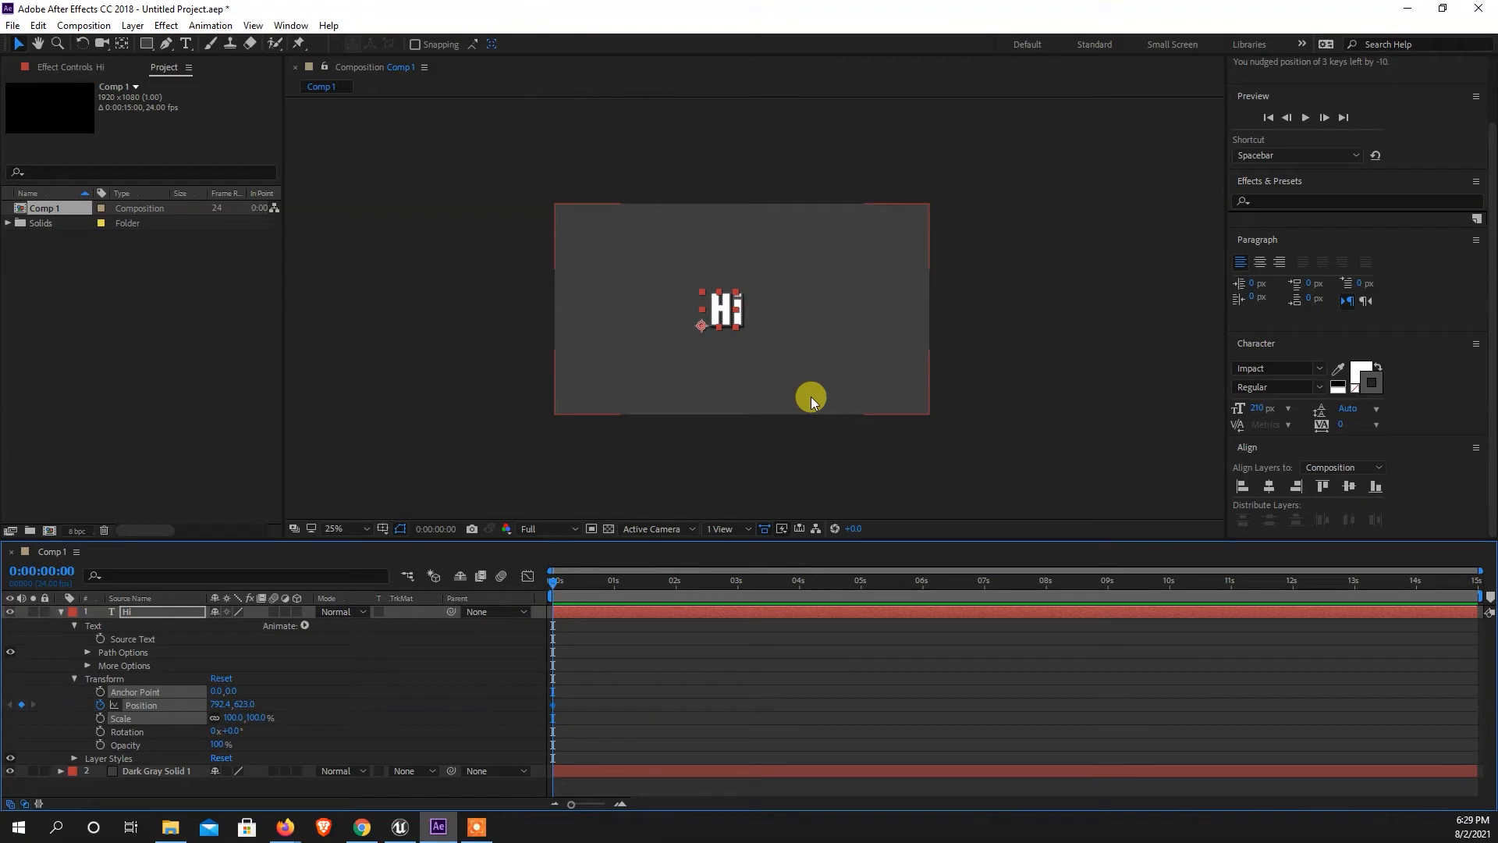
key("shift+Left")
key("shift+Left")
key("shift+Left")
key("shift+Left")
key("shift+Left")
key("shift+Left")
key("shift+Left")
key("shift+Left")
key("shift+Left")
key("shift+Left")
key("shift+Left")
key("shift+Left")
key("shift+Left")
key("shift+Left")
key("shift+Left")
key("shift+Left")
key("shift+Left")
key("shift+Left")
key("shift+Left")
key("shift+Left")
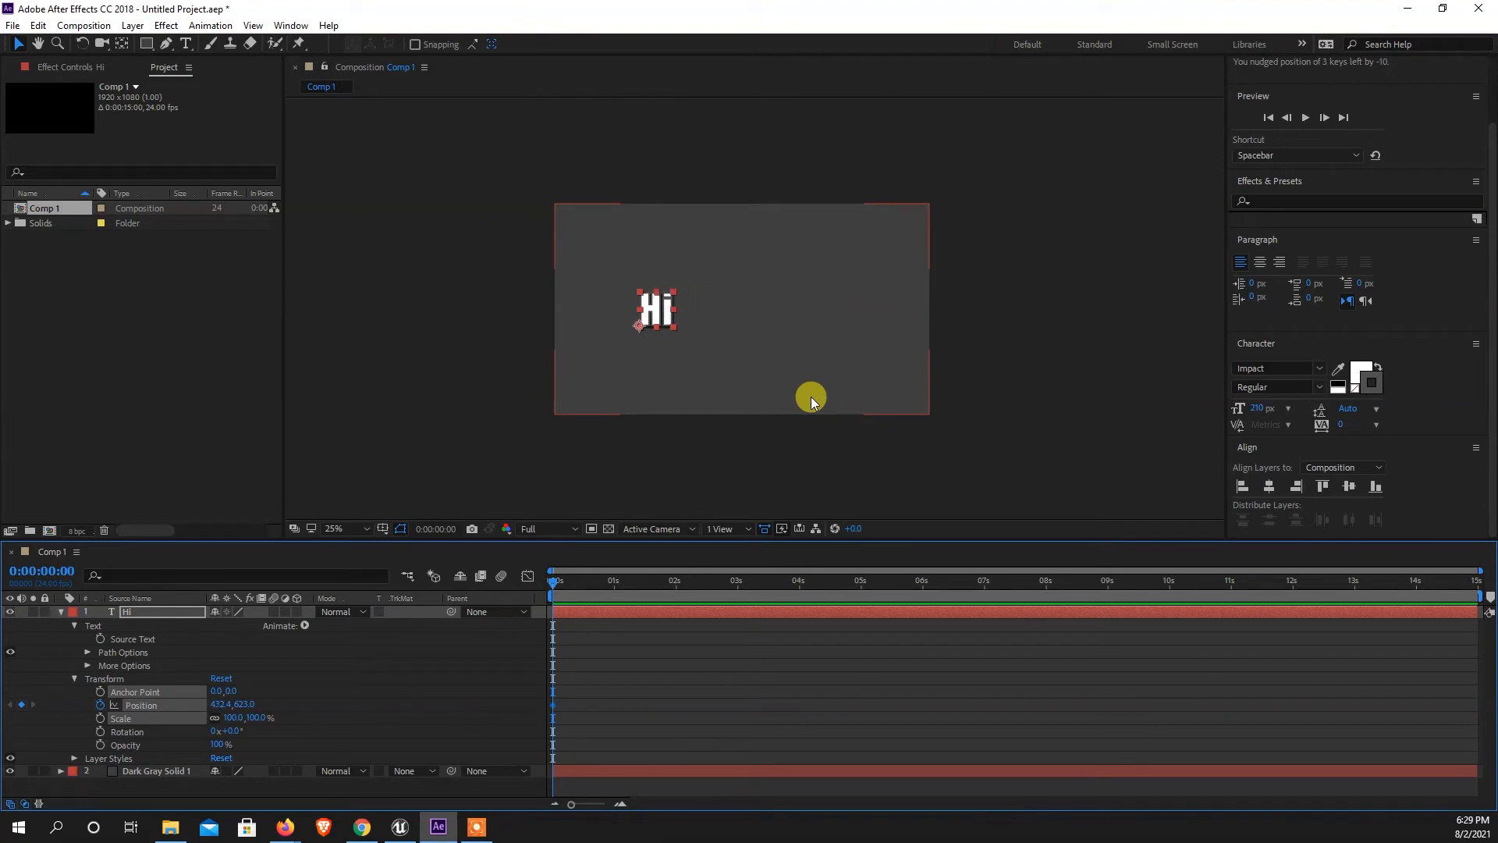
key("shift+Left")
key("shift+Left")
key("shift+Left")
key("shift+Left")
key("shift+Left")
key("shift+Left")
key("shift+Left")
key("shift+Left")
key("shift+Left")
key("shift+Left")
key("shift+Left")
key("shift+Left")
key("shift+Left")
key("shift+Left")
key("shift+Left")
key("shift+Left")
key("shift+Left")
key("shift+Left")
key("shift+Left")
key("shift+Left")
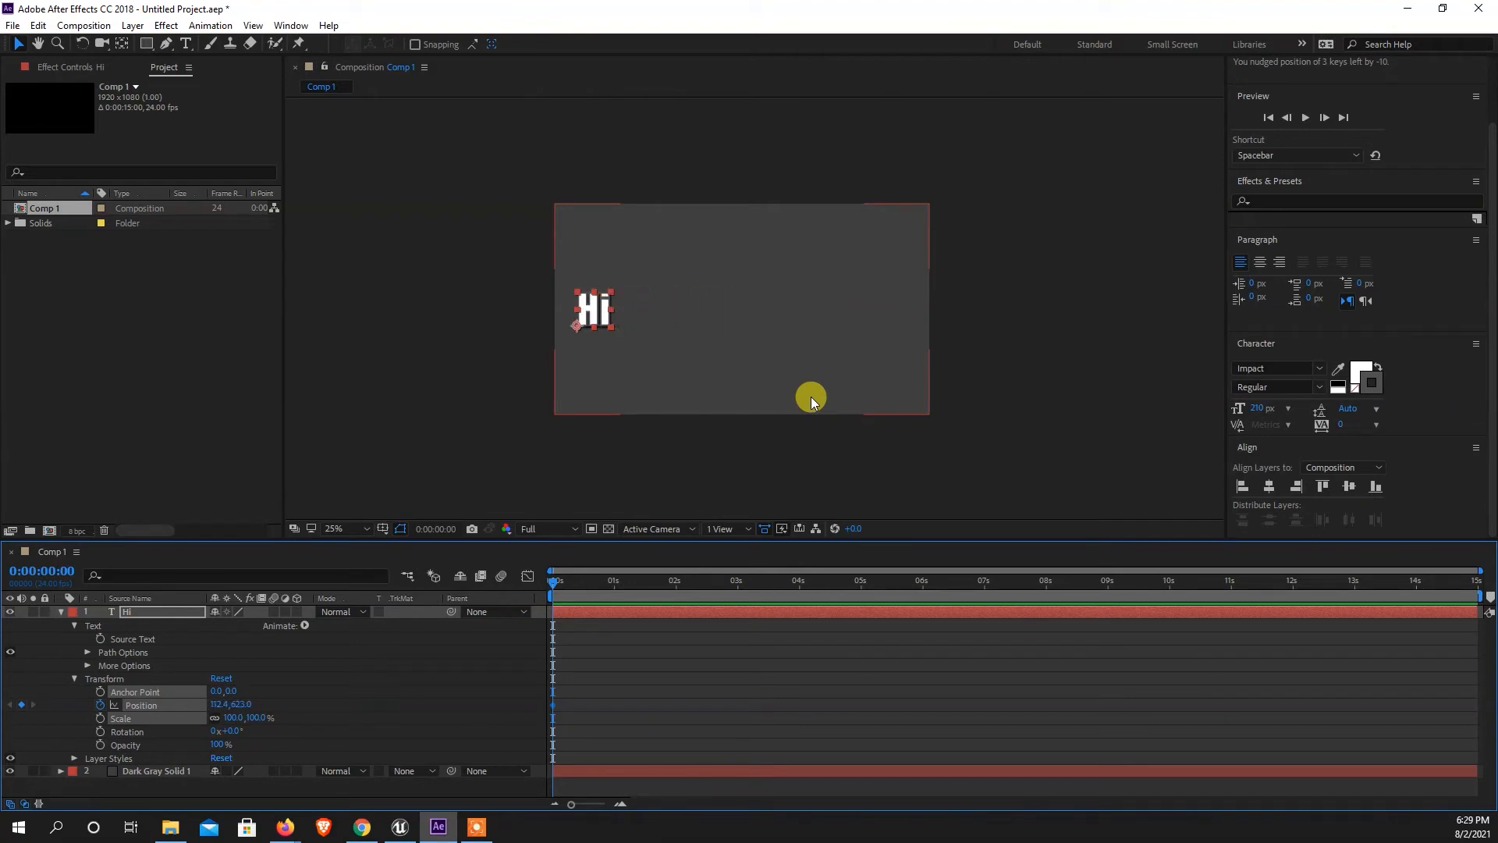
key("shift+Left")
key("shift+Left")
key("shift+Left")
key("shift+Left")
key("shift+Left")
key("shift+Left")
key("shift+Left")
key("shift+Left")
key("shift+Left")
key("shift+Left")
key("shift+Left")
key("shift+Left")
key("shift+Left")
key("shift+Left")
key("shift+Left")
key("shift+Left")
key("shift+Left")
key("shift+Left")
key("shift+Left")
key("shift+Left")
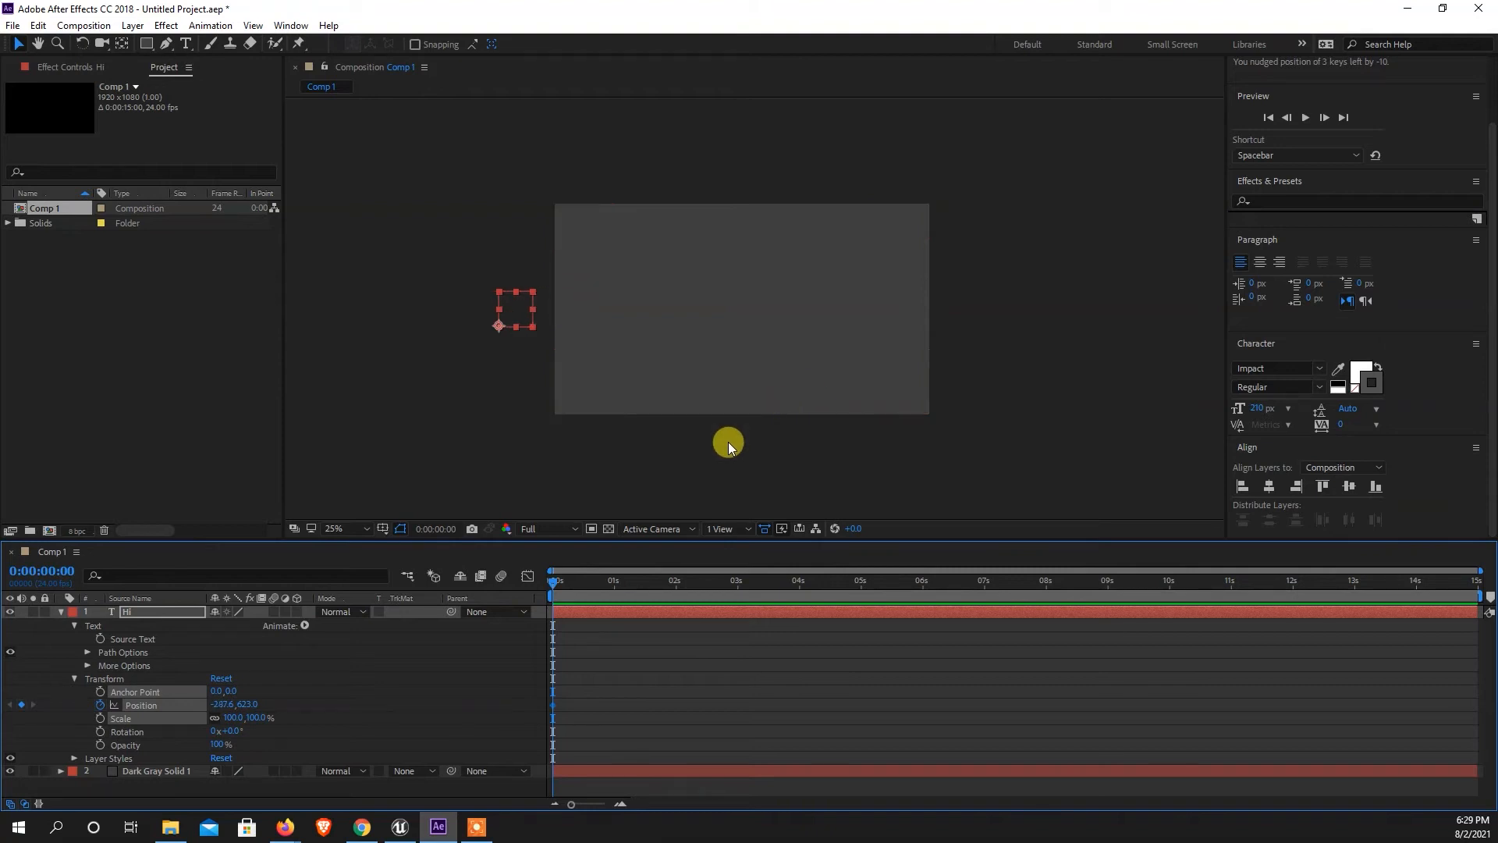
Center the "Hi" layer horizontally in the composition at 0:00:01:01 as its second Position keyframe, and scrub back to the start.
left_click(616, 582)
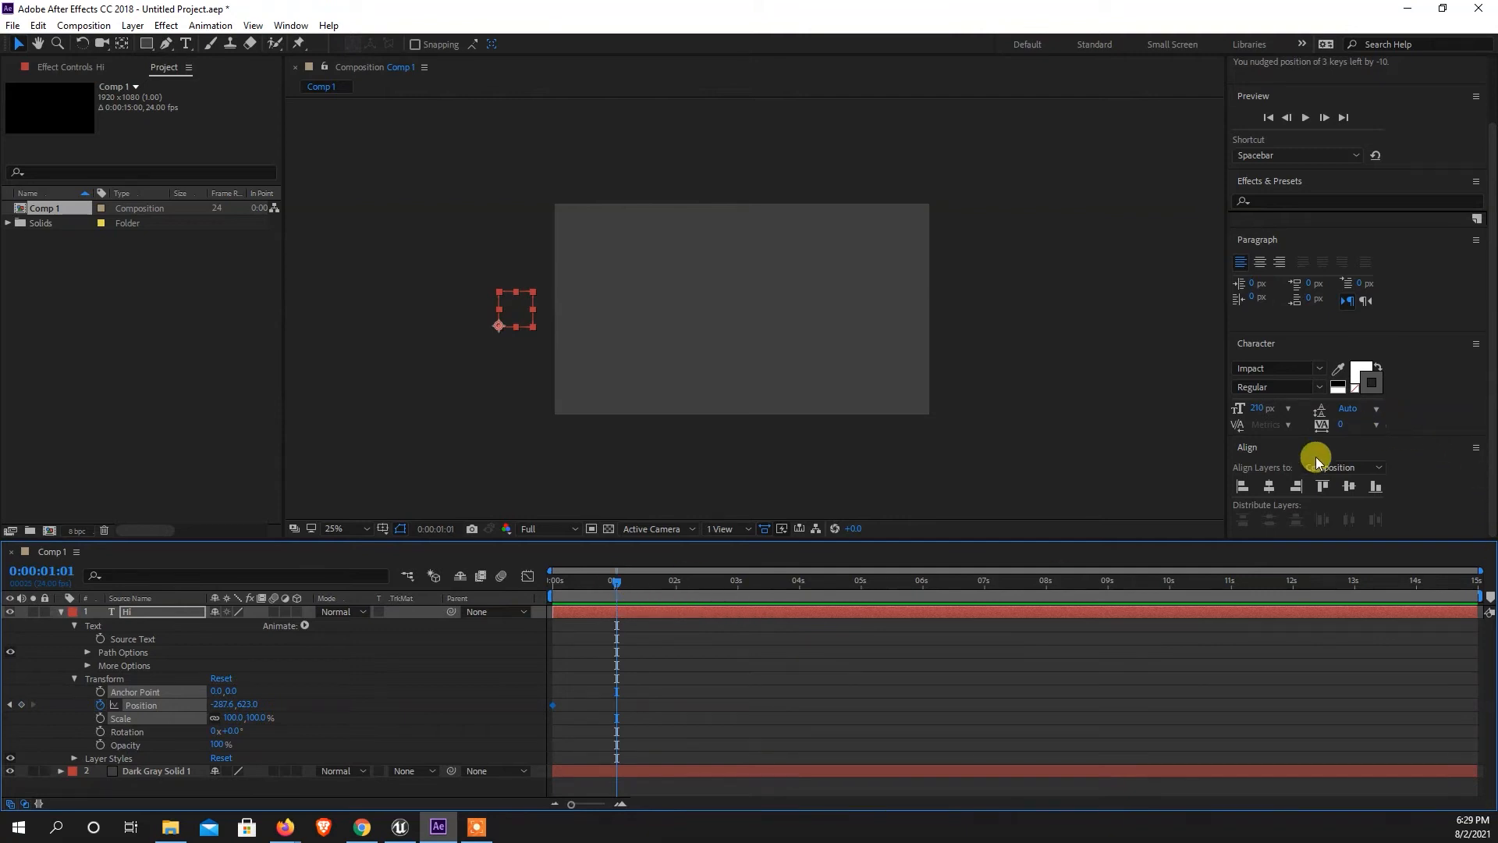
left_click(1273, 486)
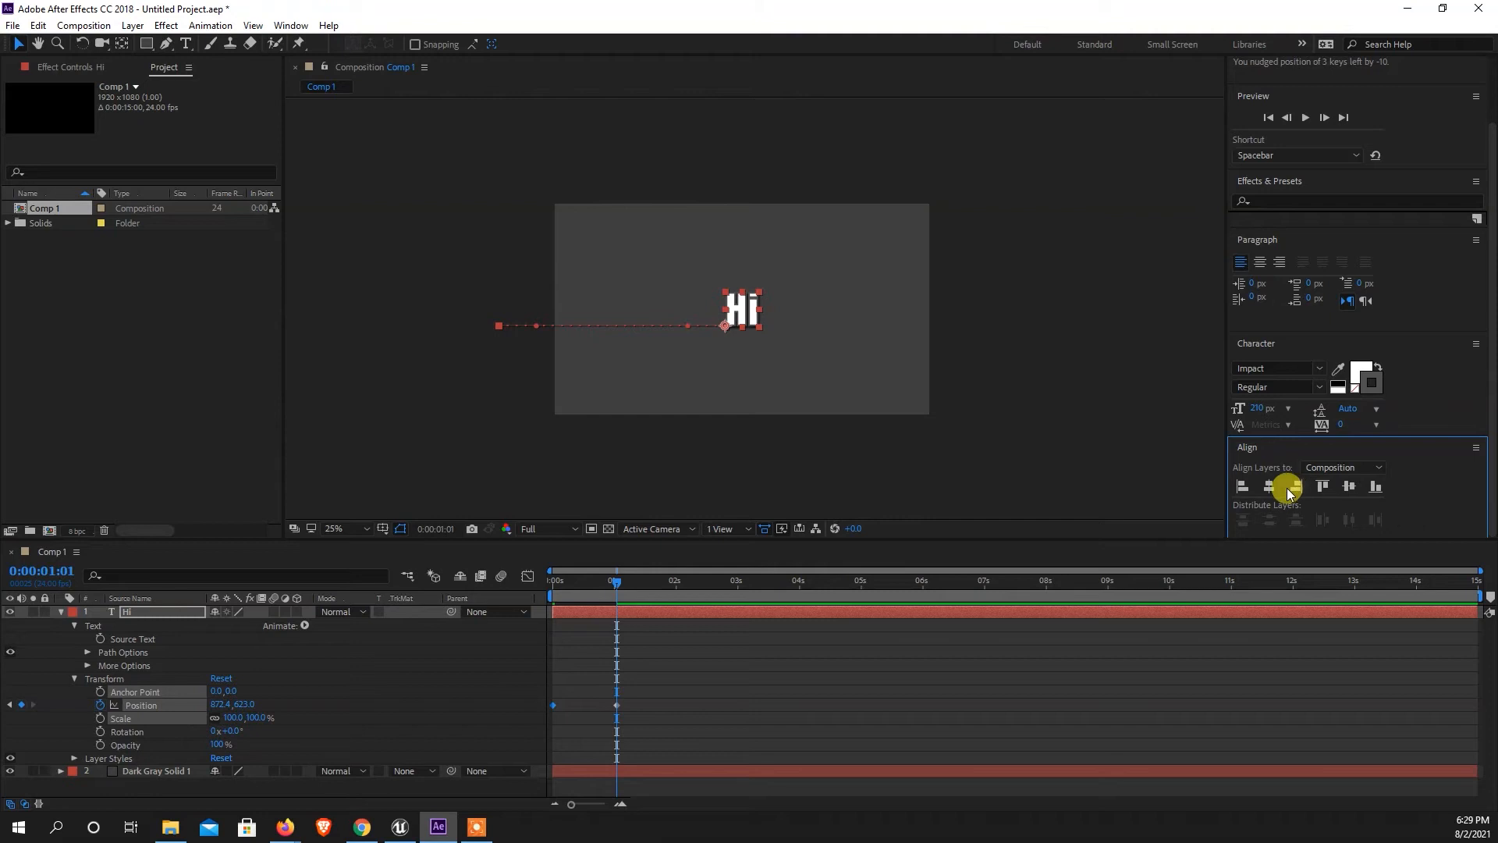
left_click_drag(614, 583, 615, 586)
left_click_drag(660, 674, 595, 729)
left_click_drag(611, 595, 545, 597)
left_click_drag(593, 681, 528, 711)
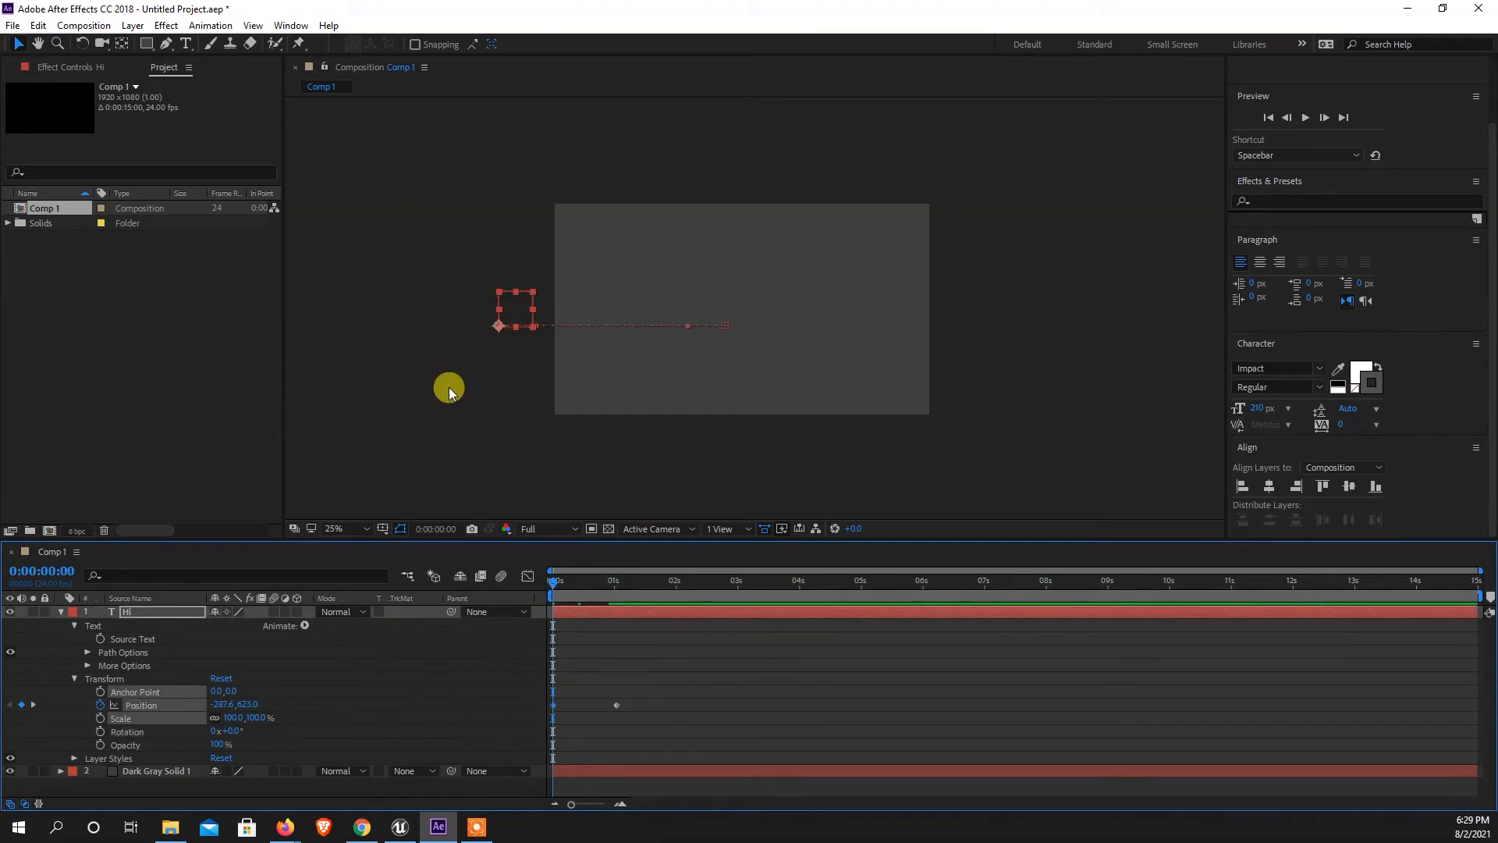
left_click_drag(571, 686, 529, 723)
left_click_drag(678, 671, 607, 734)
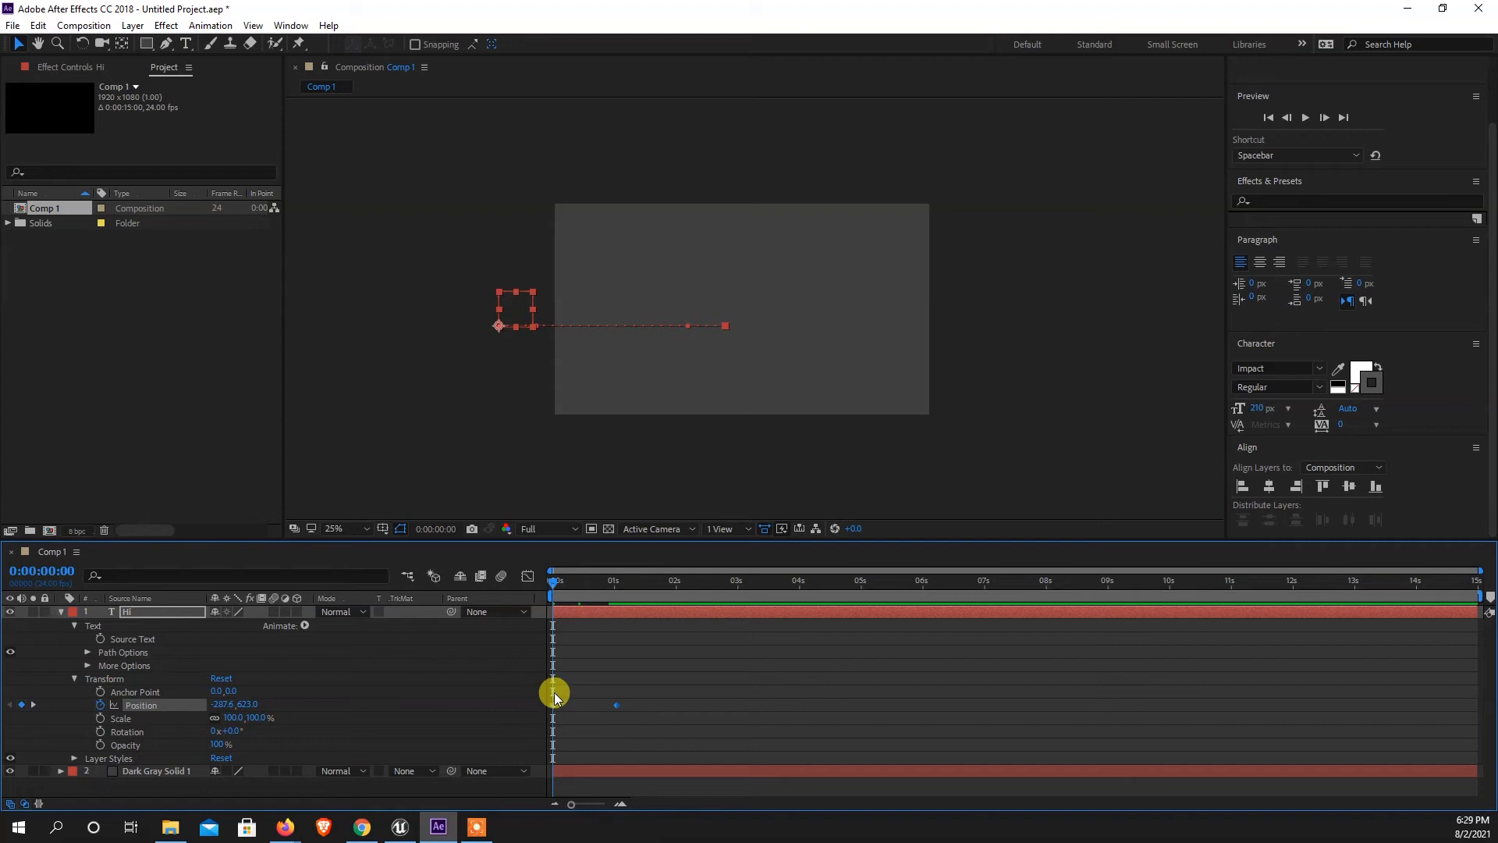
left_click_drag(567, 689, 521, 723)
left_click_drag(658, 693, 551, 716)
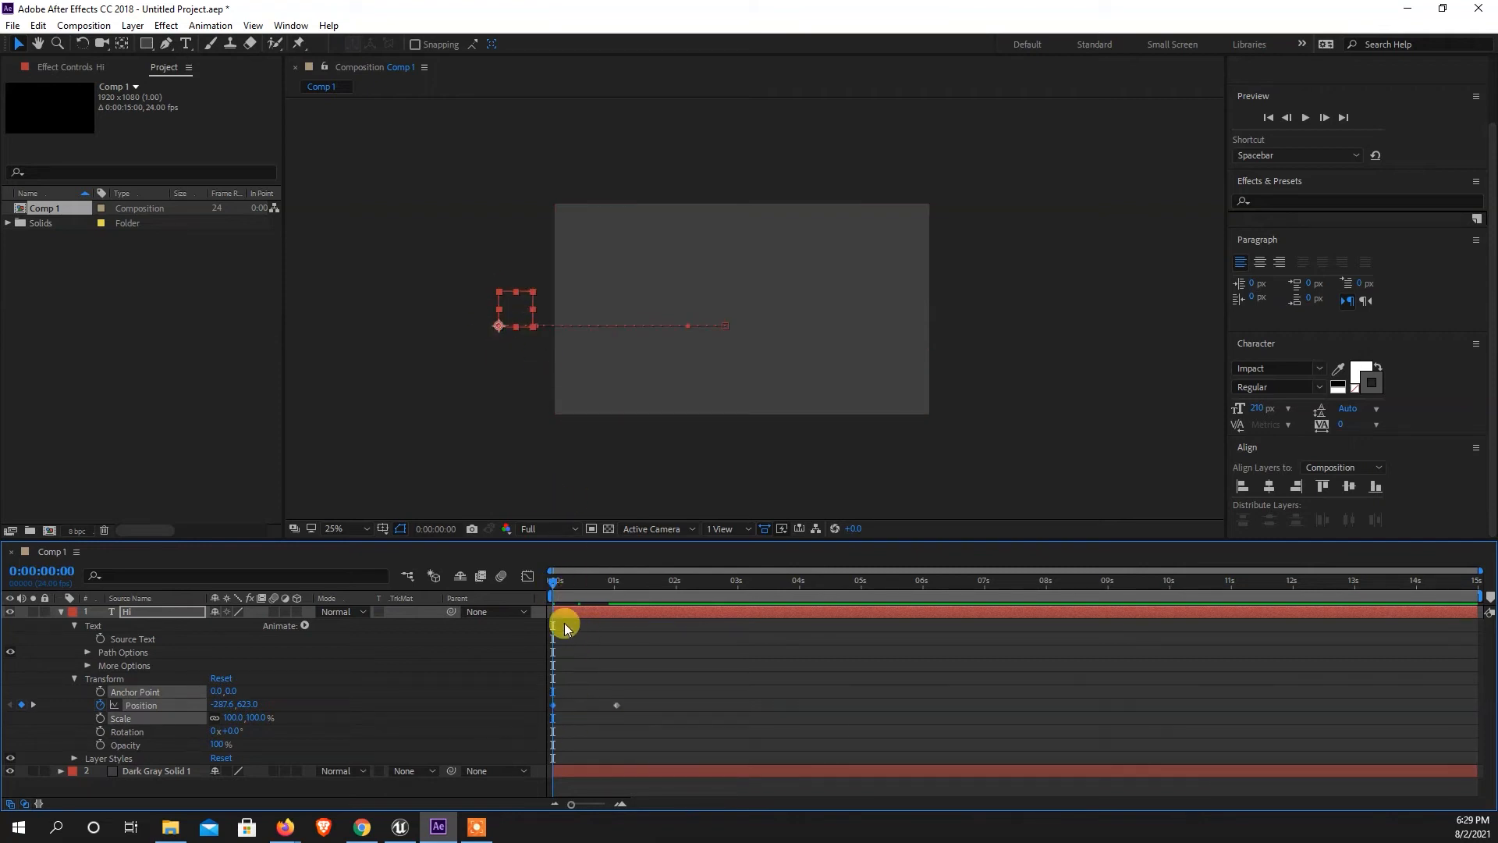
left_click_drag(655, 678, 602, 712)
Move the current-time indicator to 0:00:03:00, add a Position keyframe to the "Hi" layer and undo it.
left_click_drag(558, 584, 737, 601)
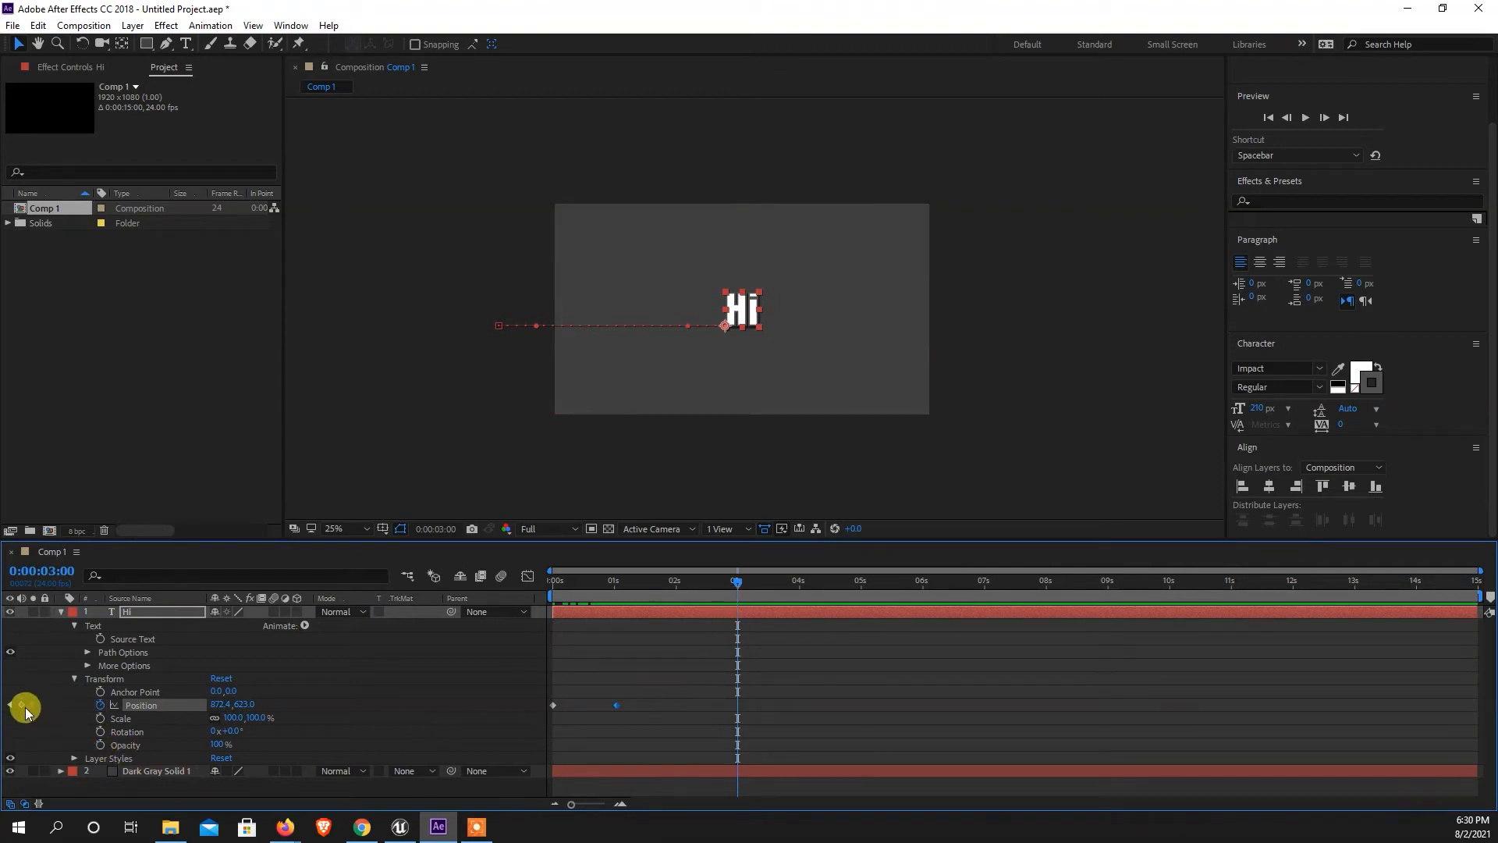
left_click_drag(640, 691, 611, 719)
left_click(21, 705)
key("ctrl+z")
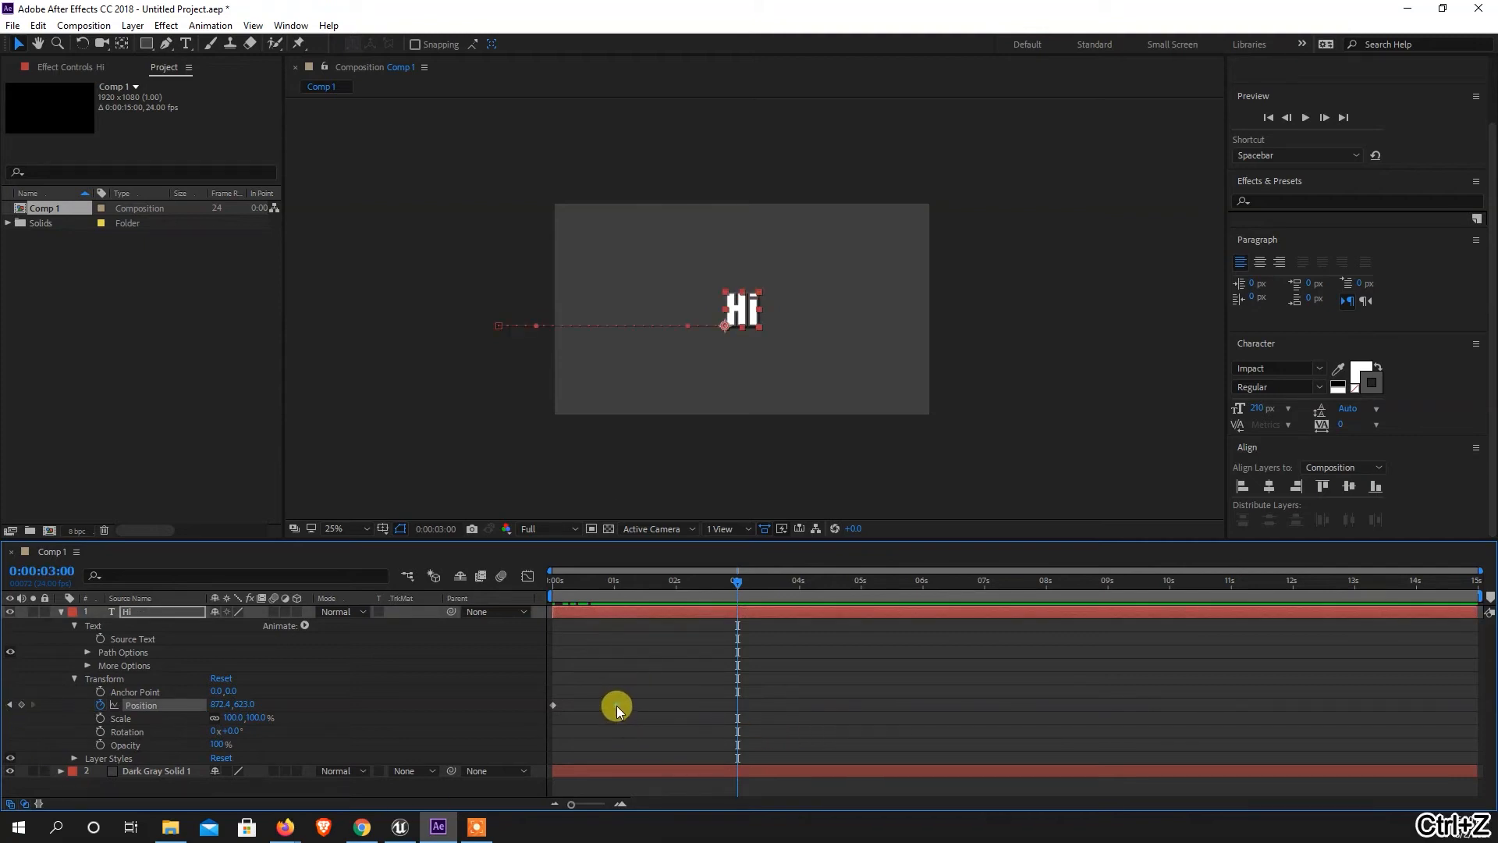
Copy the "Hi" layer's second Position keyframe, at about one second.
right_click(616, 705)
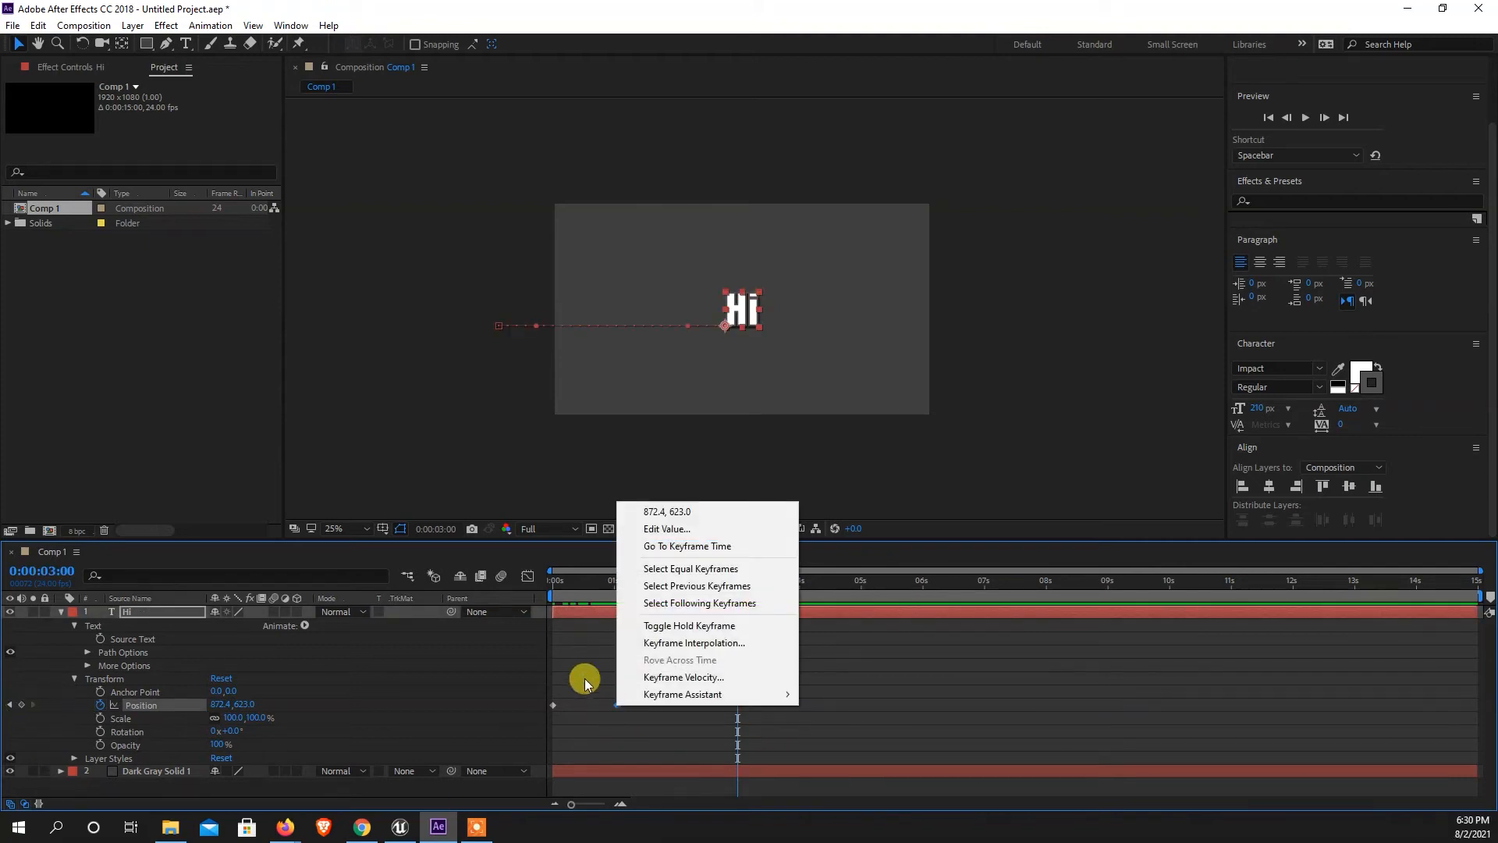
left_click(38, 25)
left_click(70, 125)
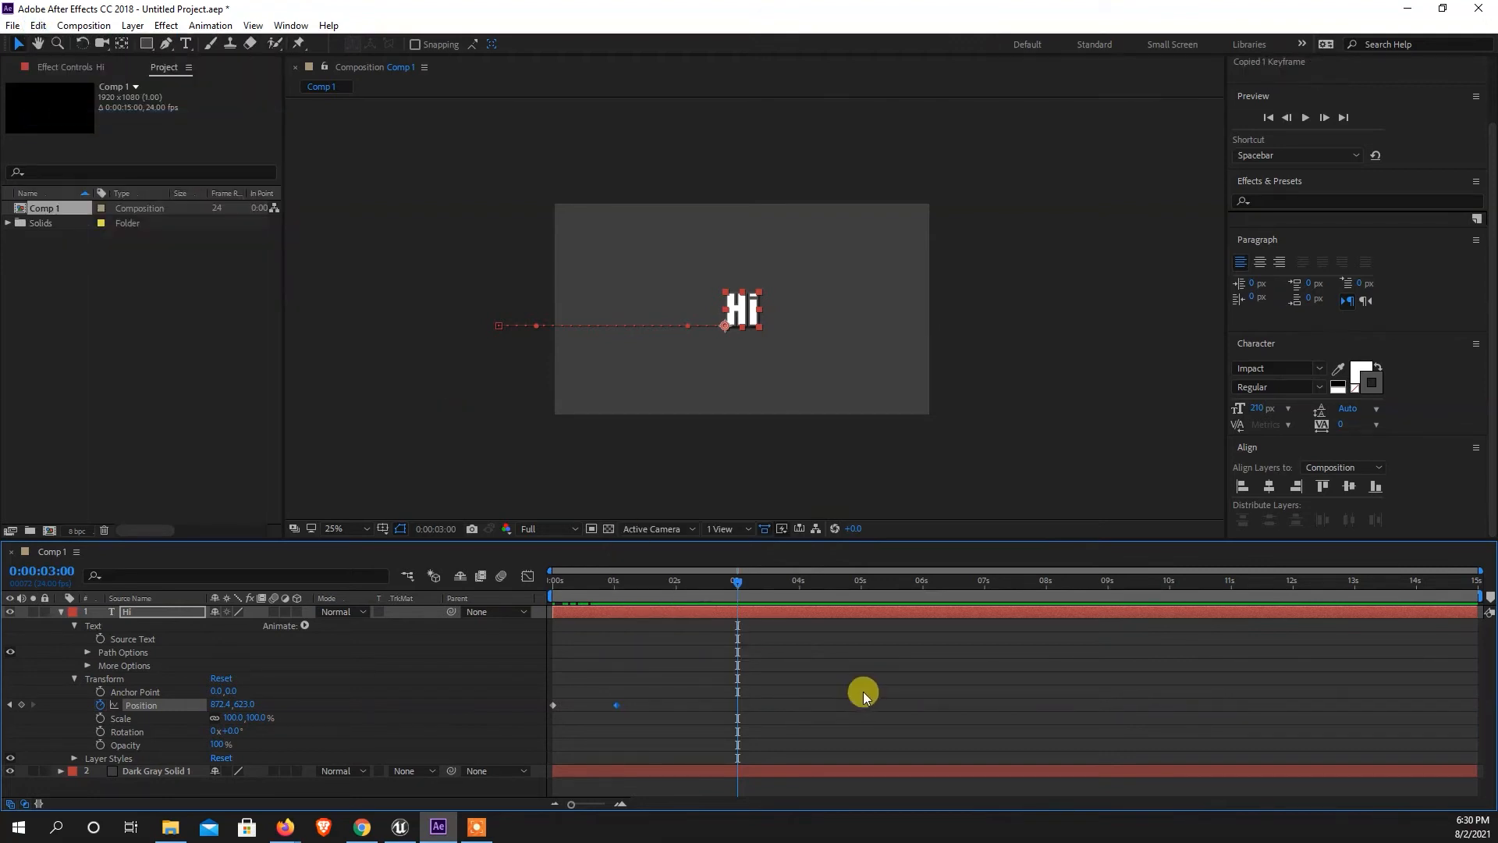
Paste the copied keyframe into the "Hi" layer's Position property at 0:00:03:00 and undo the paste.
left_click(738, 705)
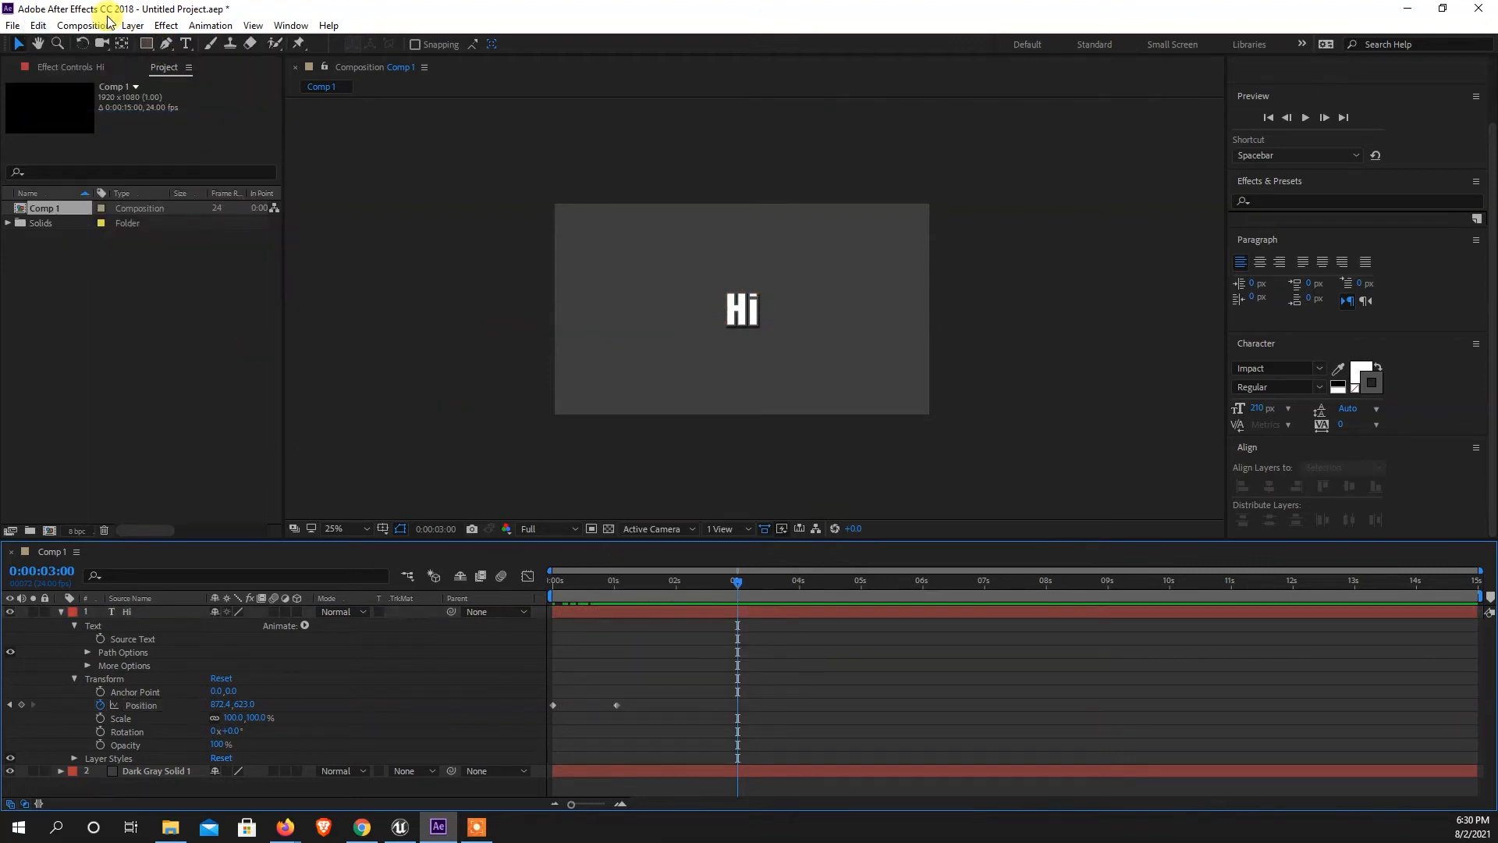
left_click(38, 25)
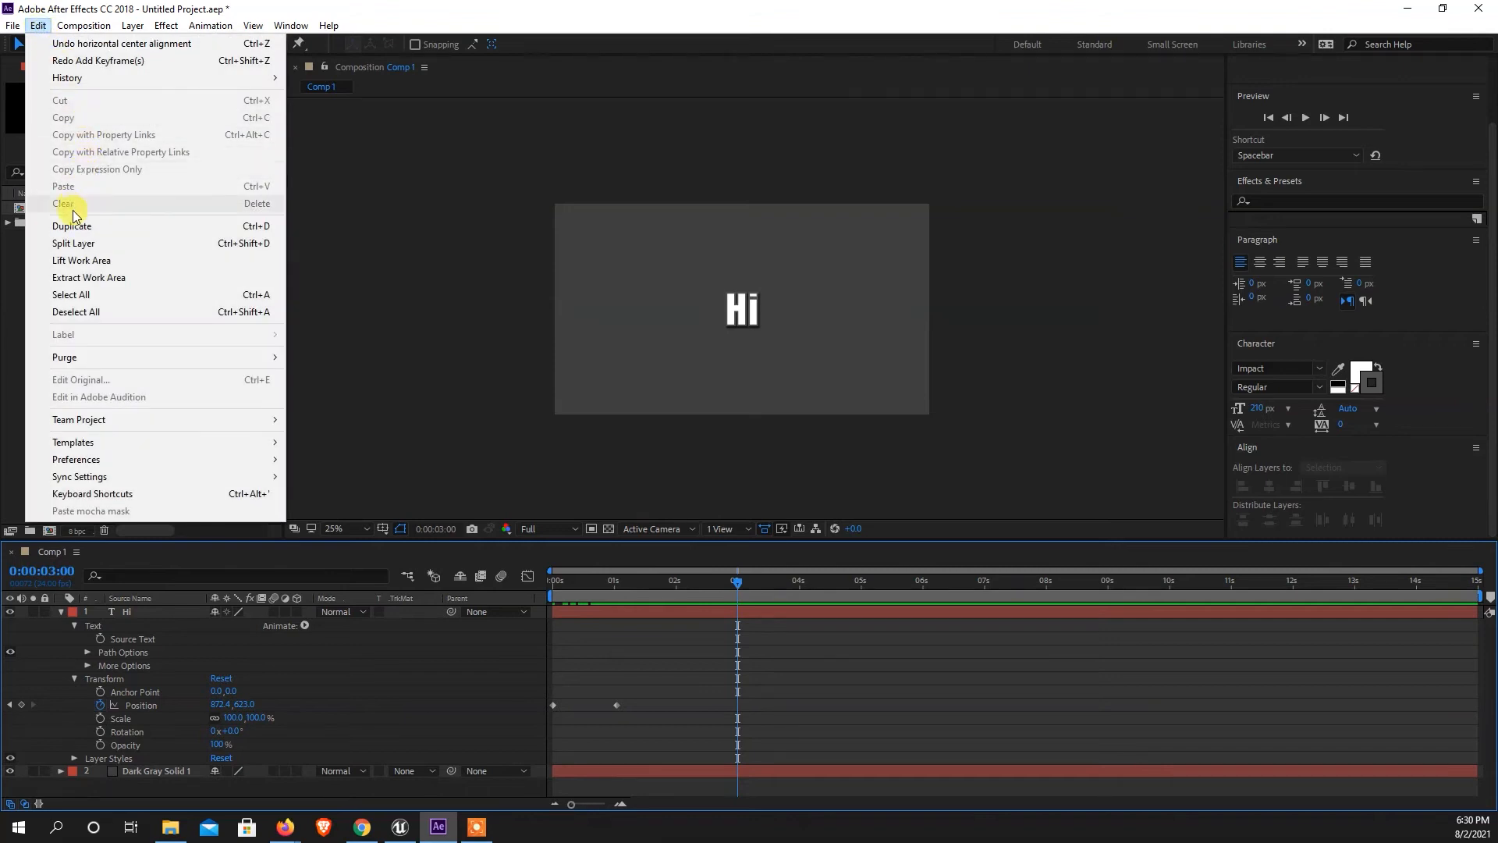
left_click(144, 705)
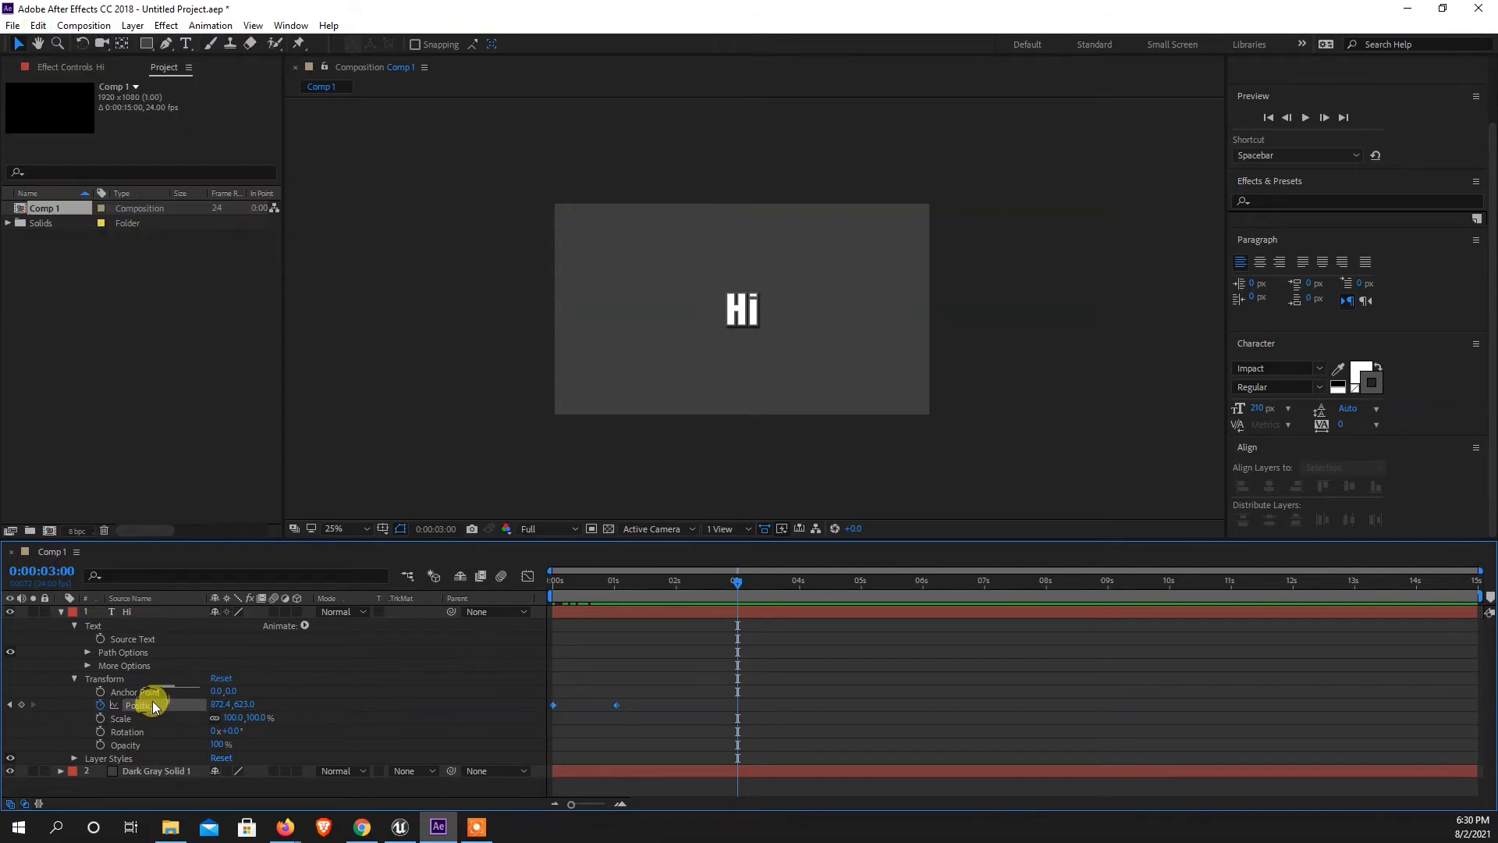
left_click(145, 704)
left_click(38, 25)
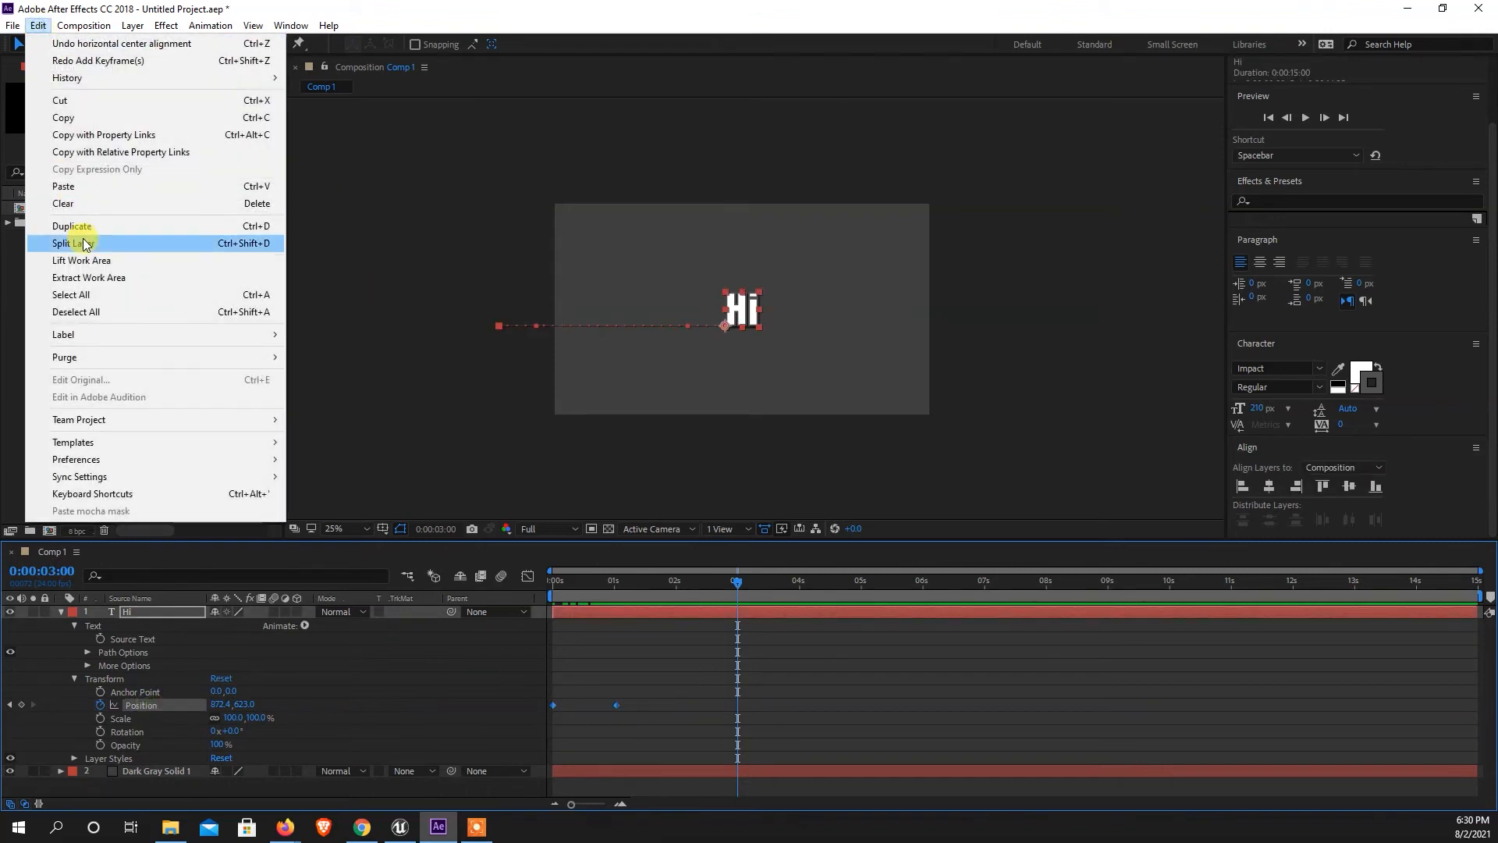
left_click(85, 191)
left_click_drag(738, 587, 656, 611)
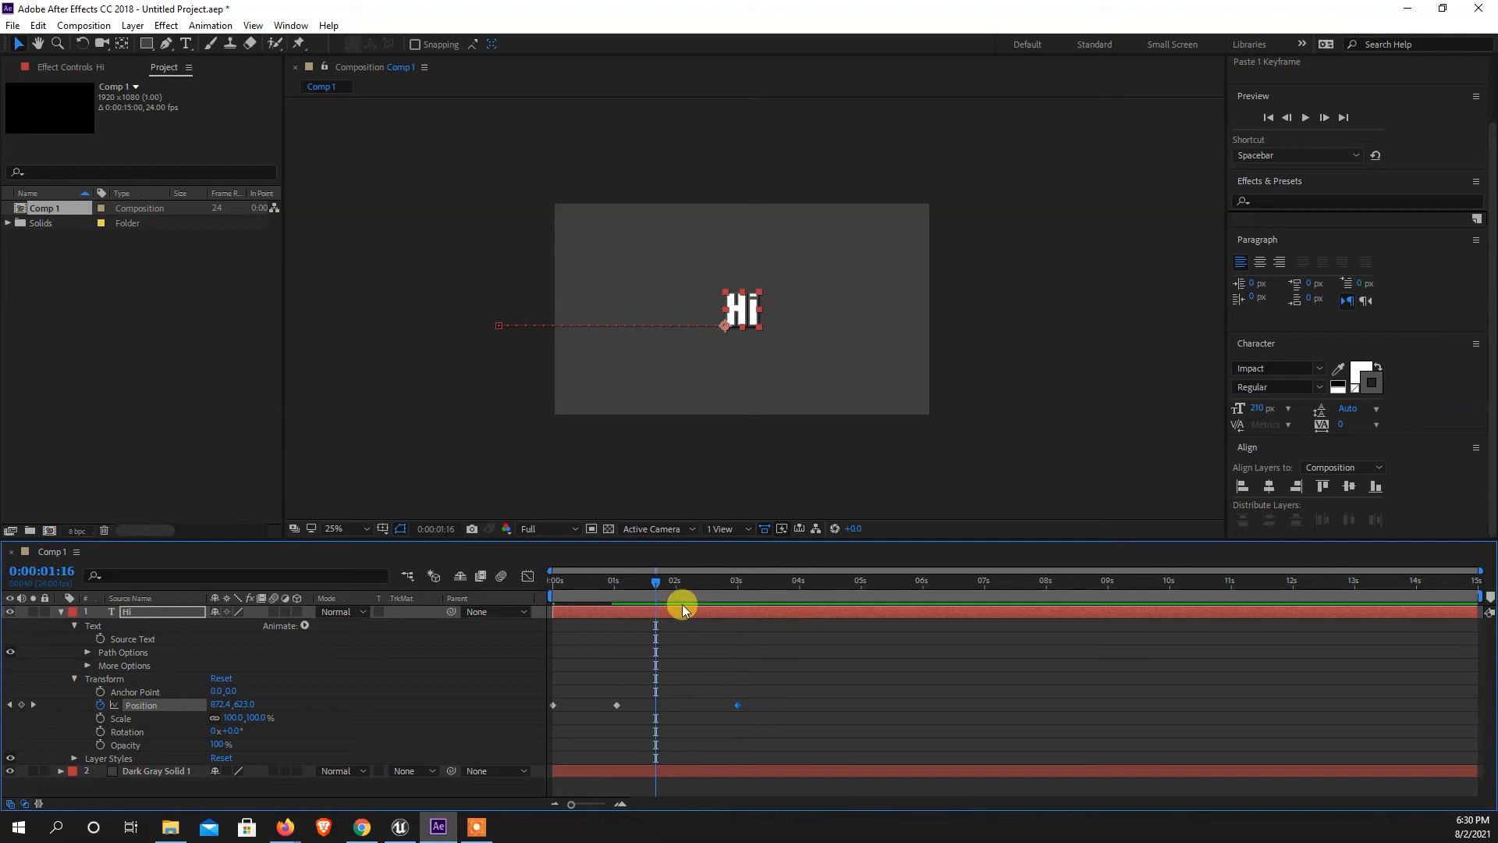
key("ctrl+z")
key("ctrl+z")
Add a Position keyframe at 0:00:03:00 that holds the "Hi" layer at its centered position.
left_click_drag(636, 669, 611, 720)
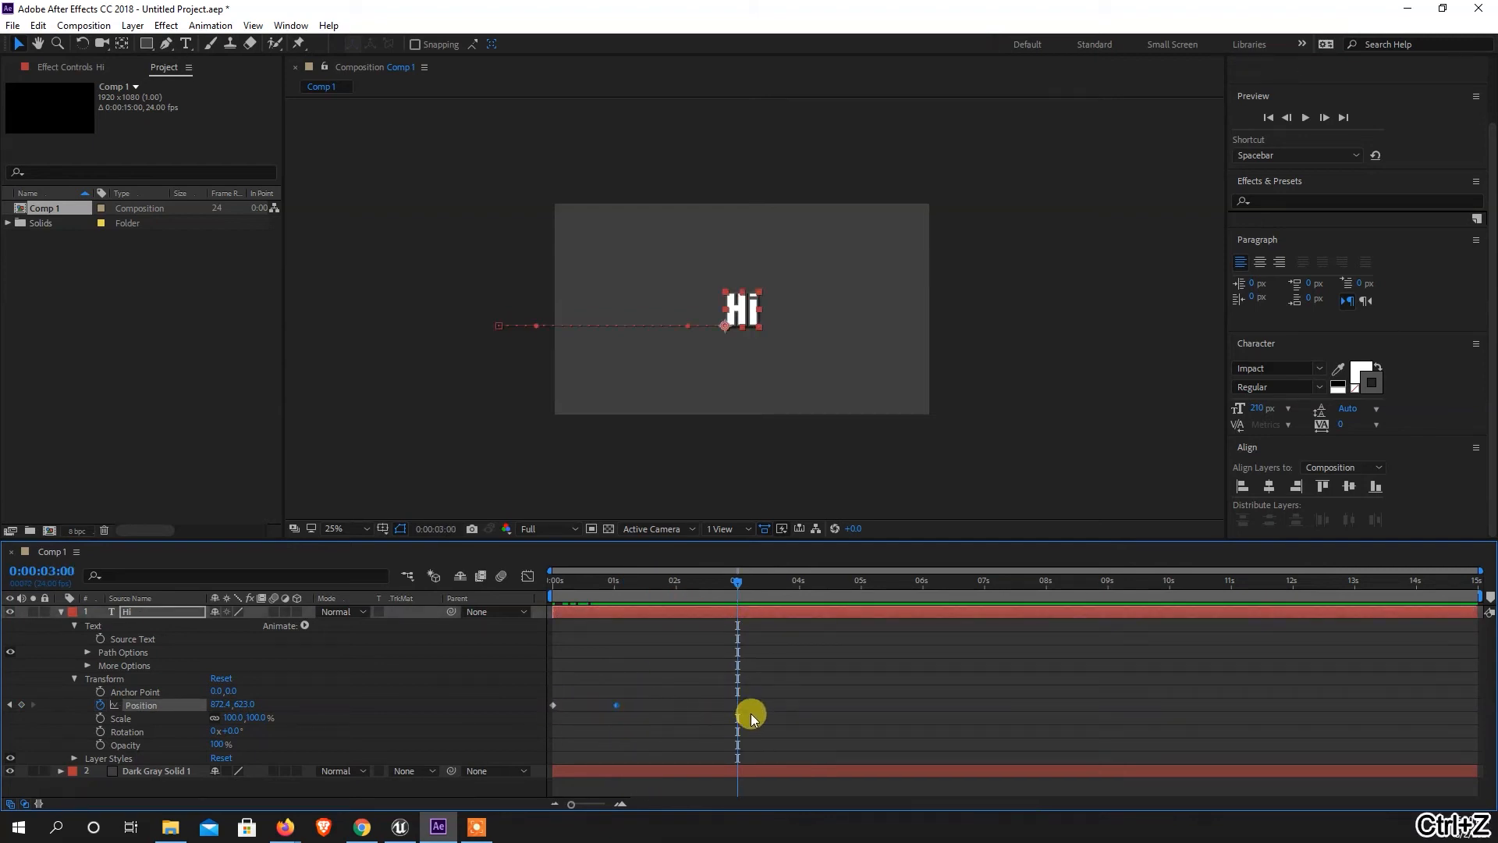
left_click(22, 705)
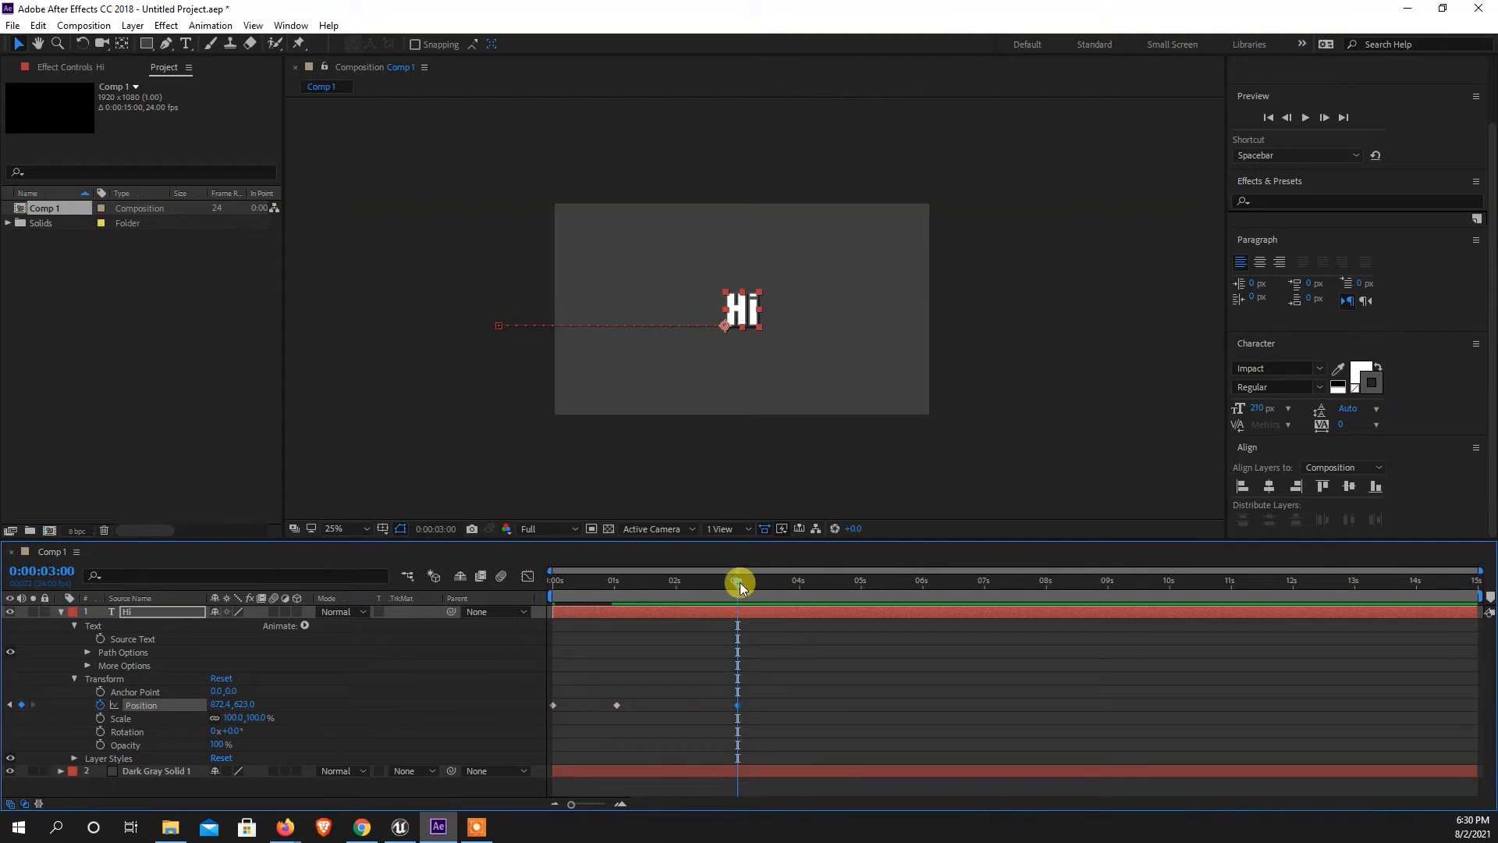
Nudge the "Hi" layer out past the right edge of the frame at 0:00:04:00, to position about 1952.4, 623.0.
left_click_drag(736, 586, 803, 634)
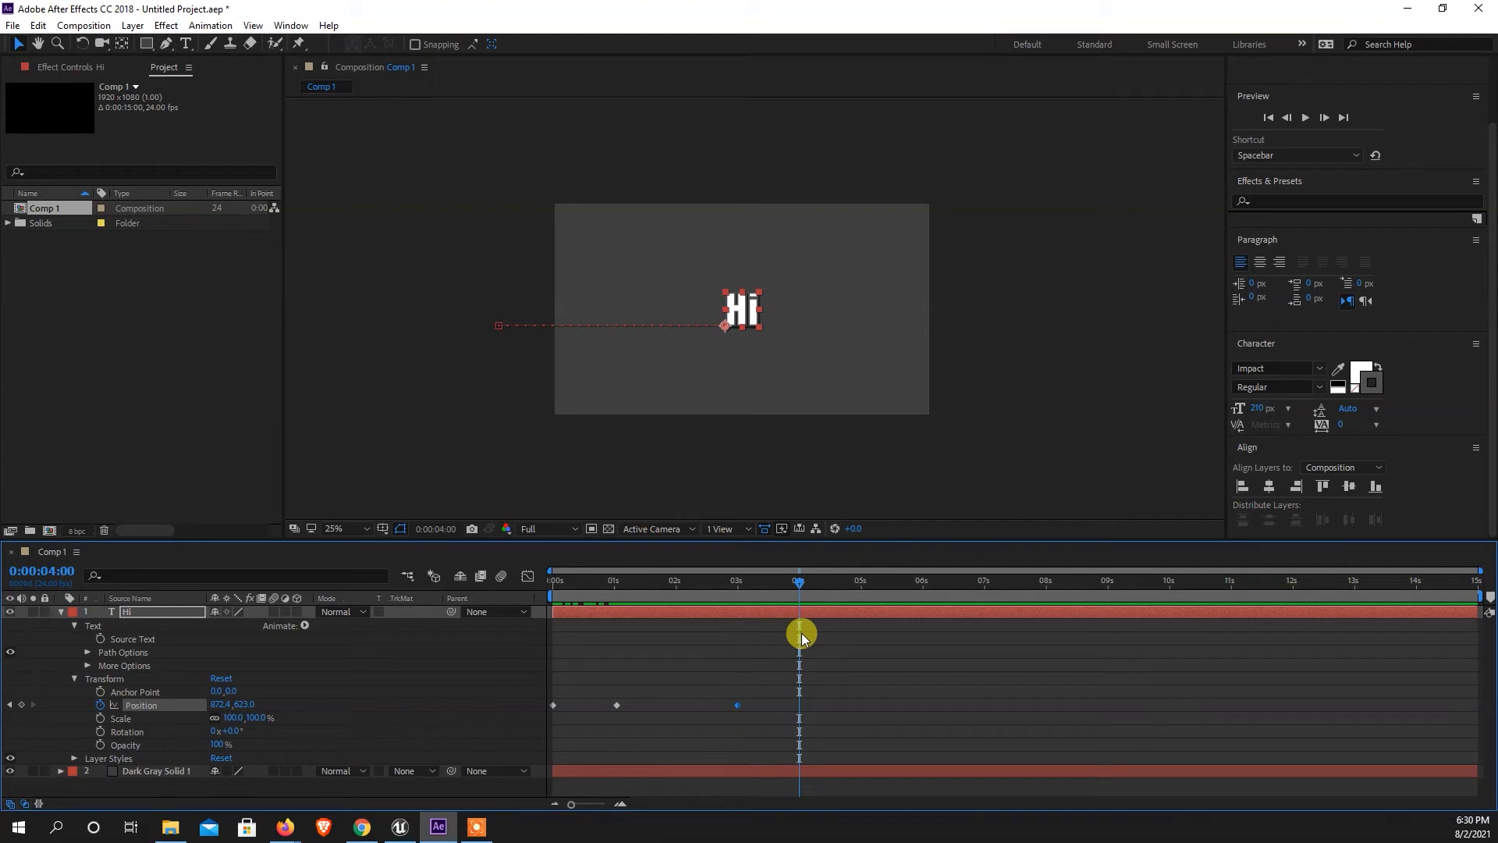
key("shift+Right")
key("shift+Right")
key("shift+Right")
key("shift+Right")
key("shift+Right")
key("shift+Right")
key("shift+Right")
key("shift+Right")
key("shift+Right")
key("shift+Right")
key("shift+Right")
key("shift+Right")
key("shift+Right")
key("shift+Right")
key("shift+Right")
key("shift+Right")
key("shift+Right")
key("shift+Right")
key("shift+Right")
key("shift+Right")
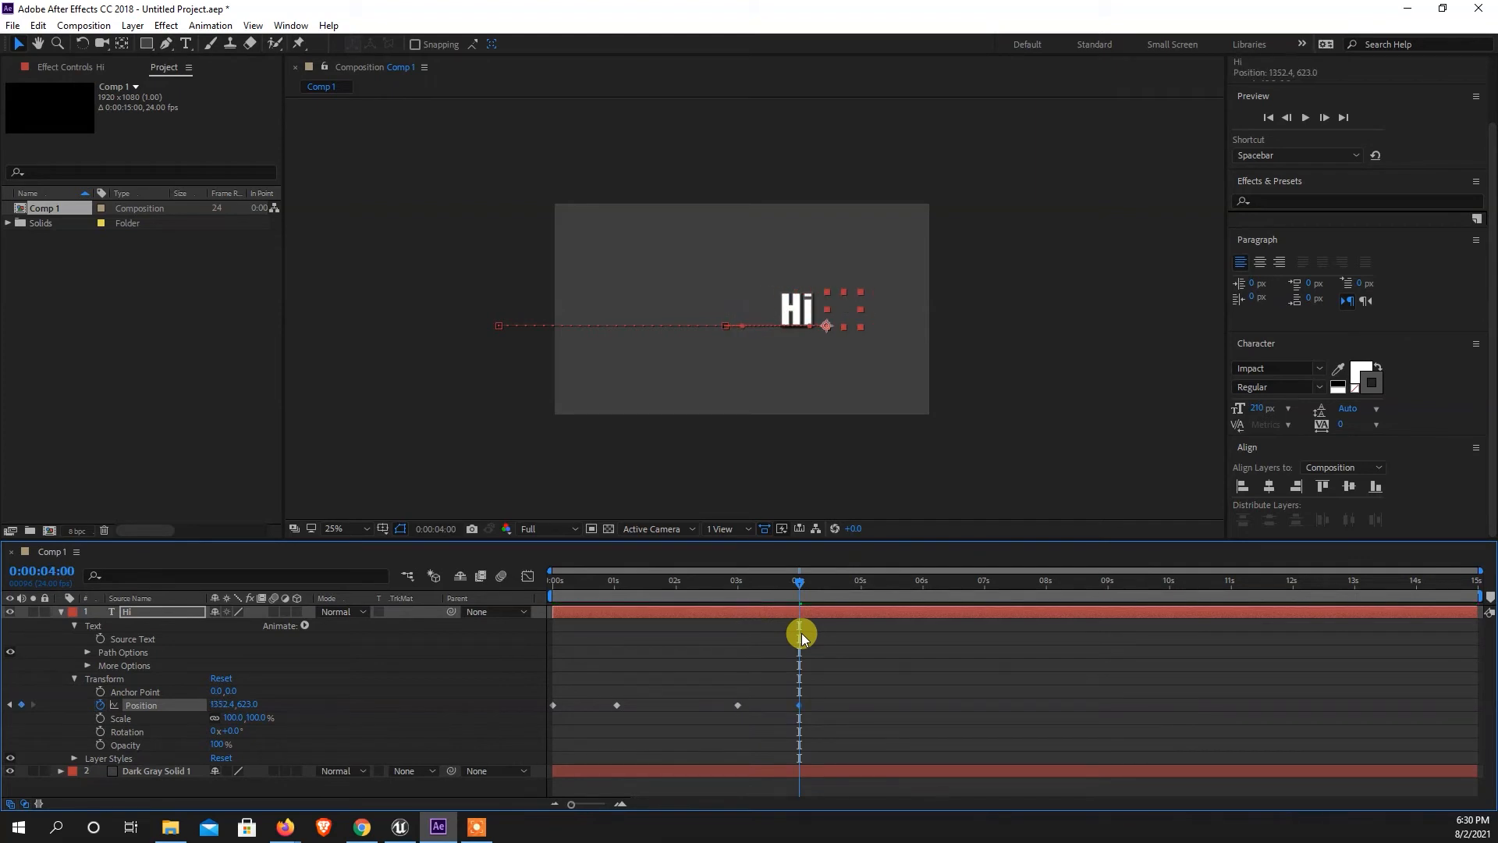
key("shift+Right")
key("shift+Right")
key("shift+Right")
key("shift+Right")
key("shift+Right")
key("shift+Right")
key("shift+Right")
key("shift+Right")
key("shift+Right")
key("shift+Right")
key("shift+Right")
key("shift+Right")
key("shift+Right")
key("shift+Right")
key("shift+Right")
key("shift+Right")
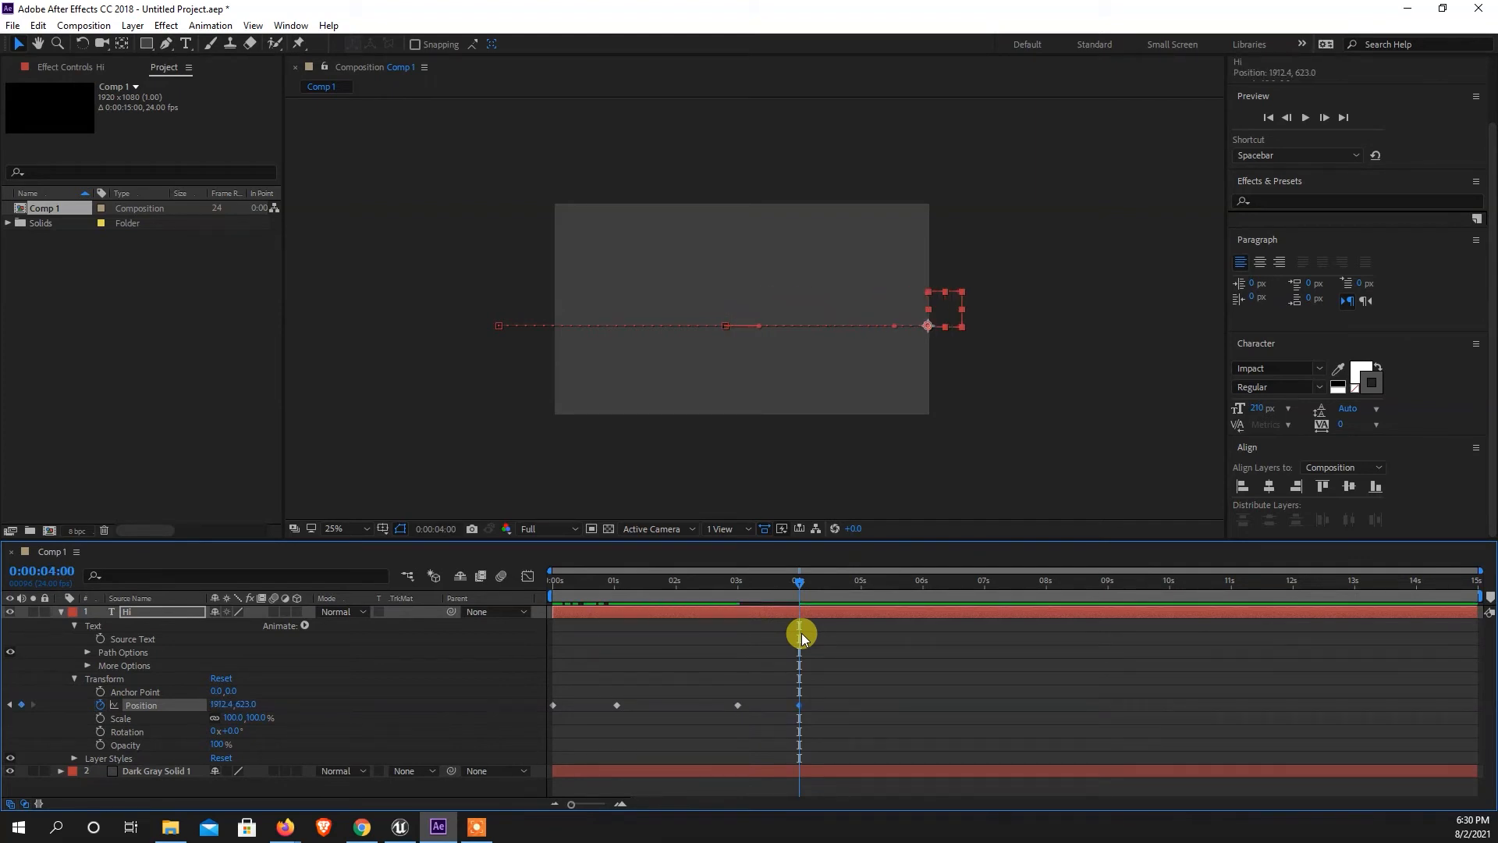
key("shift+Right")
key("shift+Right")
key("shift+Right")
key("shift+Right")
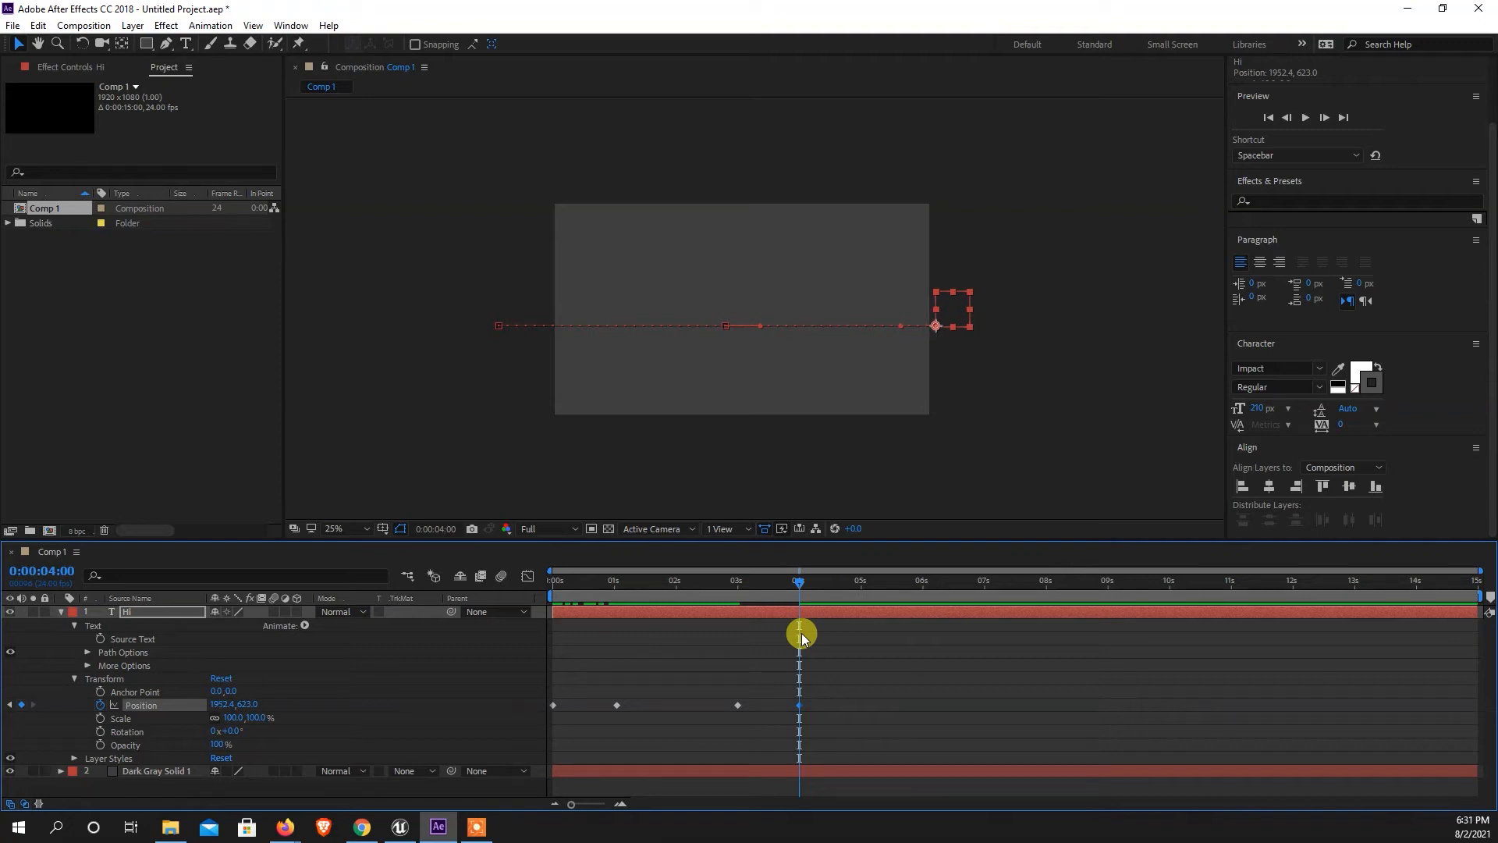
Preview the "Hi" layer's slide-in and slide-out animation and scrub back to the start of the timeline.
left_click_drag(794, 584, 694, 593)
key("space")
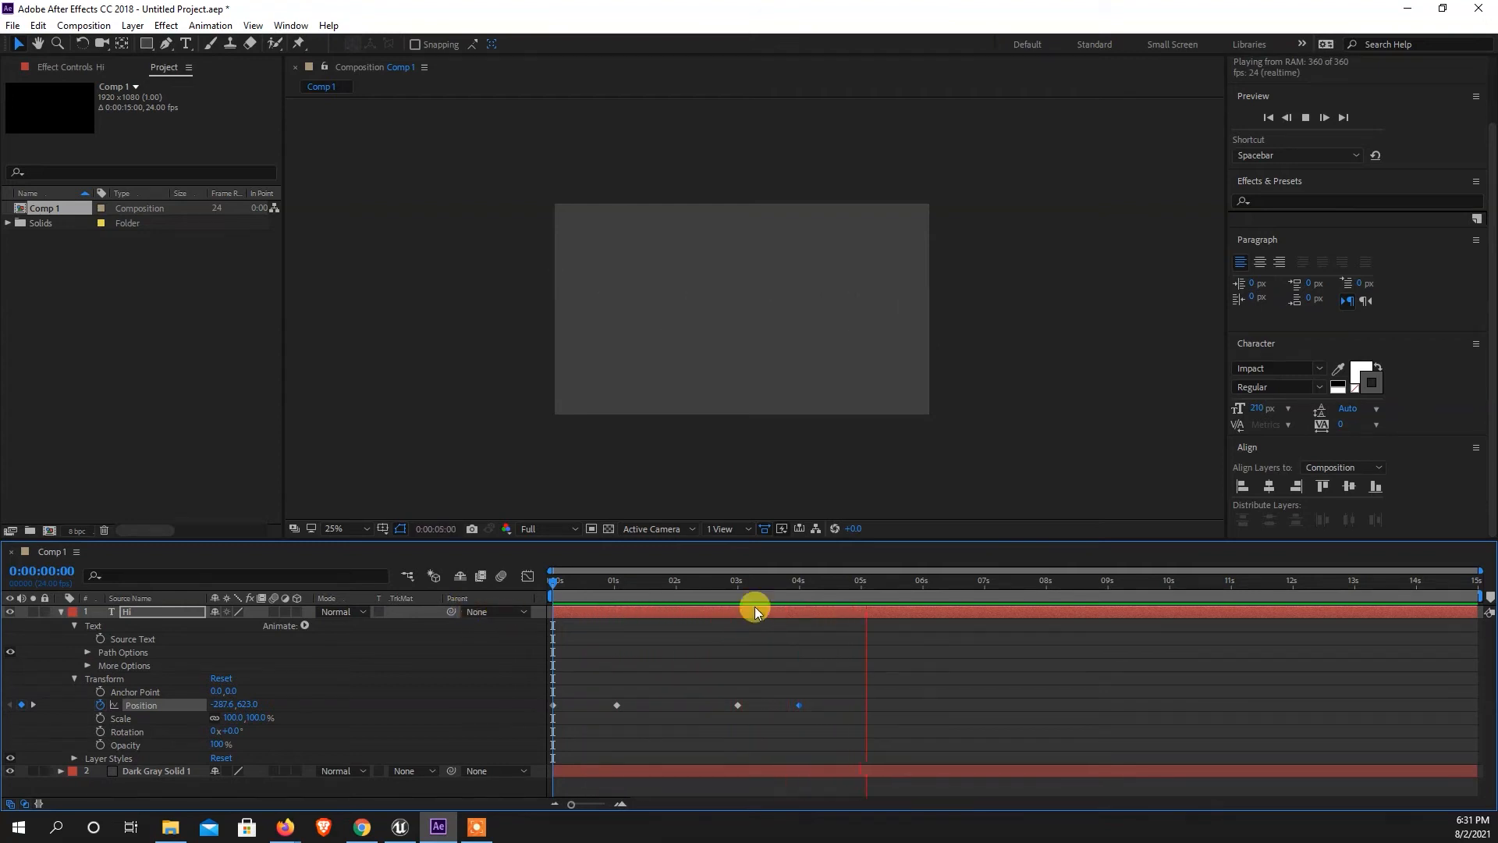
left_click_drag(751, 587, 639, 631)
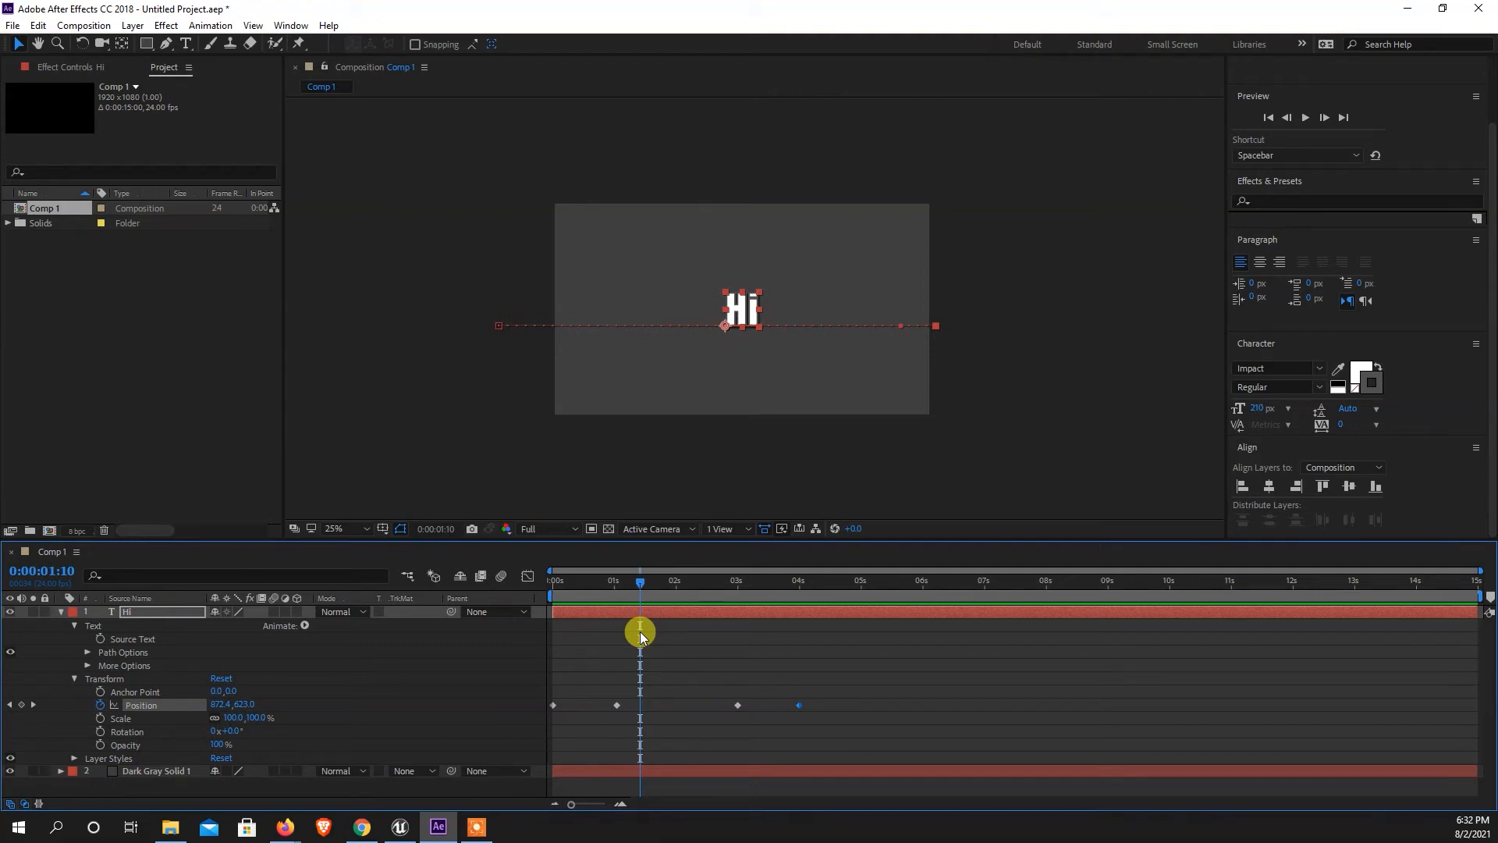
left_click_drag(643, 582, 512, 639)
Examine the Keyframe Assistant easing options for the Position keyframe at 0:00:04:00, close them and select the first two Position keyframes.
left_click_drag(875, 683, 547, 731)
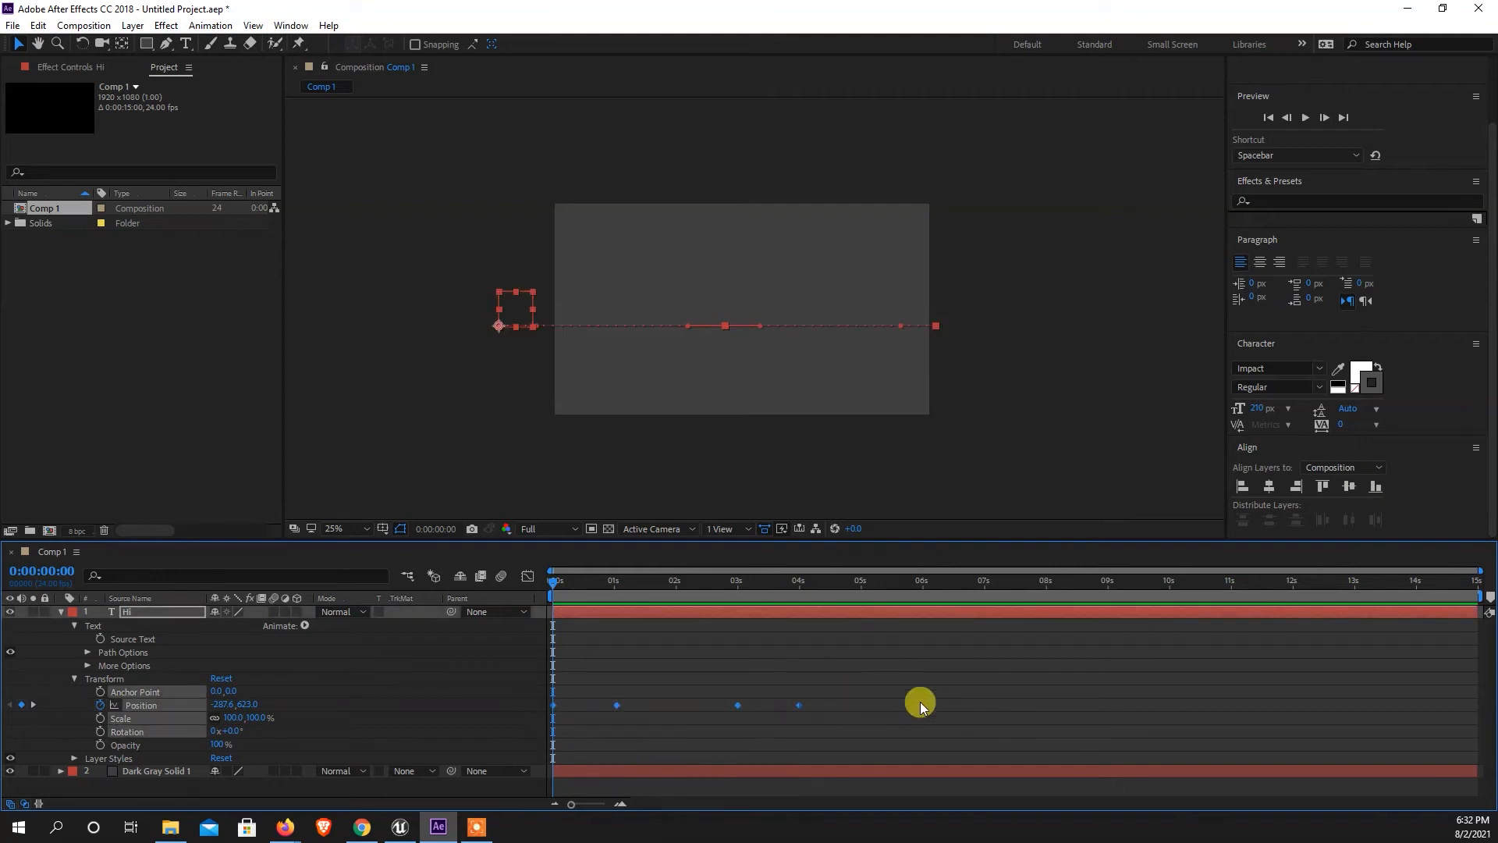
left_click_drag(836, 679, 793, 712)
key("Delete")
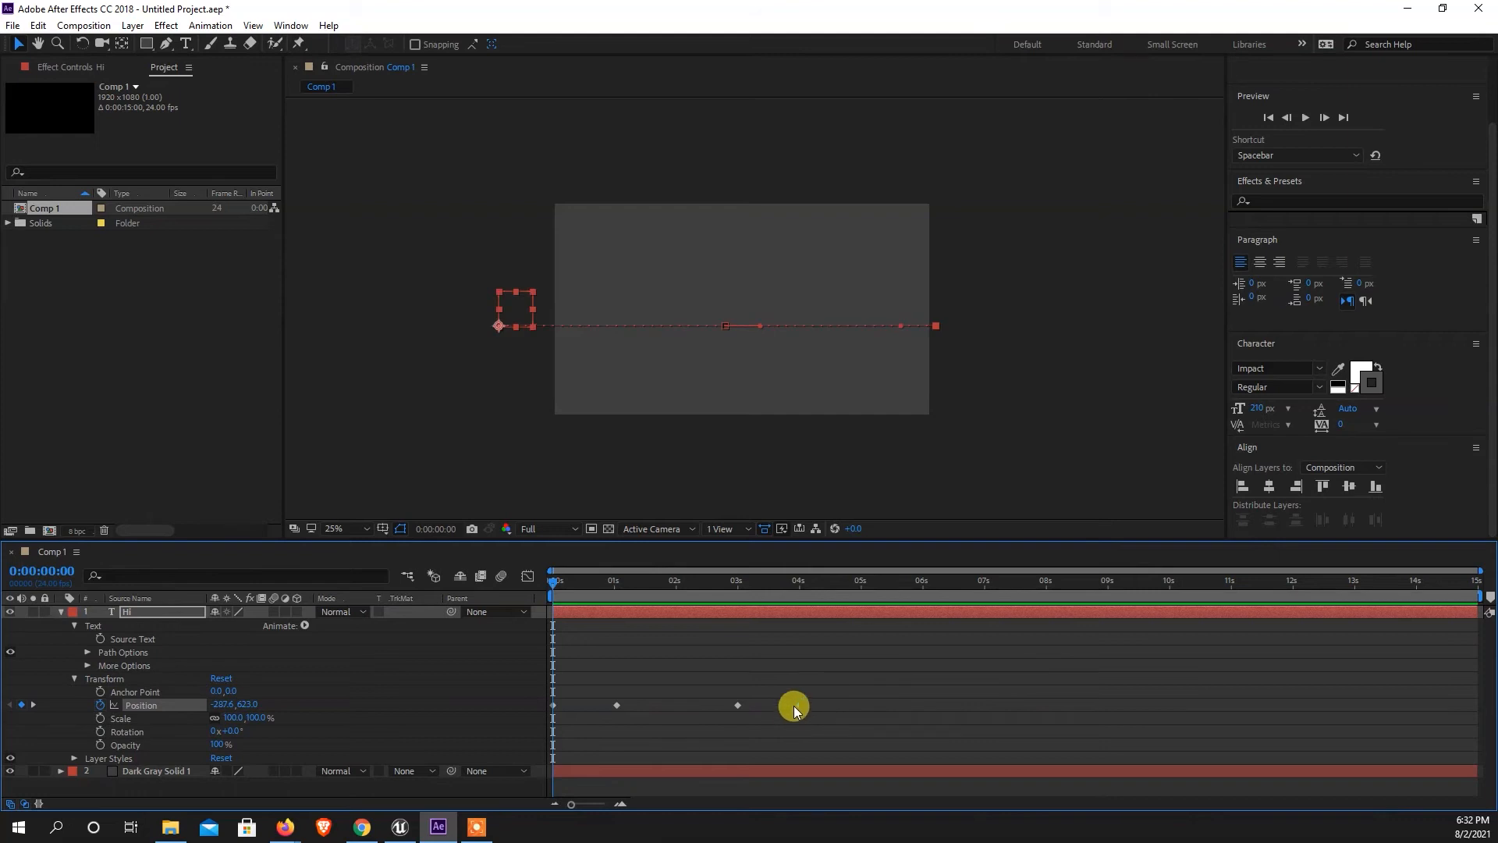
right_click(796, 706)
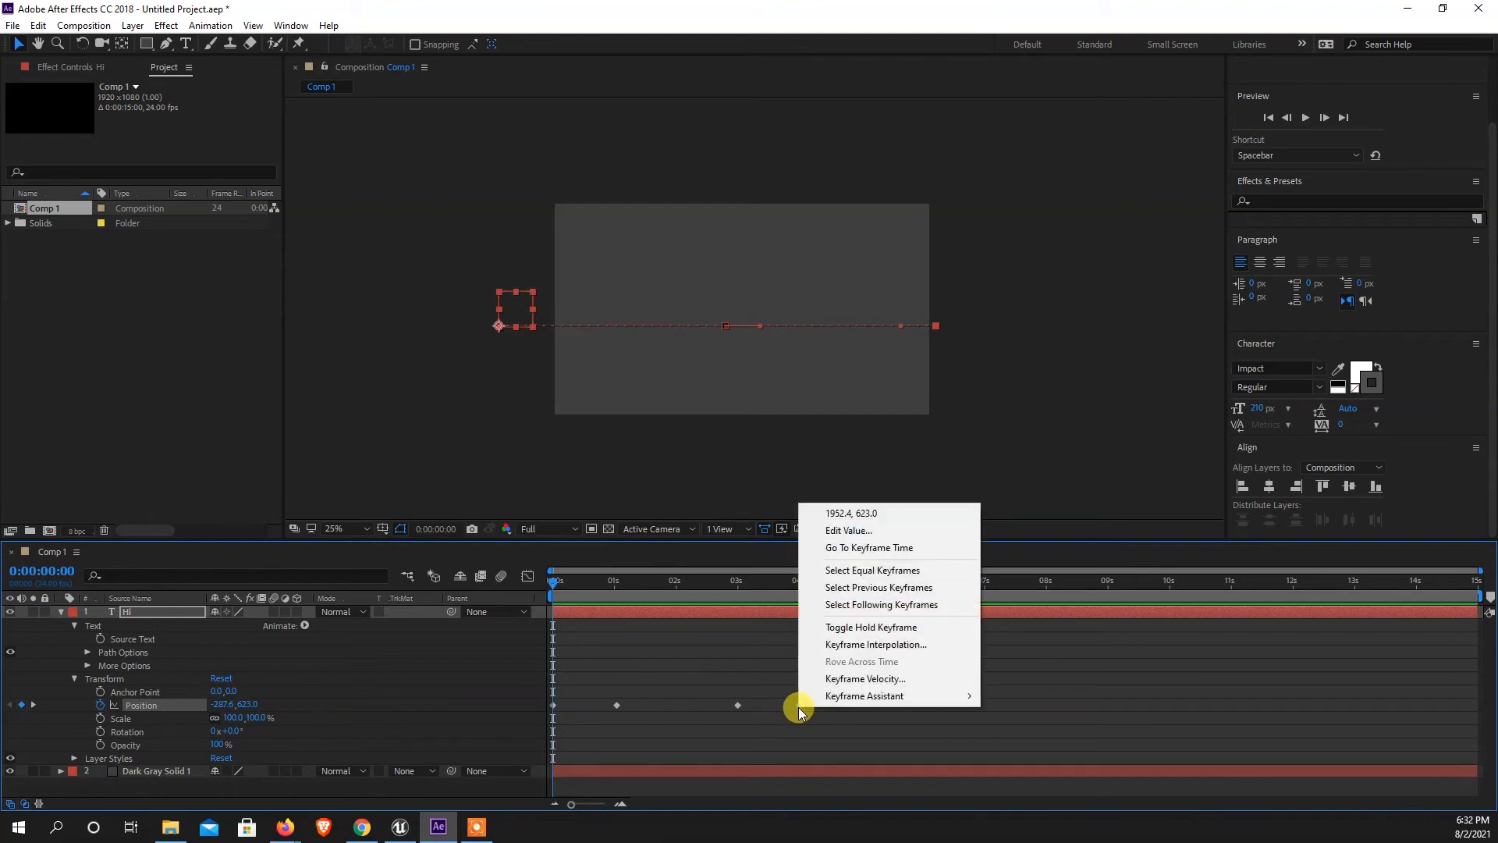
mouse_move(863, 697)
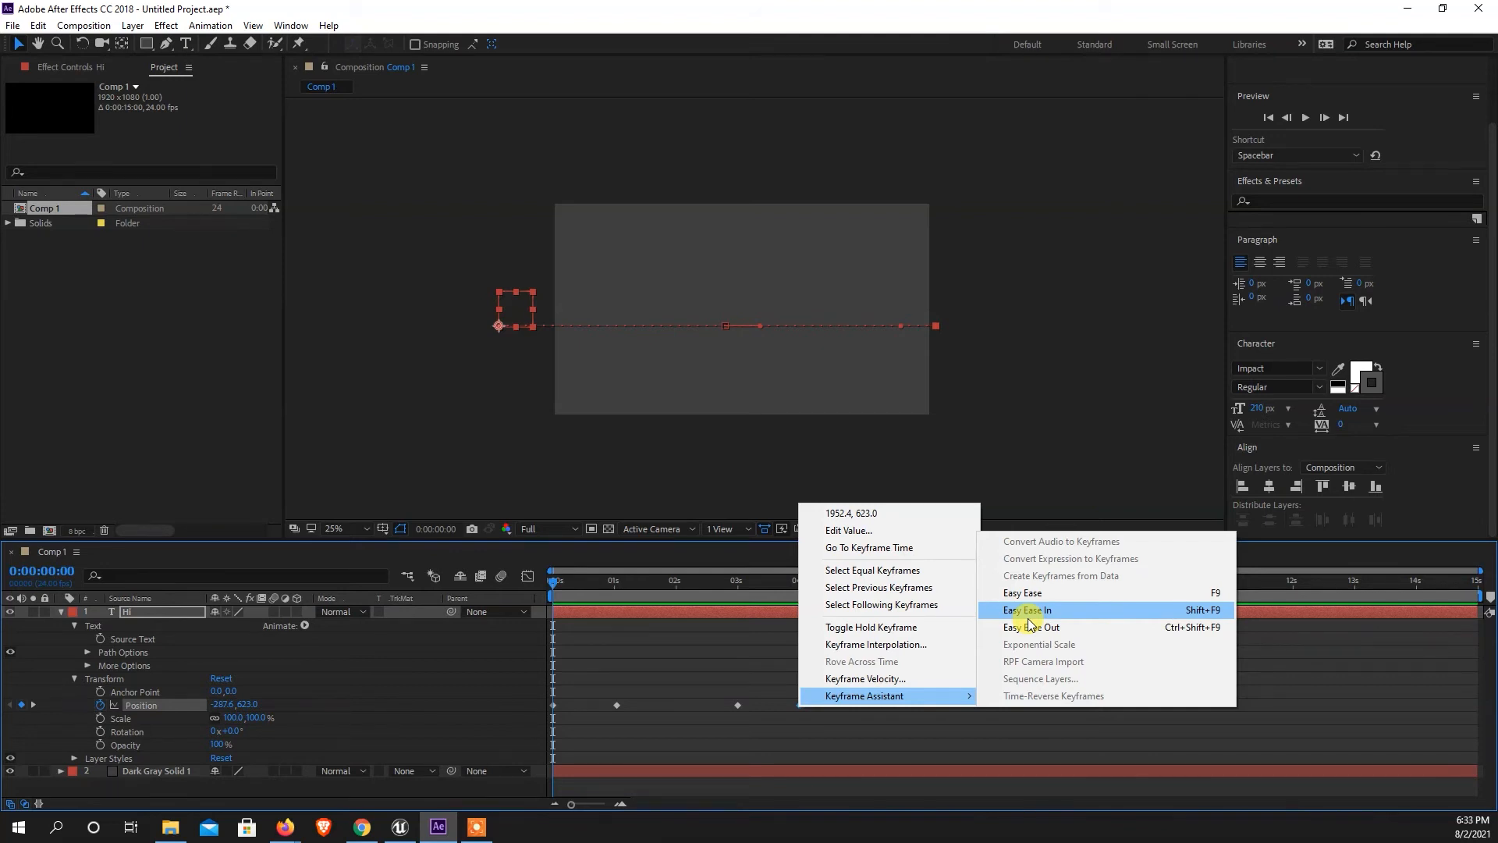
left_click(626, 740)
left_click_drag(638, 679, 531, 725)
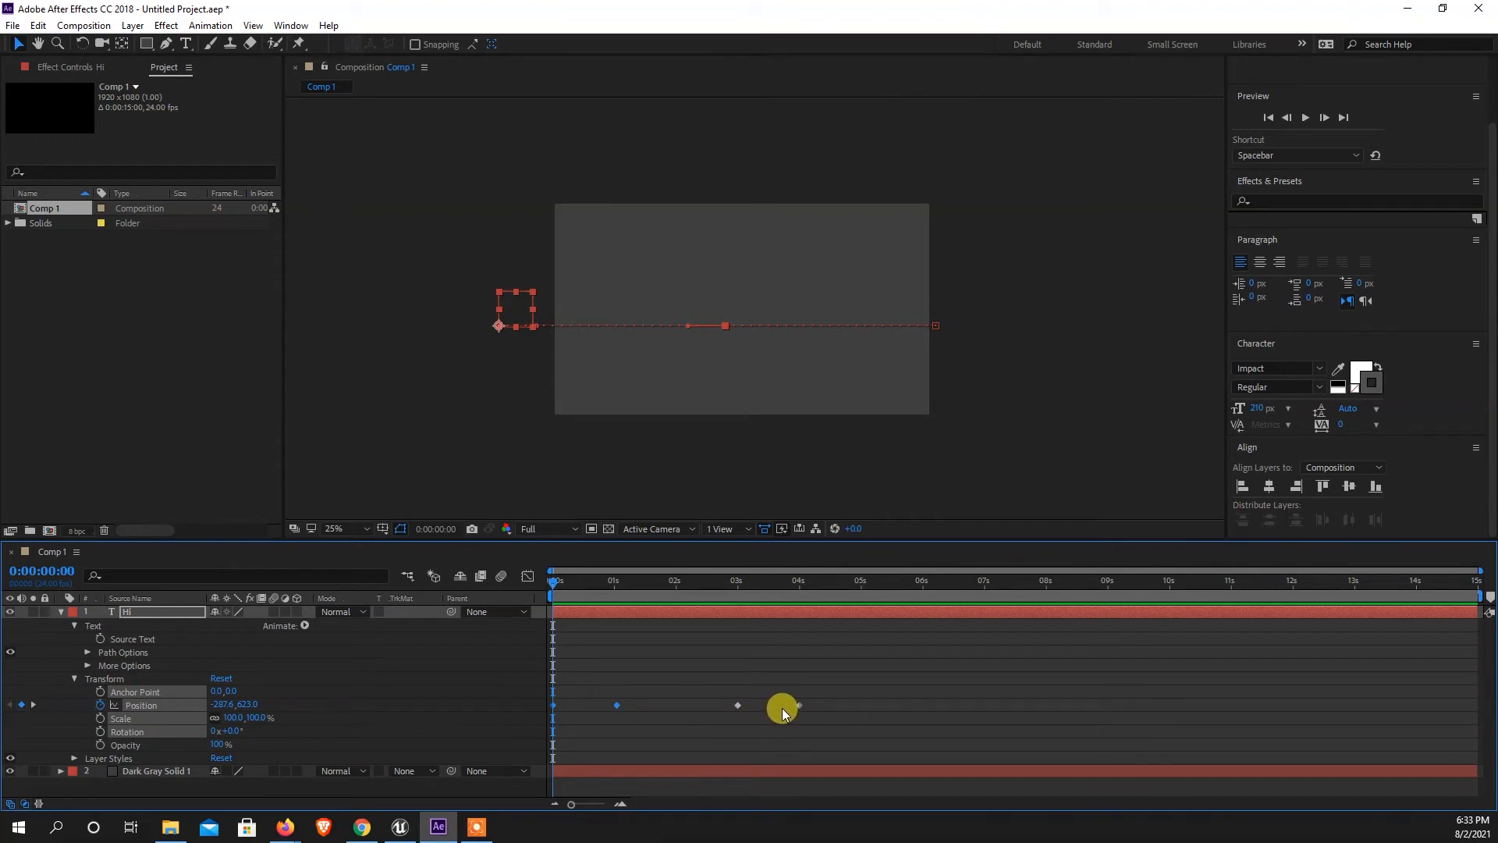
Apply Easy Ease to all four Position keyframes of the "Hi" layer.
left_click_drag(919, 656, 535, 719)
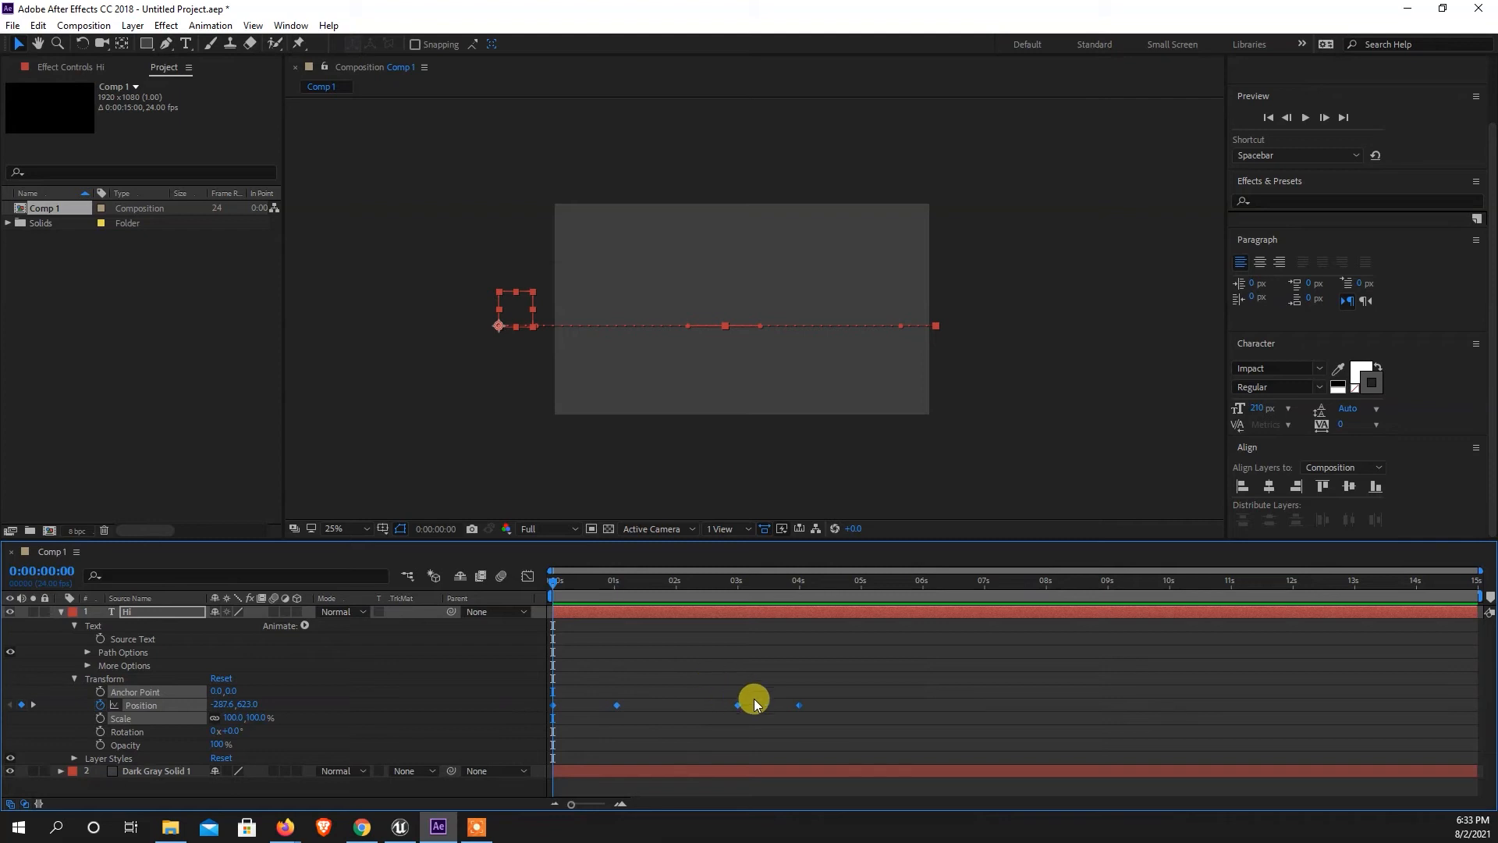
right_click(801, 705)
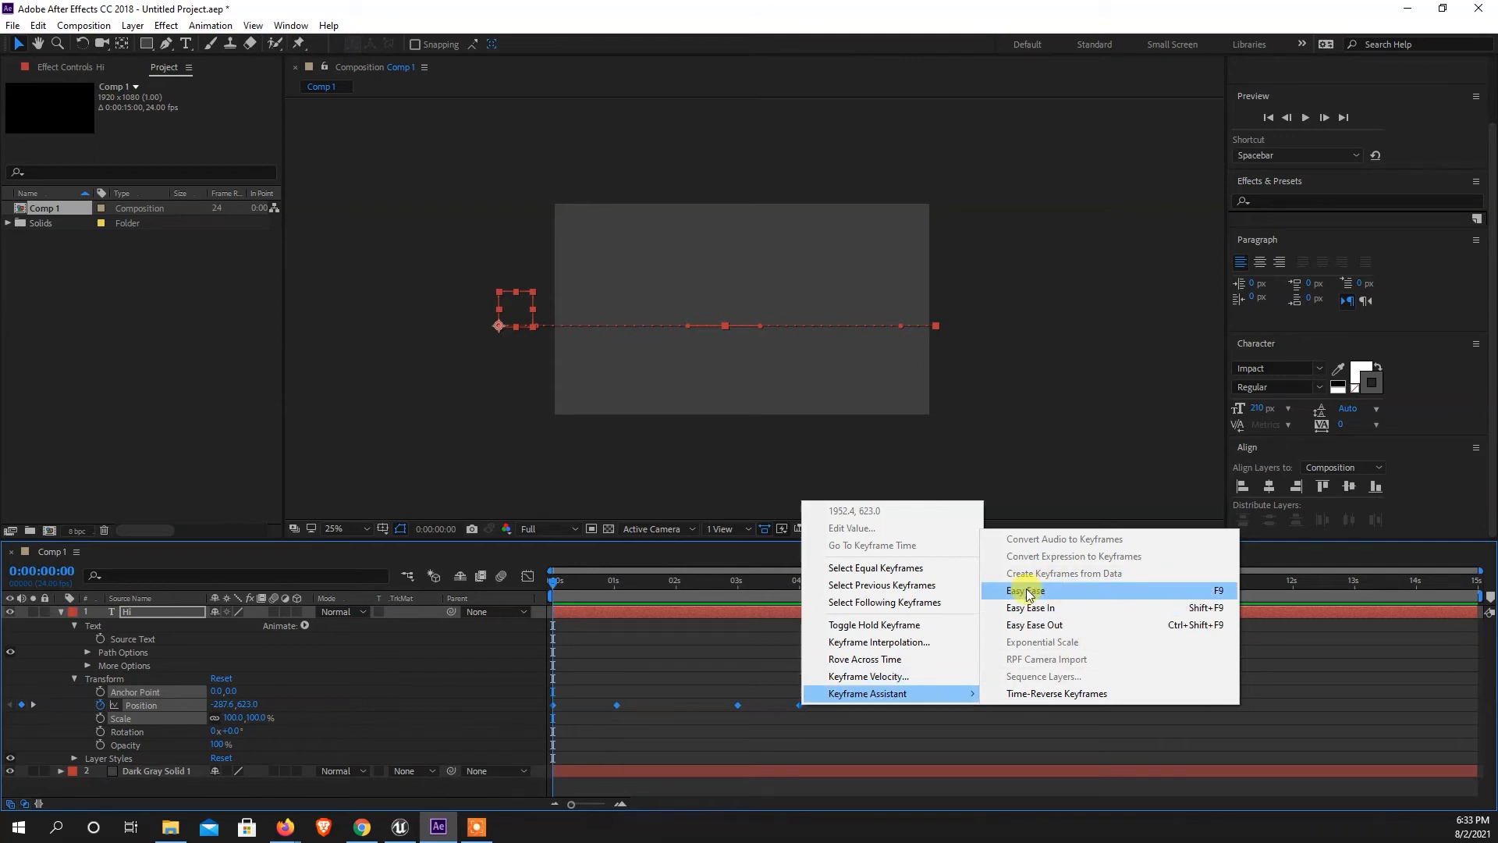
left_click(1216, 590)
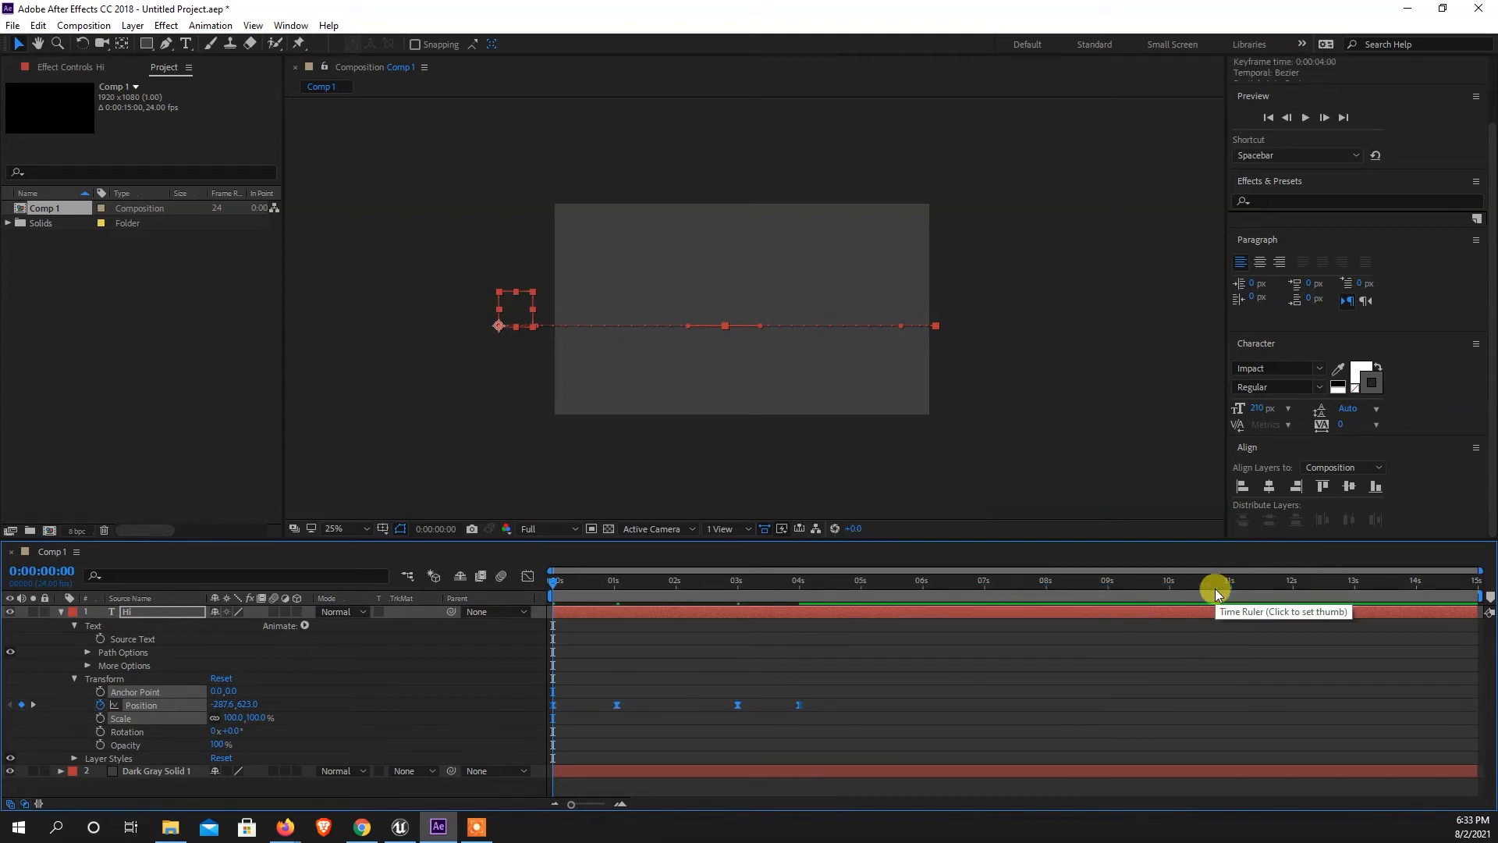
Preview the eased slide-in and slide-out of the "Hi" layer several times and scrub to 0:00:00:06.
key("space")
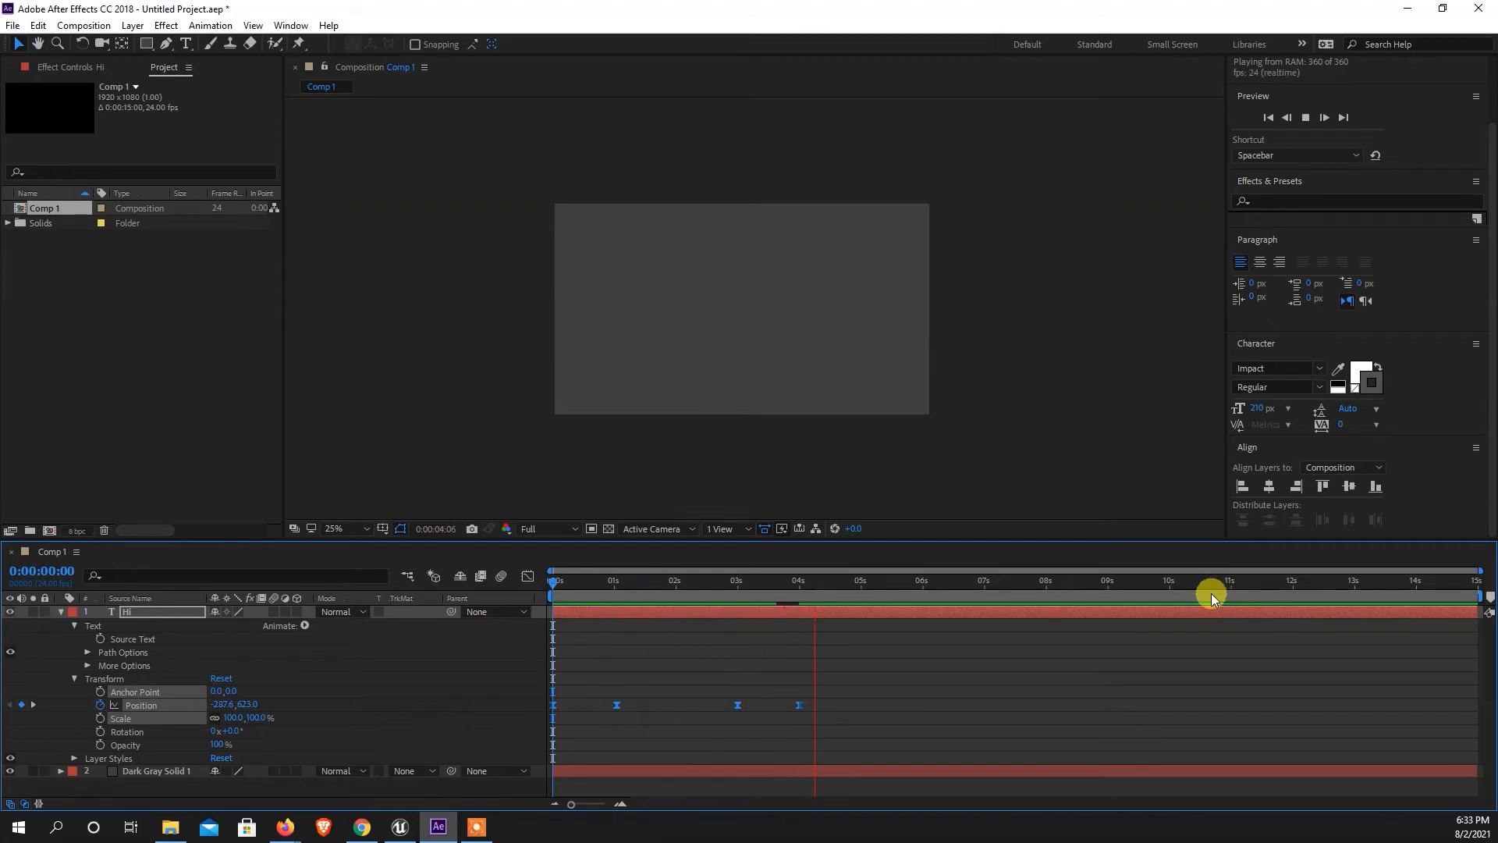
key("space")
left_click_drag(744, 583, 487, 604)
key("space")
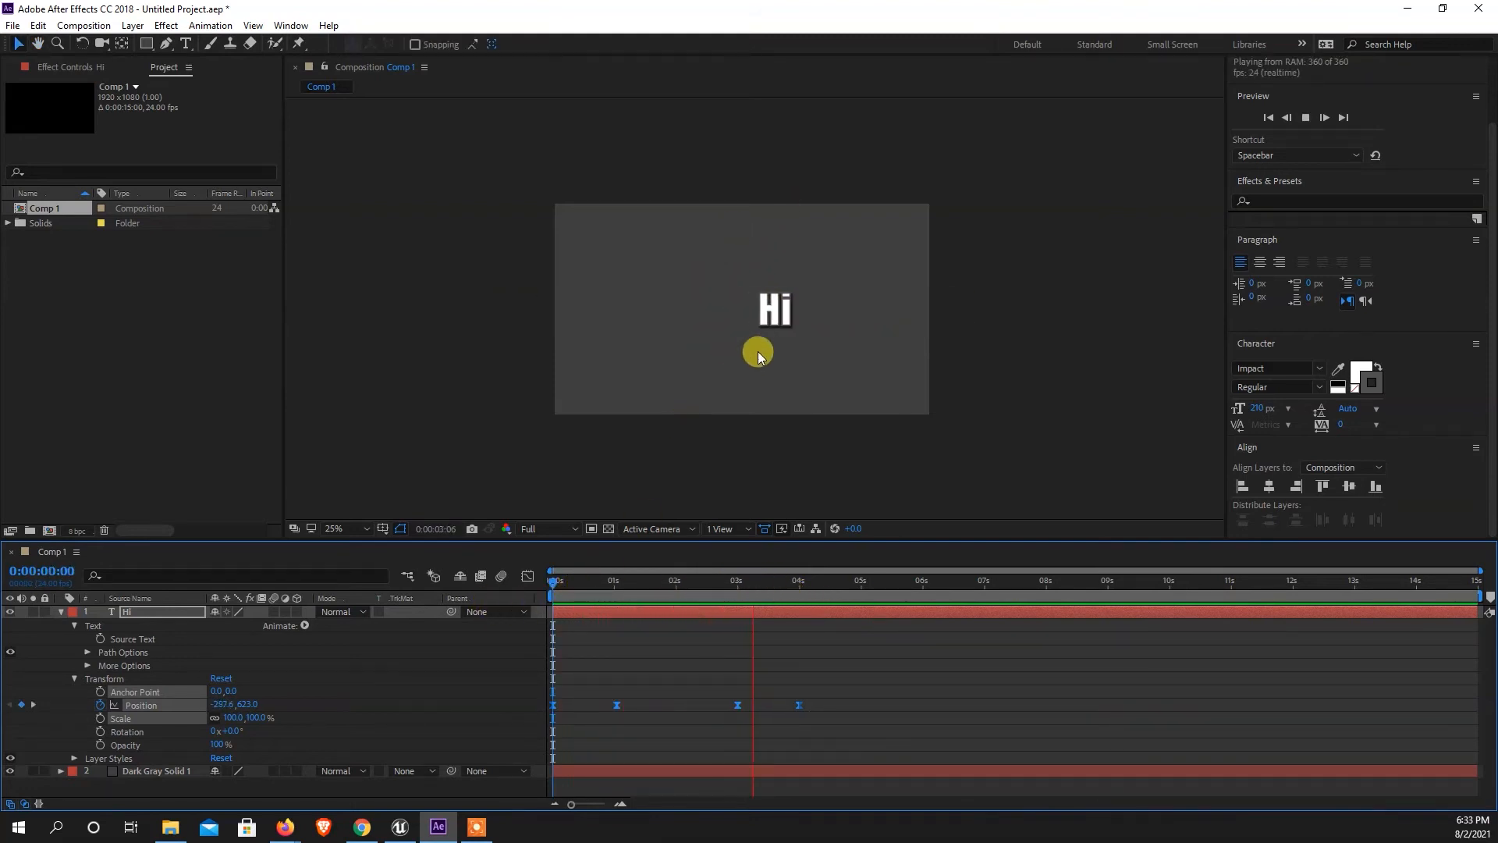
left_click_drag(779, 585, 552, 601)
key("space")
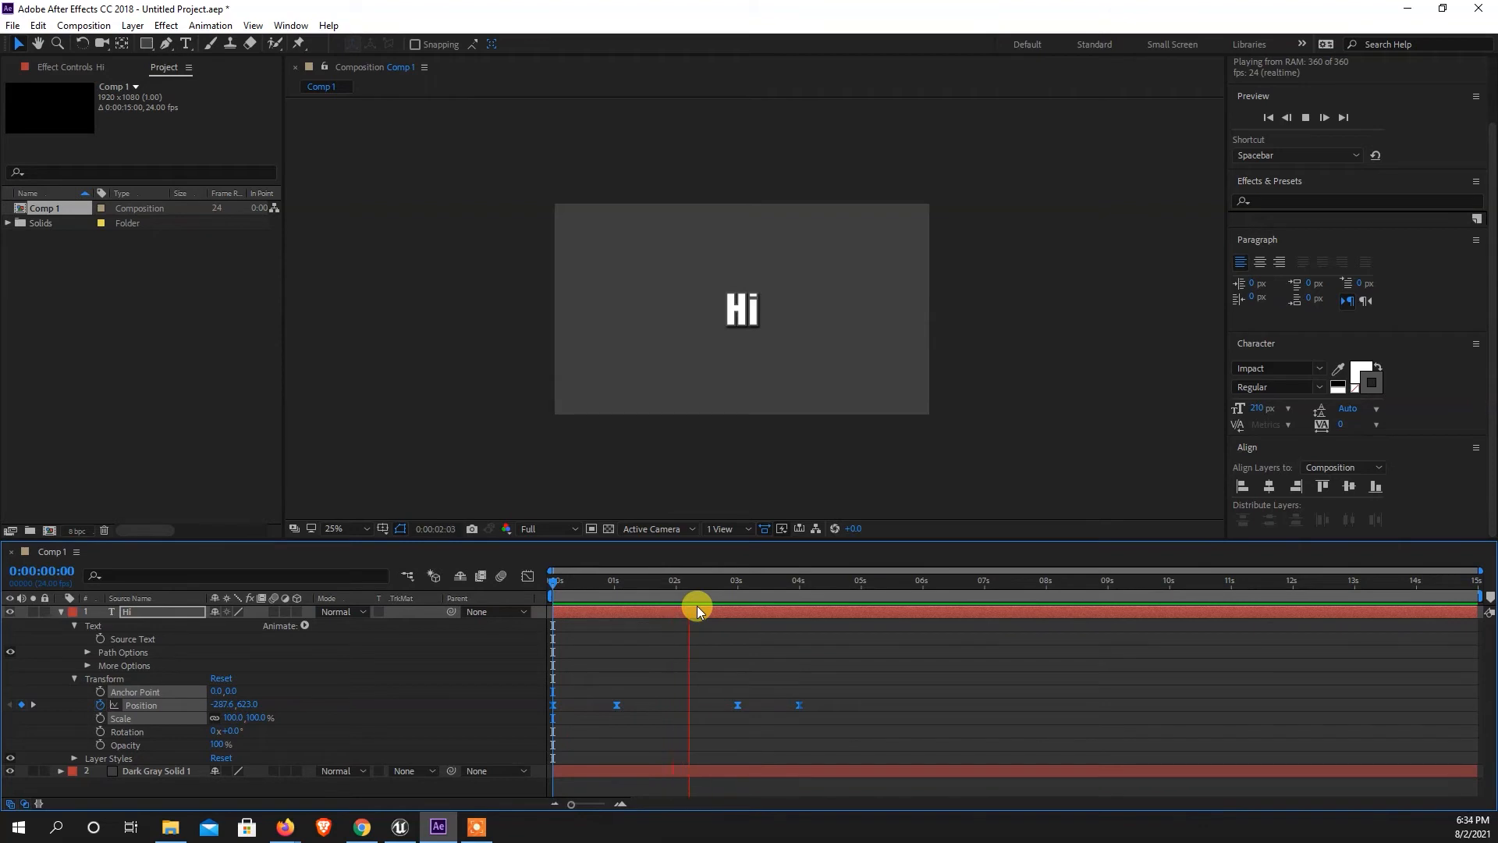
left_click_drag(704, 587, 568, 656)
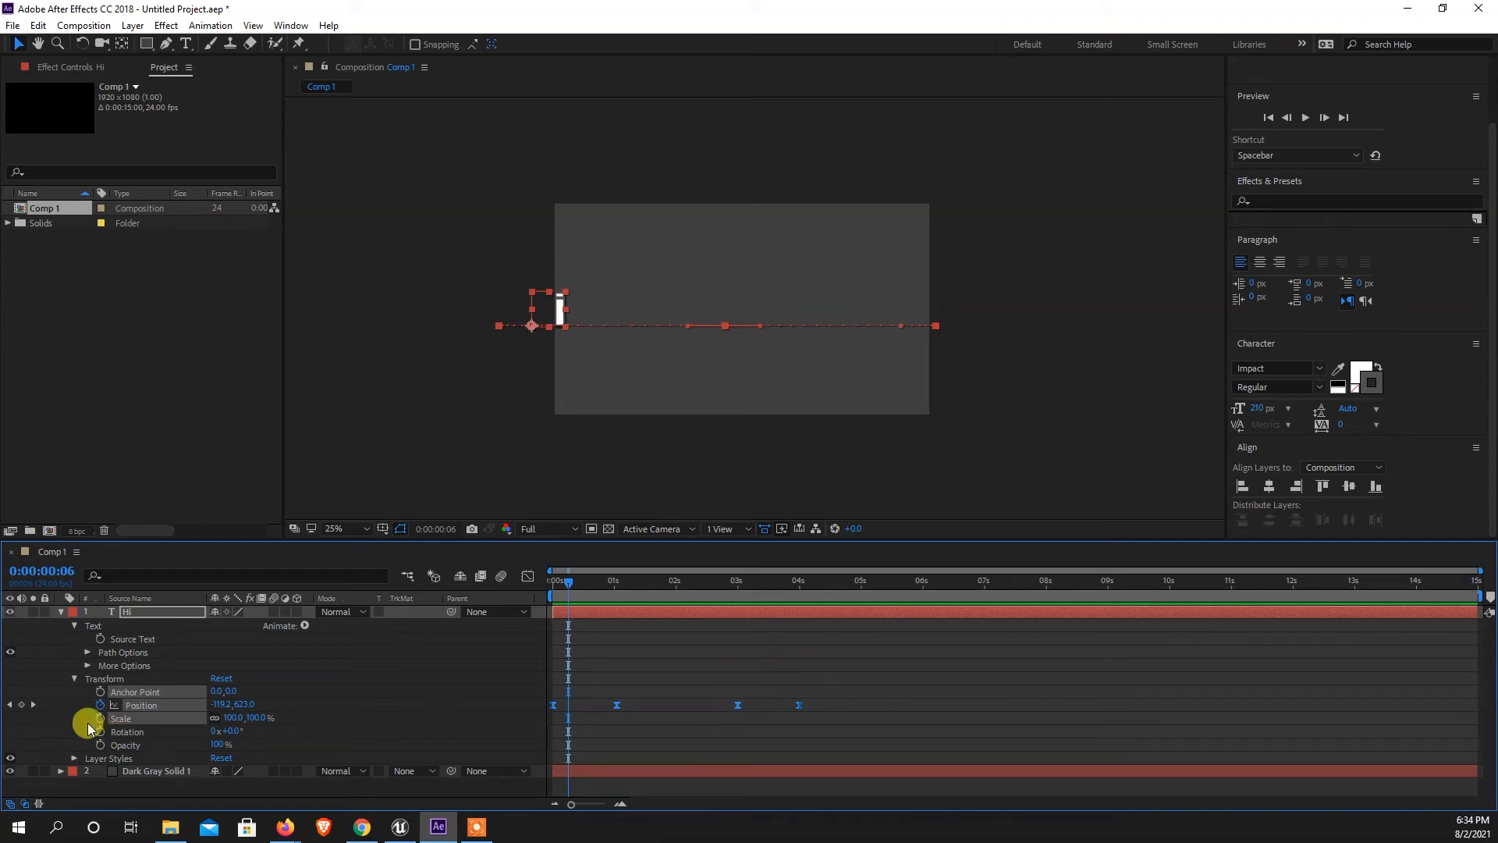
Separate the dimensions of the "Hi" layer's Position property into individual X and Y properties.
left_click(145, 705)
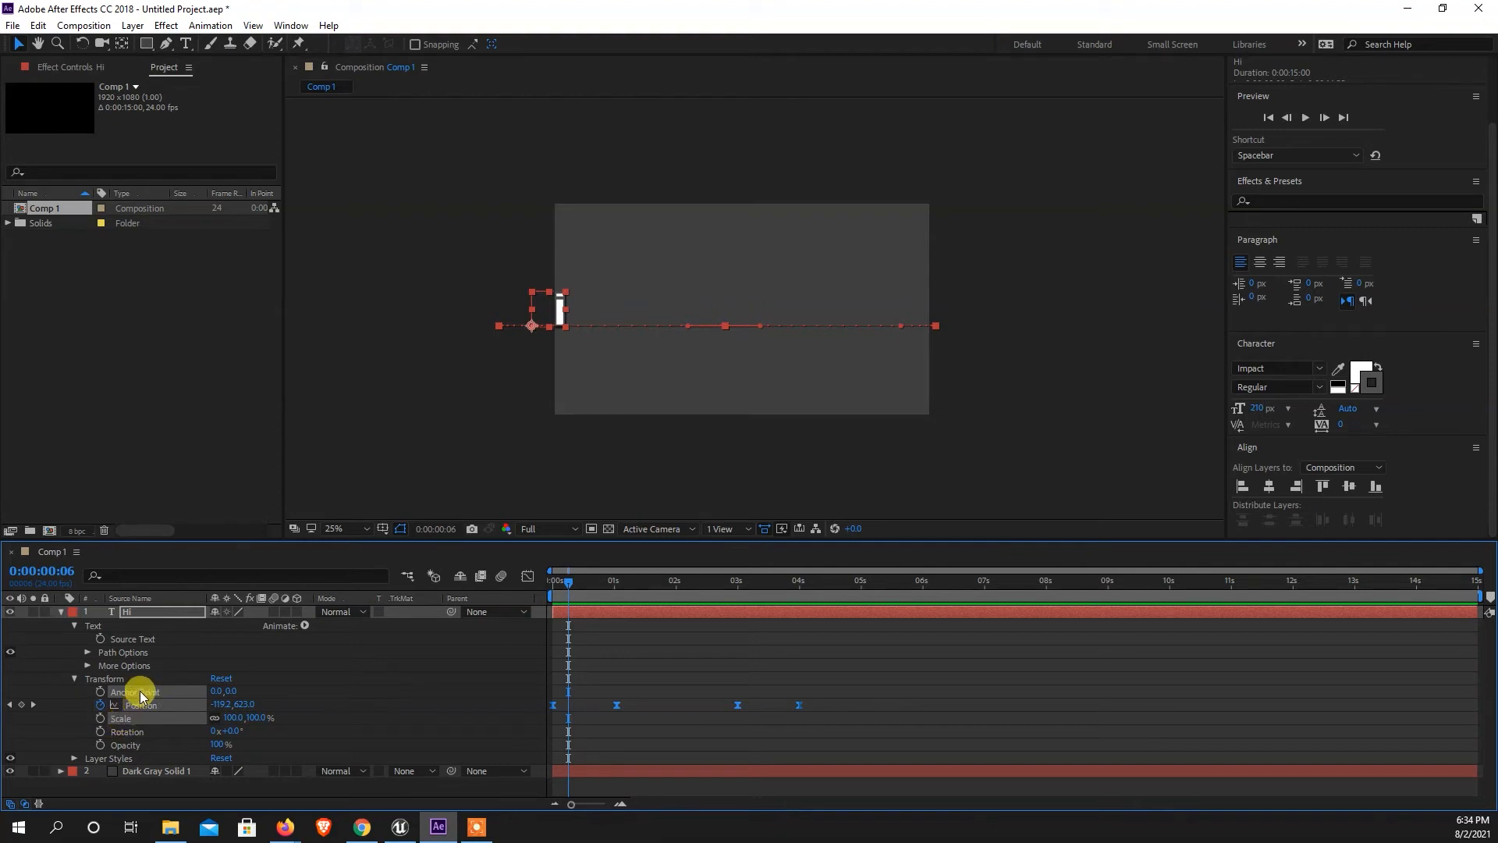
left_click(125, 730)
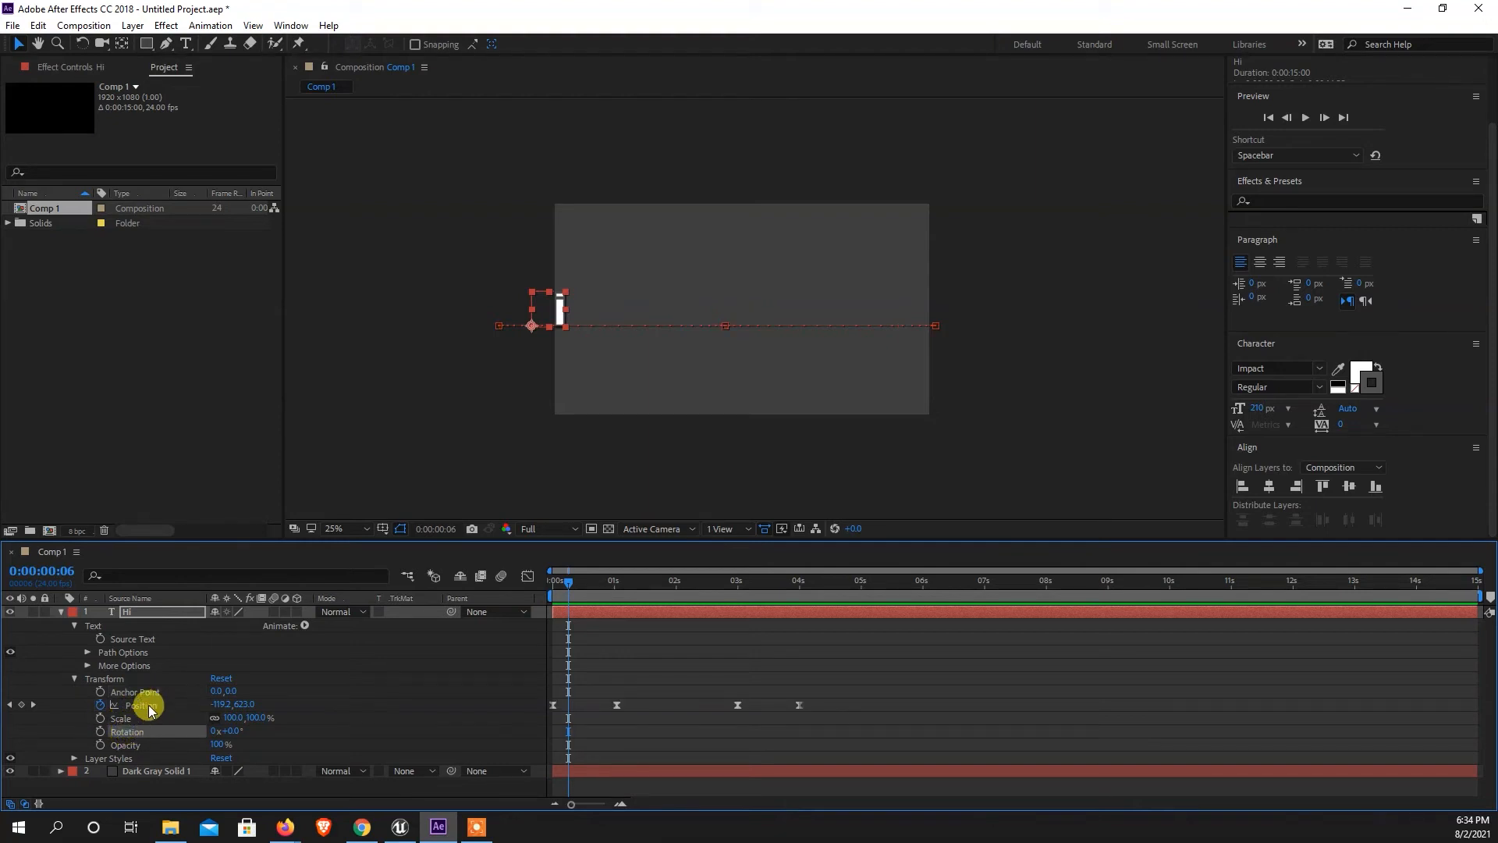
left_click(151, 707)
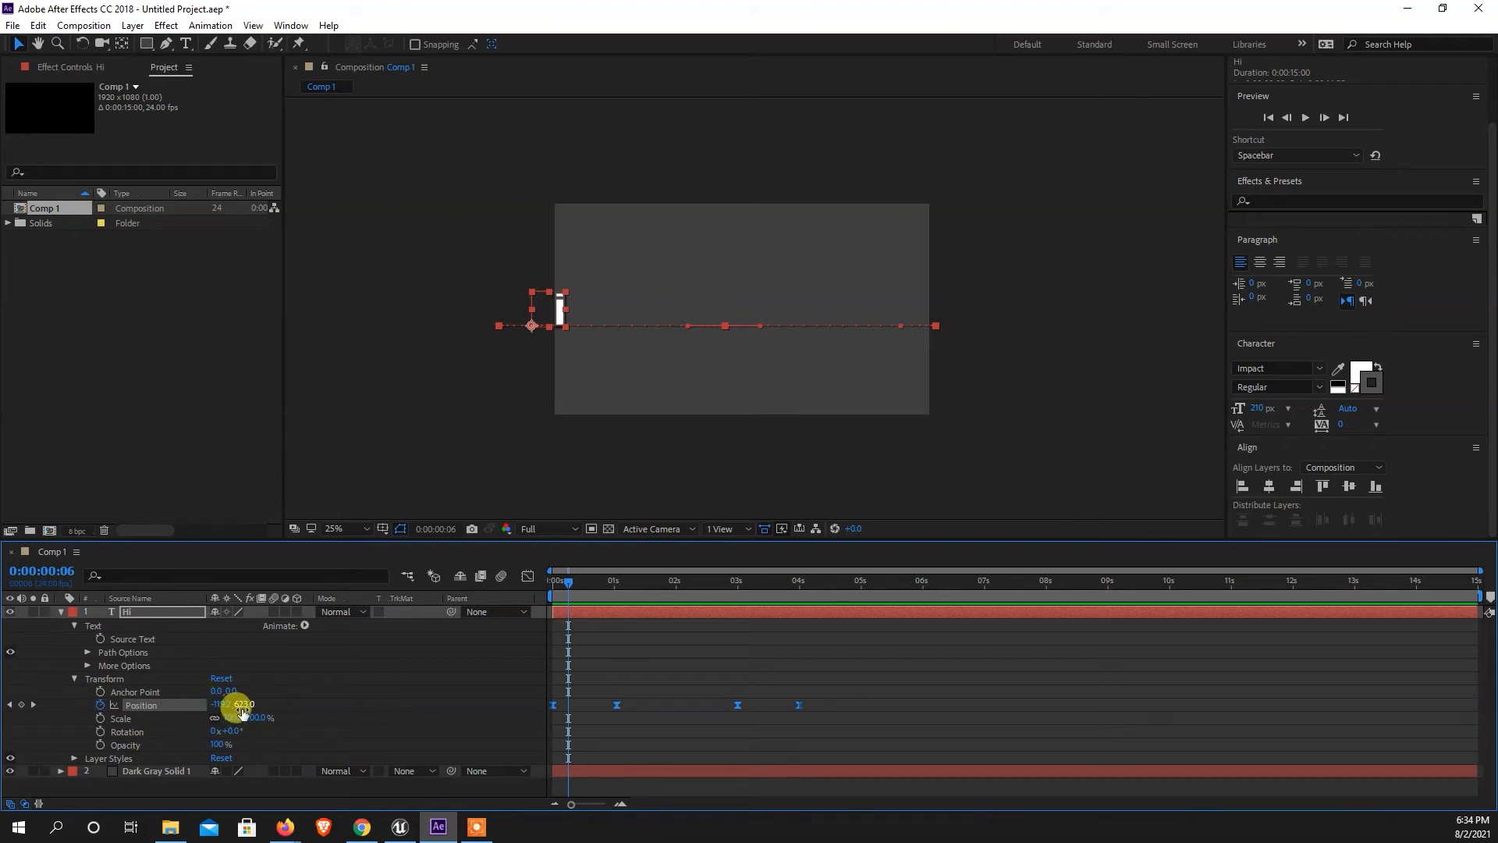
mouse_move(575, 575)
left_mouse_down()
mouse_move(563, 587)
mouse_move(596, 587)
left_mouse_up()
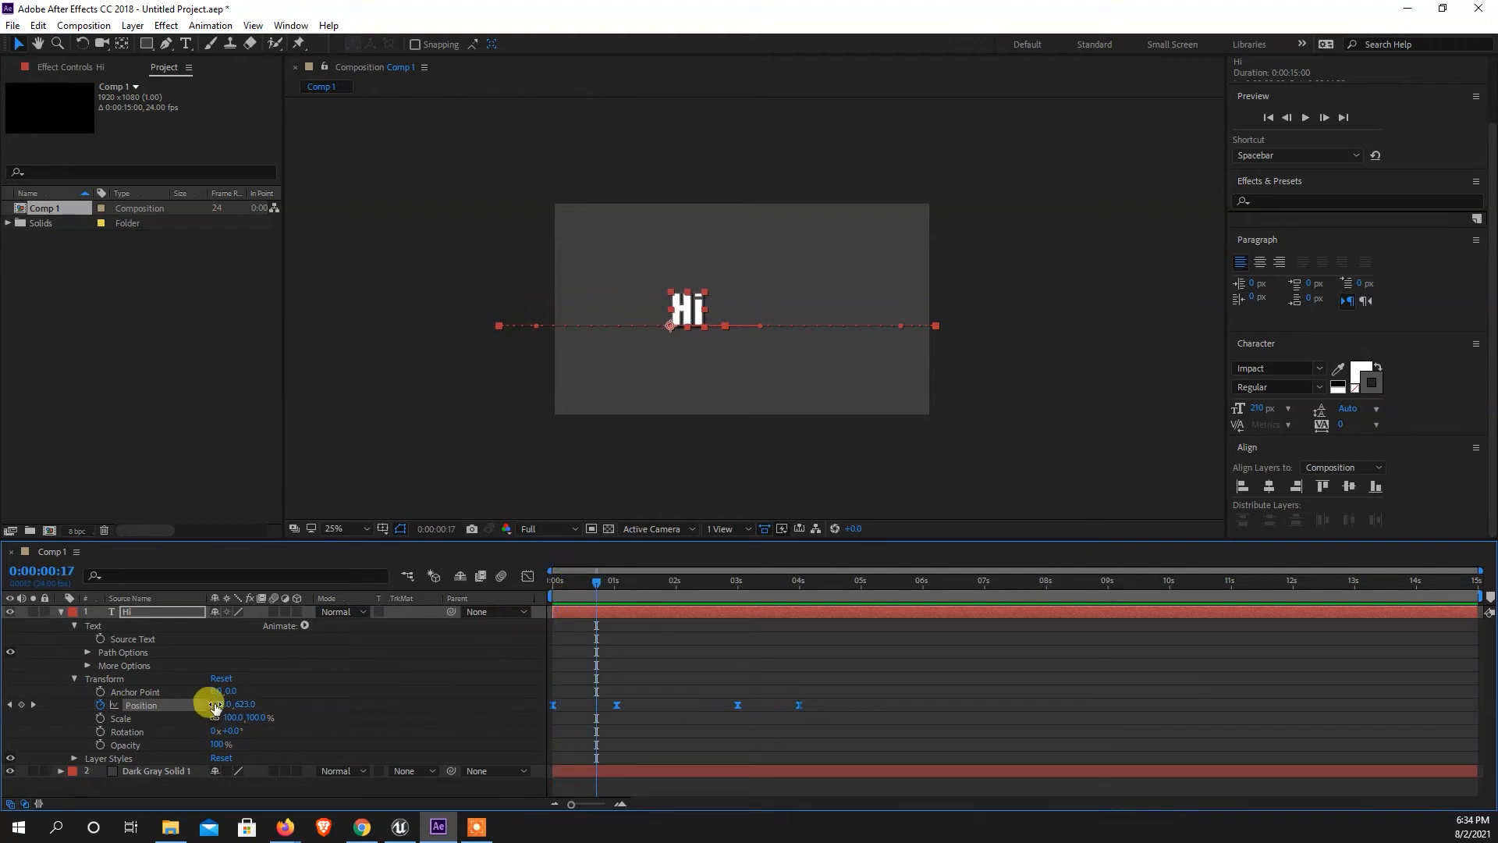
left_click_drag(598, 582, 636, 659)
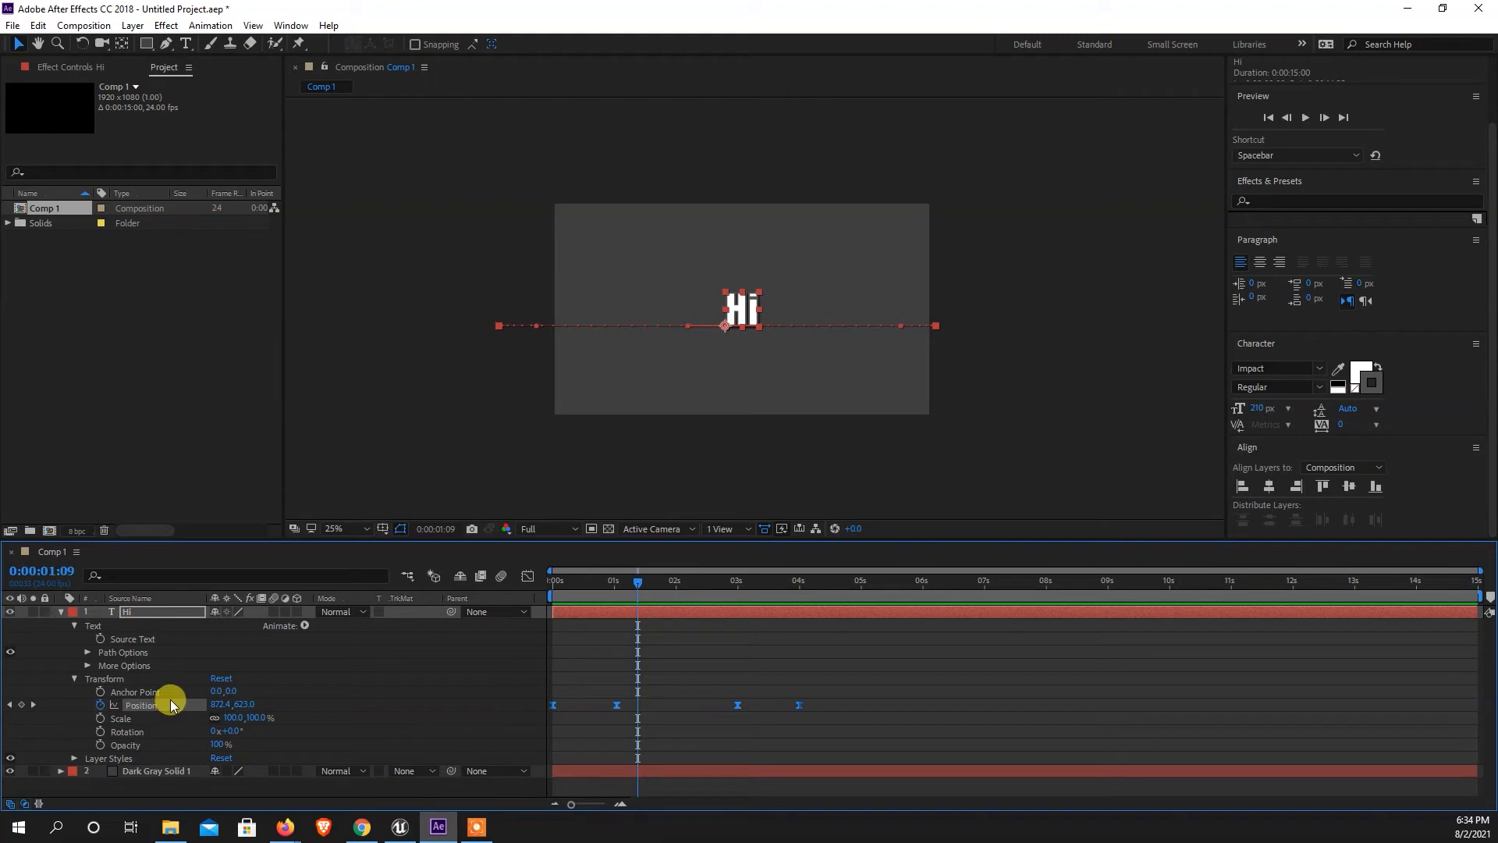
right_click(171, 706)
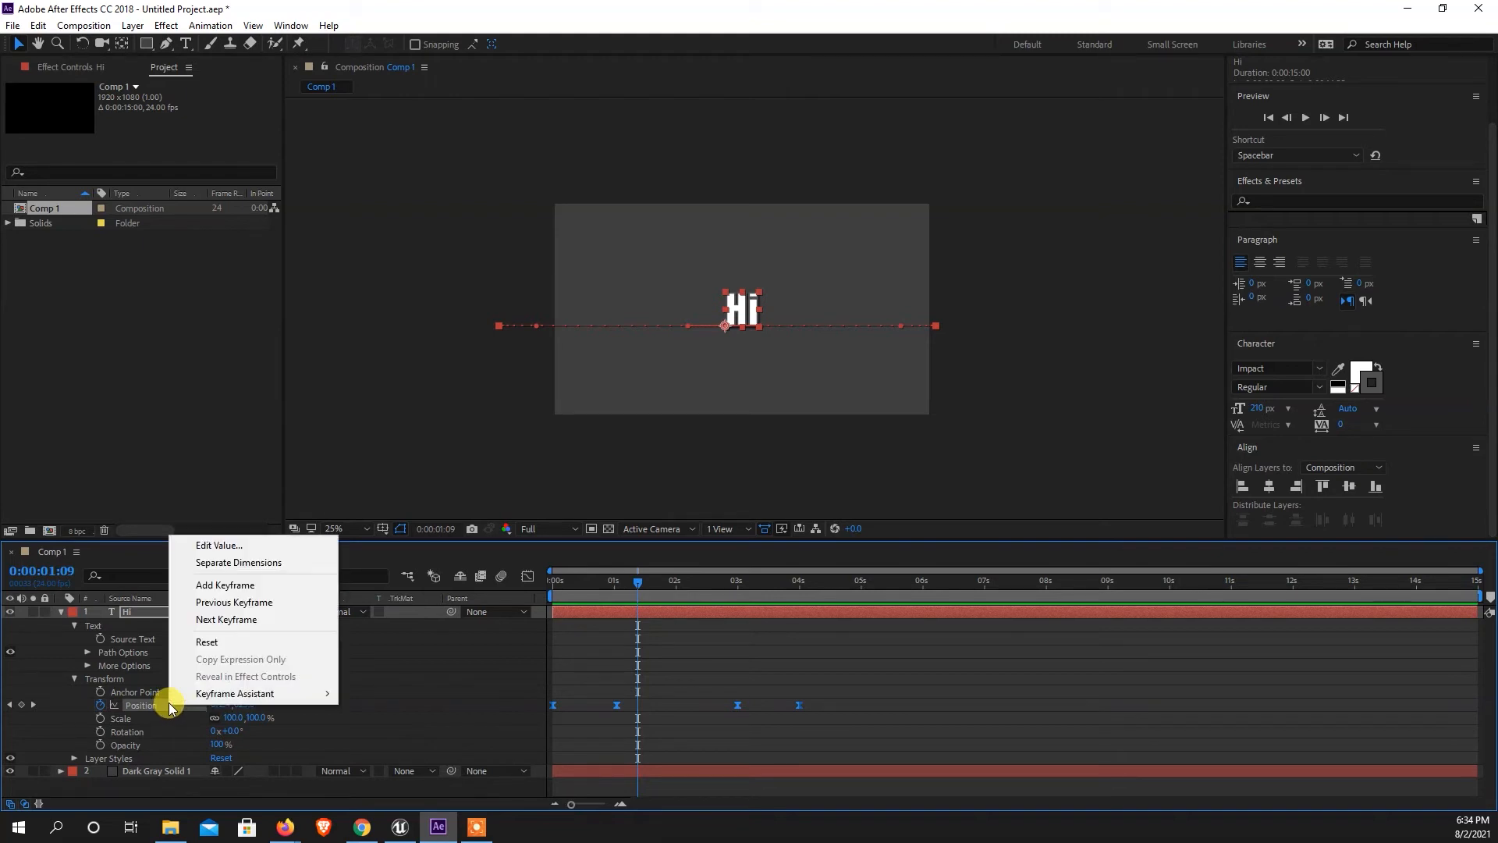
left_click(269, 568)
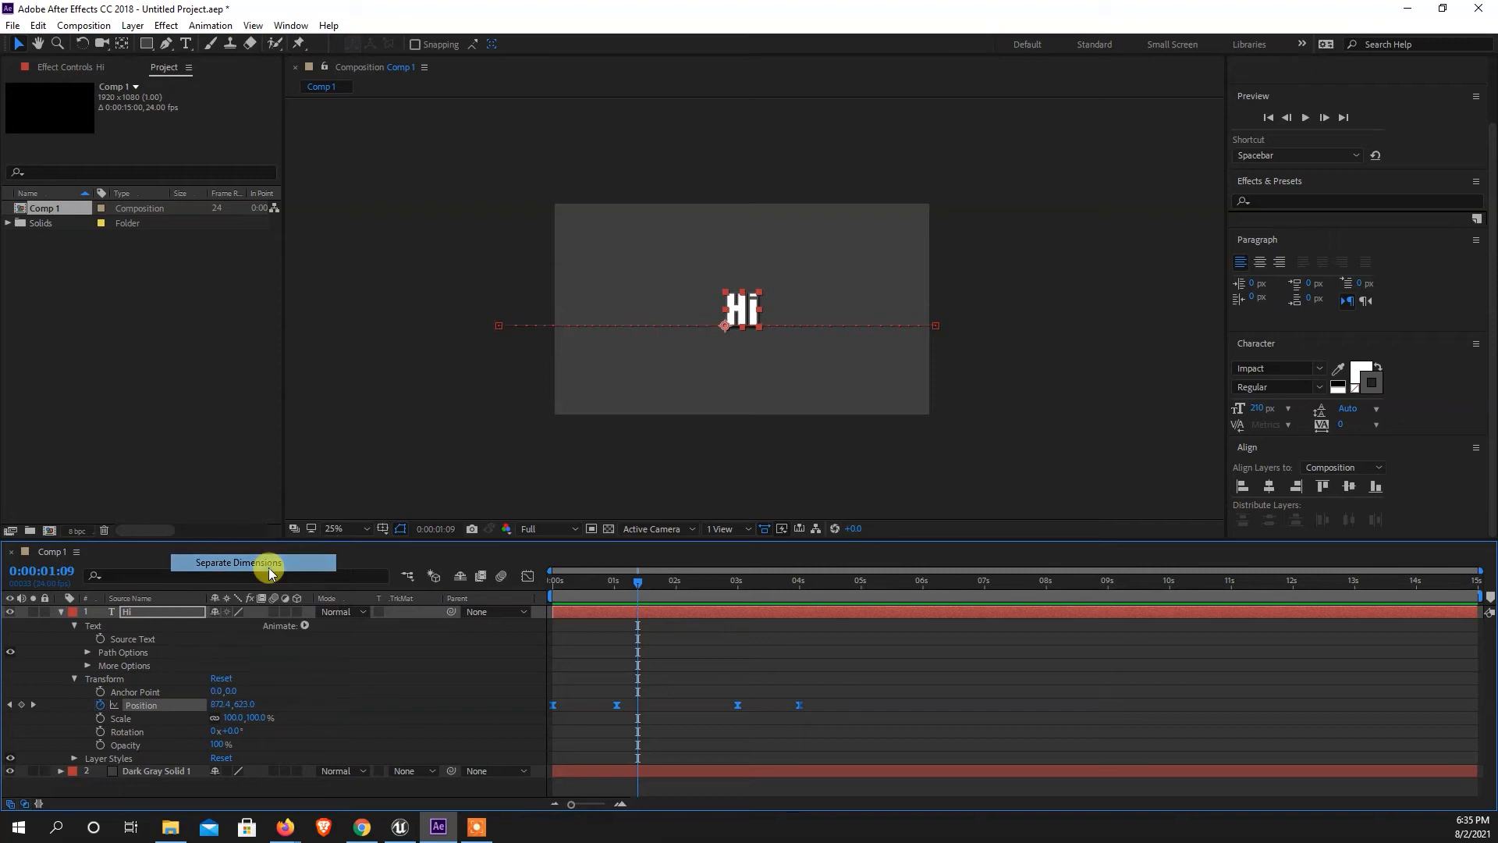
Compare the keyframes of the separated X Position and Y Position properties by selecting each in turn.
left_click(150, 693)
left_click(138, 715)
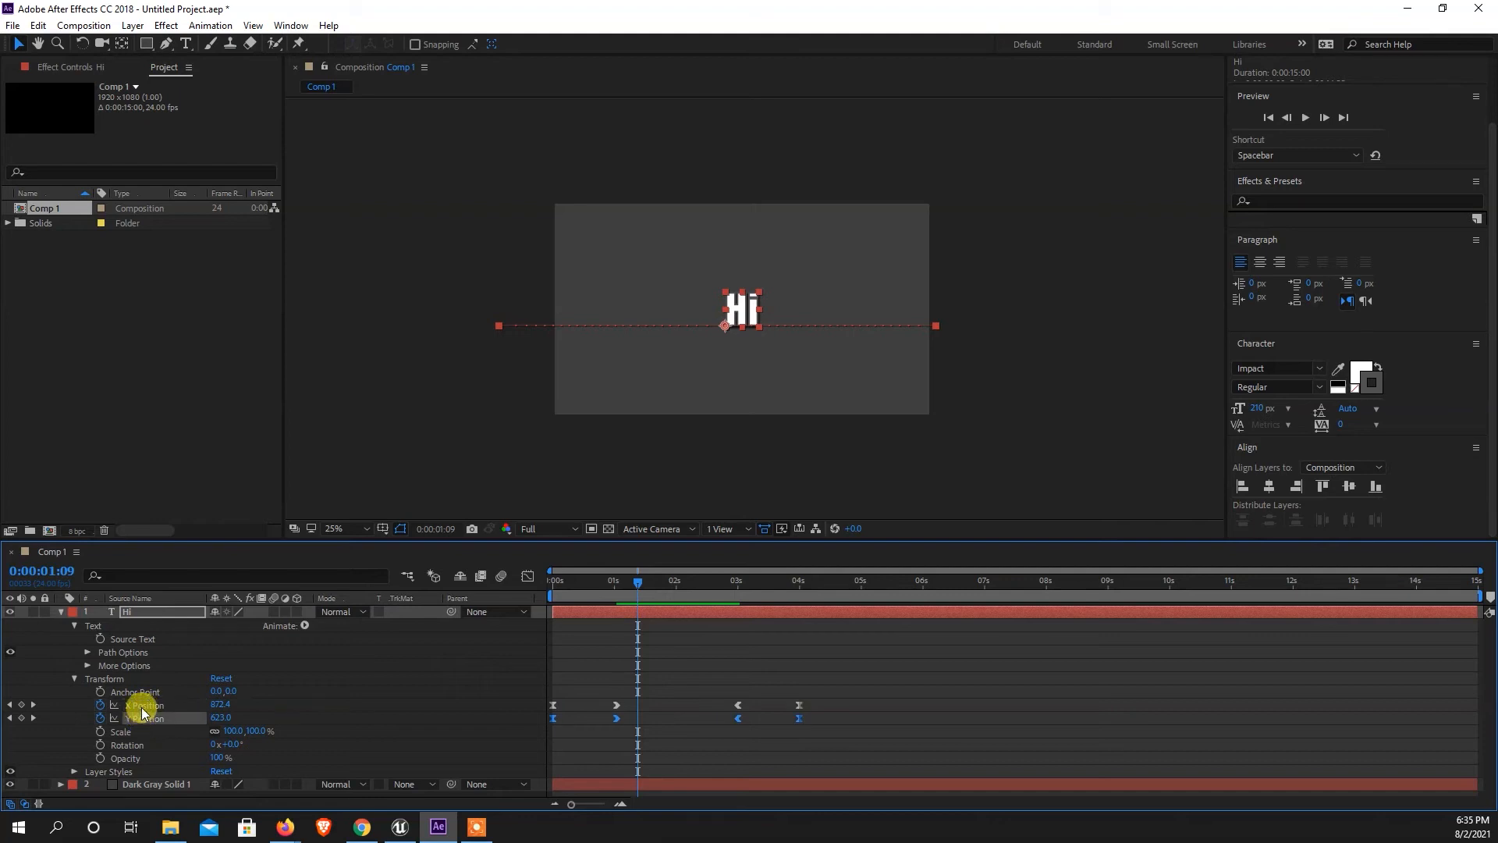
left_click(145, 706)
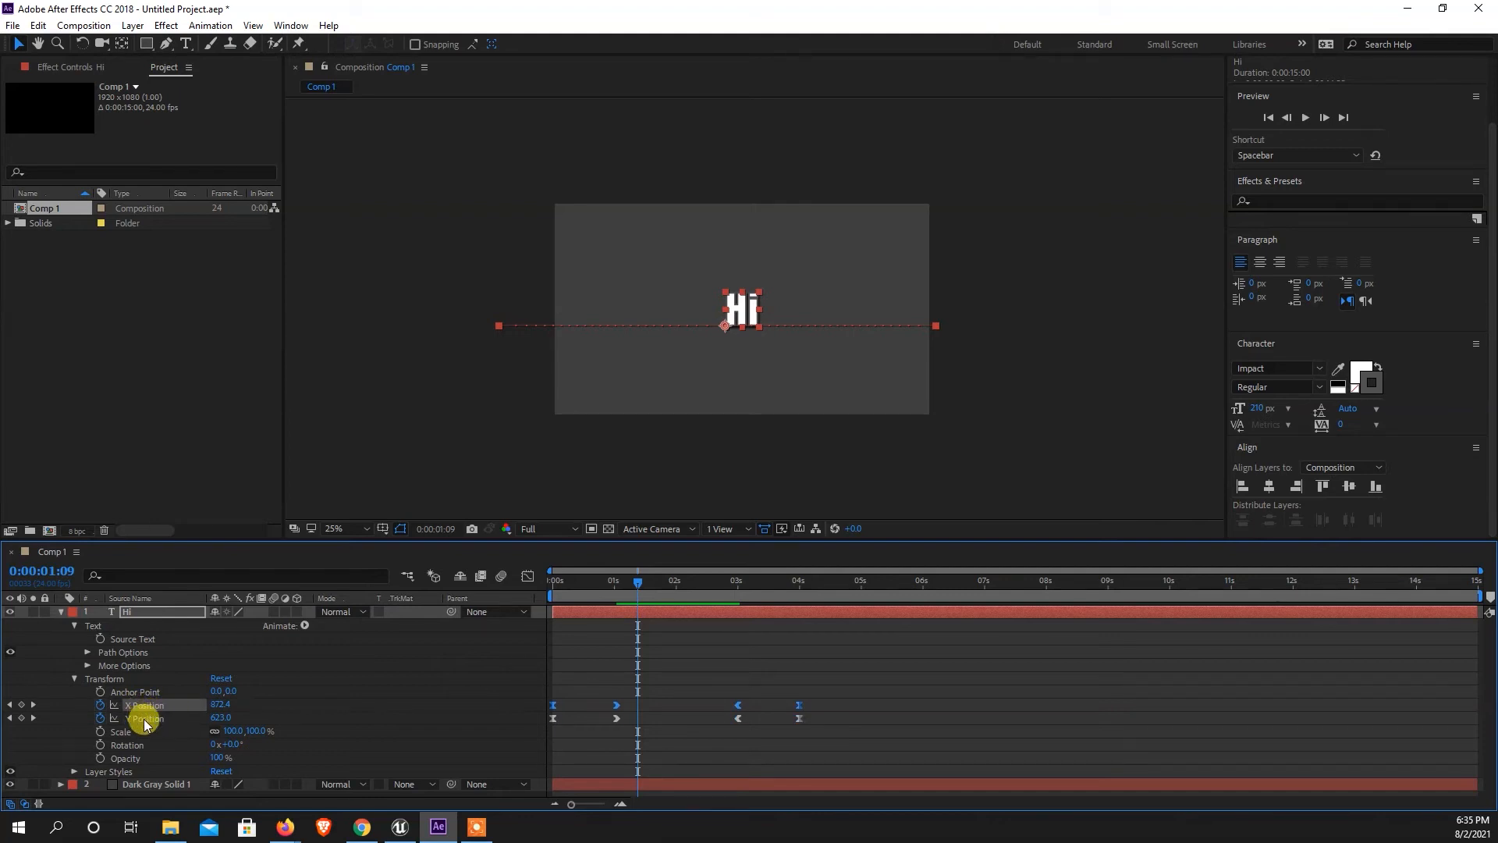
left_click(144, 718)
left_click(145, 706)
left_click(146, 719)
left_click(145, 706)
left_click(146, 718)
left_click(146, 705)
left_click(146, 718)
left_click(145, 705)
left_click(146, 717)
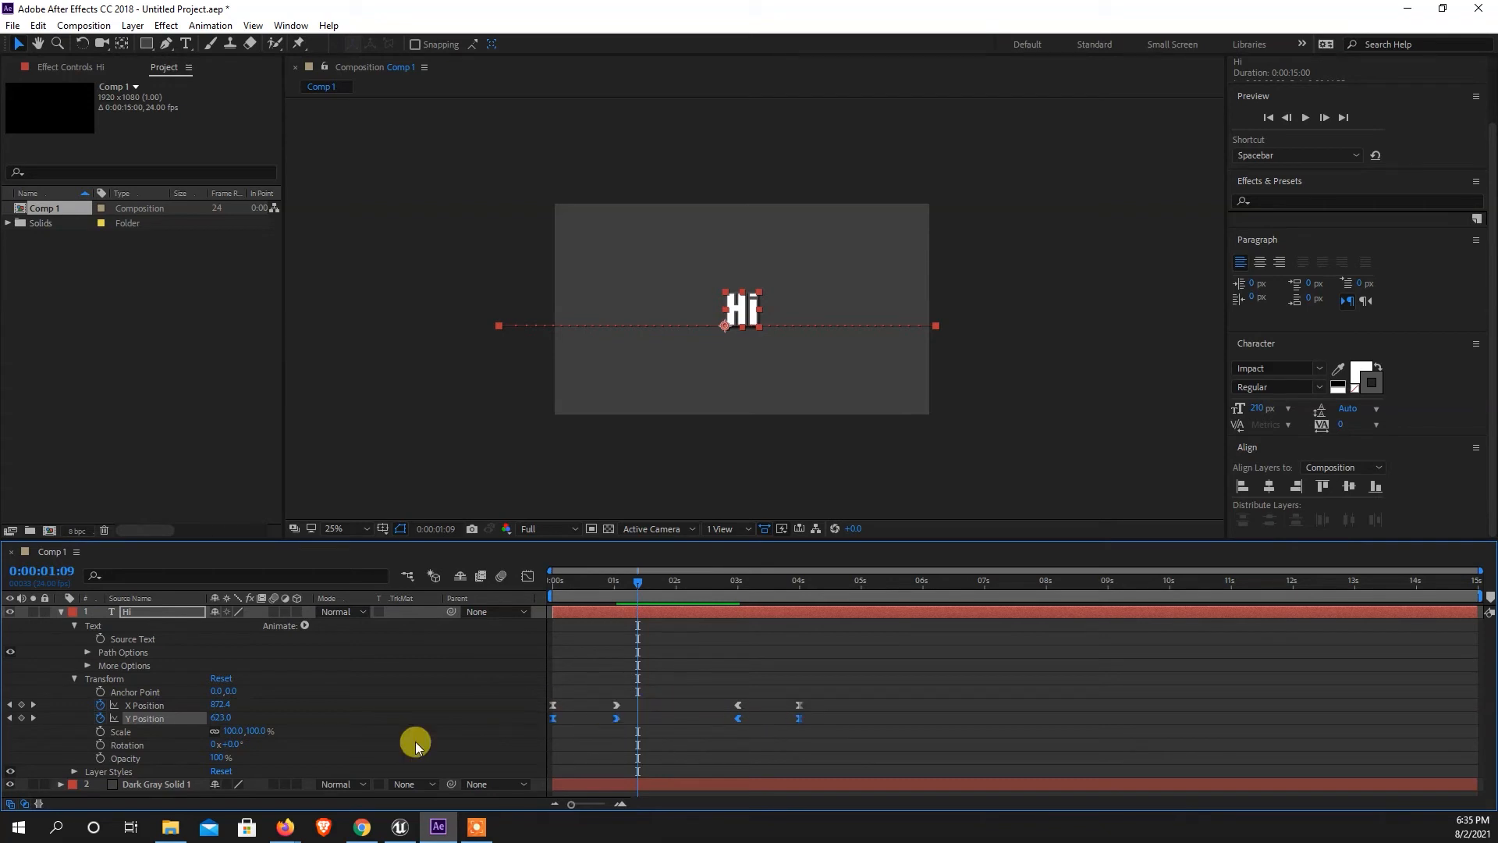
left_click(136, 706)
left_click(134, 718)
left_click(144, 704)
left_click(135, 718)
Show the X Position curve in the Graph Editor and select its keyframes to examine their handles.
left_click(142, 706)
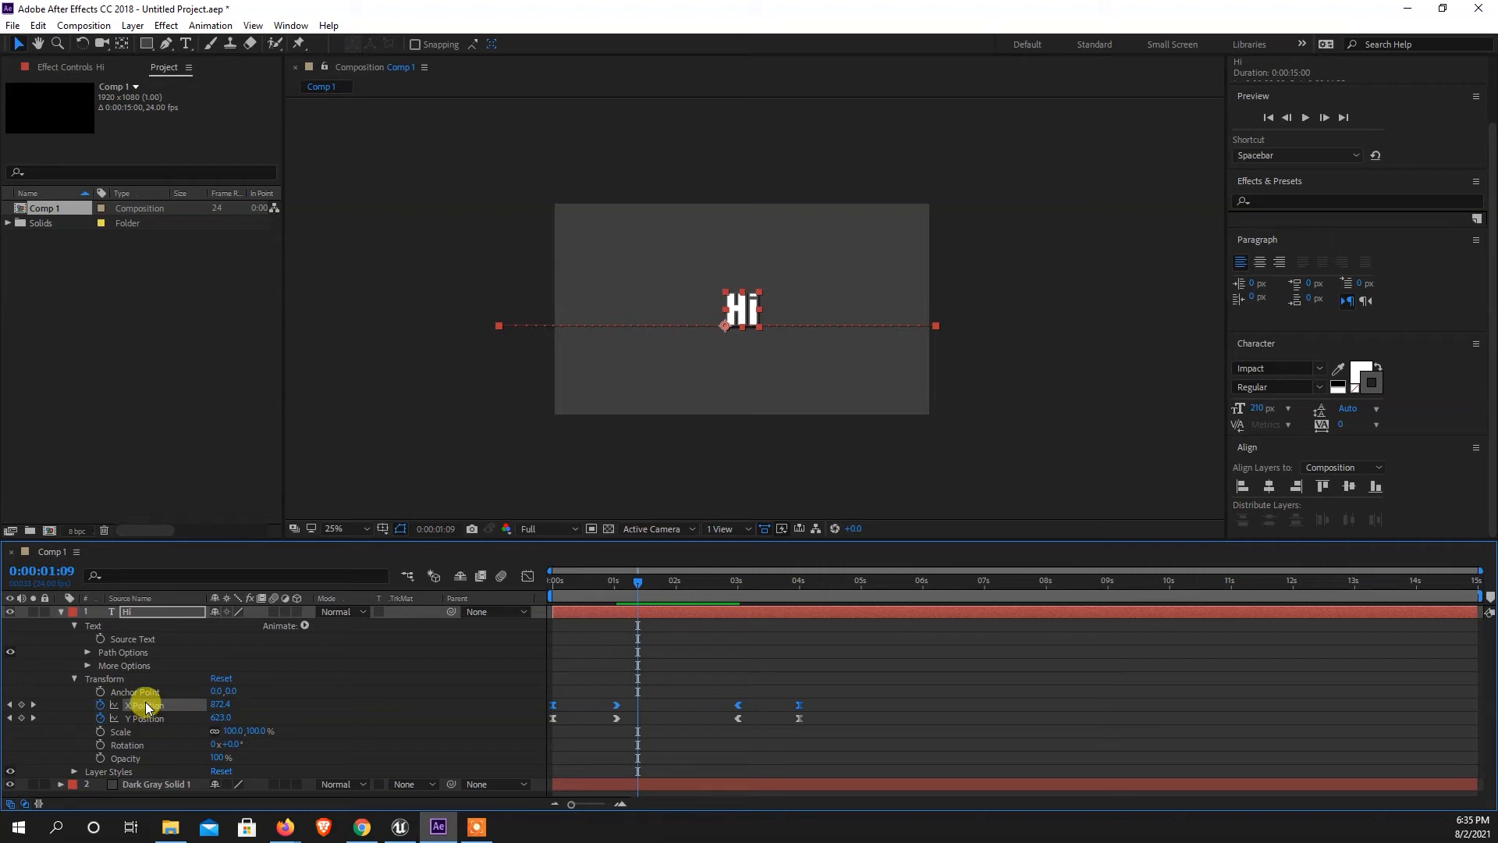
left_click(527, 581)
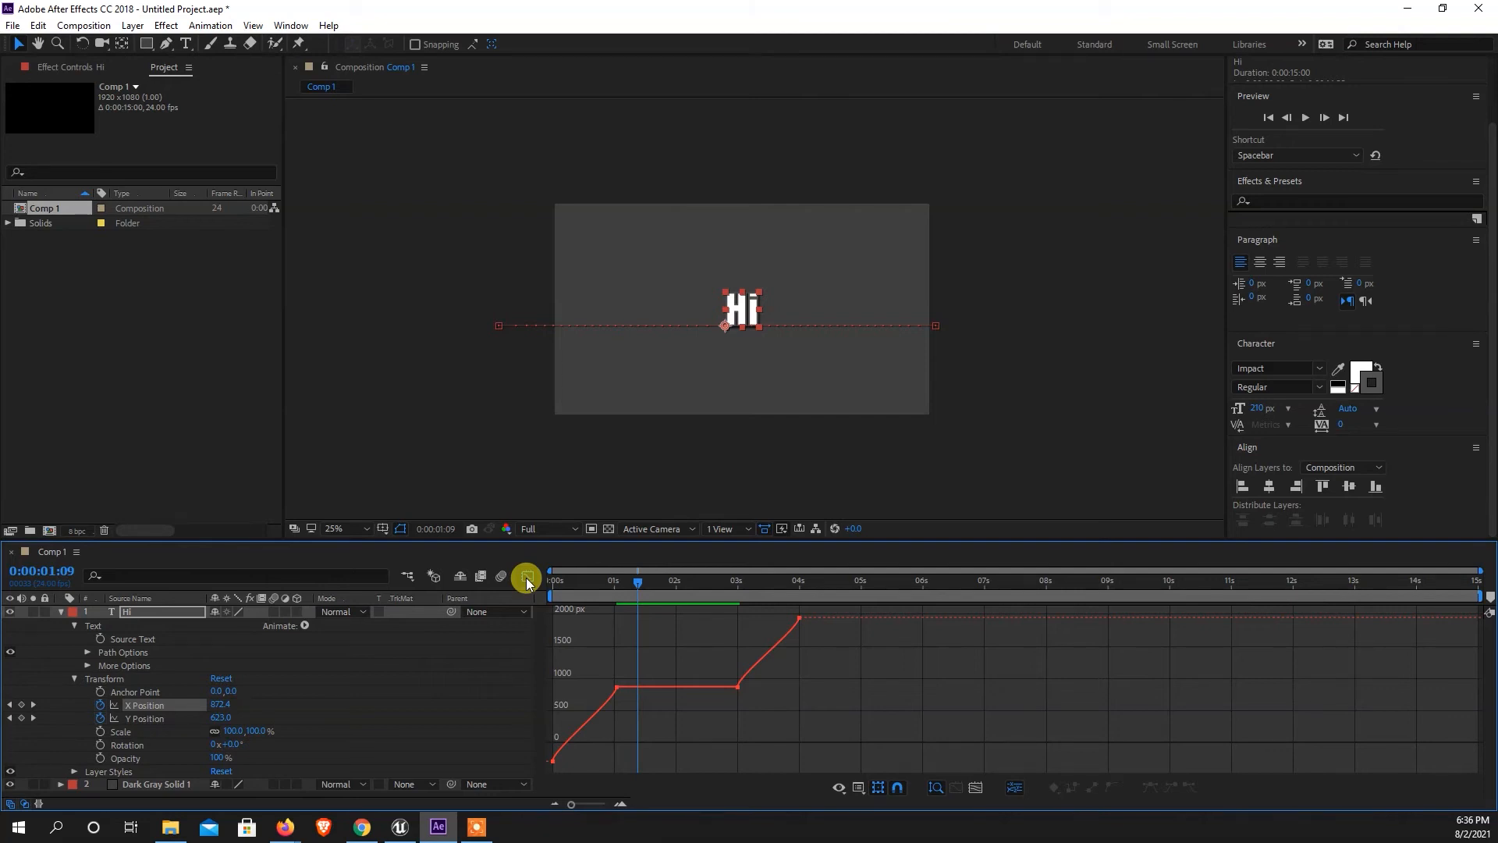
left_click_drag(911, 699, 784, 605)
left_click_drag(778, 734, 724, 677)
left_click_drag(594, 750, 520, 767)
left_click_drag(705, 748, 605, 677)
left_click_drag(772, 715, 691, 653)
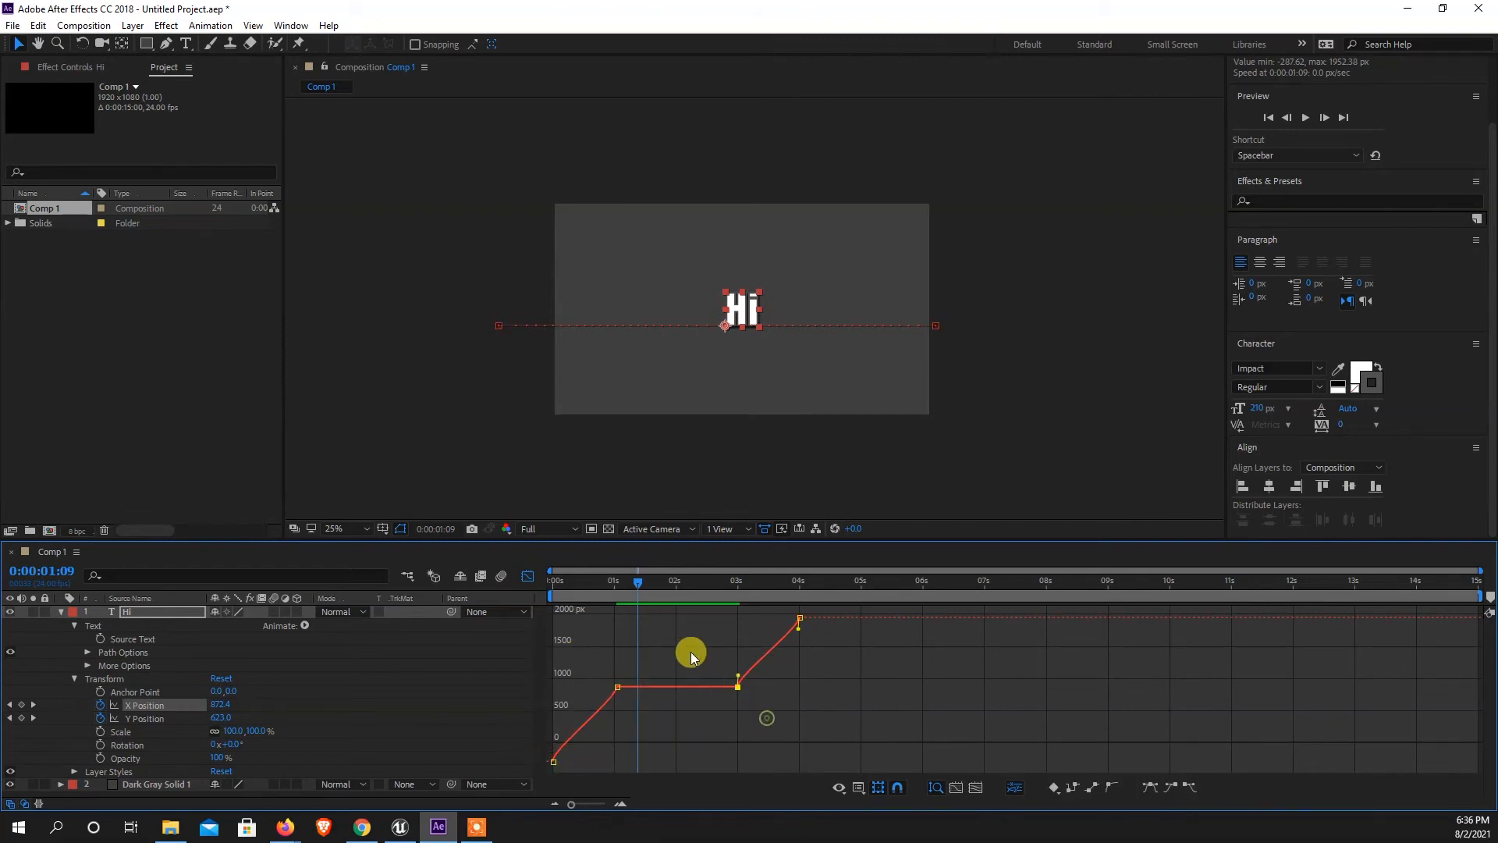
Pull long, nearly horizontal handles from the X Position keyframes at 3 seconds and about 1 second to curve the exit and entrance.
left_click_drag(821, 706, 768, 590)
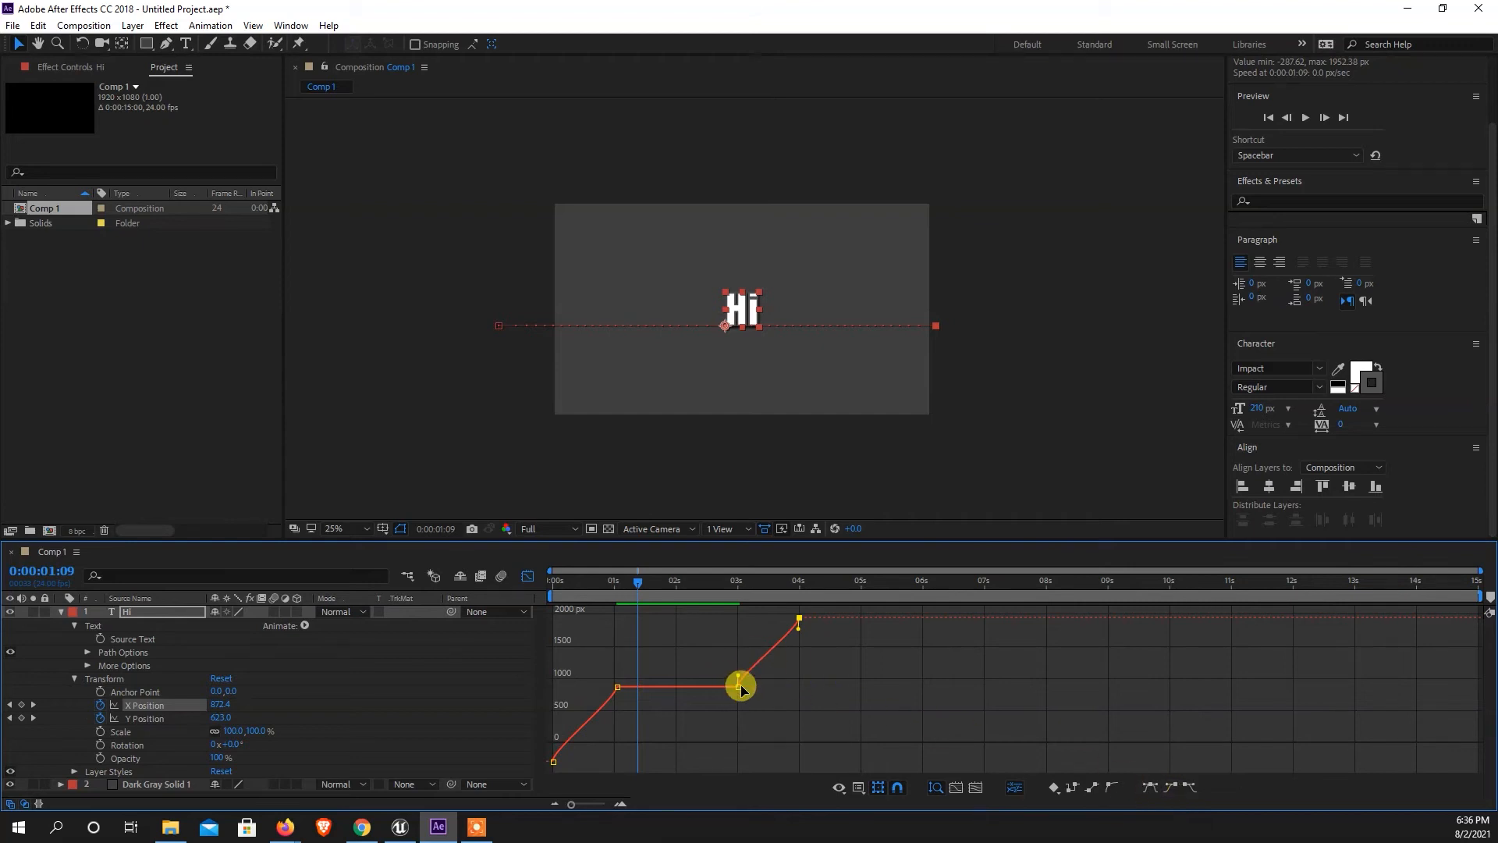
mouse_move(794, 668)
left_mouse_down()
mouse_move(713, 712)
mouse_move(742, 654)
mouse_move(803, 646)
mouse_move(786, 695)
mouse_move(770, 693)
mouse_move(796, 688)
left_mouse_up()
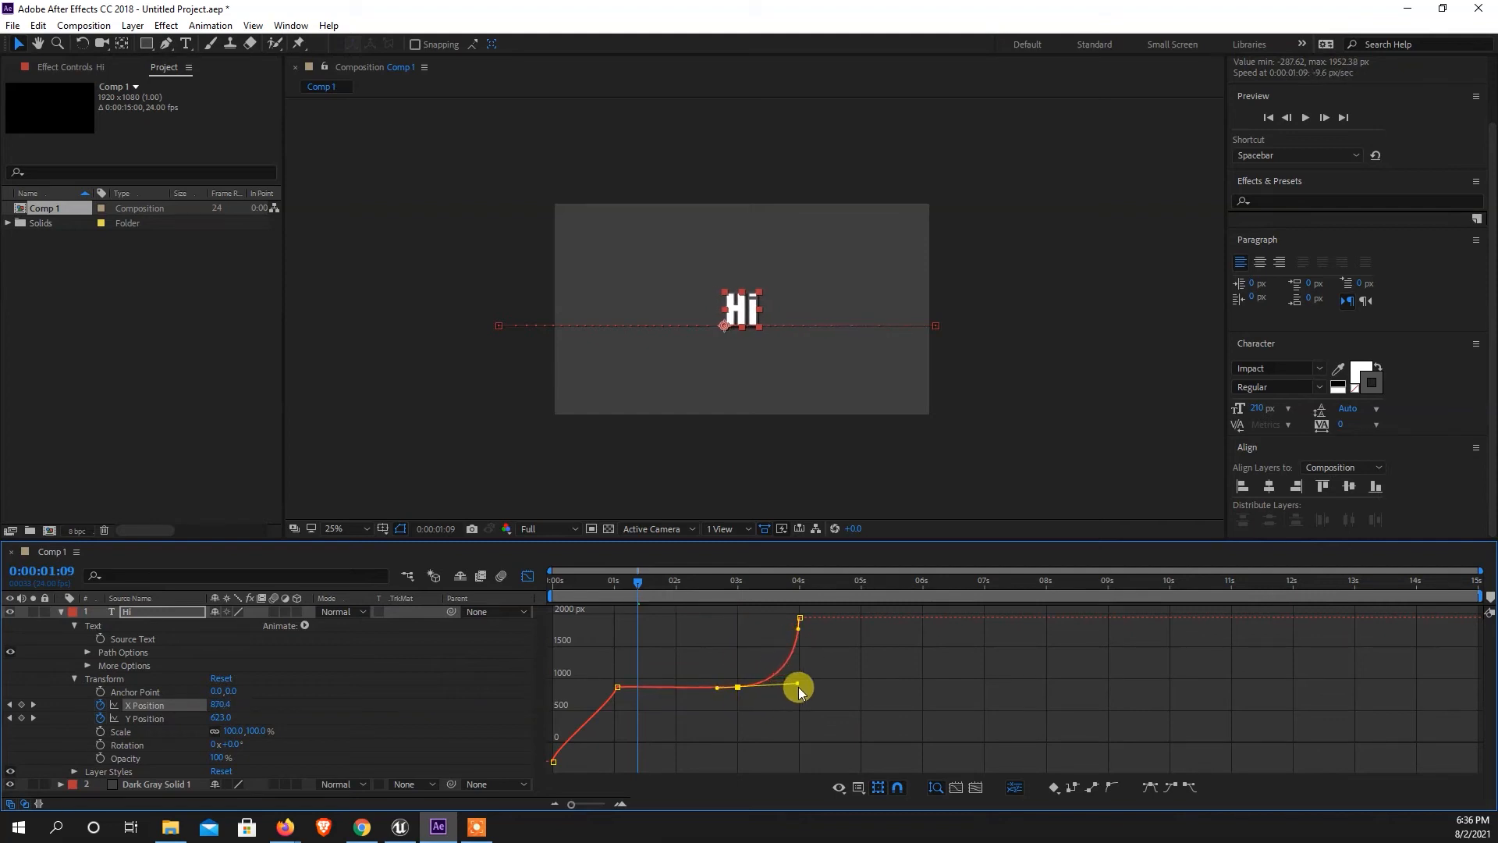
left_click(732, 691)
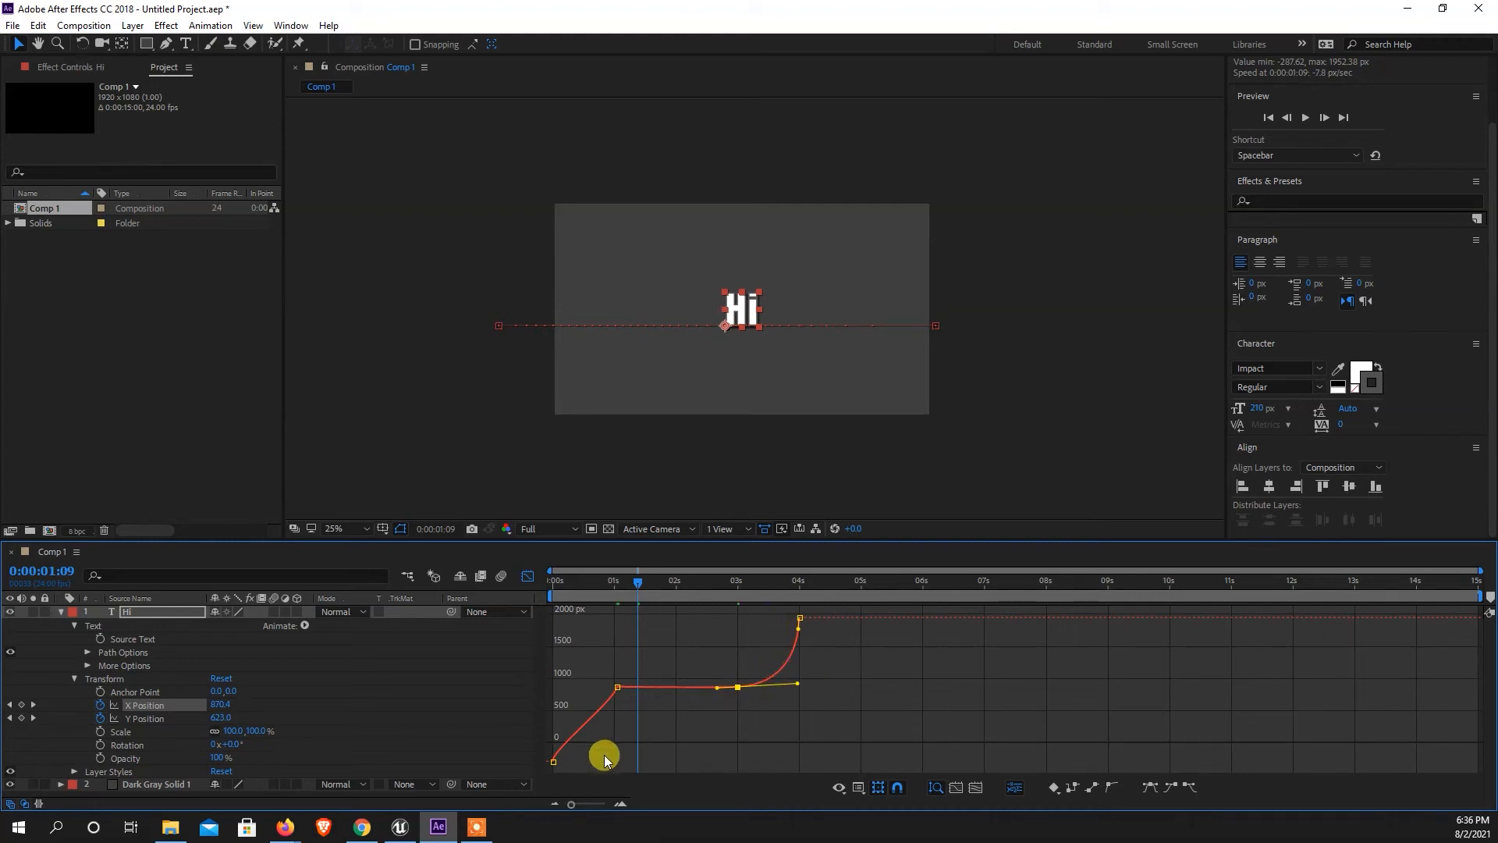
left_click(617, 688)
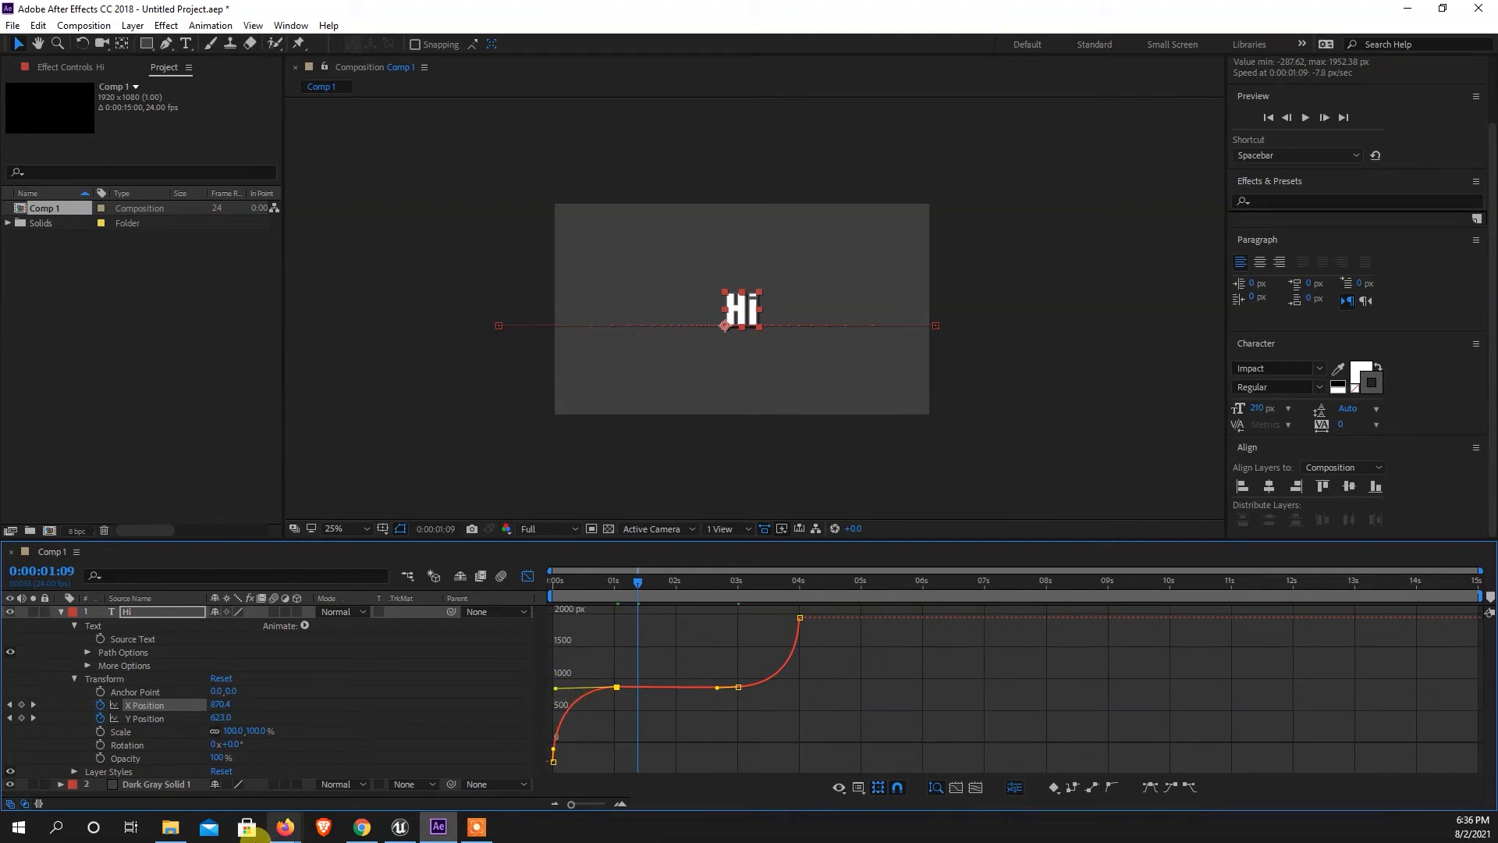
Preview the "Hi" layer's motion with the reshaped X Position curve and scrub to 0:00:02:12.
left_click_drag(636, 585, 546, 598)
key("space")
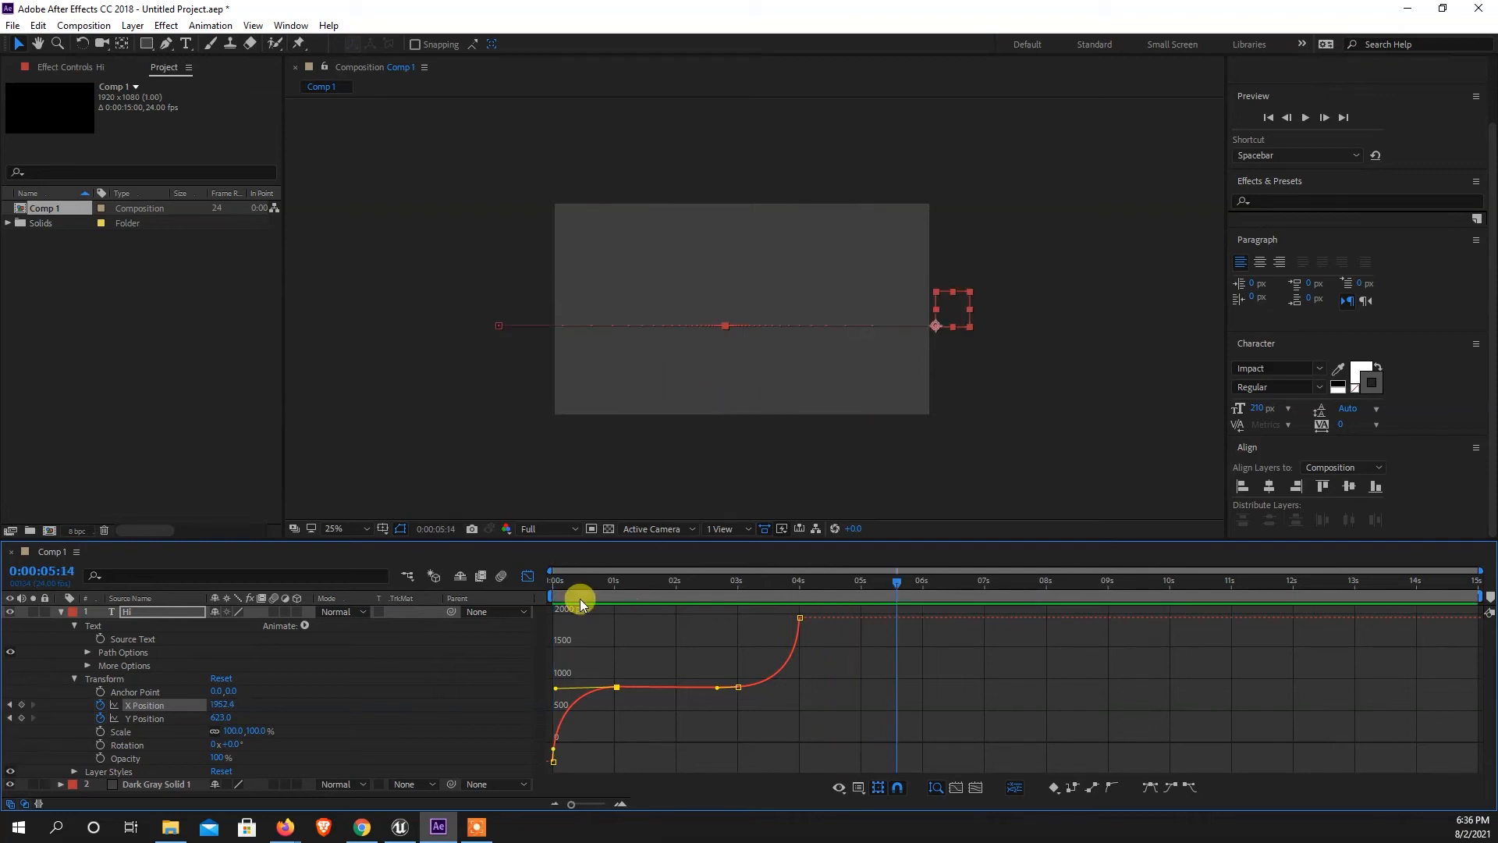
key("space")
key("space")
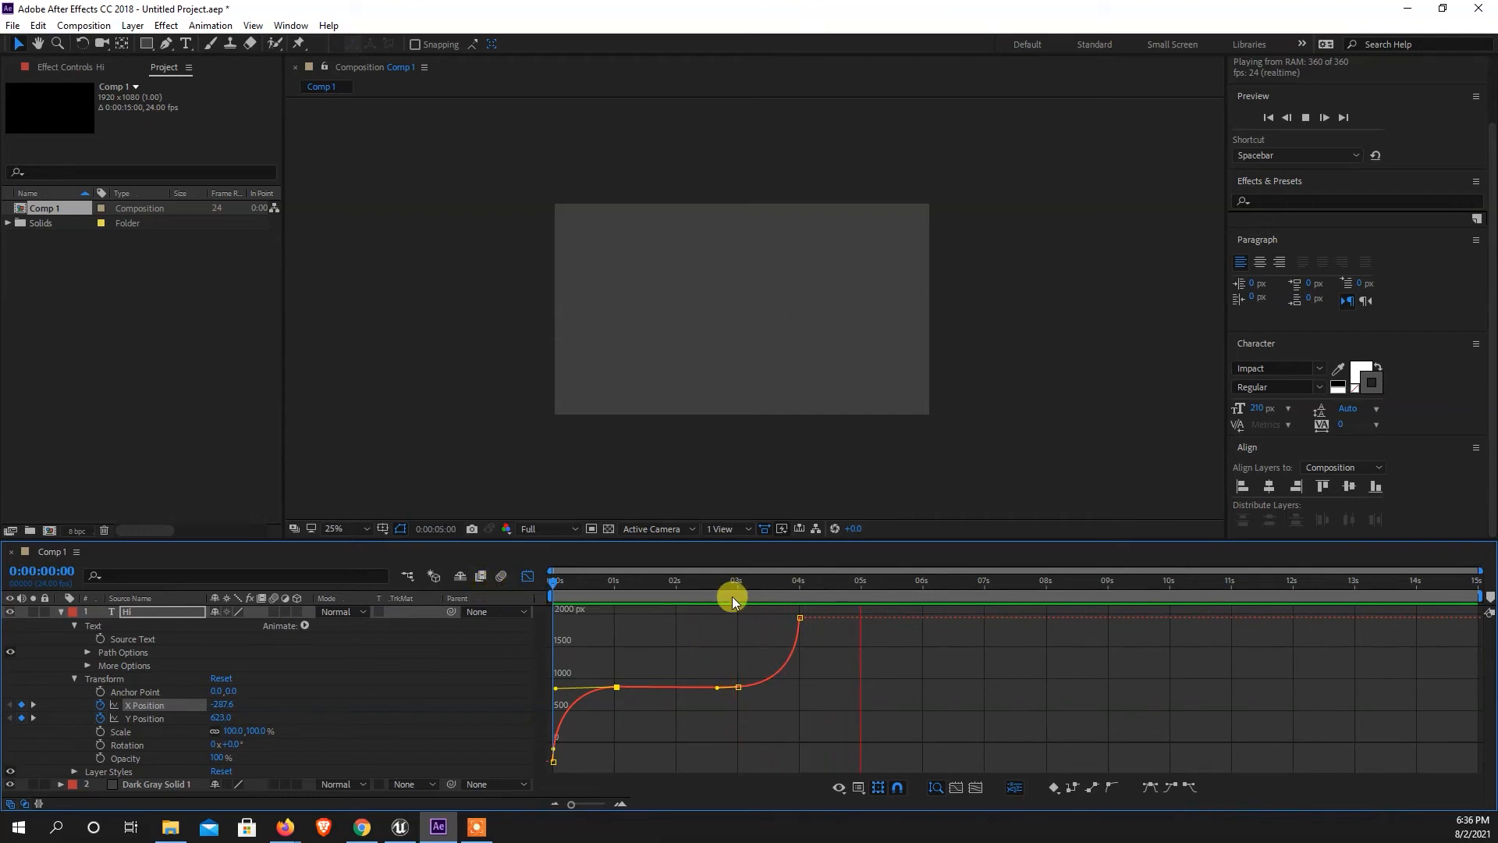
left_click_drag(694, 584, 658, 585)
key("space")
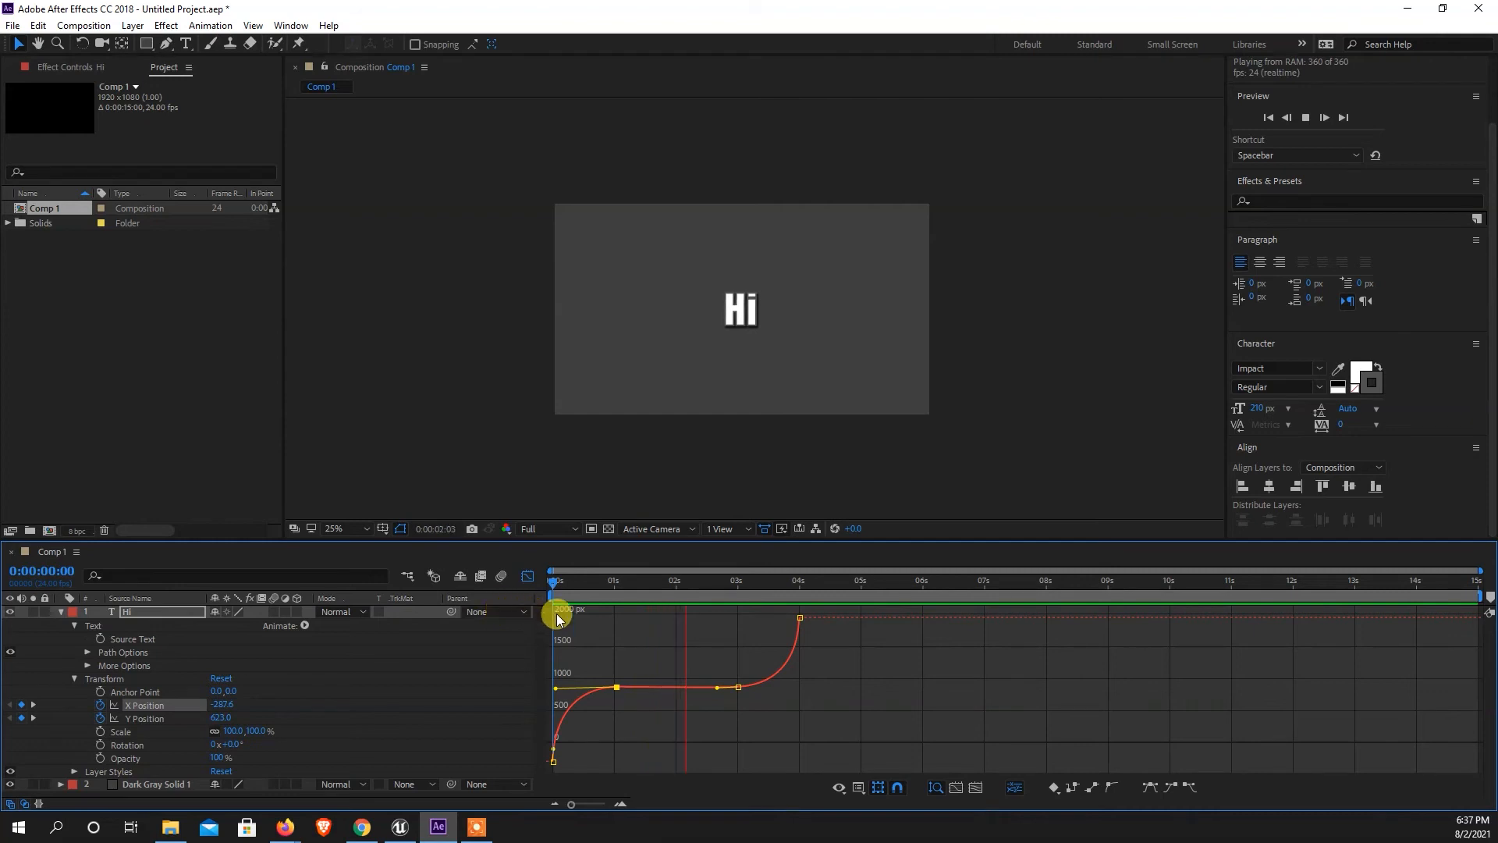
left_click_drag(690, 592, 709, 592)
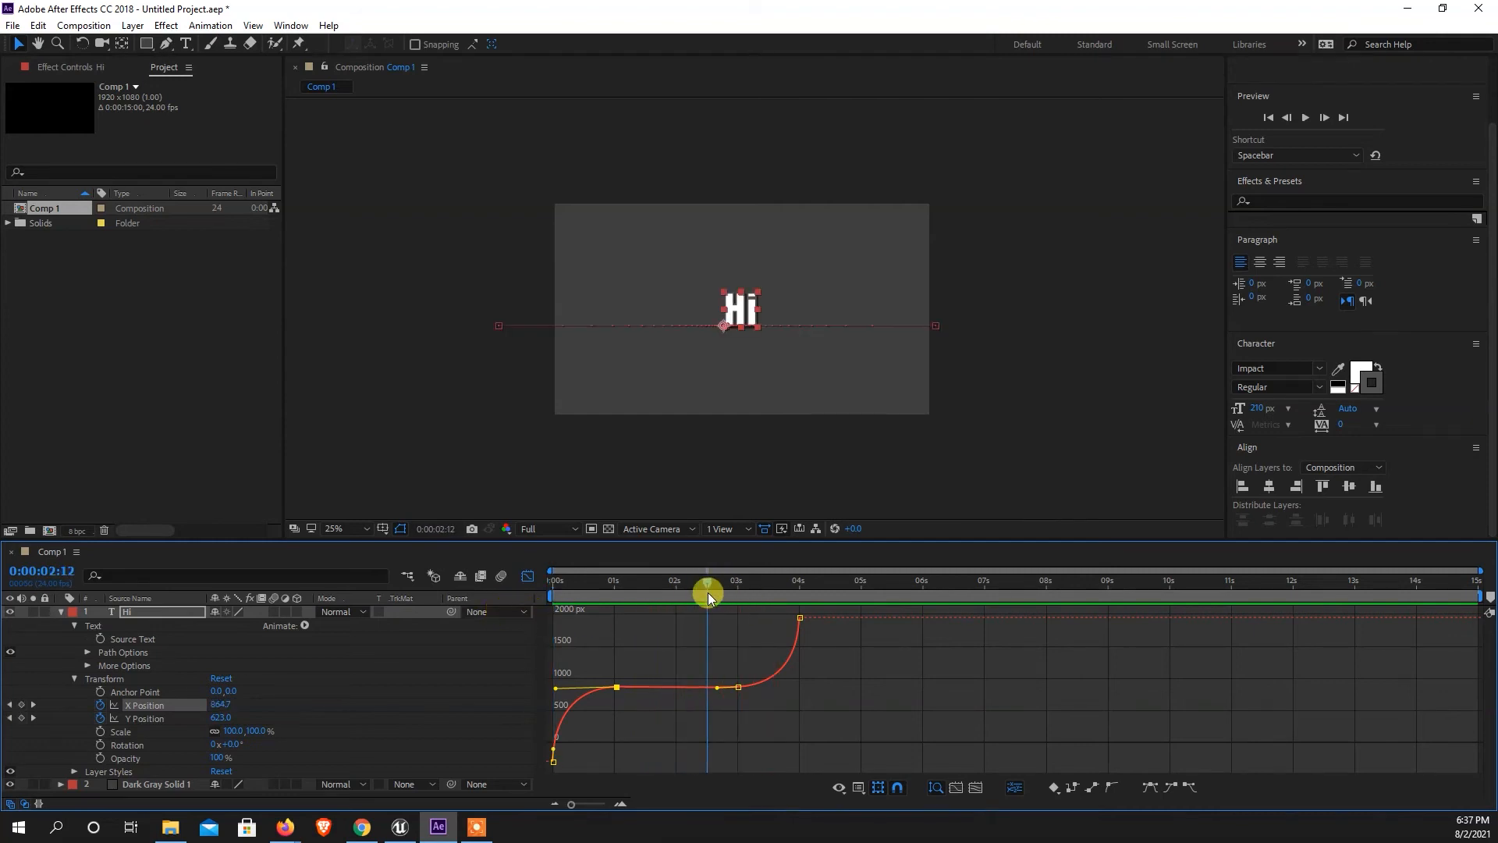
Try different interpolation presets, including Easy Ease In, on the X Position keyframe at 0:00:04:00.
left_click_drag(890, 672, 786, 609)
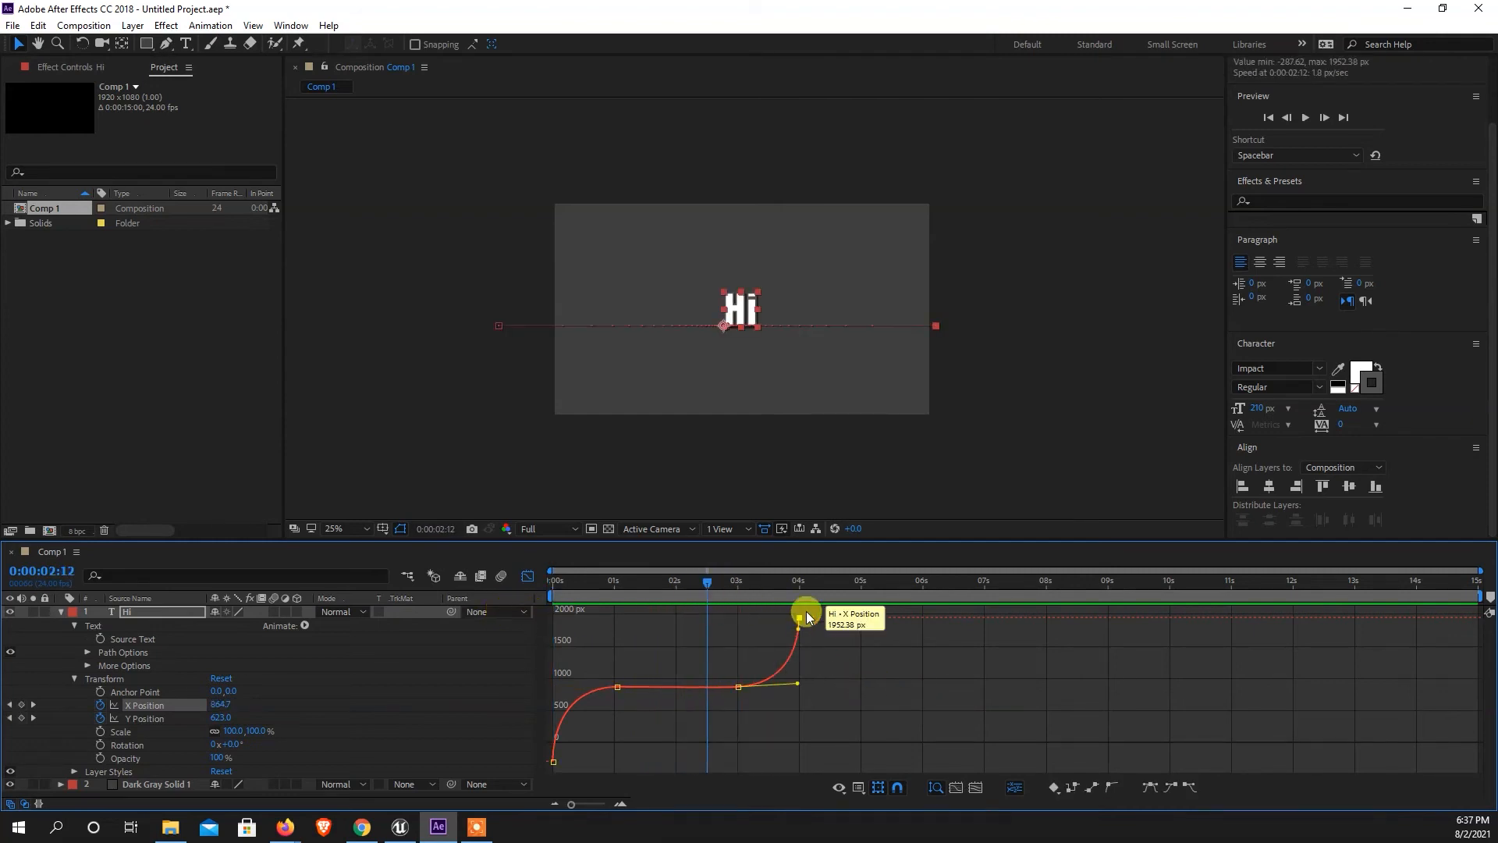
left_click(1171, 788)
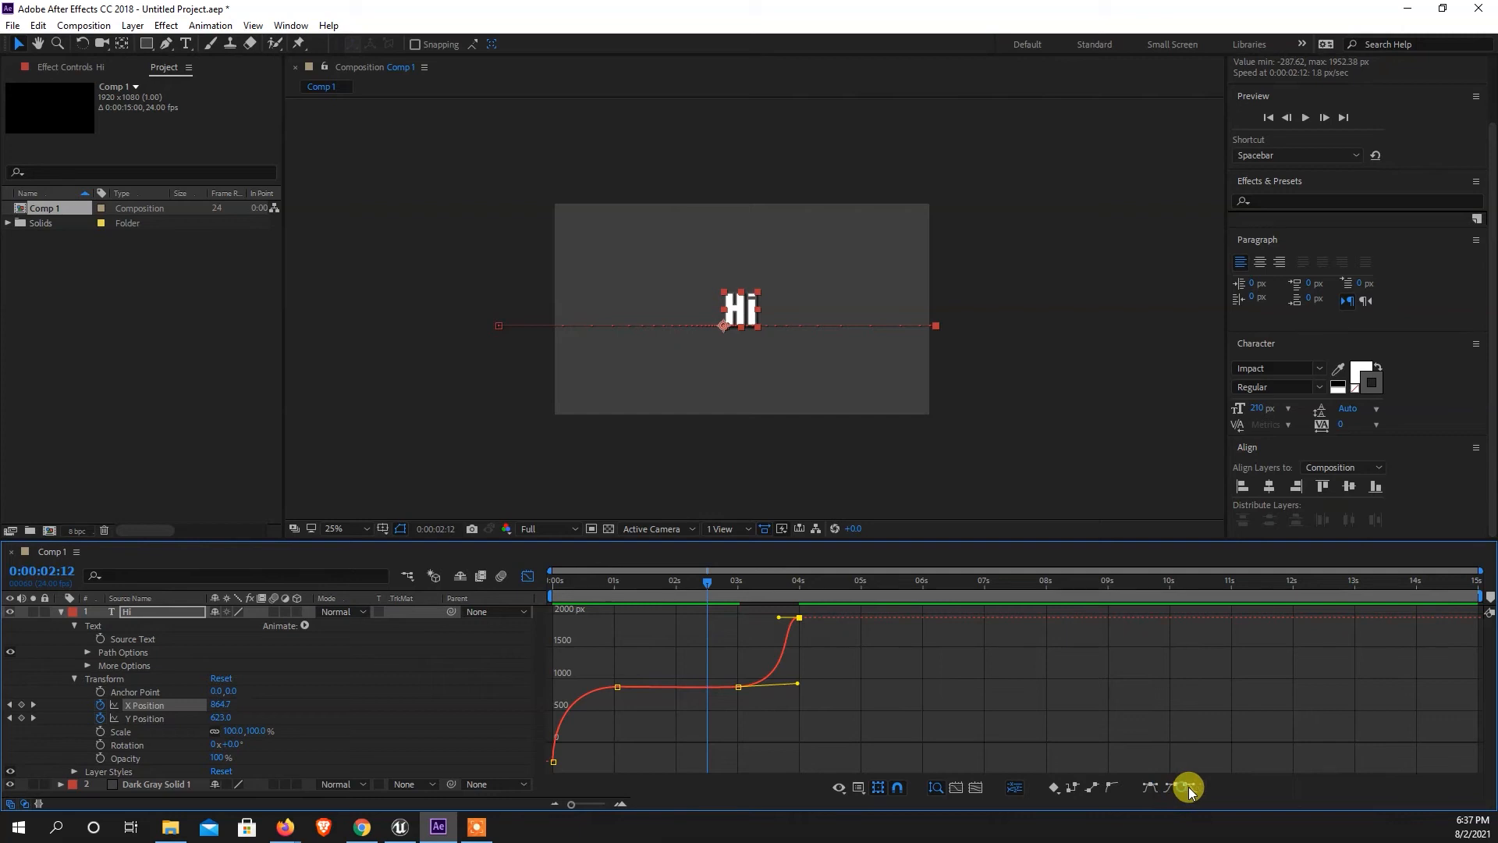
left_click(1111, 788)
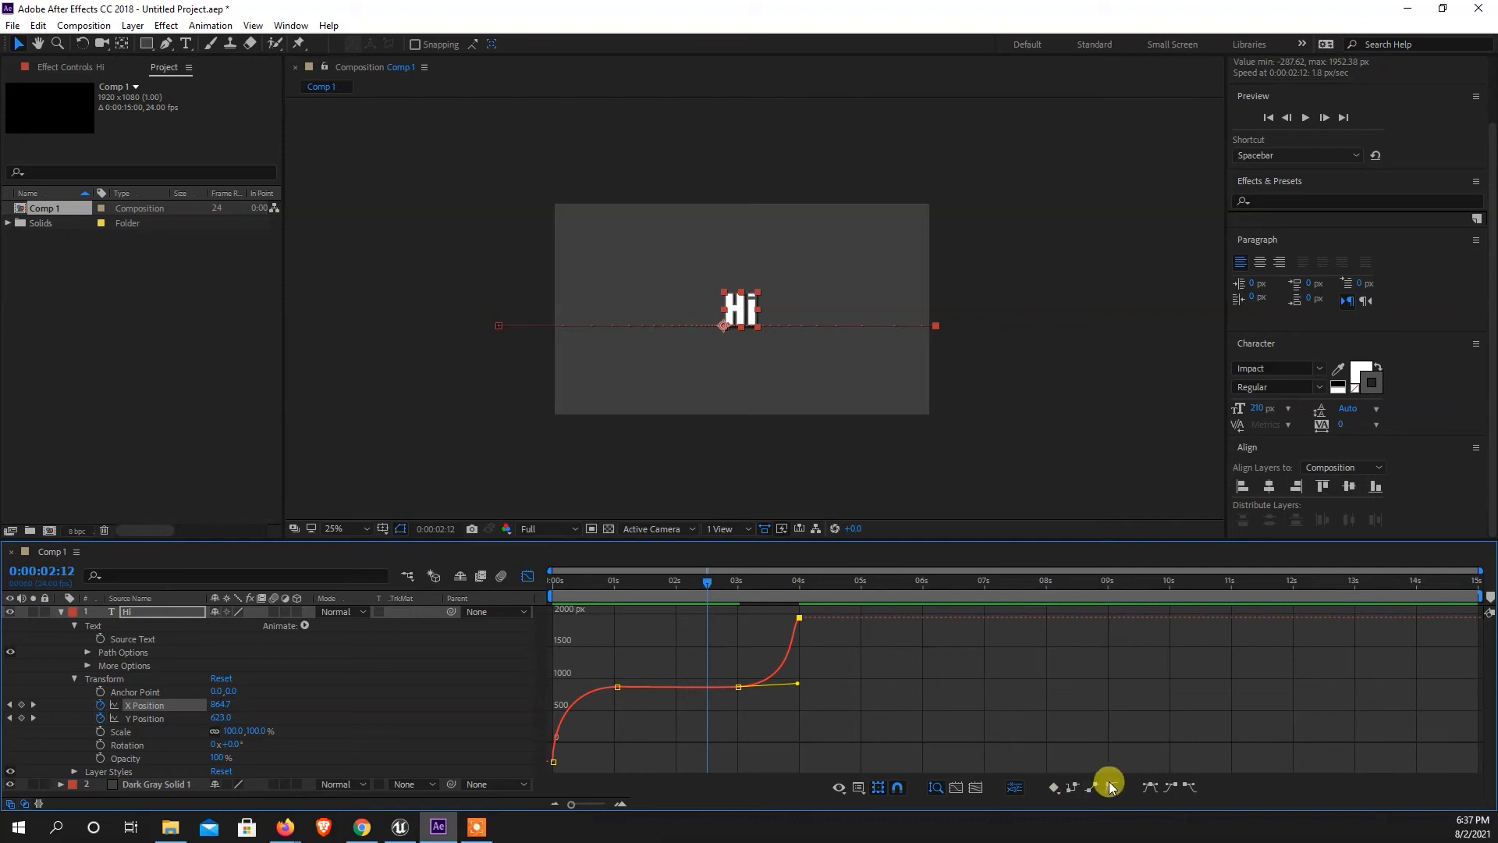
Lengthen the incoming handle of the X Position keyframe at 0:00:04:00 downward to steepen the exit, and preview the motion.
left_click_drag(790, 632, 812, 673)
left_click_drag(791, 676, 689, 693)
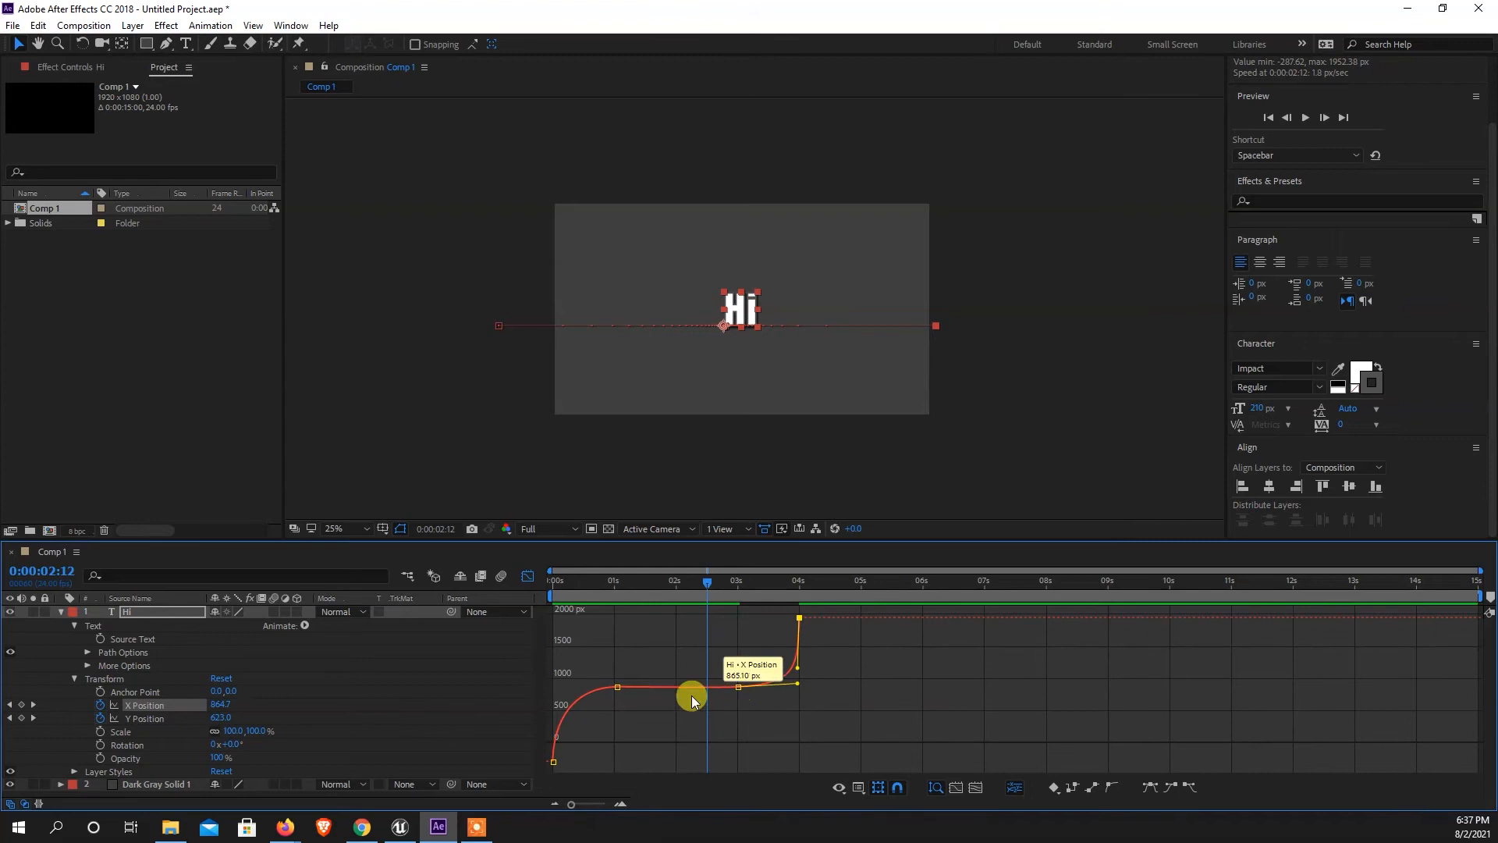
key("space")
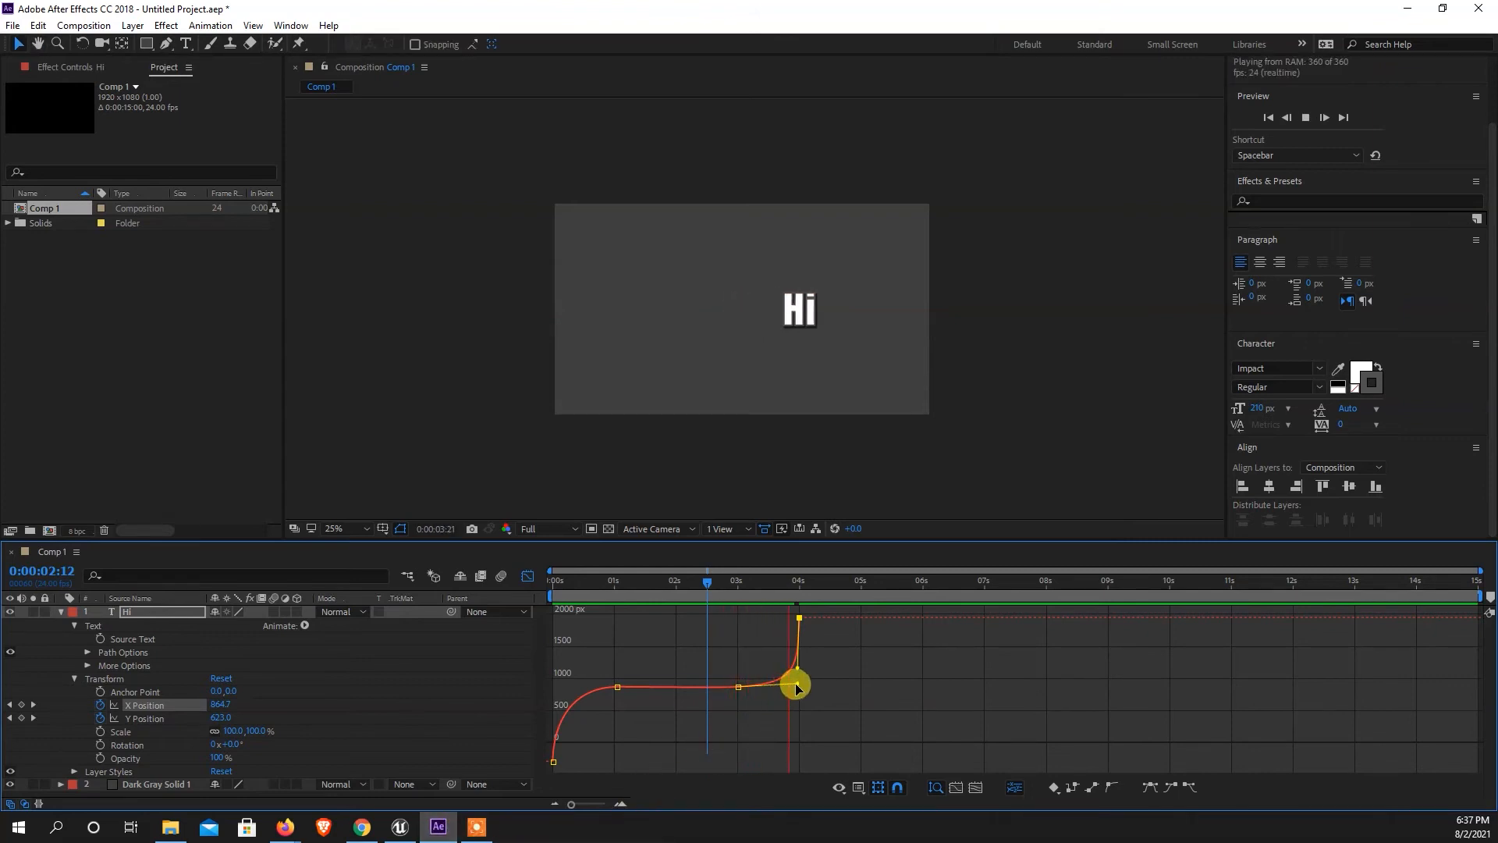
left_click_drag(743, 585, 515, 617)
Lengthen the outgoing handle of the first X Position keyframe upward to steepen the entrance, and preview from the start.
left_click_drag(642, 646, 562, 700)
left_click_drag(606, 734, 542, 728)
key("space")
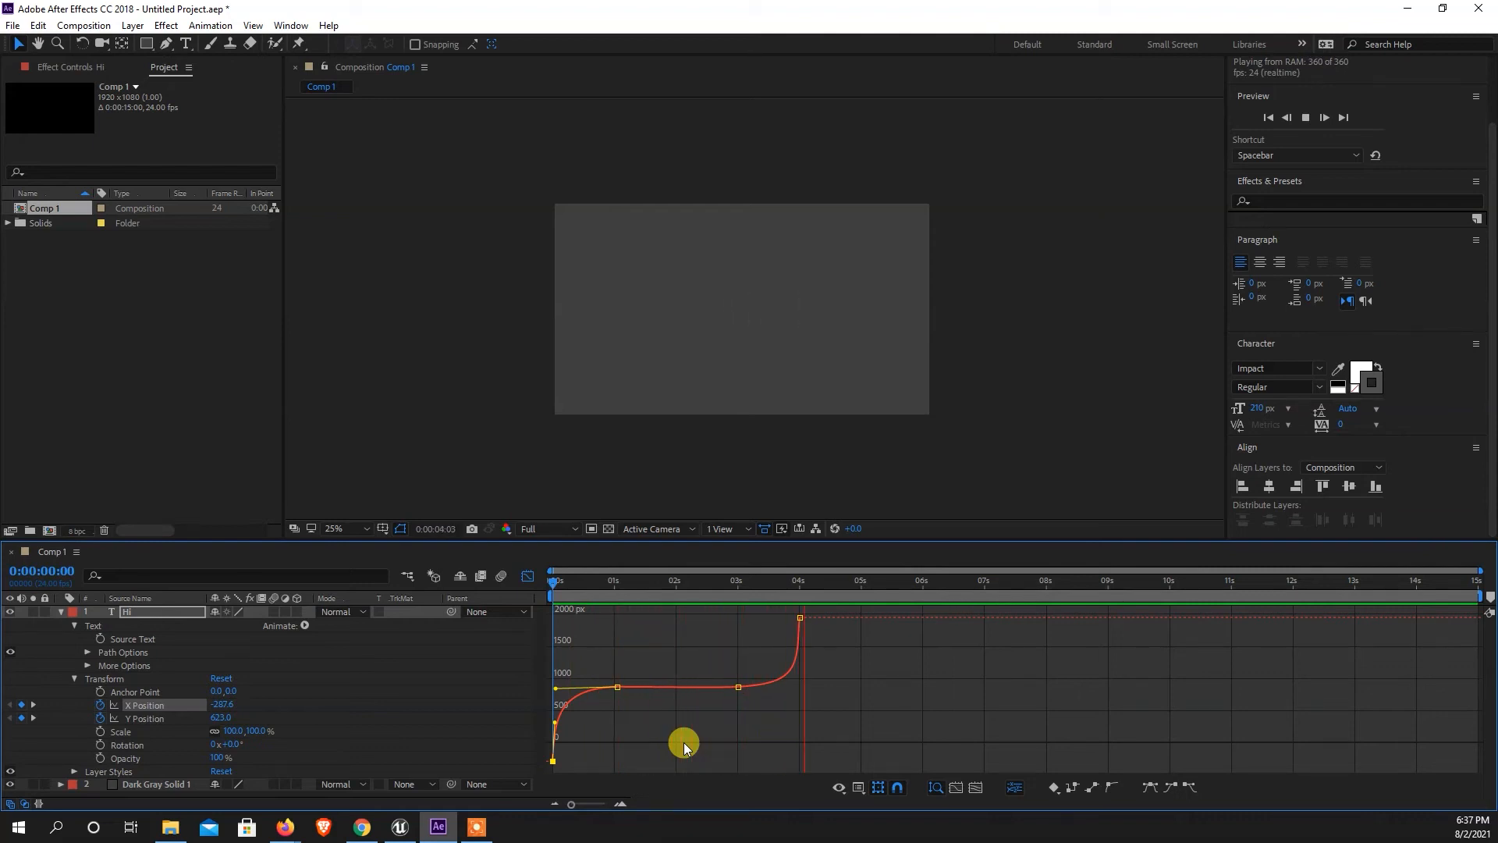
left_click_drag(649, 583, 540, 590)
key("space")
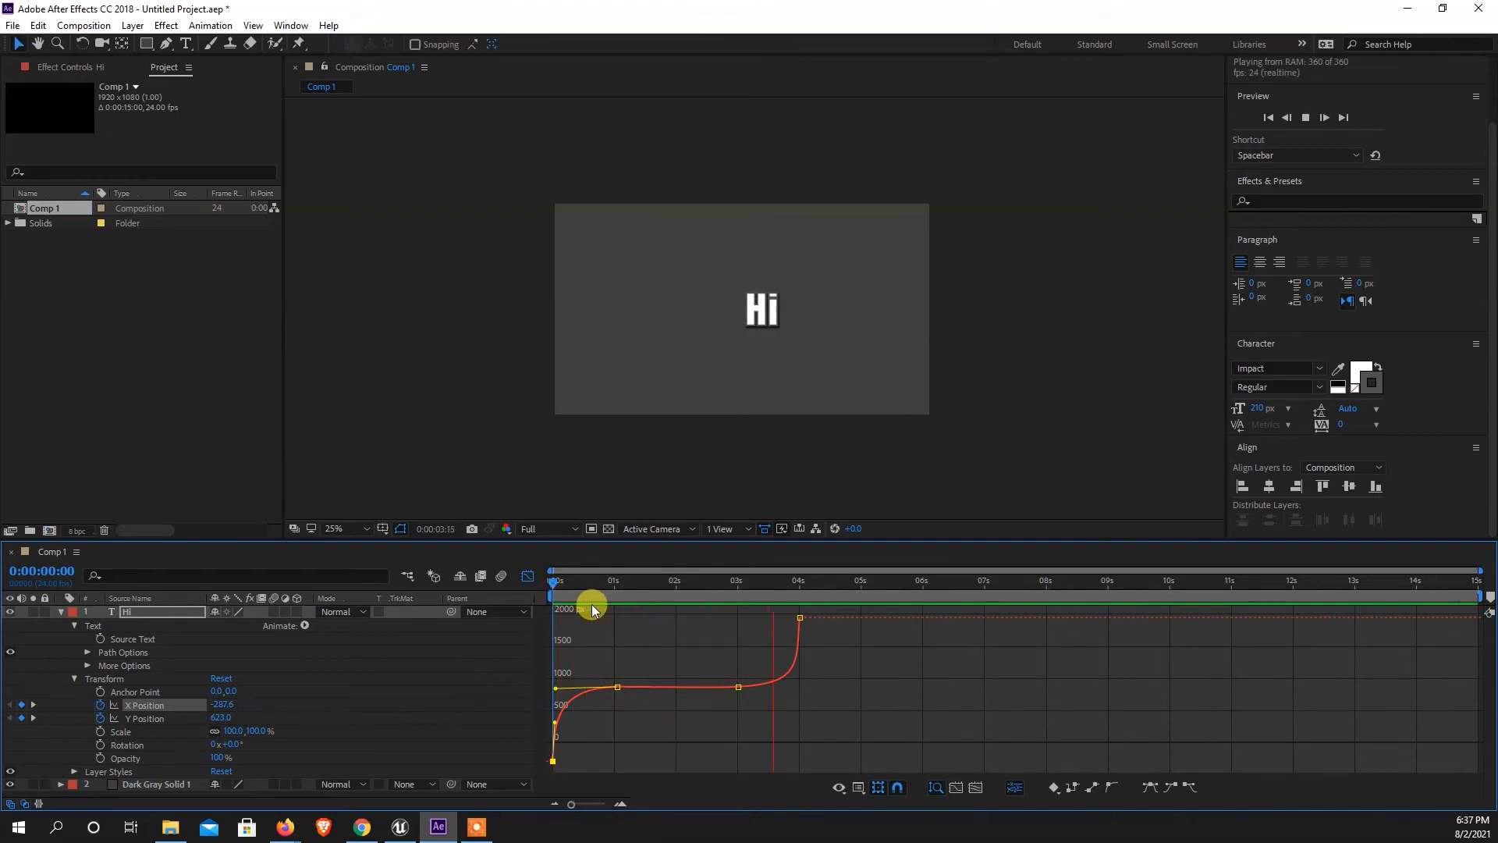
Collapse the "Hi" layer's properties and close the Graph Editor to return to the layer bars.
key("space")
left_click_drag(597, 587, 562, 612)
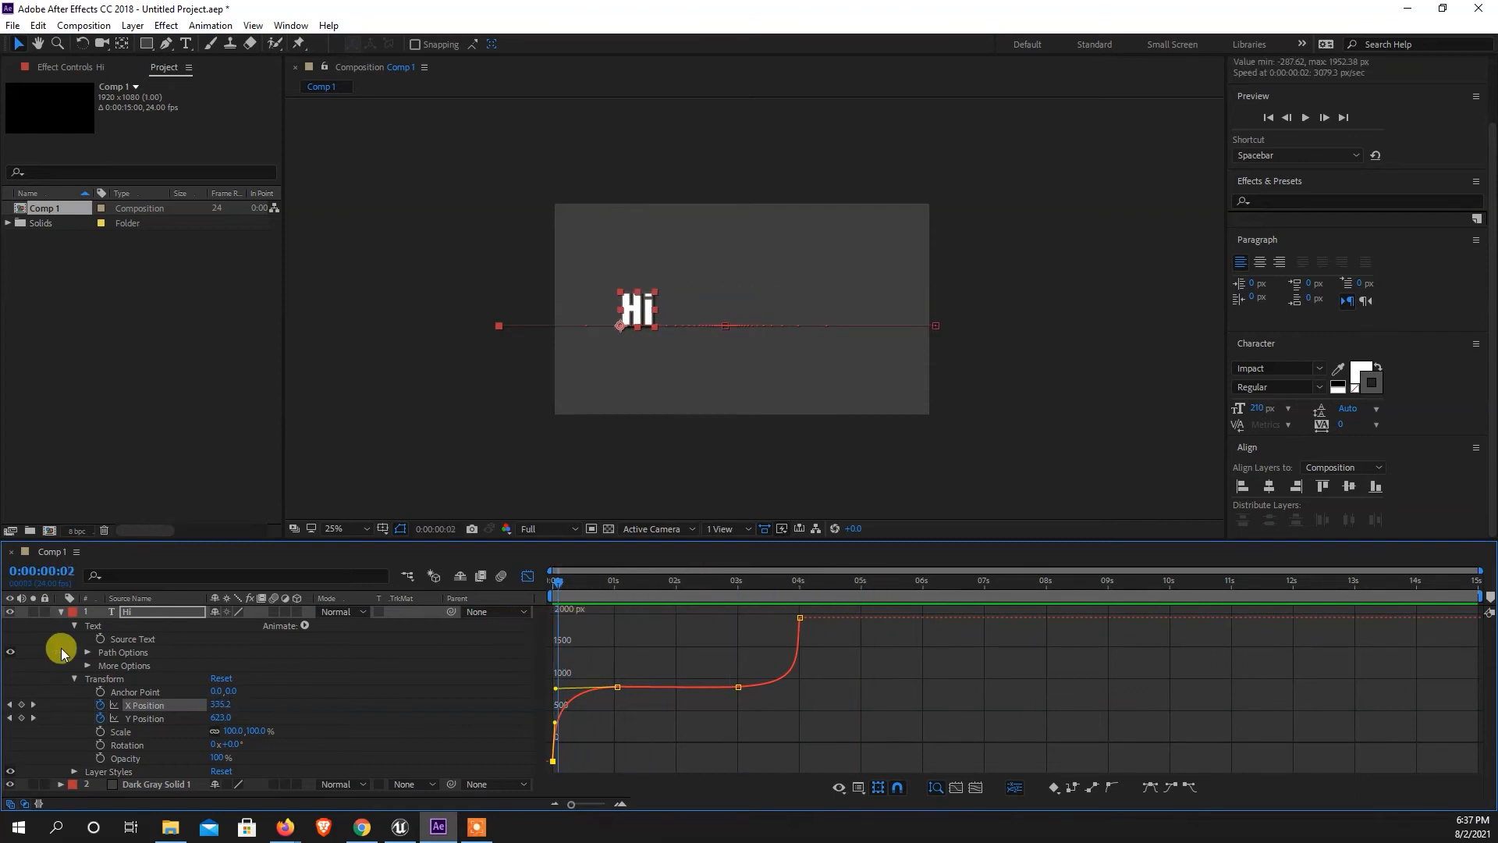
left_click(59, 612)
left_click(164, 679)
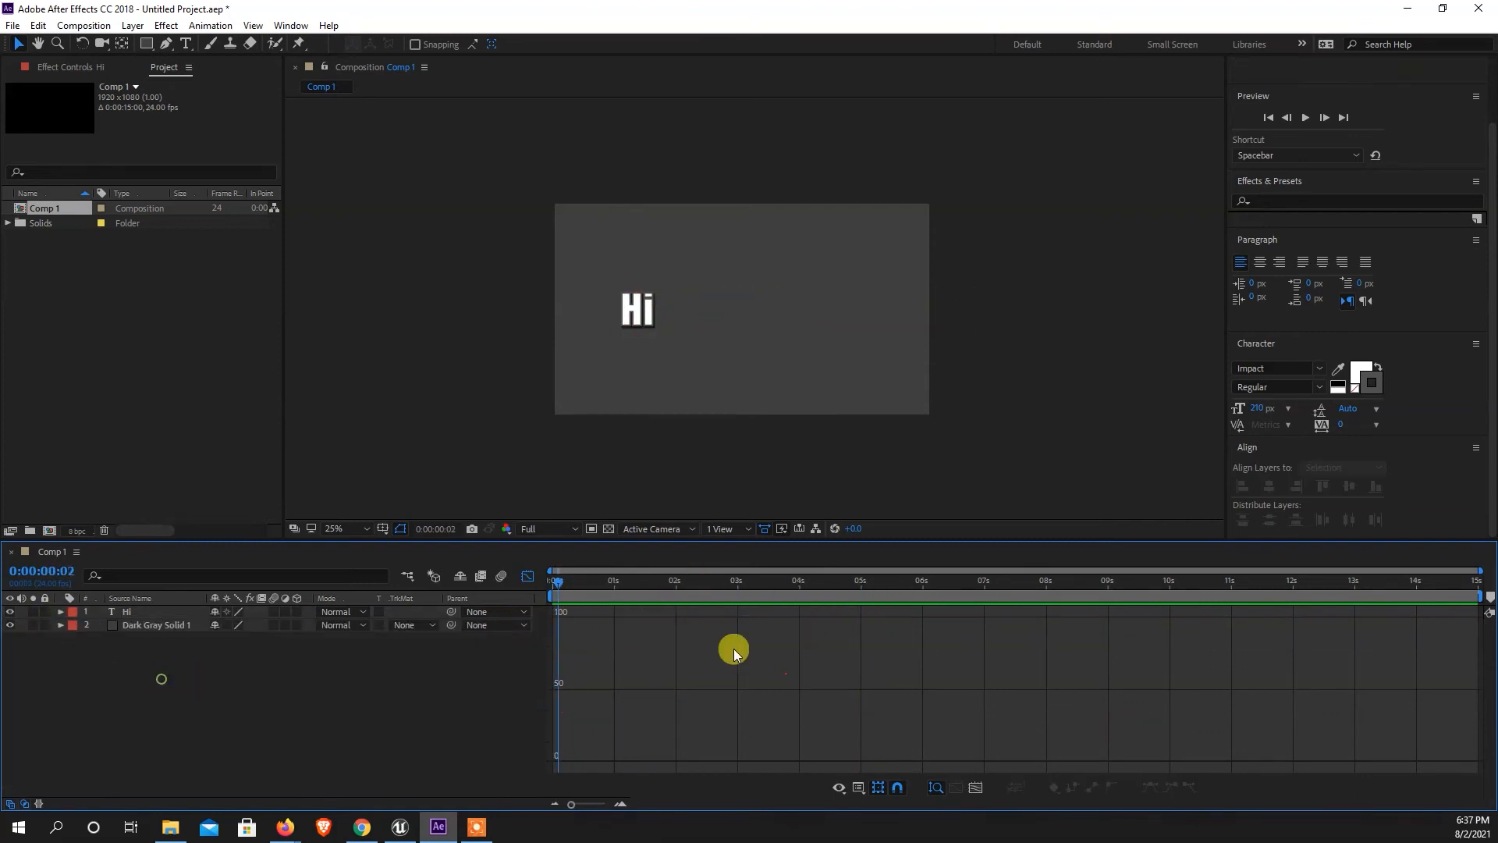
left_click_drag(560, 583, 493, 629)
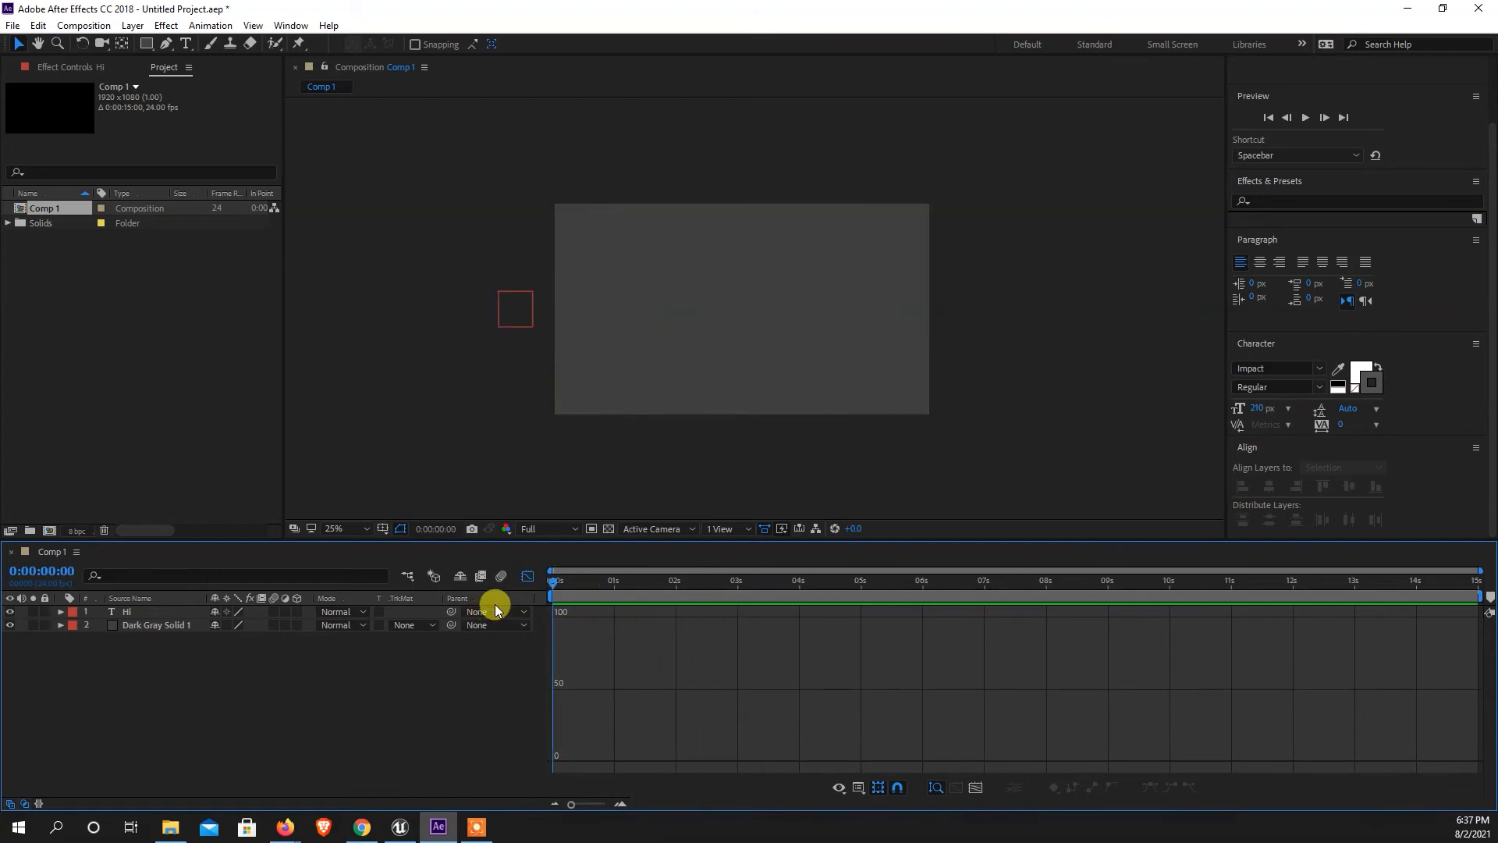
left_click(526, 577)
Preview the "Hi" animation from the start, and set the current time to 0:00:04:00.
mouse_move(570, 582)
left_mouse_down()
mouse_move(856, 597)
mouse_move(476, 587)
mouse_move(768, 585)
mouse_move(545, 598)
left_mouse_up()
key("space")
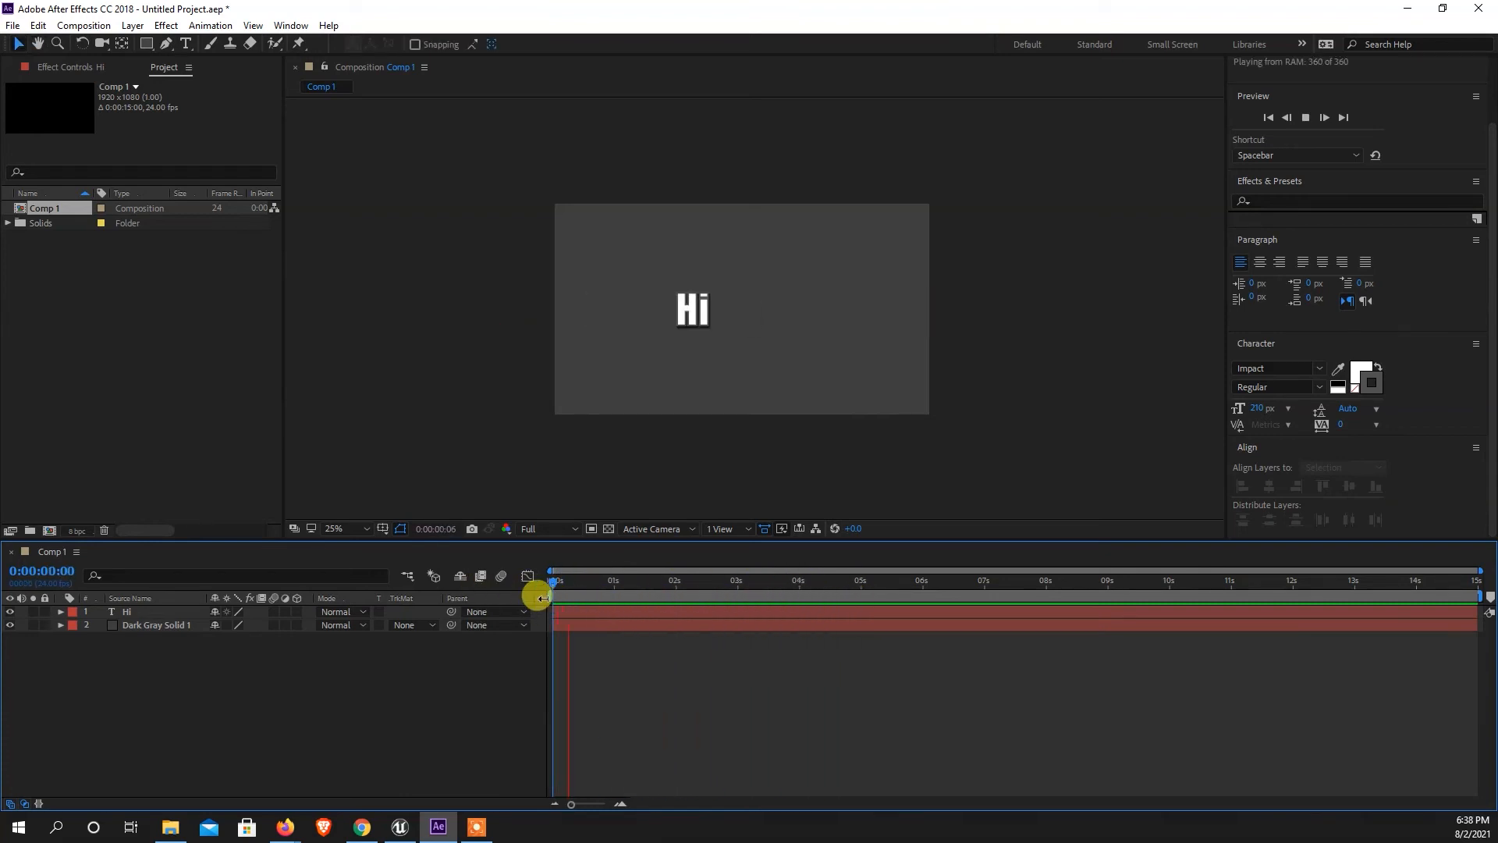
left_click_drag(666, 587, 800, 600)
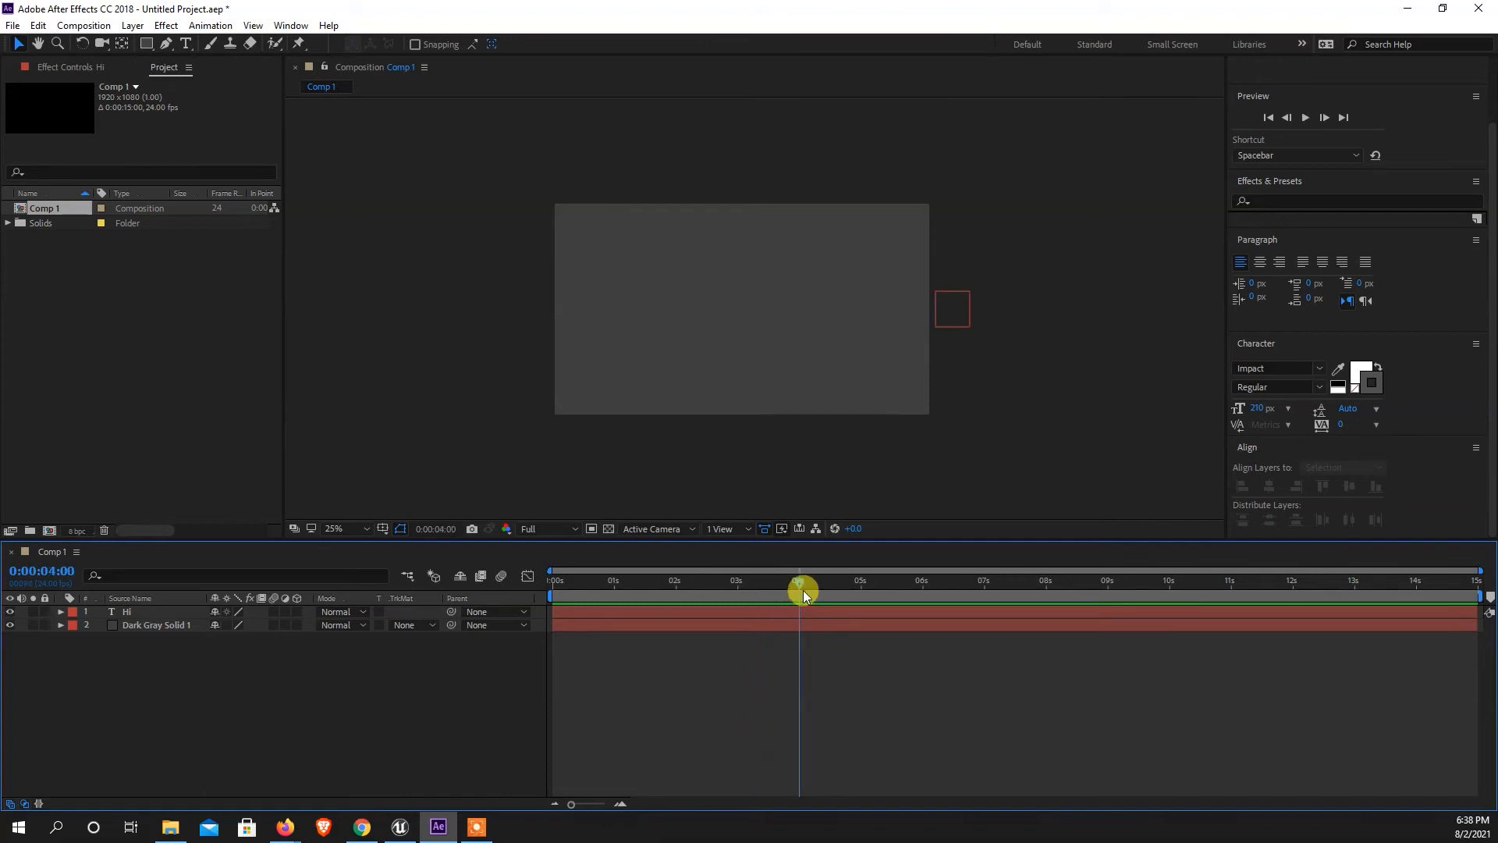
mouse_move(801, 584)
left_mouse_down()
mouse_move(813, 580)
mouse_move(801, 587)
left_mouse_up()
right_click(232, 697)
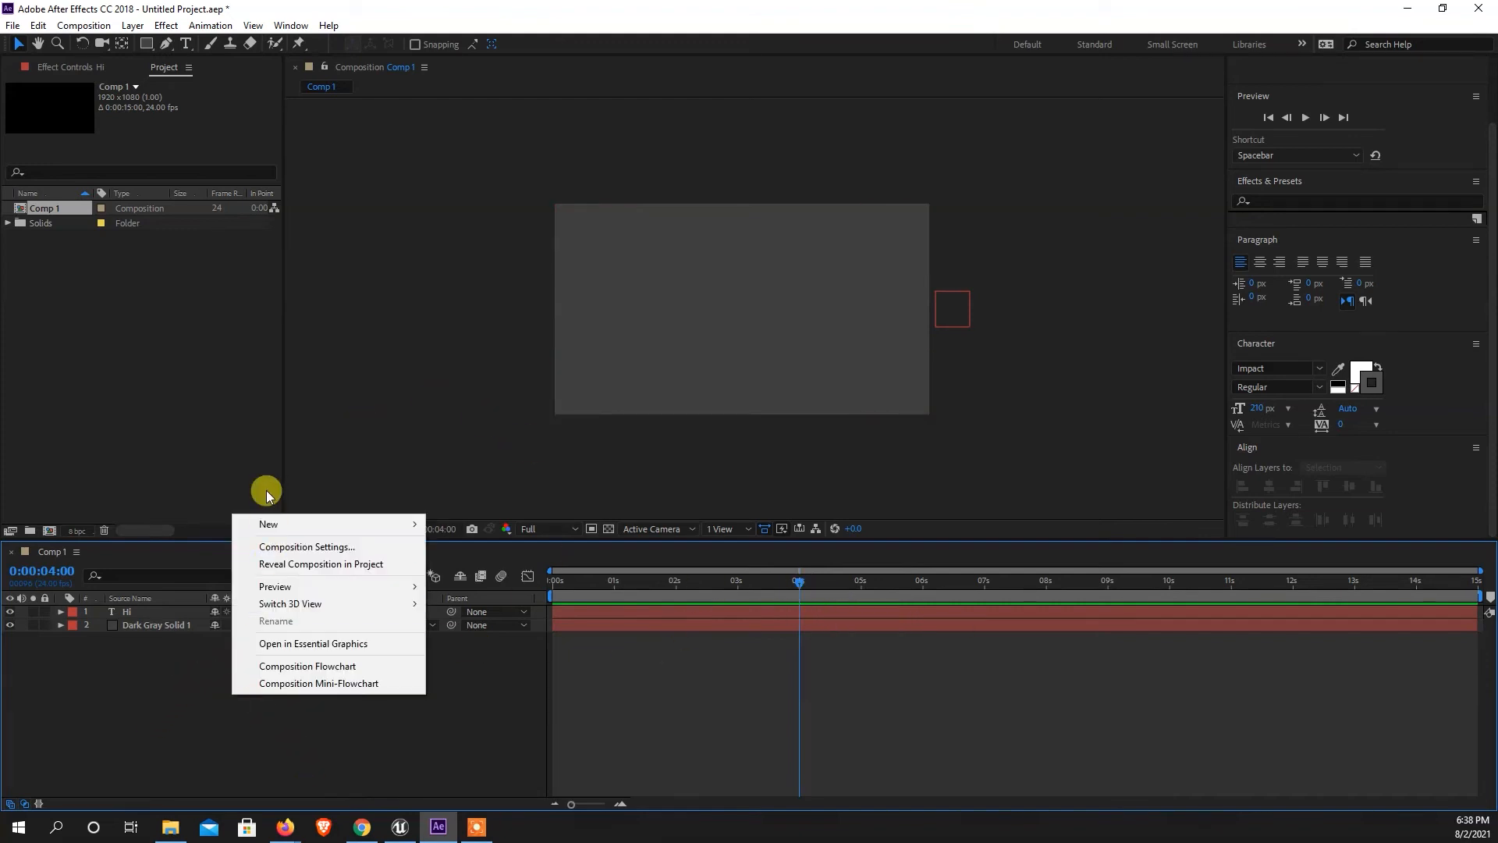
mouse_move(268, 524)
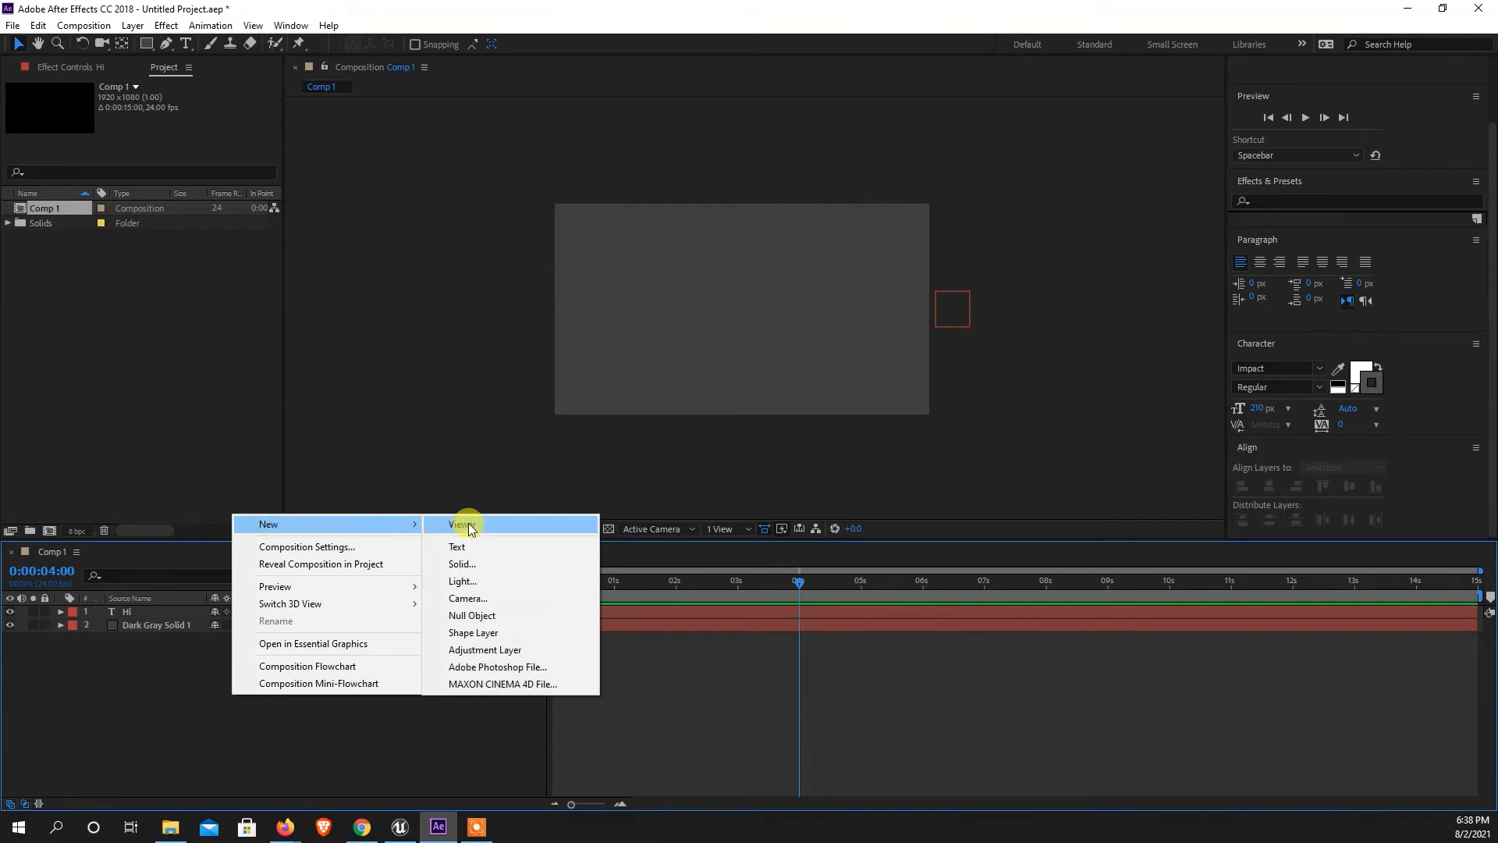
left_click(490, 570)
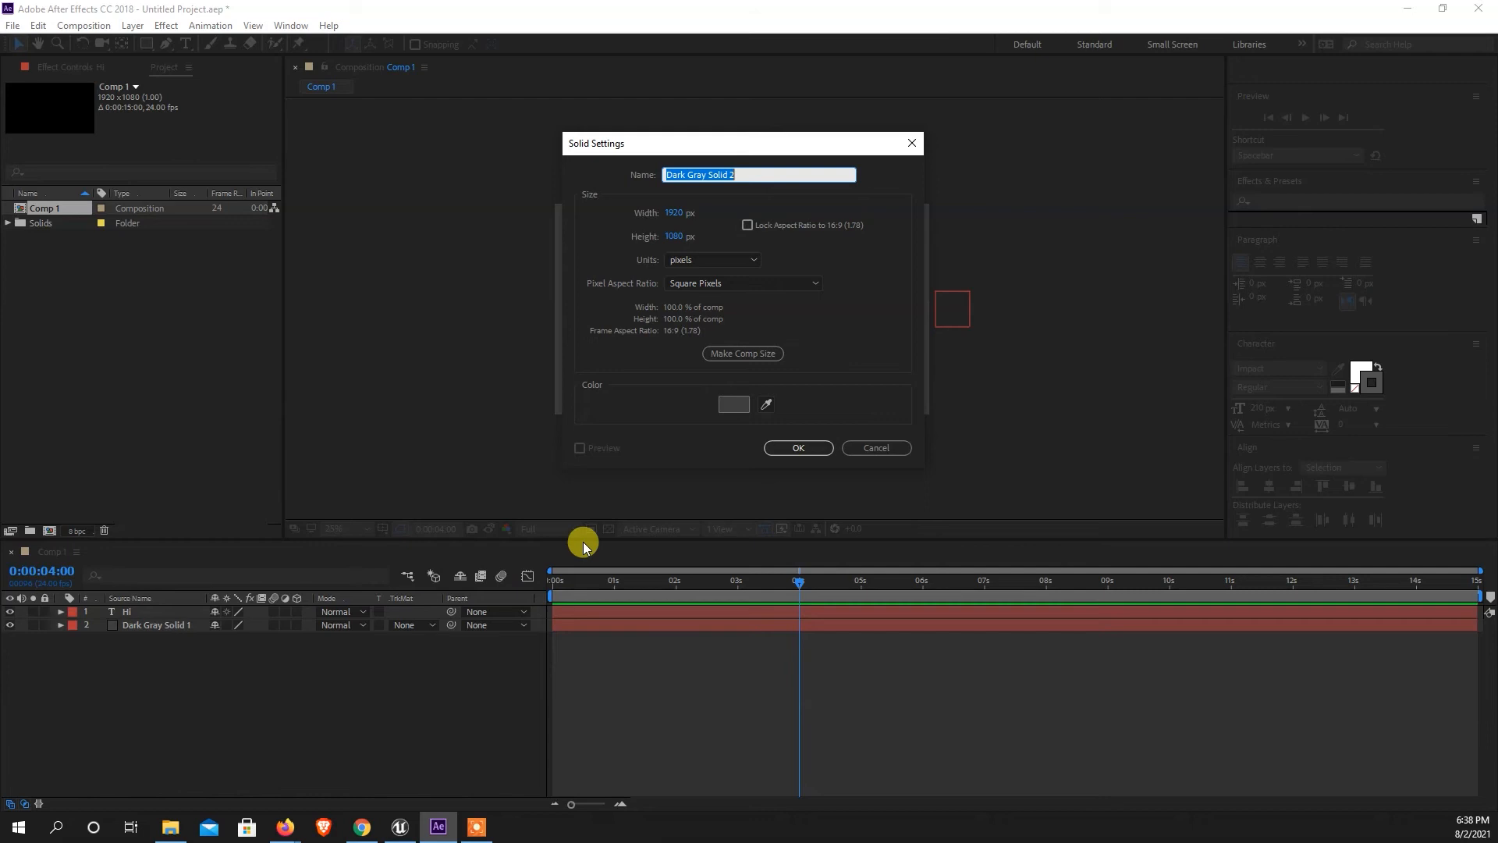
left_click(872, 449)
Create a new 1920 x 1080 px solid layer in red (FF0000).
right_click(181, 668)
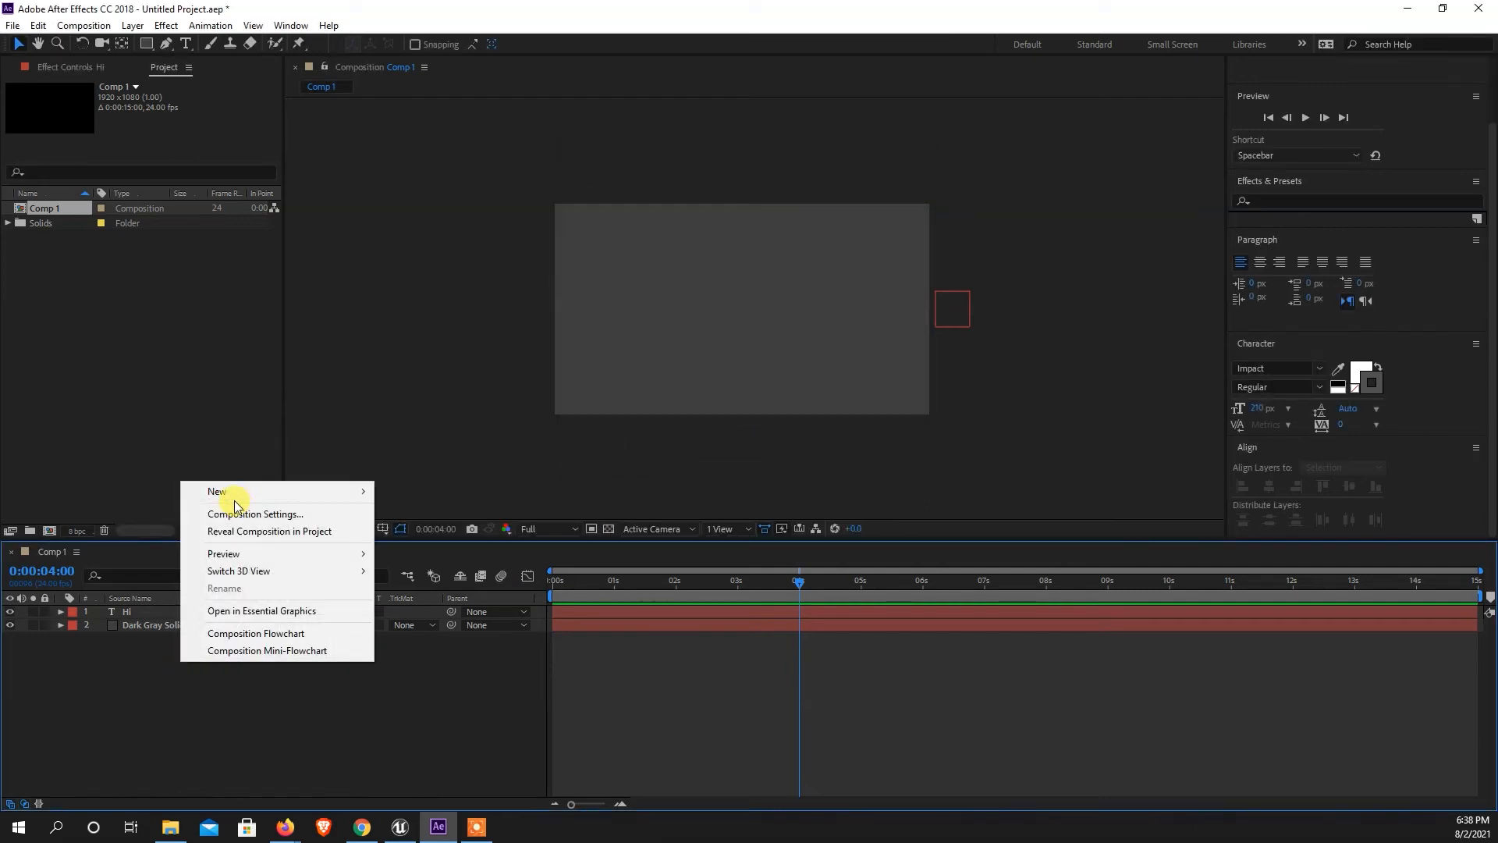
mouse_move(232, 499)
left_click(471, 533)
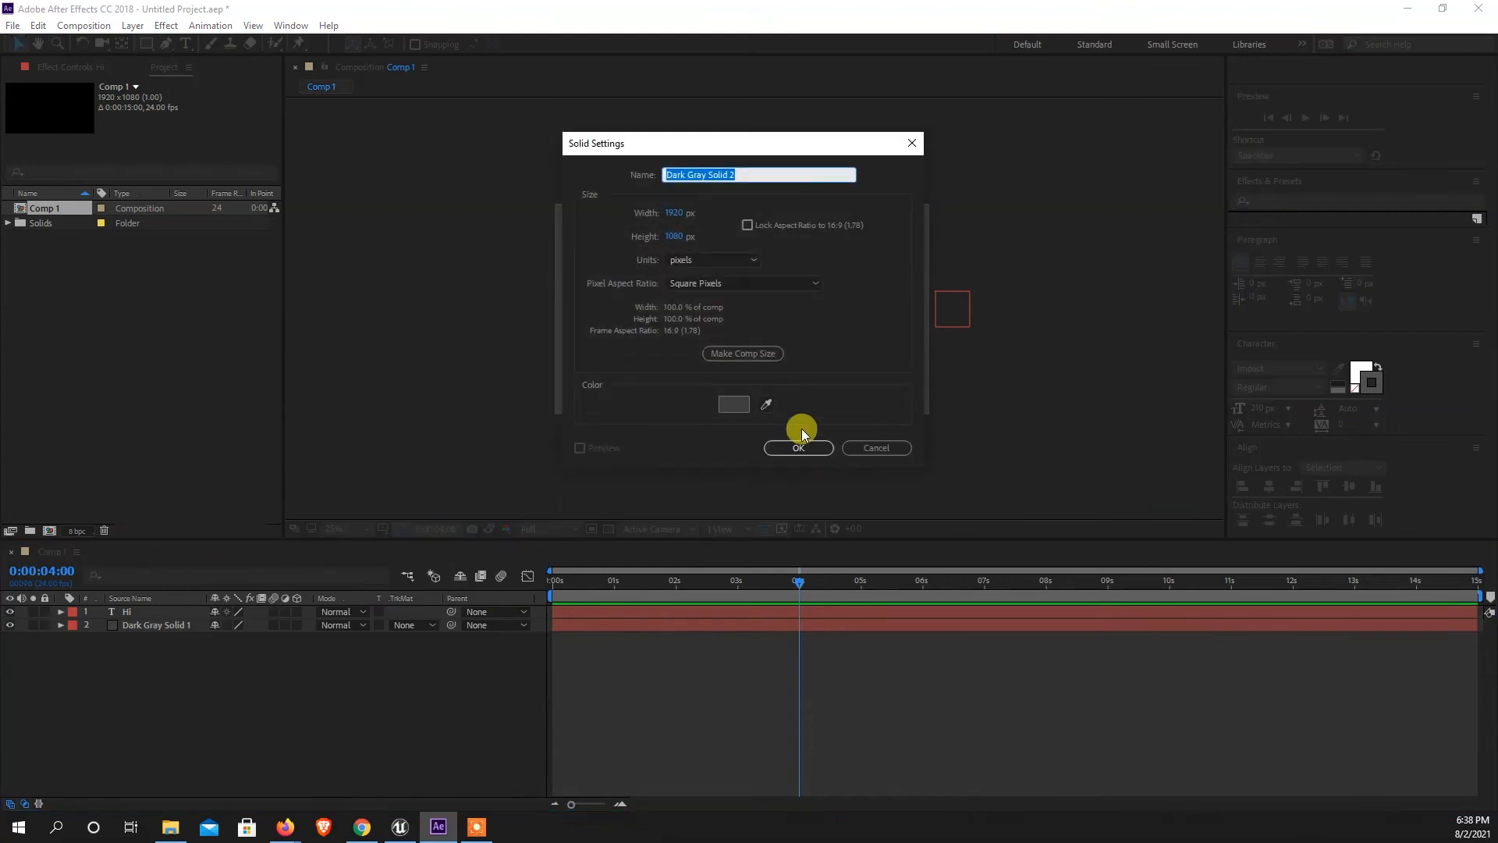
left_click(734, 403)
left_click(1028, 253)
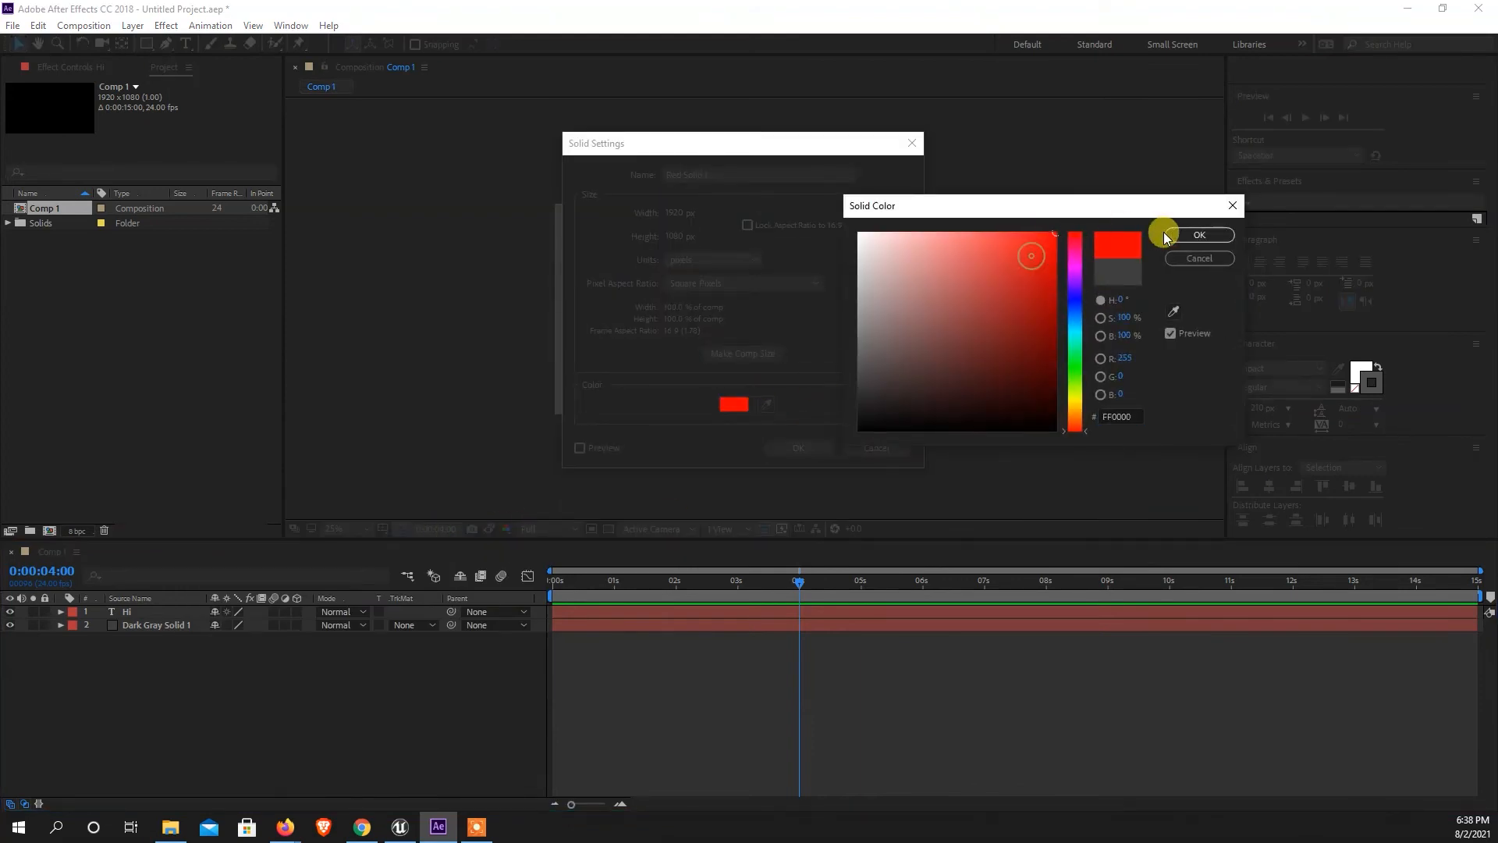
left_click(1198, 235)
left_click(804, 447)
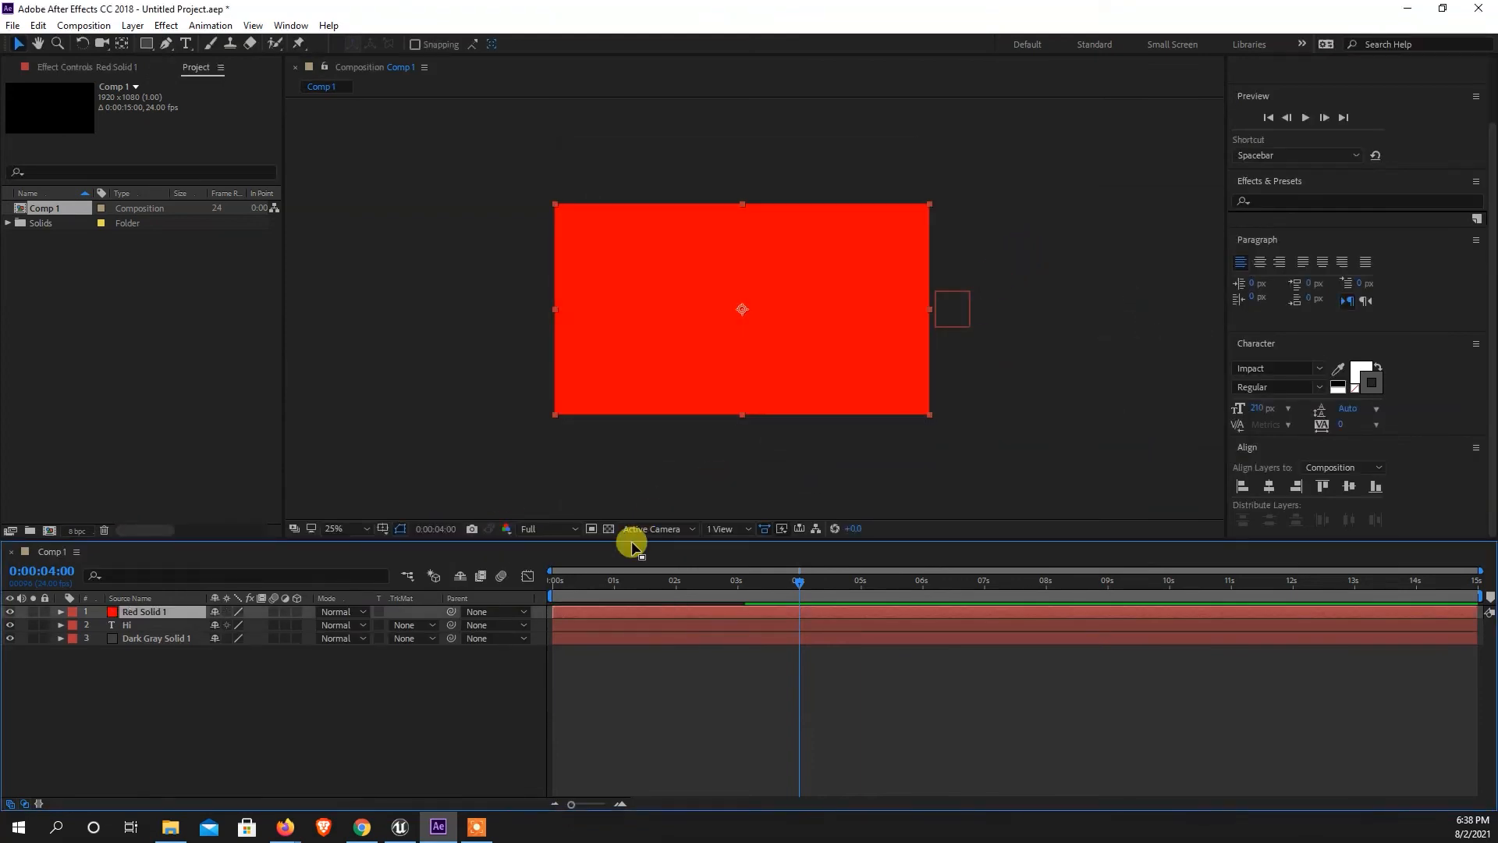
left_click(172, 702)
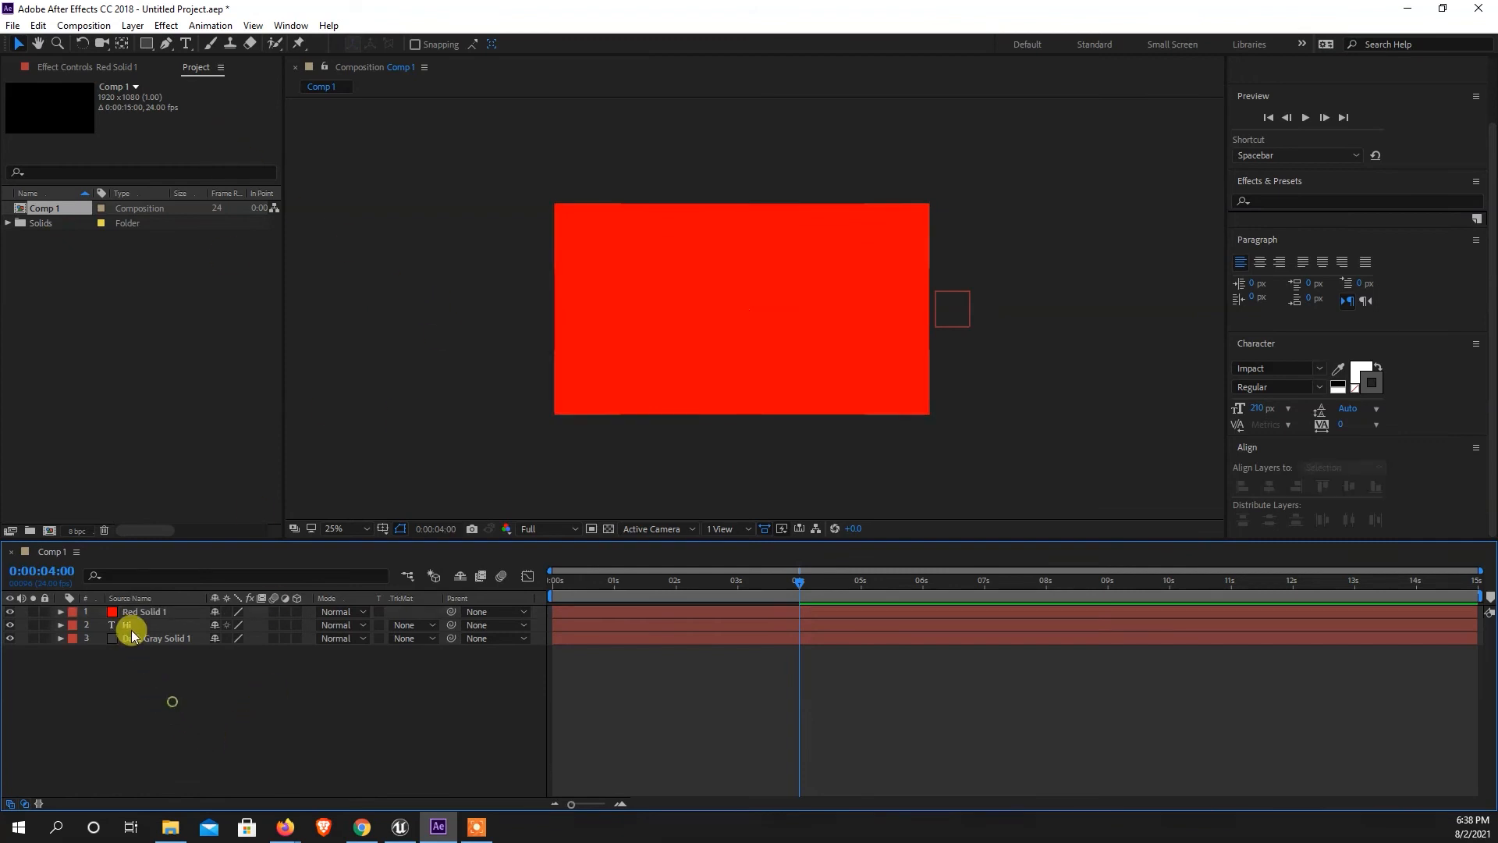
Scale the red solid down to 15% and collapse its properties.
left_click(142, 611)
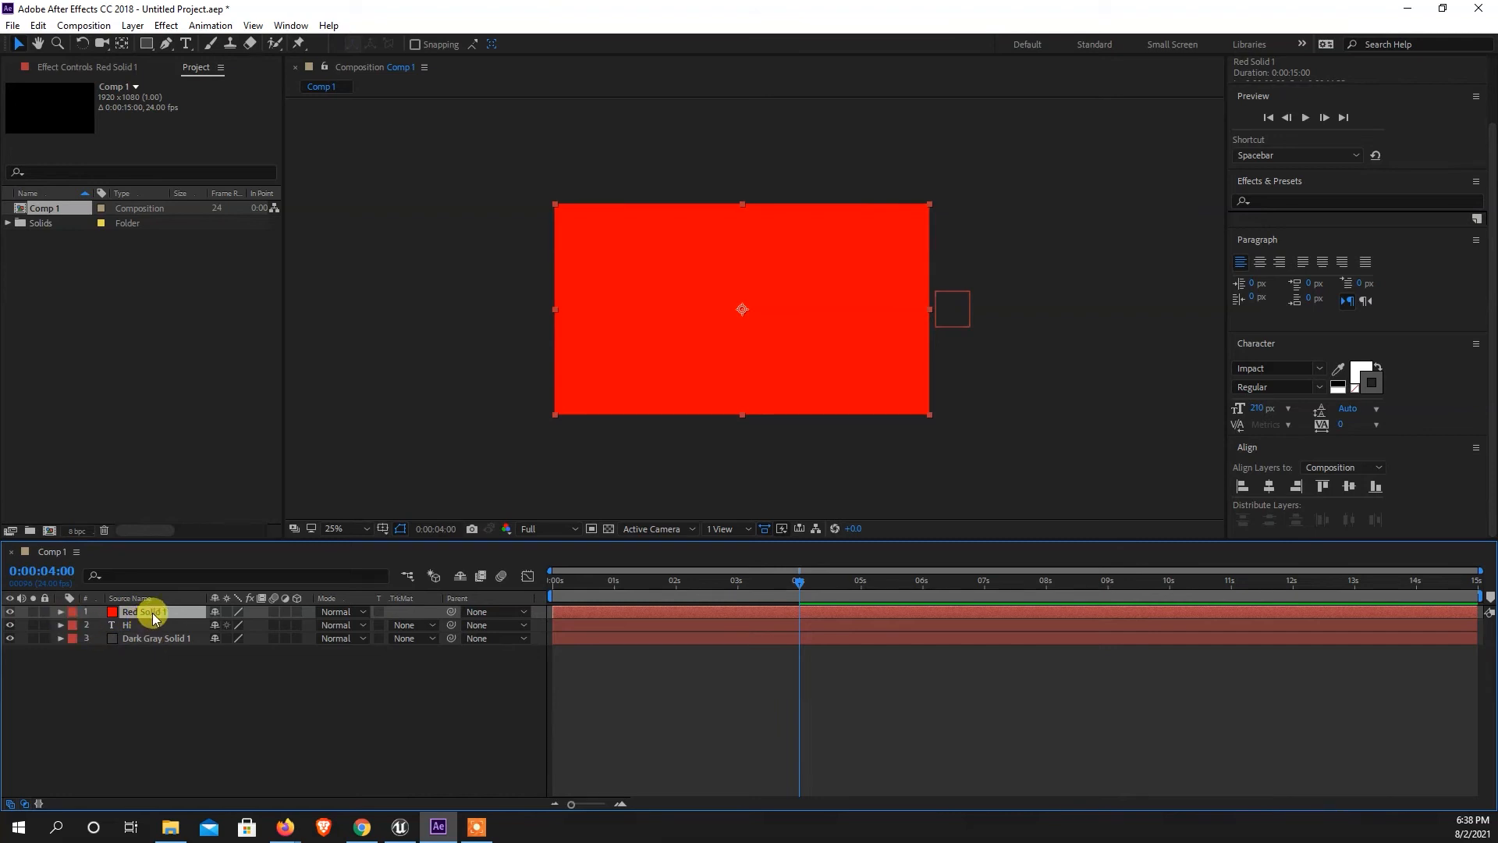
left_click(60, 612)
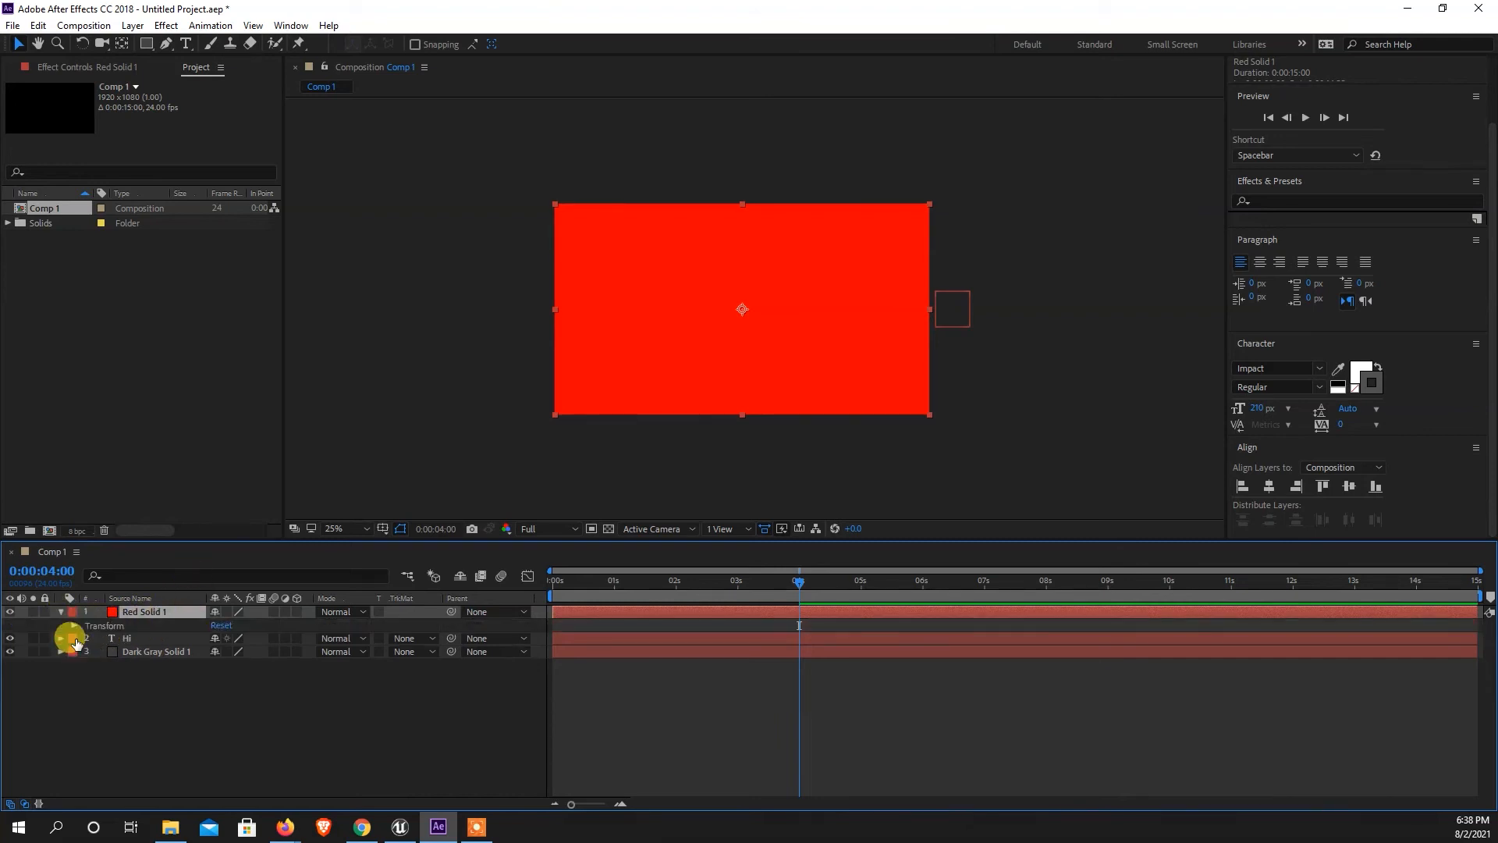
left_click(73, 626)
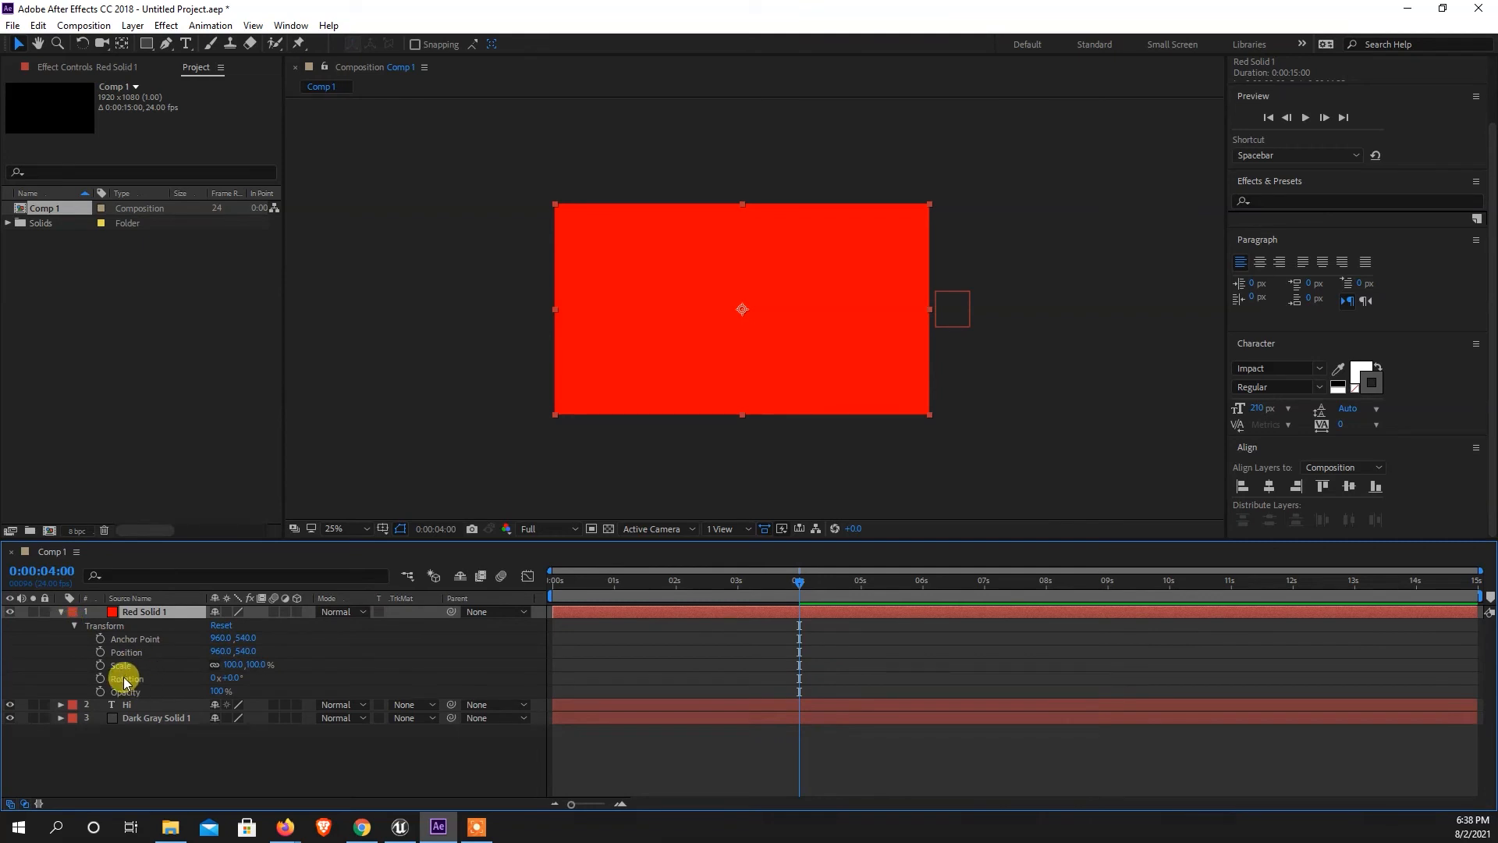
left_click(233, 664)
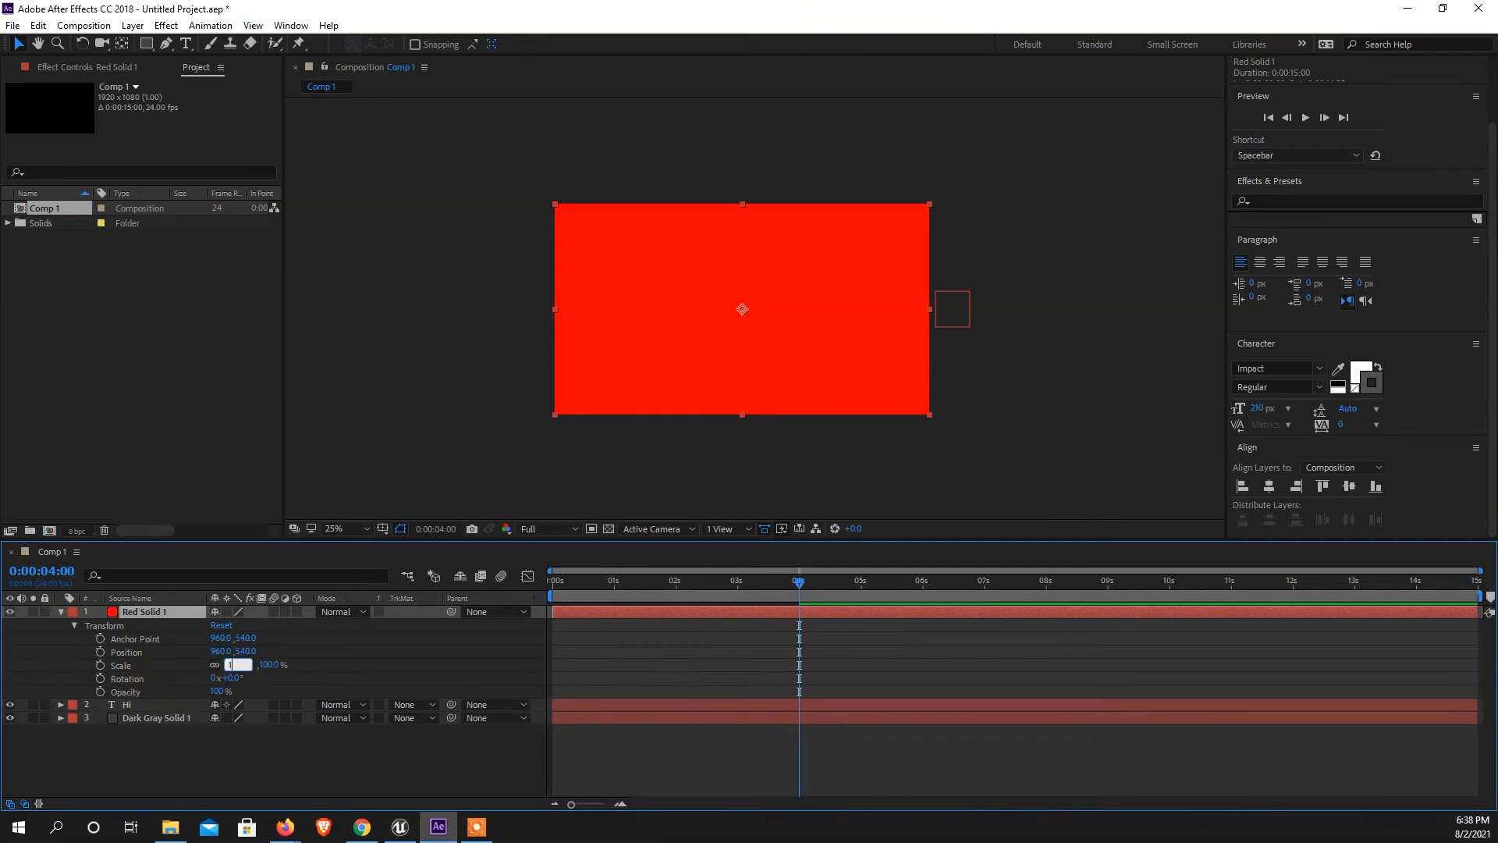
key("Return")
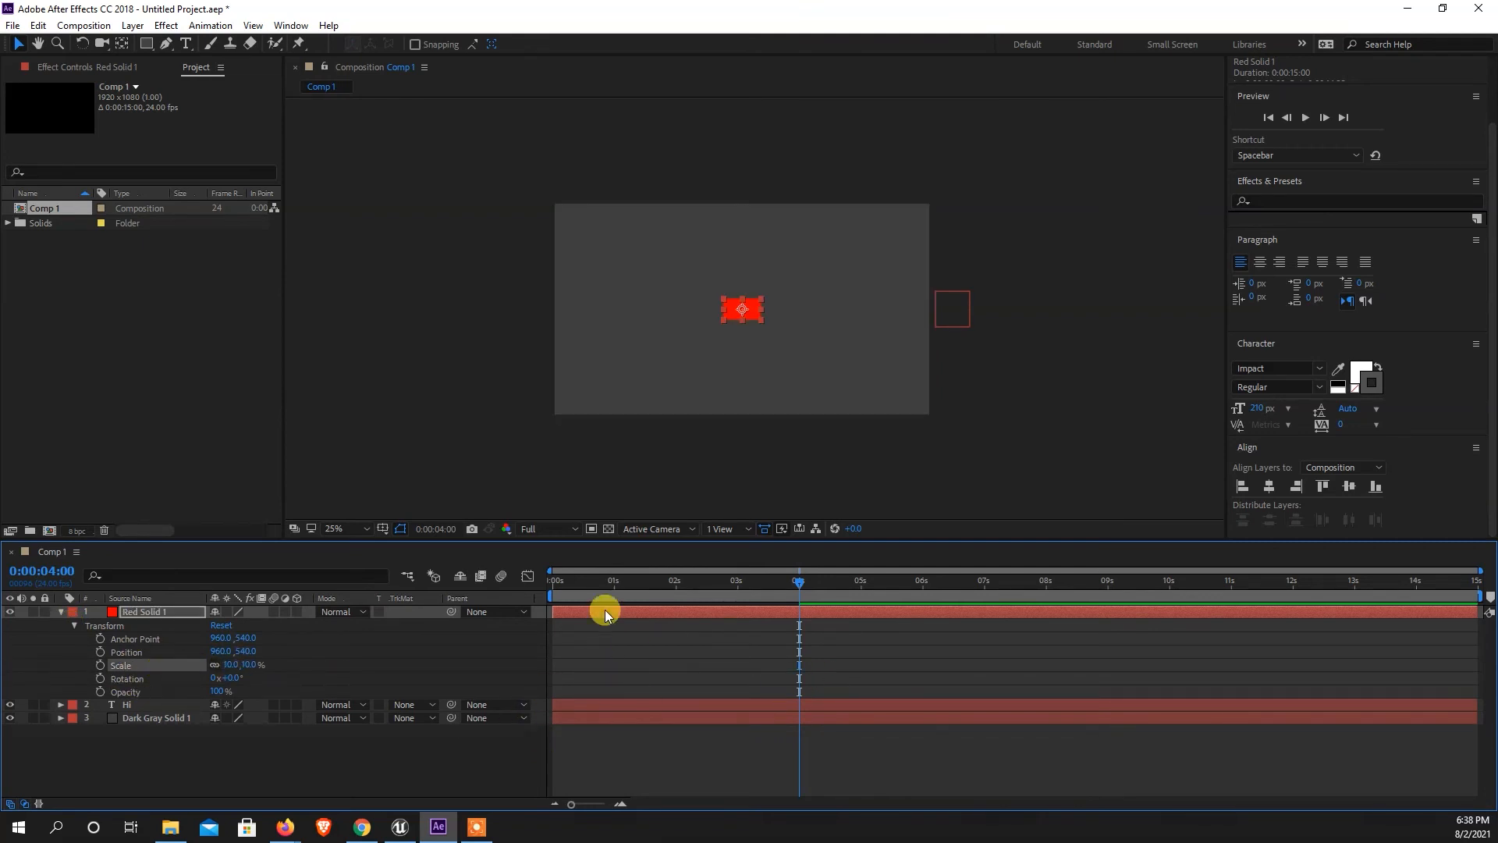
scroll(754, 284, "up", 1)
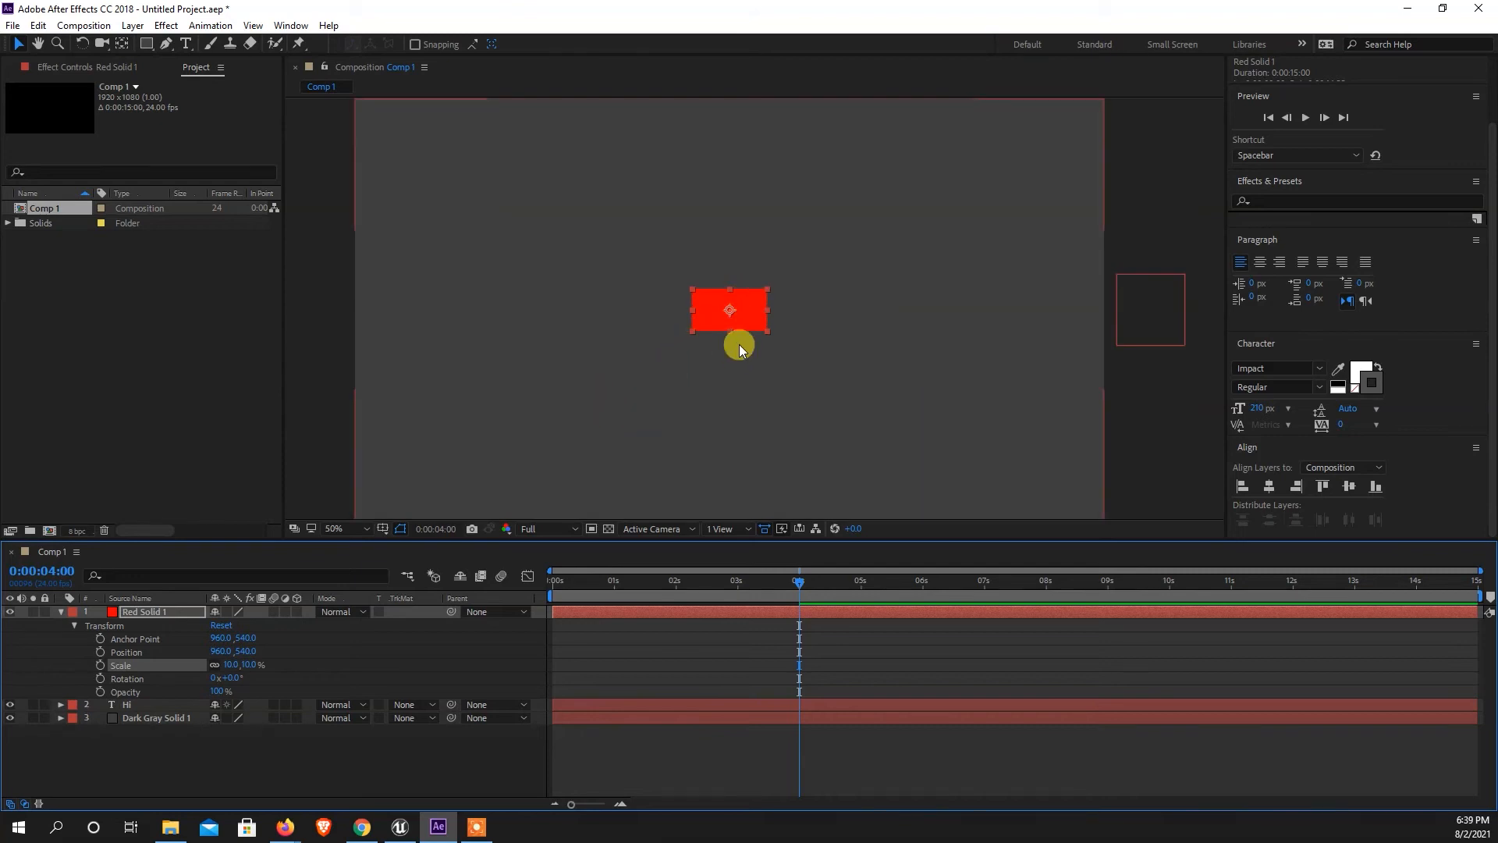
left_click(243, 665)
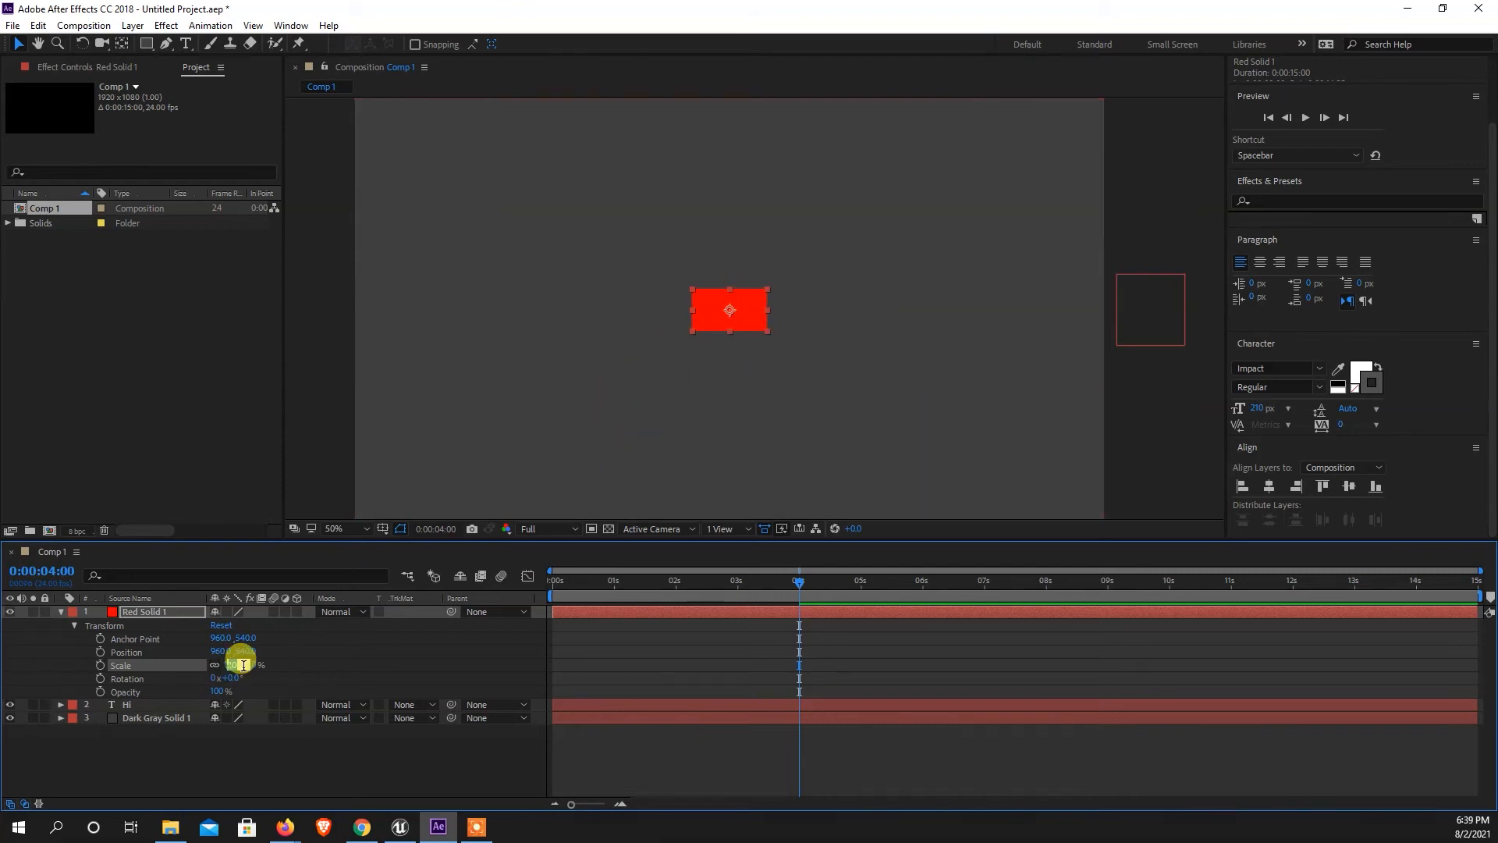
type("15")
key("Return")
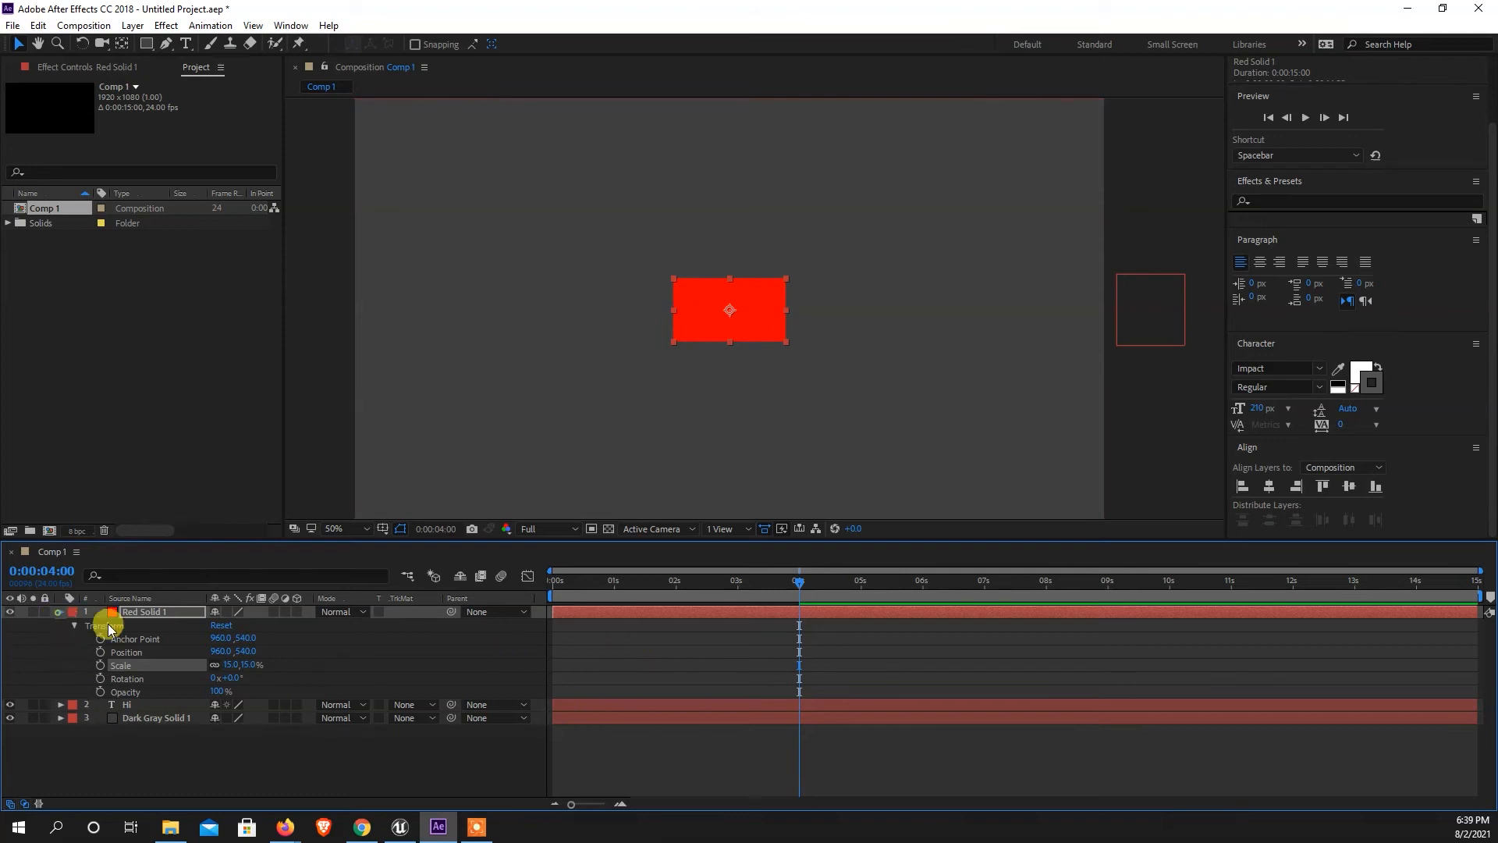
left_click(62, 616)
Duplicate the red solid and recolor the lower copy white as a new solid.
key("ctrl+d")
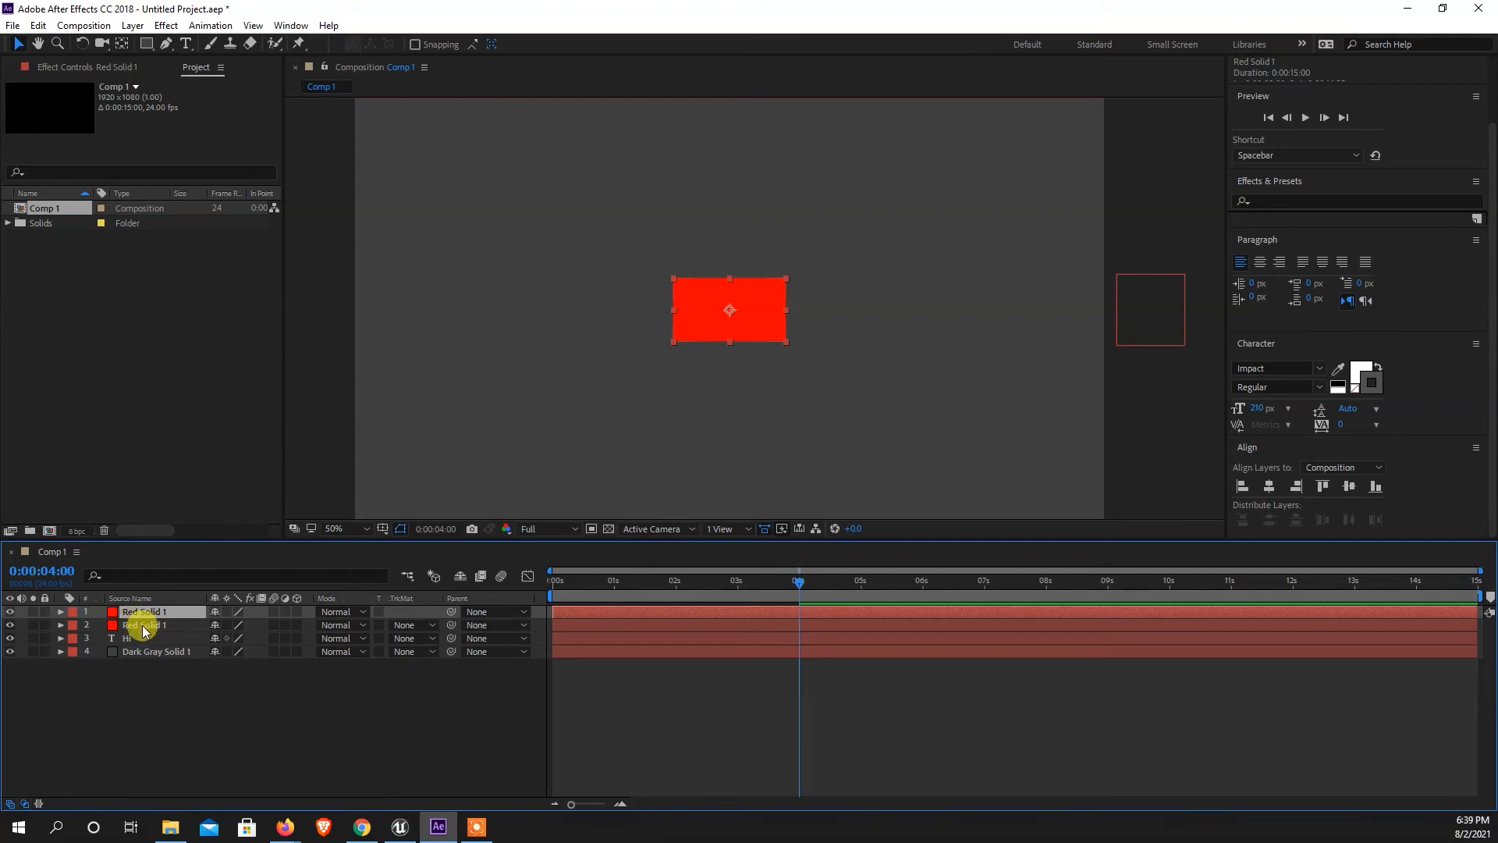
left_click(140, 620)
left_click(133, 25)
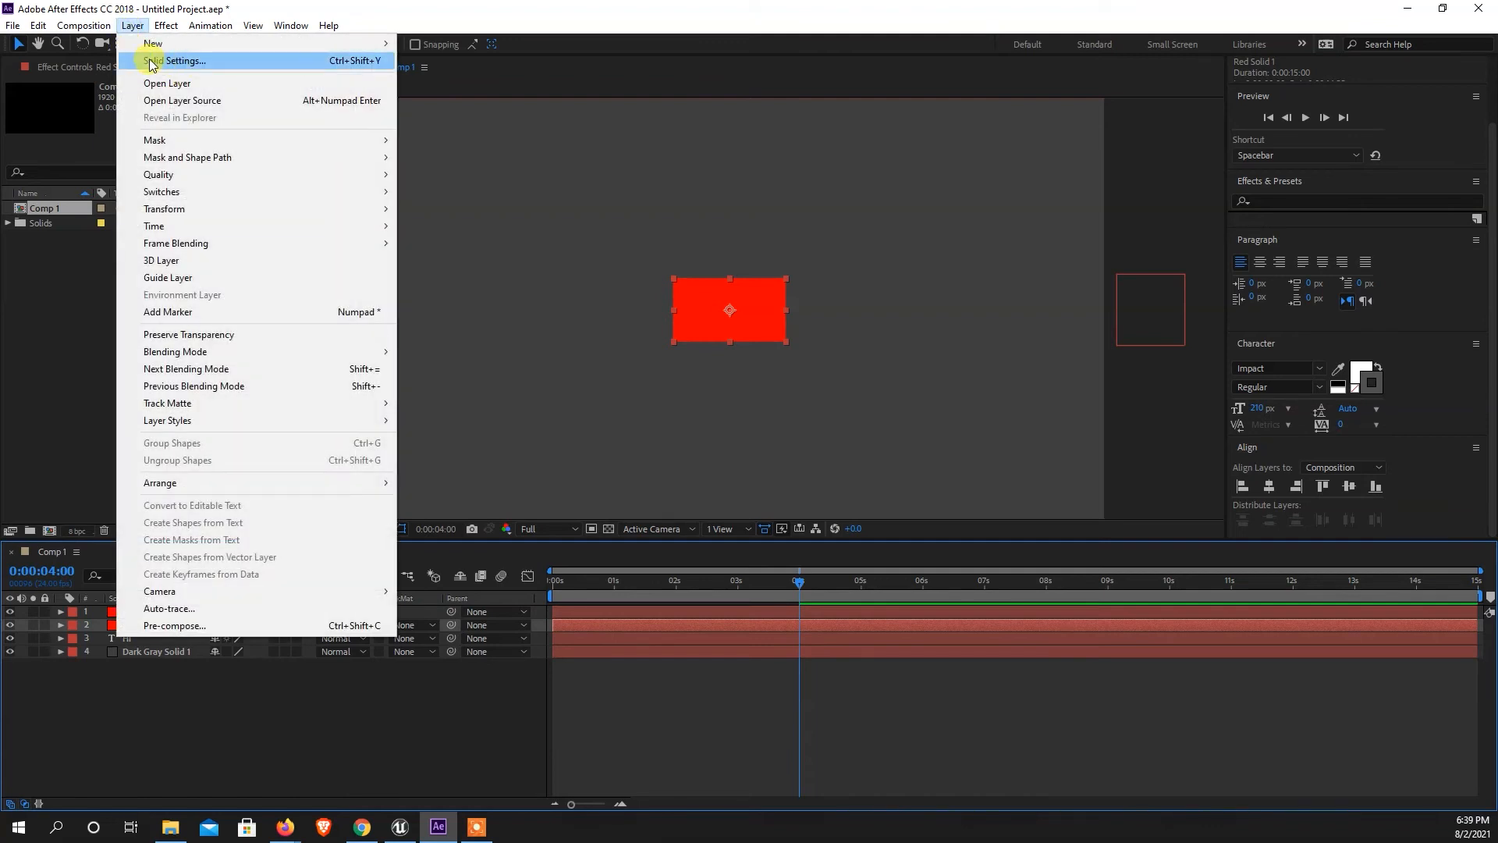
left_click(151, 62)
left_click(756, 489)
left_click_drag(898, 255, 859, 232)
left_click(1178, 236)
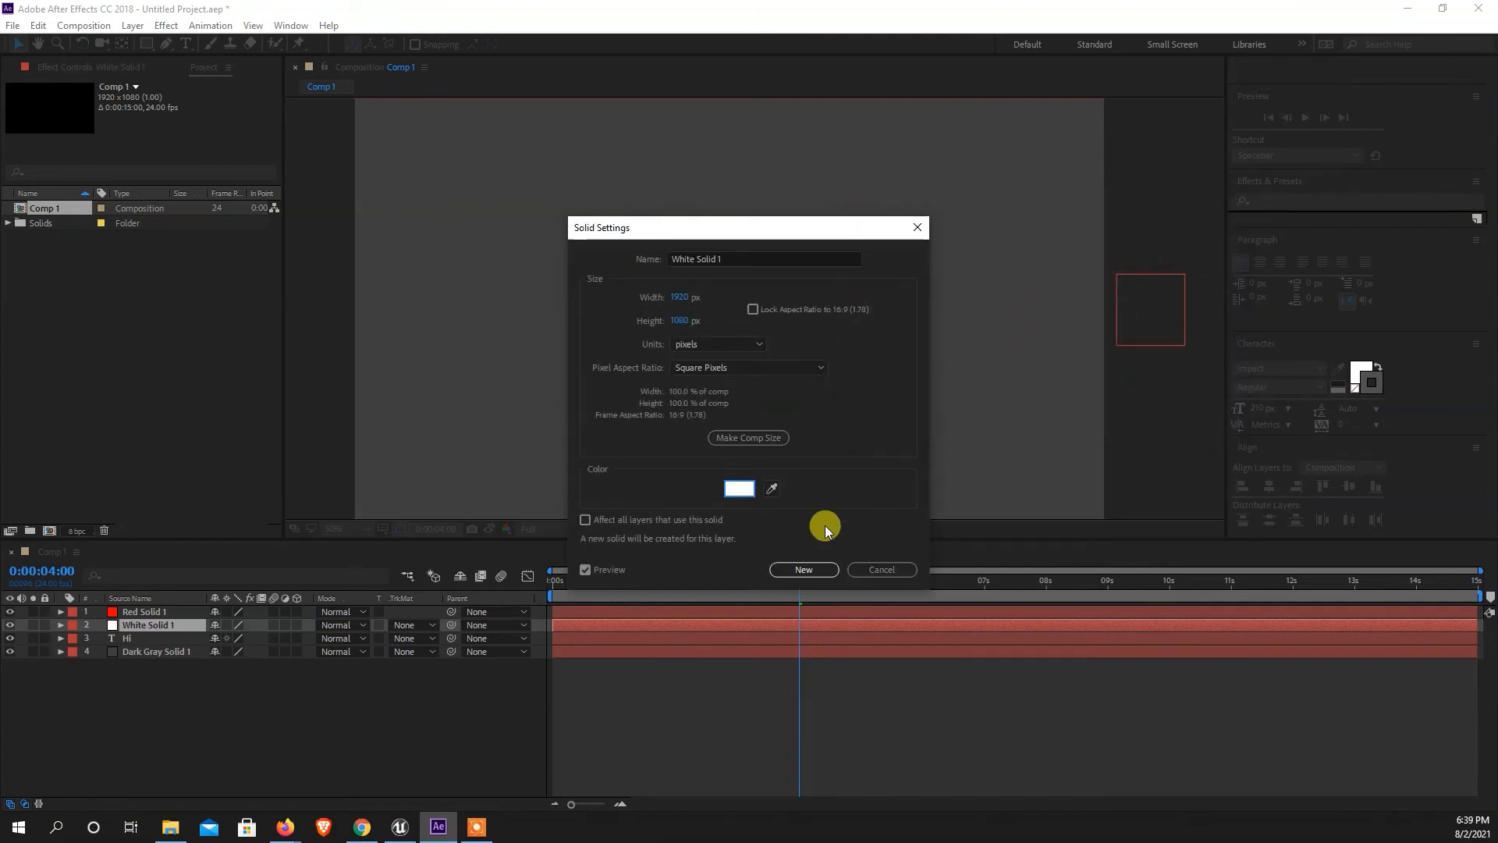
left_click(803, 569)
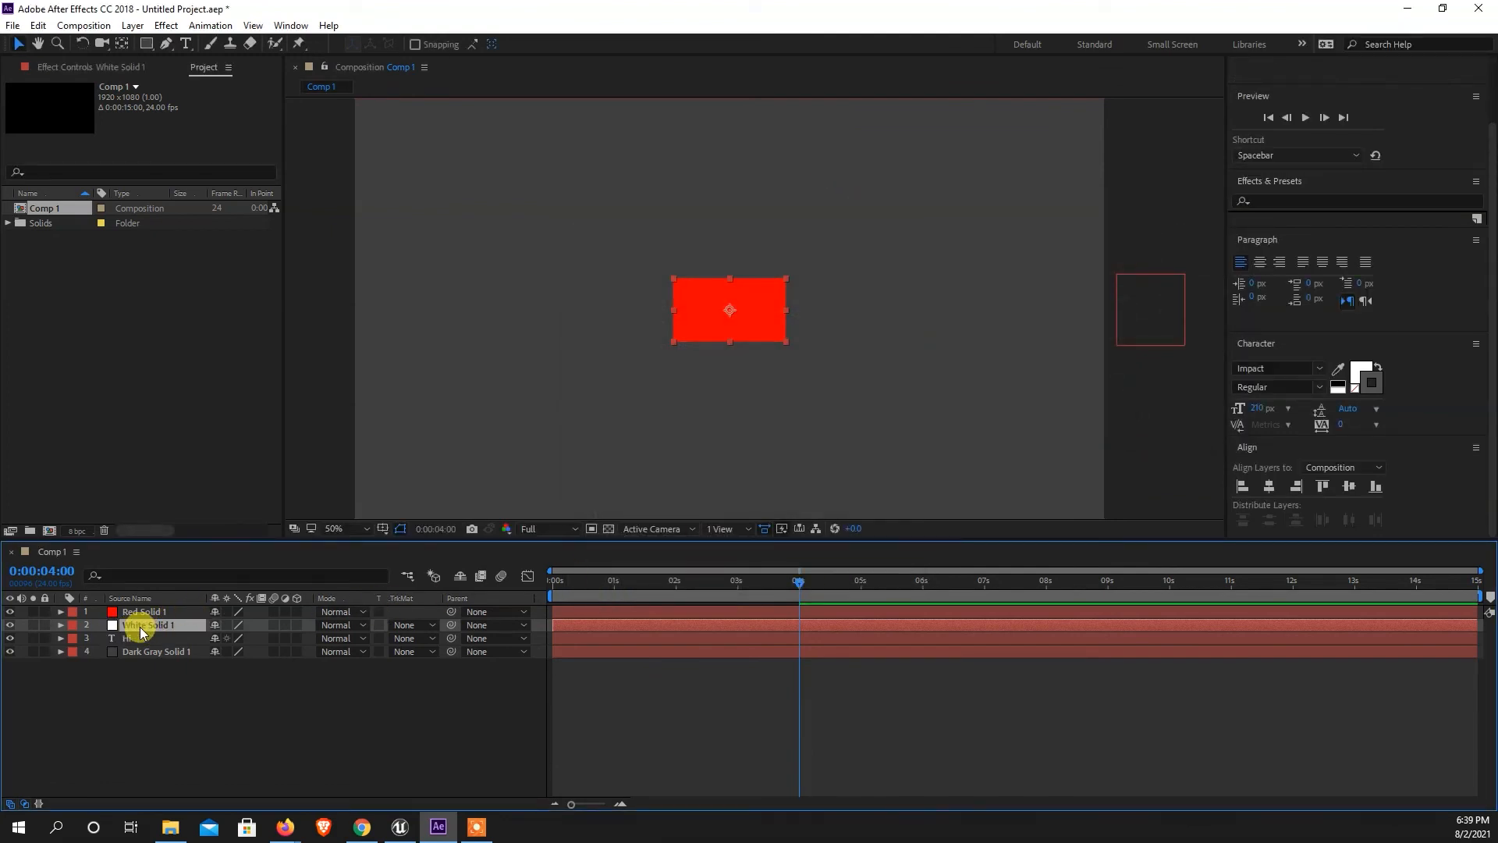
Set the white solid's scale to 17% so it frames the red rectangle.
key("s")
left_click(230, 638)
type("17")
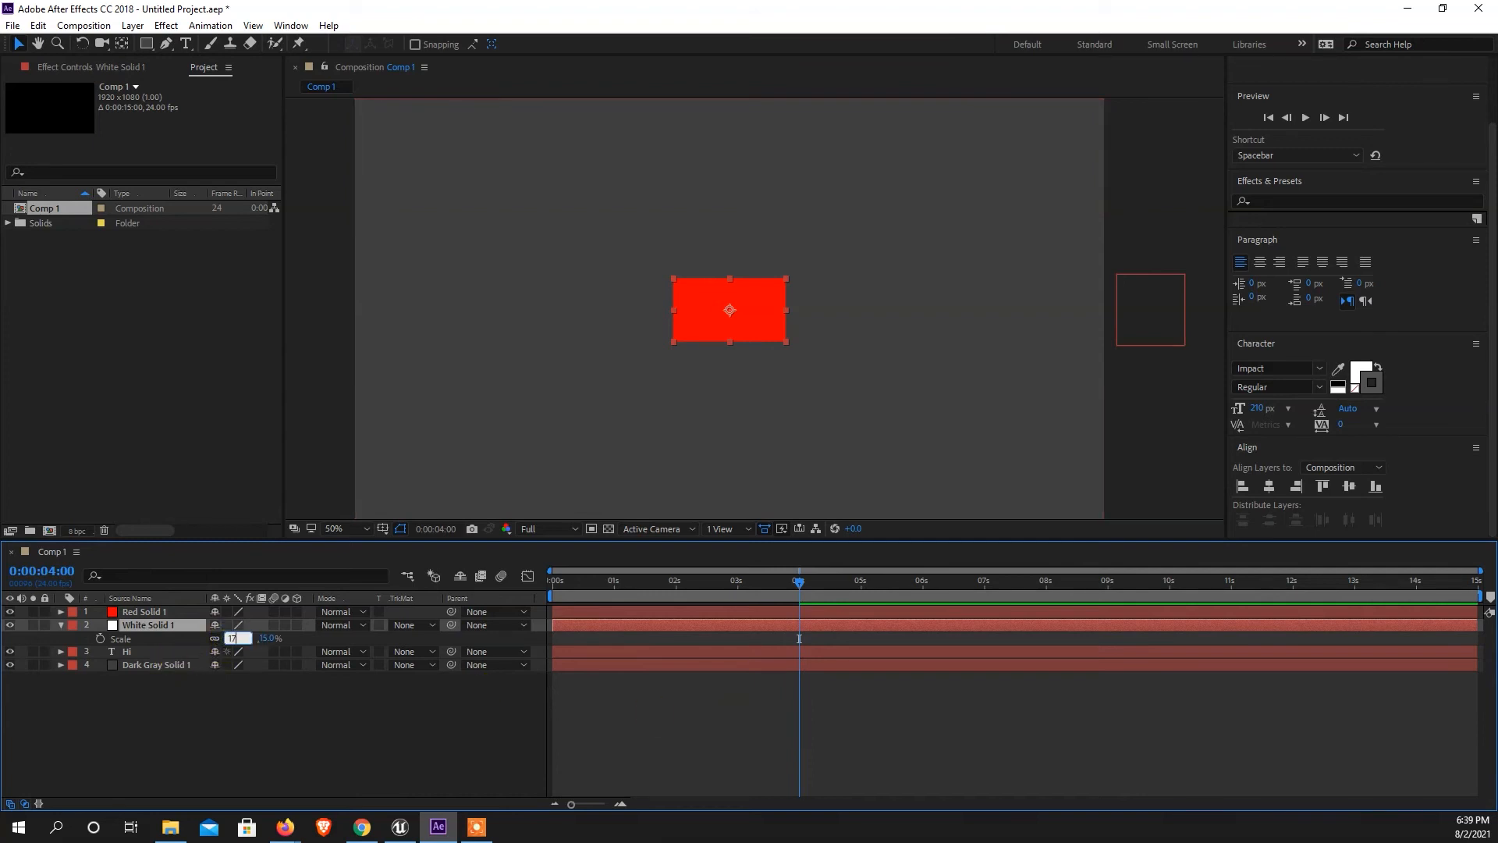
key("Return")
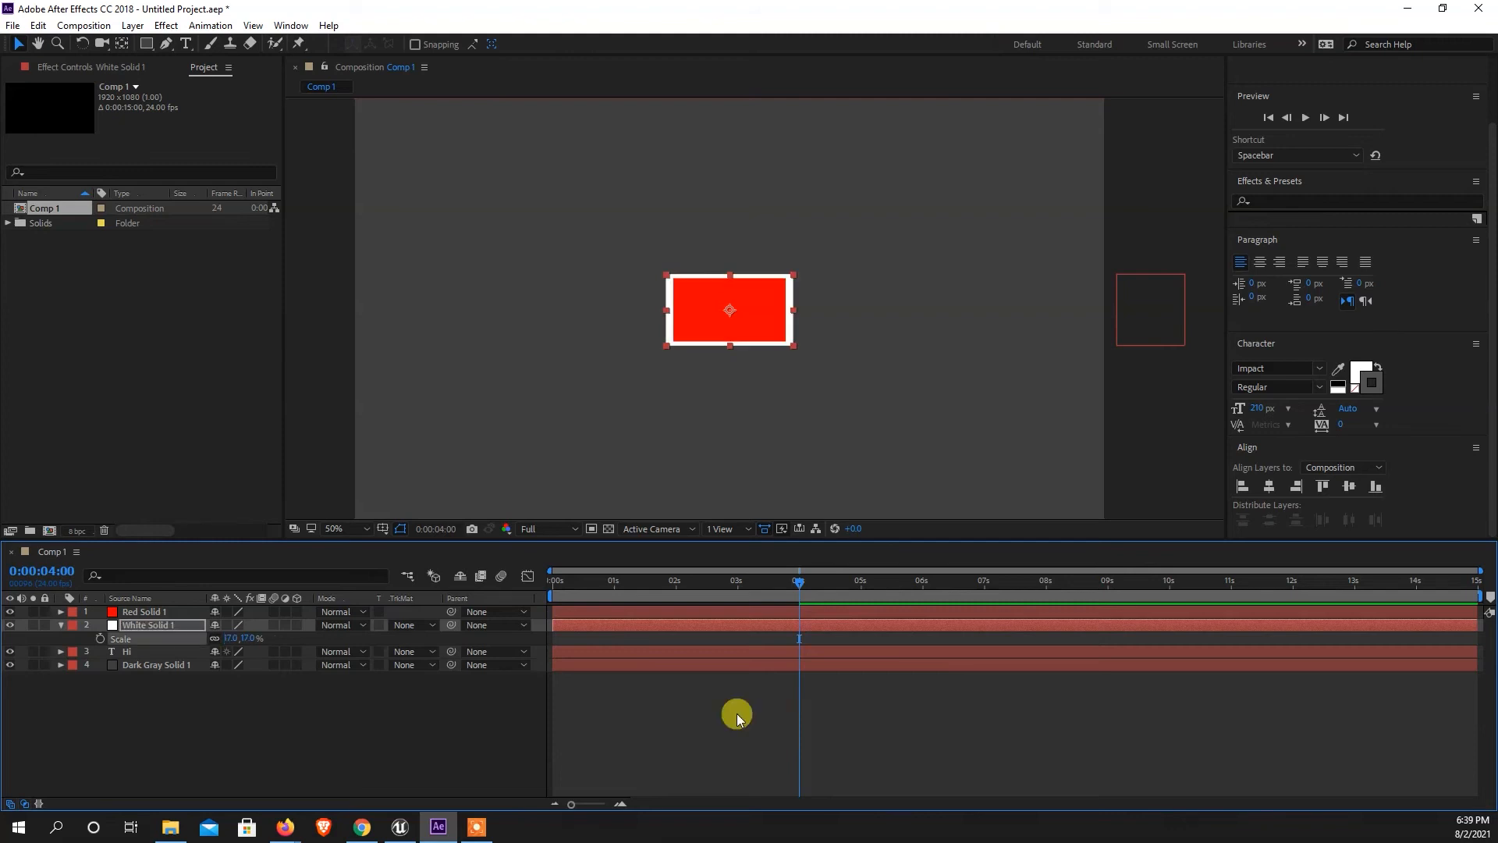
Narrow the white solid horizontally to about 16.1% to even out the border, and collapse its properties.
left_click(1129, 369)
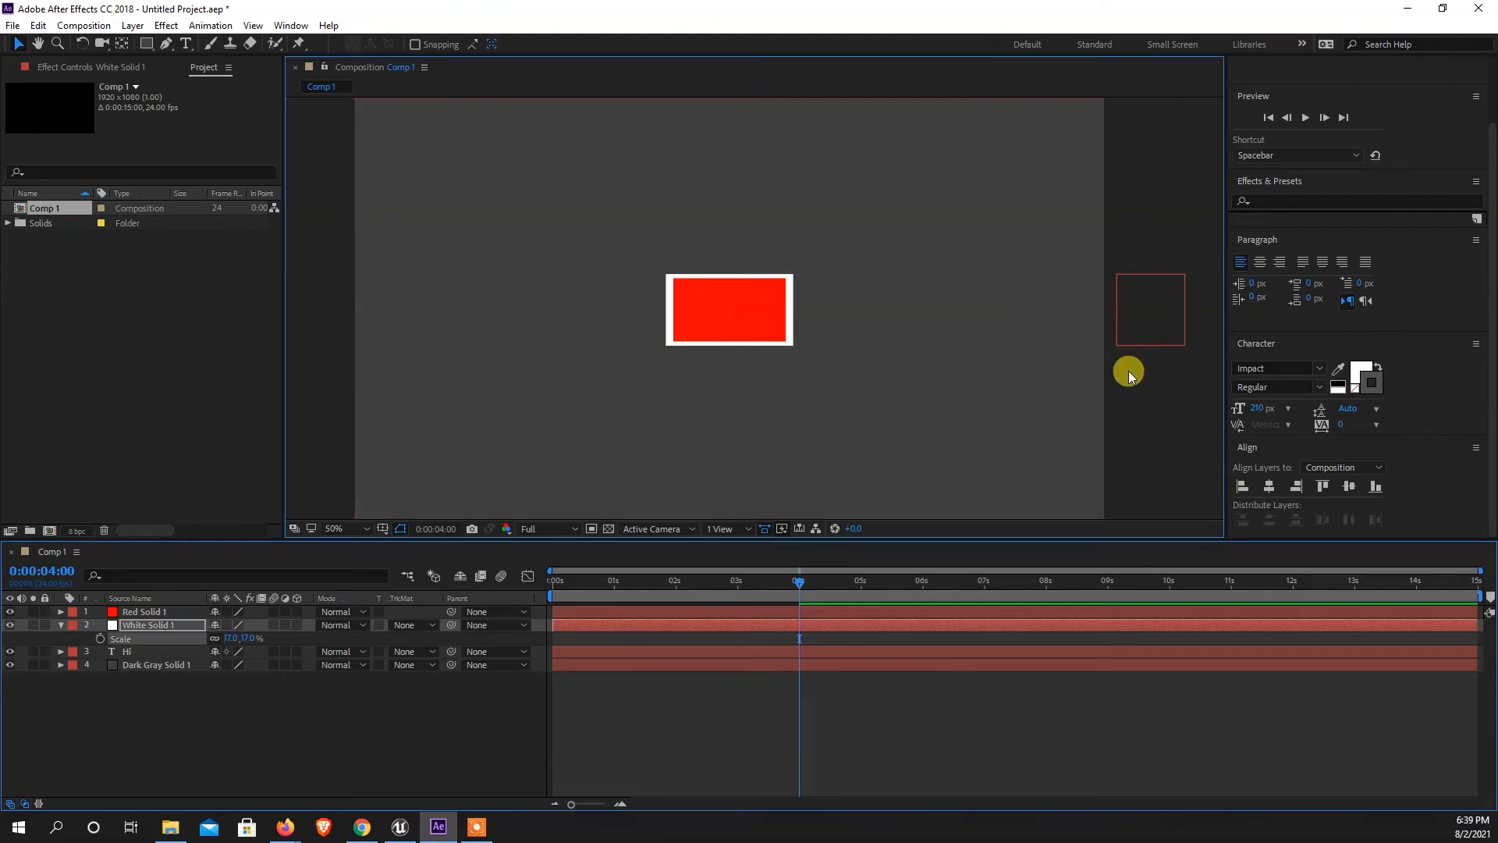
scroll(741, 306, "up", 3)
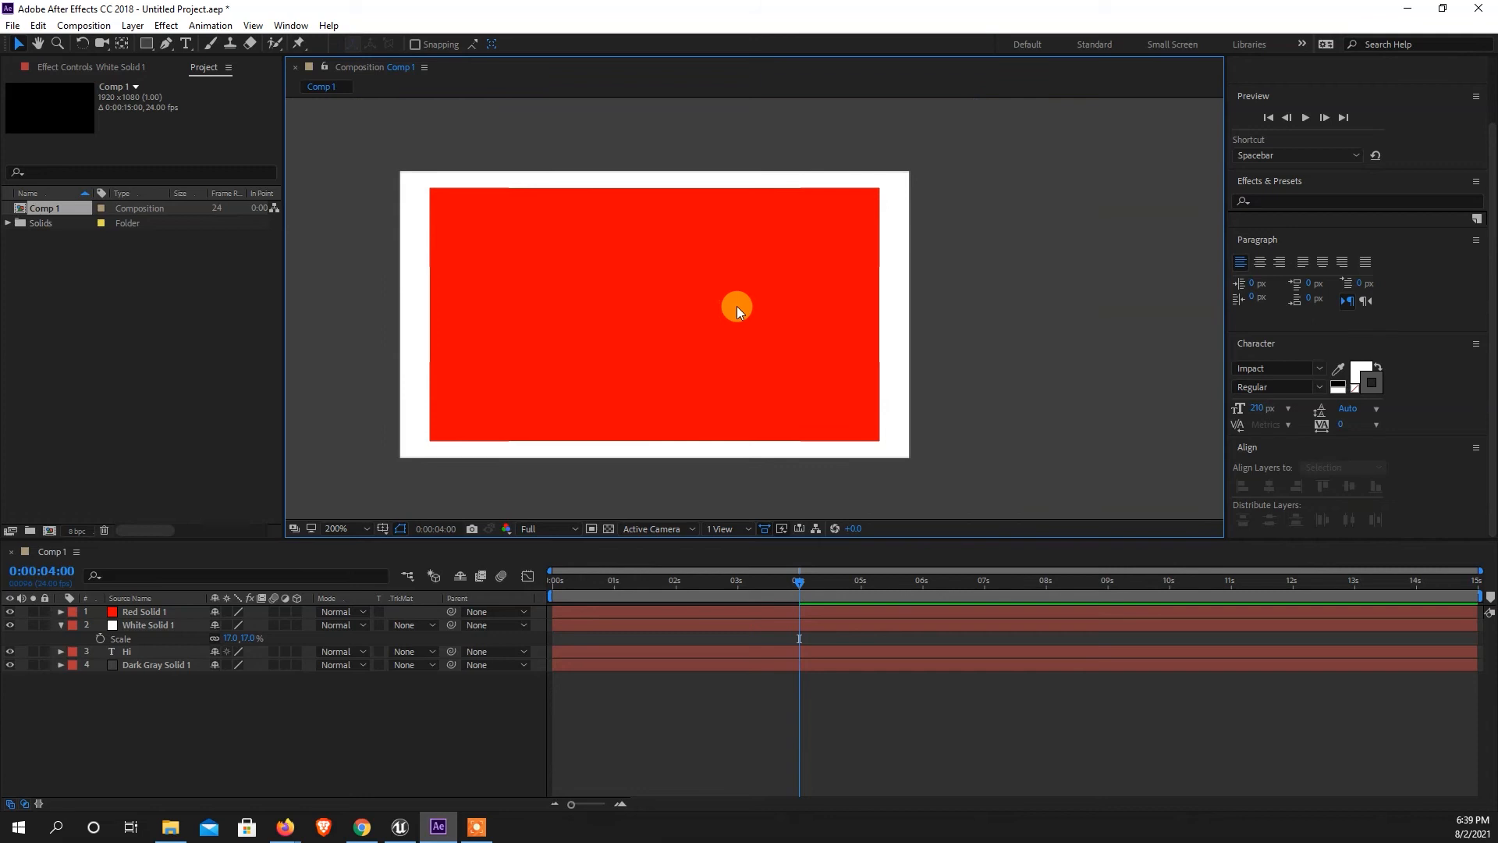
left_click(893, 316)
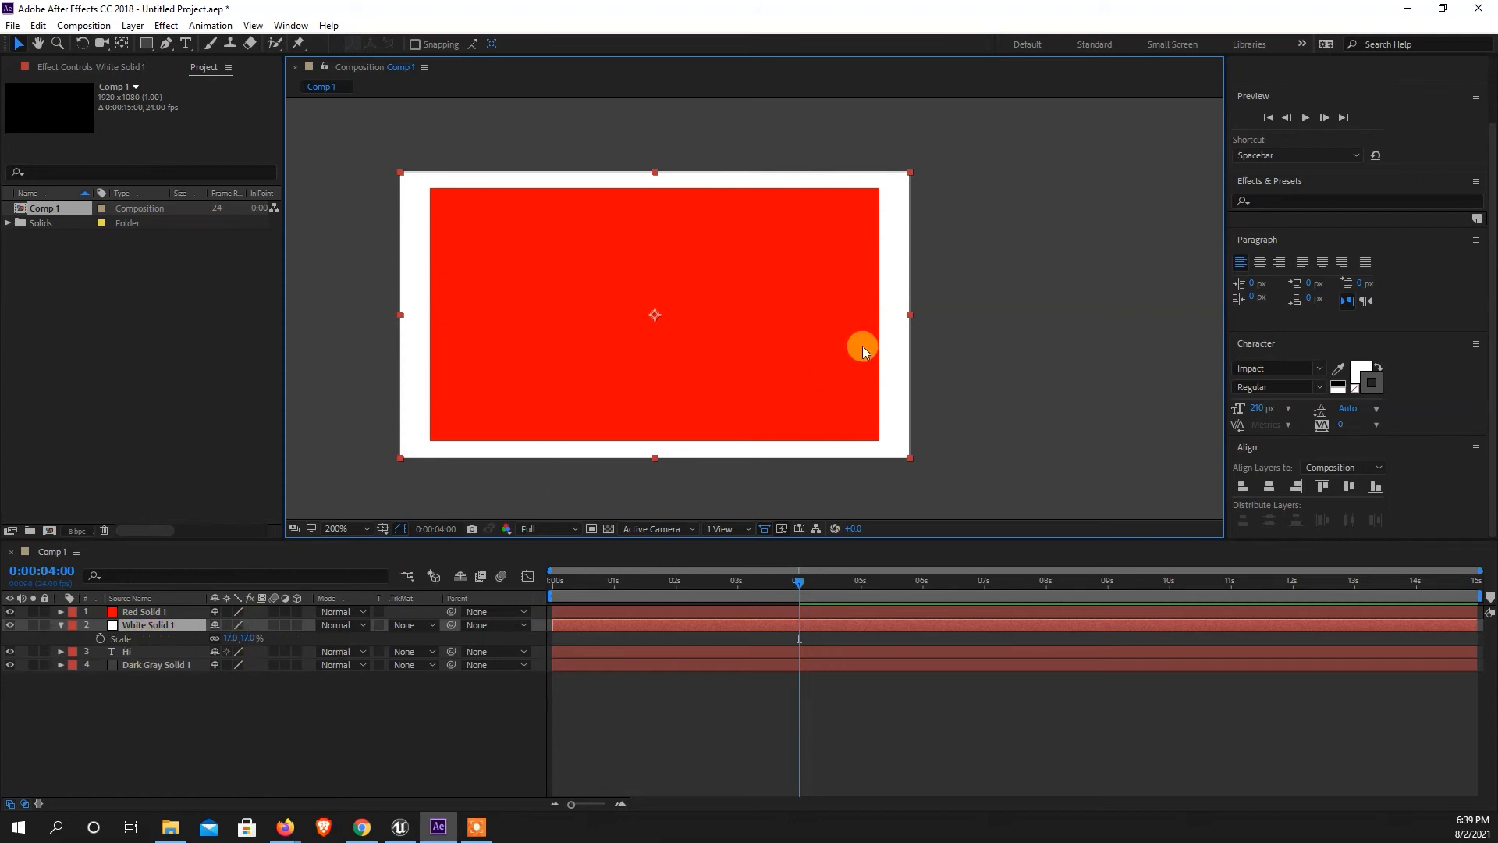
left_click_drag(911, 316, 897, 316)
left_click(184, 729)
scroll(793, 318, "down", 3)
scroll(787, 332, "up", 2)
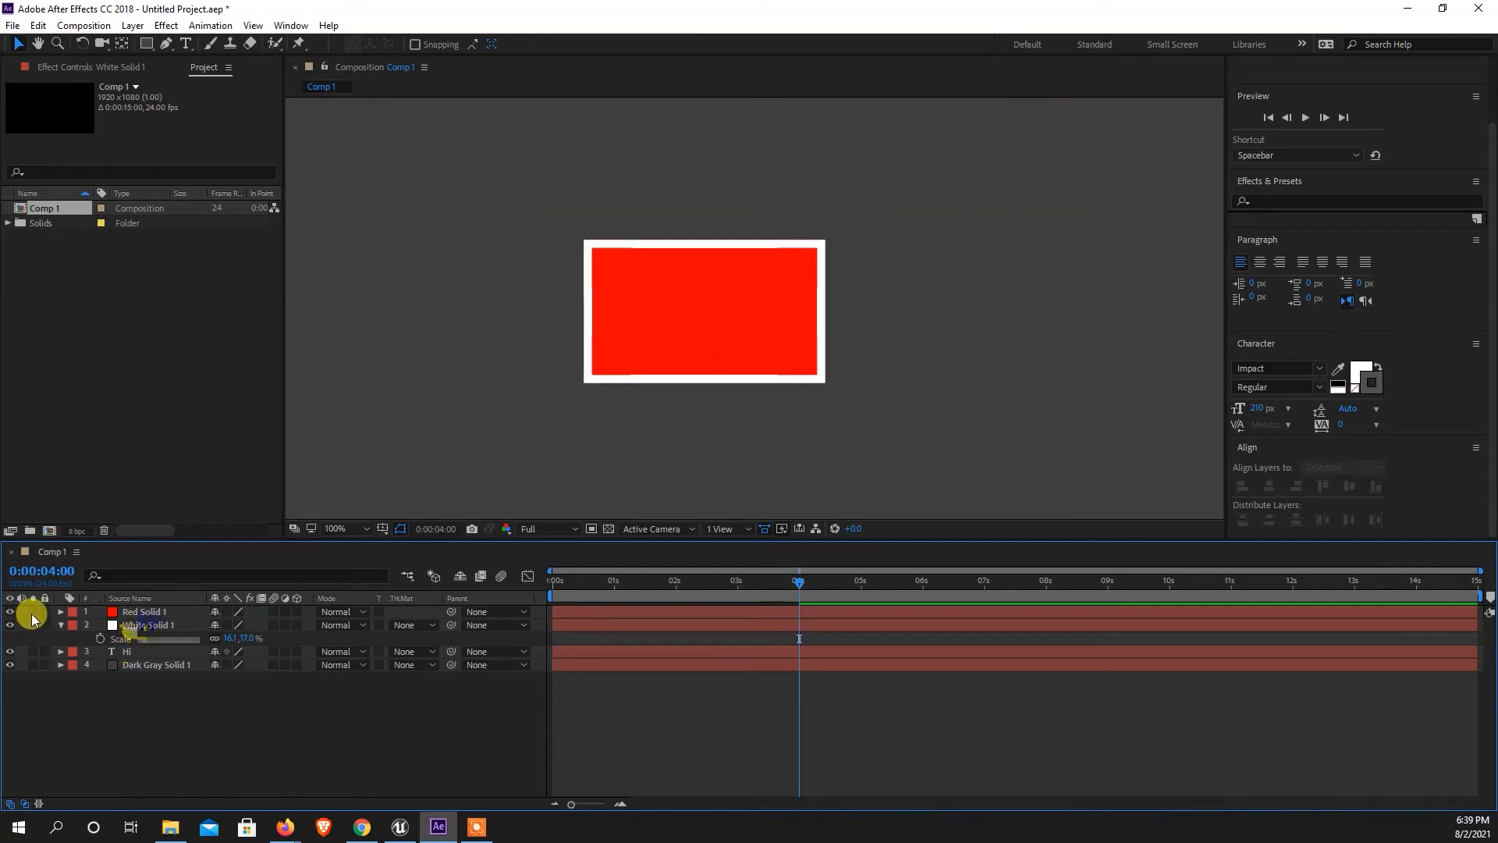
left_click(60, 625)
Pre-compose the red and white solids into a composition named solod_BG, moving all attributes into it.
left_click(136, 613)
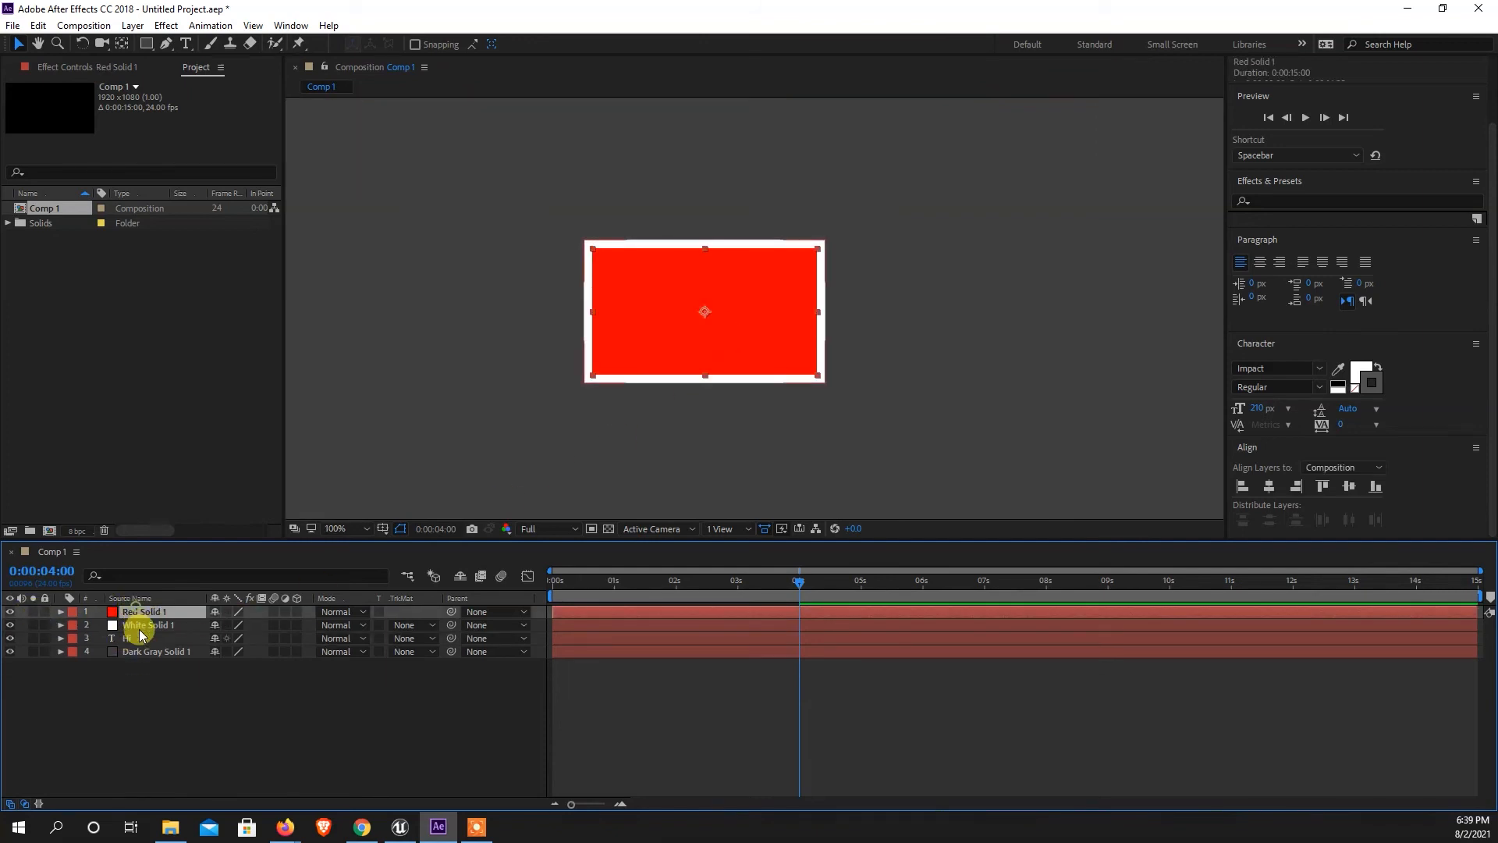
left_click(149, 625, "ctrl")
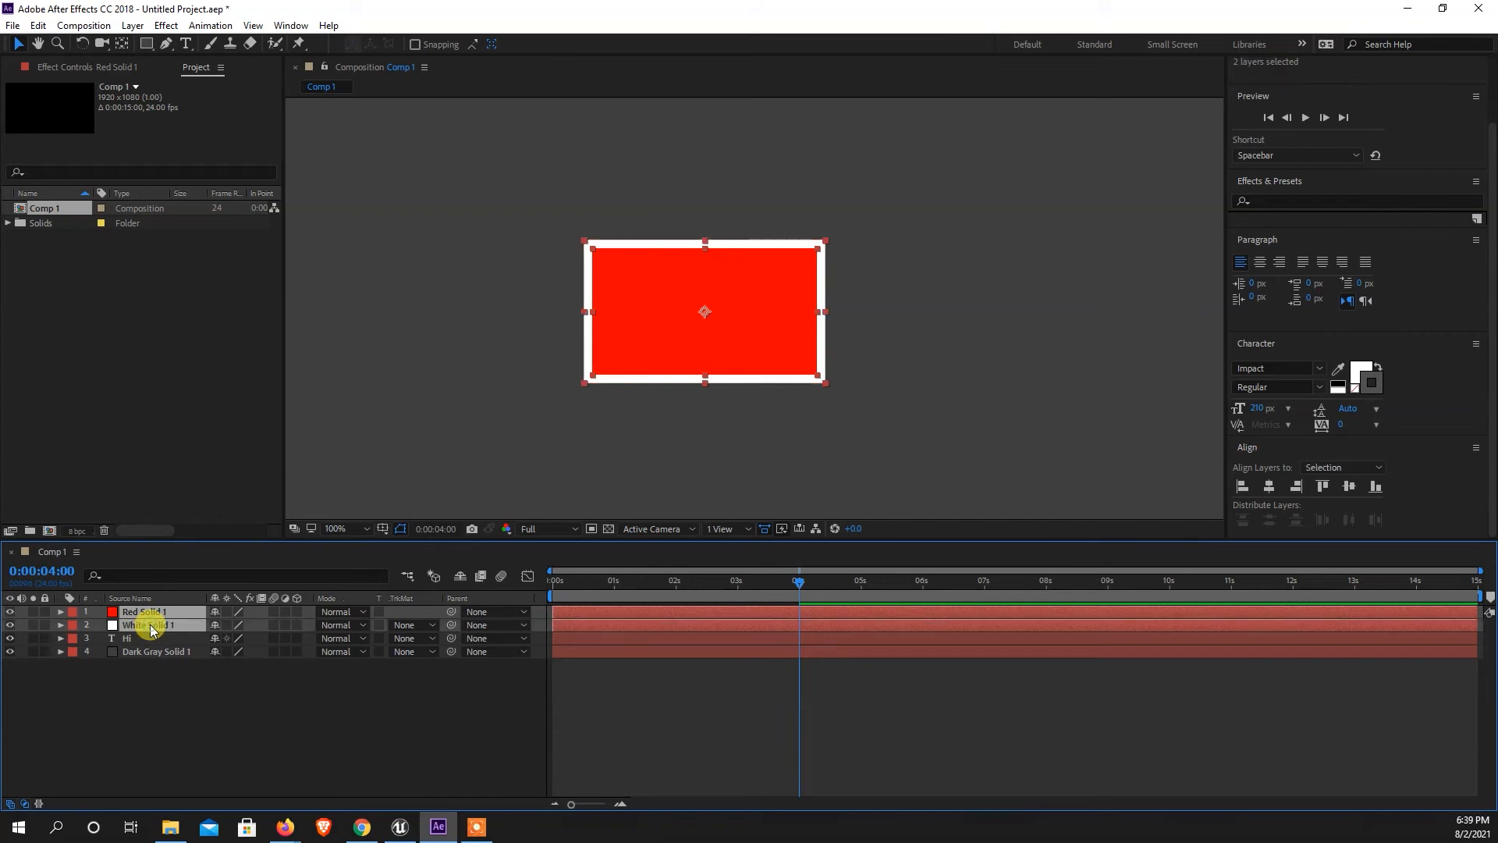
mouse_move(780, 587)
left_mouse_down()
mouse_move(659, 602)
mouse_move(807, 607)
mouse_move(720, 608)
mouse_move(790, 612)
left_mouse_up()
left_click(133, 25)
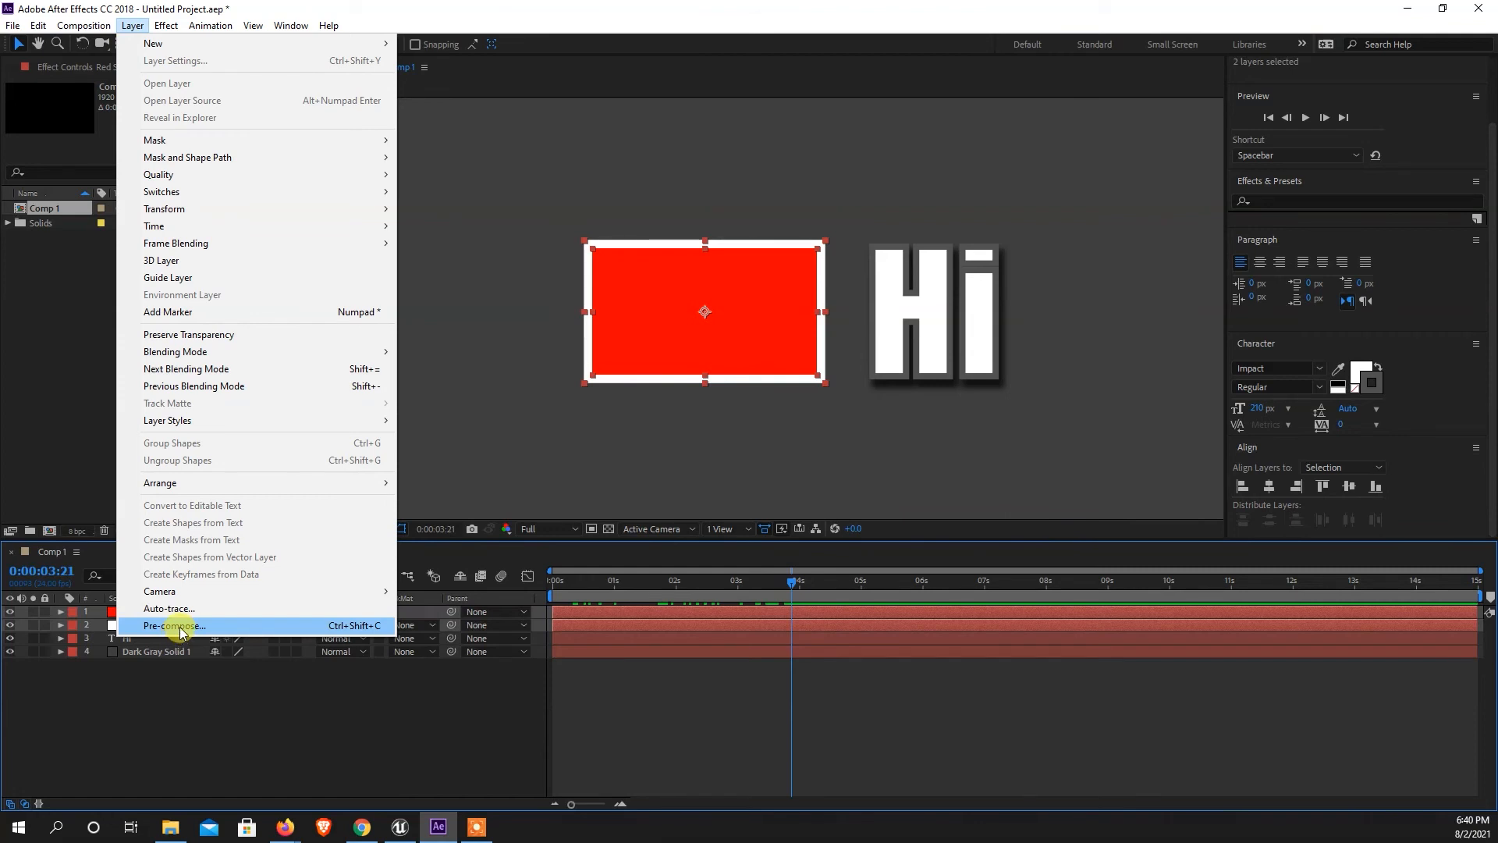
left_click(176, 625)
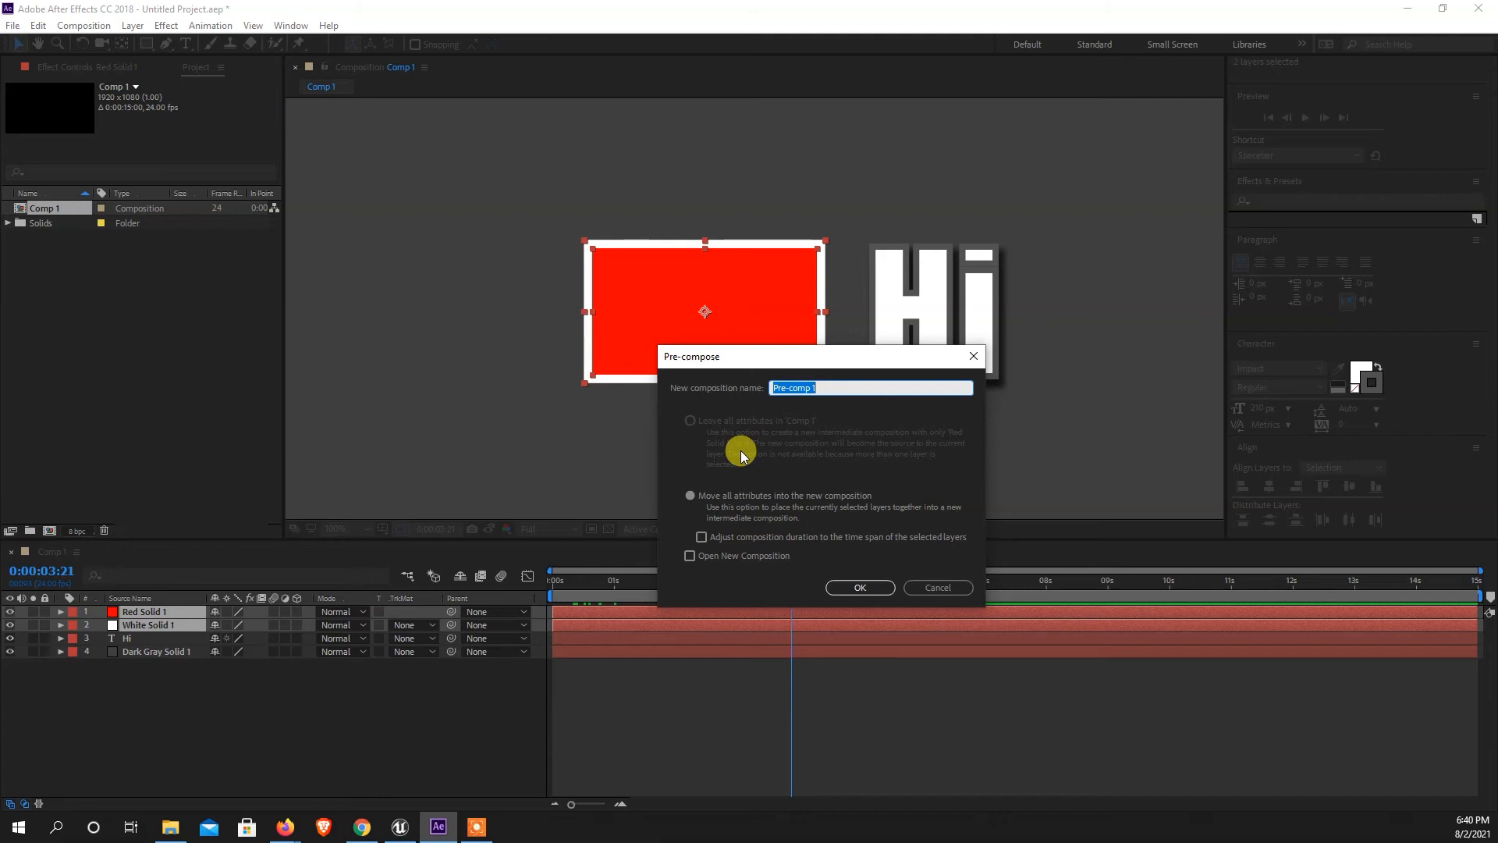
type("solod_BG")
key("Return")
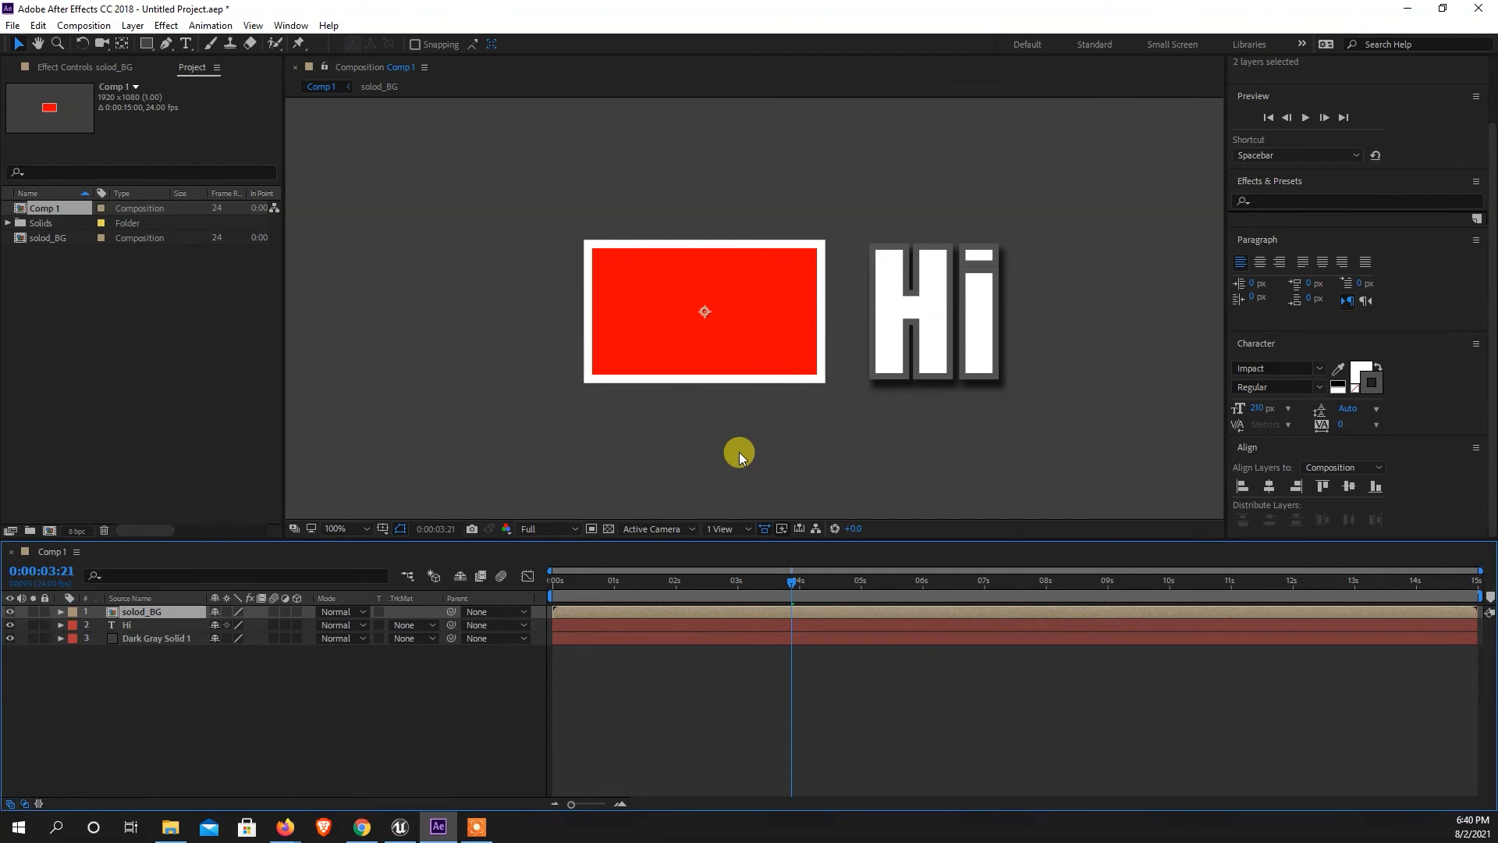
Move the current time to 0:00:04:00 to edit the solod_BG layer there.
mouse_move(785, 601)
left_mouse_down()
mouse_move(793, 578)
mouse_move(569, 592)
mouse_move(802, 602)
left_mouse_up()
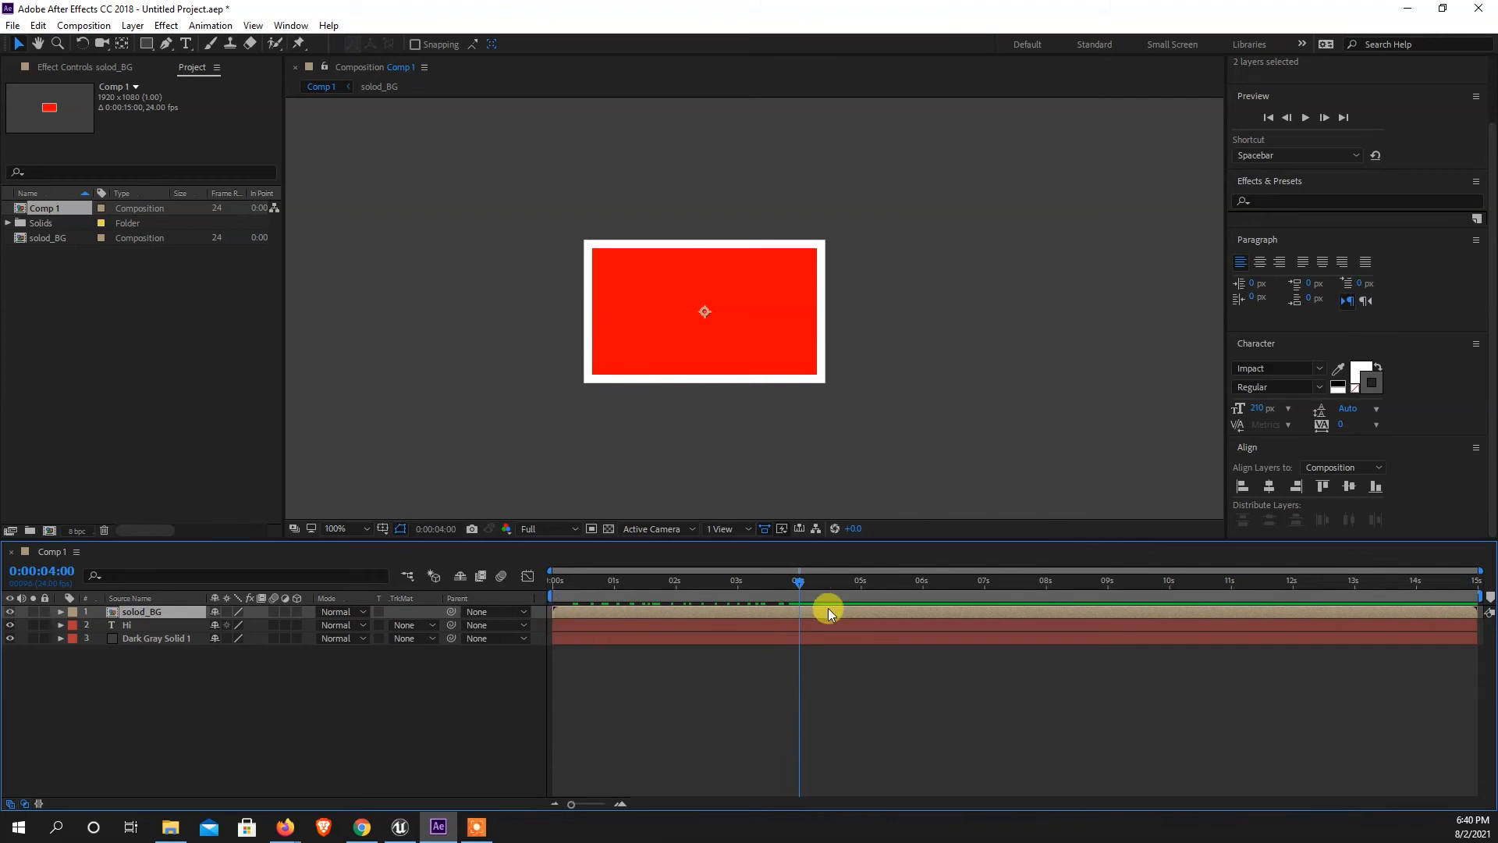
mouse_move(799, 595)
left_mouse_down()
mouse_move(666, 601)
mouse_move(799, 606)
left_mouse_up()
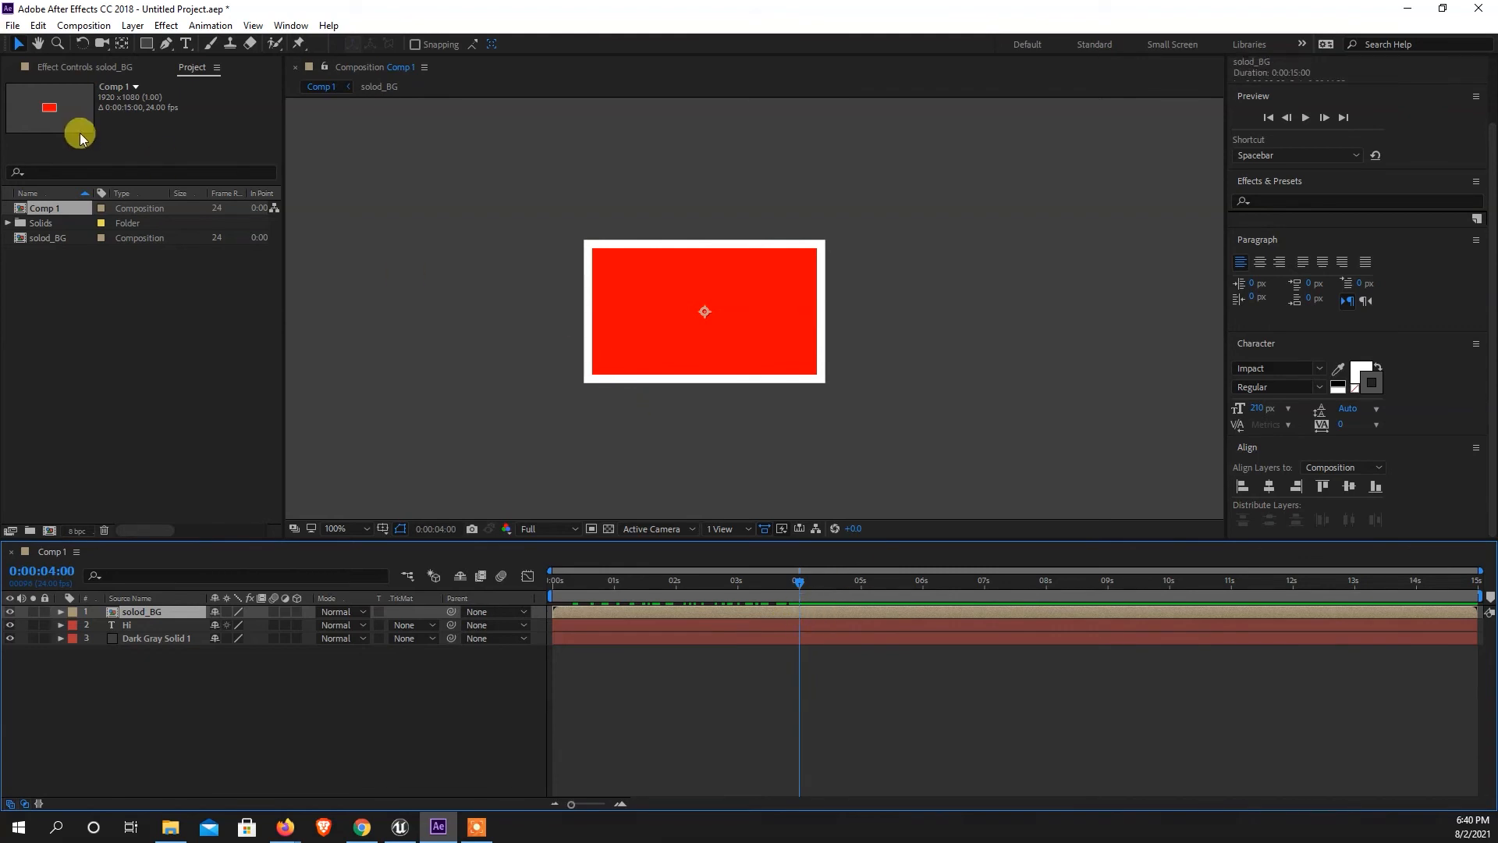
left_click(37, 29)
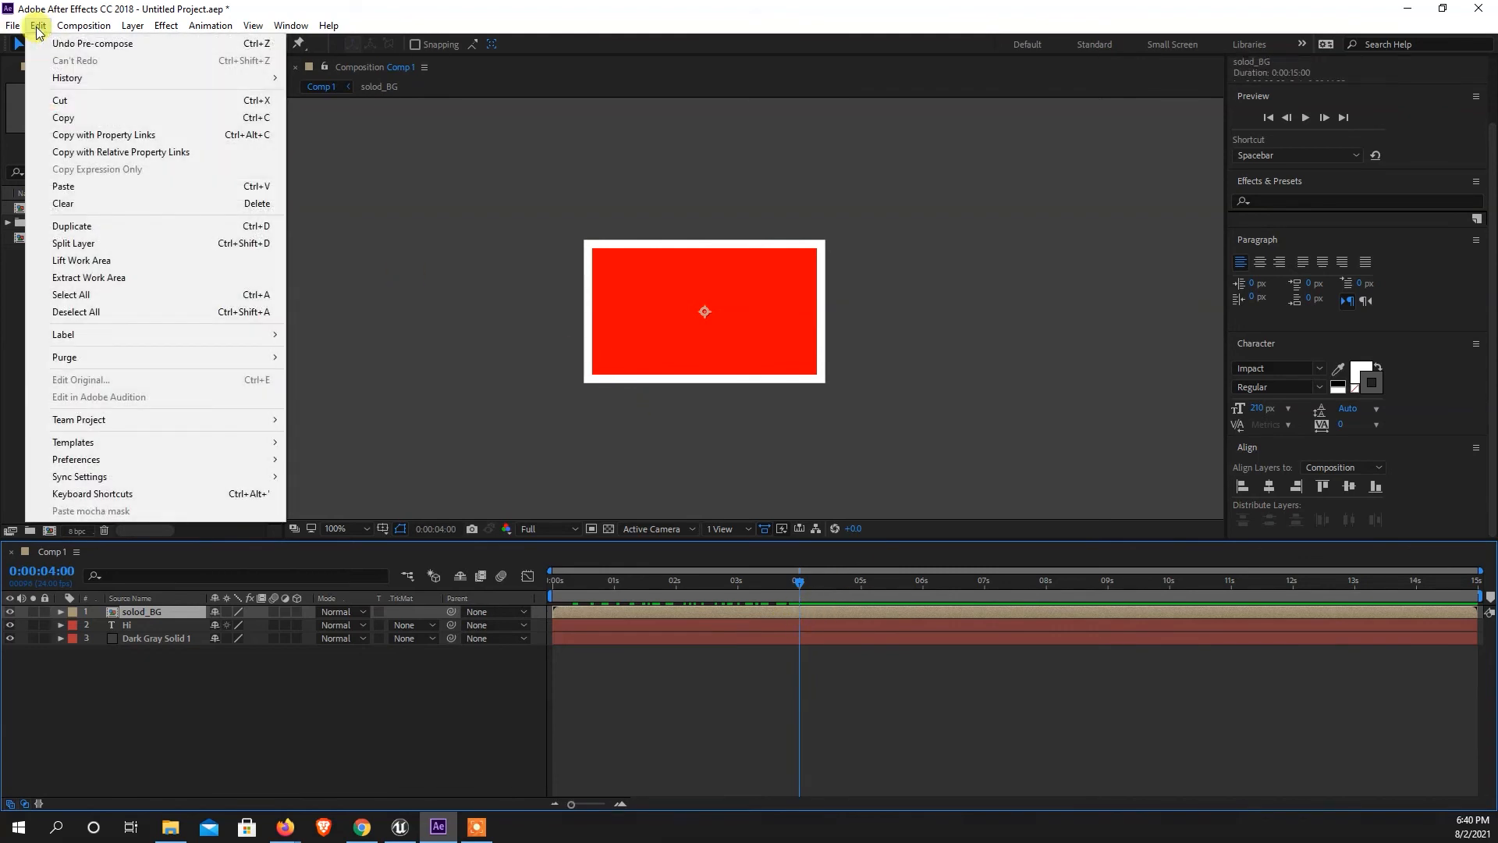
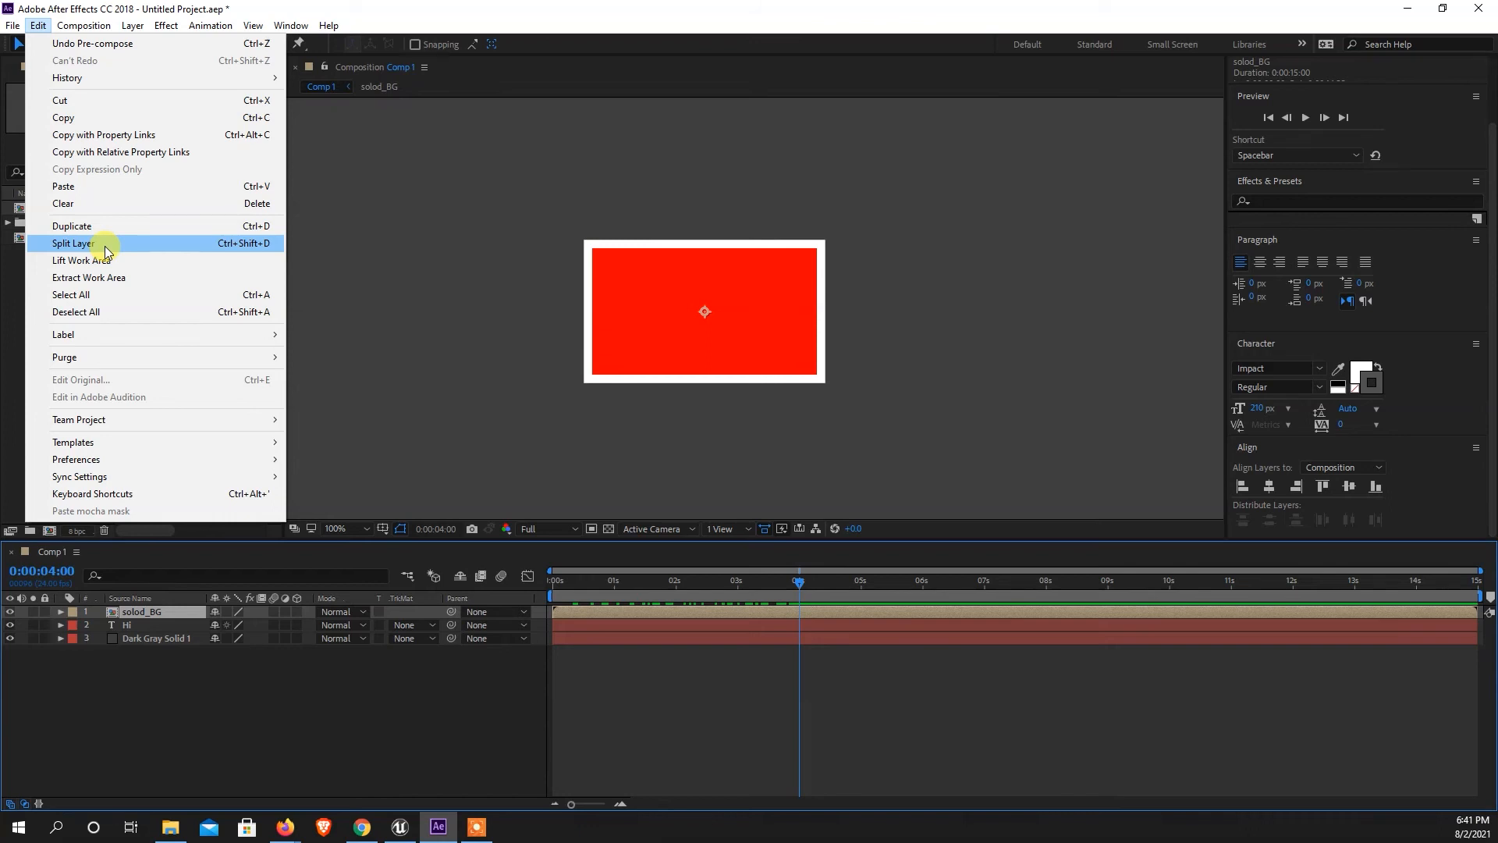
Split the solod_BG layer at 0:00:04:00 and delete its earlier part, checking the cut by scrubbing past it.
left_click(105, 246)
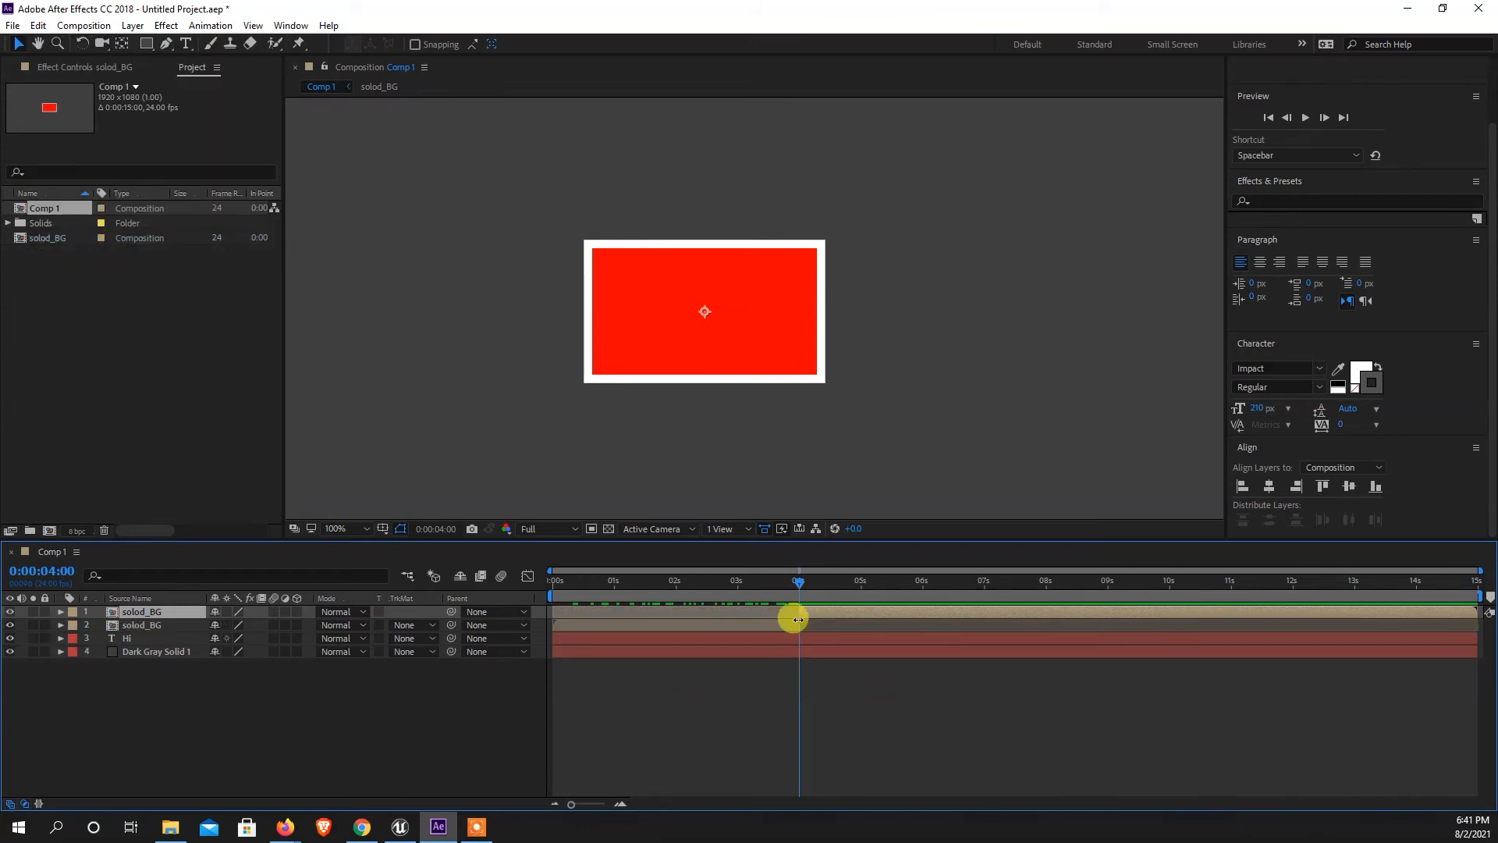
left_click(758, 628)
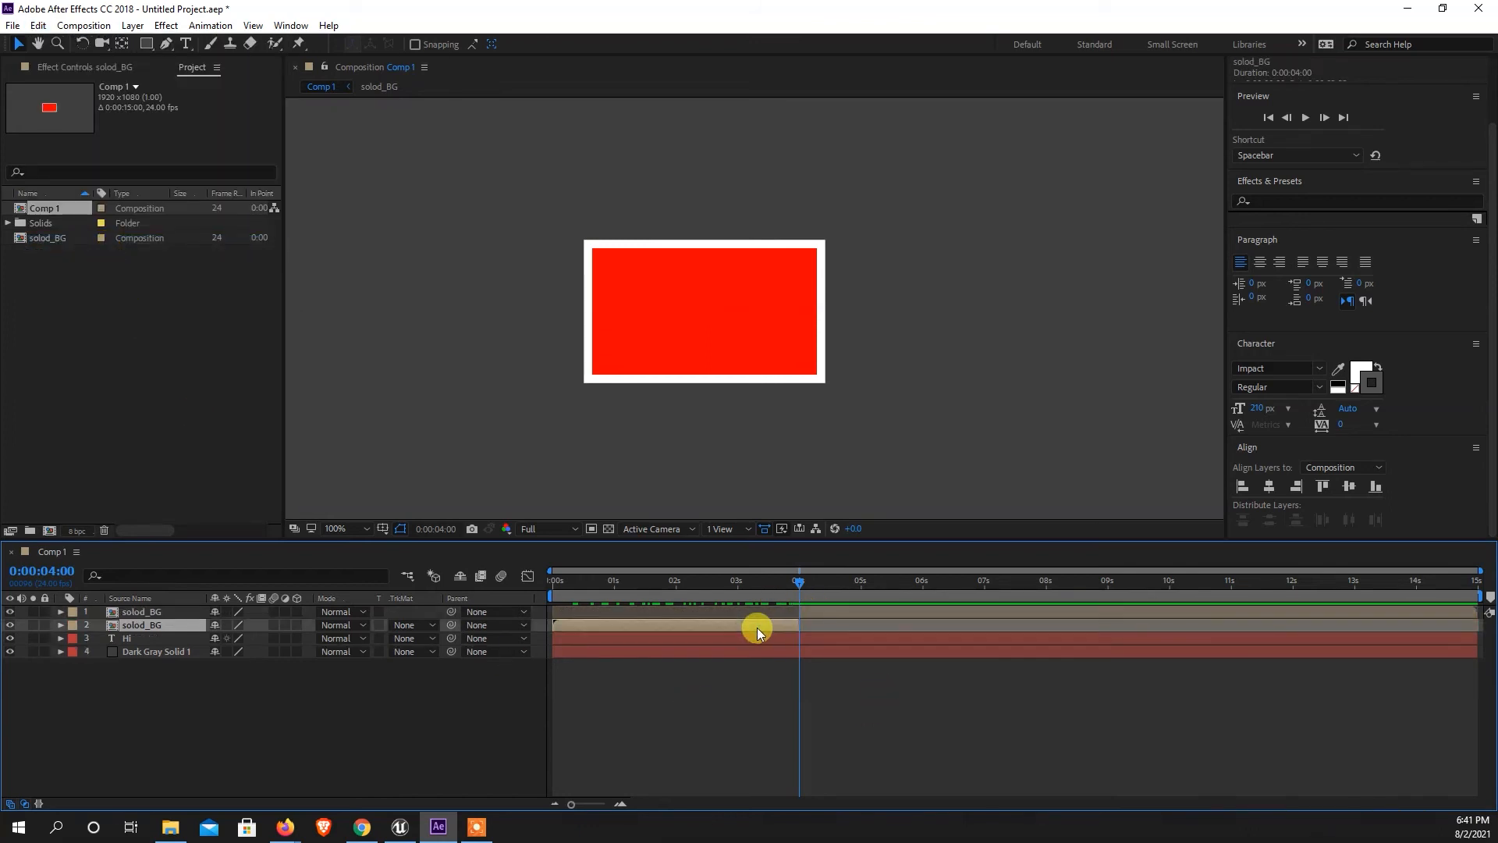
key("Delete")
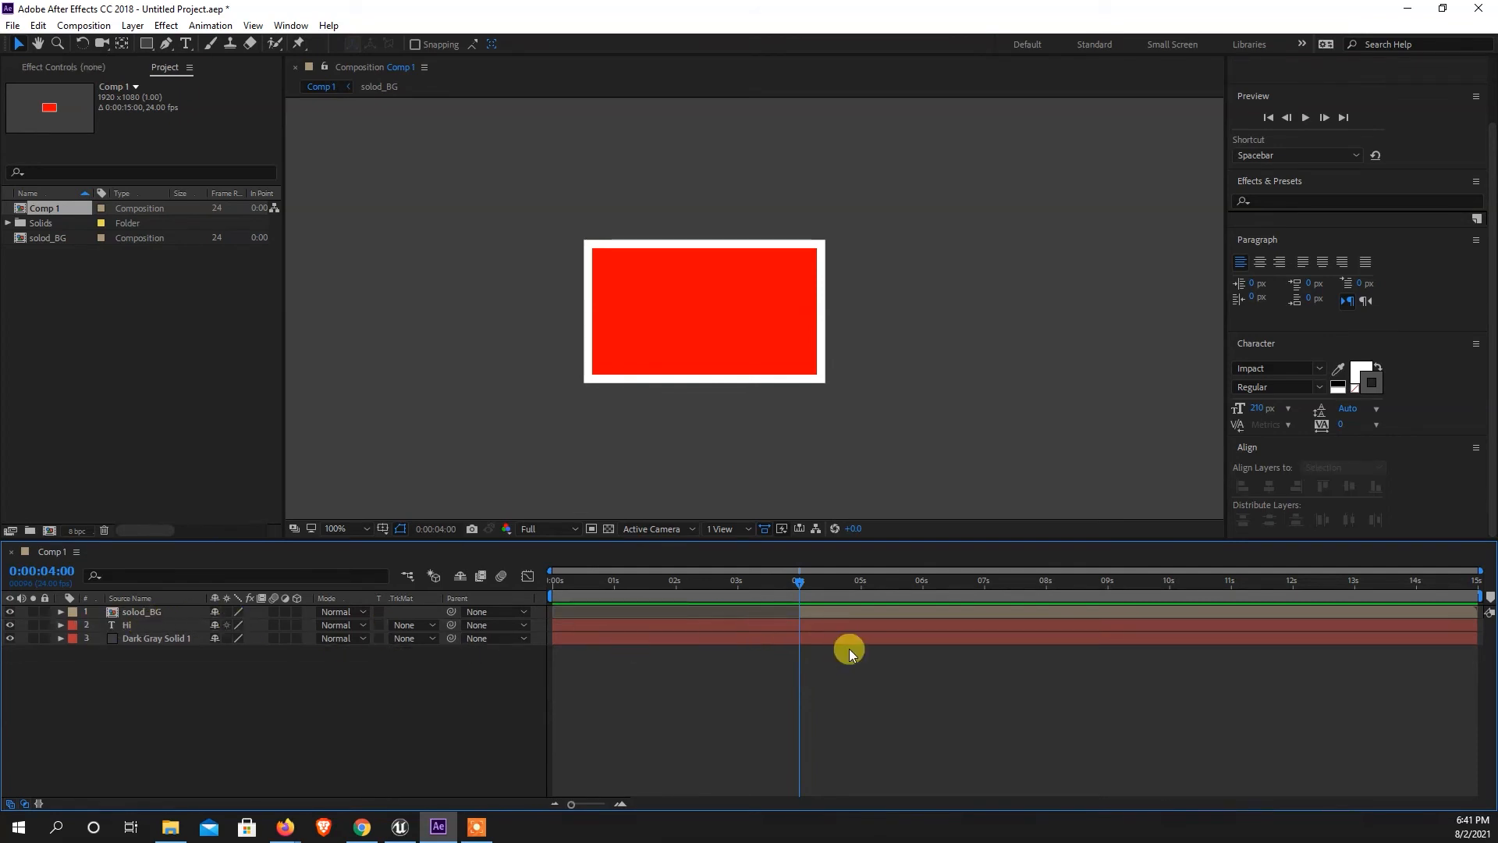
left_click_drag(803, 585, 954, 599)
left_click_drag(802, 606, 804, 608)
Add Position keyframes to the solod_BG layer at 0:00:04:00 and 0:00:05:00.
left_click(812, 613)
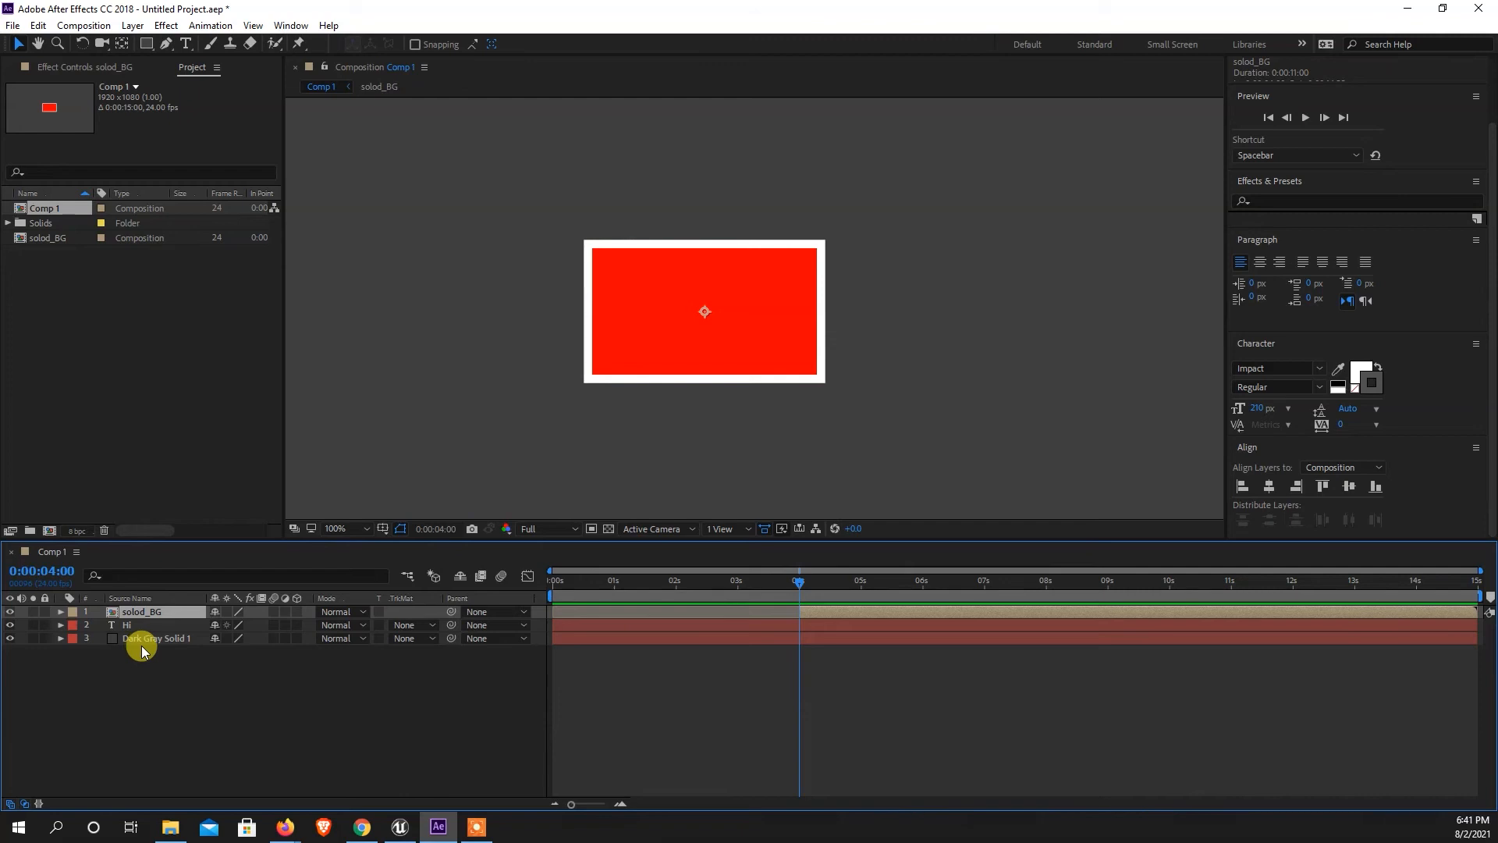
key("p")
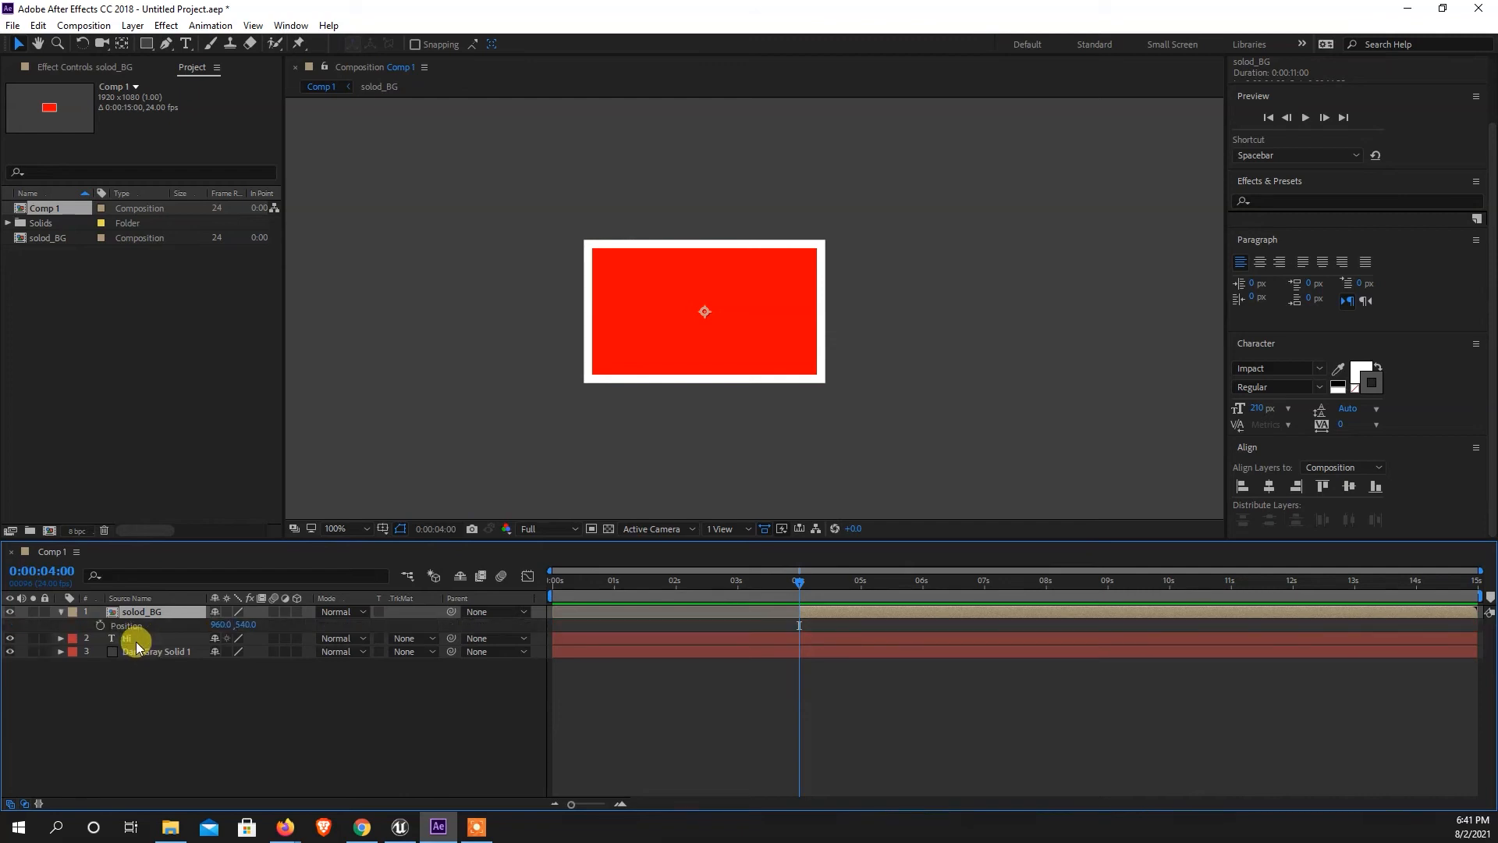
left_click(101, 627)
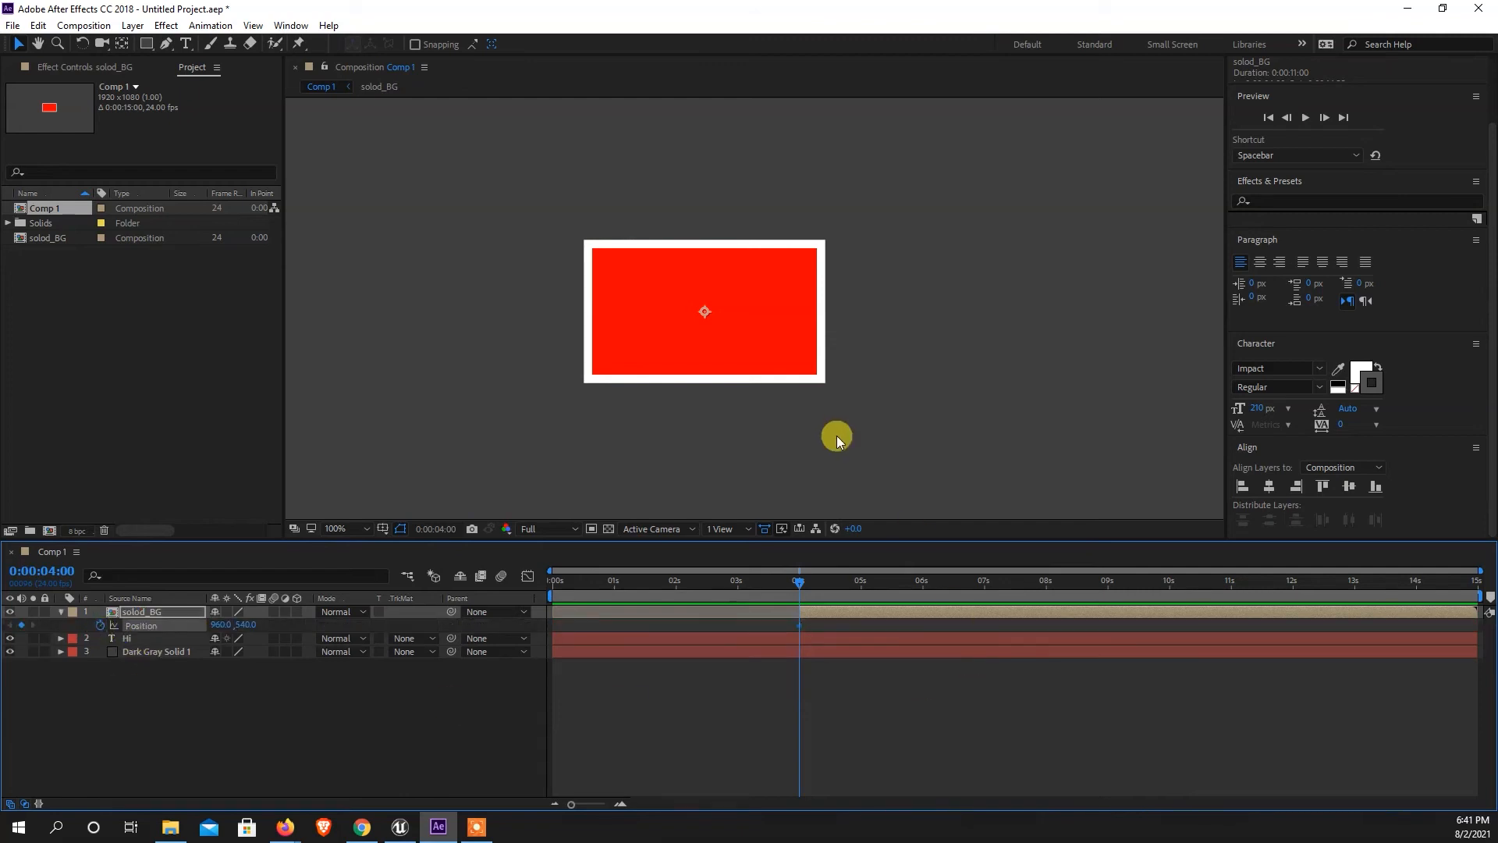
scroll(757, 397, "down", 4)
scroll(785, 388, "up", 2)
scroll(785, 389, "down", 2)
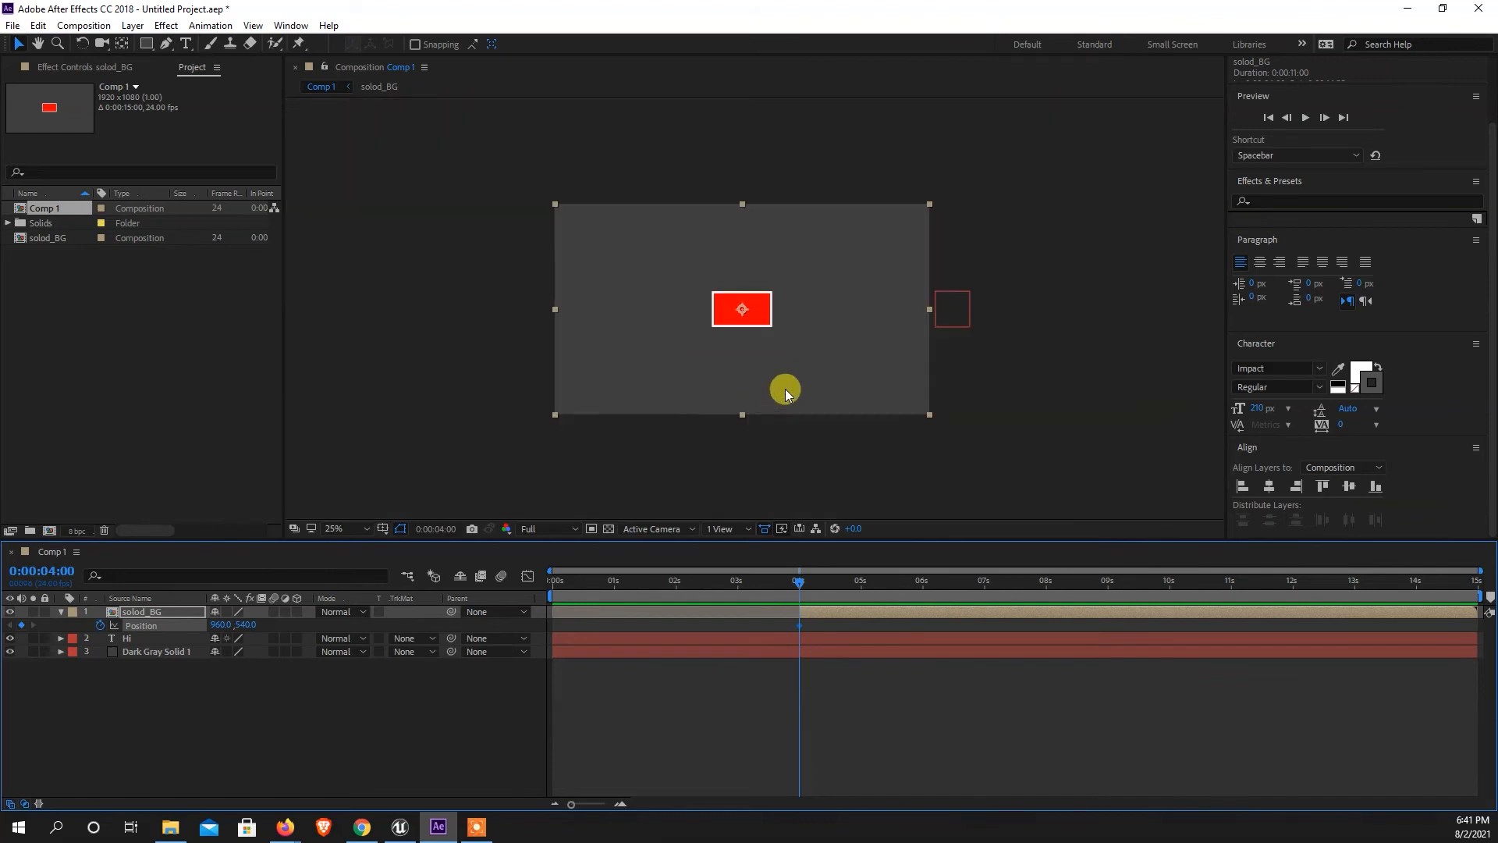
left_click(860, 586)
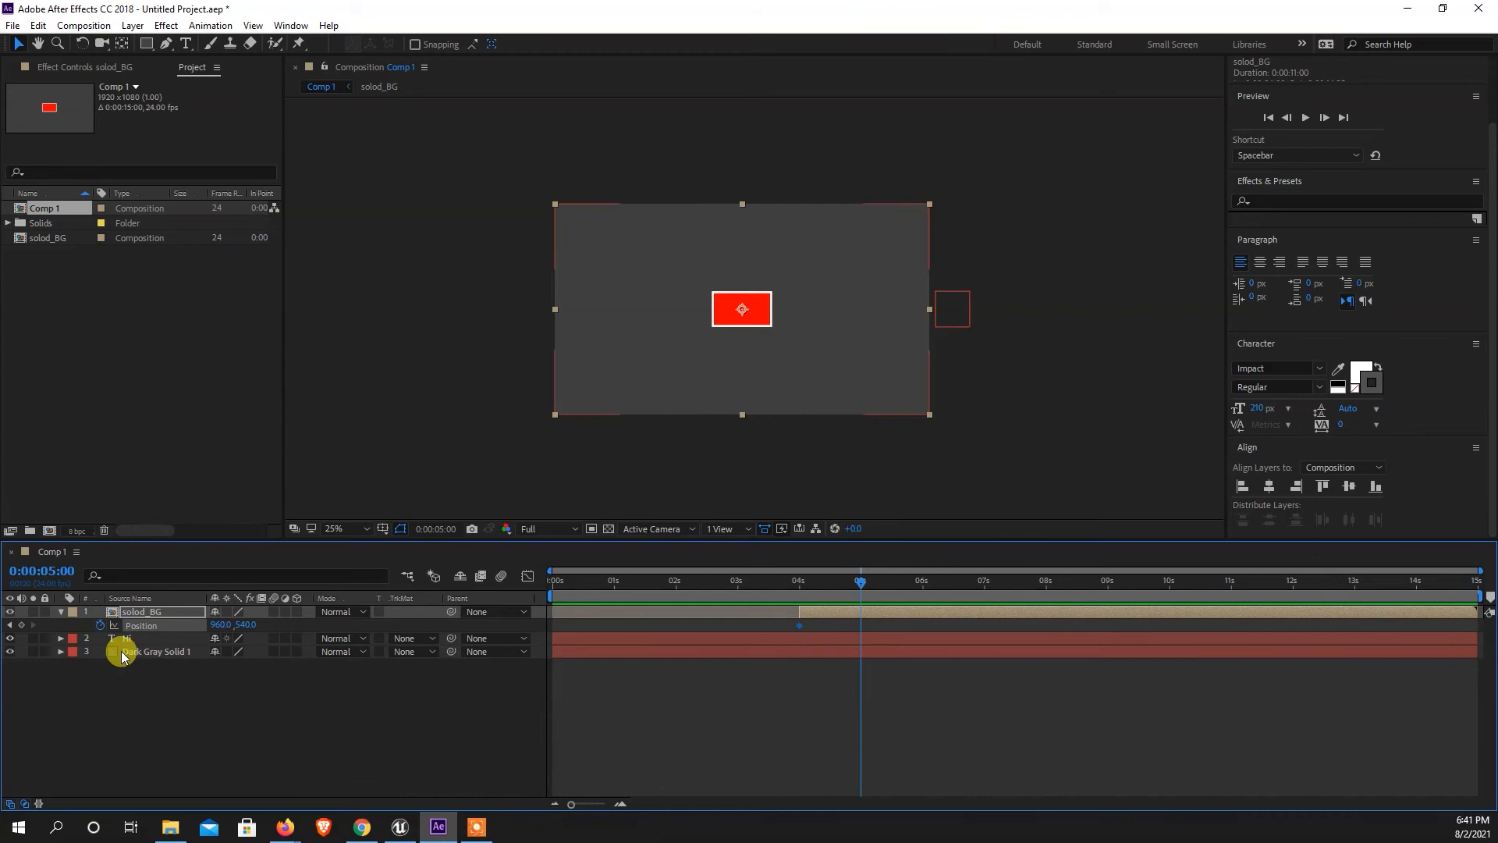
left_click(22, 626)
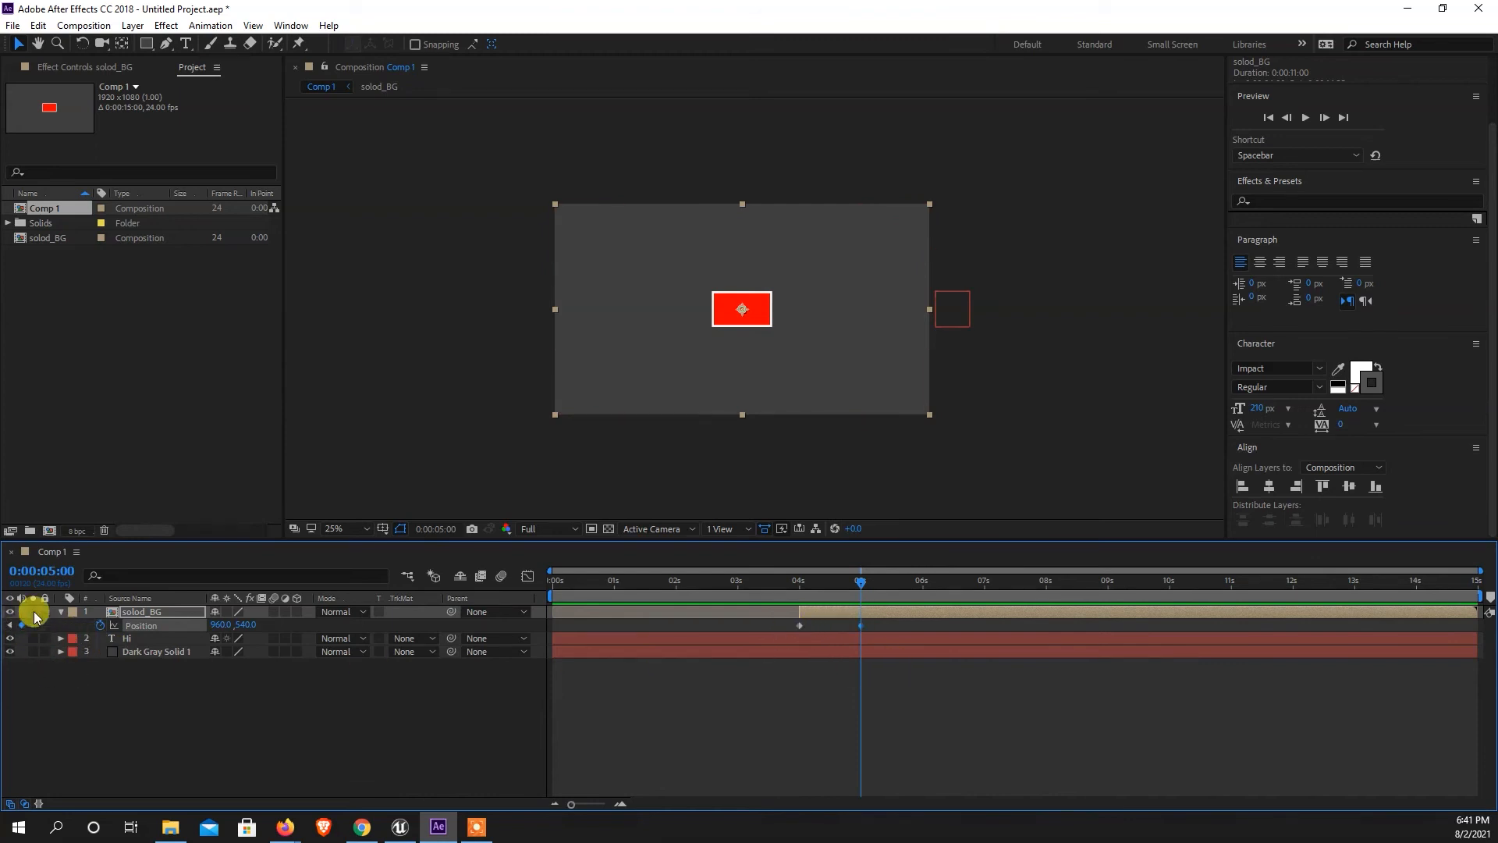
At the 4-second keyframe, move solod_BG straight up out of the frame to position 960, -140 and preview the motion.
left_click(10, 626)
left_click(757, 324)
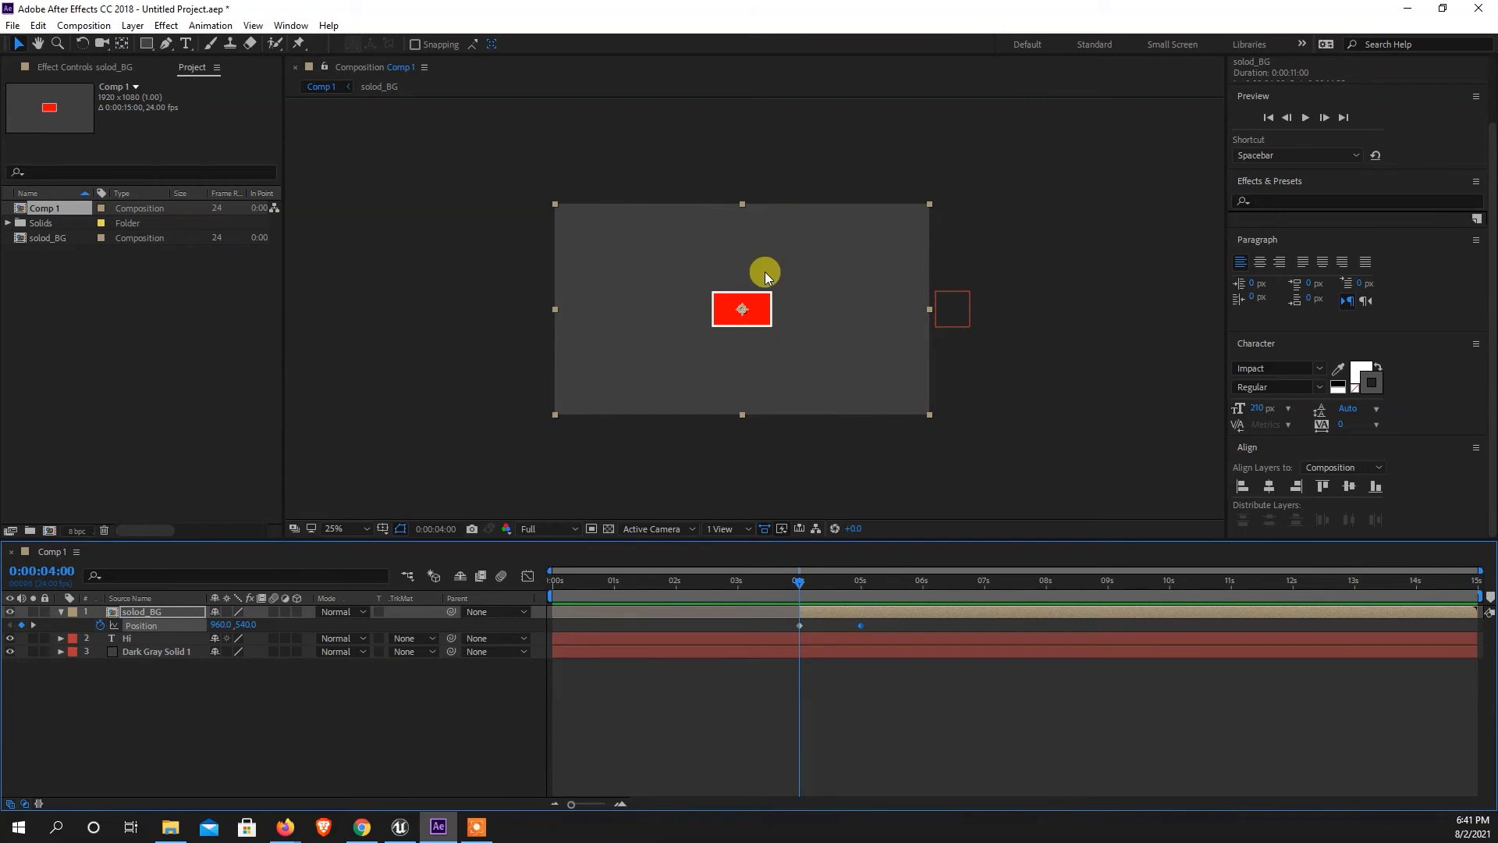
key("shift+Up")
key("shift+Up")
key("shift+Up")
key("shift+Up")
key("shift+Up")
key("shift+Up")
key("shift+Up")
key("shift+Up")
key("shift+Up")
key("shift+Up")
key("shift+Up")
key("shift+Up")
key("shift+Up")
key("shift+Up")
key("shift+Up")
key("shift+Up")
key("shift+Up")
key("shift+Up")
key("shift+Up")
key("shift+Up")
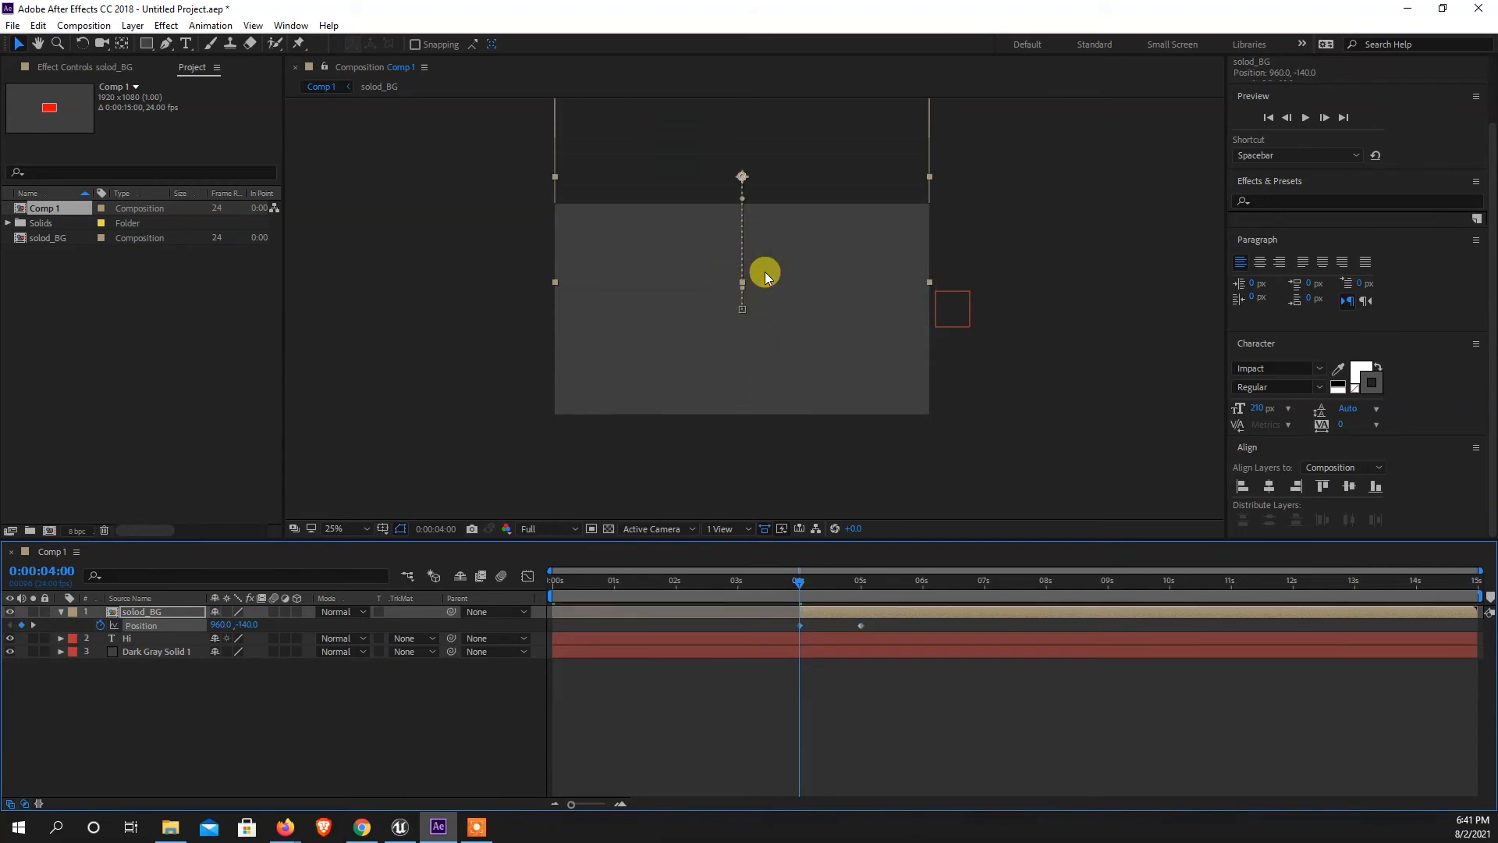
key("space")
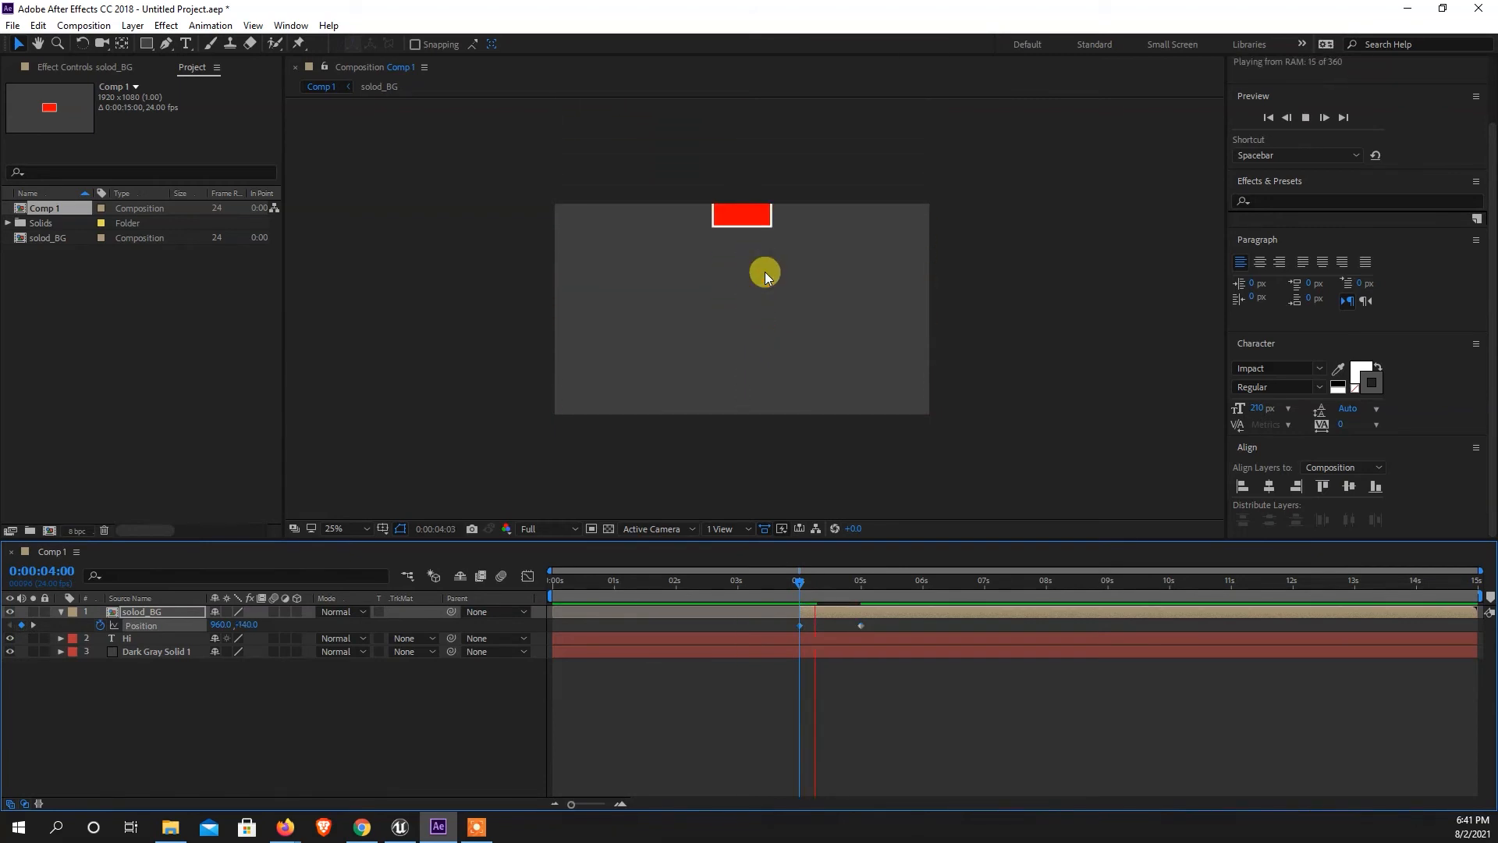
Apply Easy Ease to both Position keyframes of solod_BG.
mouse_move(803, 583)
left_mouse_down()
mouse_move(873, 587)
mouse_move(801, 596)
left_mouse_up()
left_click(862, 625)
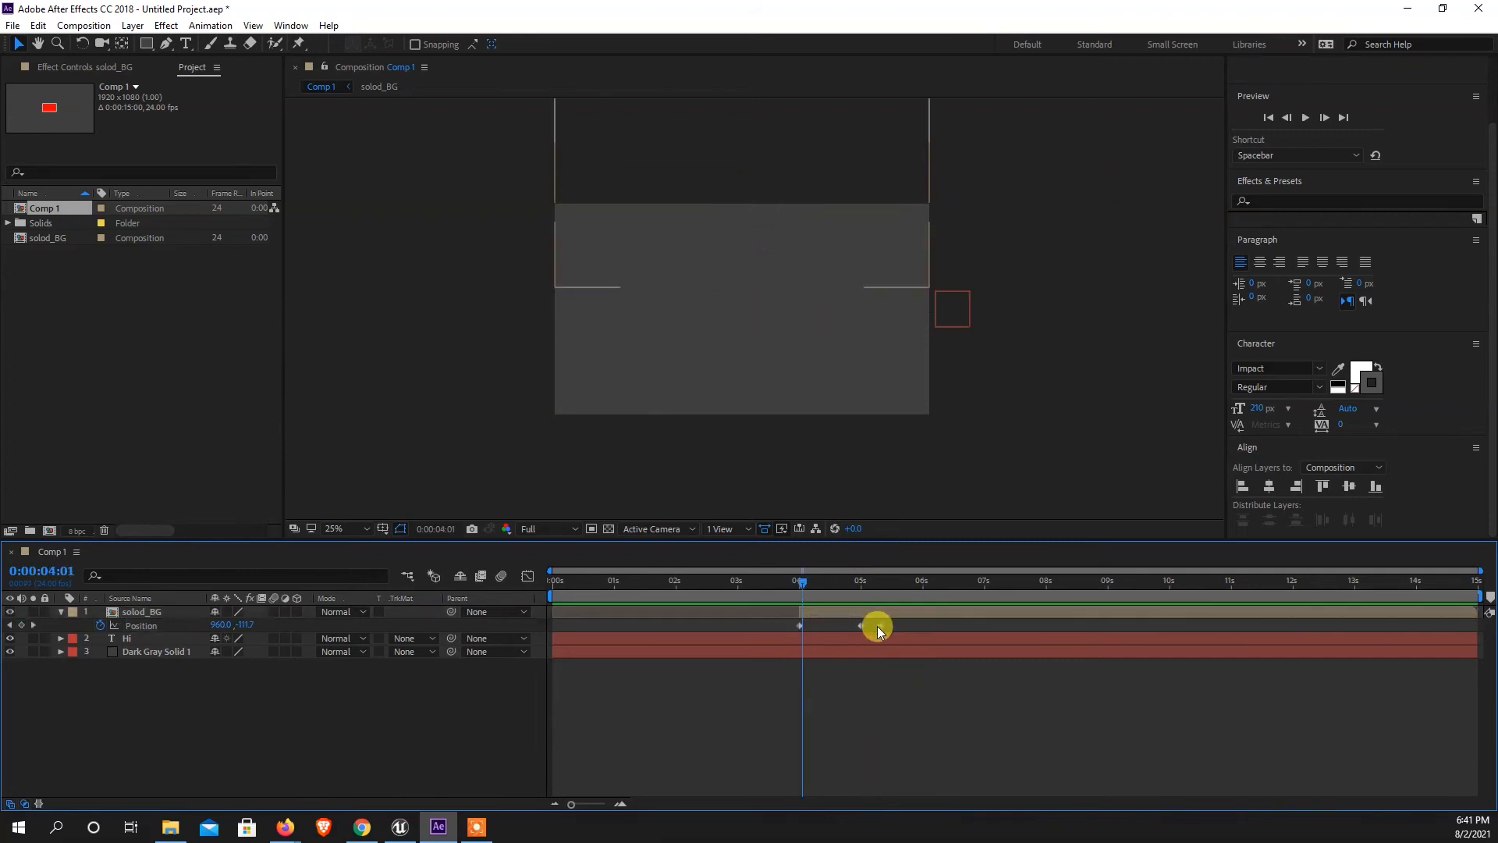
right_click(802, 625)
mouse_move(868, 615)
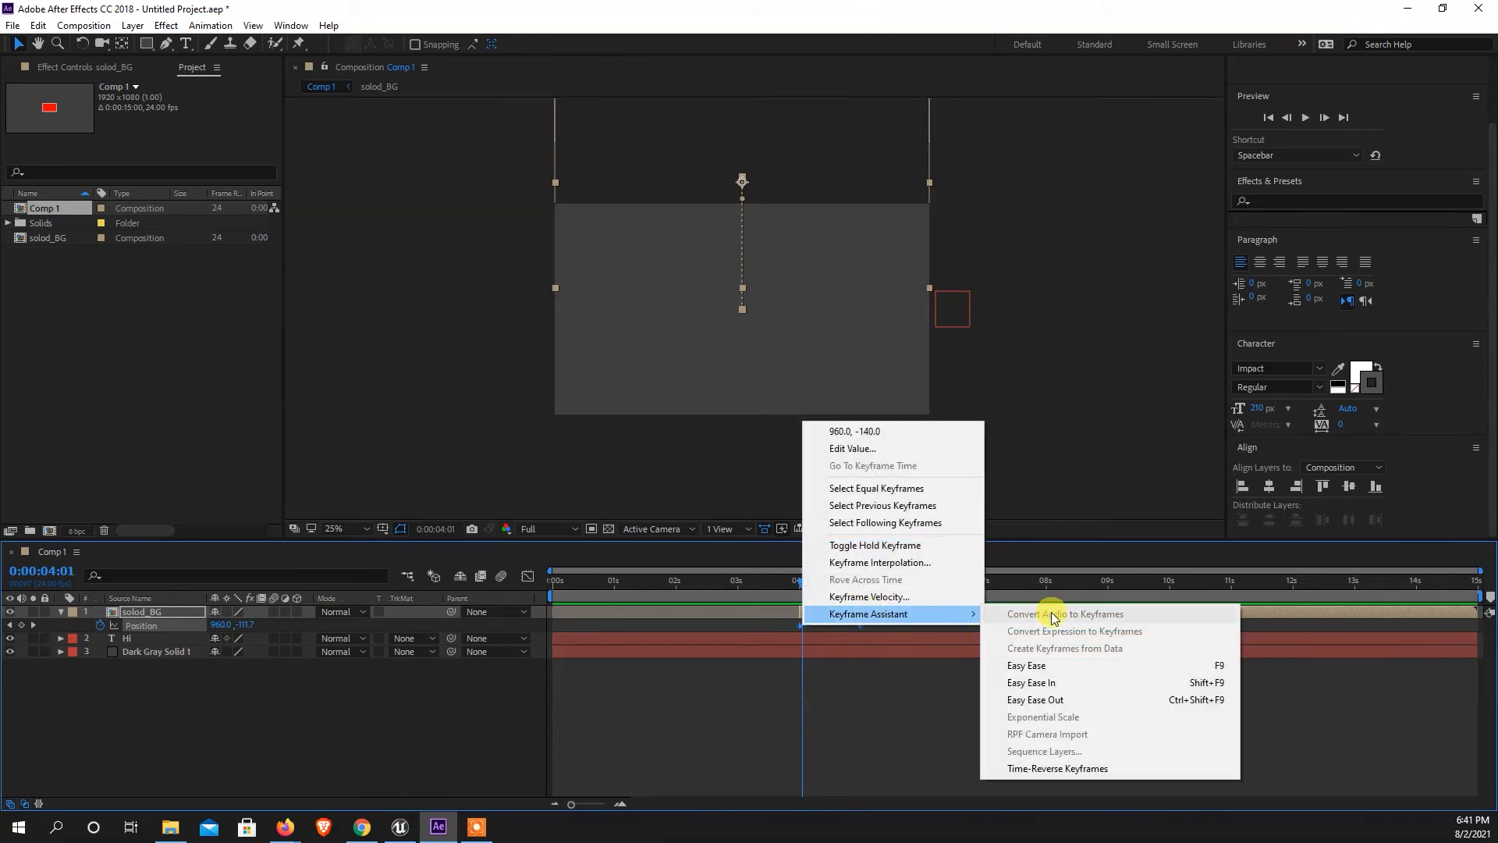
left_click(1030, 666)
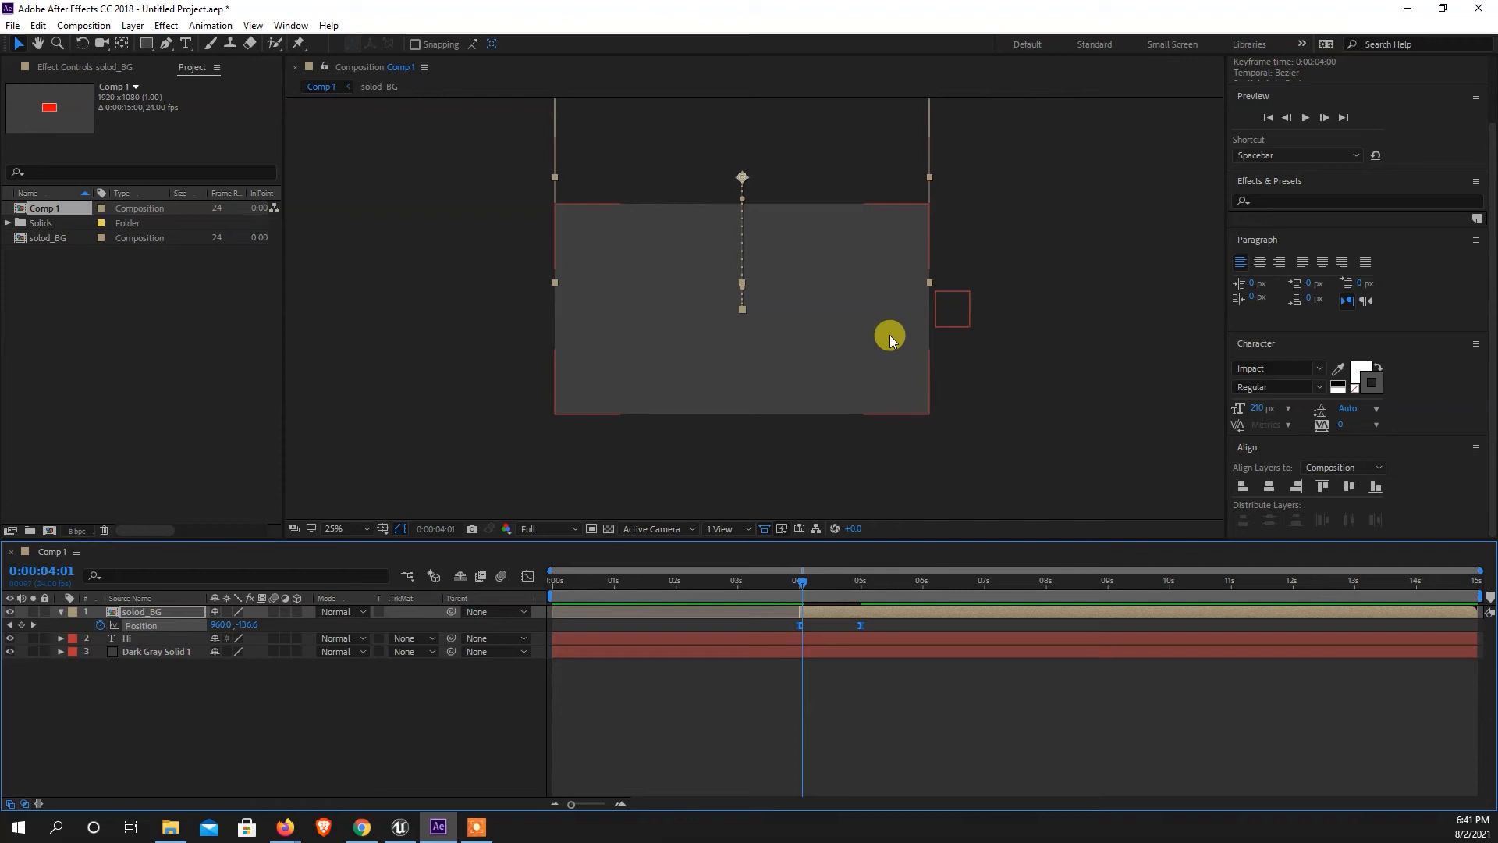
Separate solod_BG's Position into X and Y dimensions and show the Y Position curve in the Graph Editor.
right_click(151, 631)
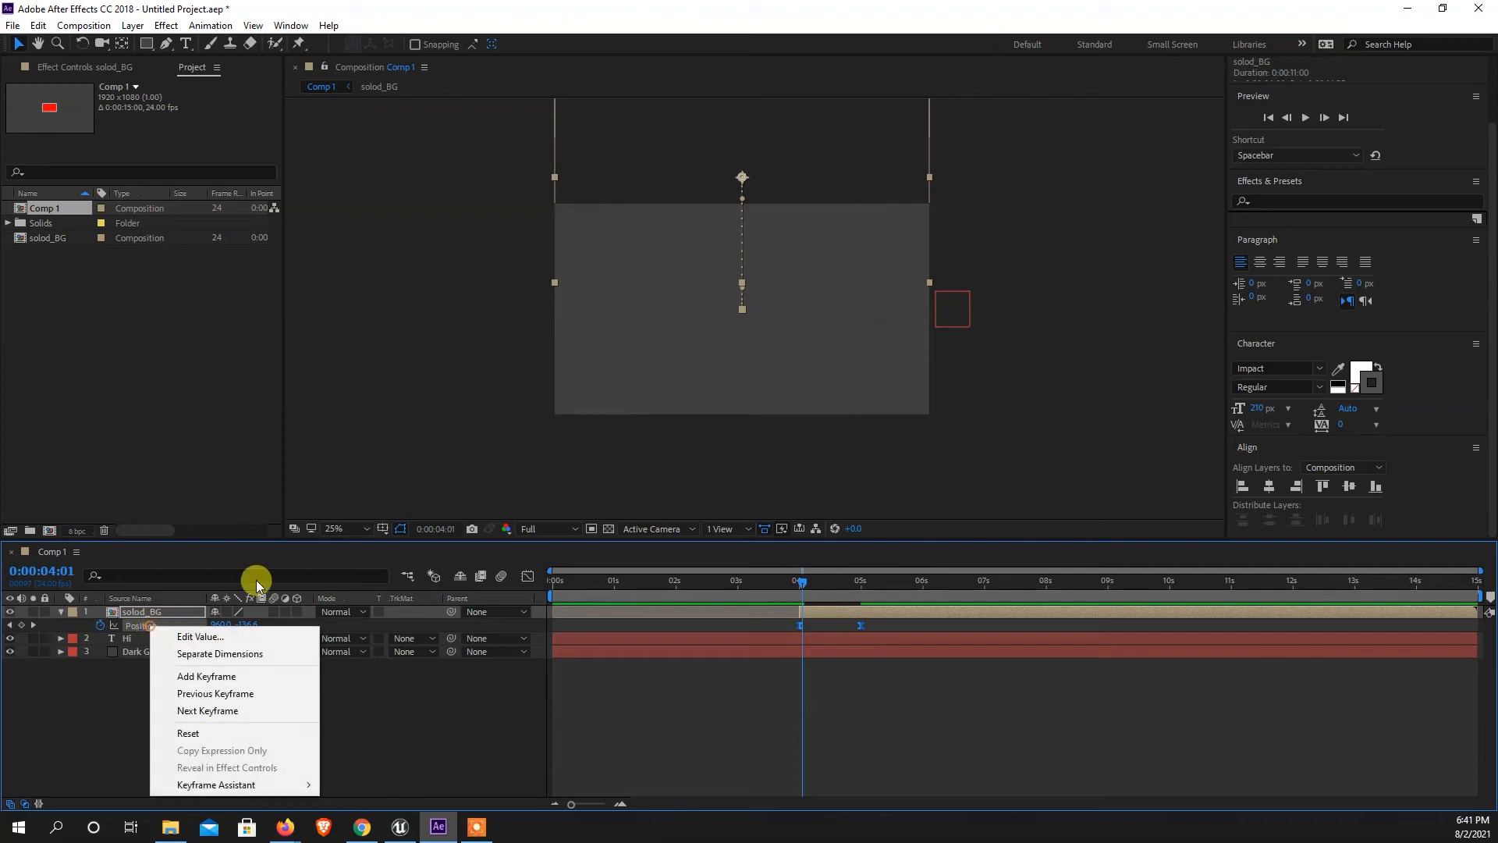
left_click(209, 660)
left_click(148, 625)
left_click(144, 639)
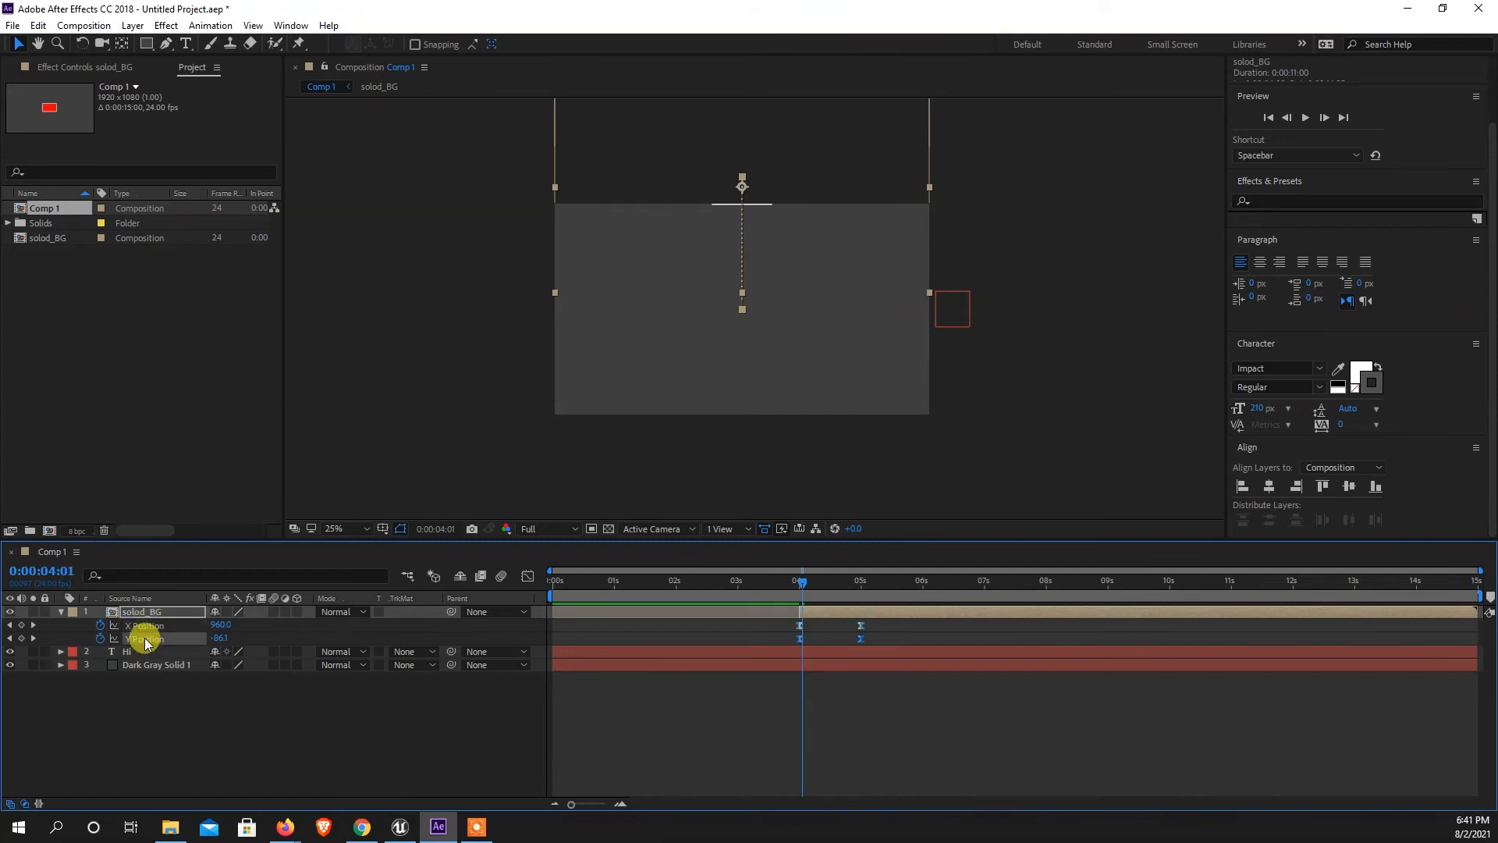
left_click(824, 595)
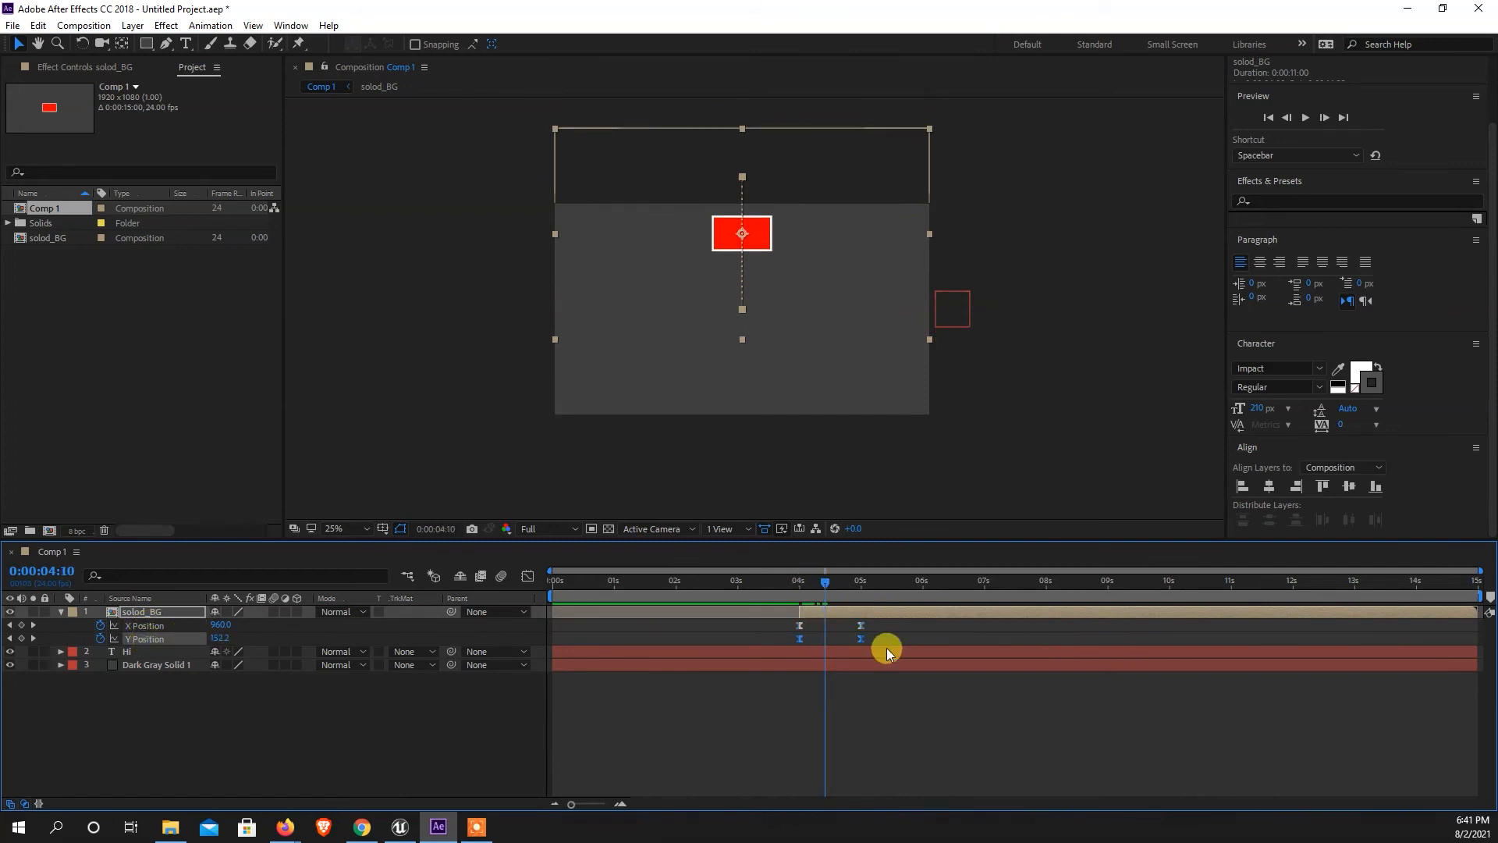
left_click(143, 625)
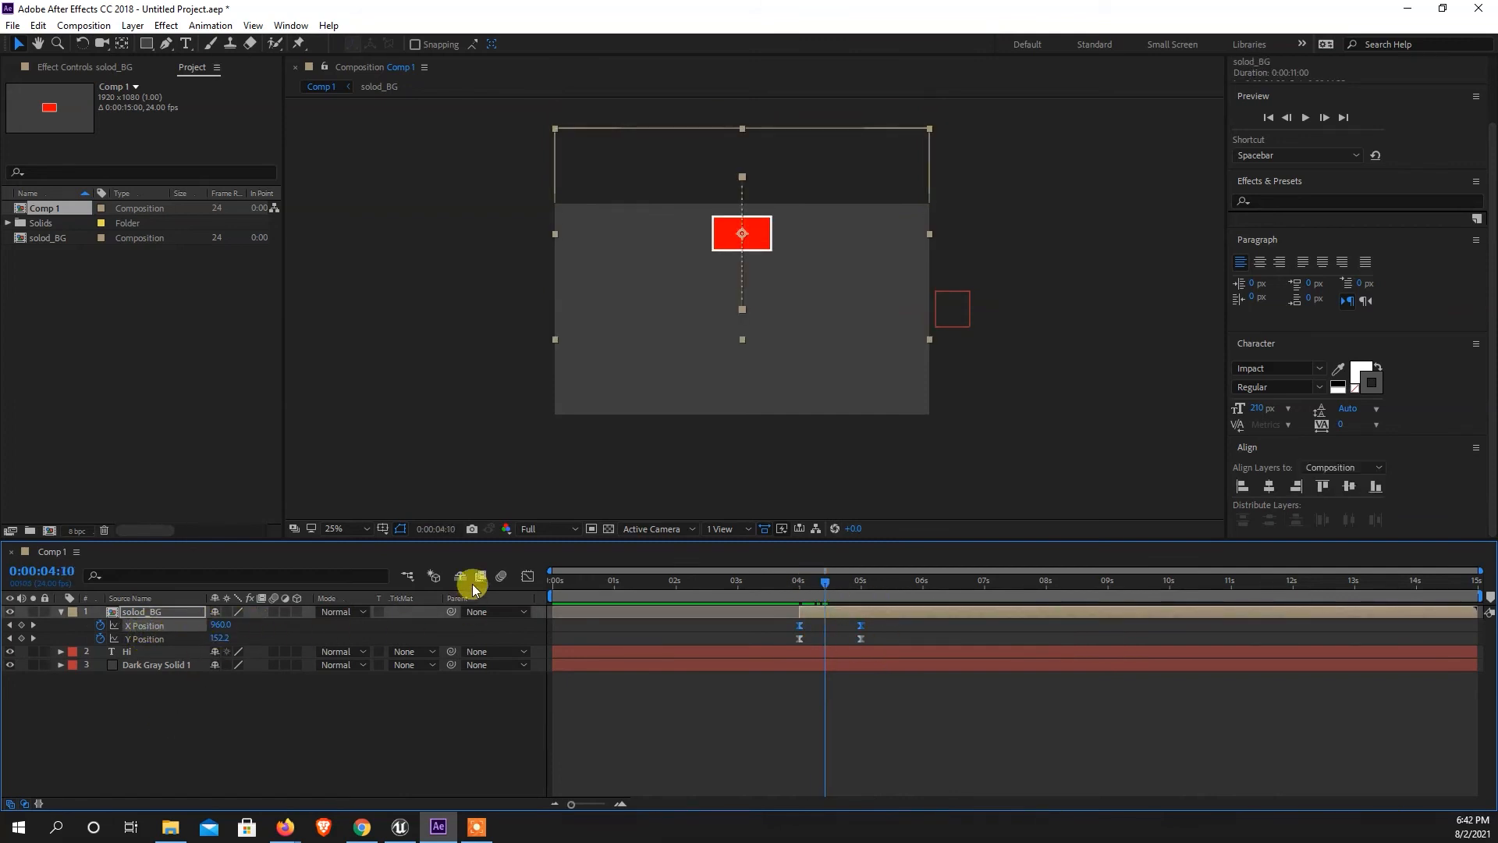
left_click(528, 576)
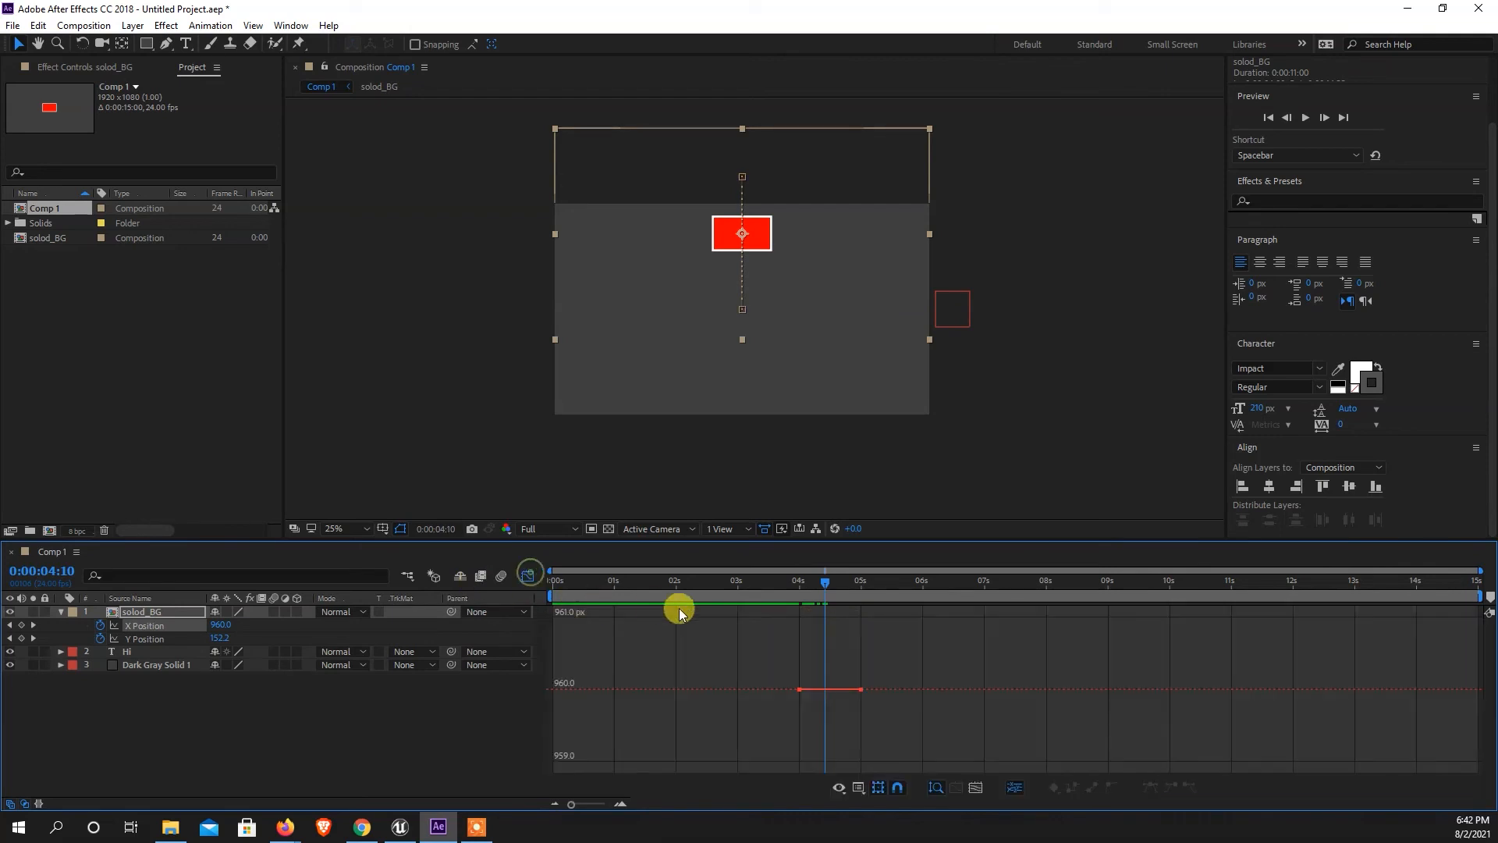
left_click(154, 639)
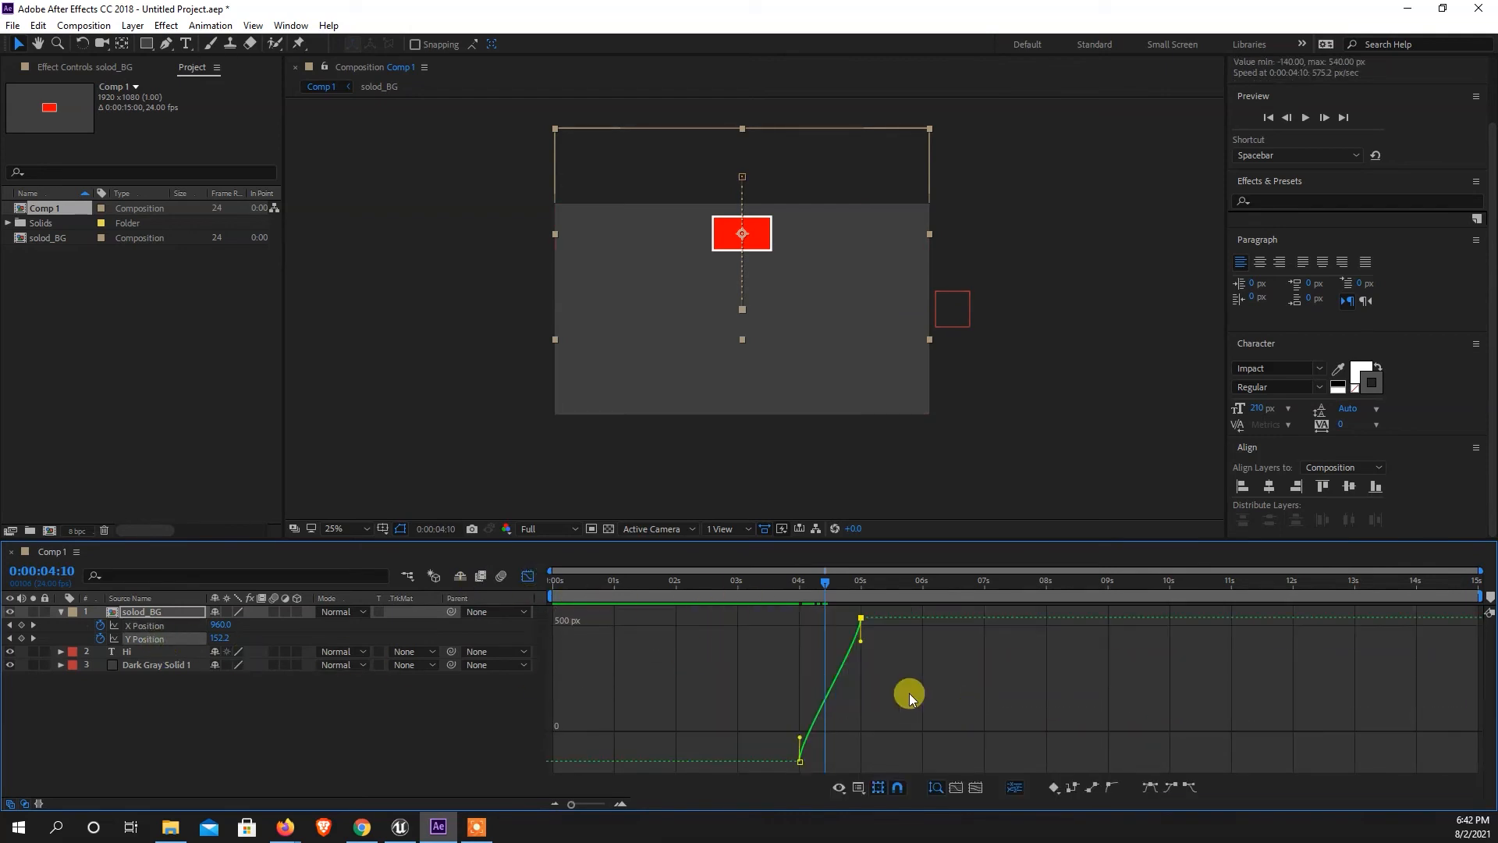
Try a Y Position curve that starts slowly and ends fast by flattening the 4-second keyframe's handle, and preview it.
left_click_drag(799, 739, 877, 762)
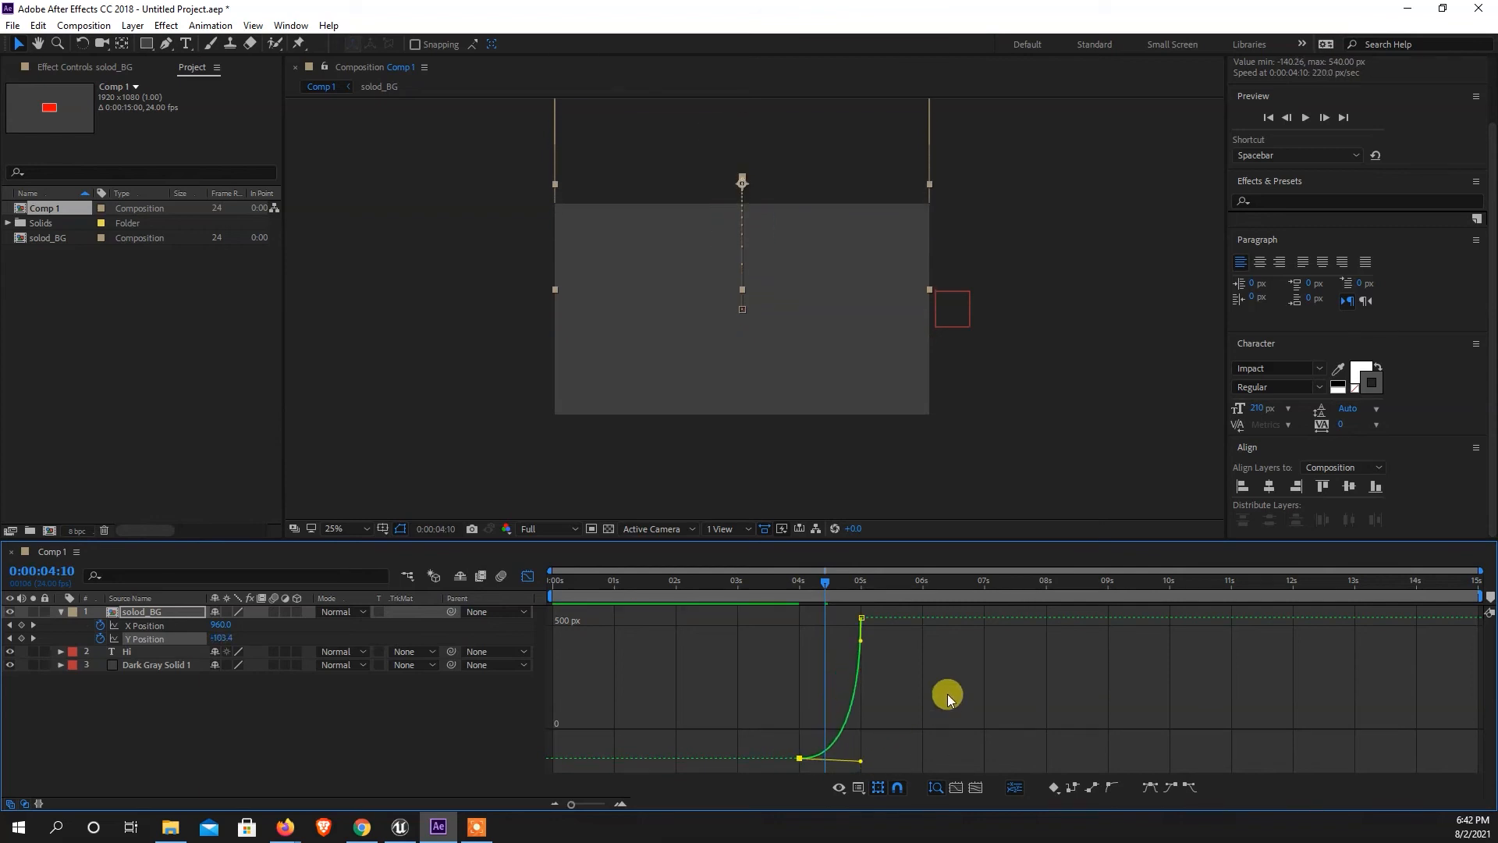
left_click_drag(855, 598, 776, 591)
key("space")
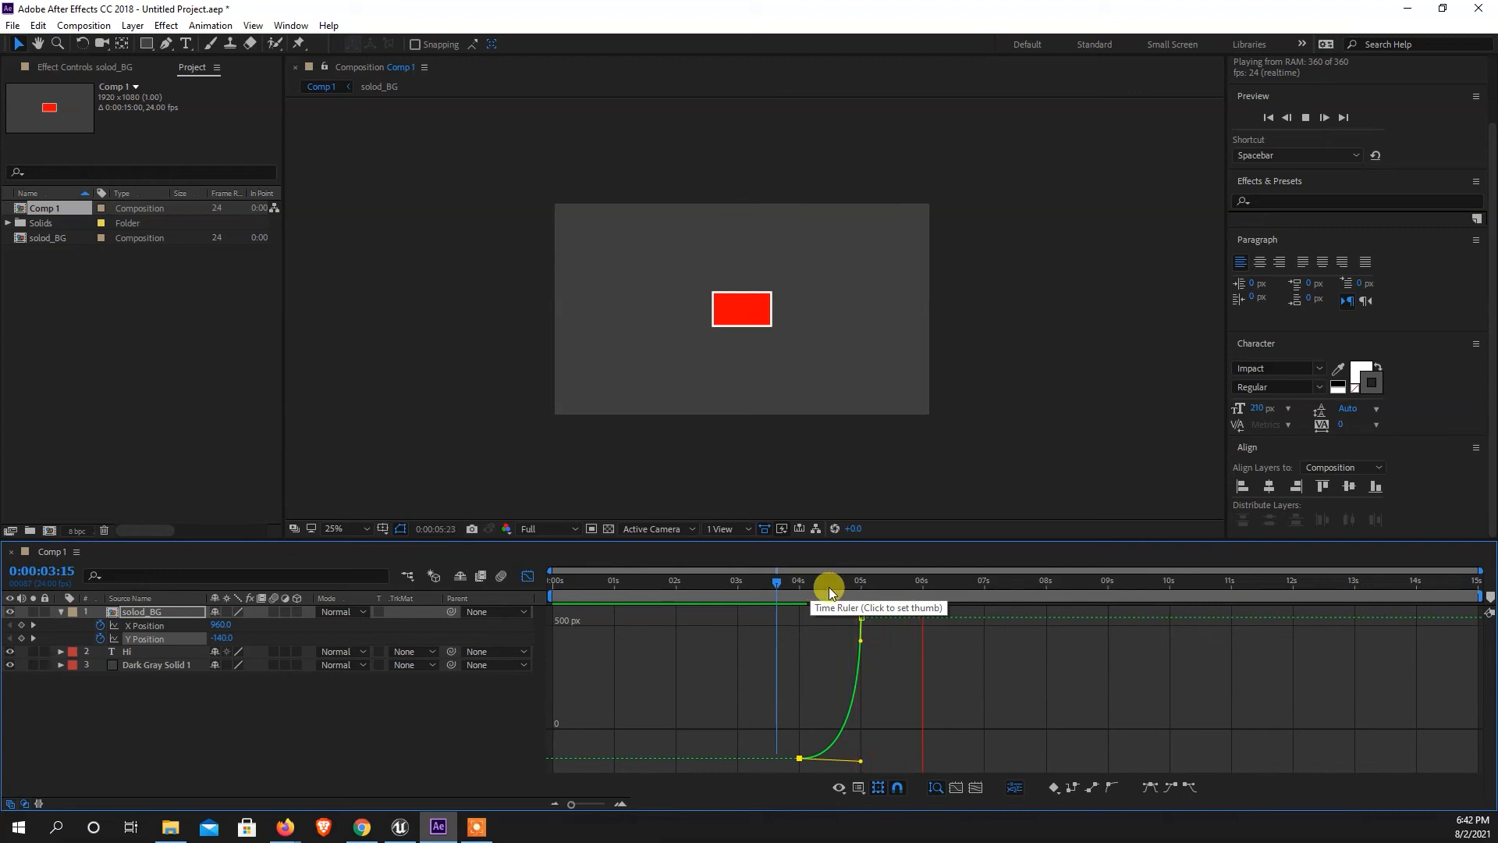
left_click(768, 587)
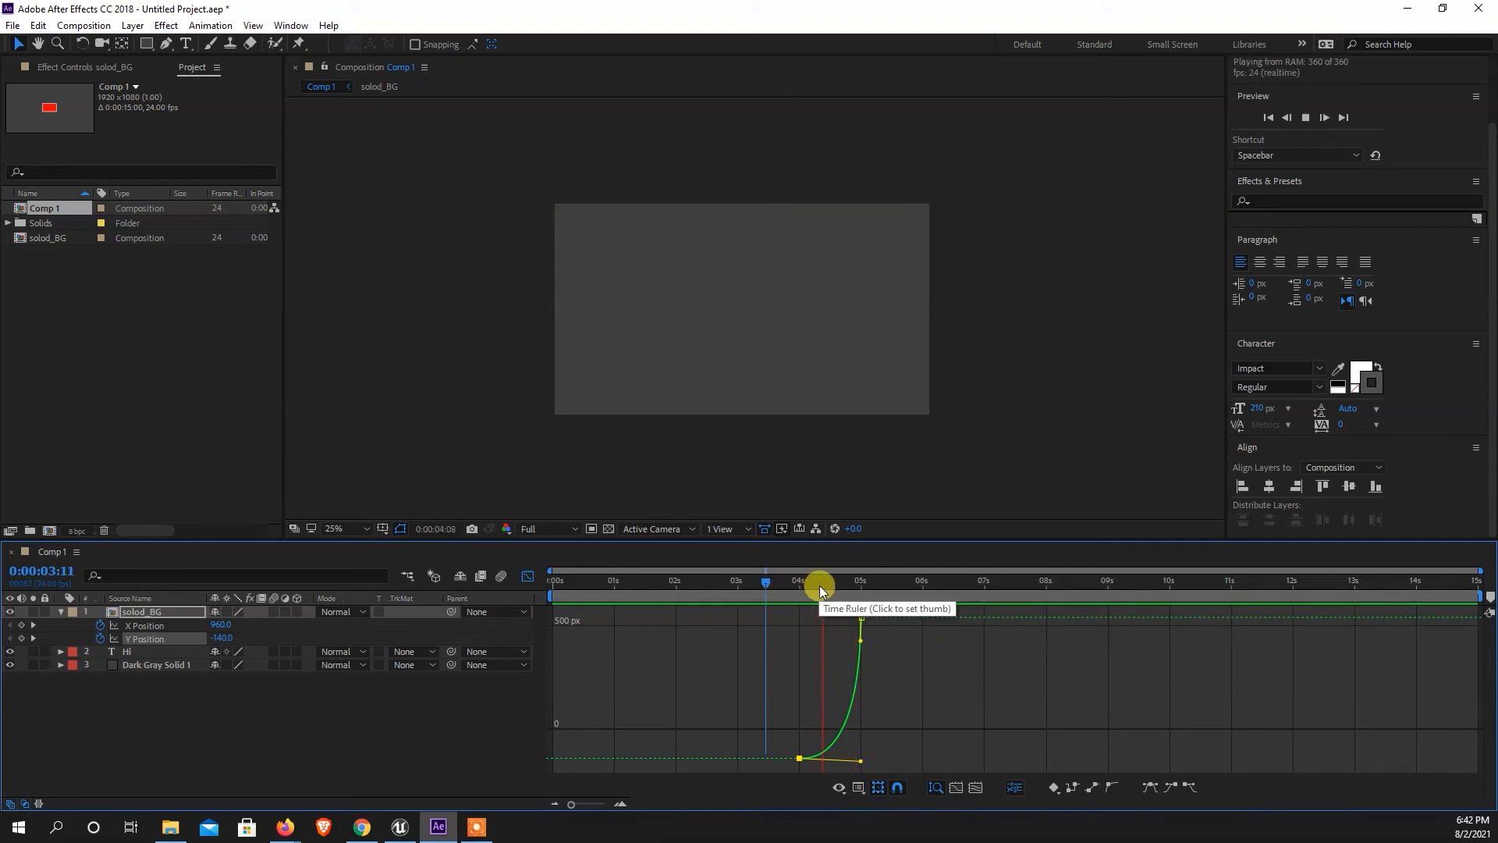
left_click(793, 584)
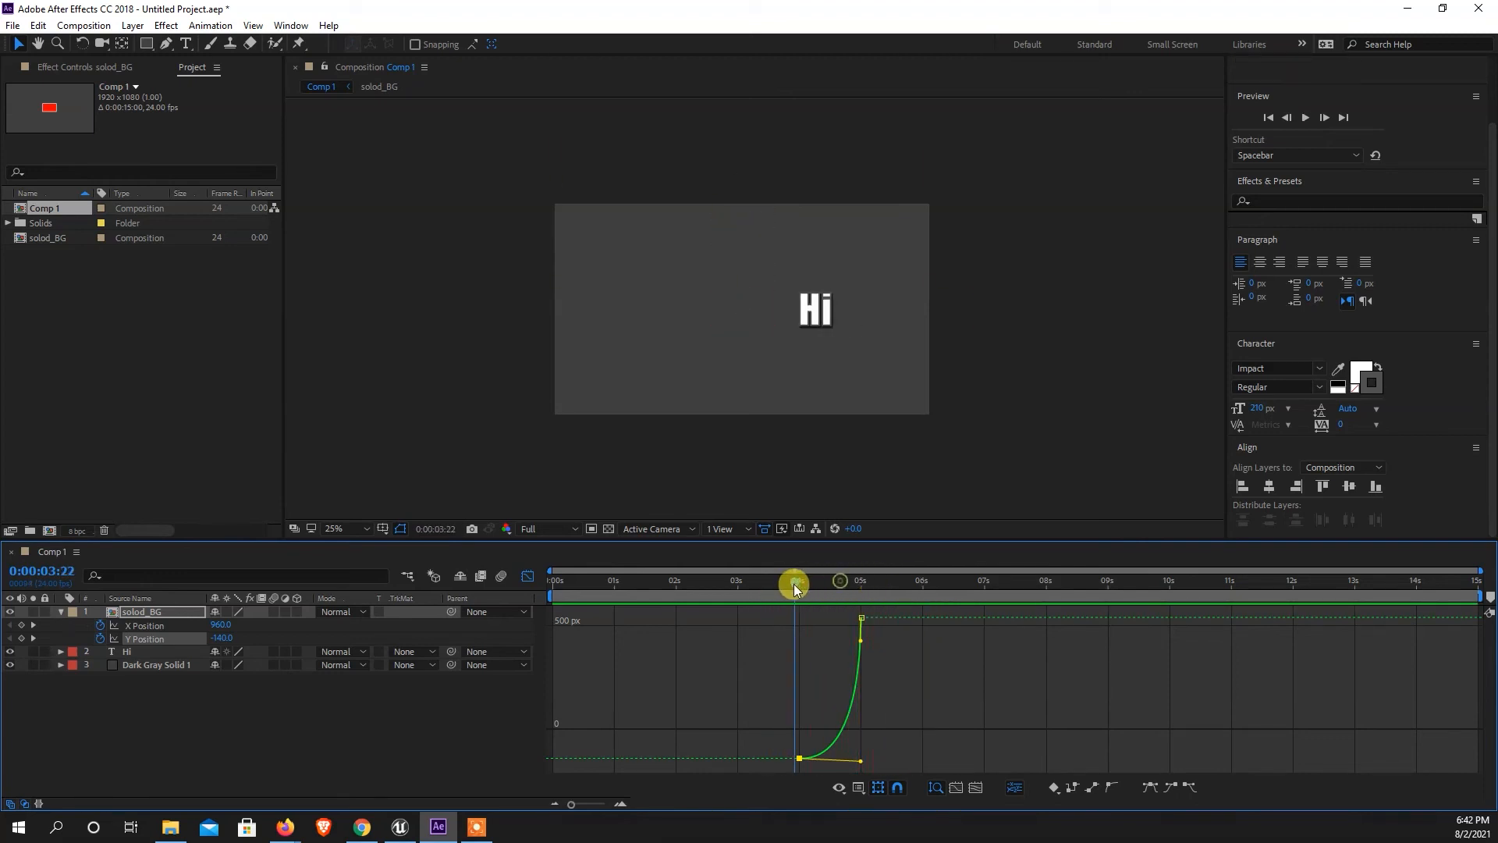
Reshape the Y Position curve to rise steeply from 4 seconds and level off at the 5-second keyframe, and preview the drop-in.
left_click_drag(860, 760, 793, 622)
key("space")
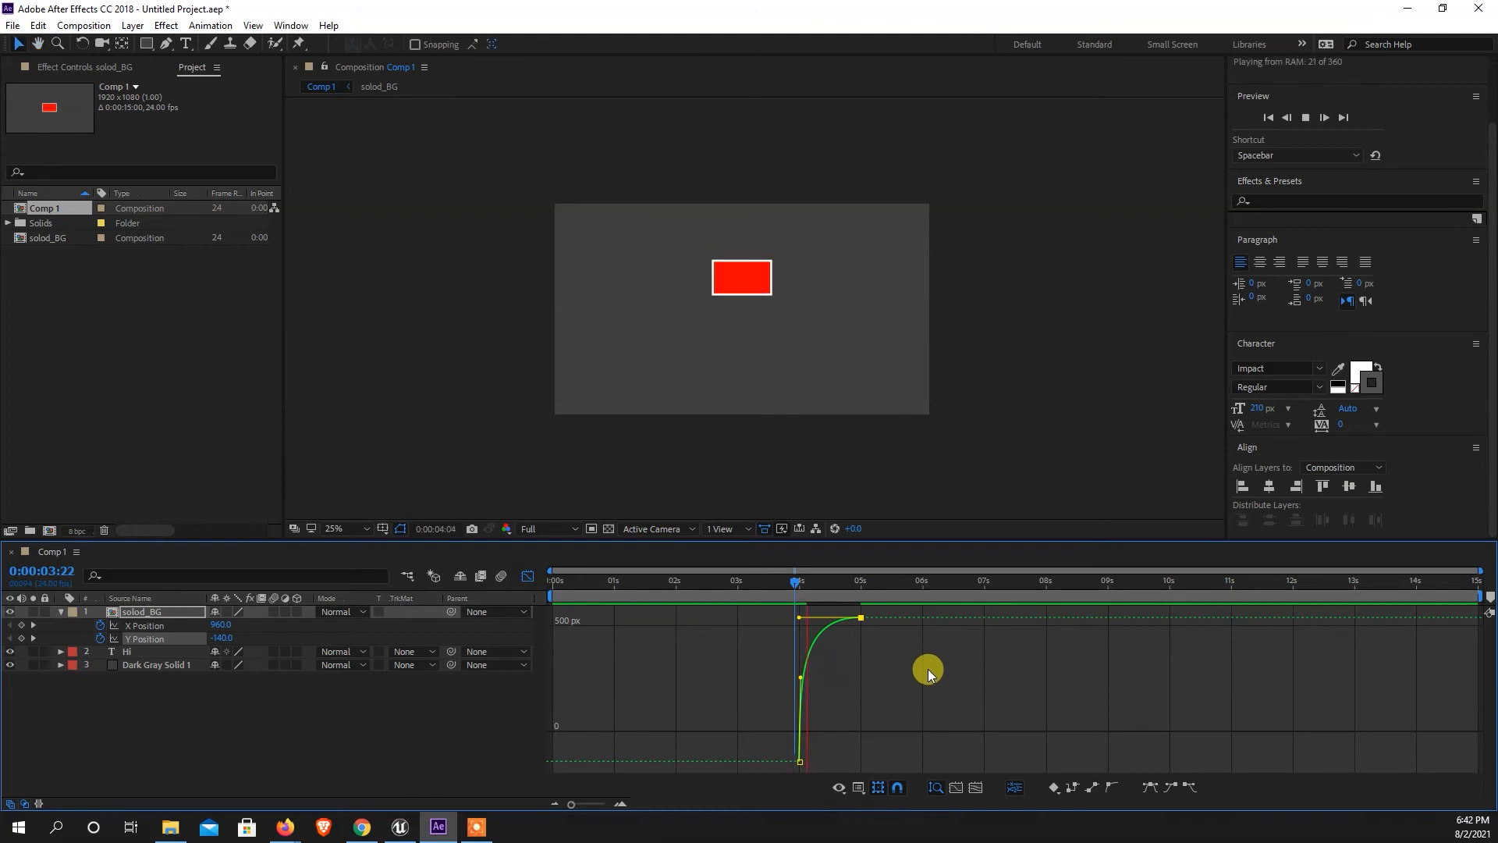
left_click(775, 583)
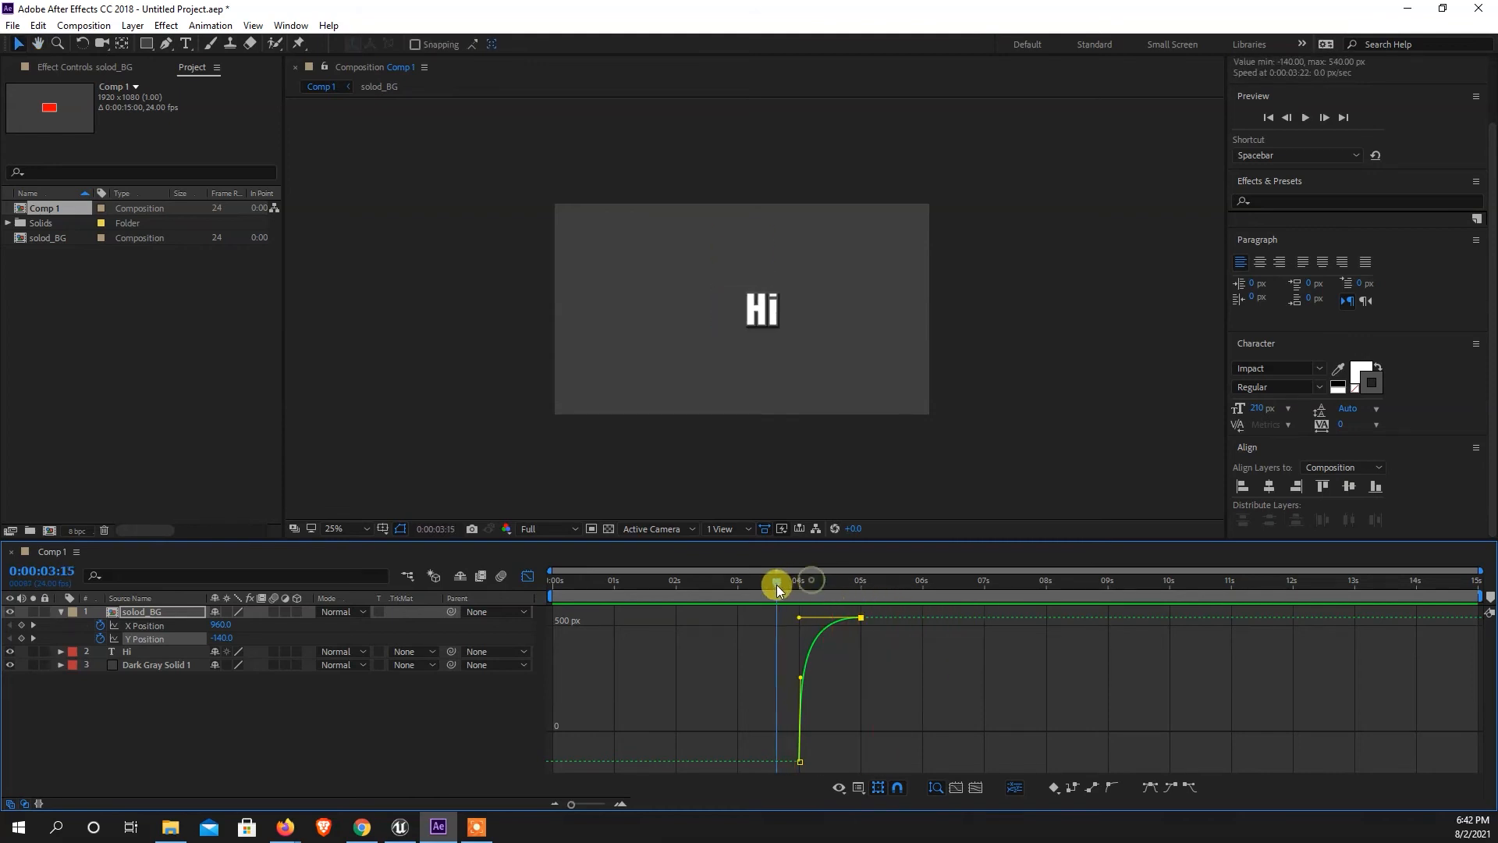
key("space")
left_click_drag(791, 583, 734, 590)
key("space")
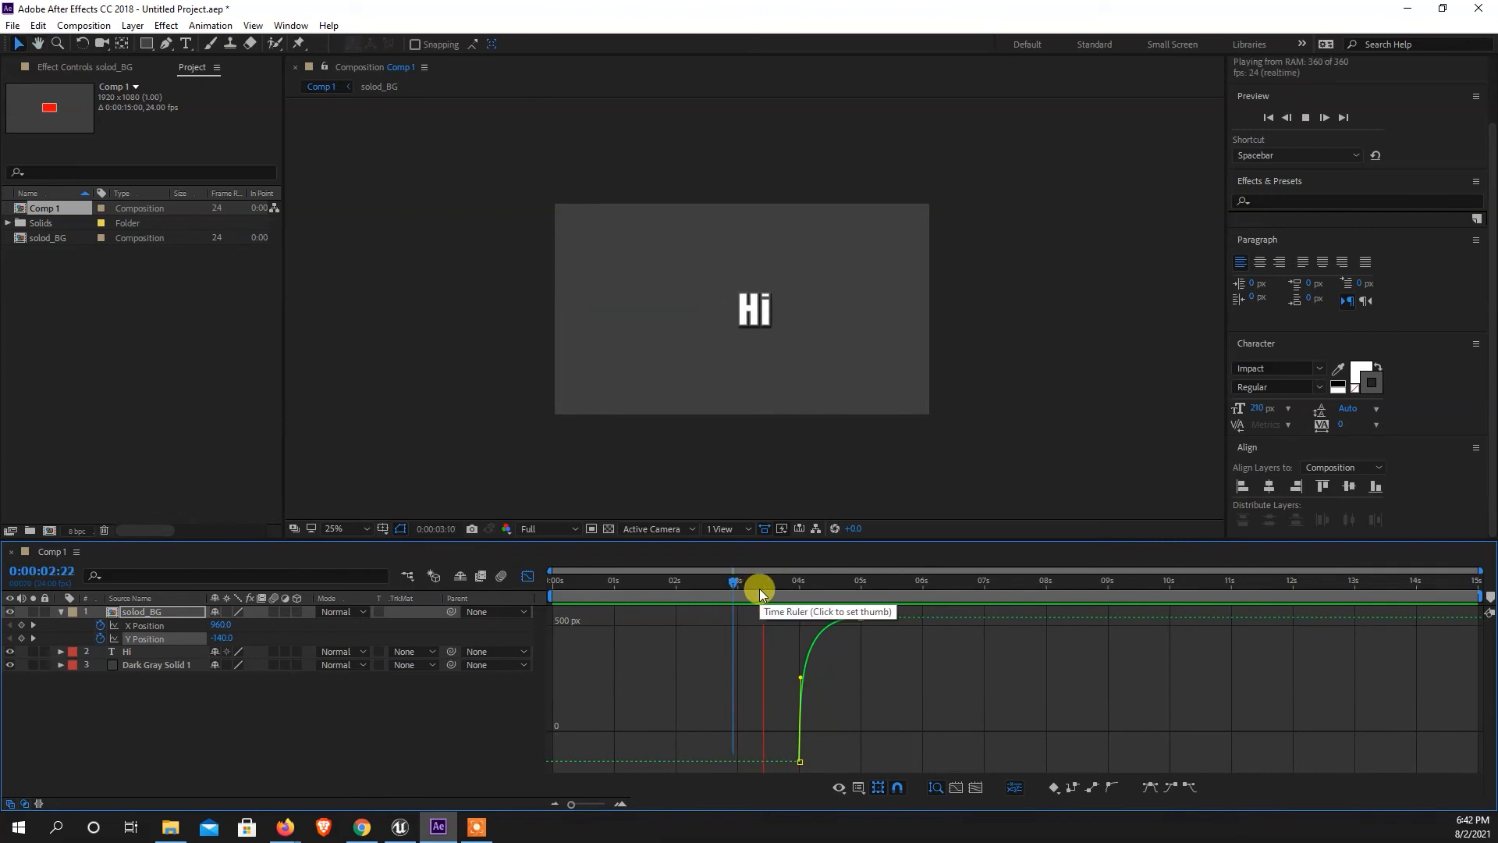
key("space")
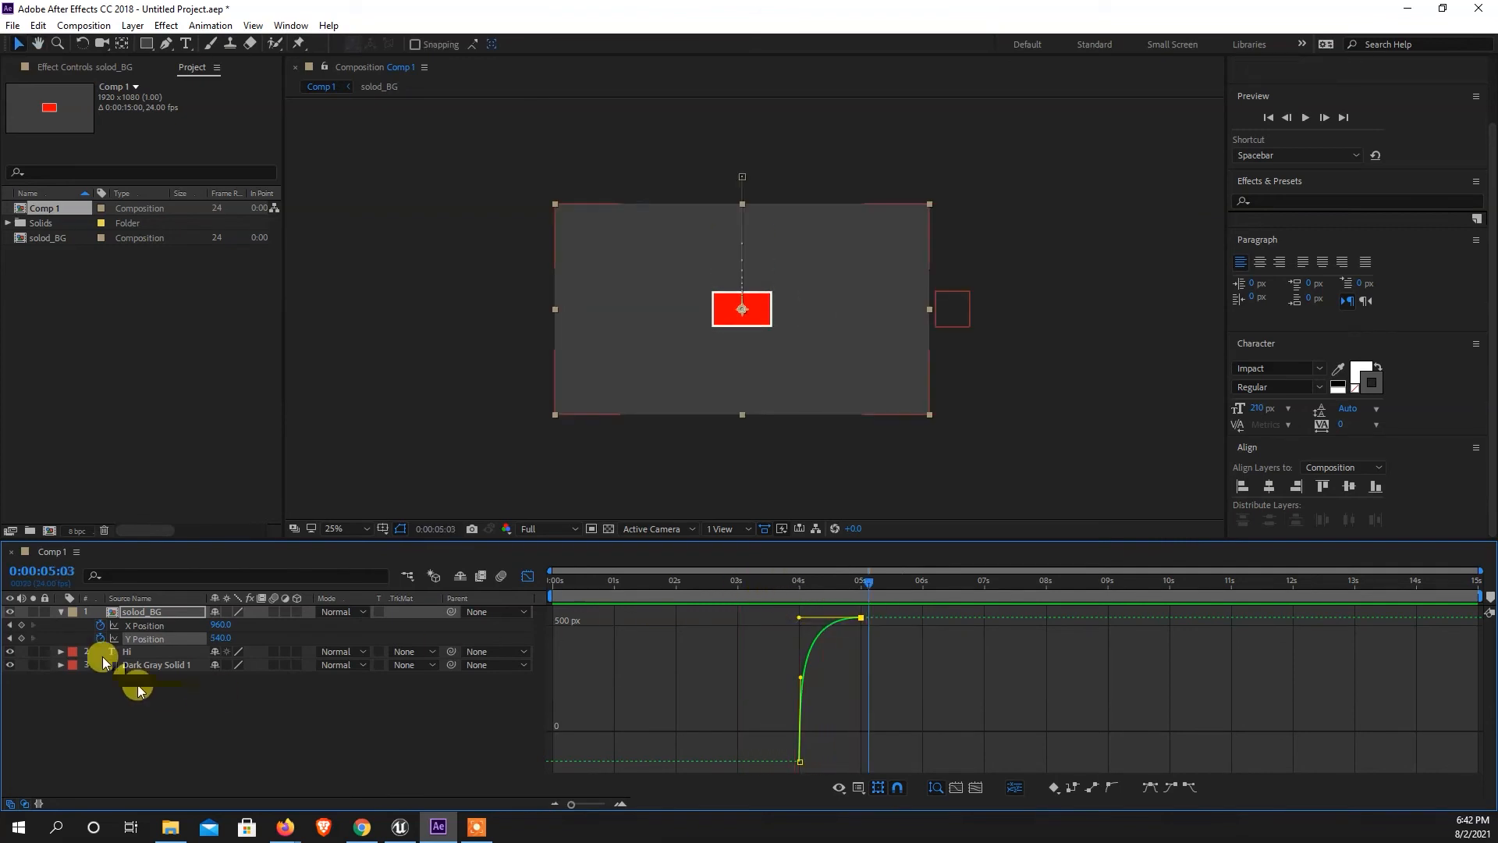
Collapse solod_BG's properties and add a Drop Shadow layer style to the layer.
left_click(60, 612)
left_click(167, 715)
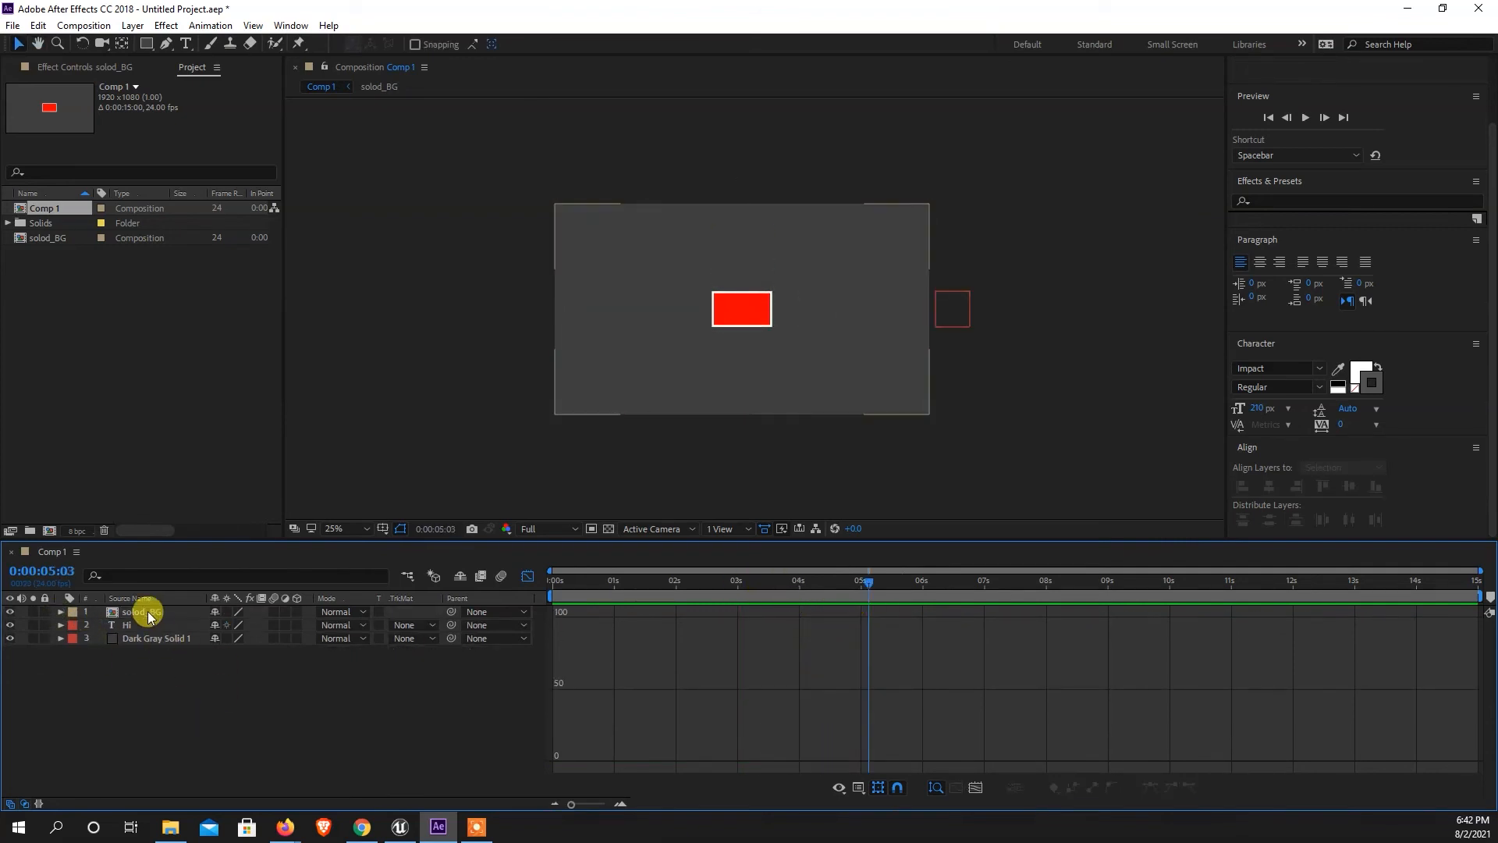
right_click(146, 611)
mouse_move(230, 362)
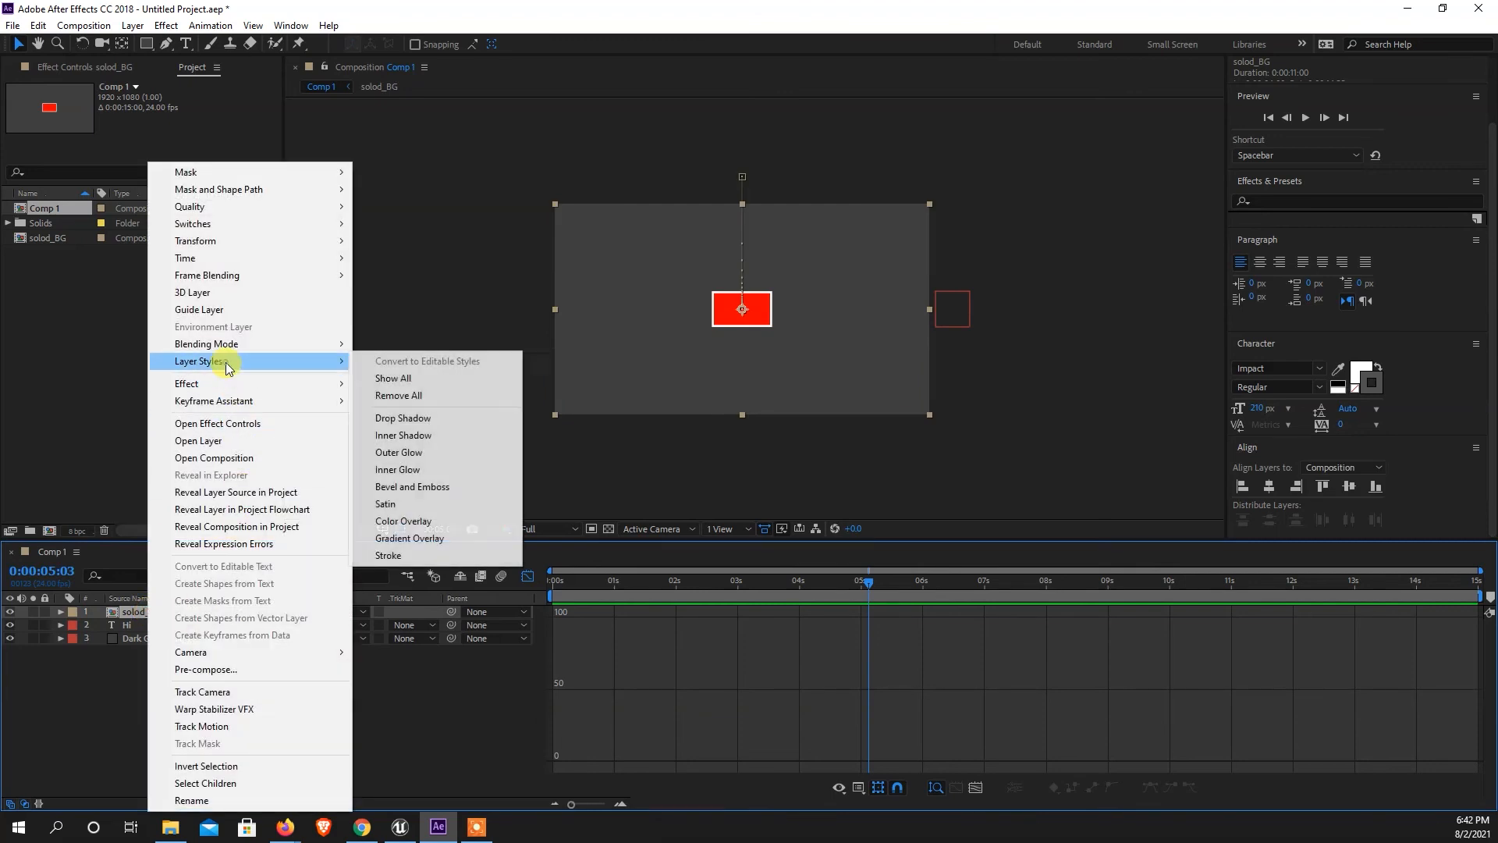
left_click(403, 417)
Set the Distance of solod_BG's drop shadow to 10.
key("period")
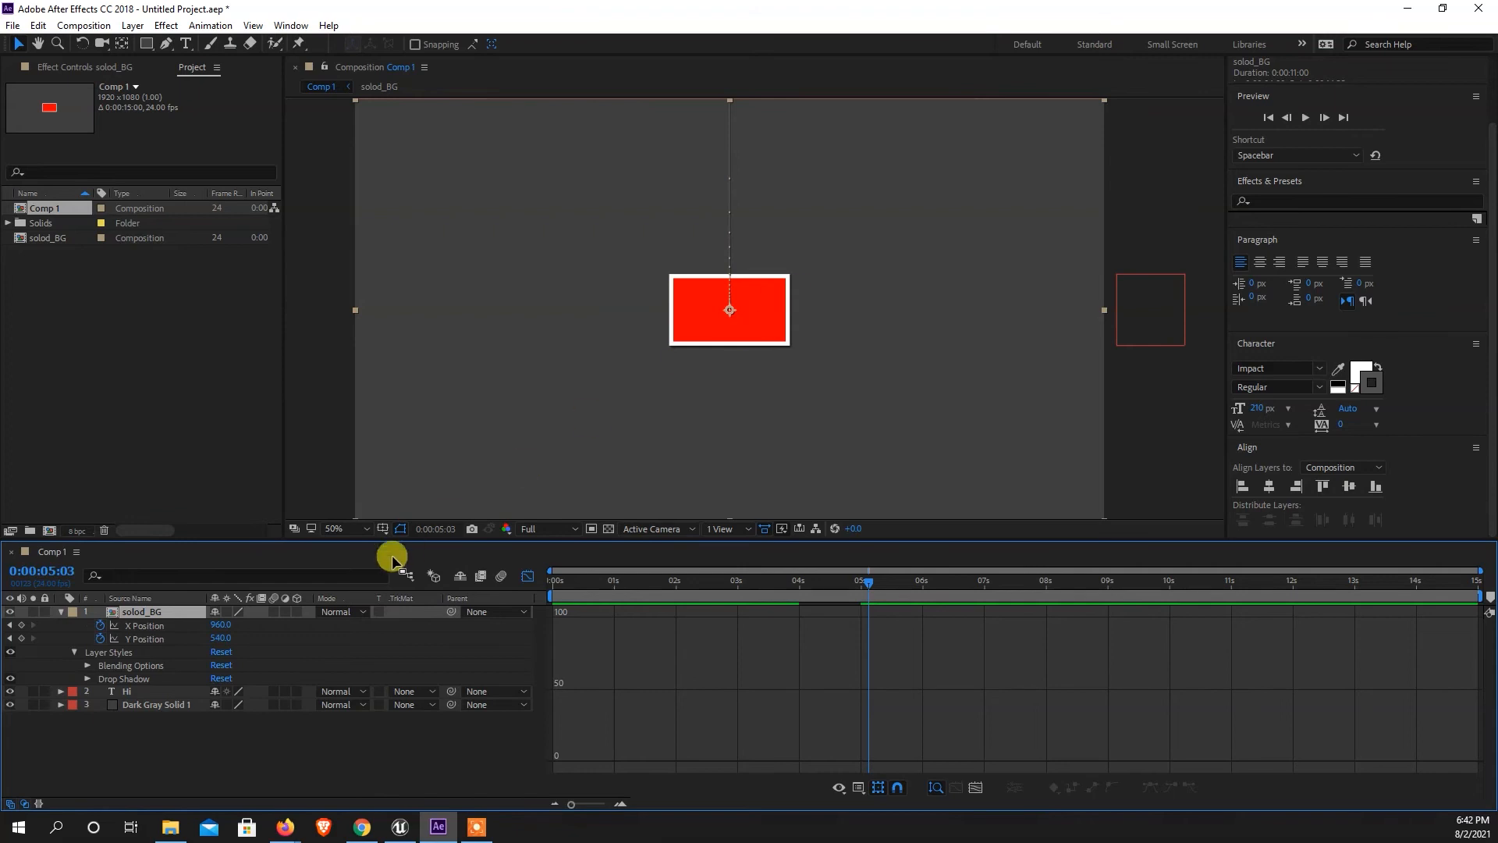
key("period")
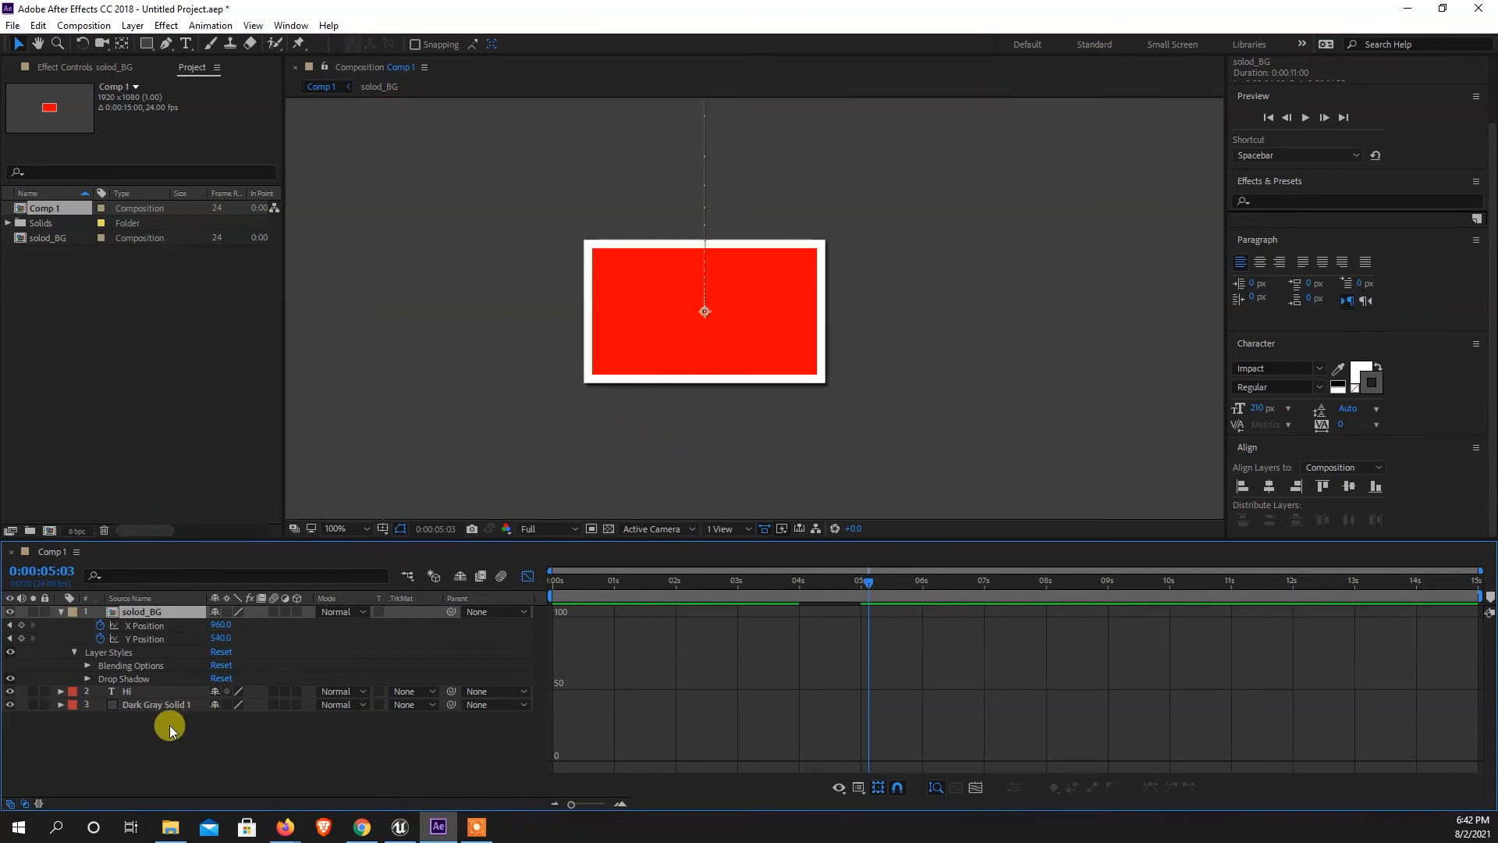
left_click(87, 678)
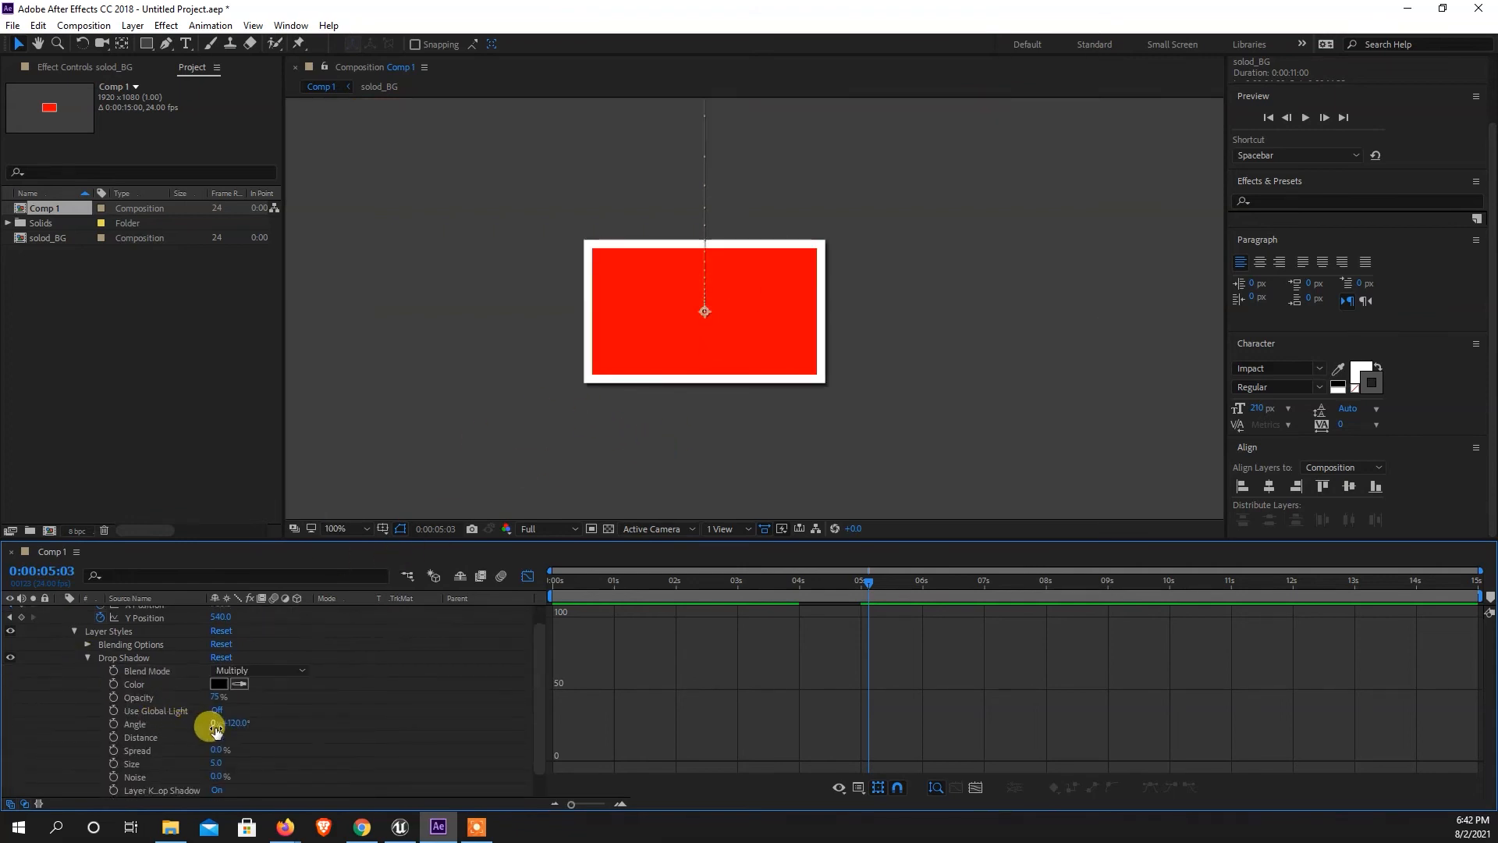
left_click_drag(205, 736, 217, 737)
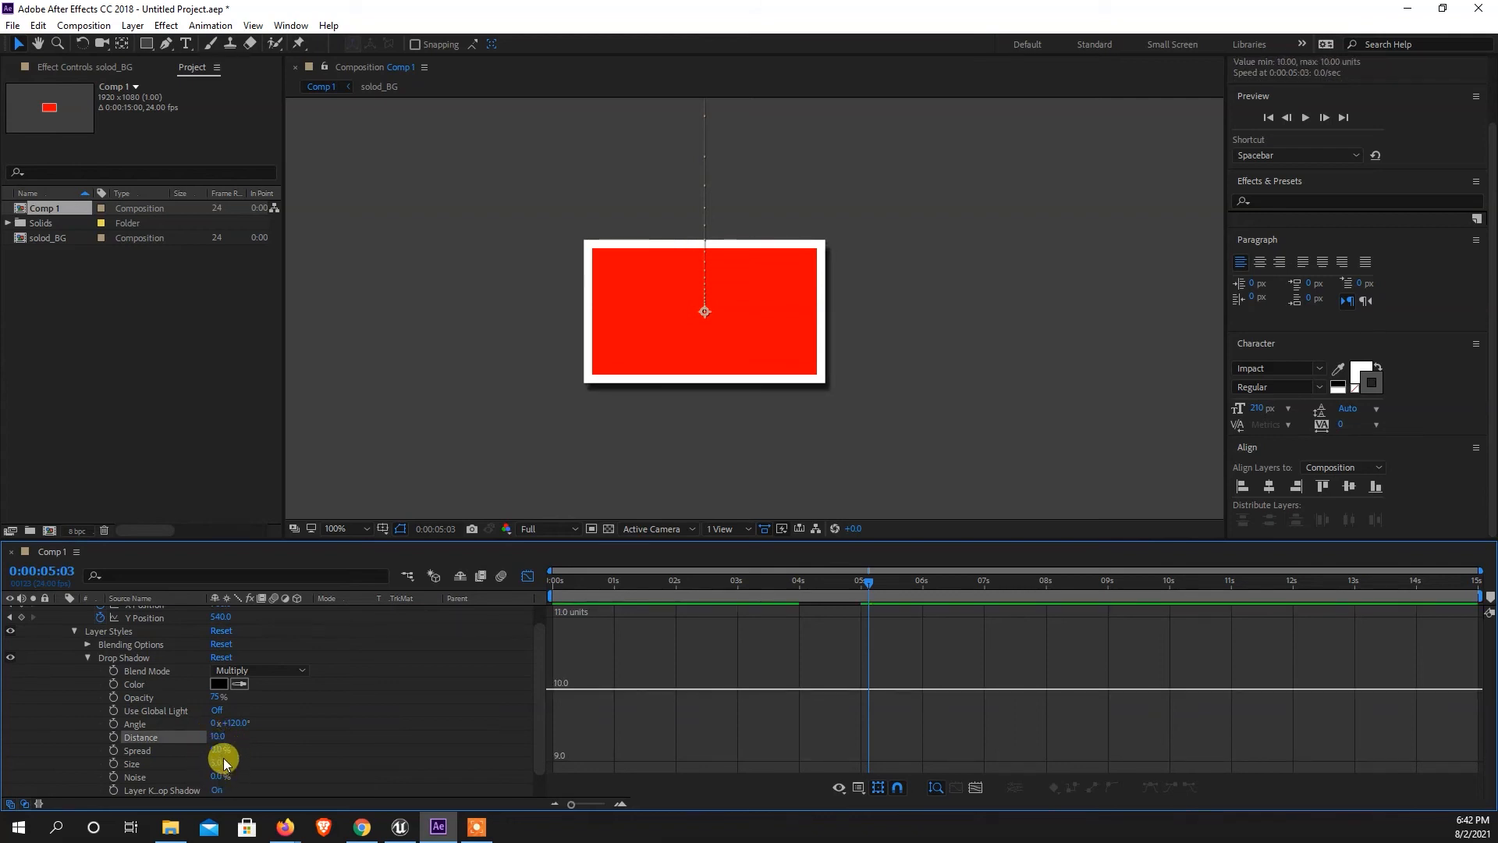
Set the Opacity of solod_BG's drop shadow to 31%.
left_click_drag(214, 697, 181, 698)
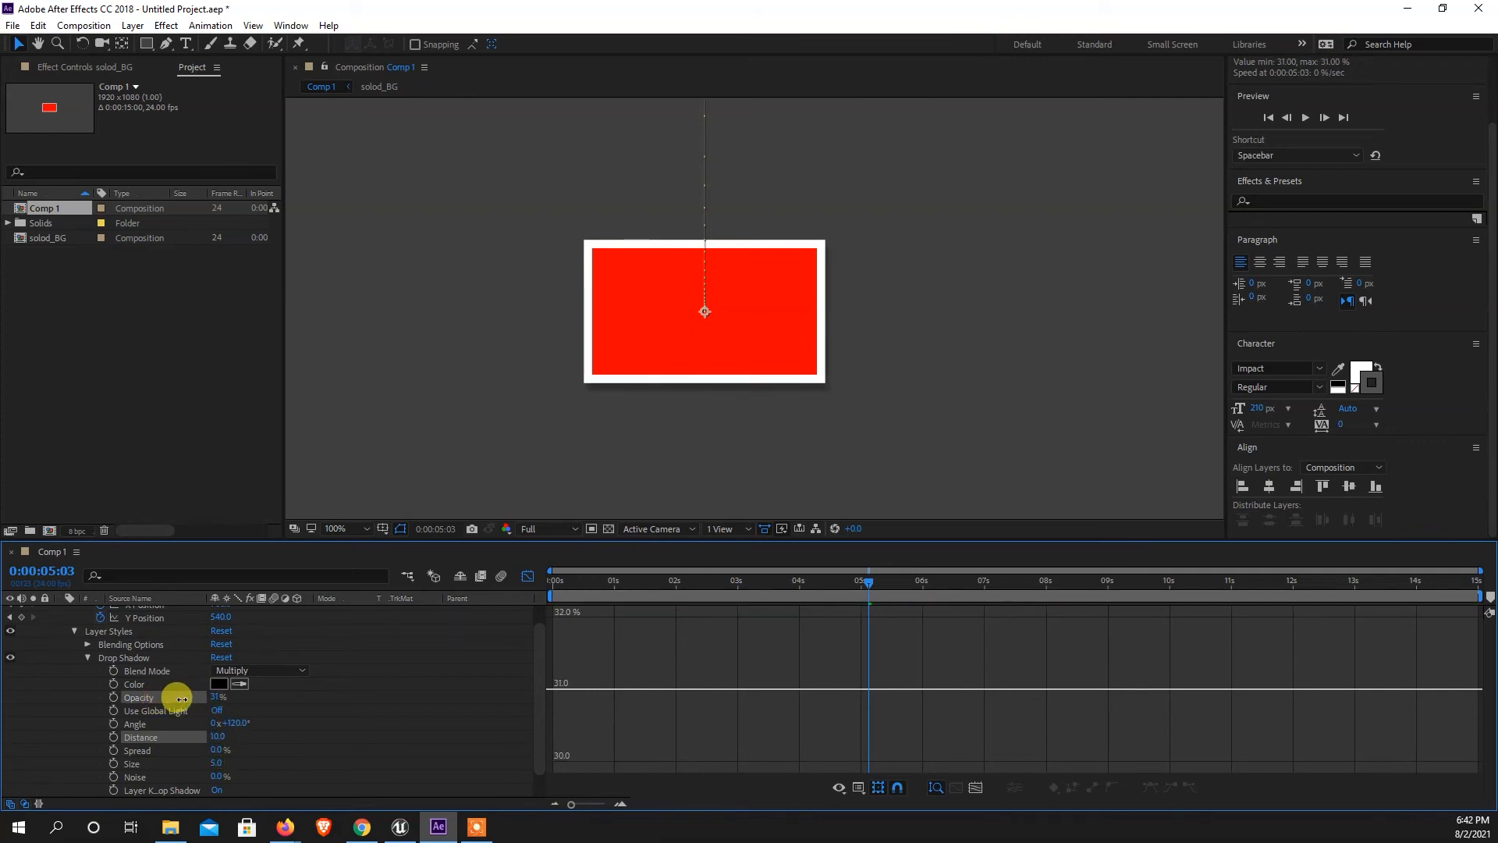
scroll(755, 358, "down", 2)
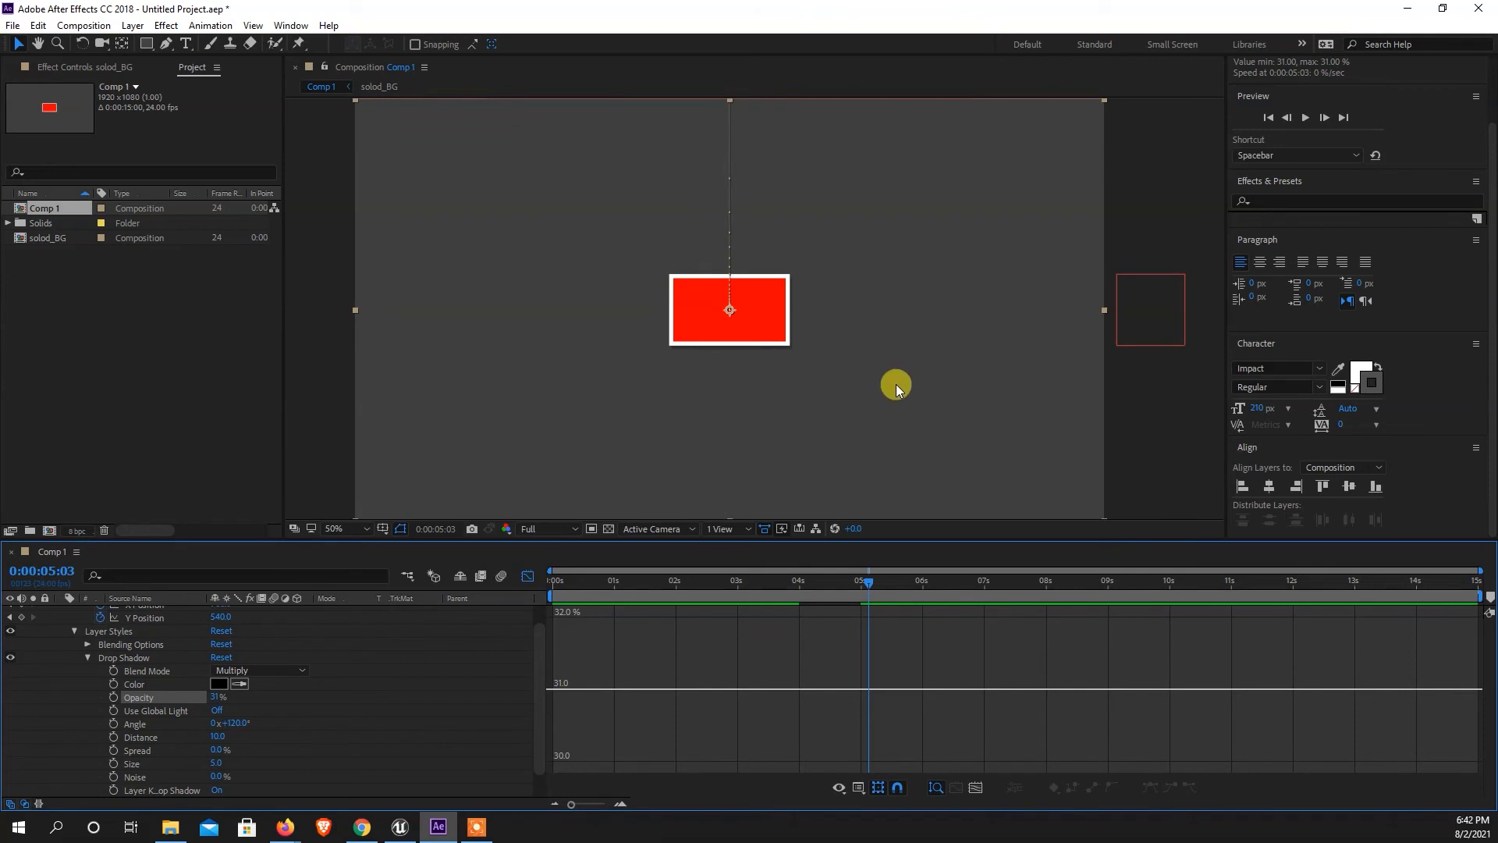
left_click(1173, 437)
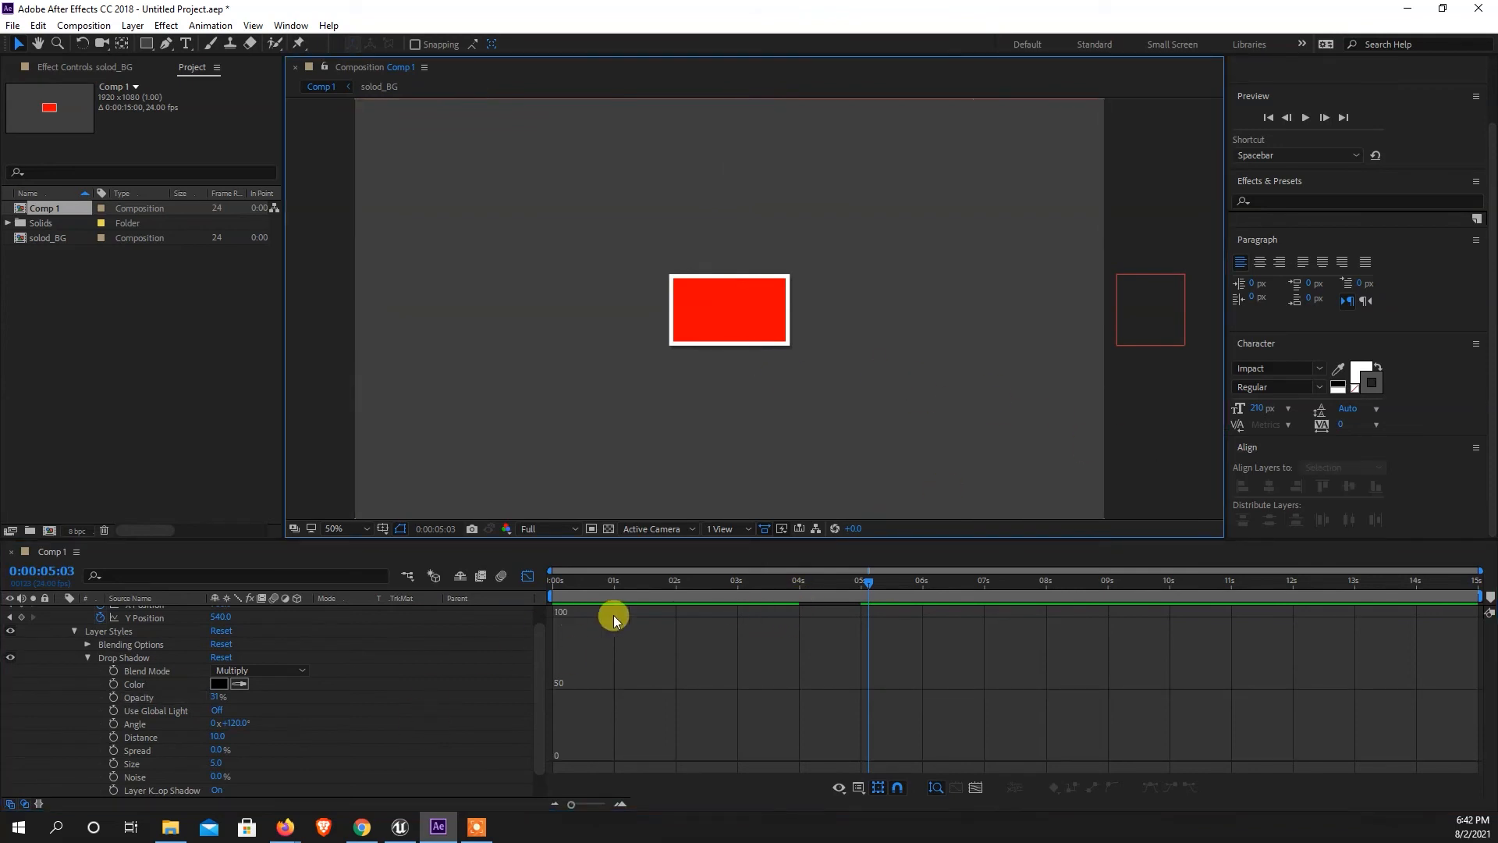
Close the Graph Editor, collapse solod_BG's properties and preview the drop-in from about 3 seconds.
left_click(531, 580)
scroll(143, 660, "up", 1)
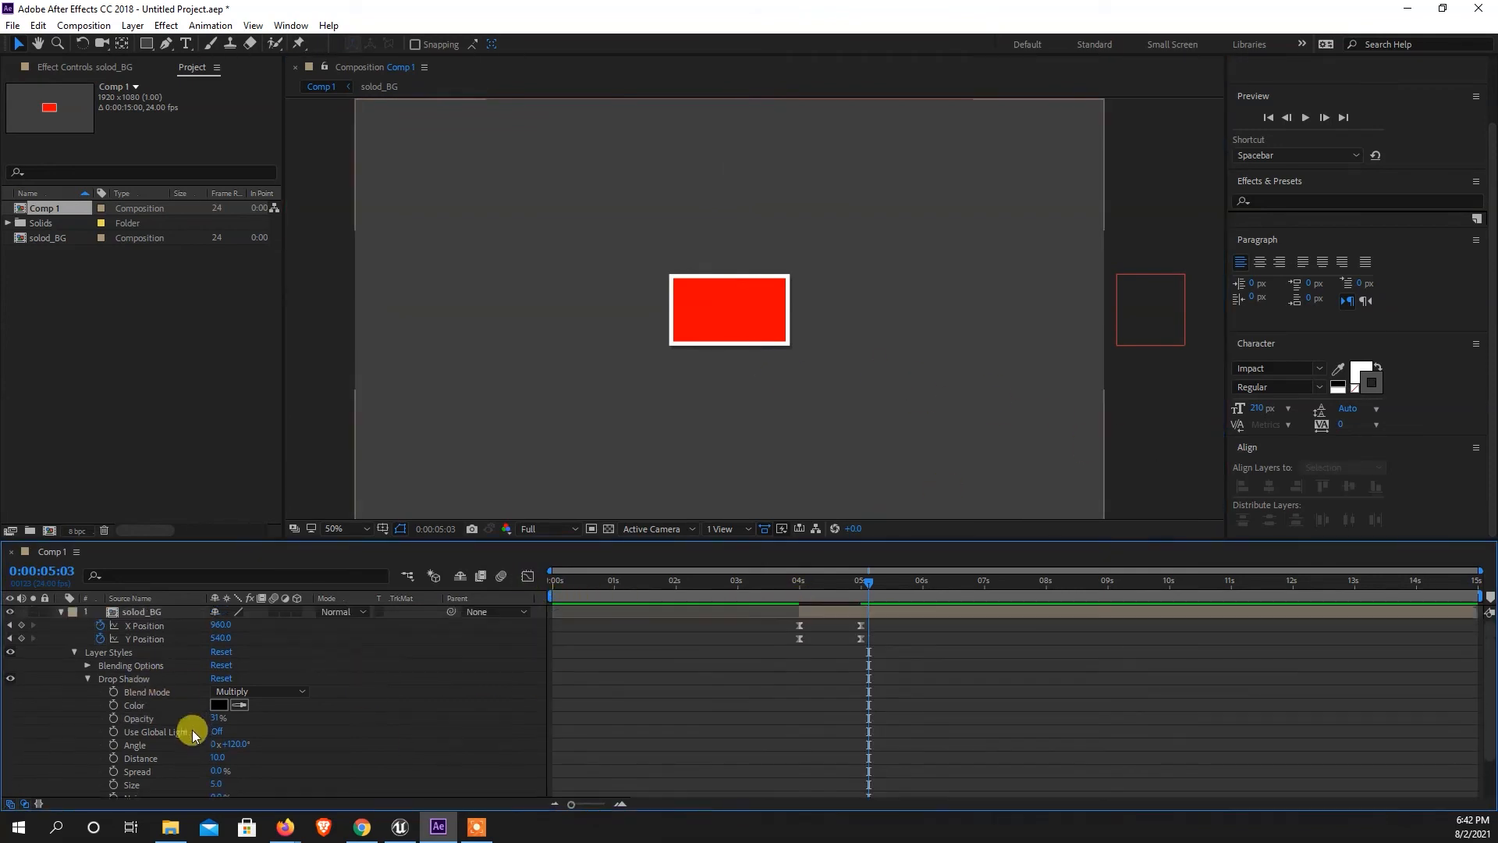
left_click(60, 611)
left_click_drag(858, 580, 750, 589)
key("space")
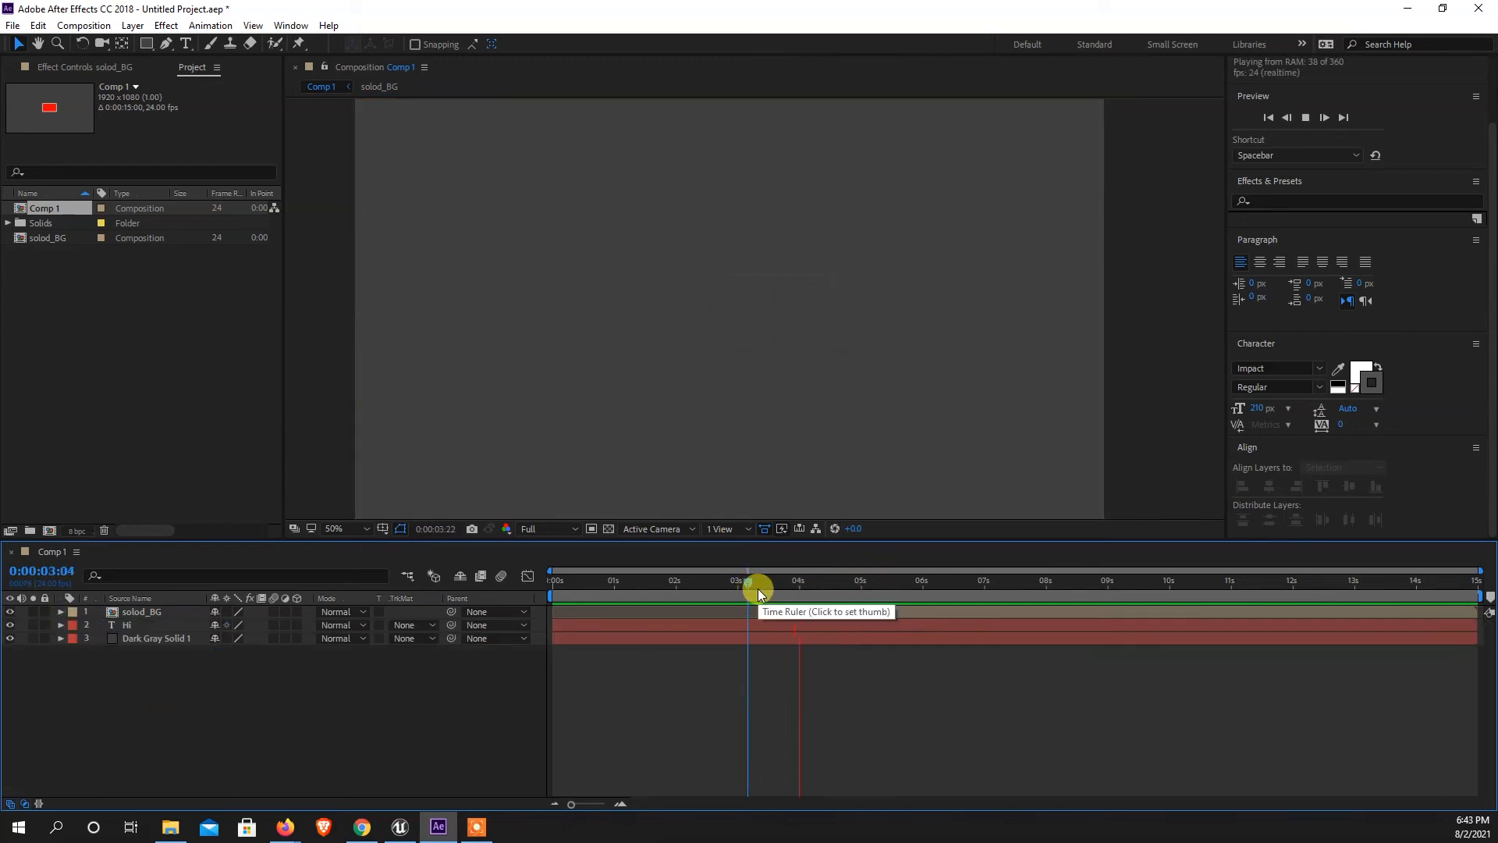
key("space")
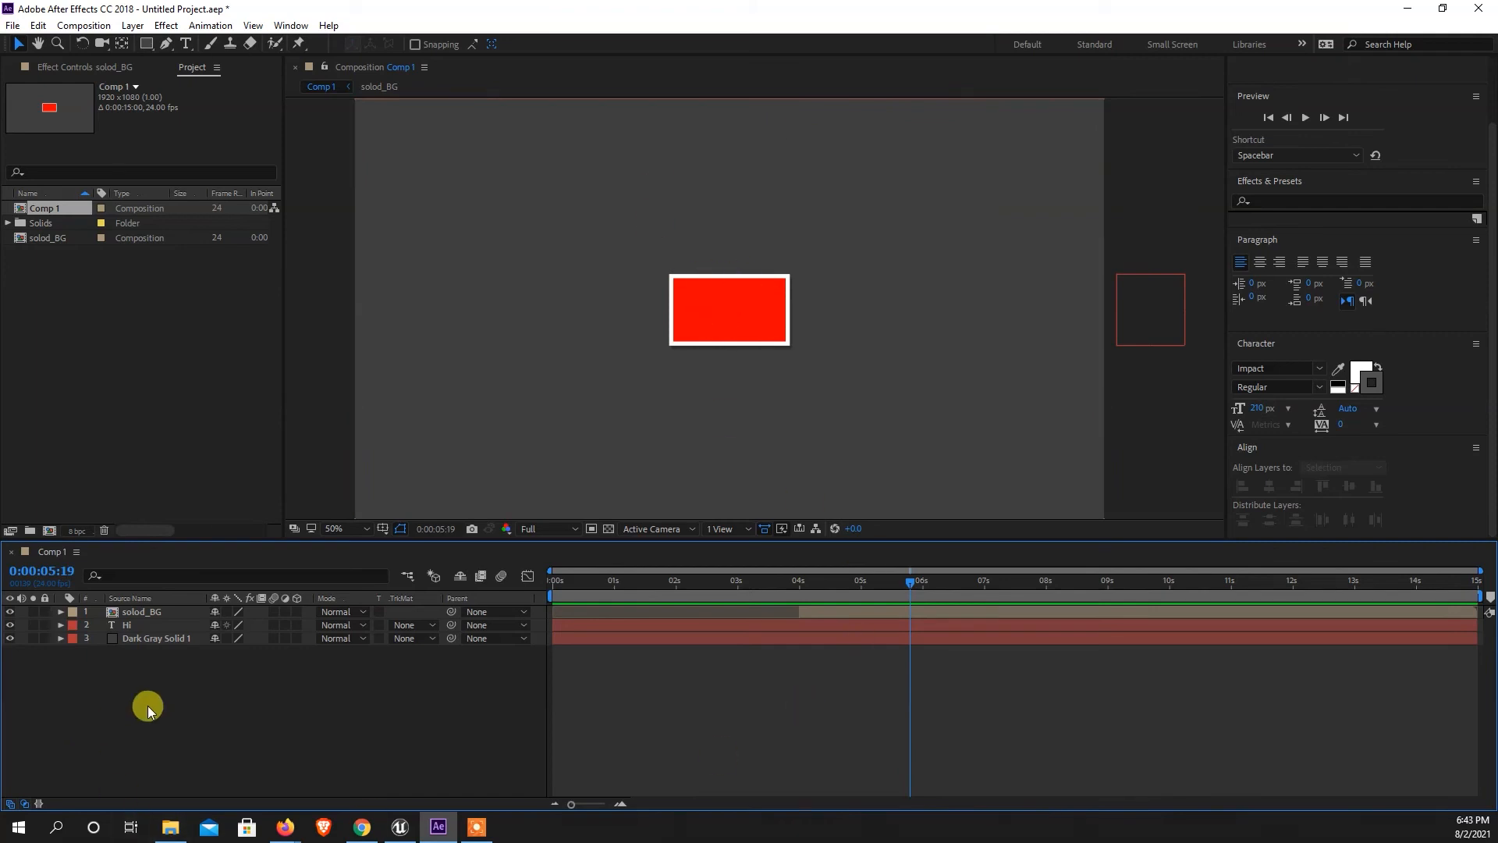
Create a new text layer in Comp 1 reading "I Am".
right_click(223, 686)
mouse_move(299, 517)
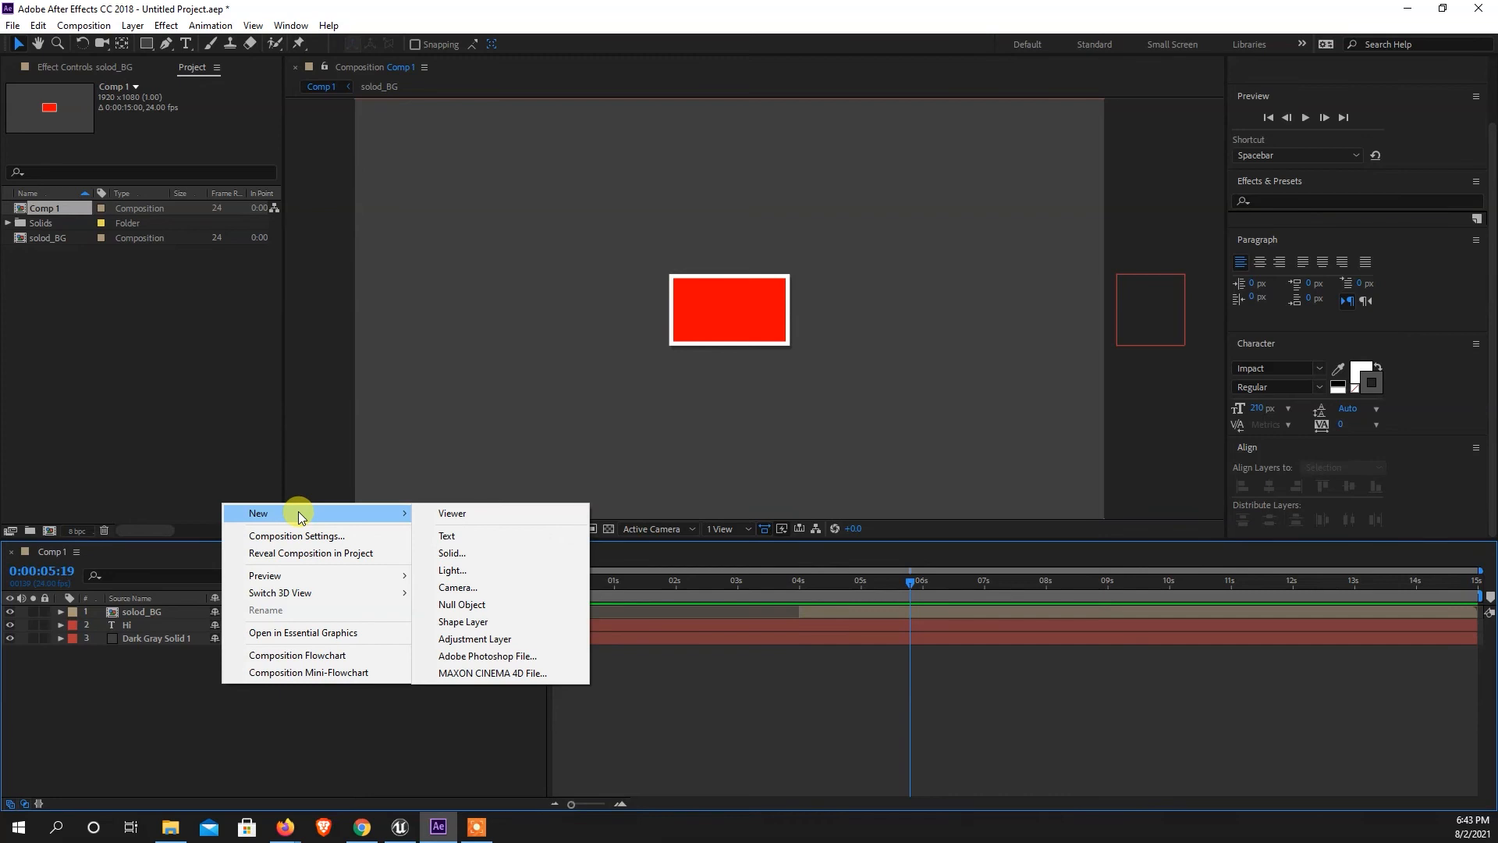
left_click(467, 535)
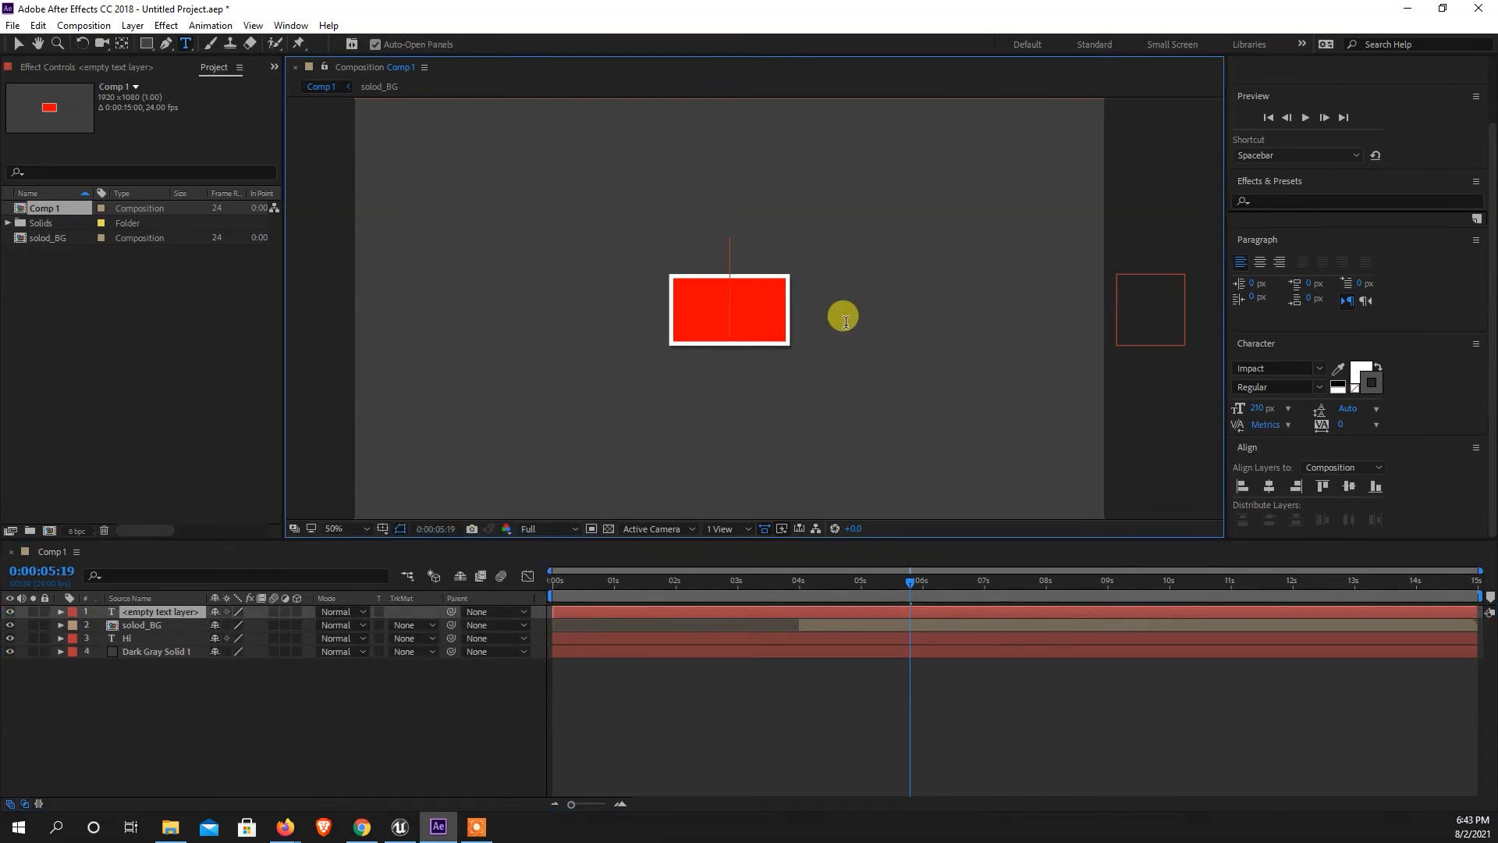
type("I")
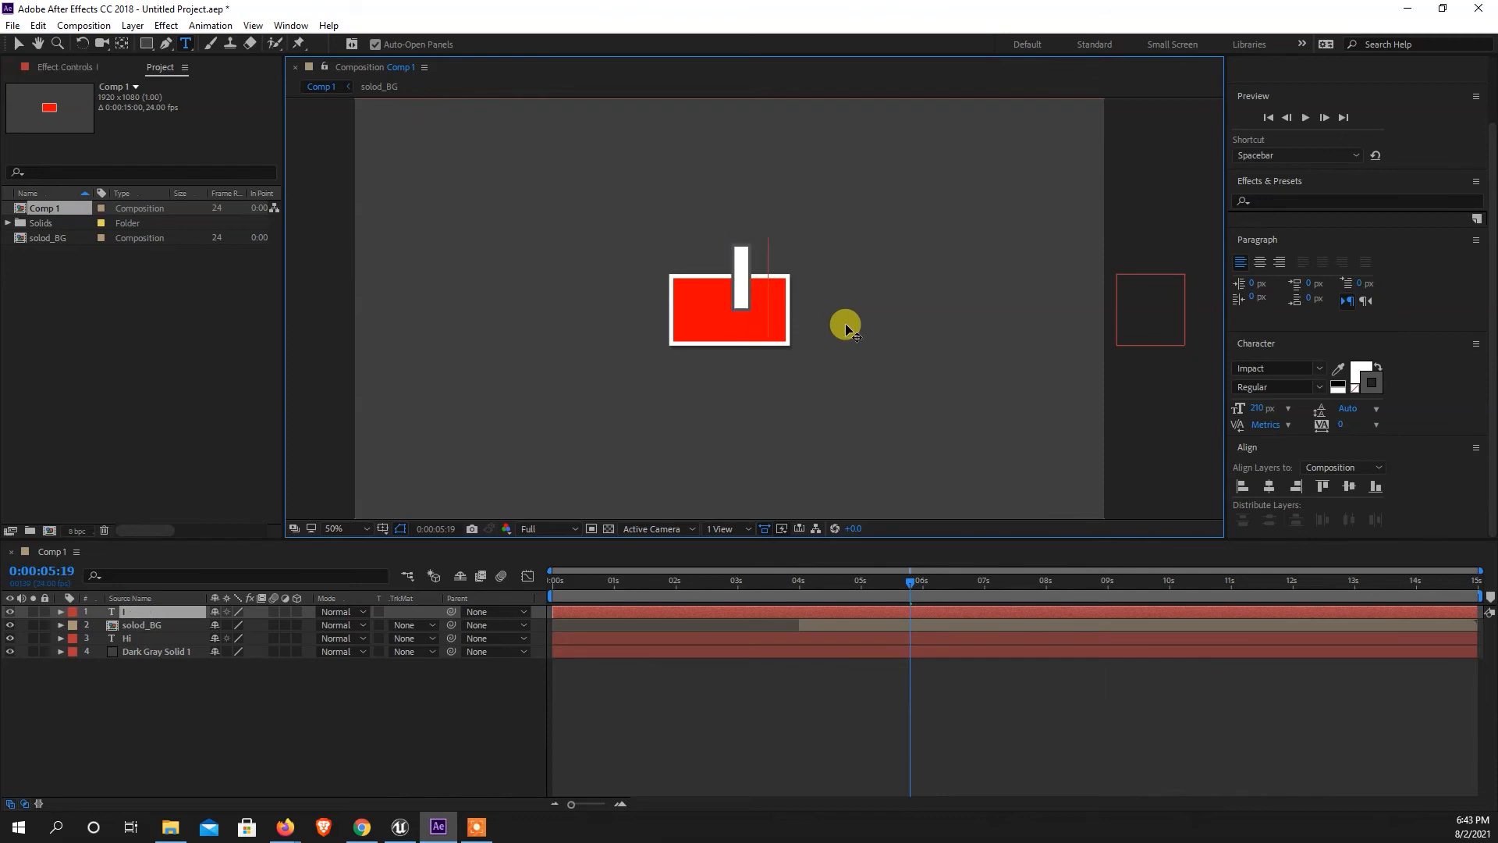
type(" Am")
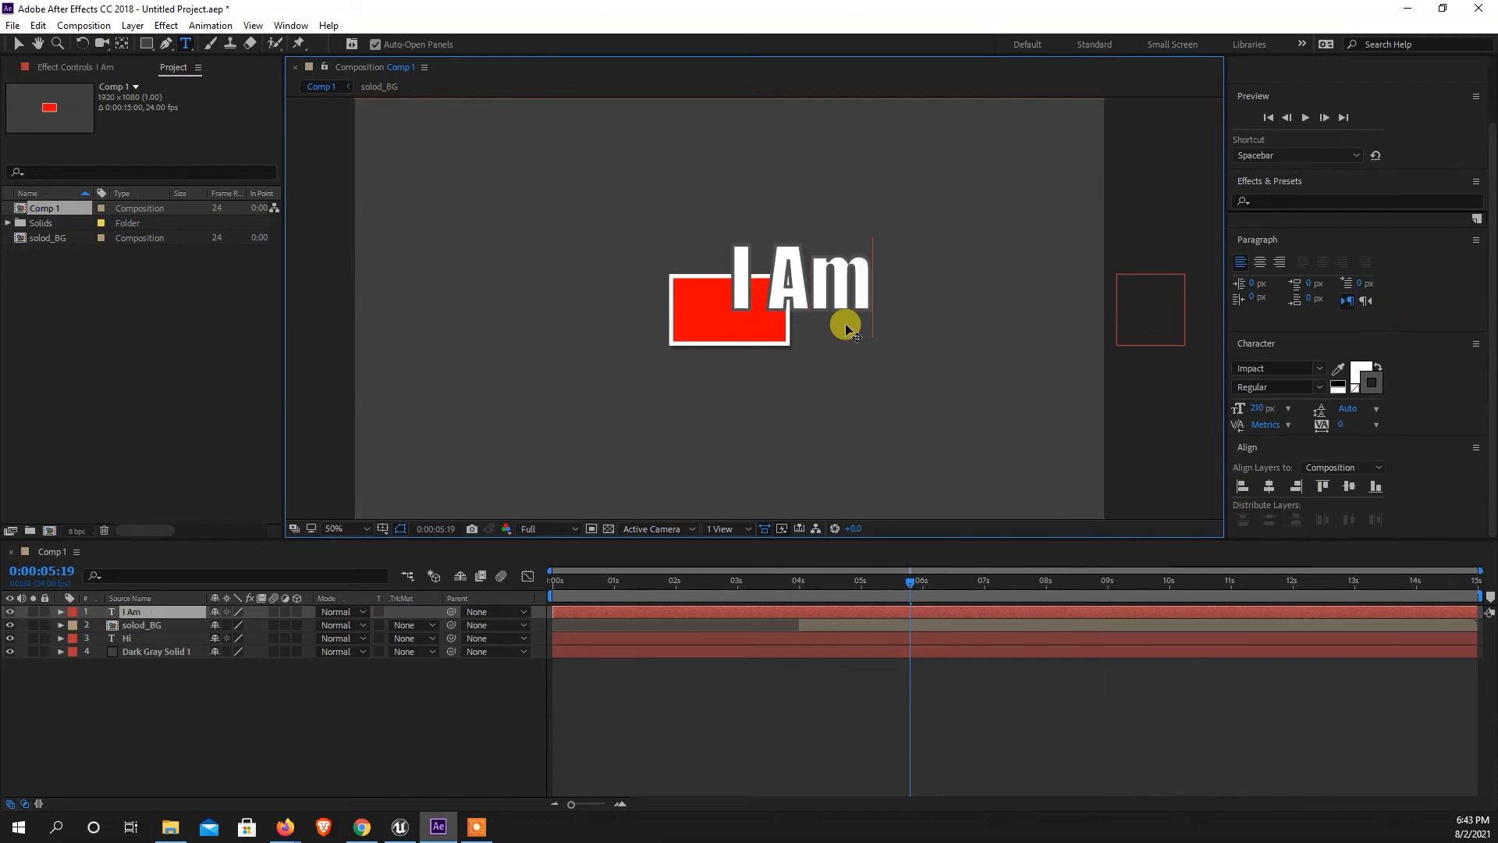
Reduce the "I Am" text's font size to 114 px and move the text to the middle of the red rectangle.
key("ctrl+a")
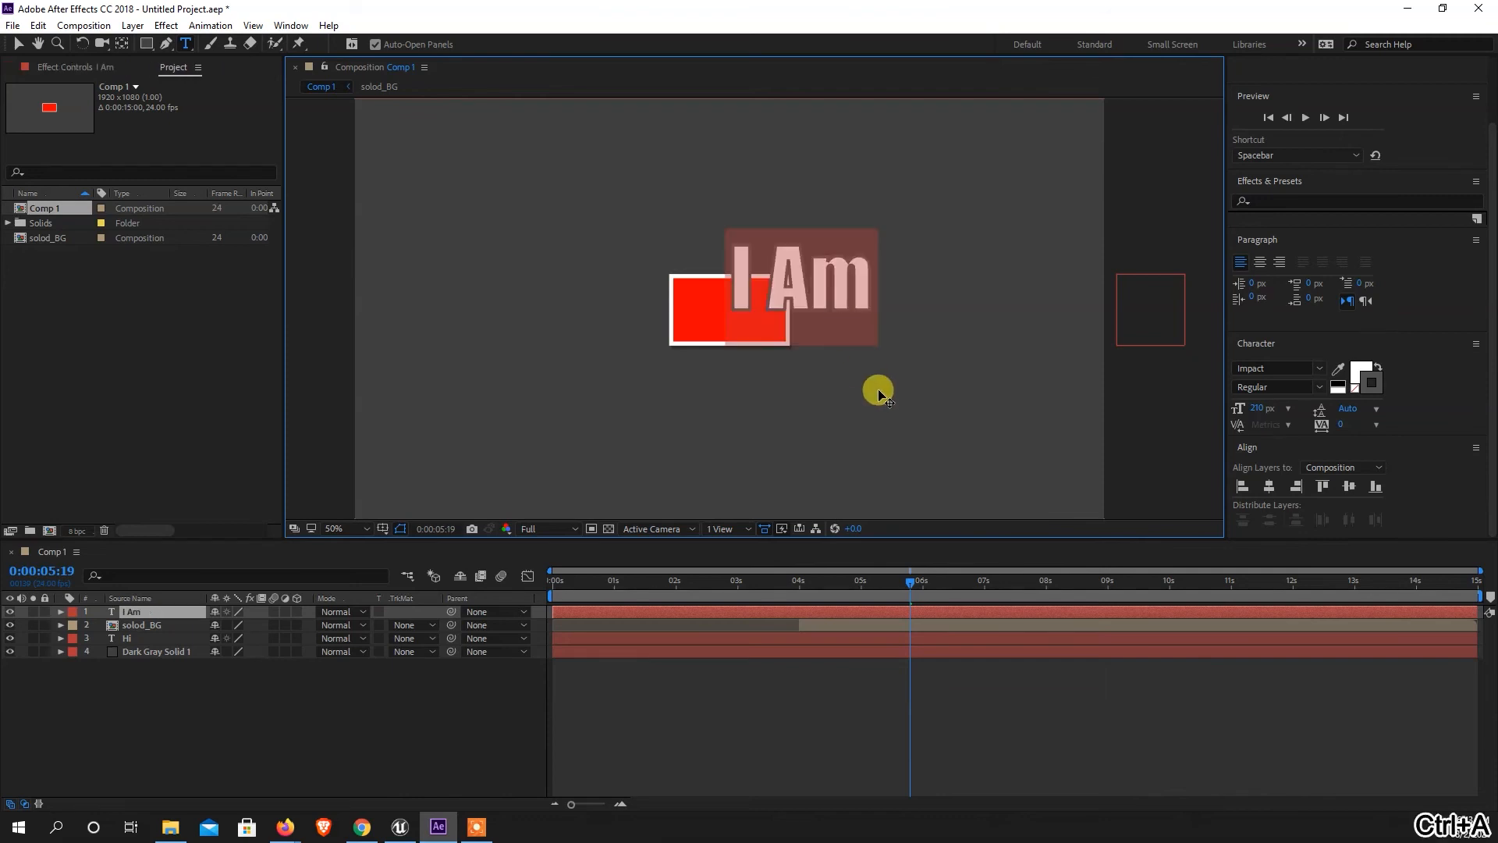
left_click_drag(1254, 405, 1181, 408)
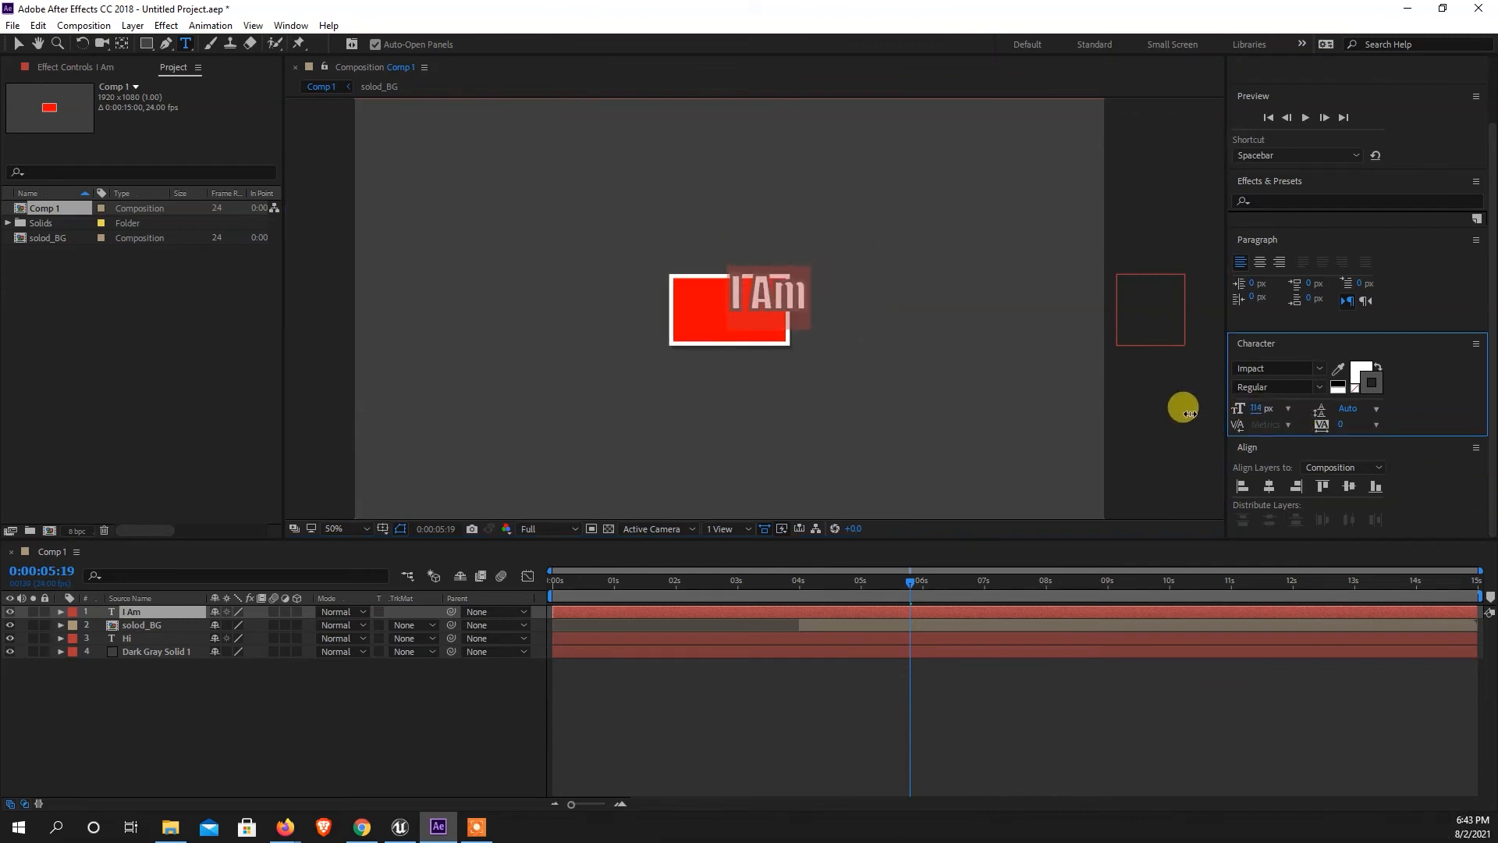
left_click(17, 47)
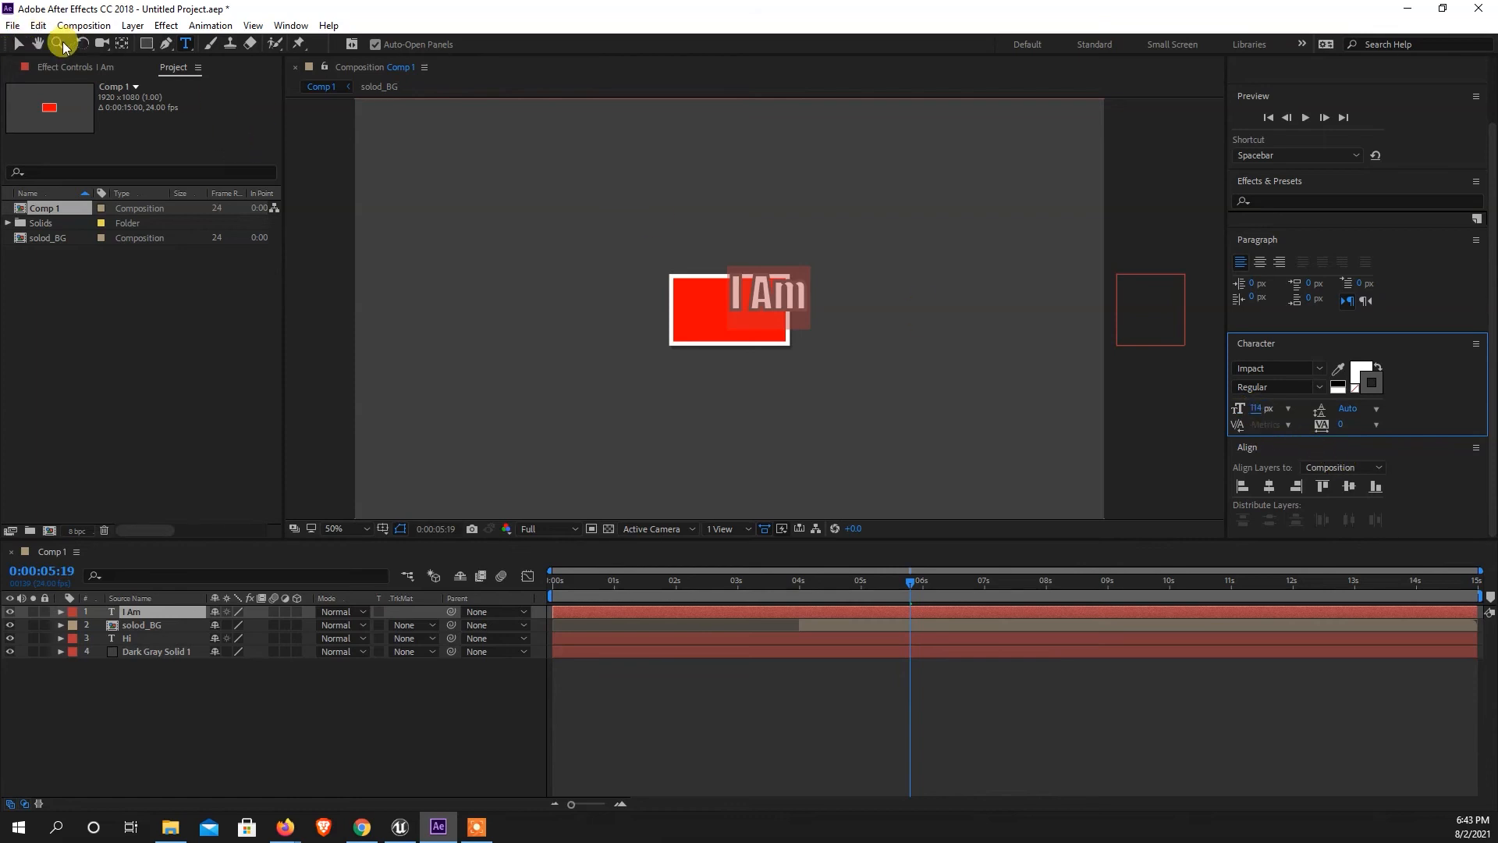
left_click(17, 44)
mouse_move(767, 297)
left_mouse_down()
mouse_move(727, 315)
mouse_move(773, 324)
left_mouse_up()
key("period")
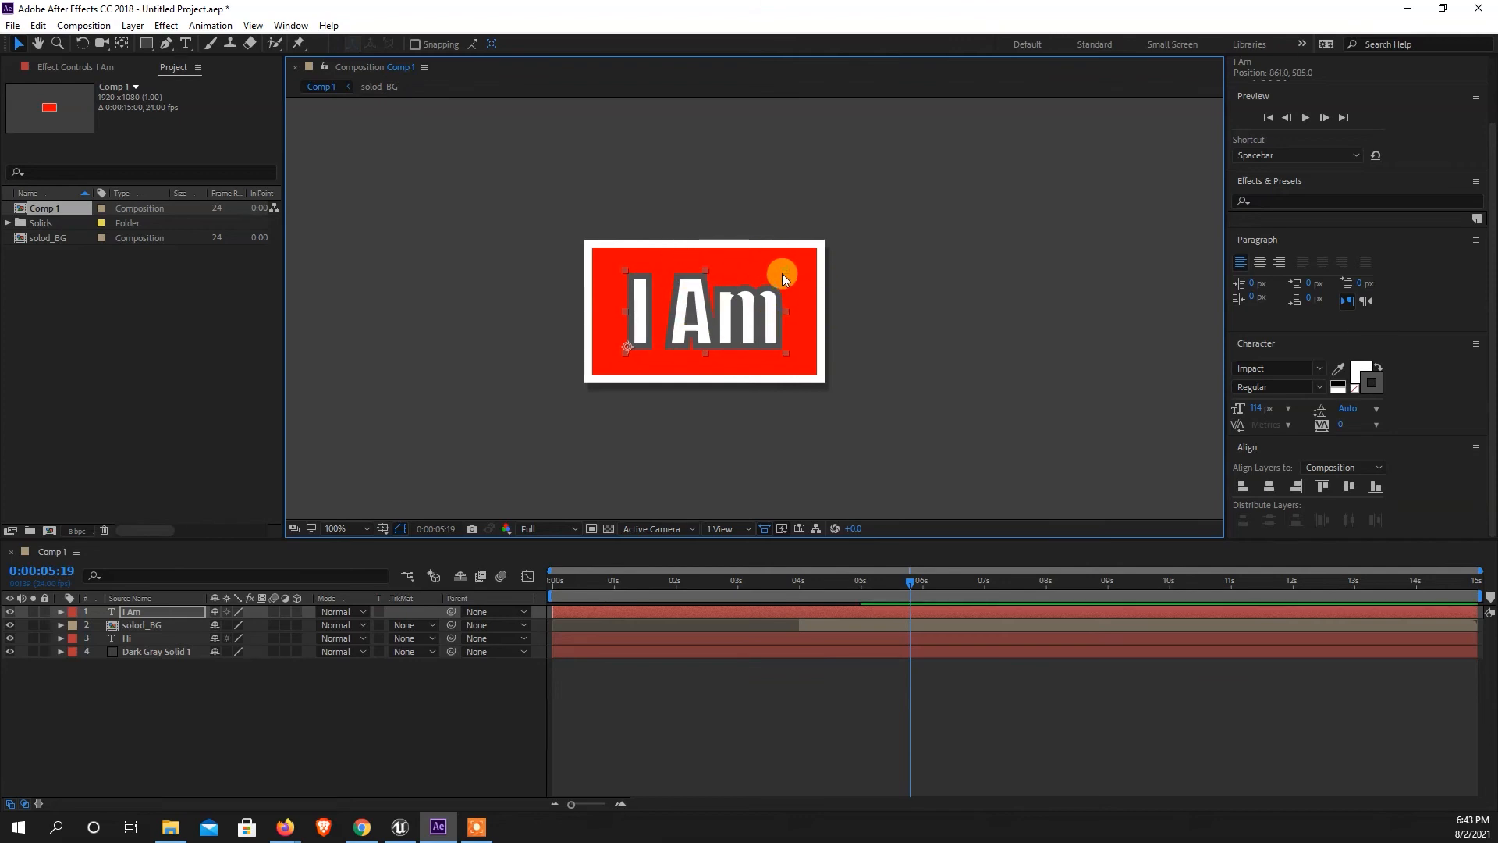
Add a Drop Shadow layer style to the "I Am" text layer.
right_click(128, 612)
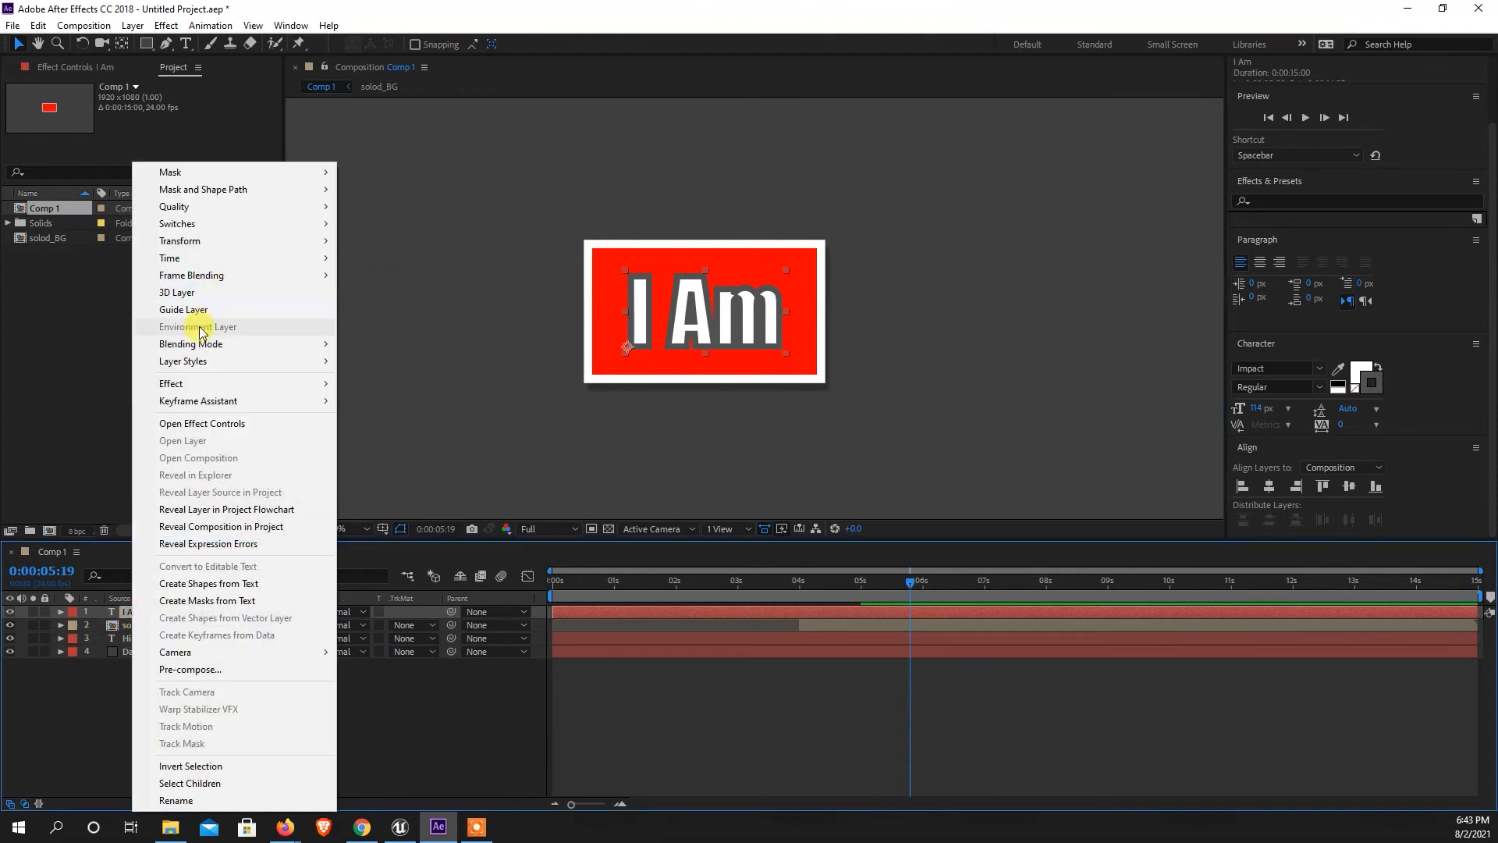
mouse_move(296, 361)
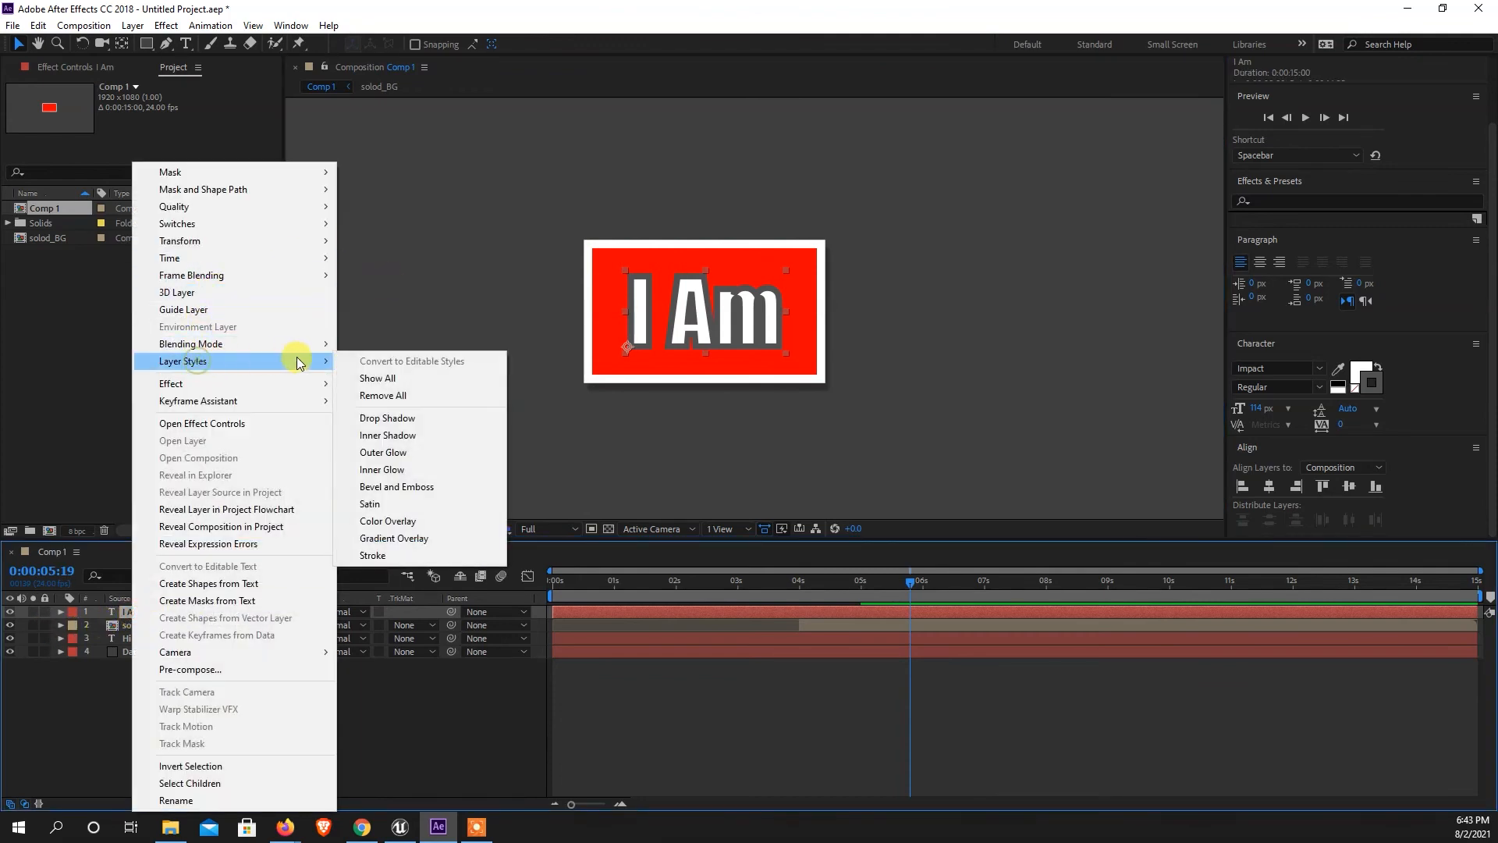
left_click(397, 418)
key("period")
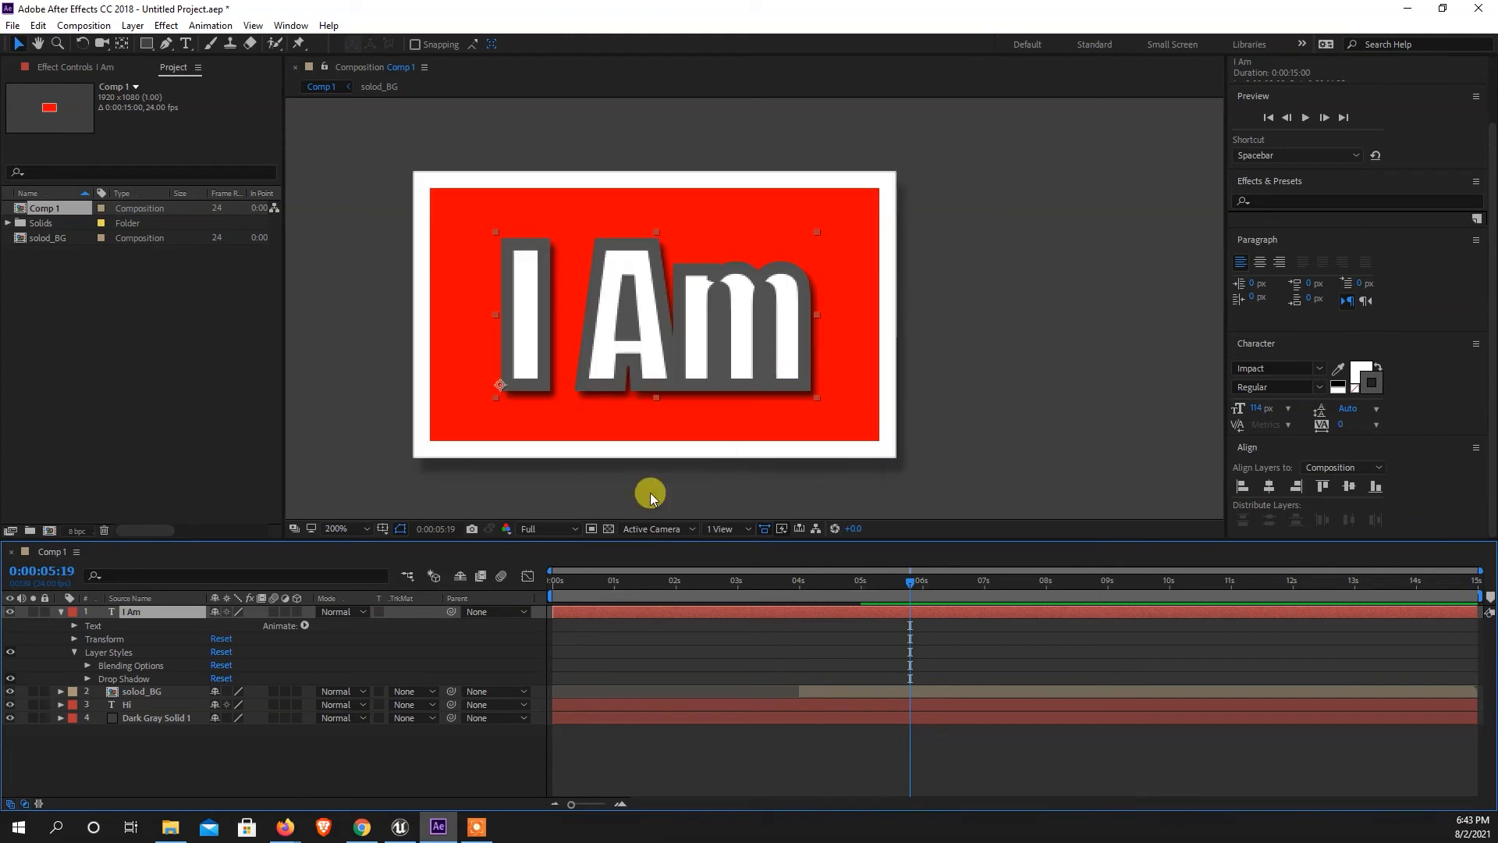
Set the "I Am" drop shadow's Opacity to 50% and its Distance to 2.
left_click(86, 679)
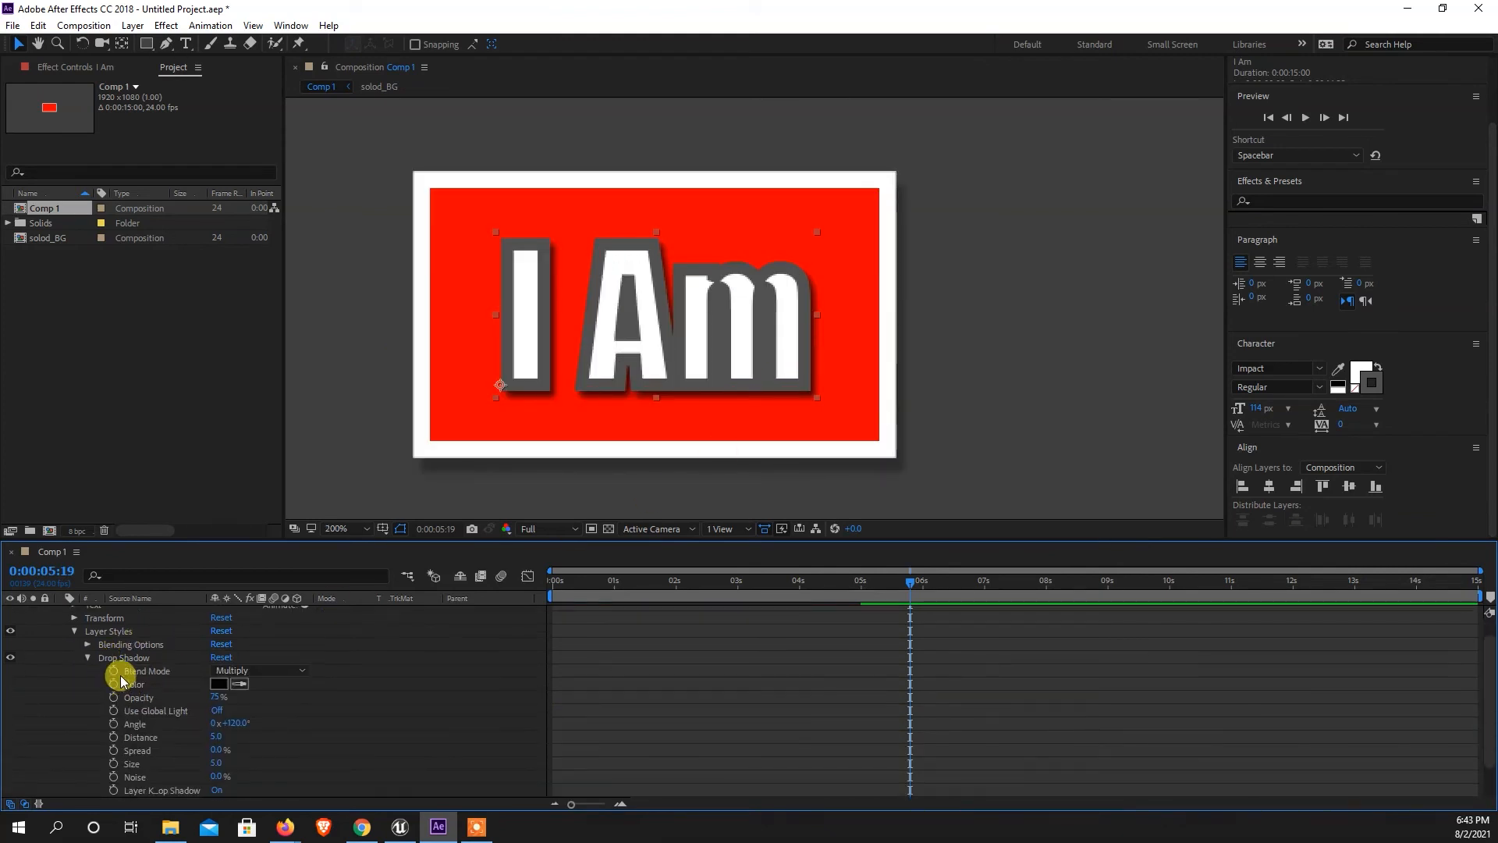
left_click_drag(216, 703, 234, 721)
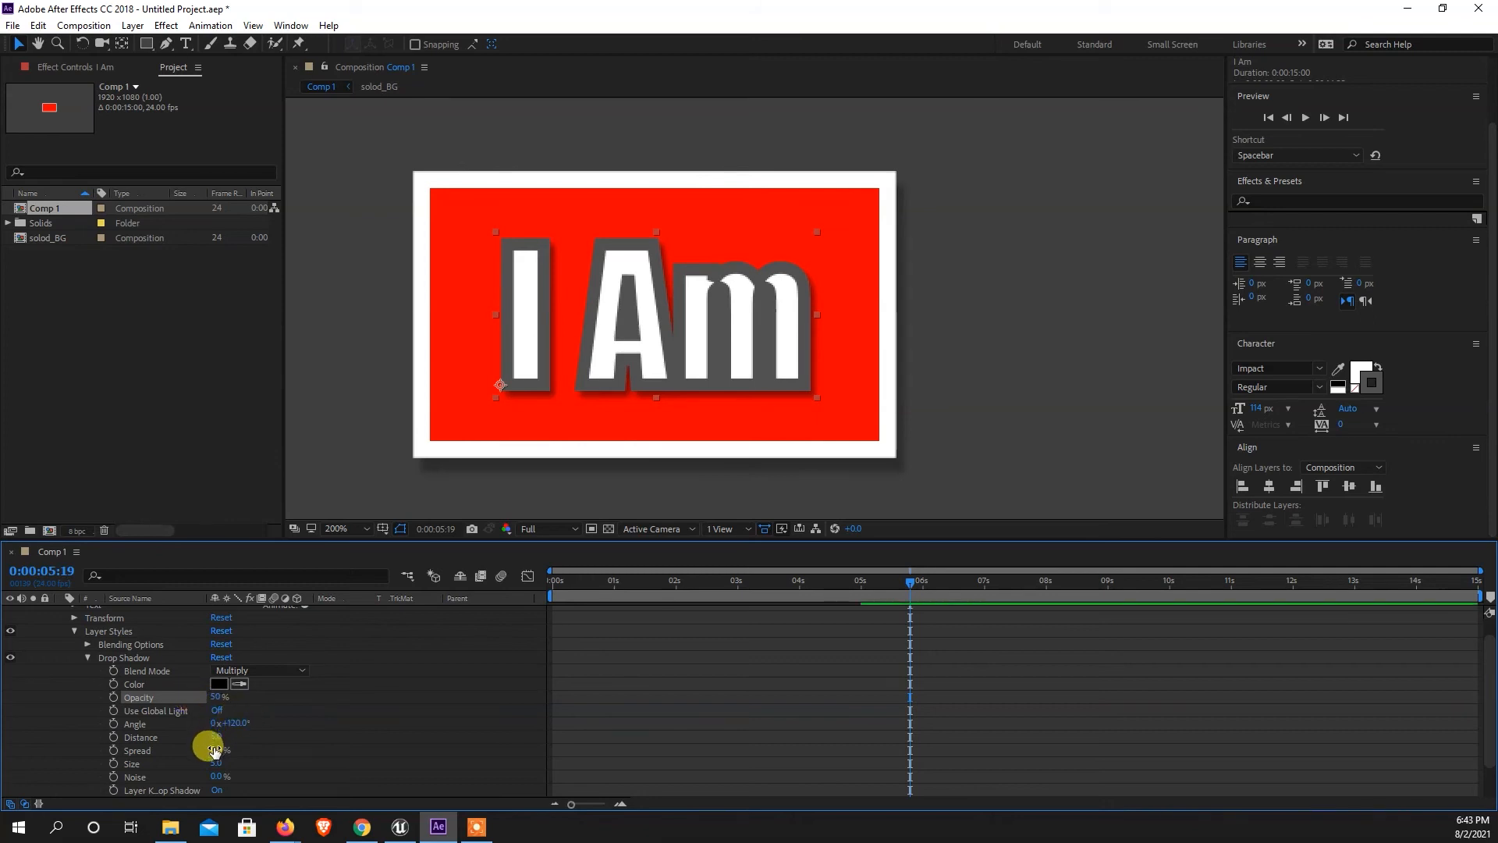
left_click_drag(219, 738, 209, 736)
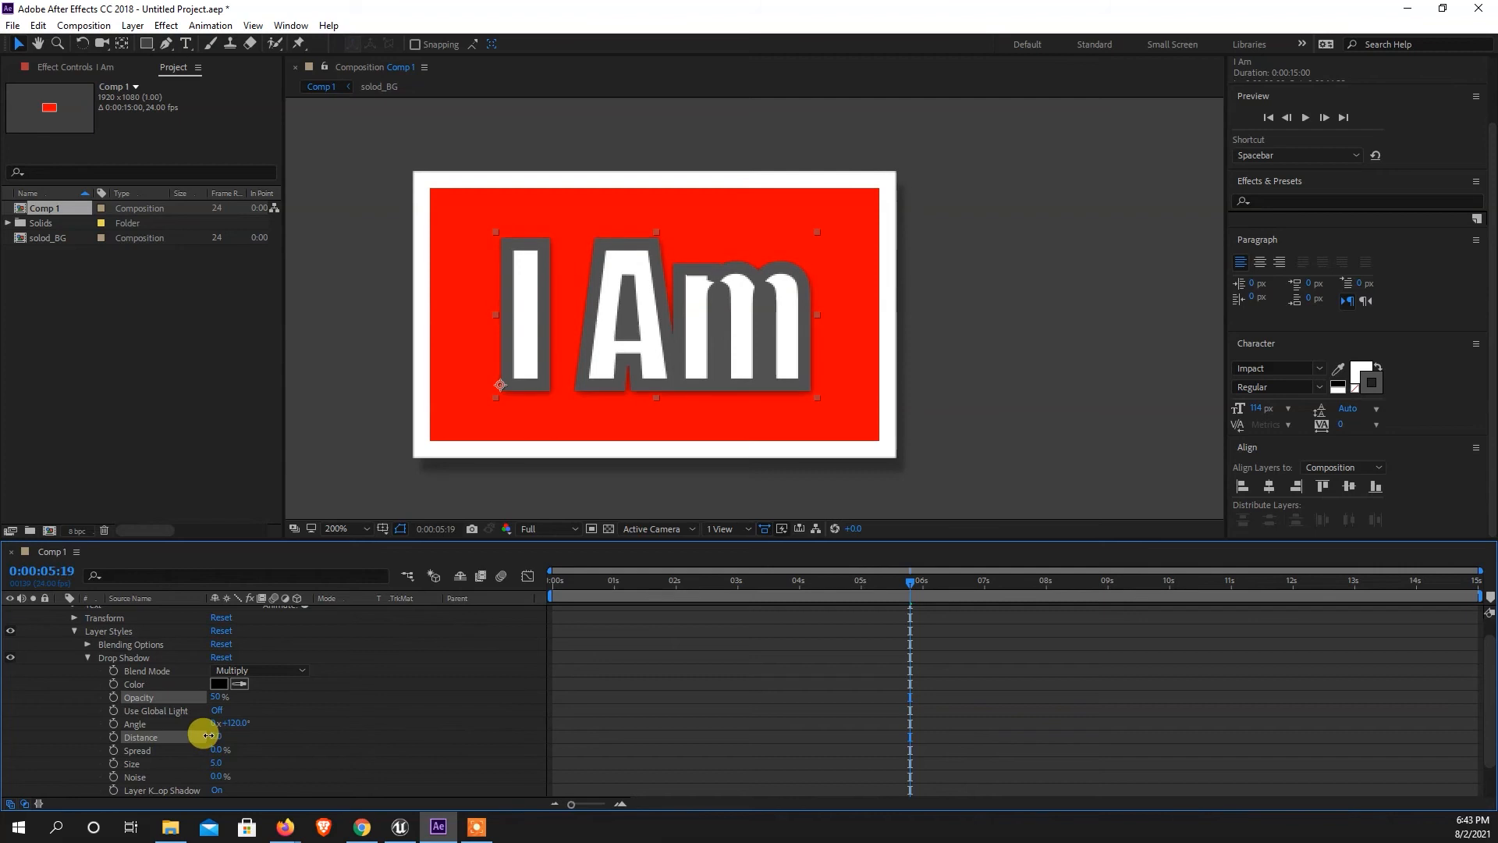
left_click_drag(208, 735, 209, 736)
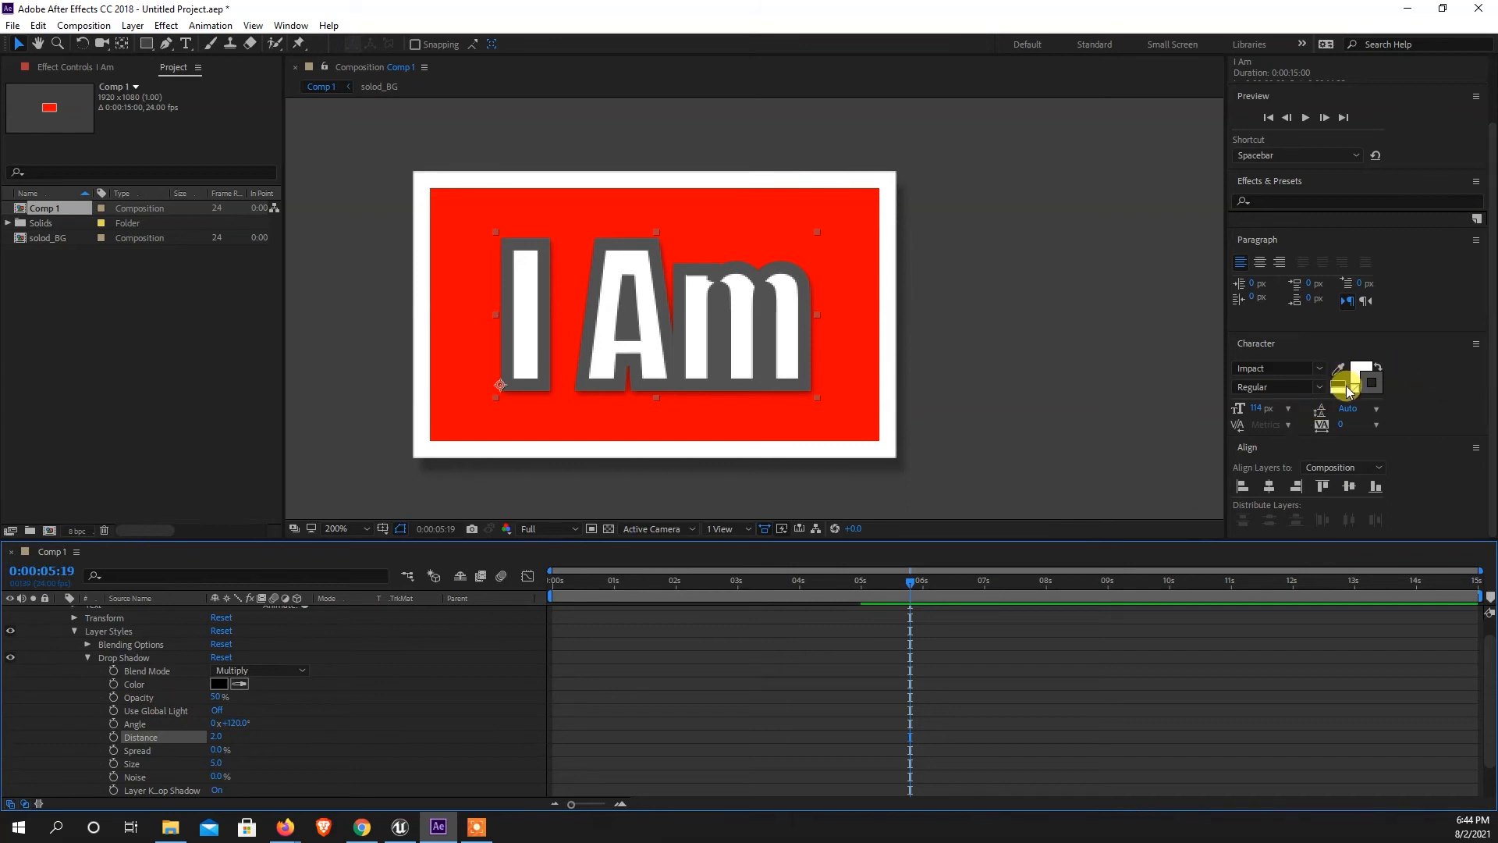
Set the "I Am" text's stroke width to 5 px and check the result in the whole frame.
left_click_drag(1249, 429, 1252, 507)
left_click(1256, 451)
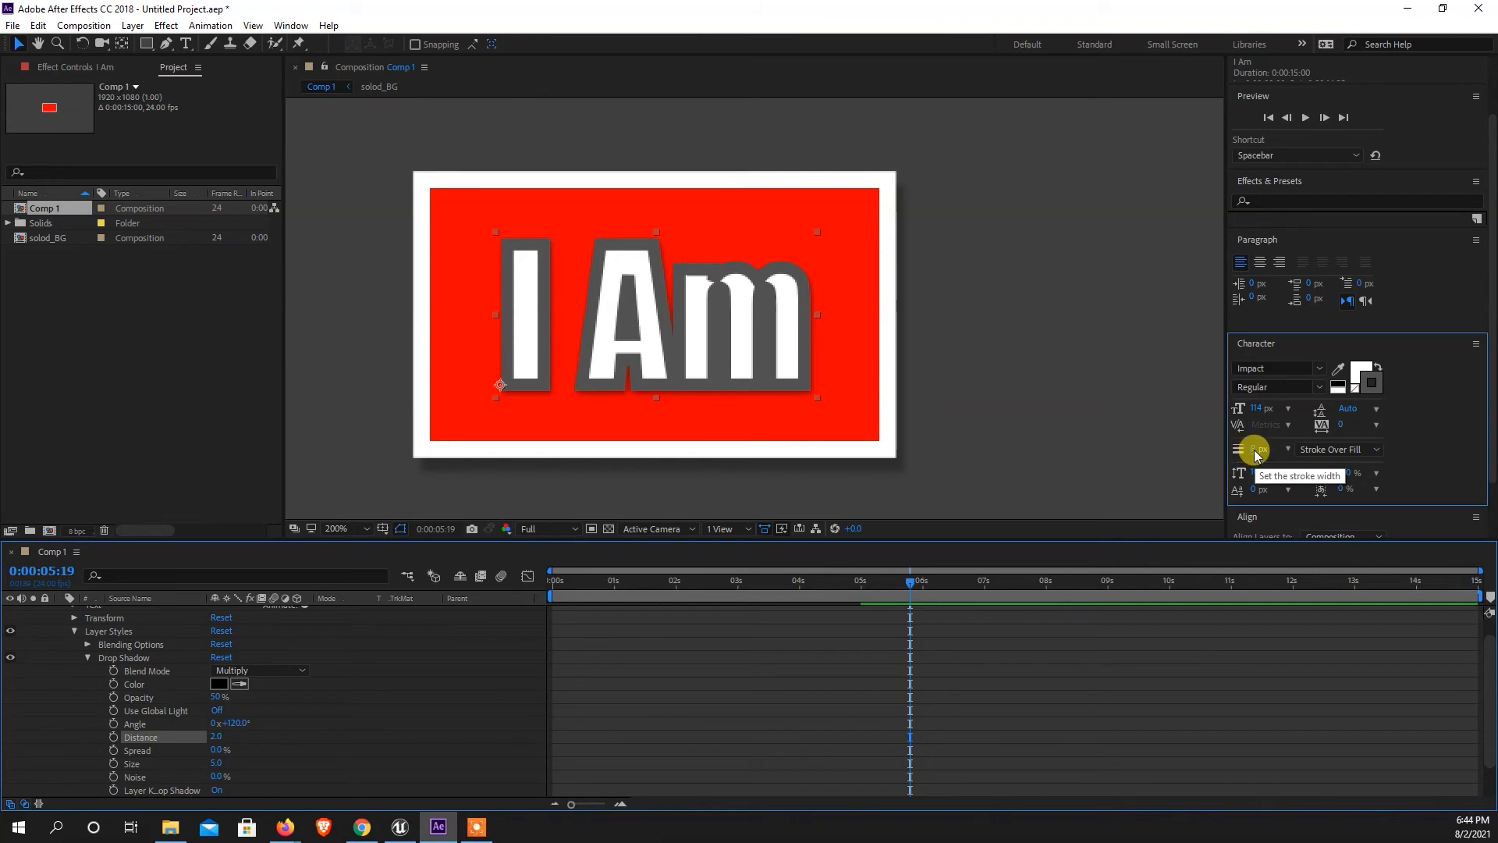
type("5")
key("Return")
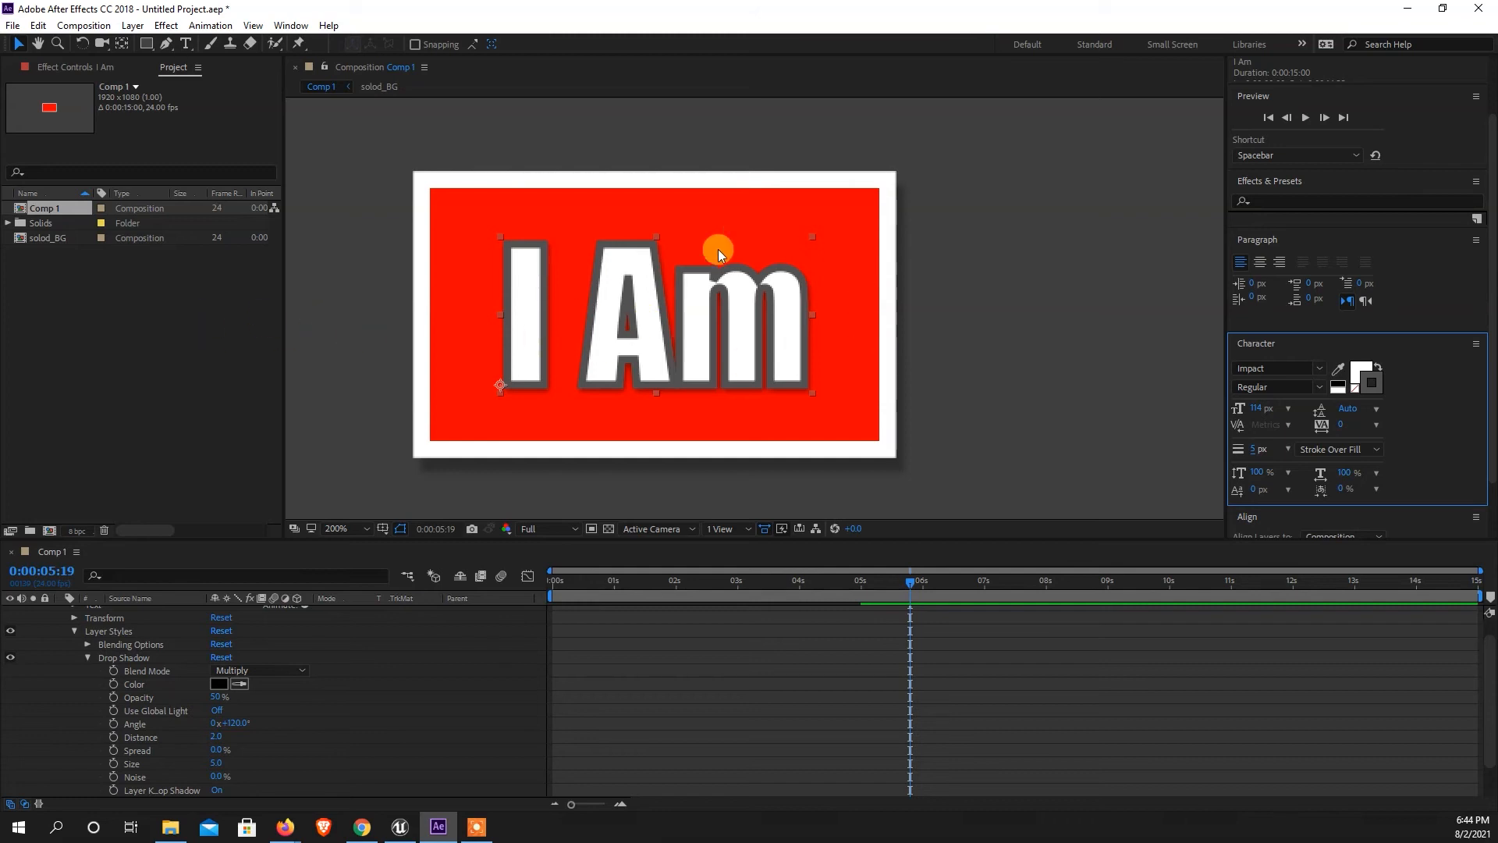
key("comma")
key("comma")
key("comma")
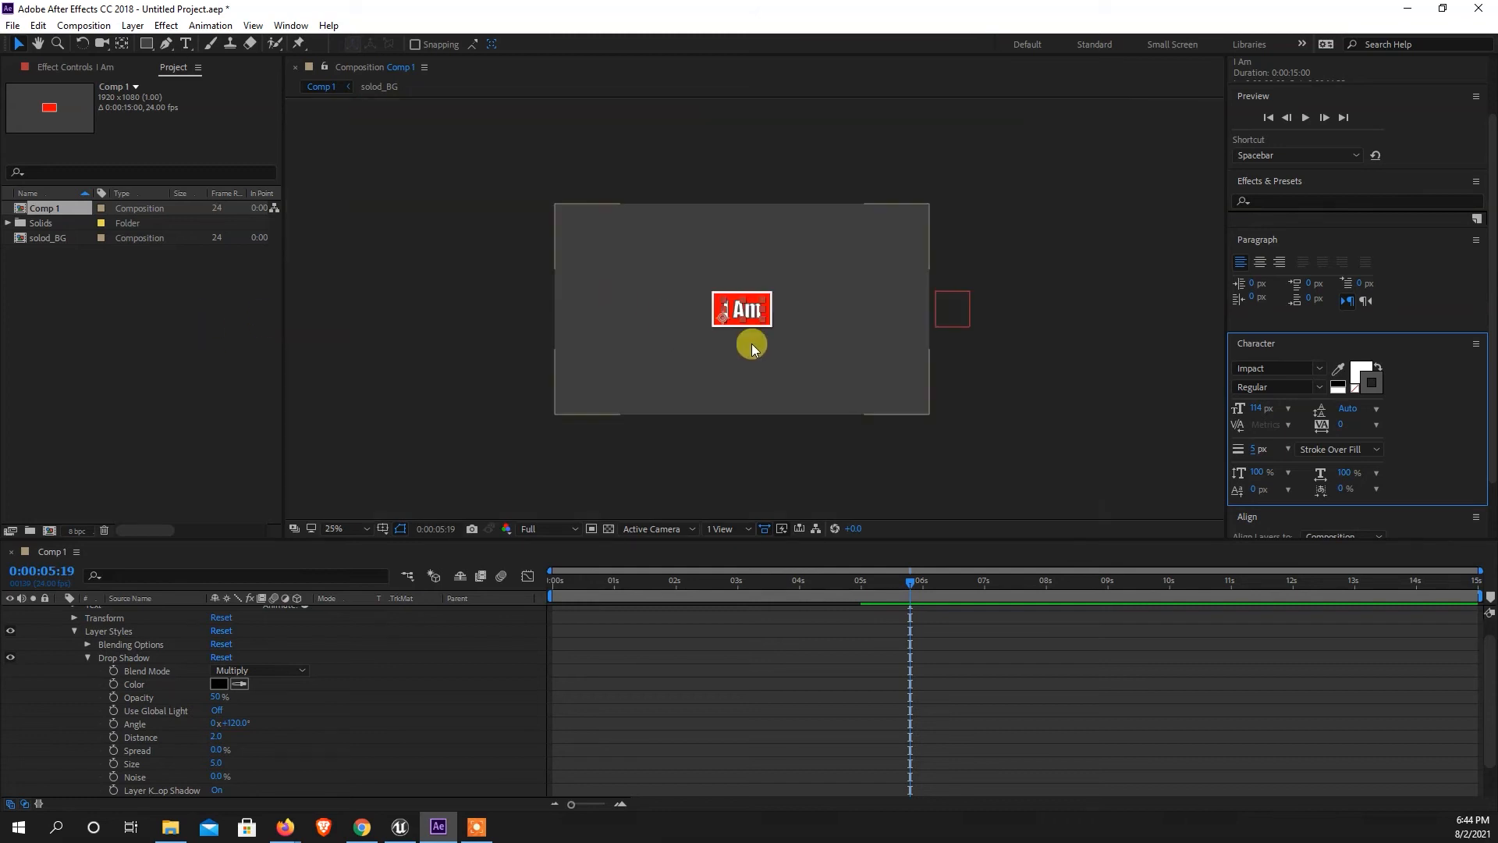
left_click(1006, 402)
key("period")
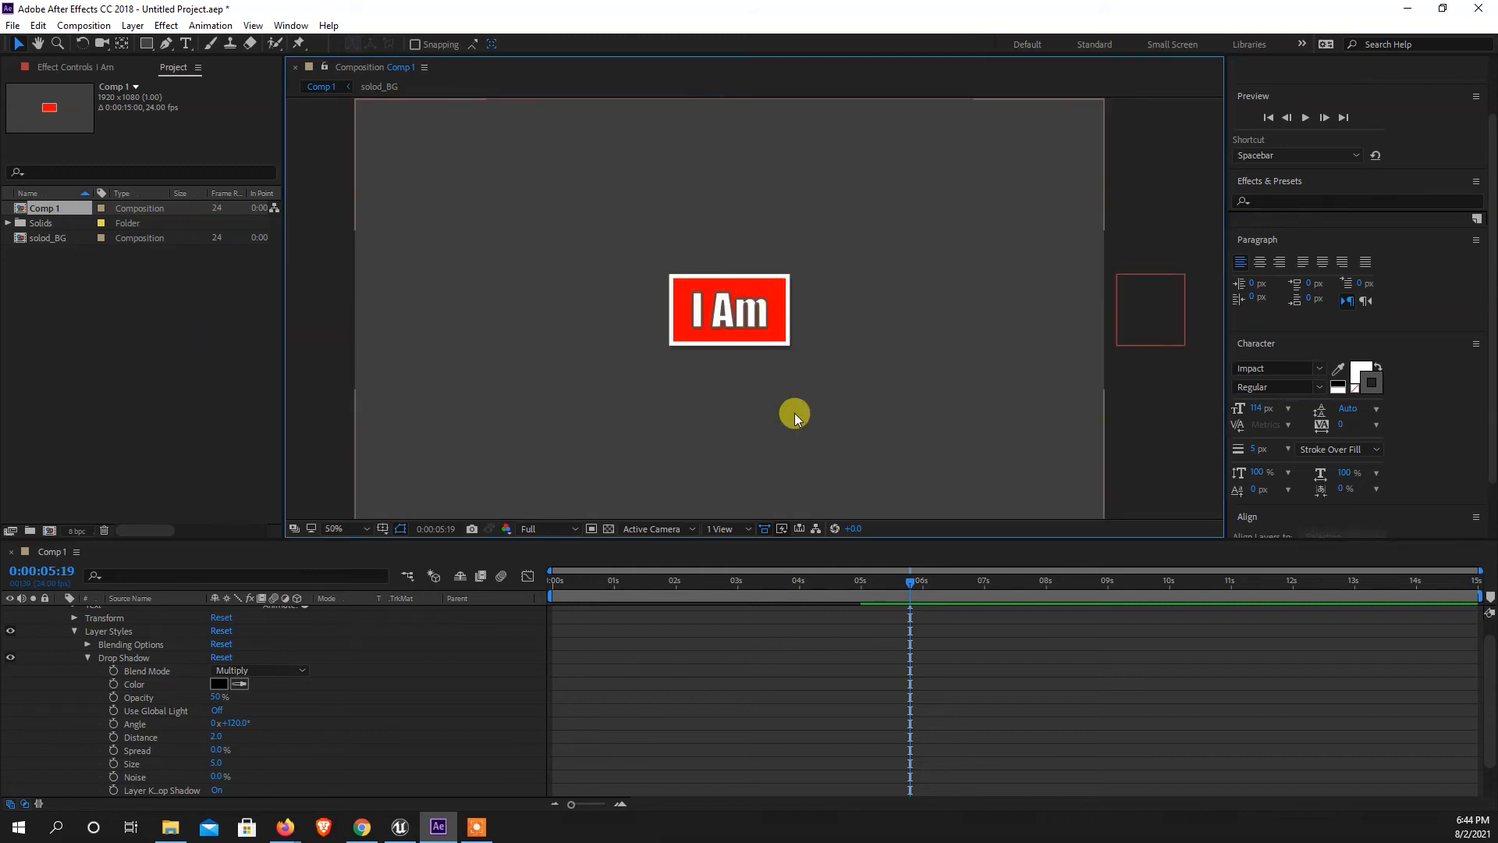
Split the "I Am" layer at 0:00:04:00 and delete the part before the split.
left_click(75, 631)
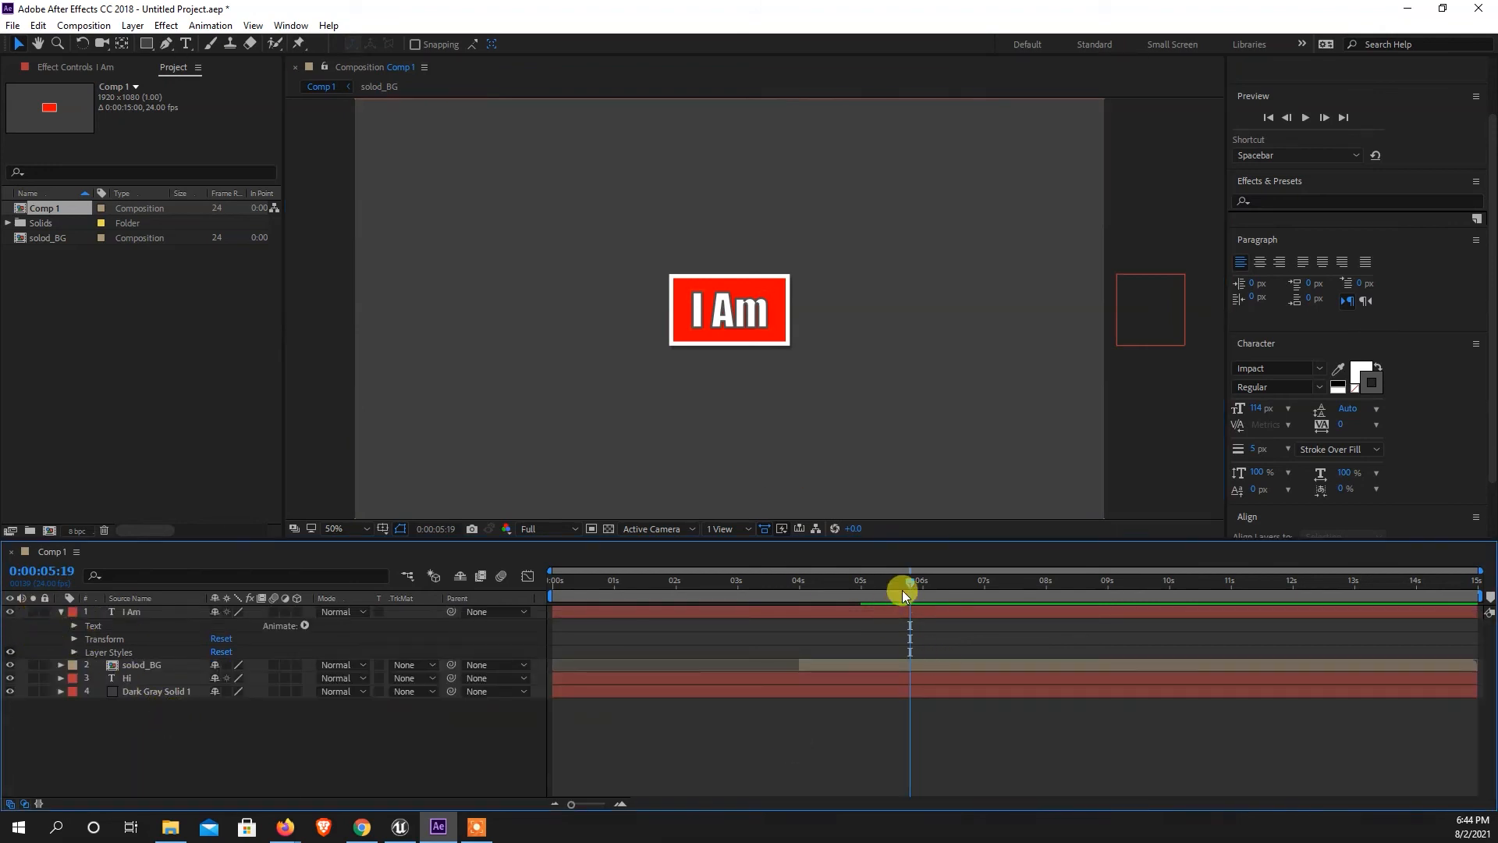
left_click_drag(906, 585, 799, 606)
left_click(549, 610)
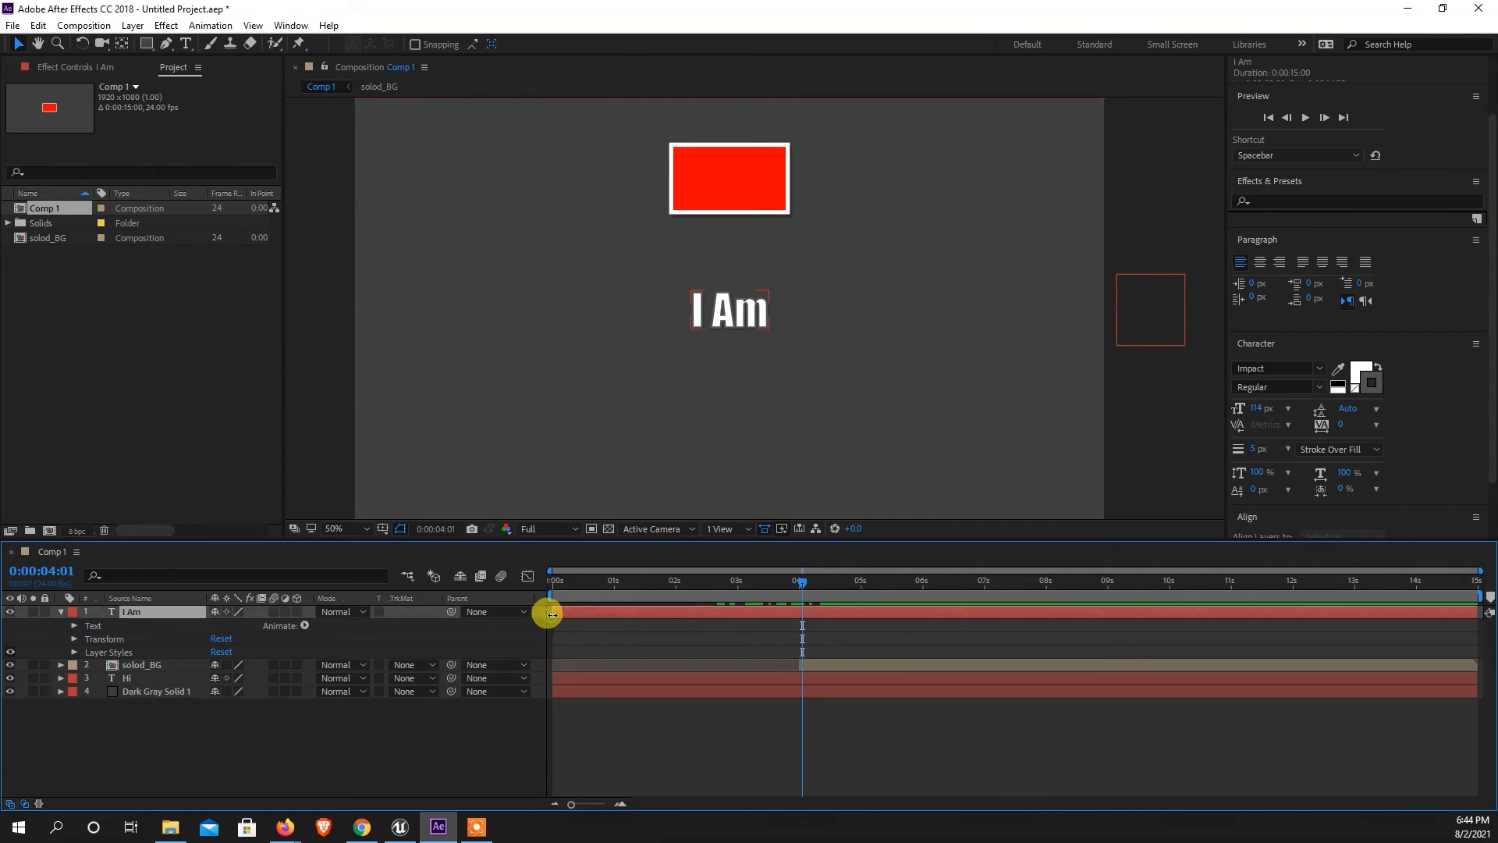
mouse_move(803, 579)
left_mouse_down()
mouse_move(747, 589)
mouse_move(799, 597)
left_mouse_up()
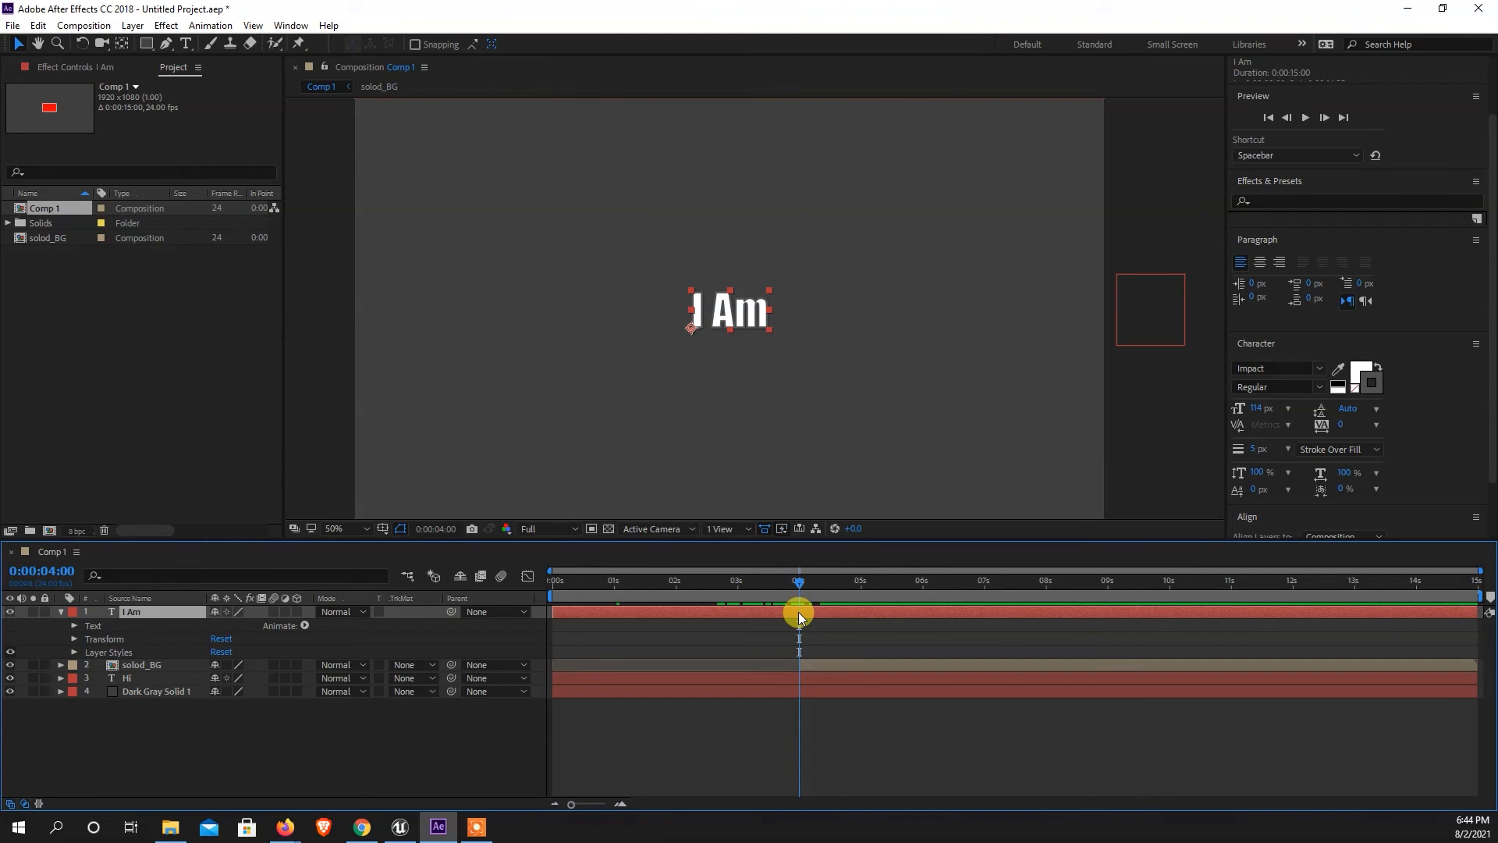
left_click(37, 25)
left_click(74, 242)
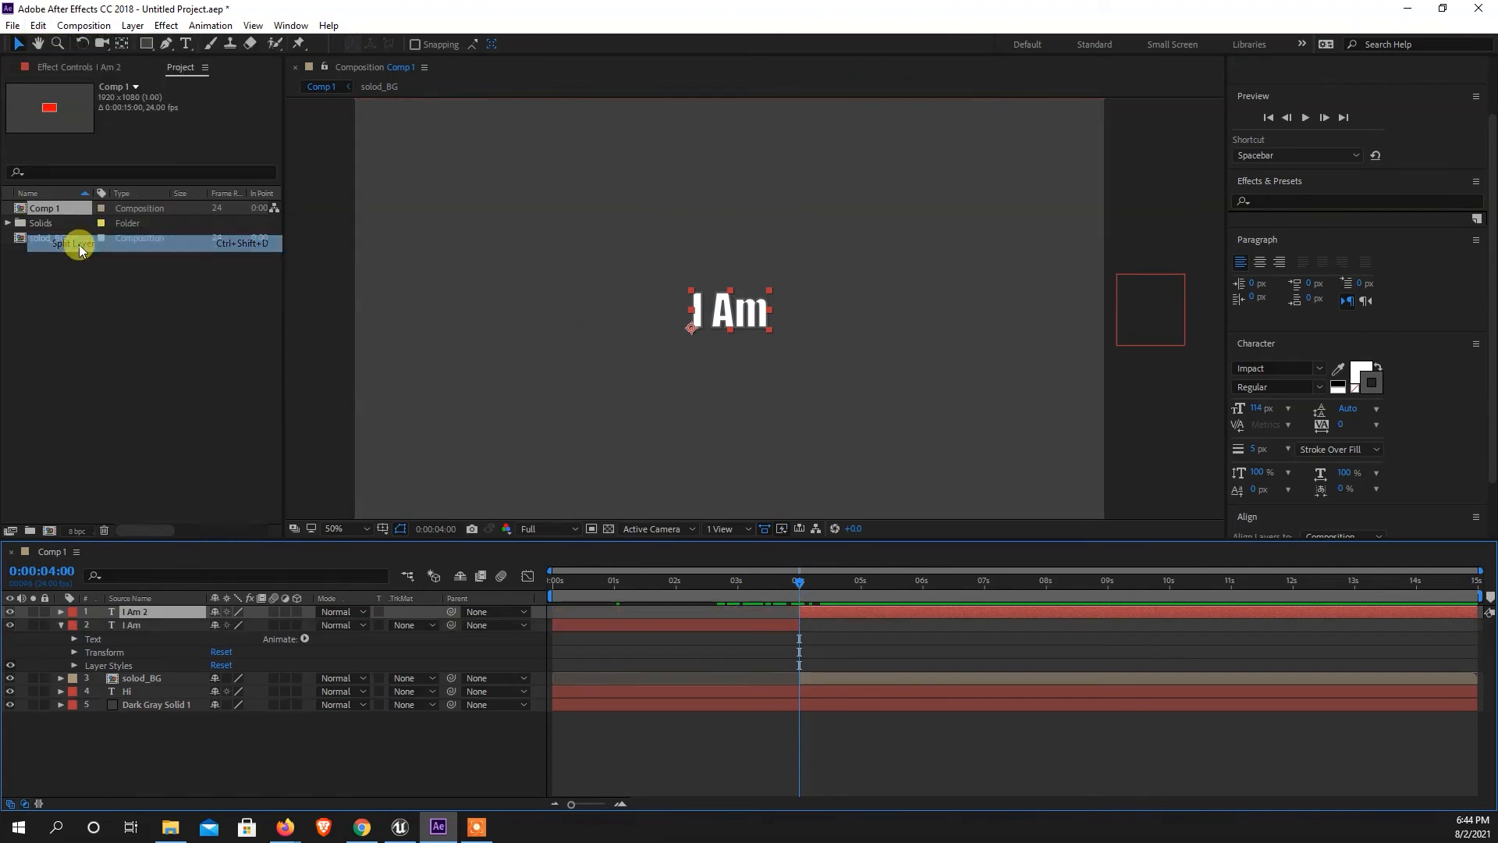
left_click(700, 625)
key("Delete")
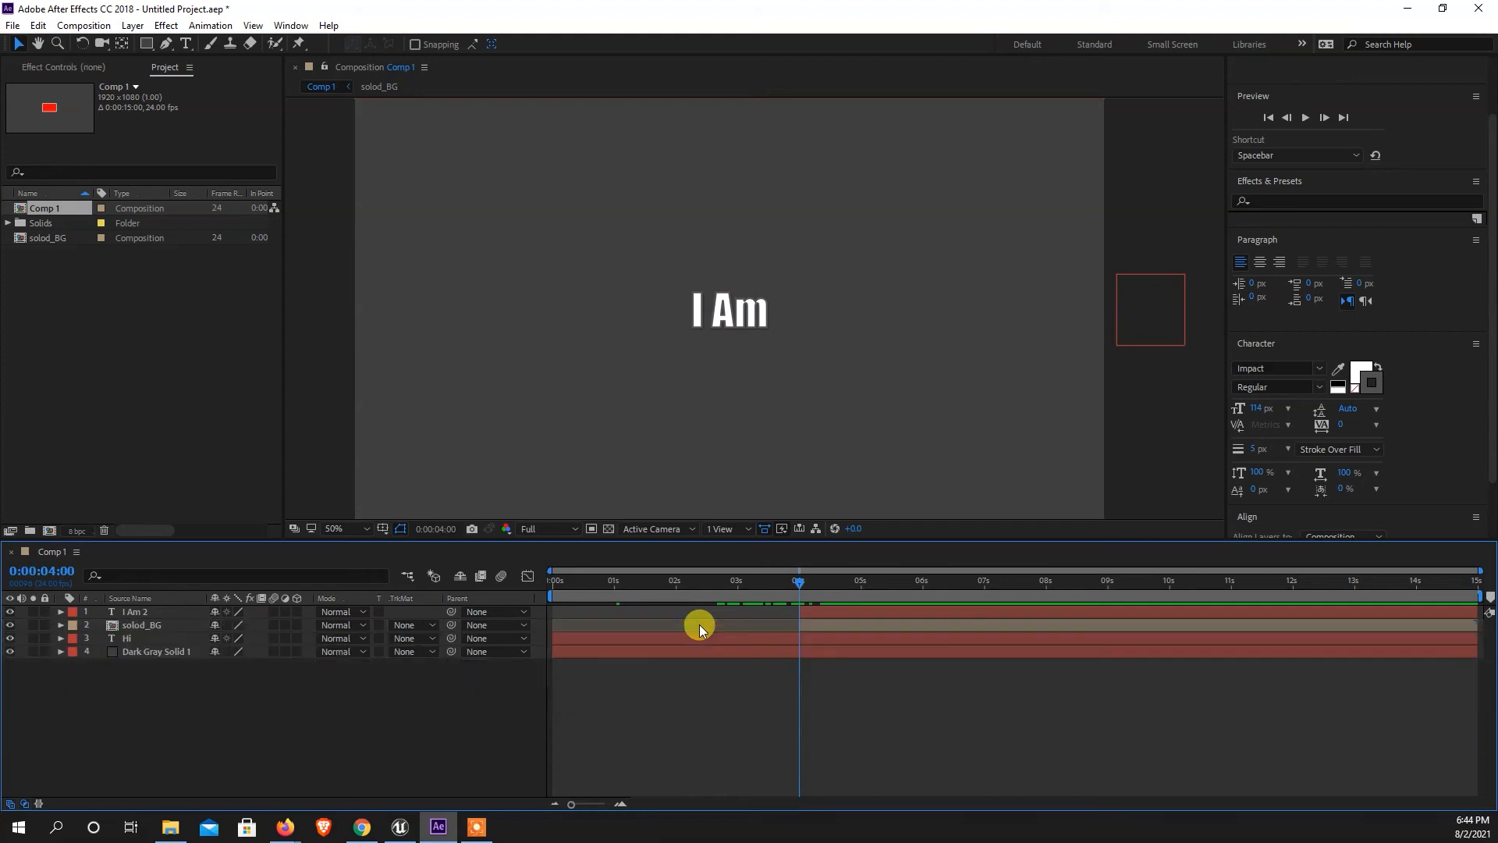
Trim the start of the I Am 2 layer to 0:00:04:23, where the rectangle has dropped in.
left_click_drag(798, 593, 907, 592)
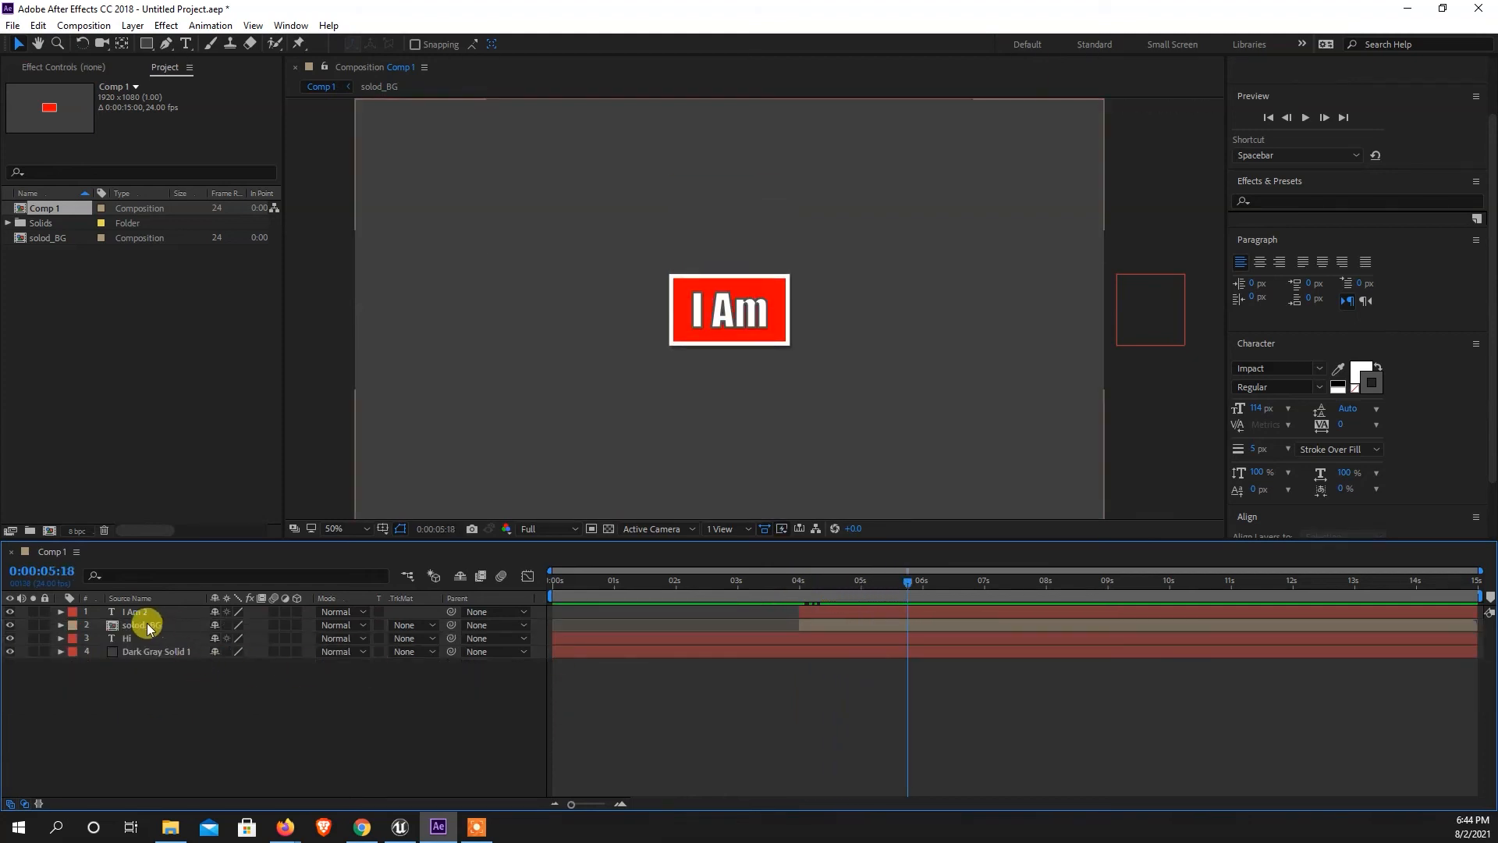
left_click(125, 612)
left_click_drag(907, 592, 859, 612)
left_click(859, 582)
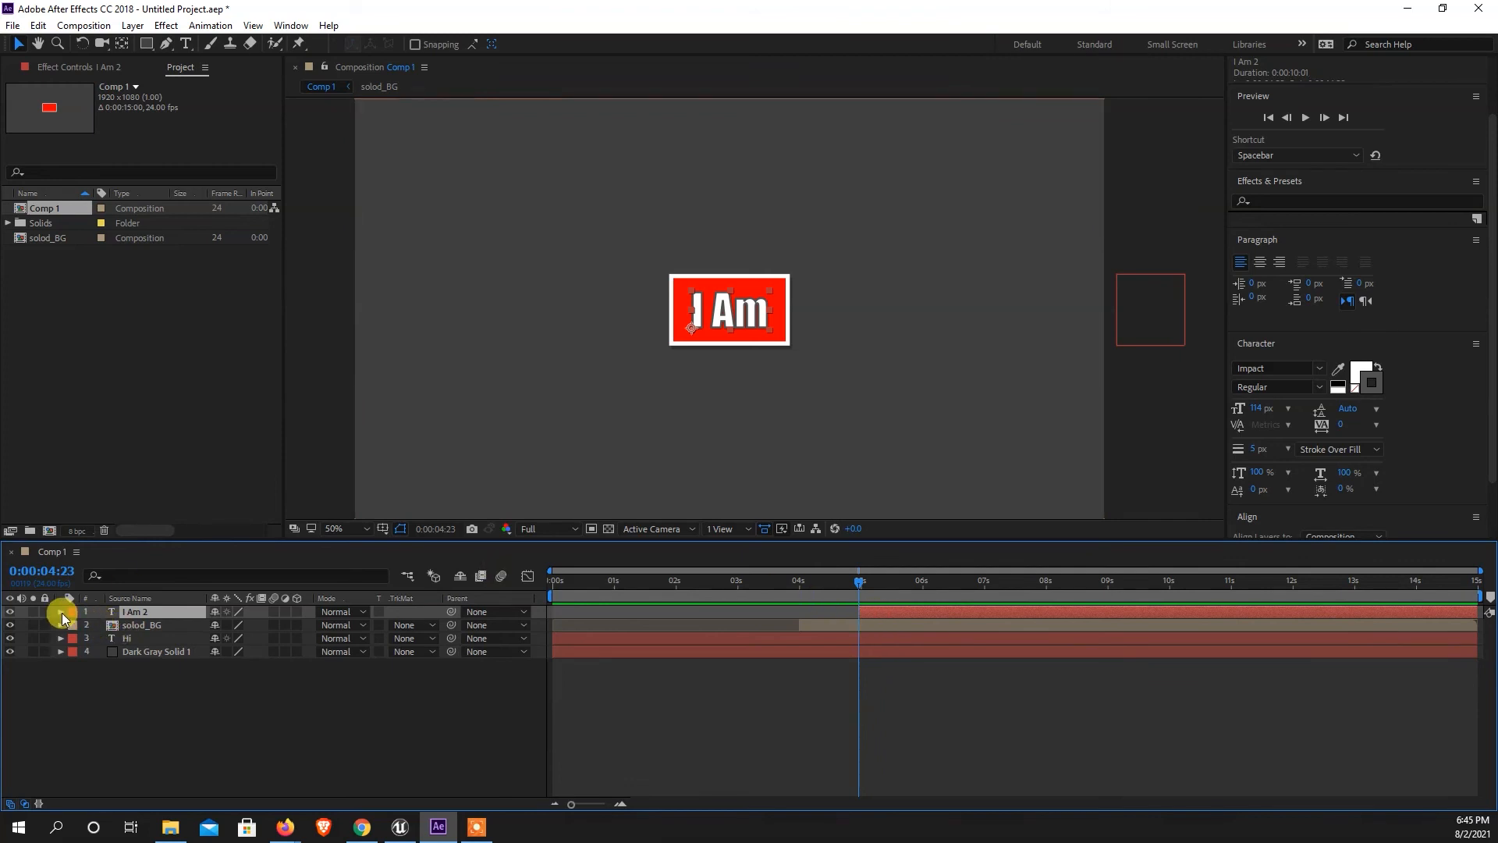
Reveal the I Am 2 layer's Opacity property and add 100% Opacity keyframes at 0:00:04:23 and 0:00:06:00.
key("r")
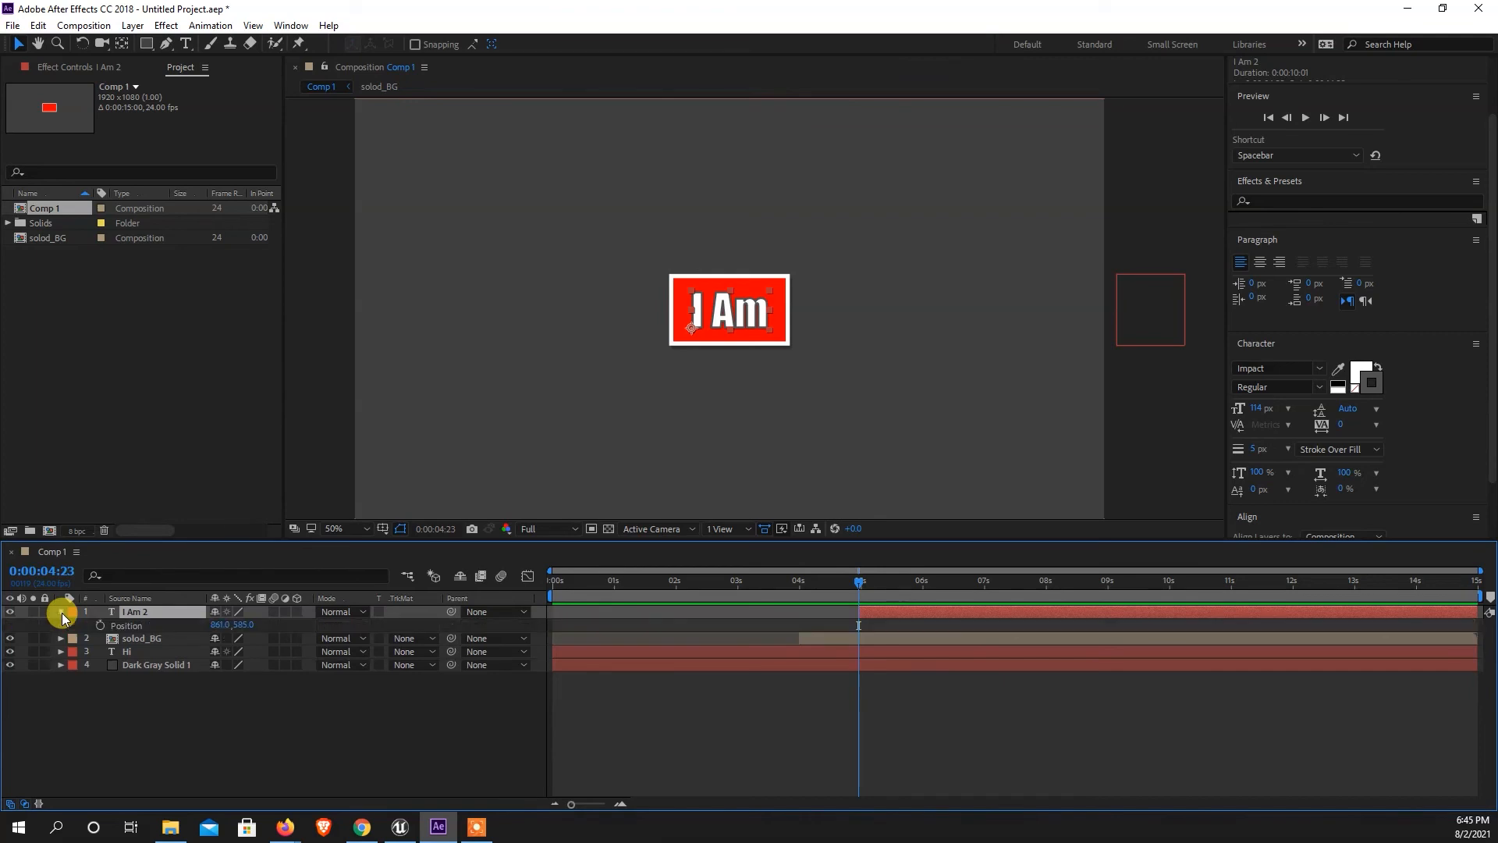
key("s")
key("p")
key("s")
key("p")
key("t")
left_click(100, 625)
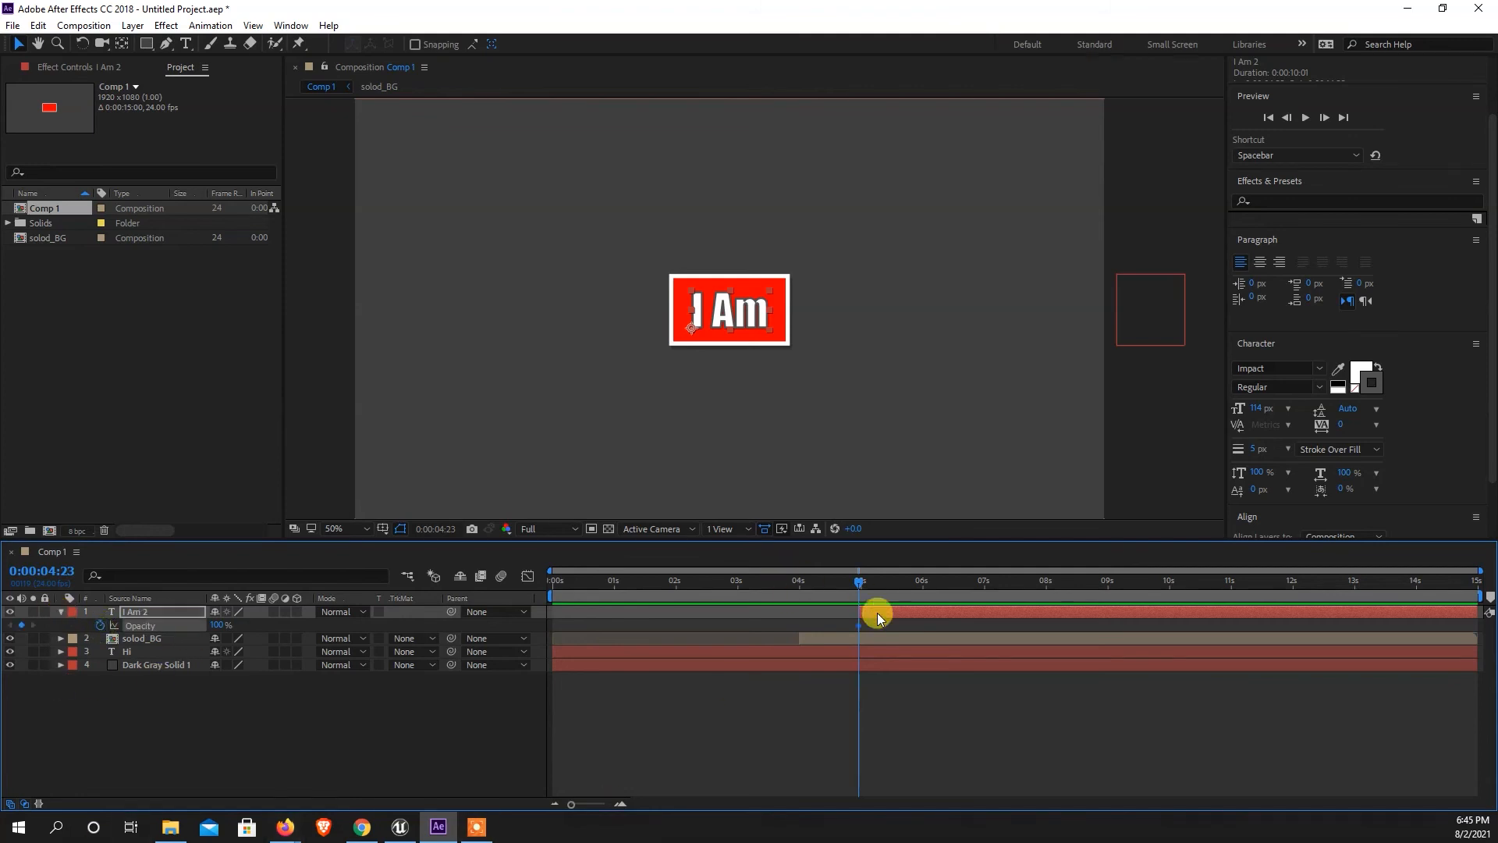
left_click(924, 583)
left_click(22, 625)
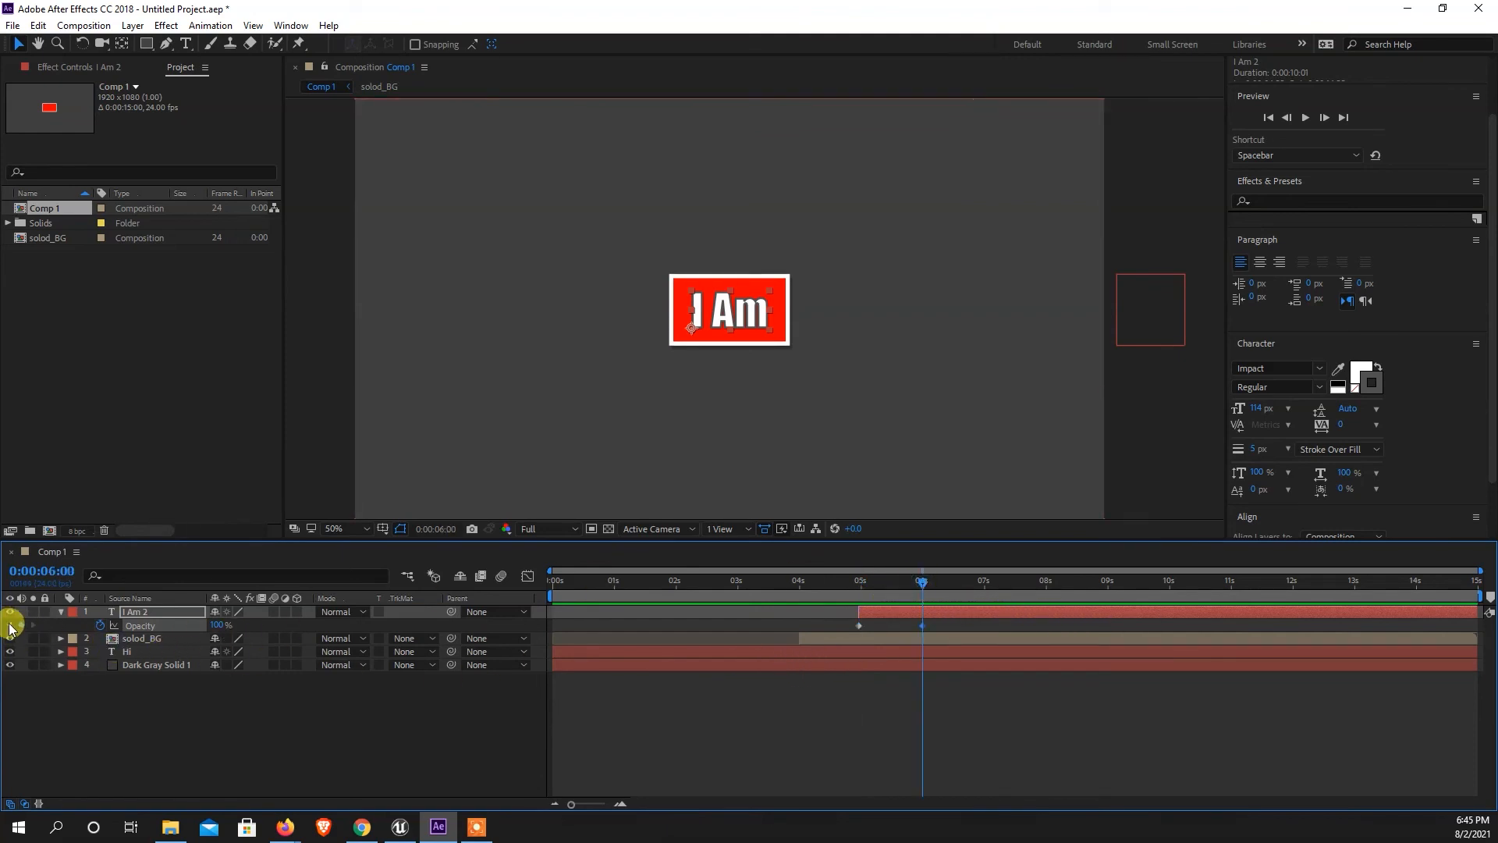
Set the I Am 2 layer's Opacity keyframe at 0:00:04:23 to 0% and preview the fade-in.
left_click(11, 625)
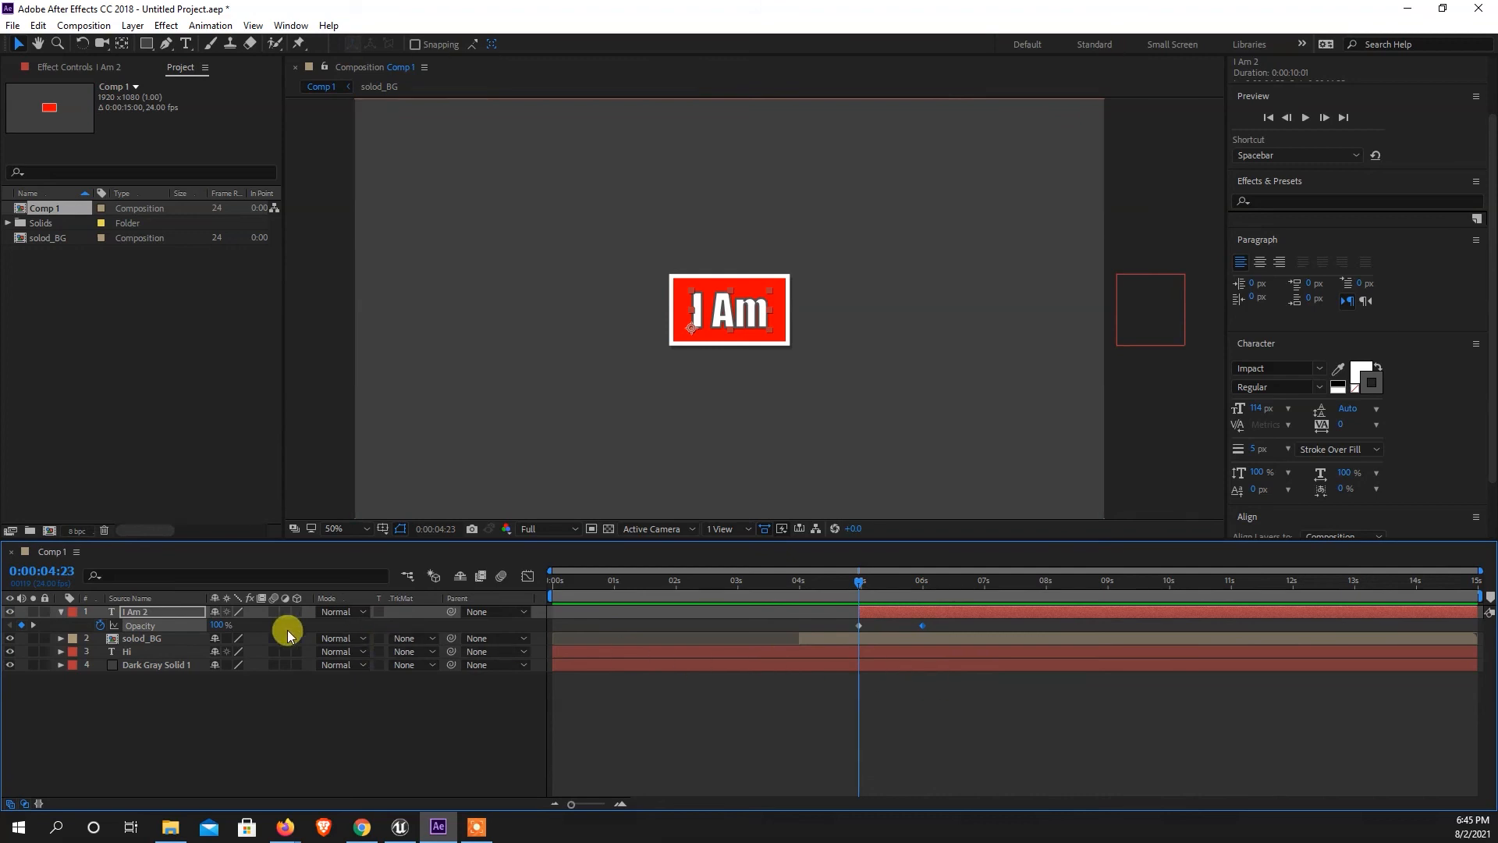
left_click(219, 626)
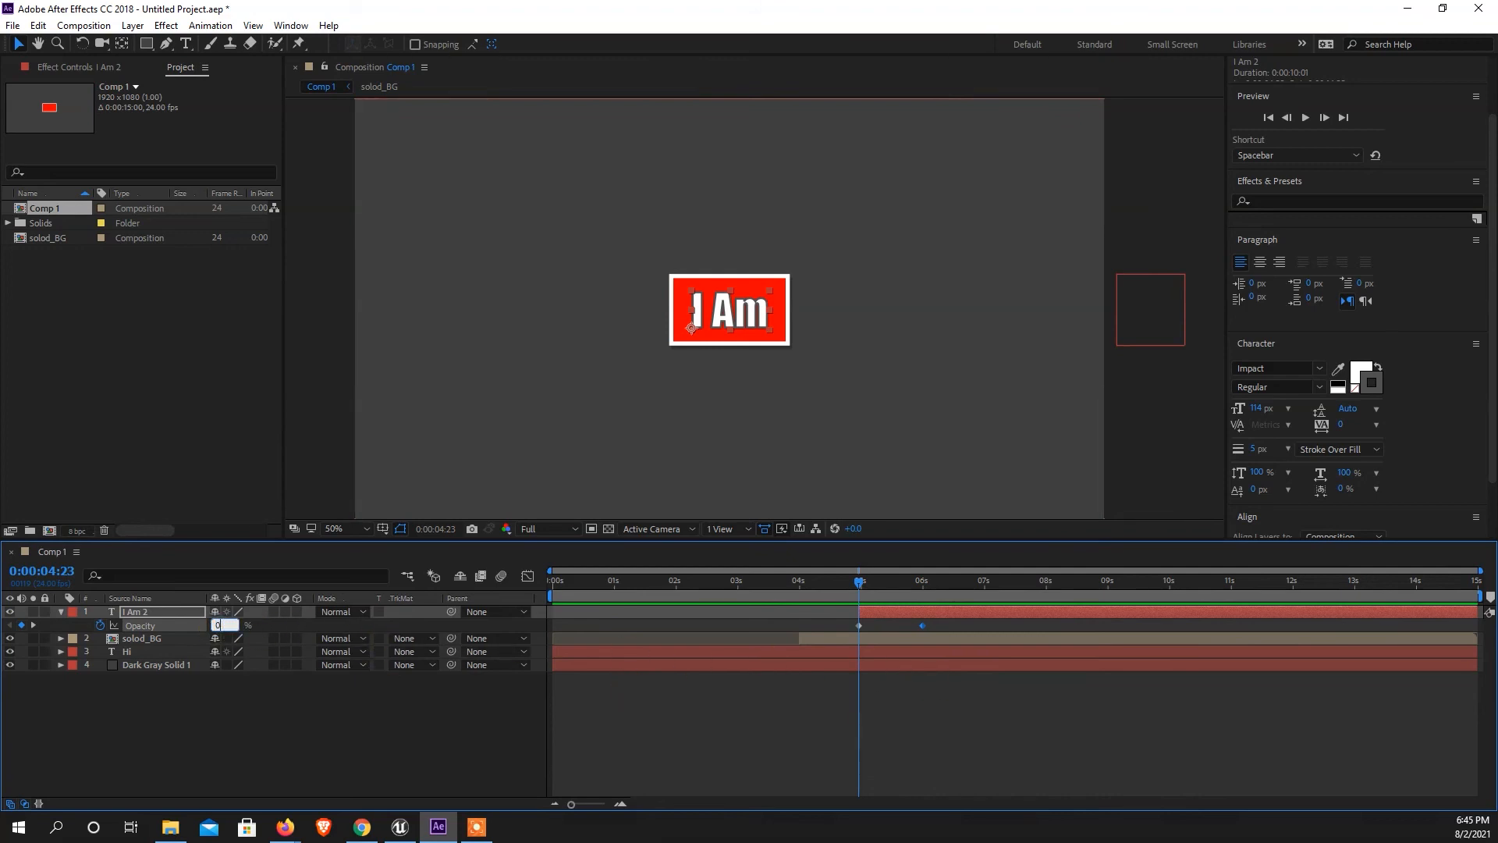
key("Return")
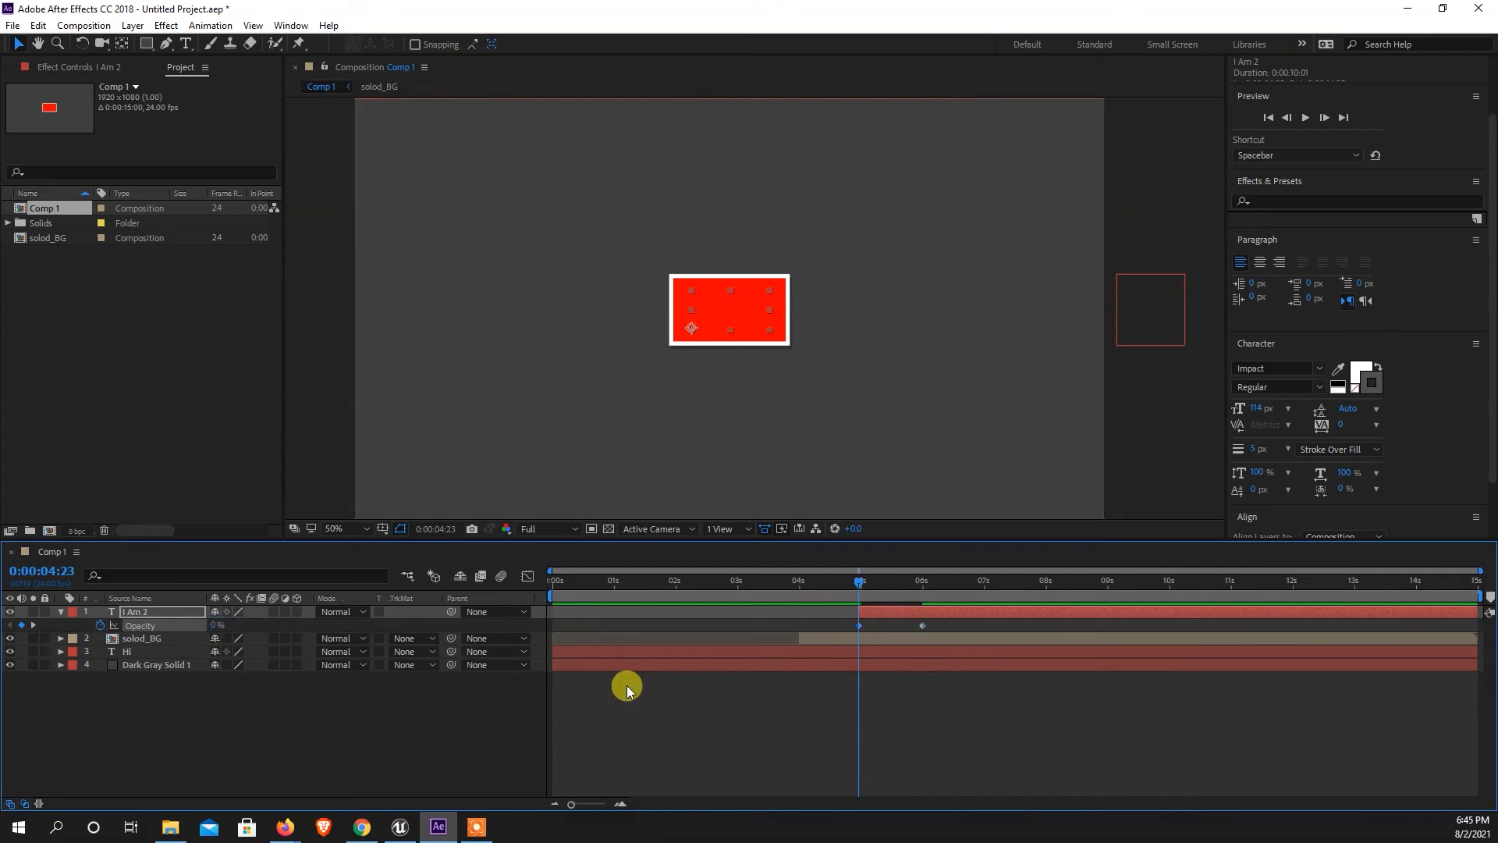
key("space")
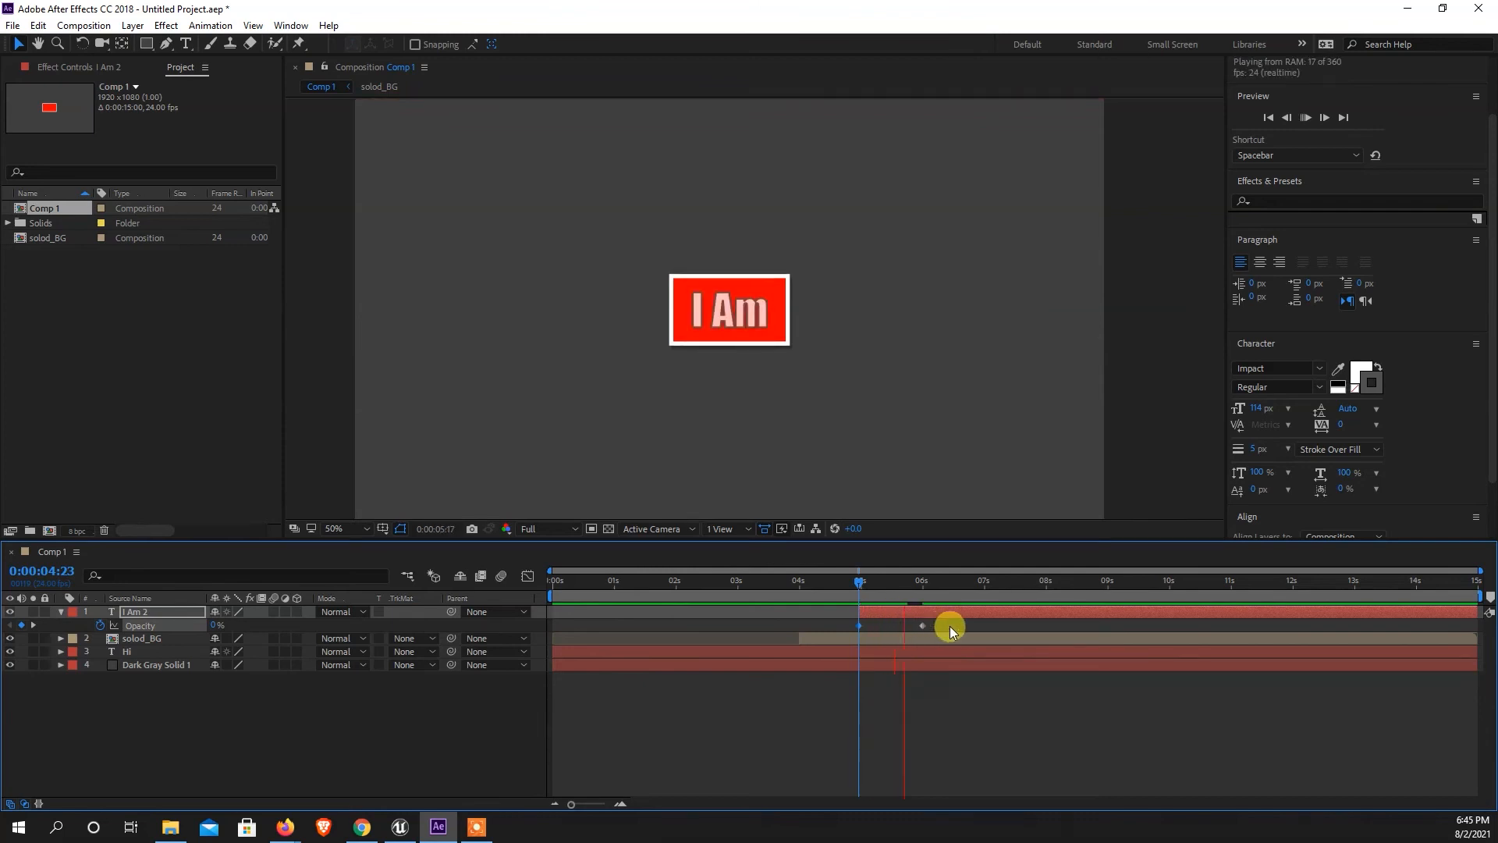
left_click_drag(856, 584, 832, 587)
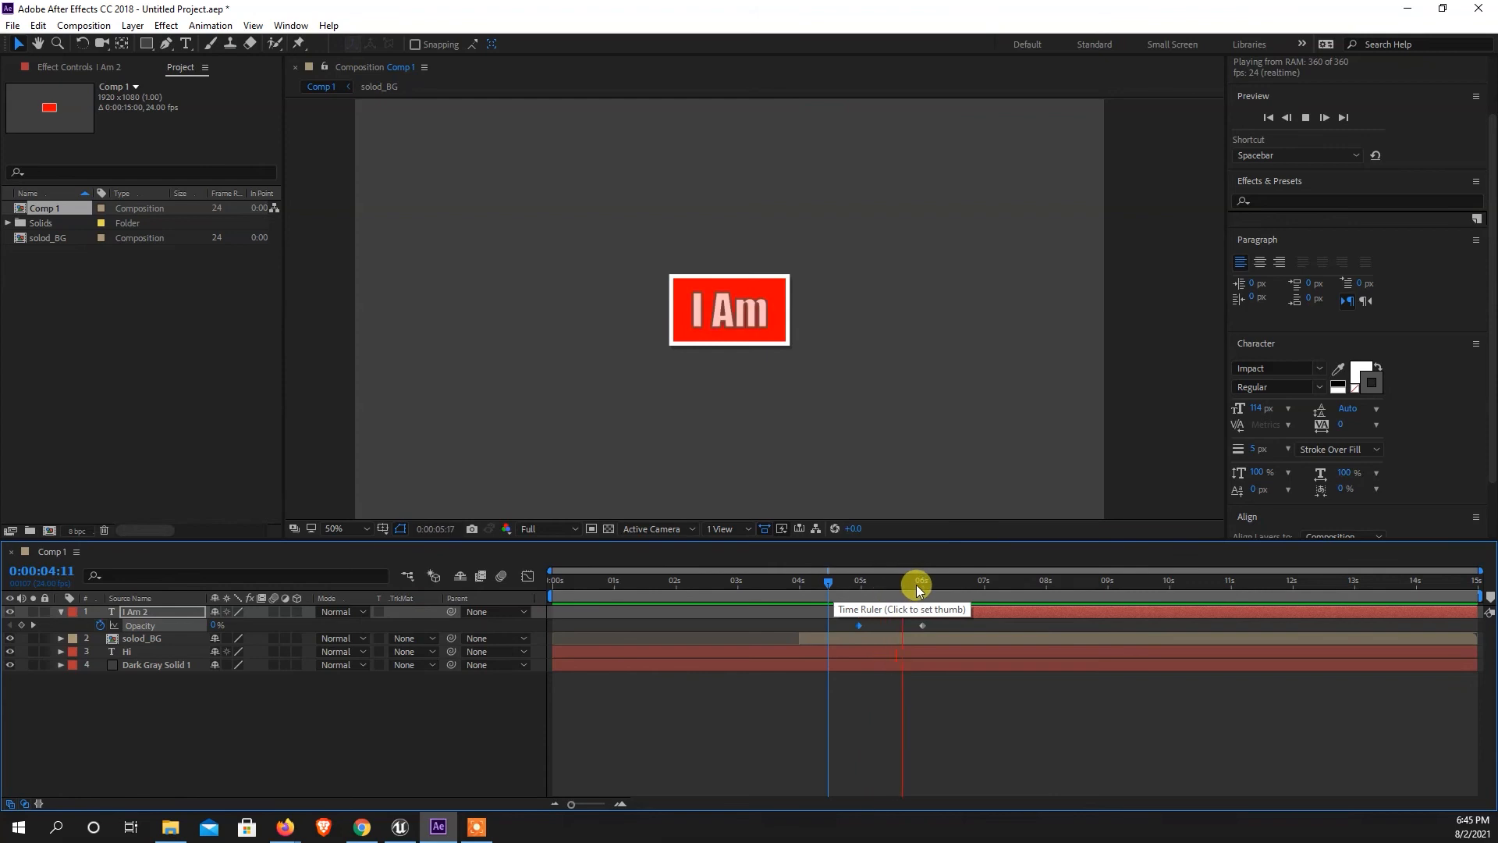
Reveal the Position properties of the I Am 2 and solod_BG layers and add position keyframes to both at 0:00:08:01.
left_click_drag(970, 582, 1051, 629)
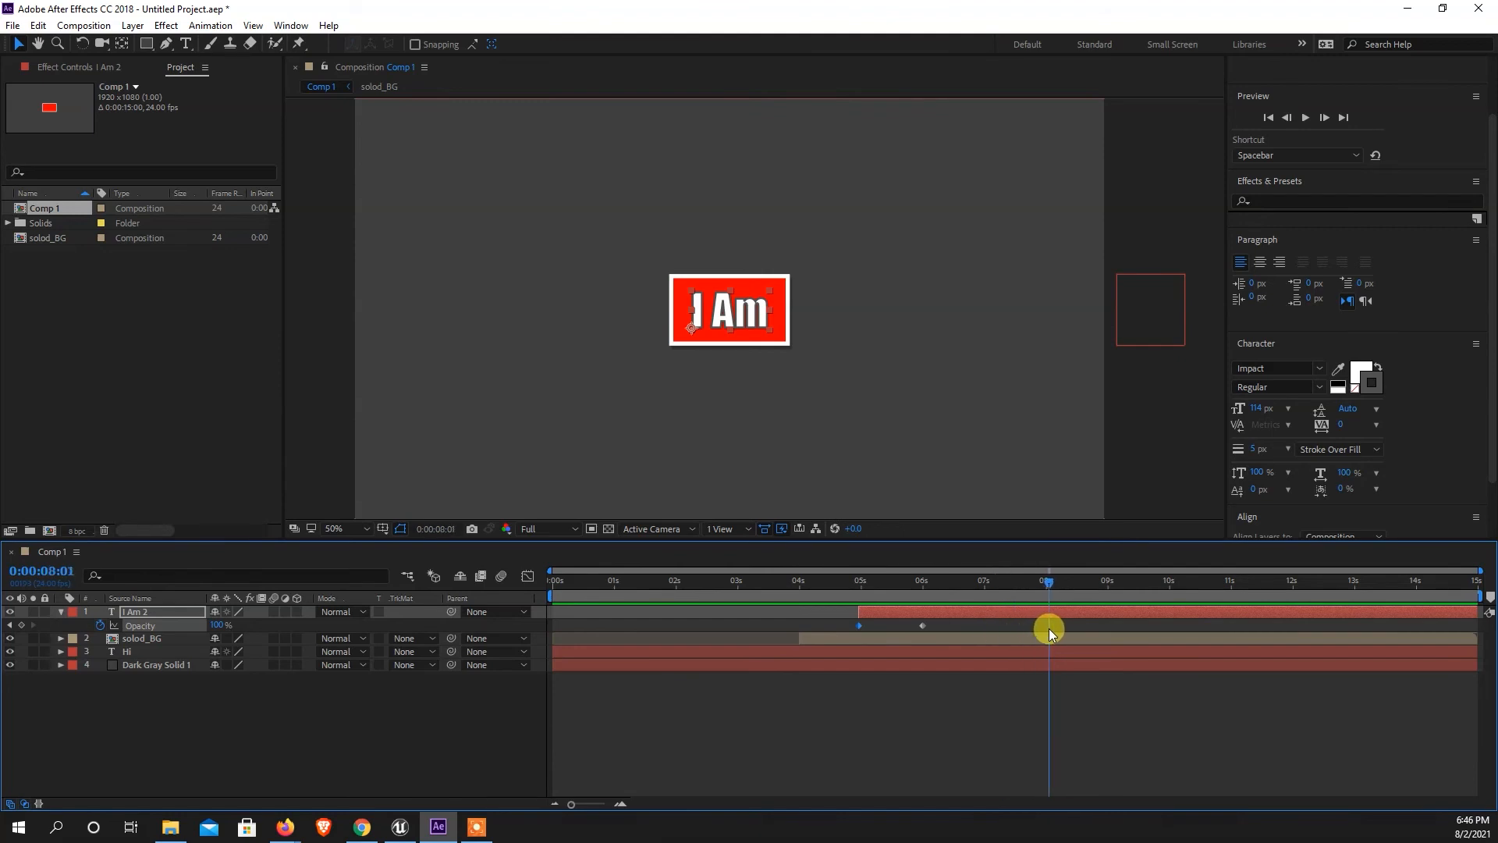
left_click(148, 613)
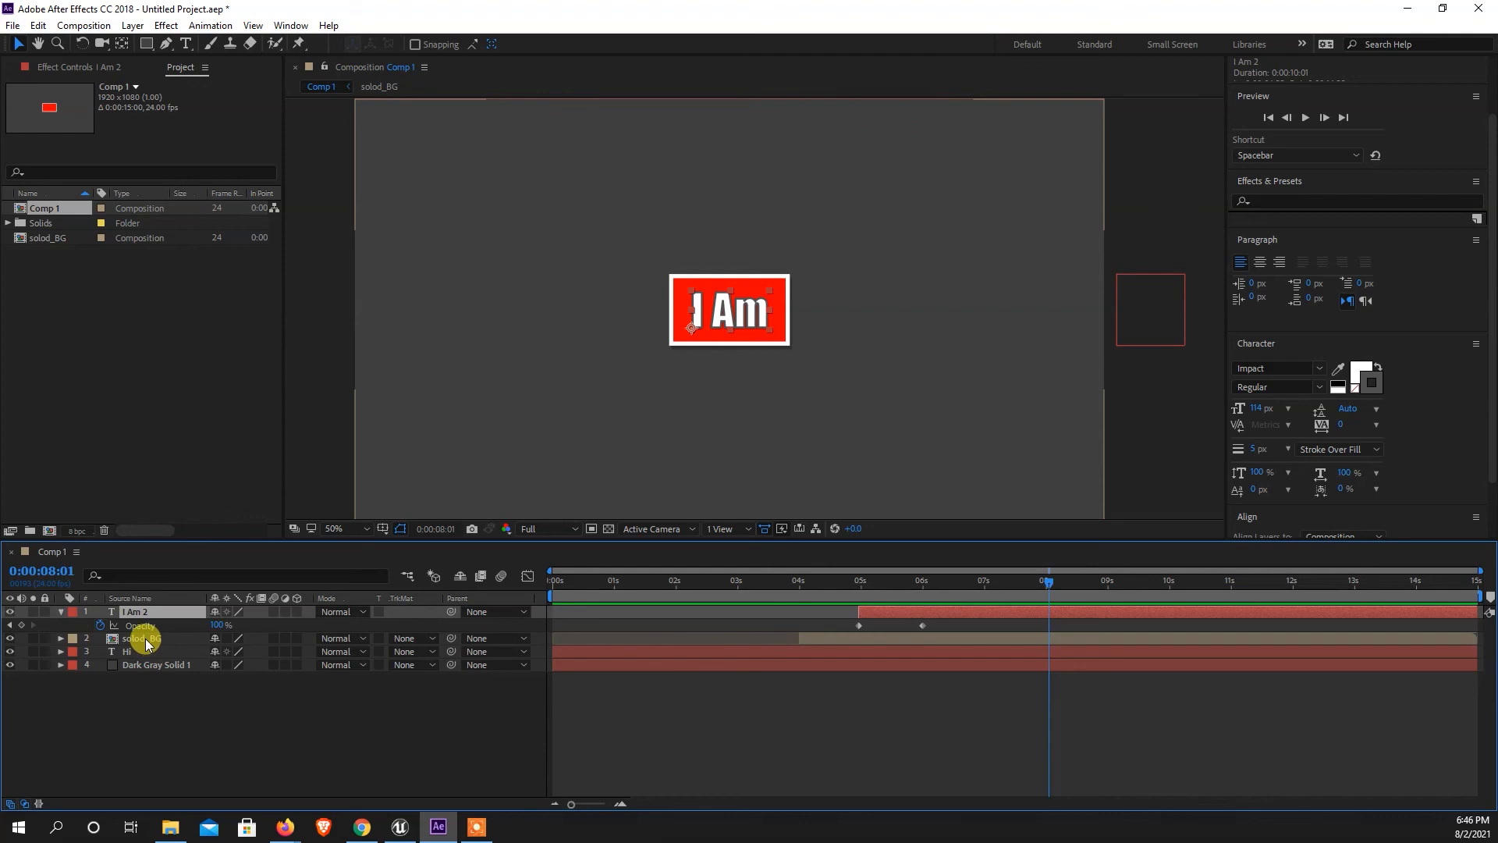
left_click(147, 642, "shift")
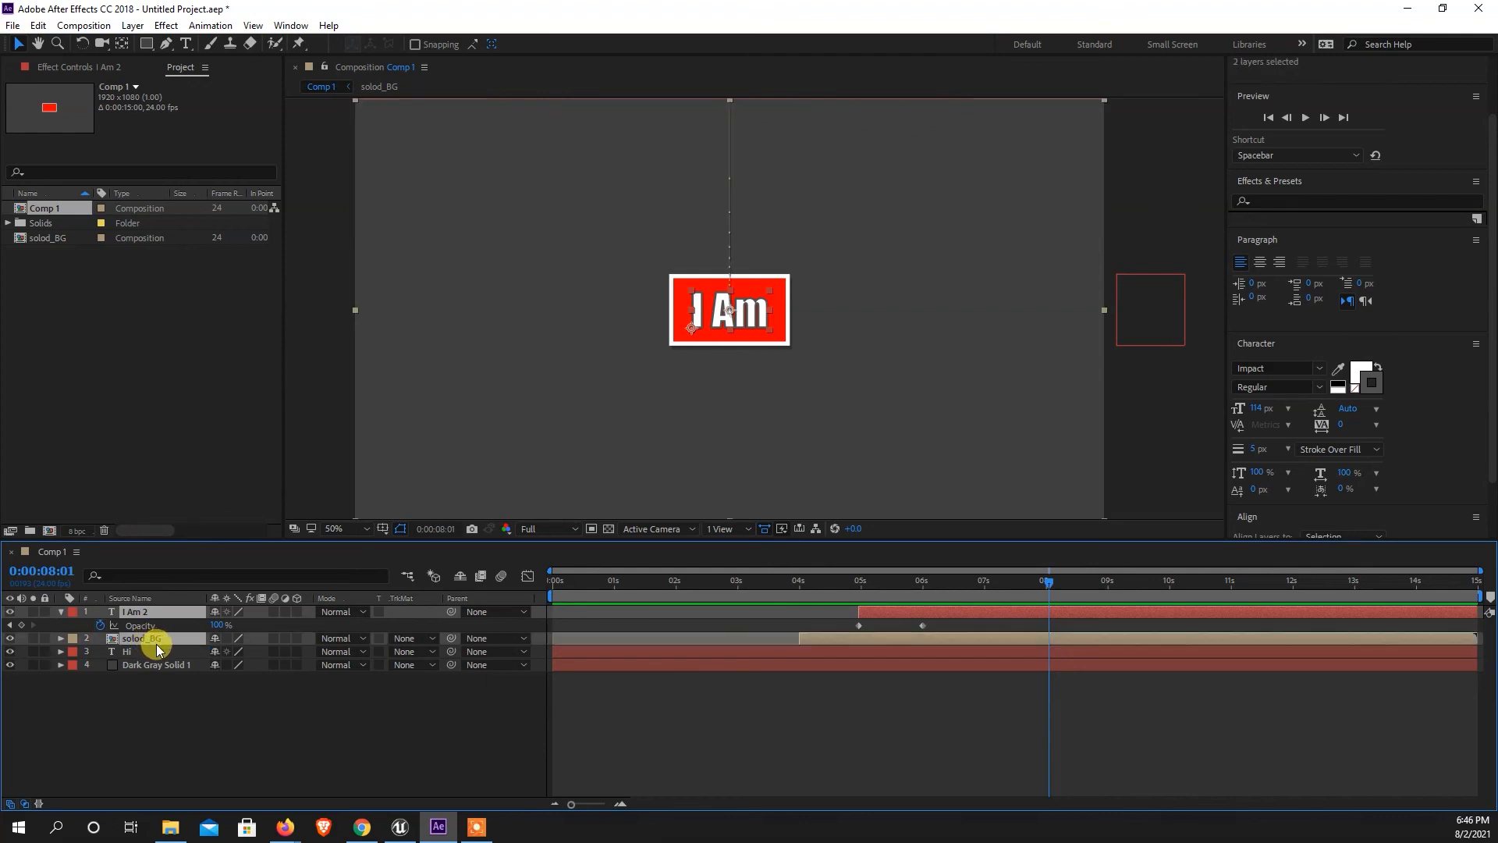
key("p")
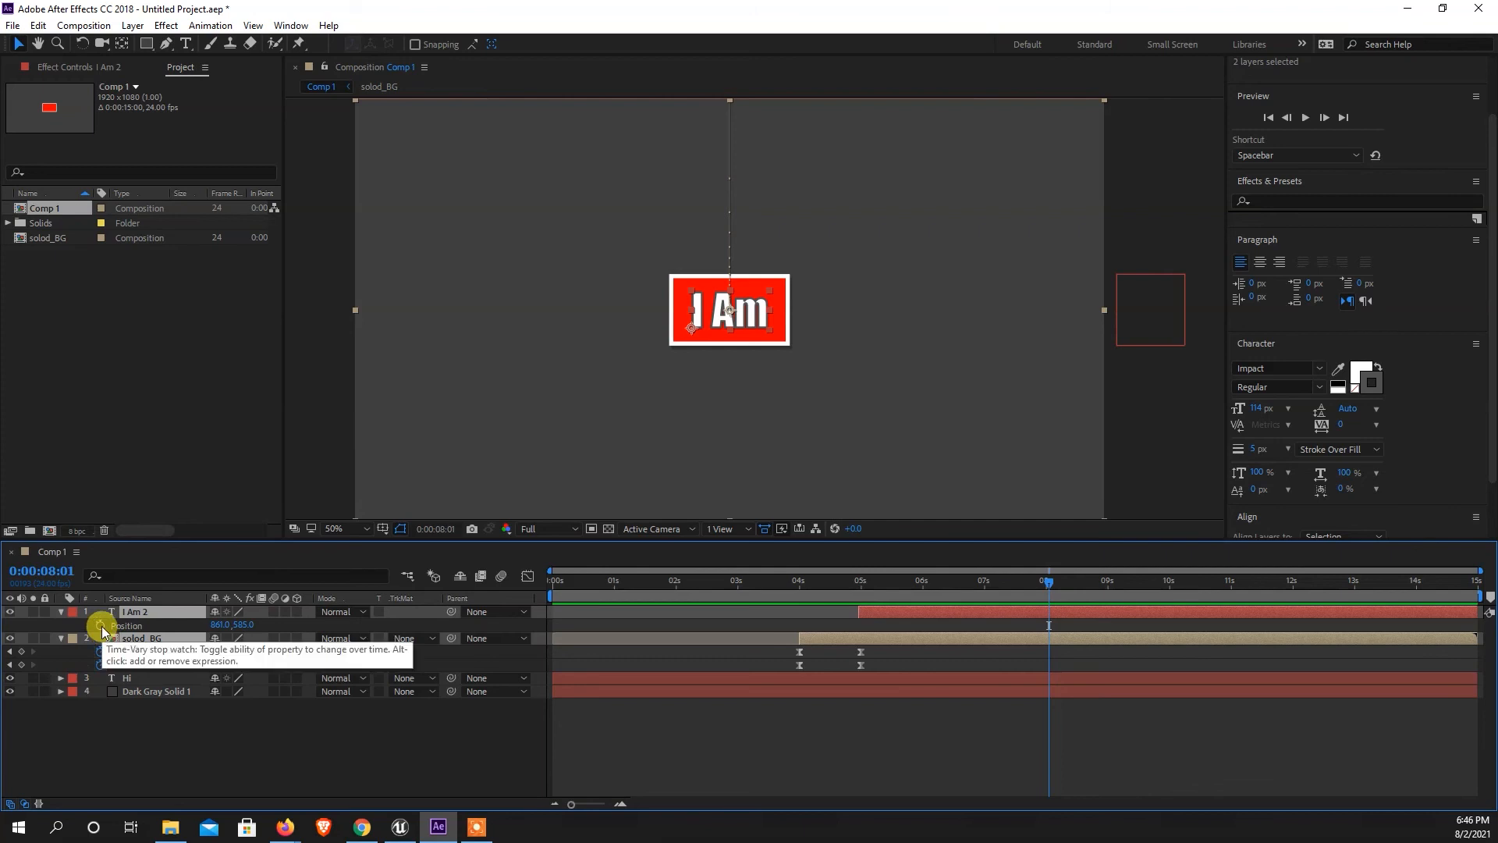
left_click(21, 652)
left_click(22, 665)
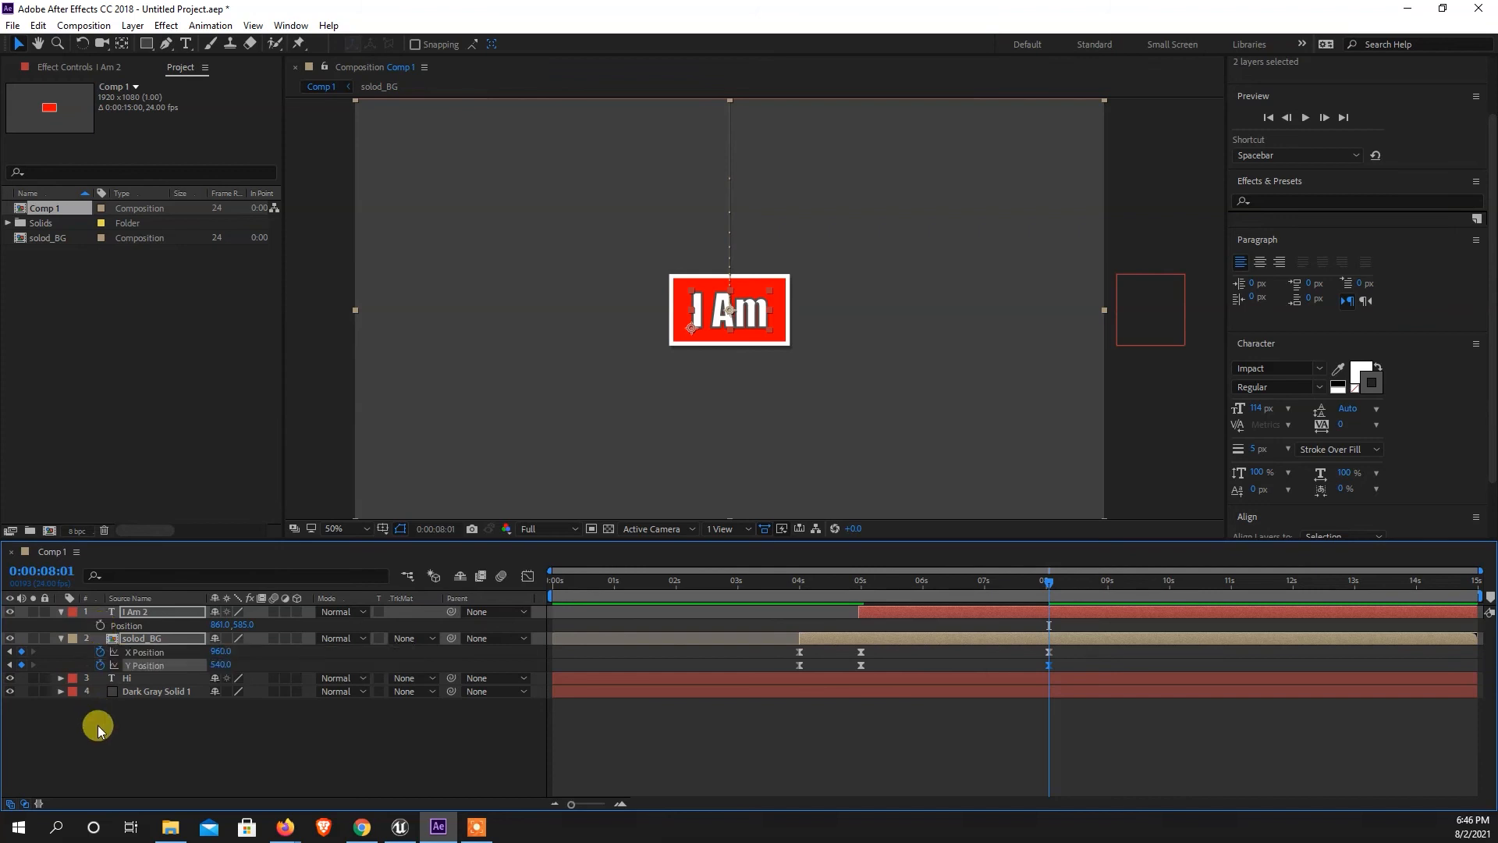
left_click(100, 625)
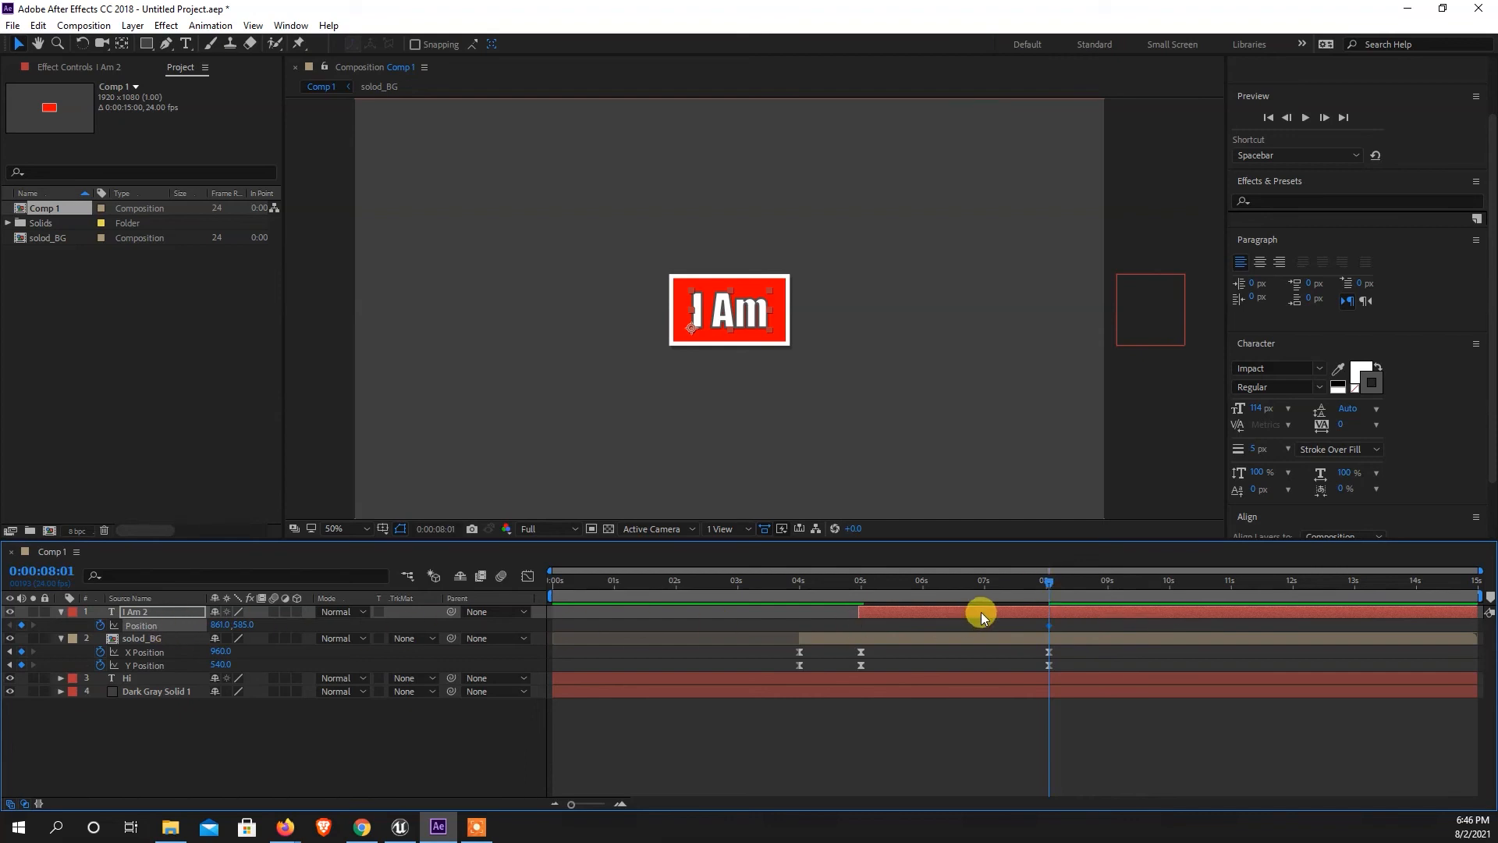
Add position keyframes at 0:00:09:00 on the solod_BG layer's X and Y Position and the I Am 2 layer's Position.
left_click_drag(1049, 582, 1112, 591)
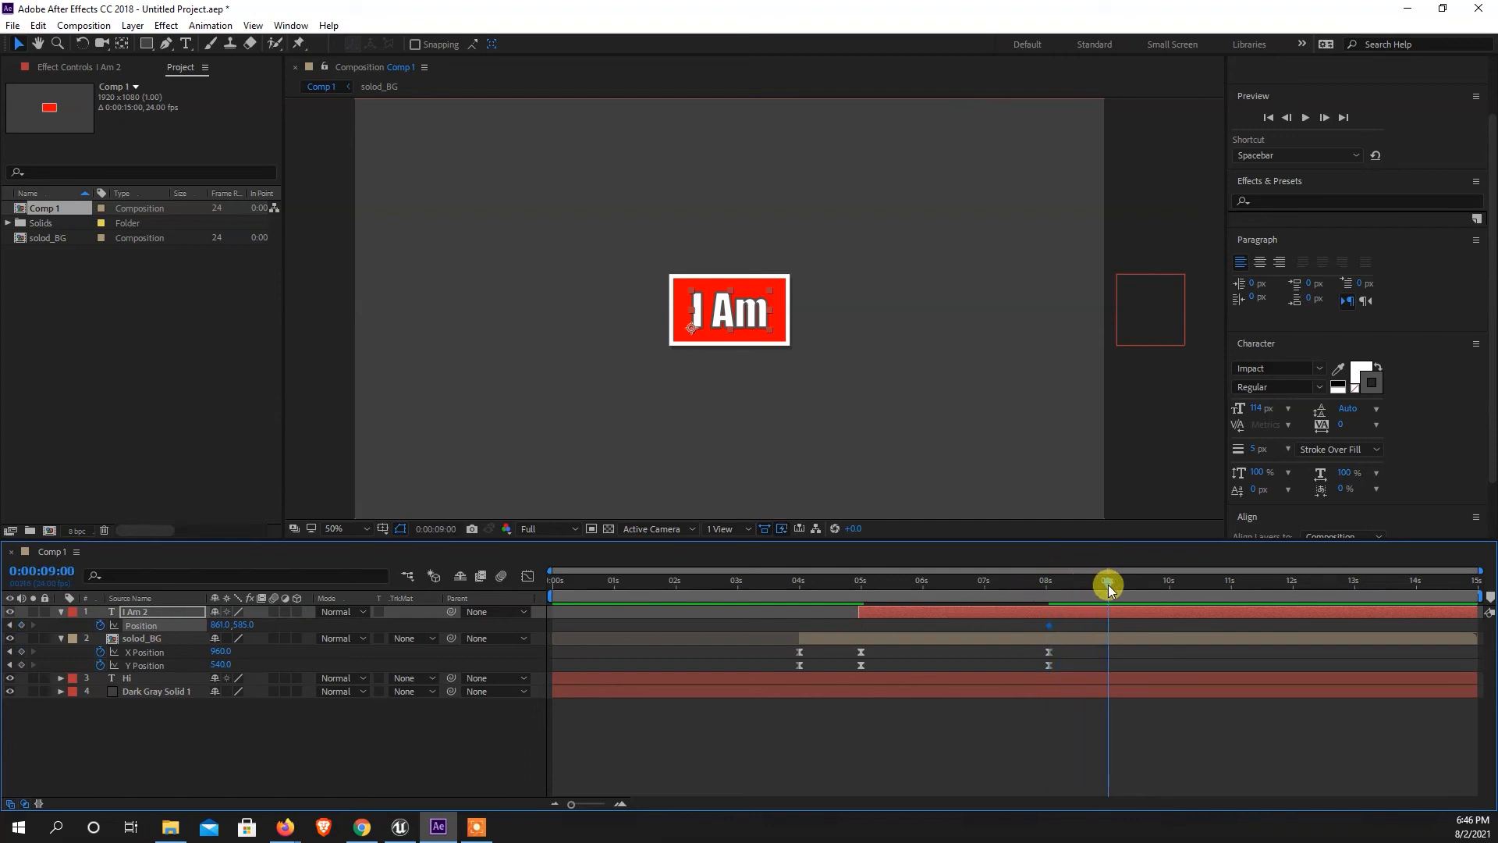
left_click(21, 653)
left_click(21, 664)
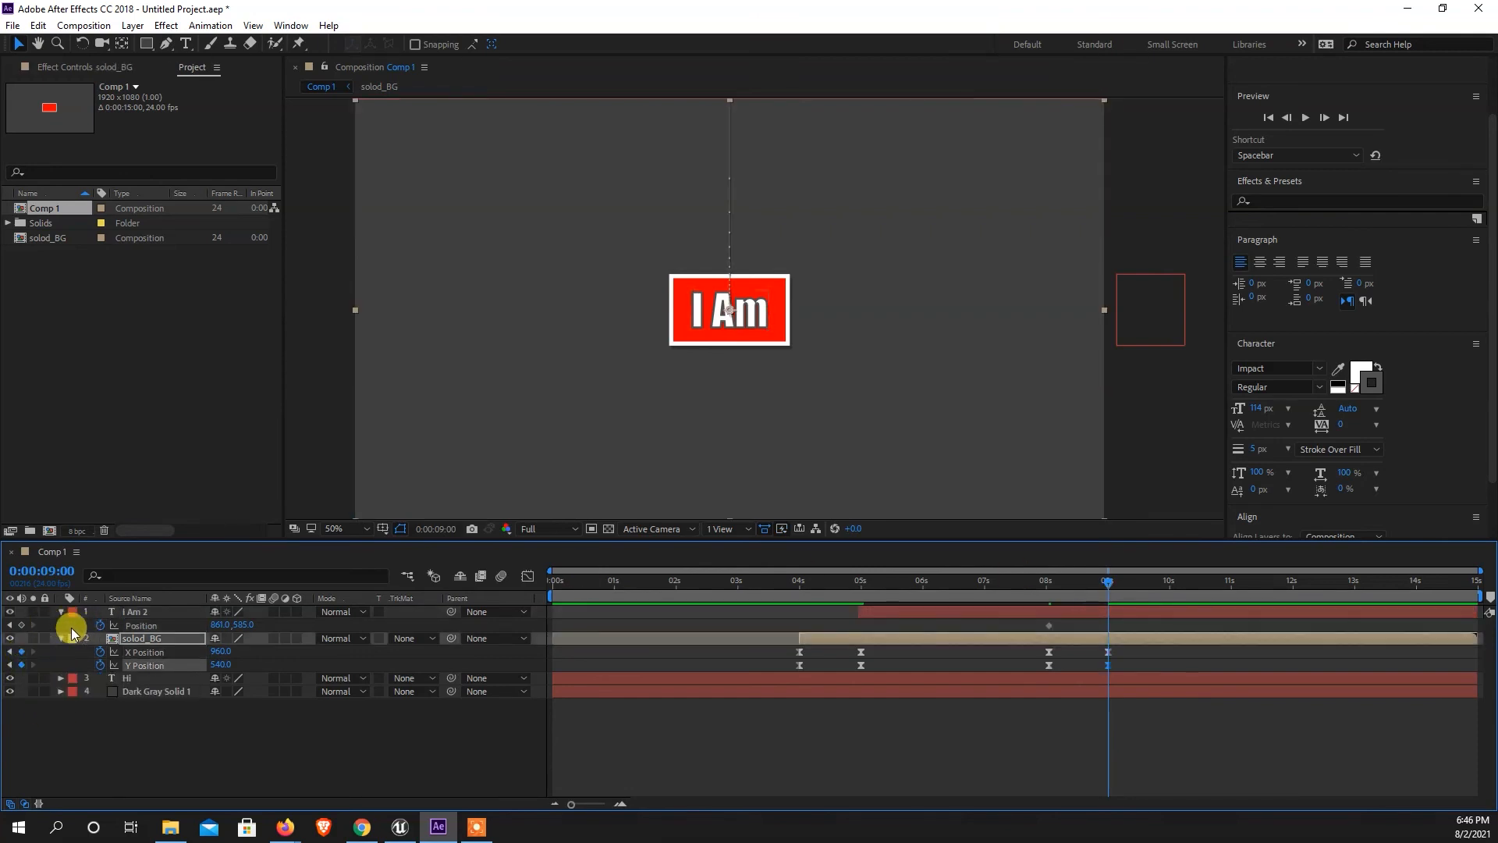
left_click(21, 625)
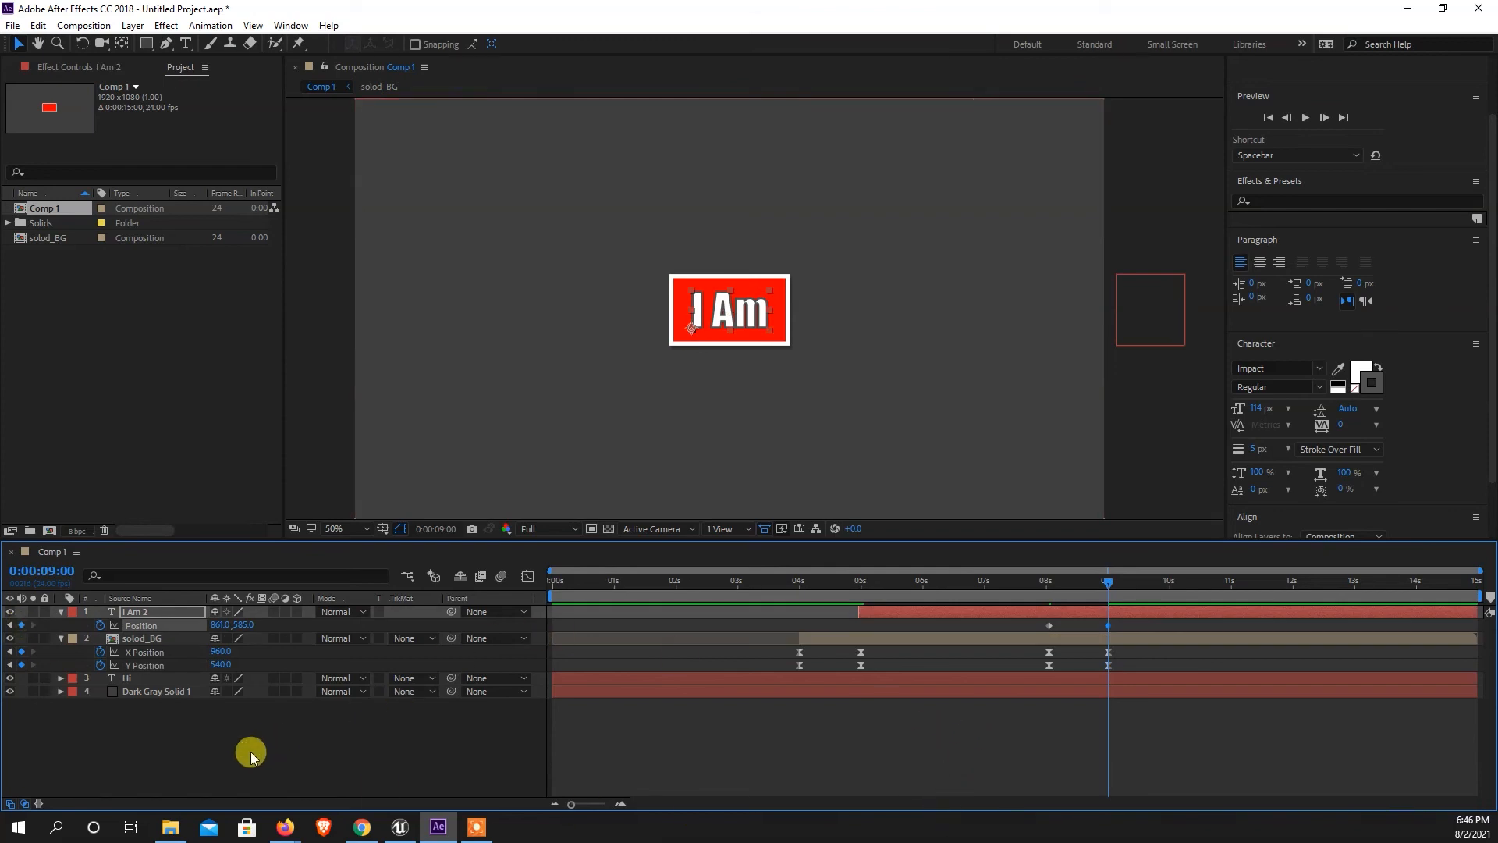
Move the I Am 2 text straight down out of the frame at 0:00:09:00, to position 861, 1485.
left_click(171, 760)
left_click(138, 612)
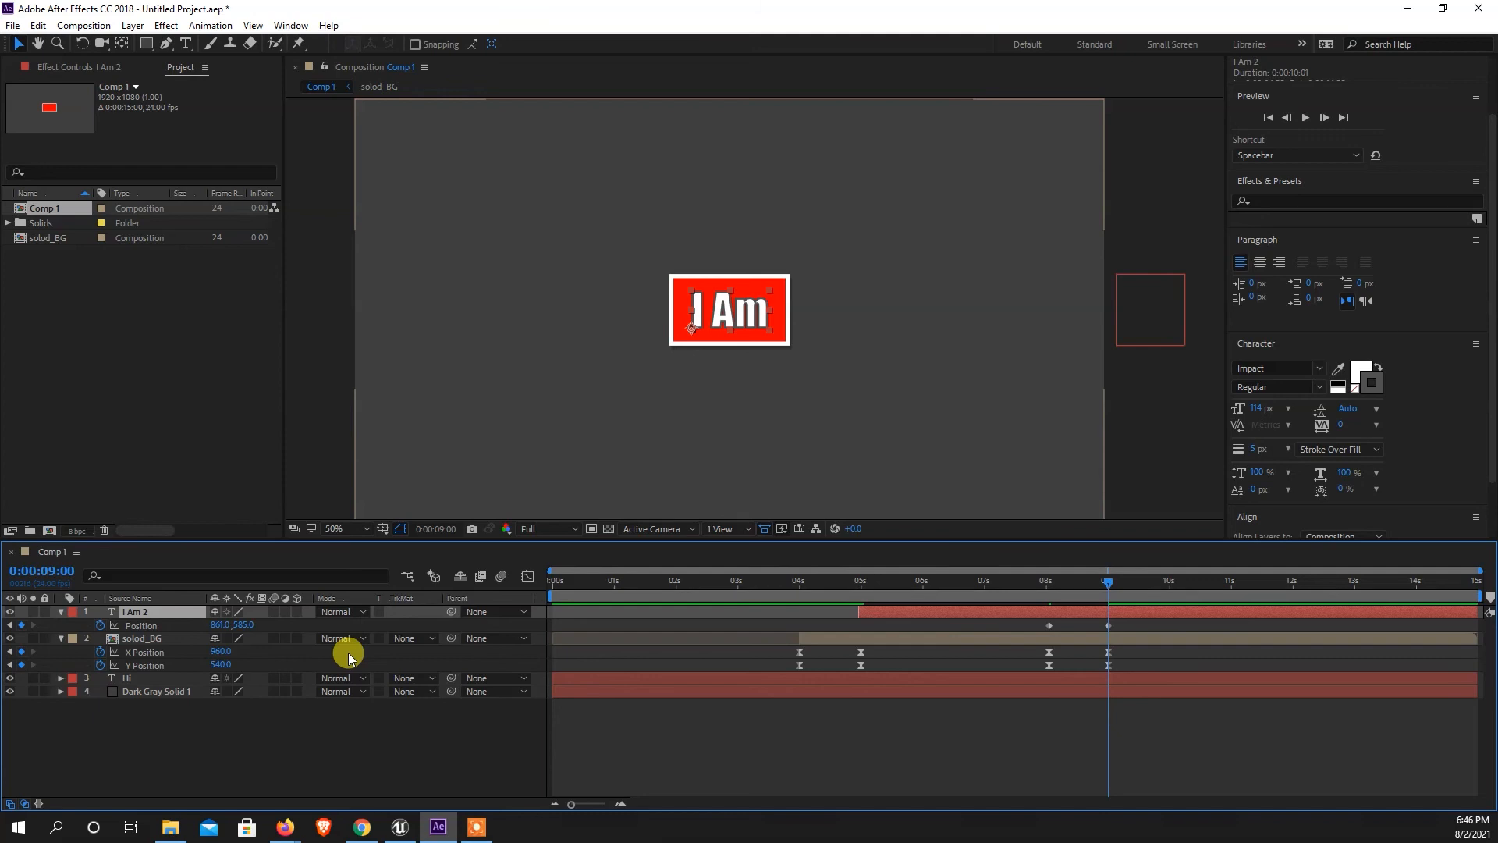
key("shift+Down")
key("shift+Down")
key("shift+Down")
key("shift+Down")
key("shift+Down")
key("shift+Down")
key("shift+Down")
key("shift+Down")
key("shift+Down")
key("shift+Down")
key("shift+Down")
key("shift+Down")
key("shift+Down")
key("shift+Down")
key("shift+Down")
key("shift+Down")
key("shift+Down")
key("shift+Down")
key("shift+Down")
key("shift+Down")
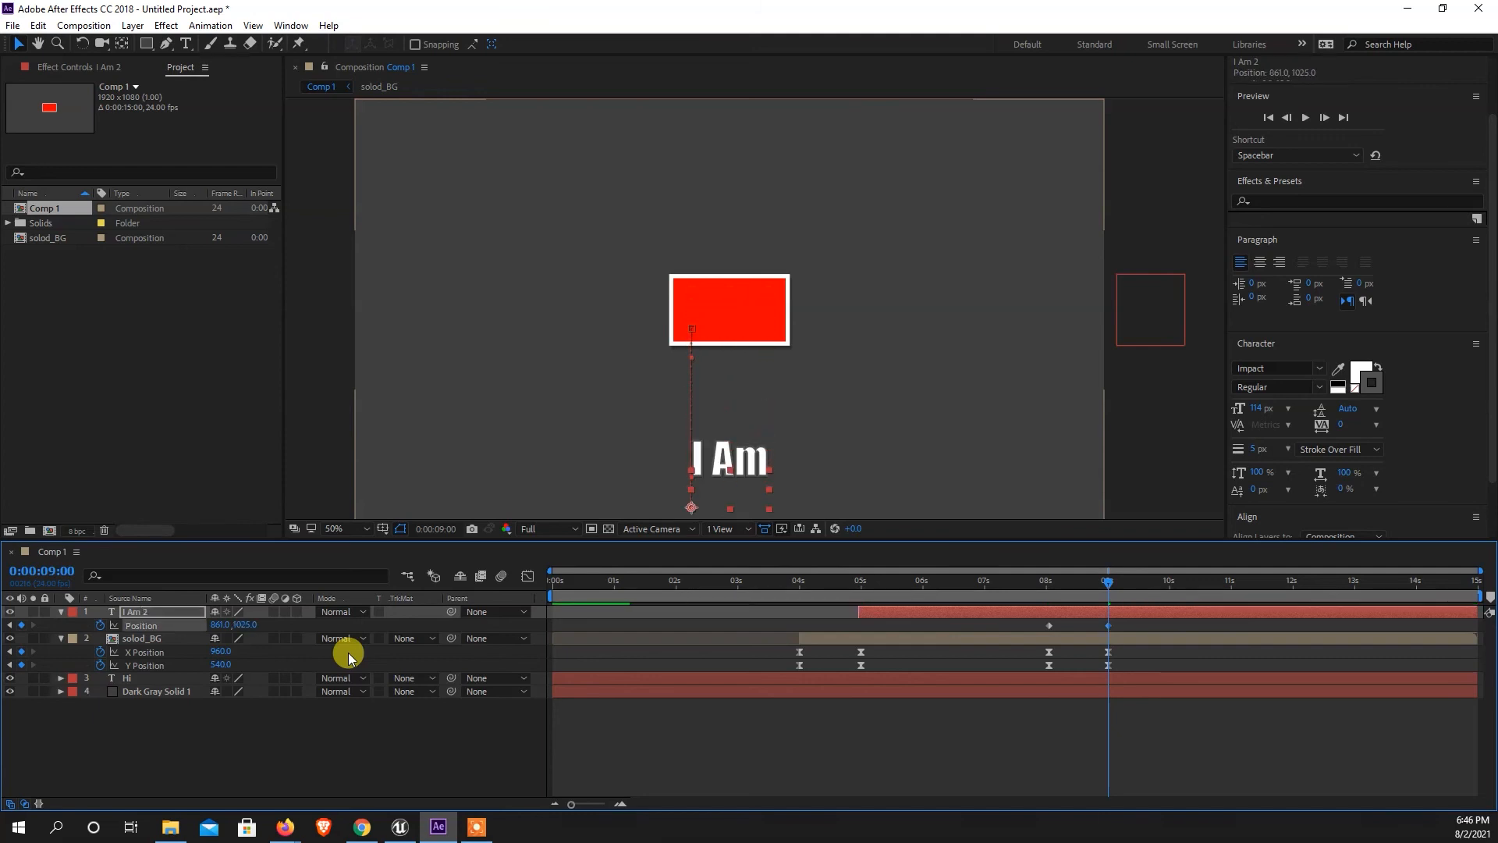
key("shift+Down")
key("shift+Down")
key("shift+Down")
key("shift+Down")
key("shift+Down")
key("shift+Down")
key("shift+Down")
key("shift+Down")
key("shift+Down")
key("shift+Down")
key("shift+Down")
key("shift+Down")
key("shift+Down")
key("shift+Down")
key("shift+Down")
key("shift+Down")
key("shift+Down")
key("shift+Down")
key("shift+Down")
key("shift+Down")
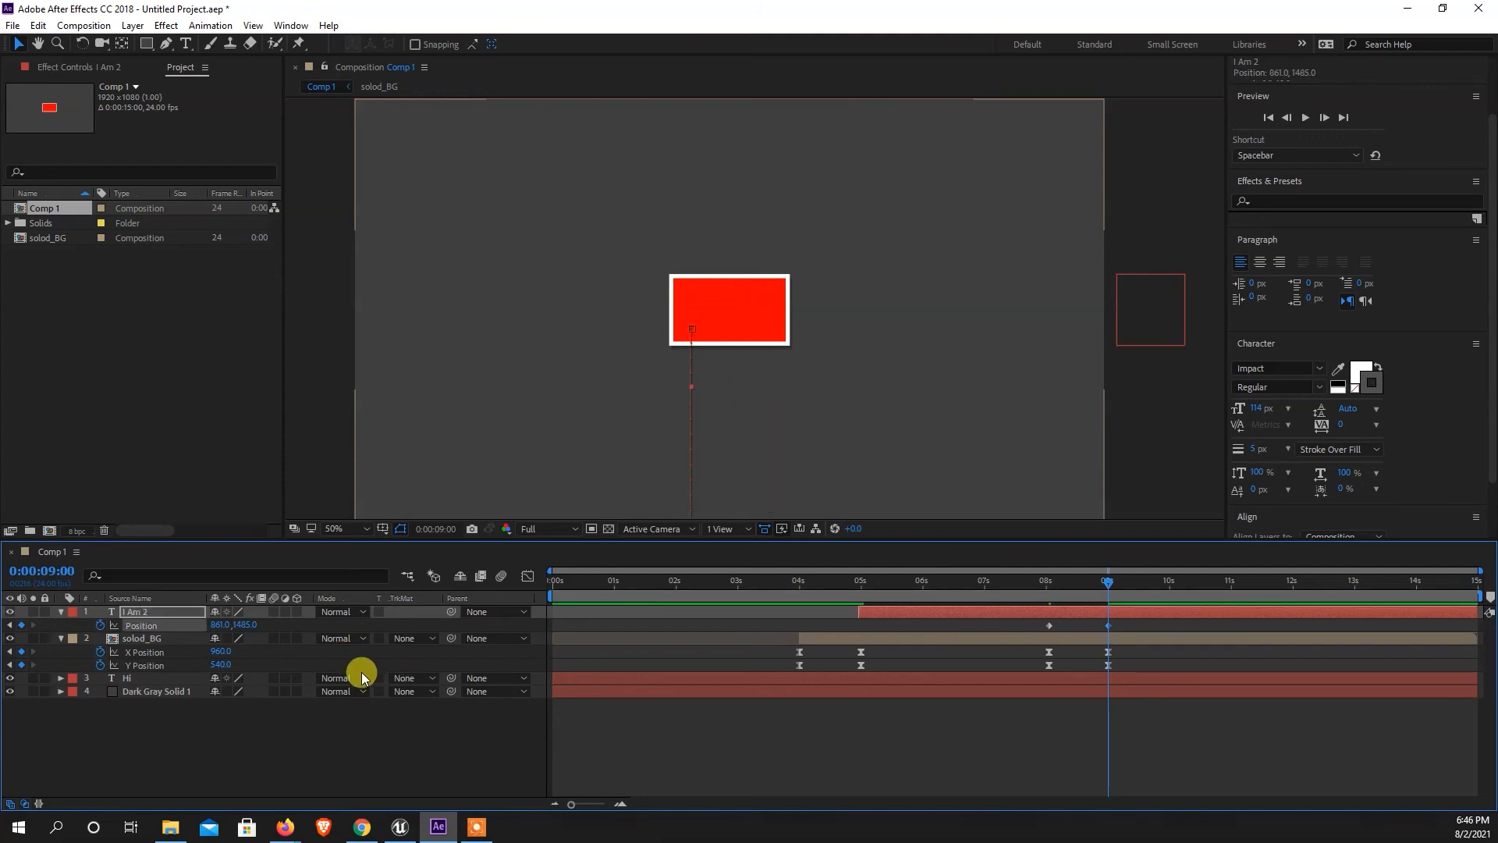
Move the solod_BG rectangle straight up beyond the frame's upper edge at 0:00:09:00.
left_click(201, 641)
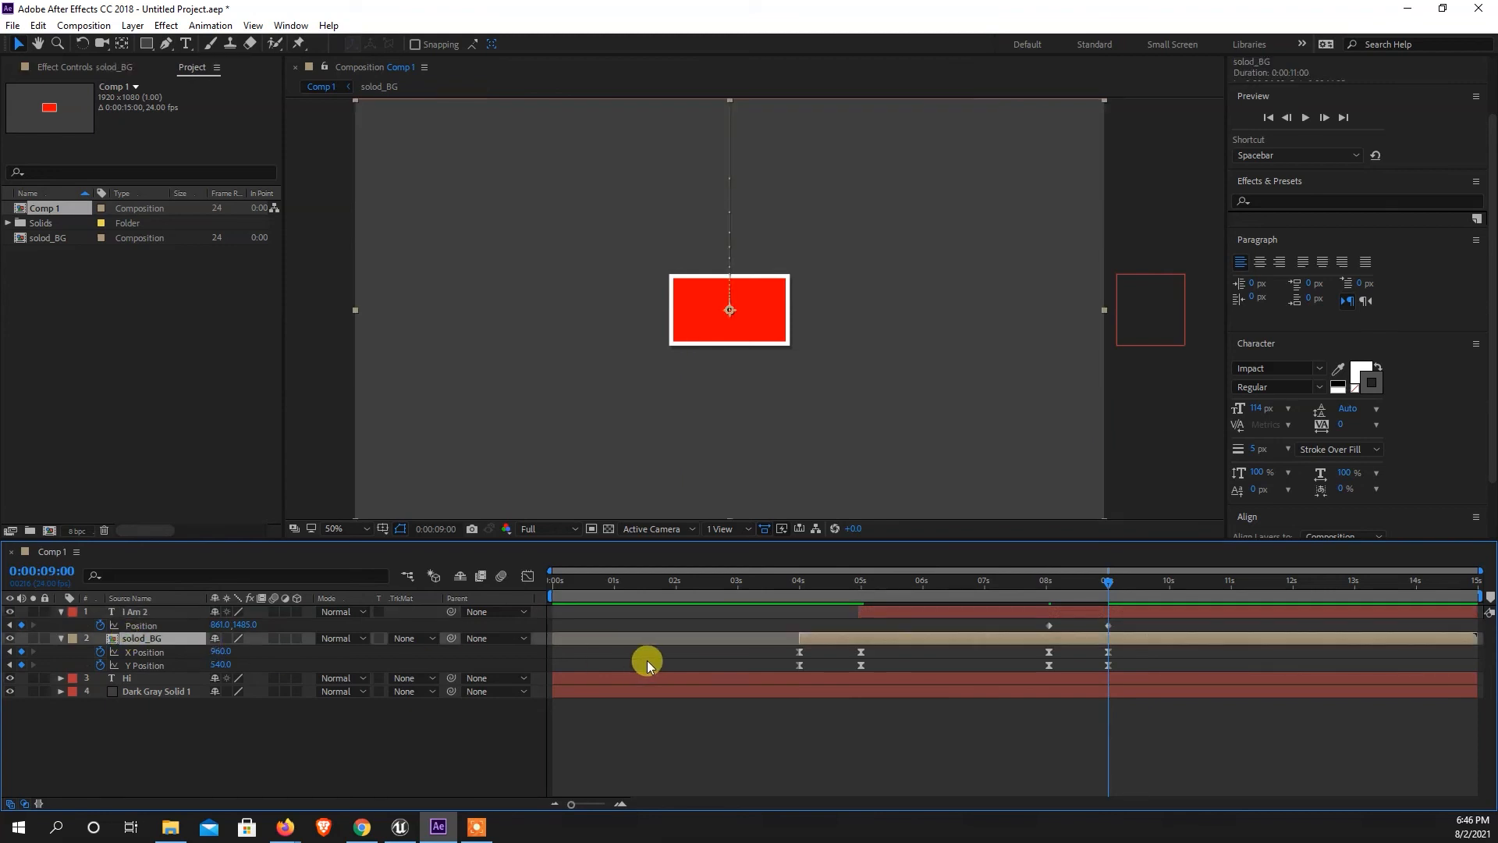
key("shift+Up")
key("shift+Up")
key("shift+Up")
key("shift+Up")
key("shift+Up")
key("shift+Up")
key("shift+Up")
key("shift+Up")
key("shift+Up")
key("shift+Up")
key("shift+Up")
key("shift+Up")
key("shift+Up")
key("shift+Up")
key("shift+Up")
key("shift+Up")
key("shift+Up")
key("shift+Up")
key("shift+Up")
key("shift+Up")
key("shift+Up")
key("shift+Up")
key("shift+Up")
key("shift+Up")
key("shift+Up")
key("shift+Up")
key("shift+Up")
key("shift+Up")
key("shift+Up")
key("shift+Up")
key("shift+Up")
key("shift+Up")
key("shift+Up")
key("shift+Up")
key("shift+Up")
key("shift+Up")
key("shift+Up")
key("shift+Up")
key("shift+Up")
key("shift+Up")
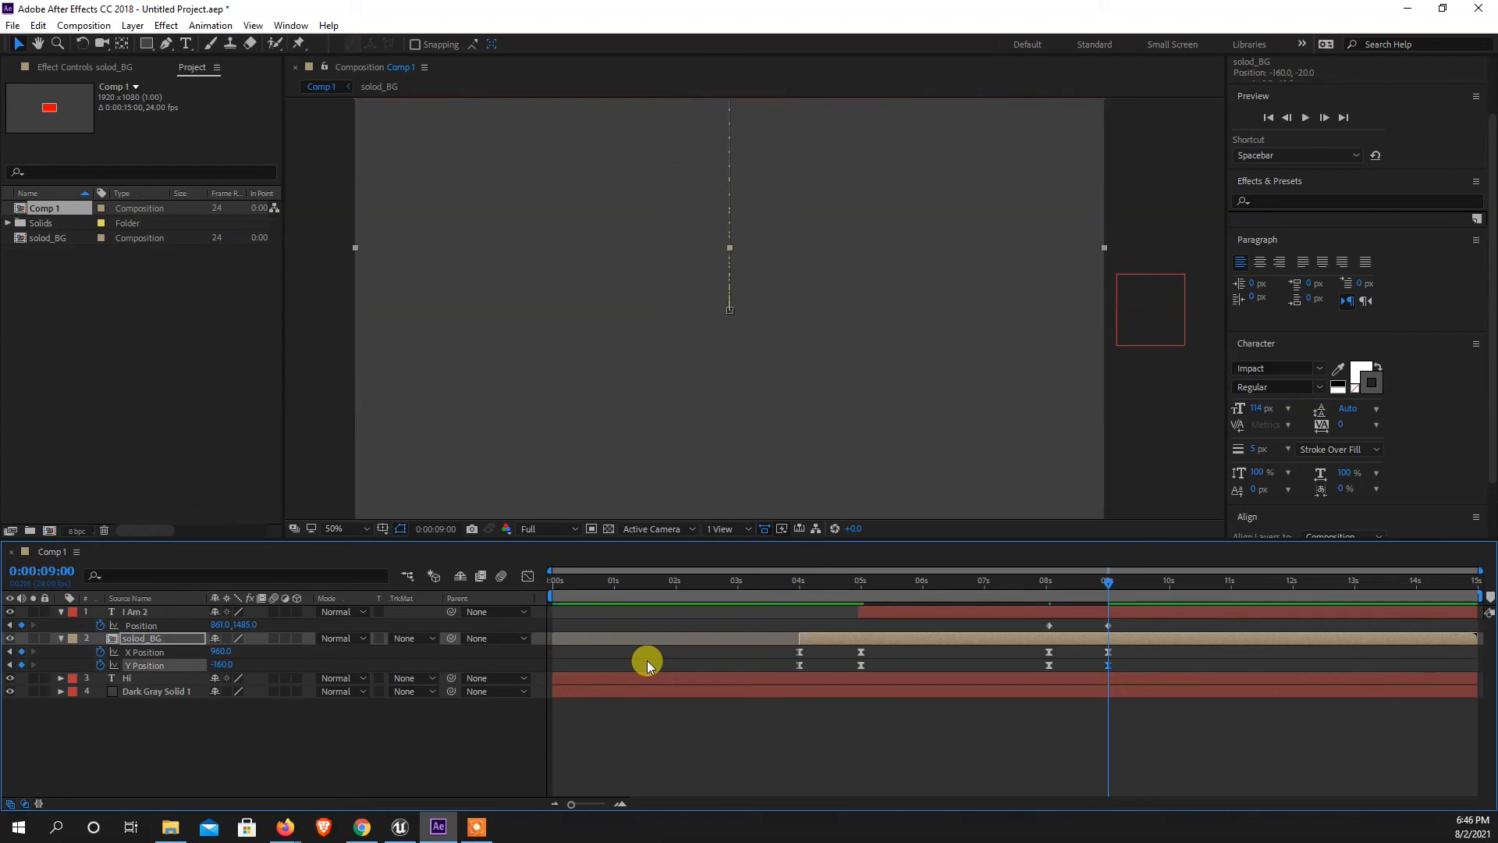
Preview the whole animation from 0:00:00:00 to check how the text and rectangle leave the frame.
left_click_drag(1106, 584, 539, 616)
key("space")
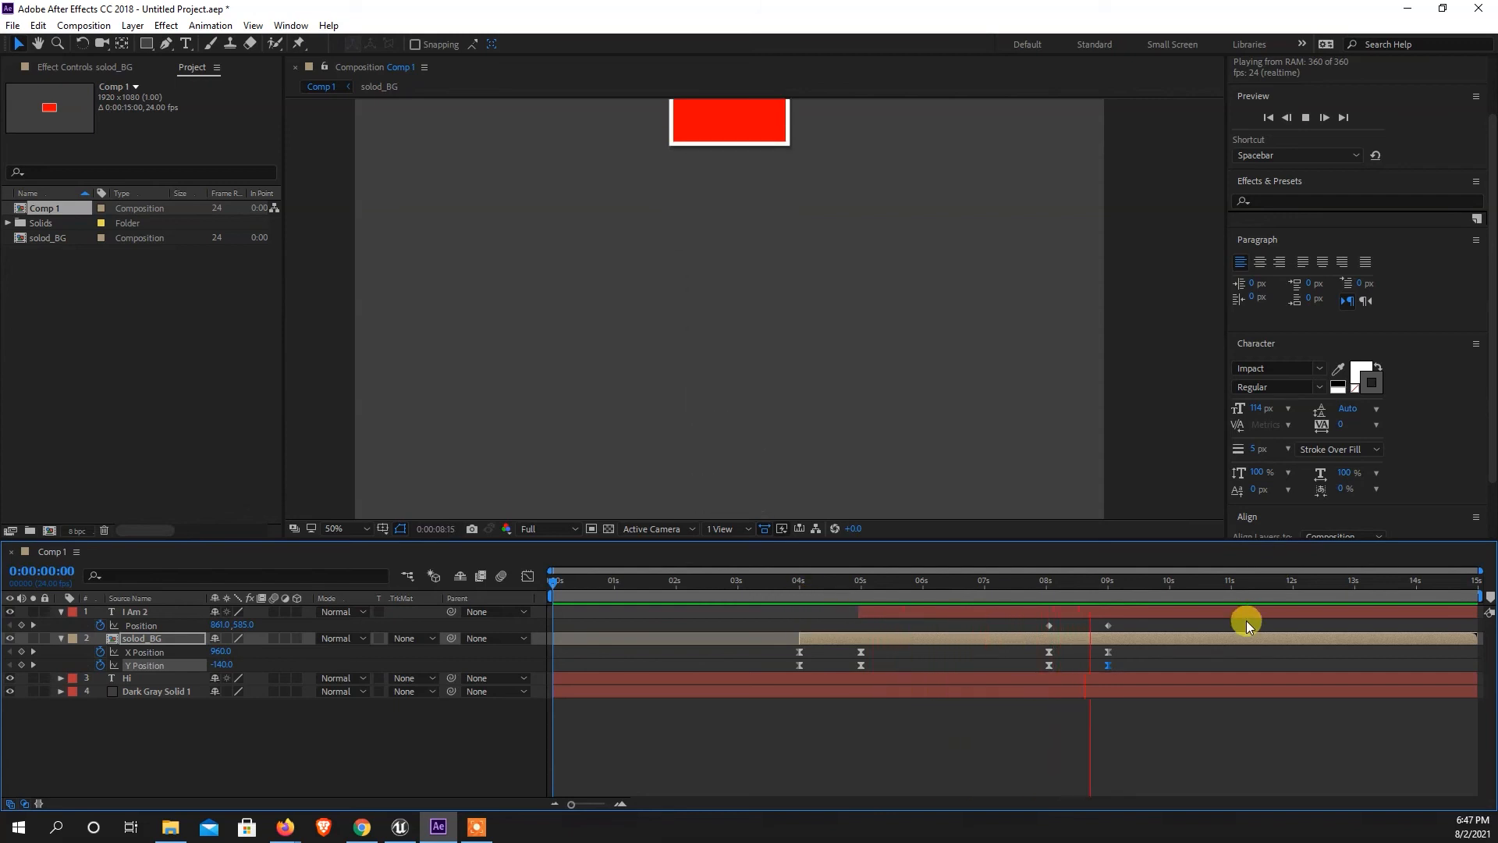
key("space")
Apply Easy Ease to the I Am 2 layer's two Position keyframes and separate its Position into X and Y dimensions.
left_click_drag(1133, 587, 1036, 629)
right_click(1112, 629)
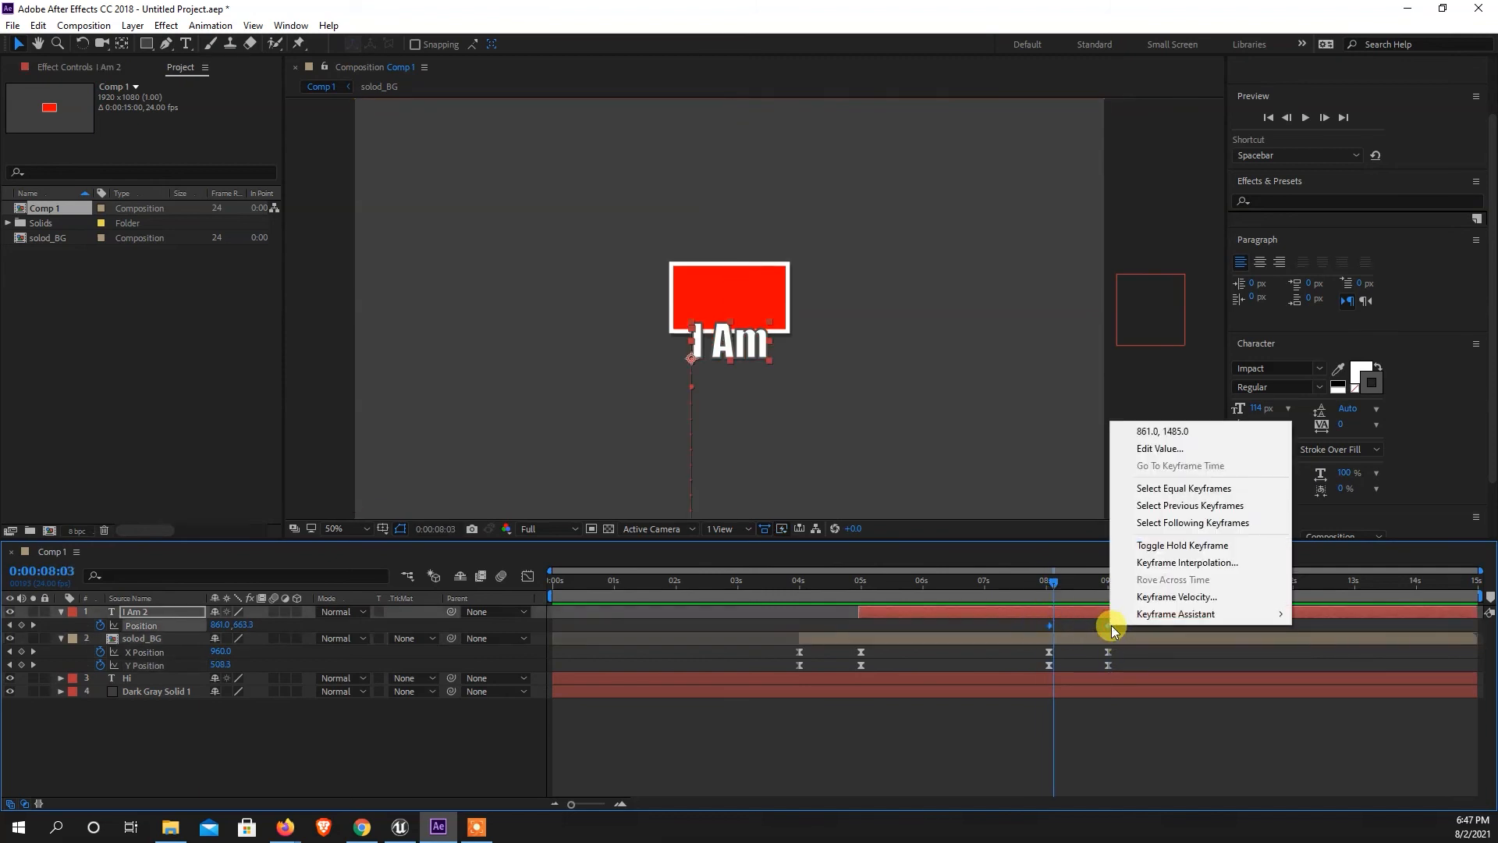
mouse_move(1175, 617)
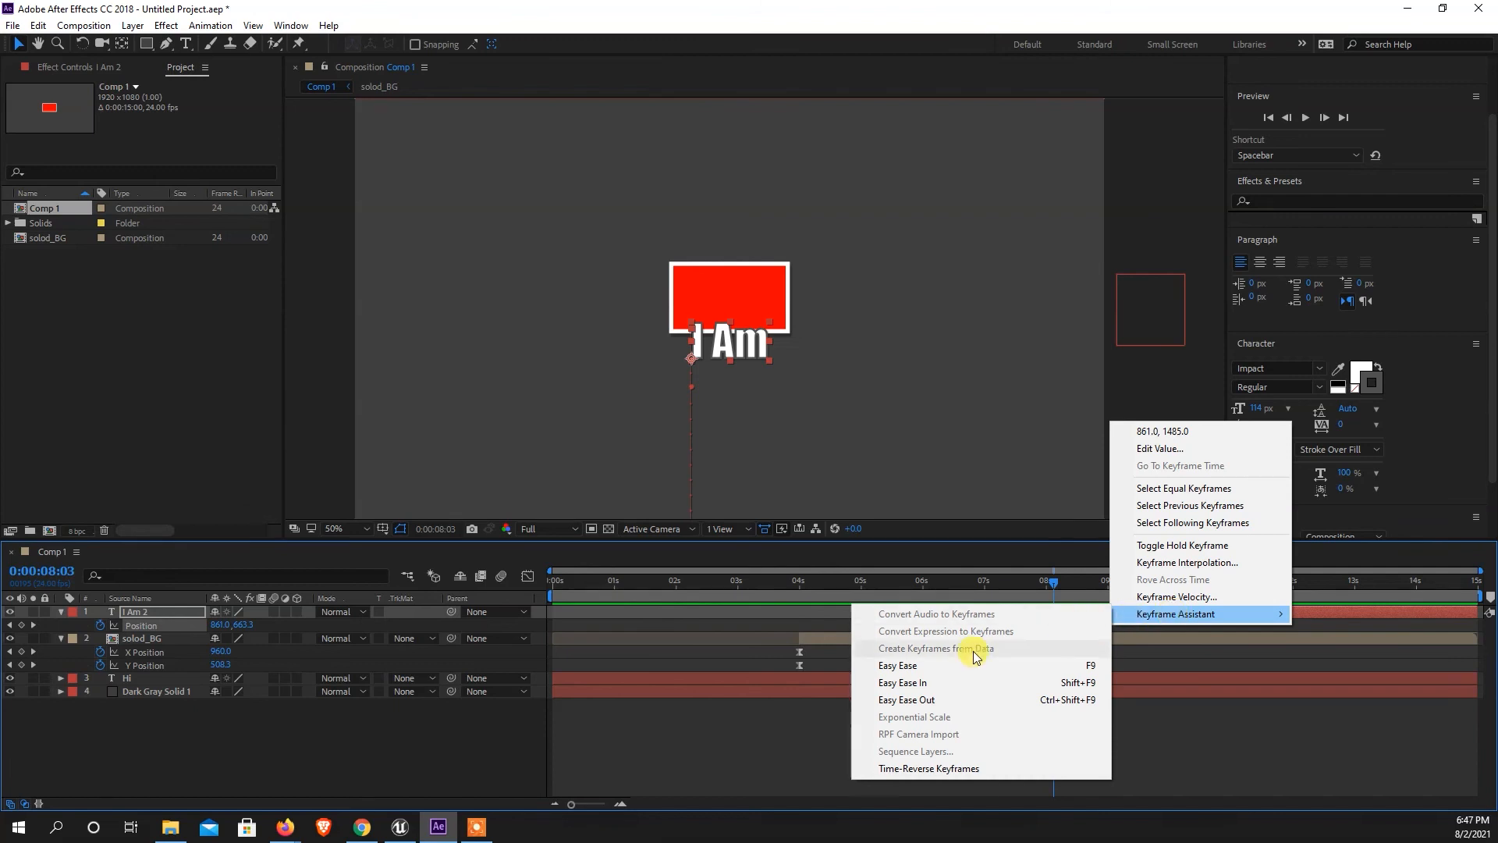
left_click(902, 666)
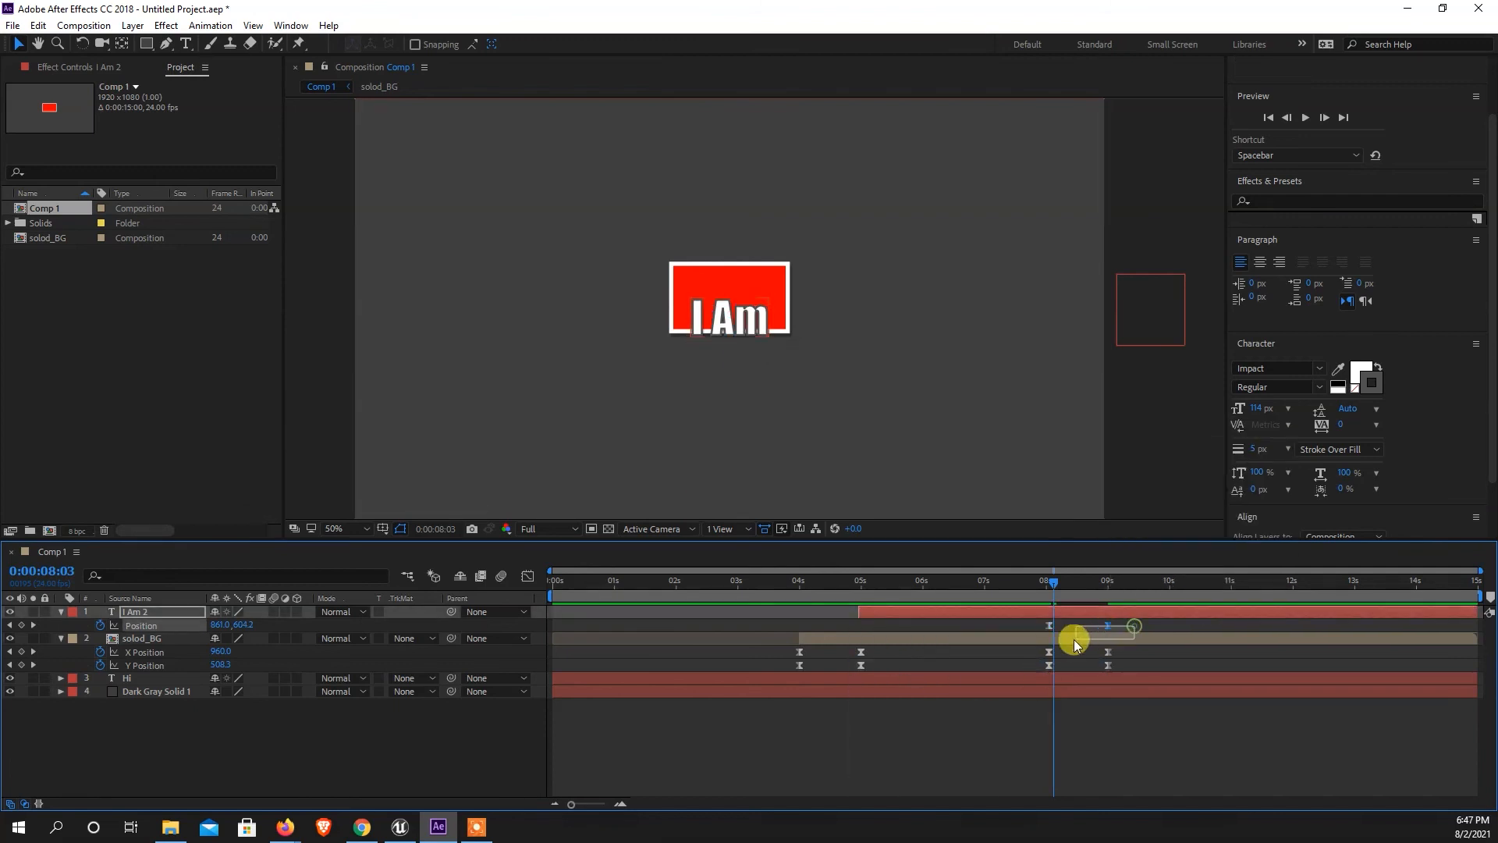
right_click(139, 627)
left_click(205, 662)
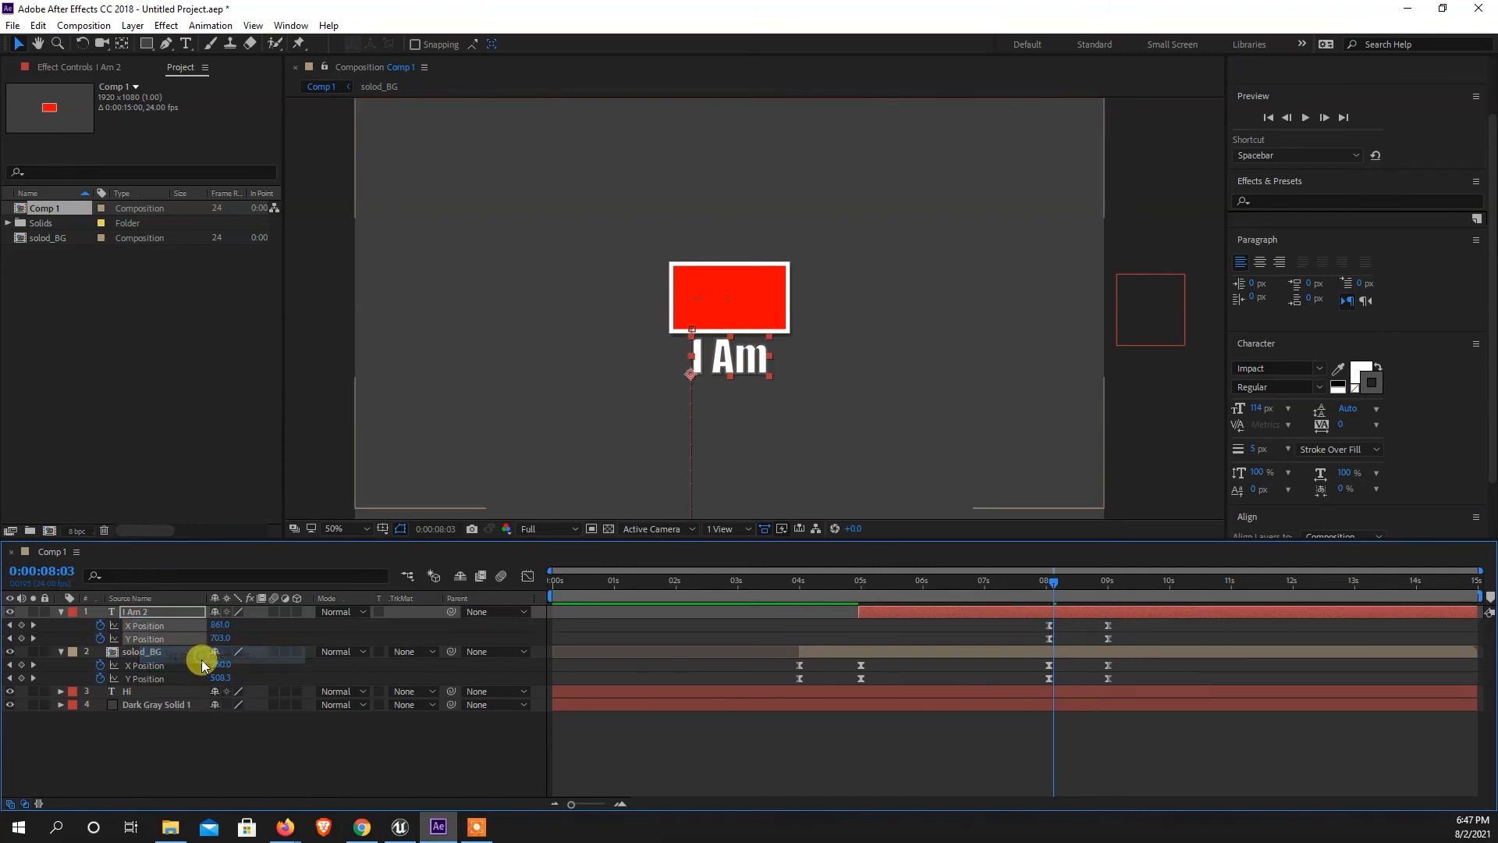
Reshape the I Am 2 layer's Y Position curve in the Graph Editor so the text exits fast and eases into the last keyframe.
left_click(528, 576)
left_click(284, 762)
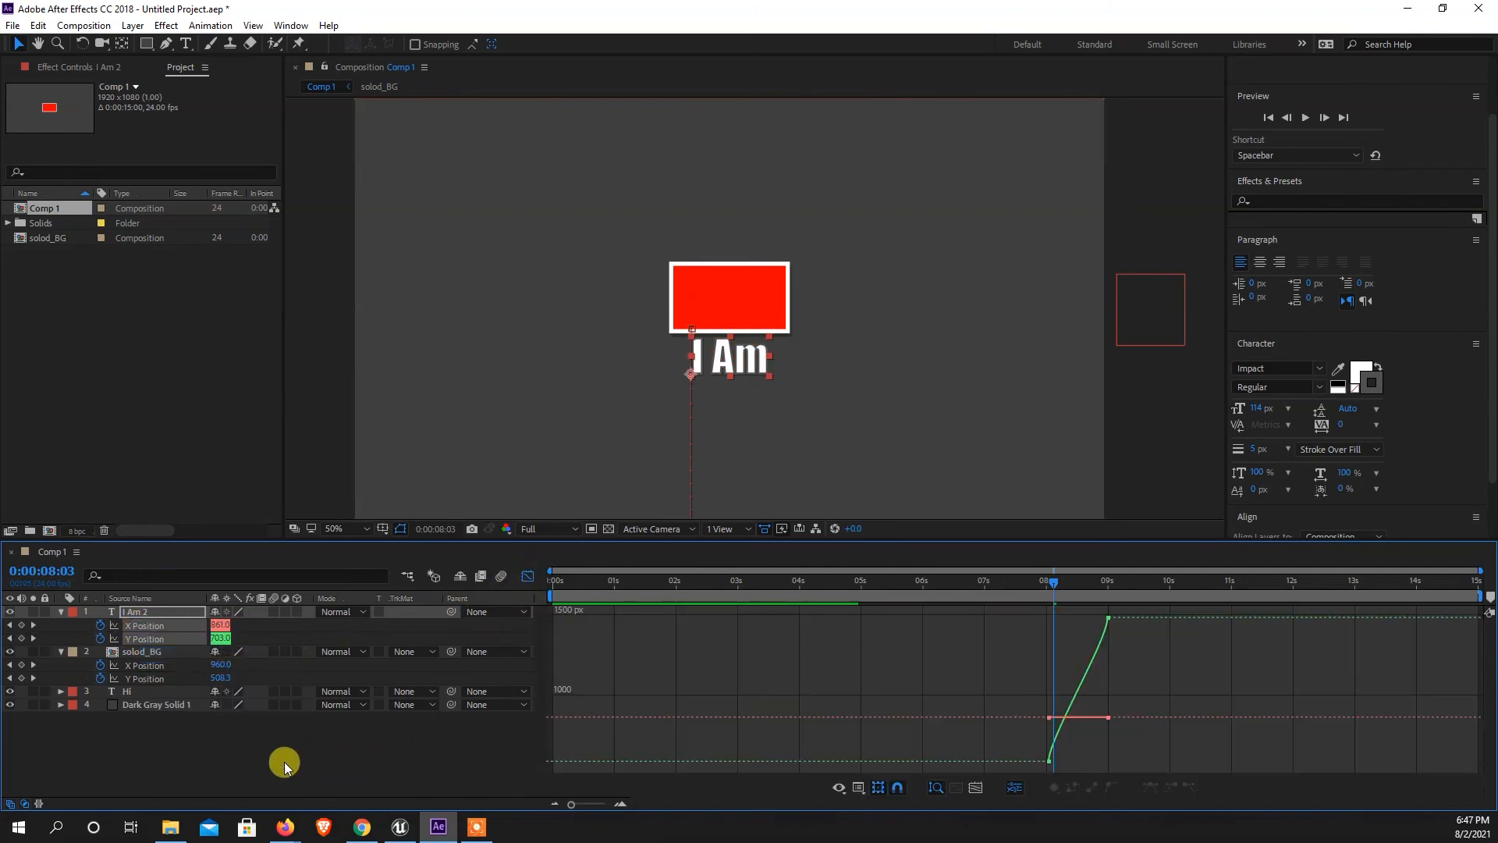
left_click(147, 639)
left_click(1157, 675)
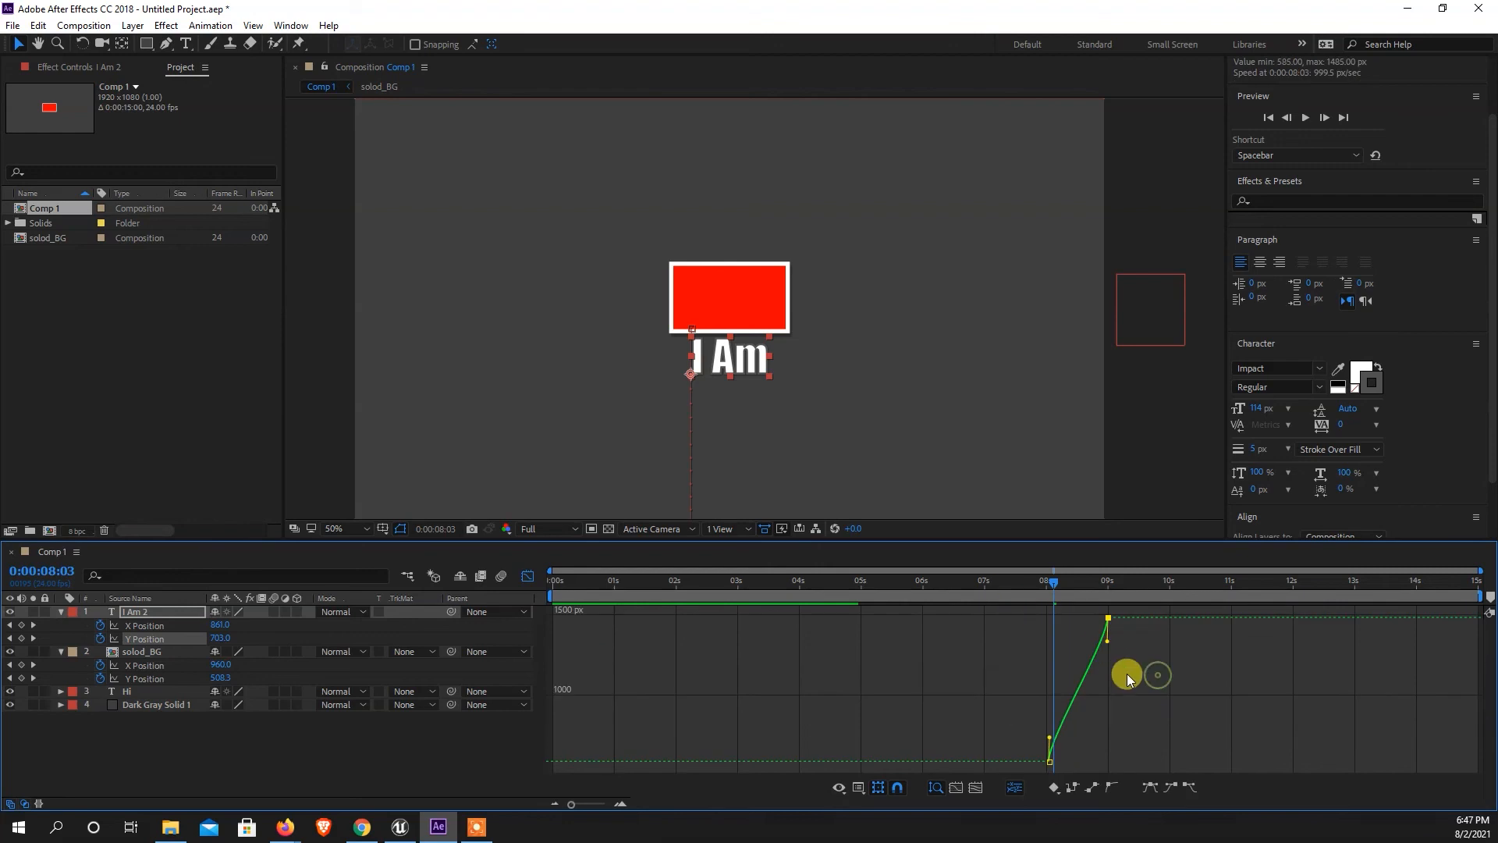
left_click_drag(1108, 645, 1009, 622)
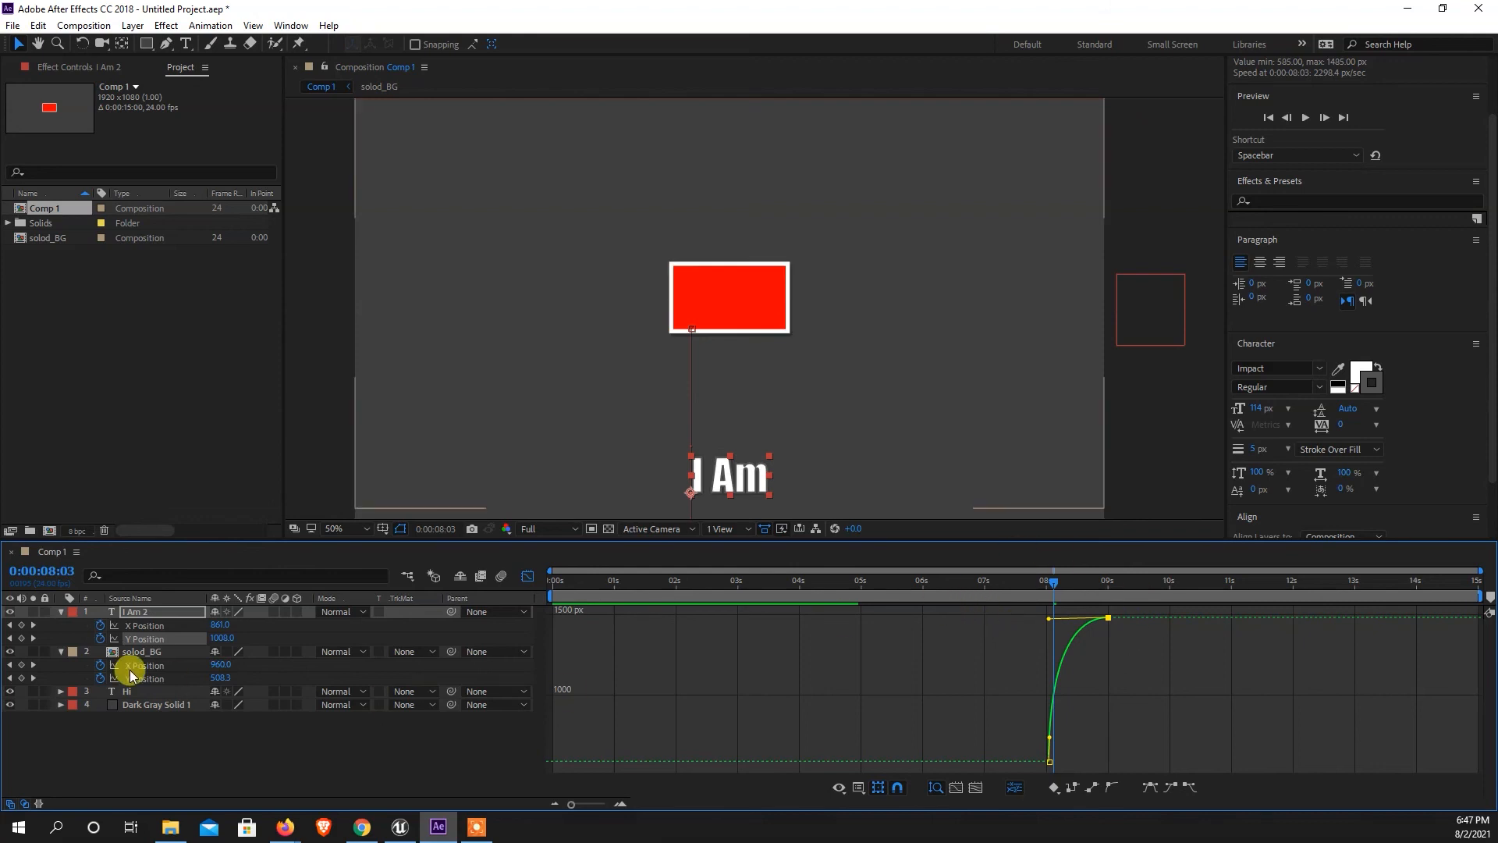
left_click(527, 576)
left_click(228, 732)
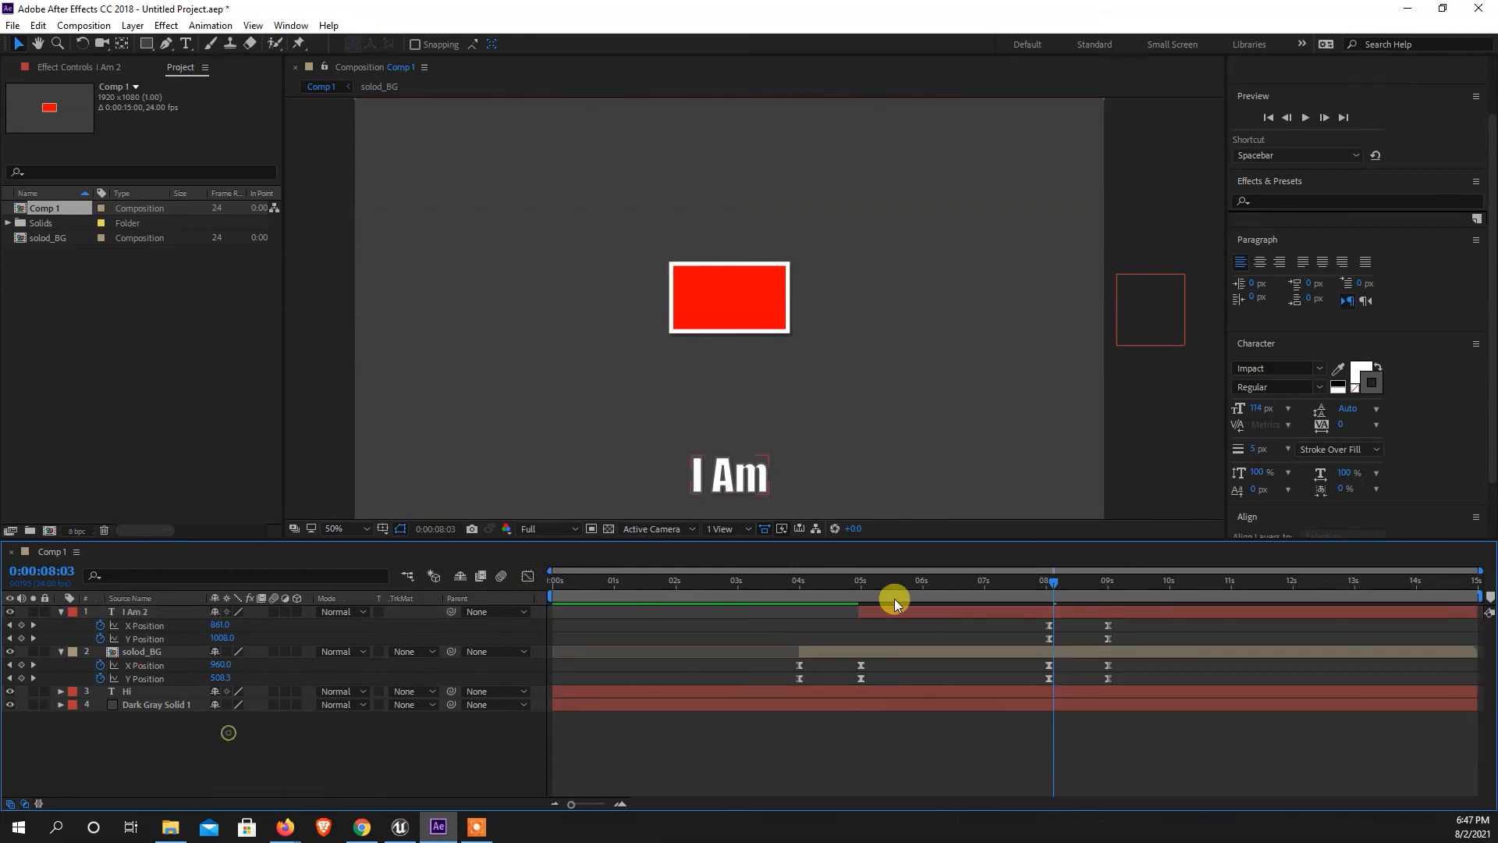
Preview the exit animation around 0:00:08:00 and compare the movement of the text and the rectangle.
left_click_drag(1060, 578, 1043, 587)
key("space")
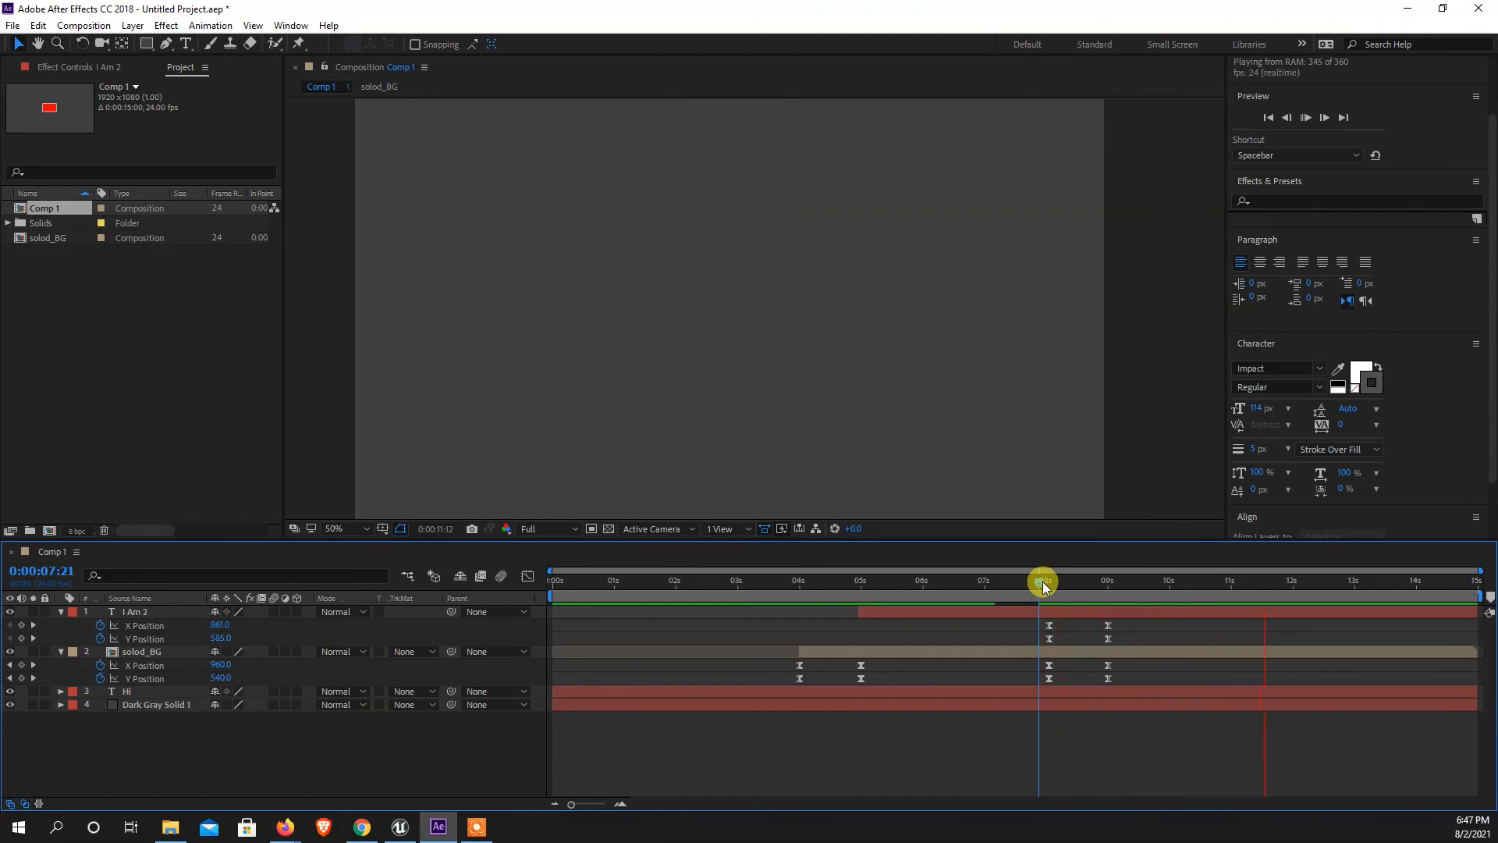
left_click_drag(1043, 585, 1000, 595)
key("space")
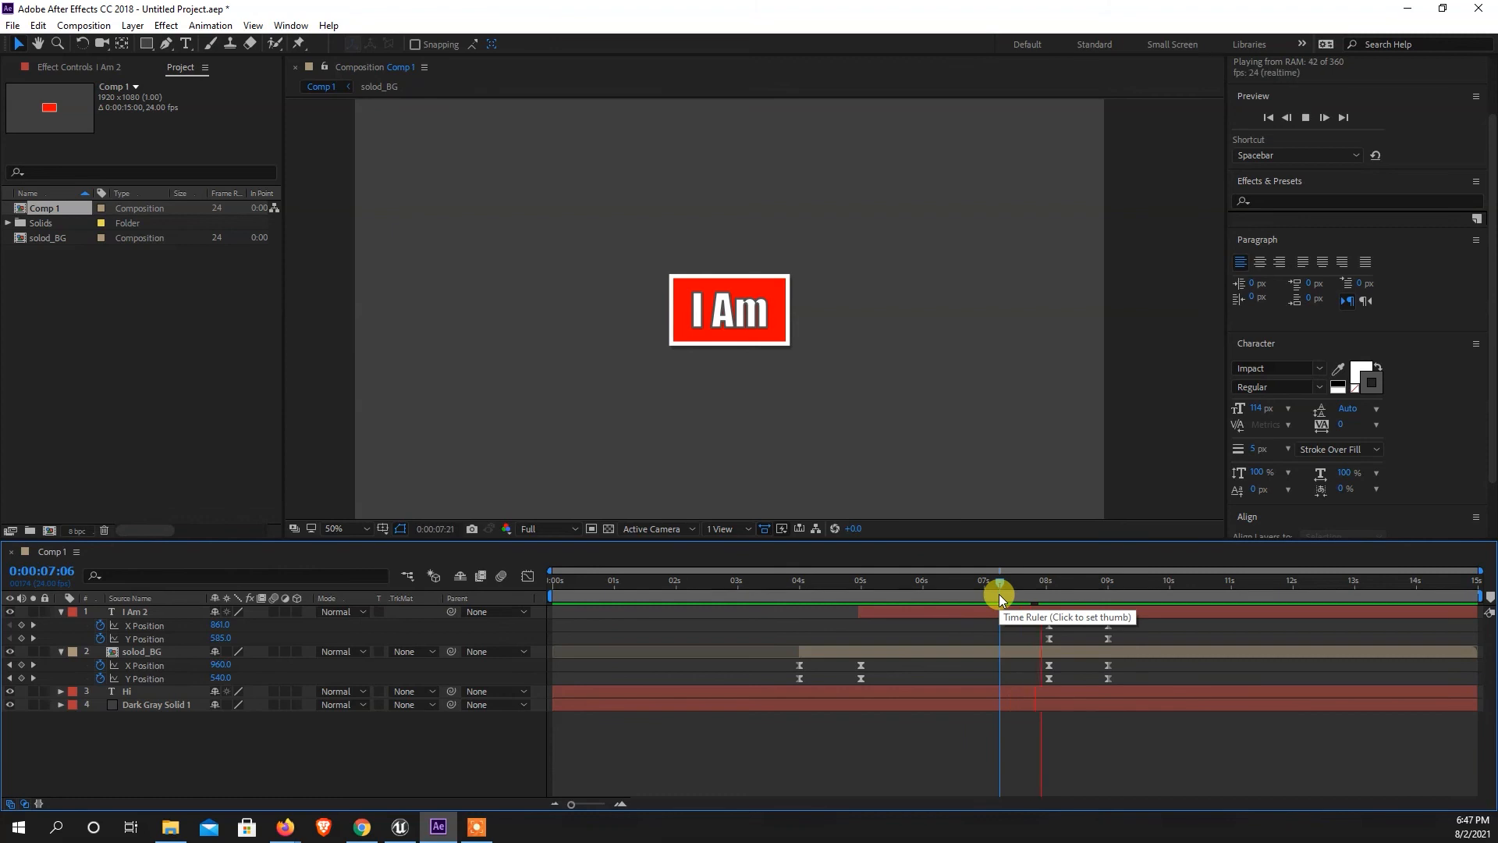
left_click(1046, 593)
left_click_drag(1038, 593, 1069, 590)
key("space")
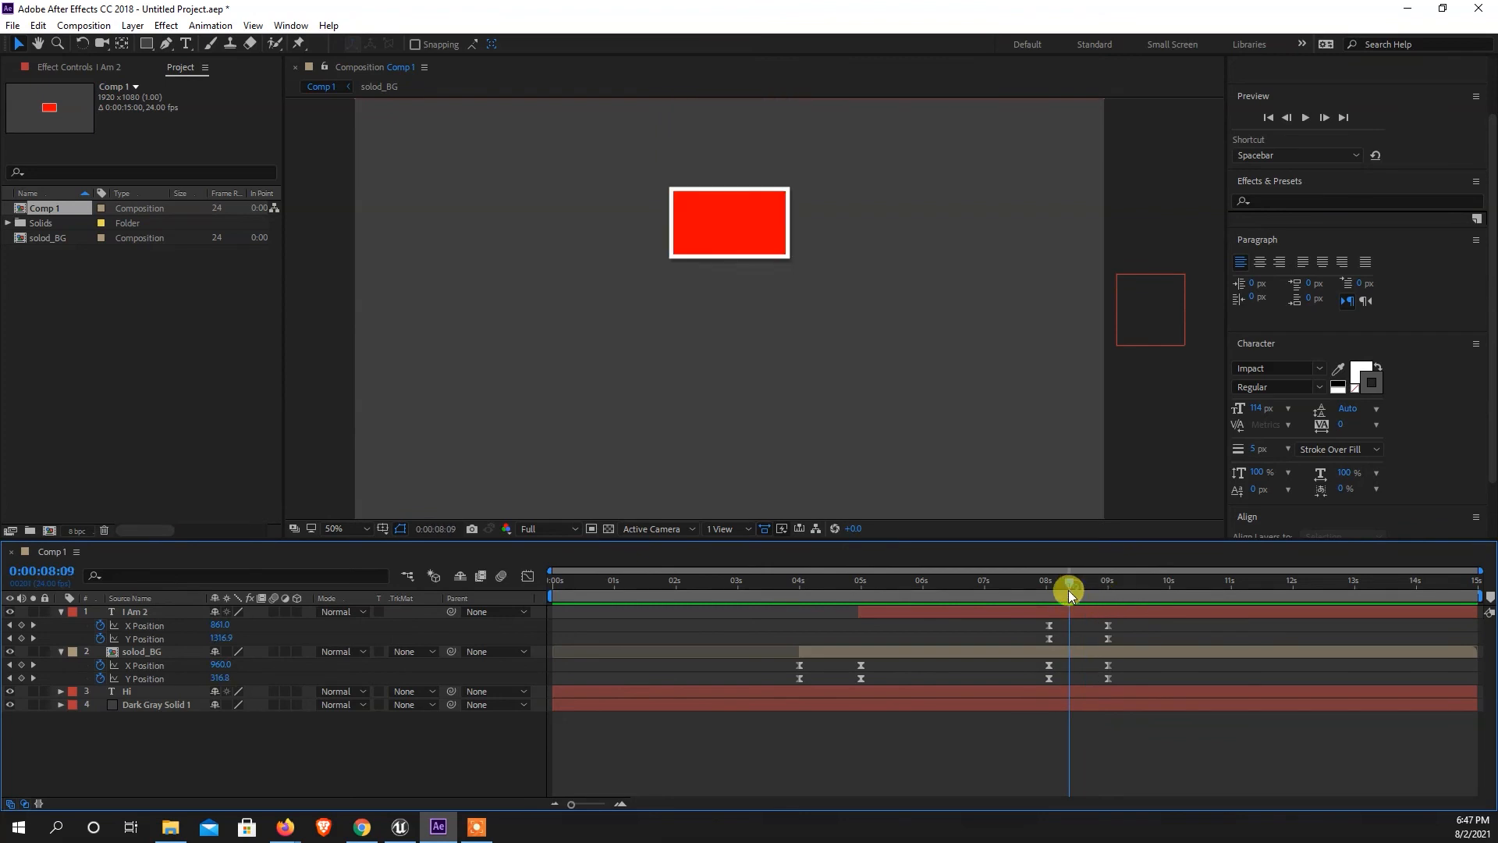
Reshape the solod_BG layer's Y Position curve between its last two keyframes so the rectangle starts slowly and exits fast.
left_click(150, 654)
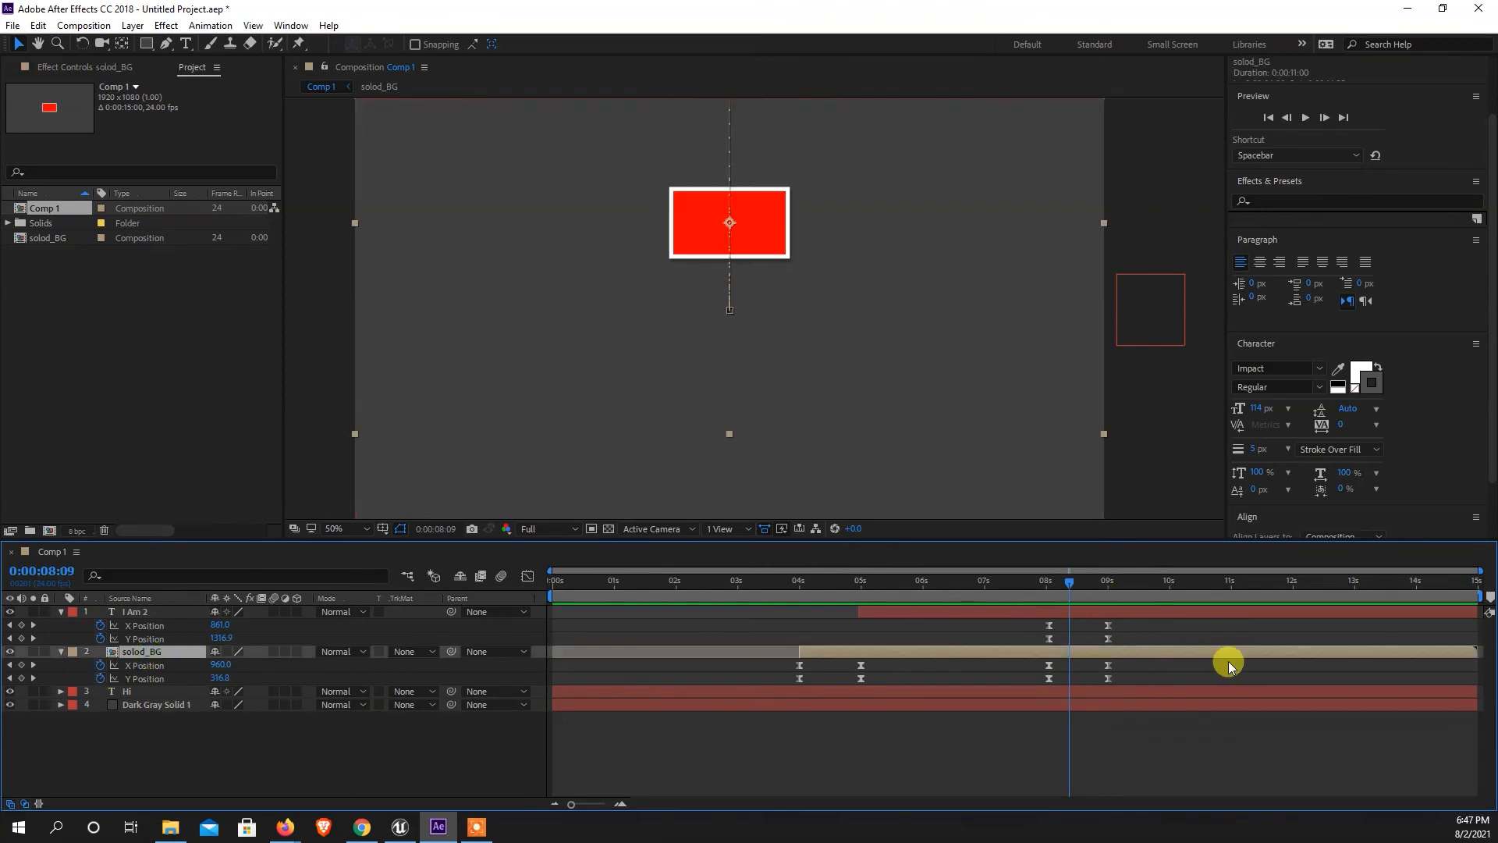
left_click_drag(1143, 658, 990, 676)
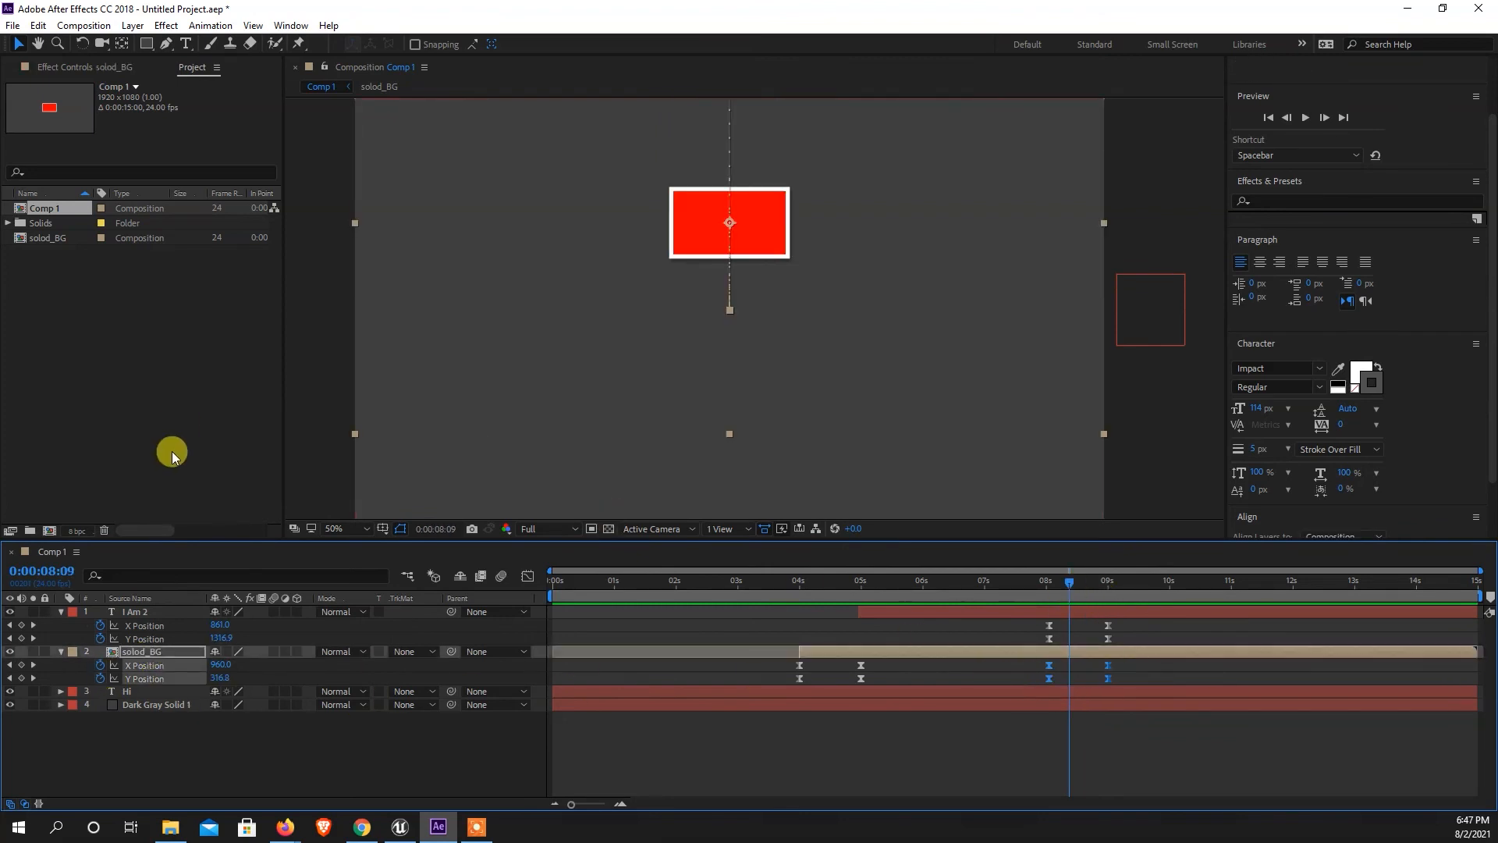
left_click(527, 575)
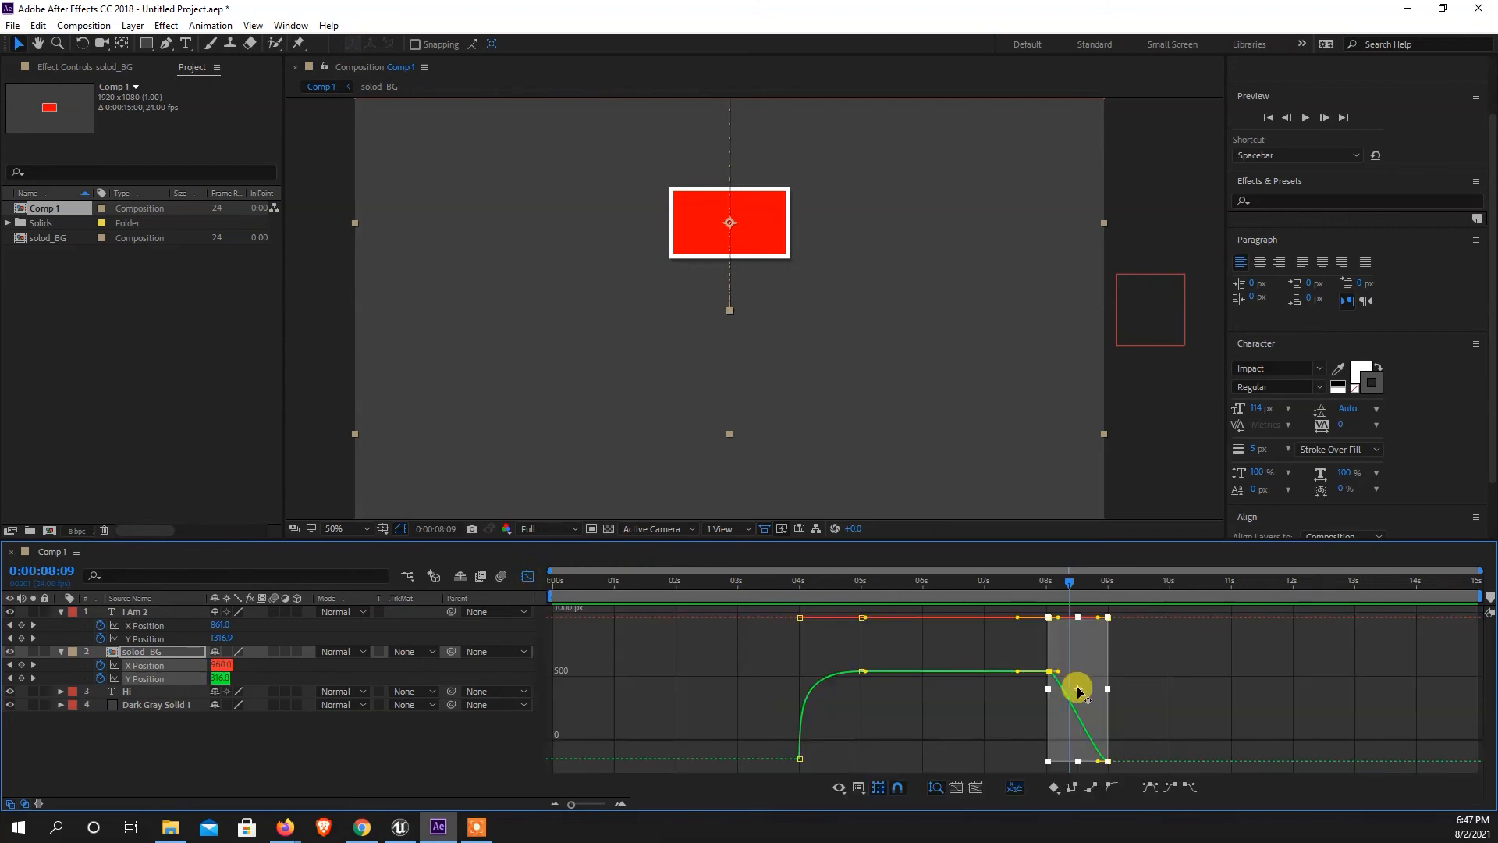
left_click(268, 761)
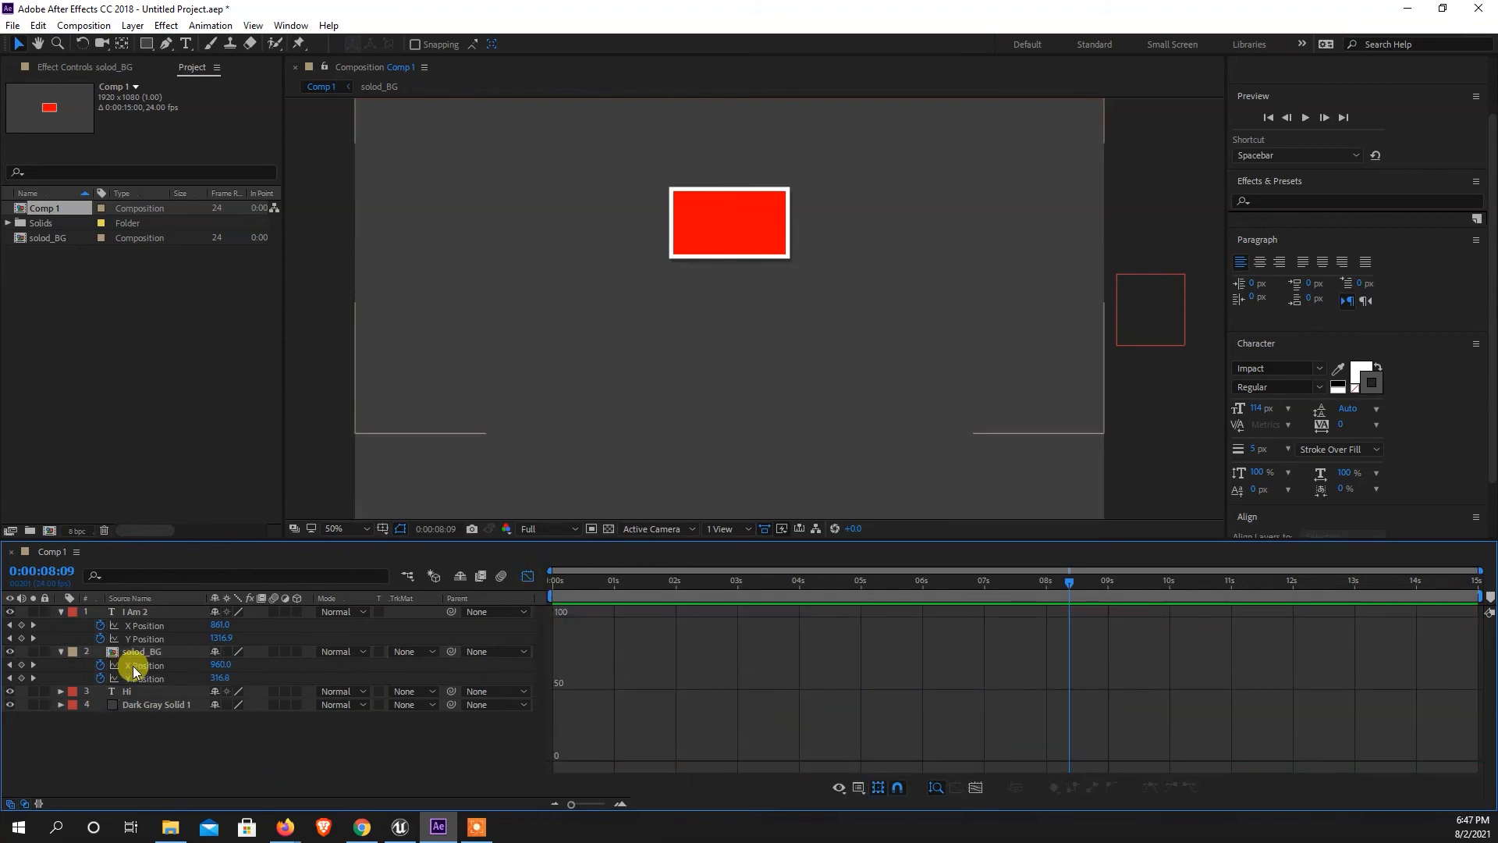
left_click(133, 666)
left_click(136, 678)
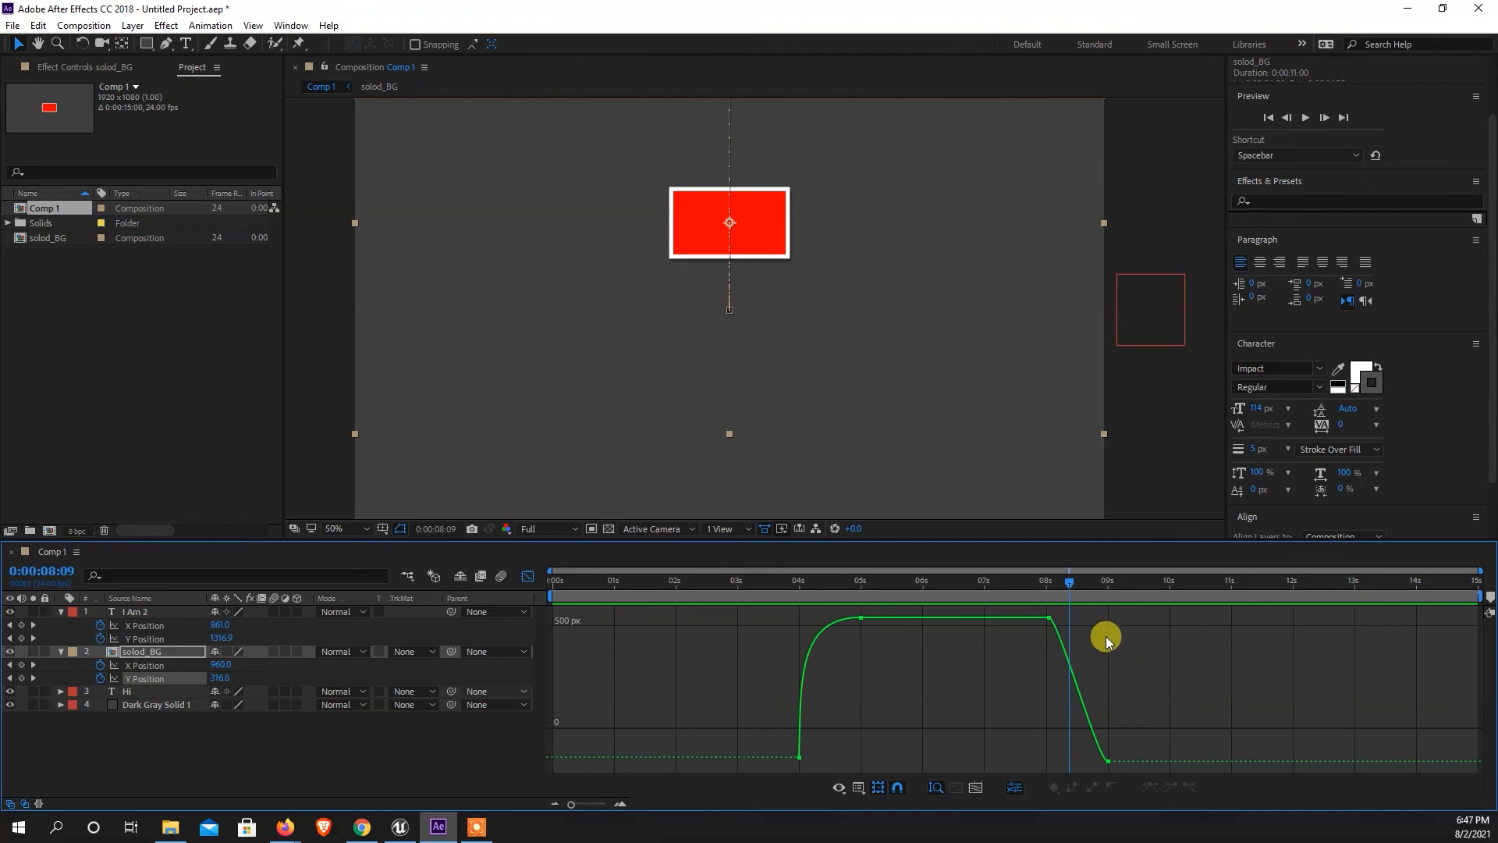
left_click(1049, 618)
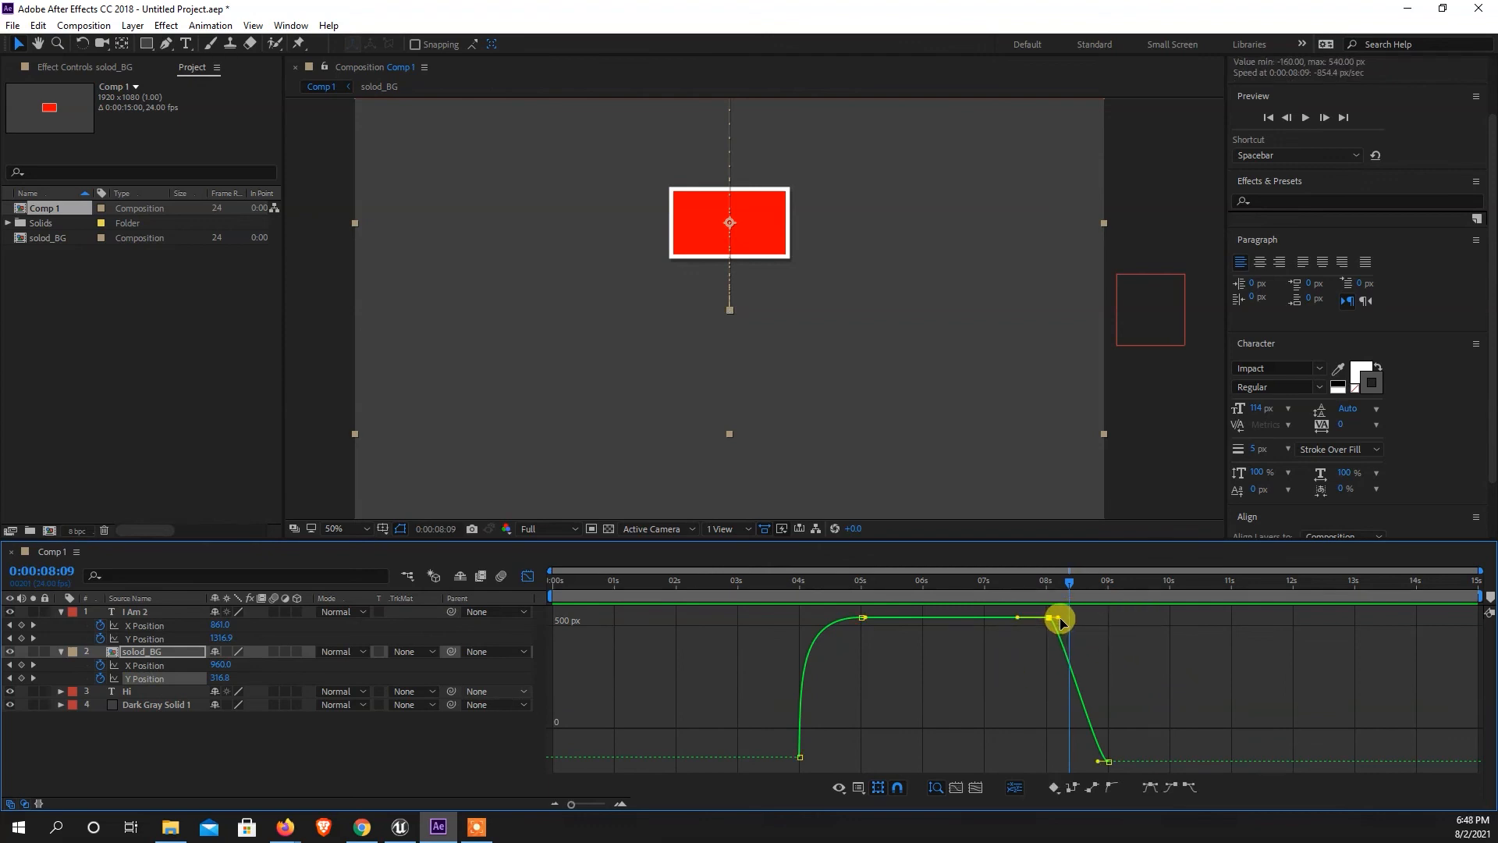
left_click_drag(1101, 761, 1154, 621)
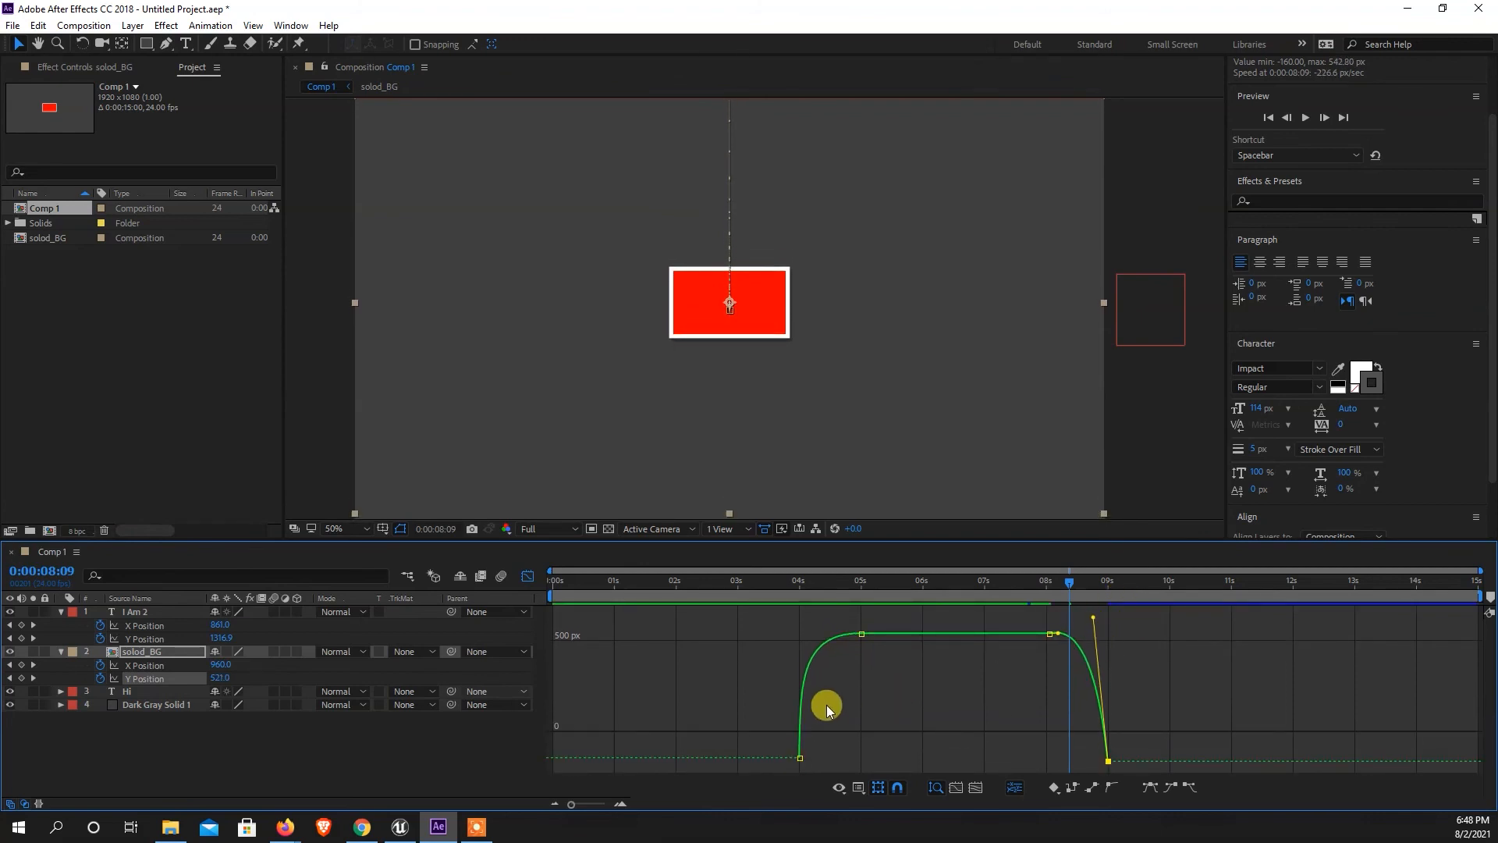
left_click_drag(1061, 636, 1113, 617)
left_click(237, 756)
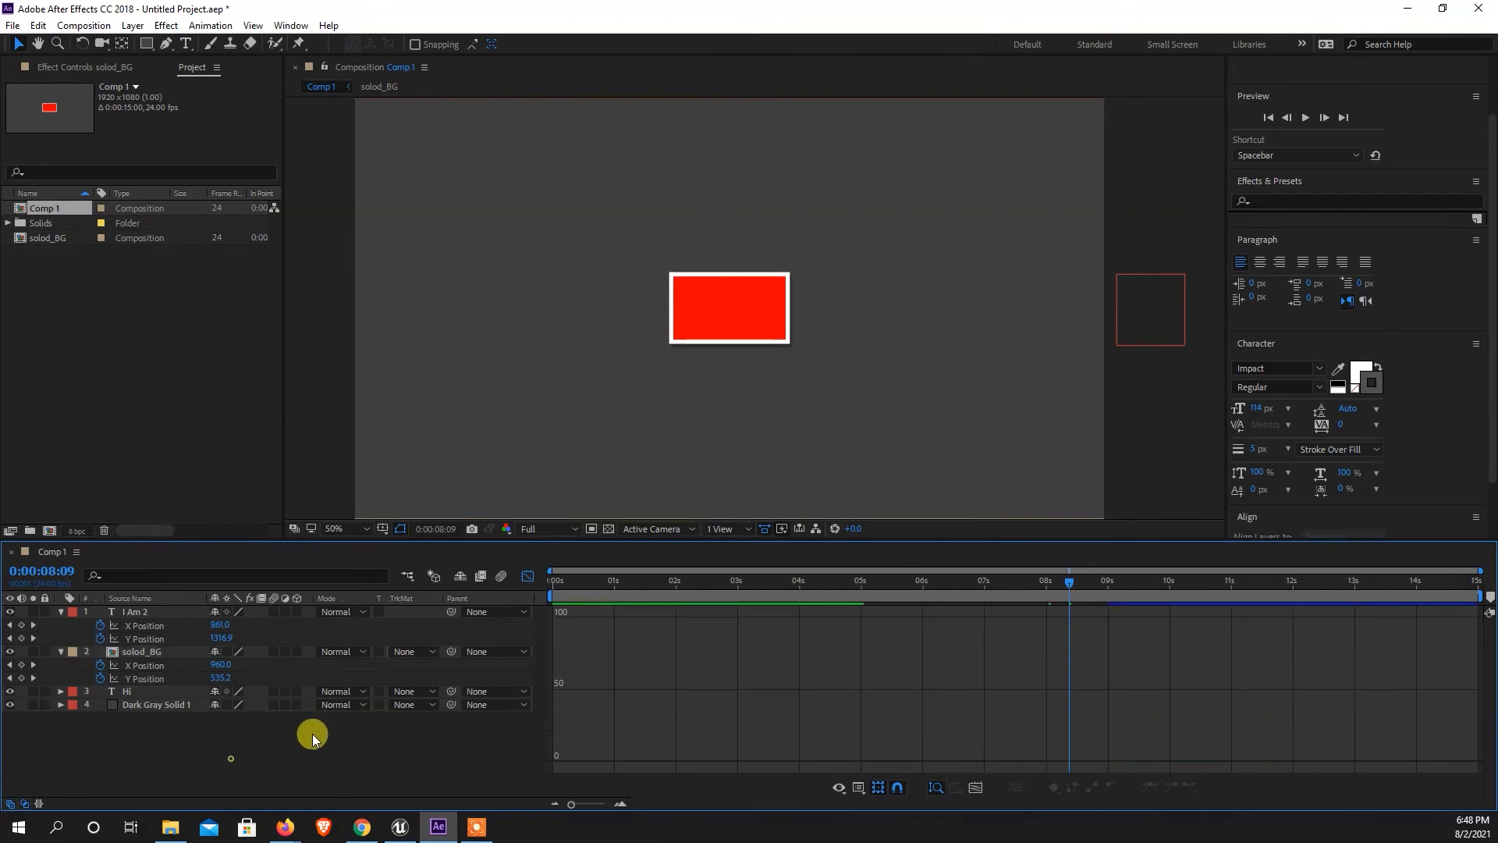
Preview the animation from 0:00:04:00 and replay the exit around 0:00:08:00 to check the rectangle's movement.
left_click(536, 576)
left_click_drag(1062, 593, 799, 582)
key("space")
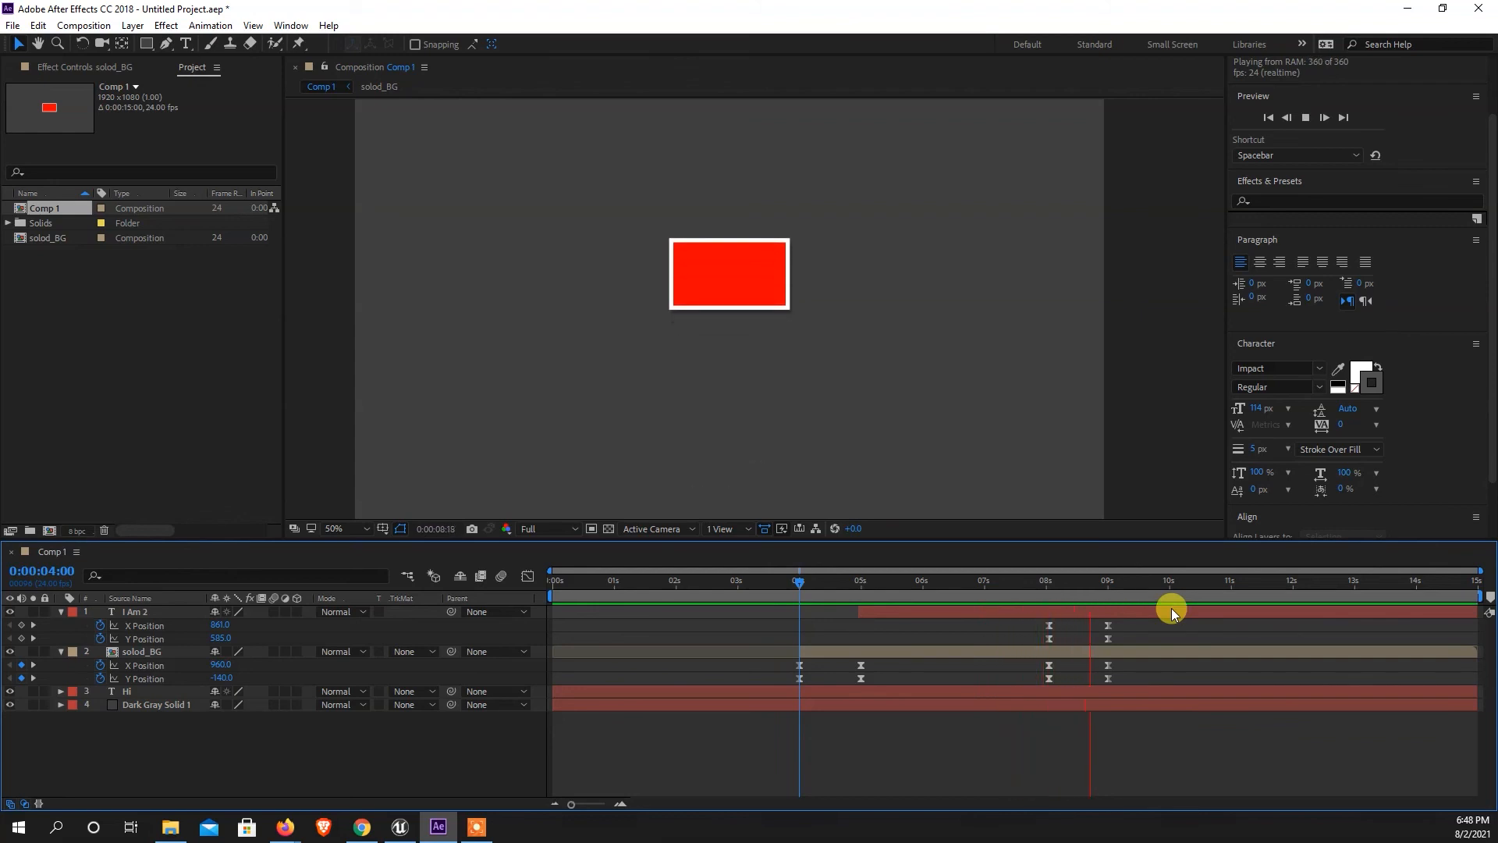
left_click(1001, 583)
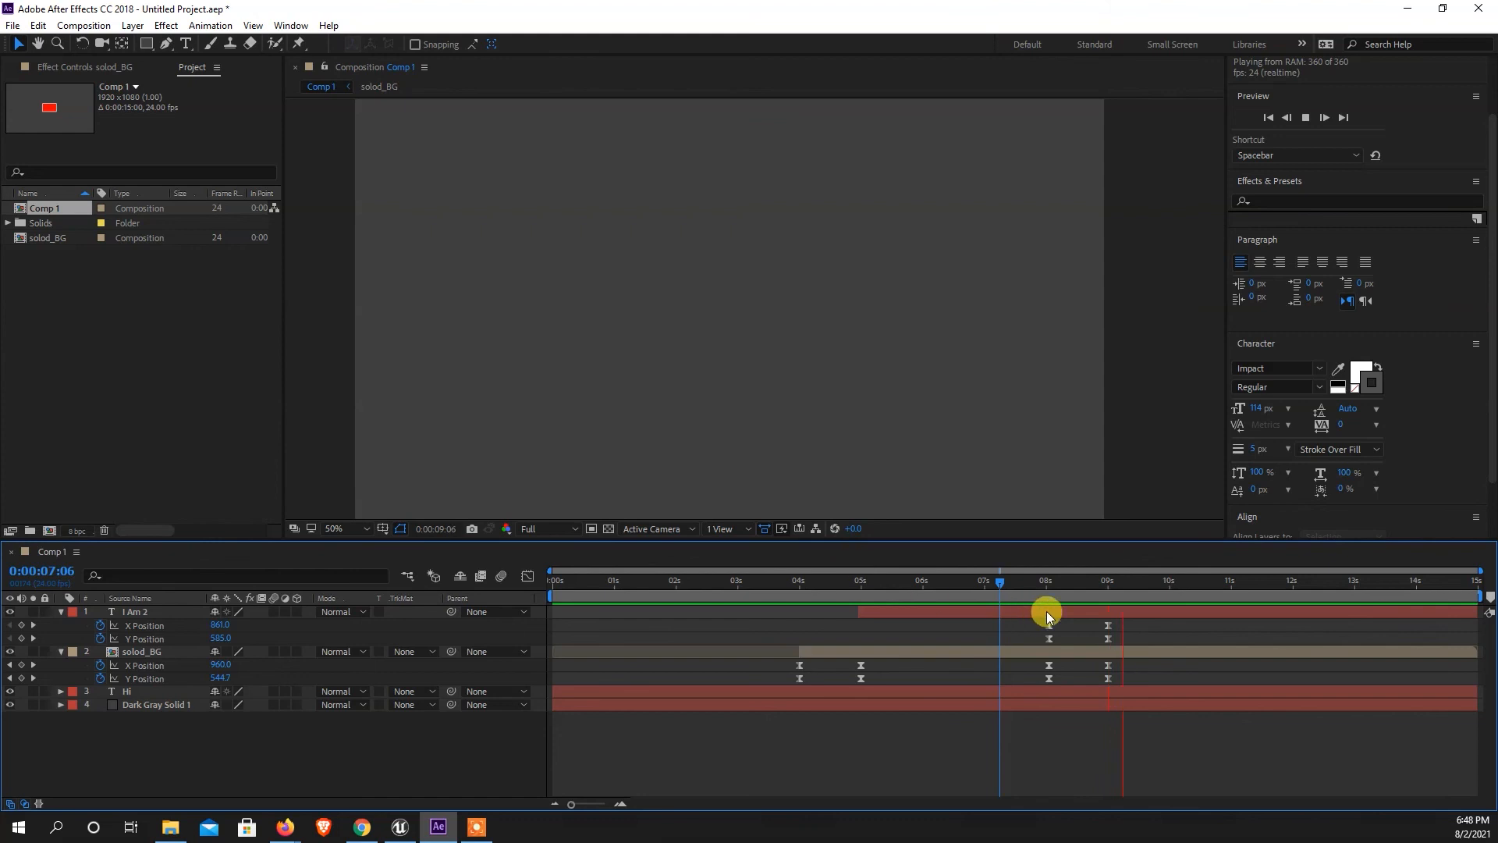
left_click_drag(1066, 583, 1038, 596)
key("space")
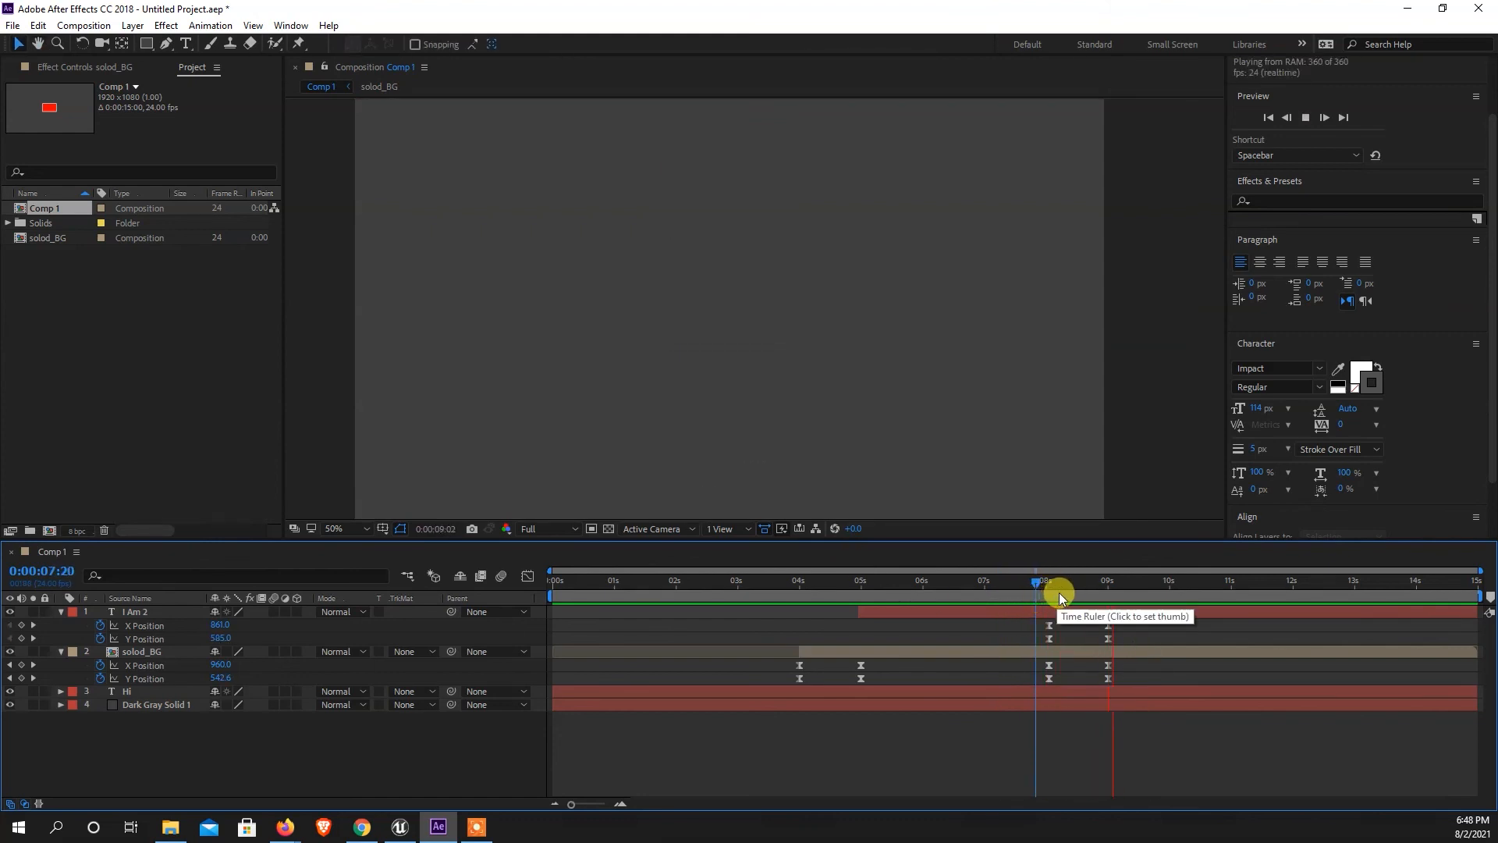
Flatten the handles of solod_BG's Y Position keyframe near 0:00:08:00 in the Graph Editor so the curve stays level before the exit.
left_click_drag(1132, 670, 1036, 679)
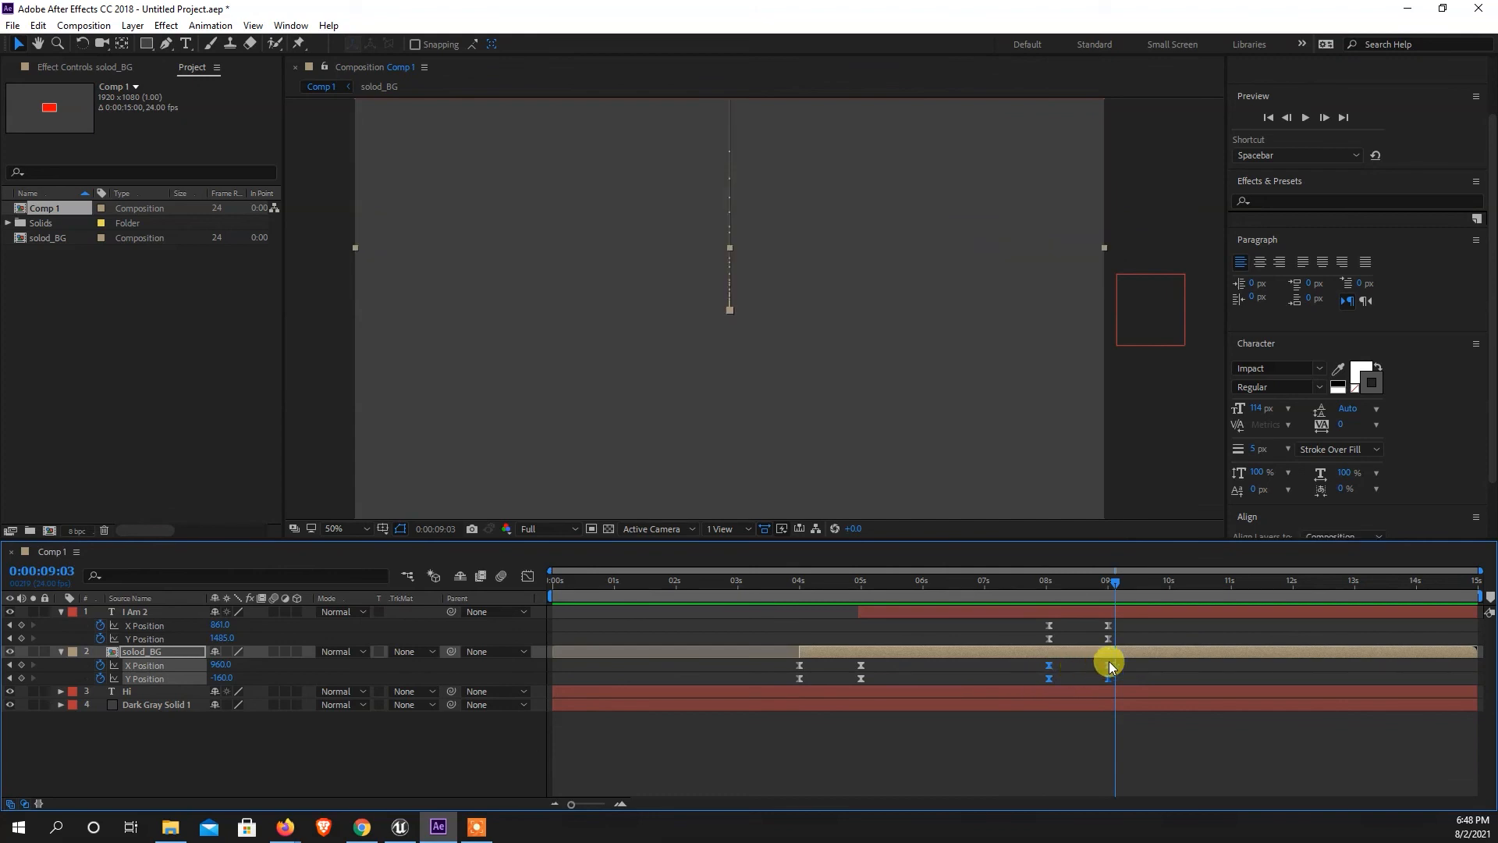
left_click(529, 577)
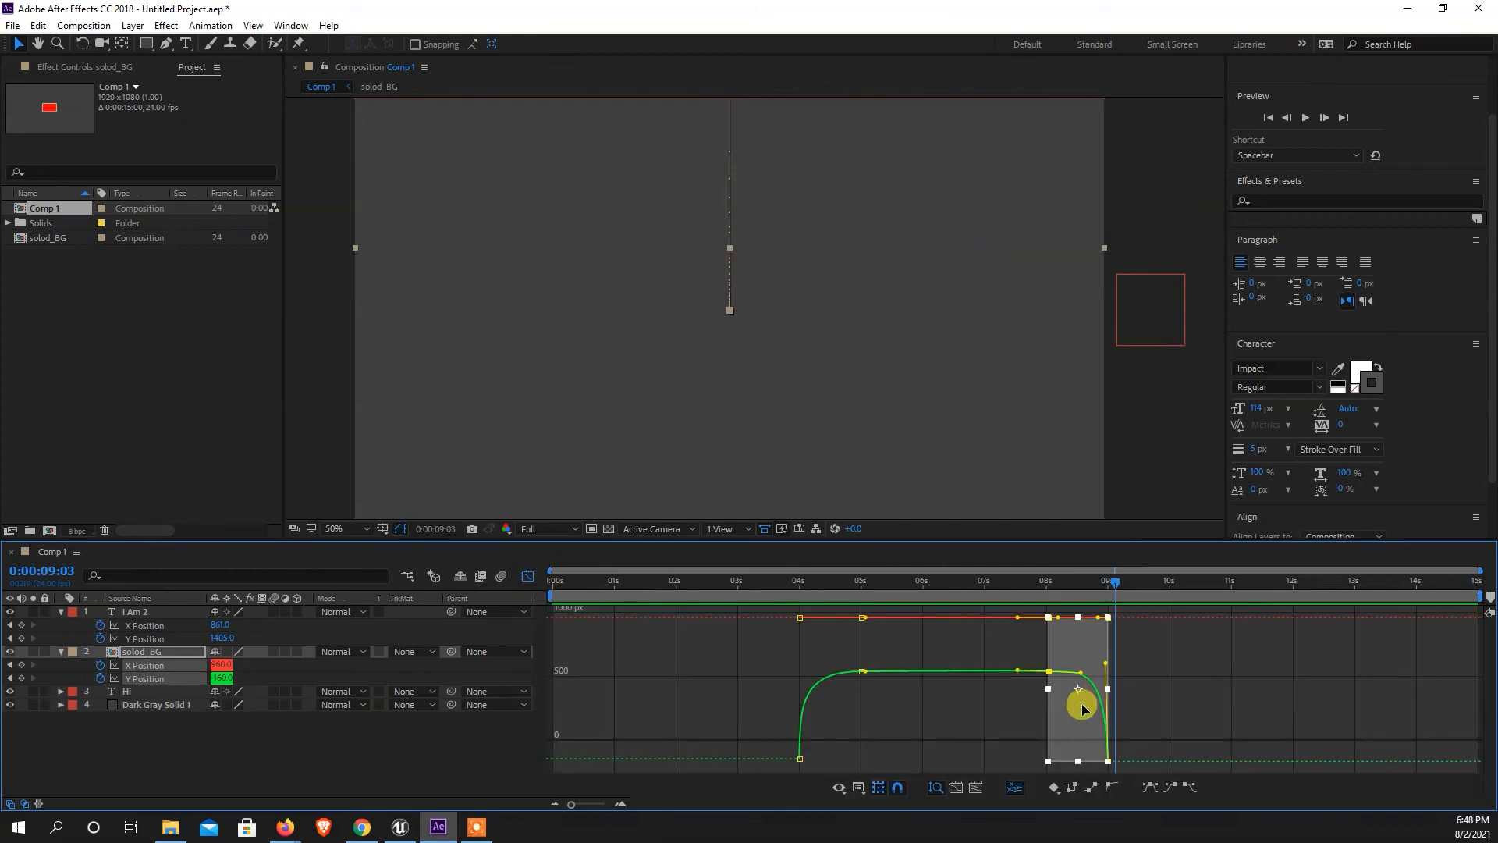
left_click(934, 718)
left_click_drag(1000, 650, 1063, 684)
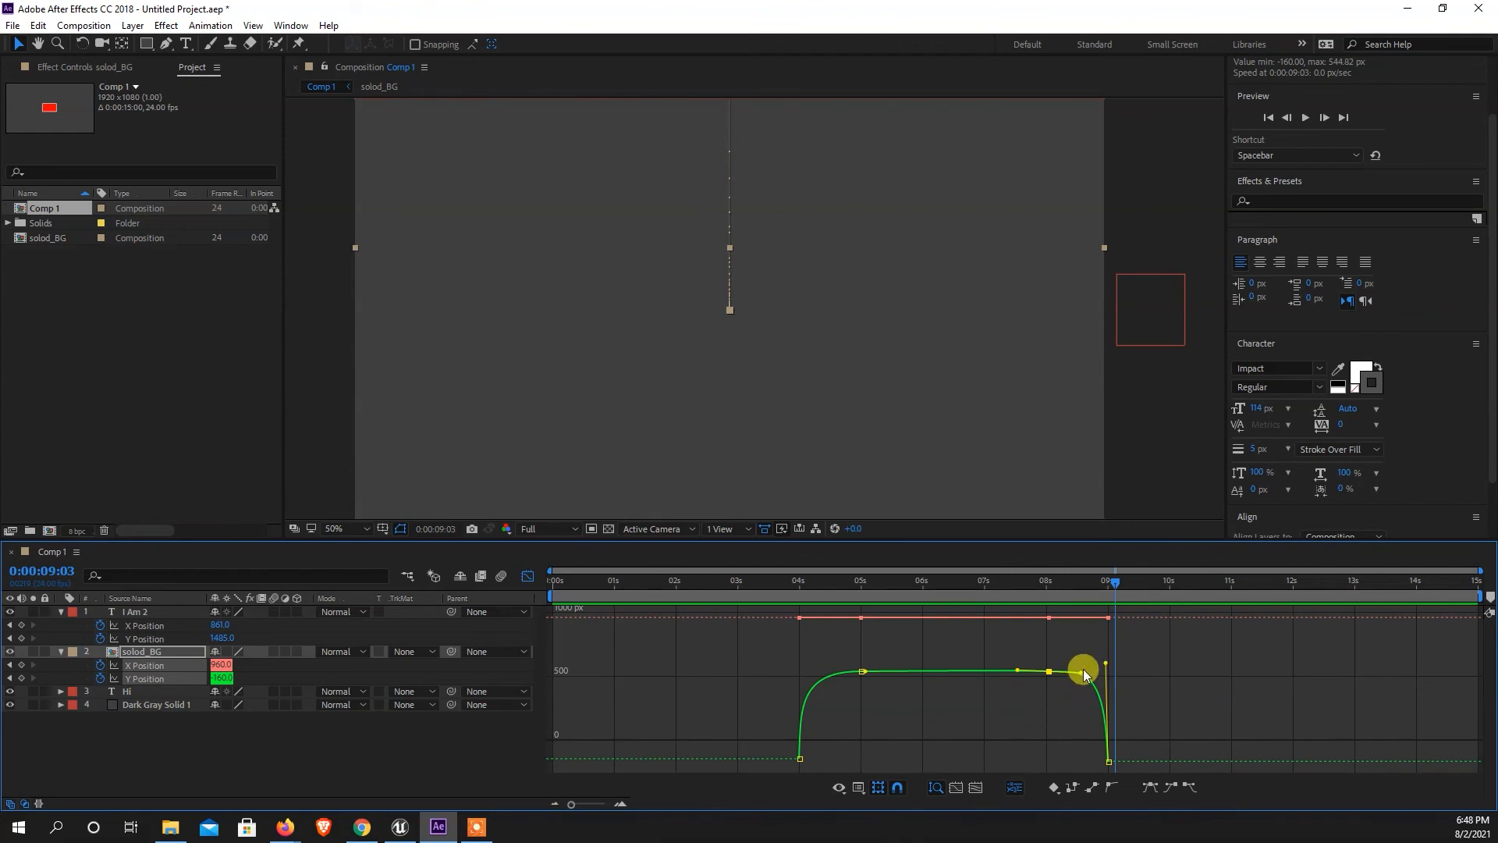
left_click_drag(1019, 676, 1015, 677)
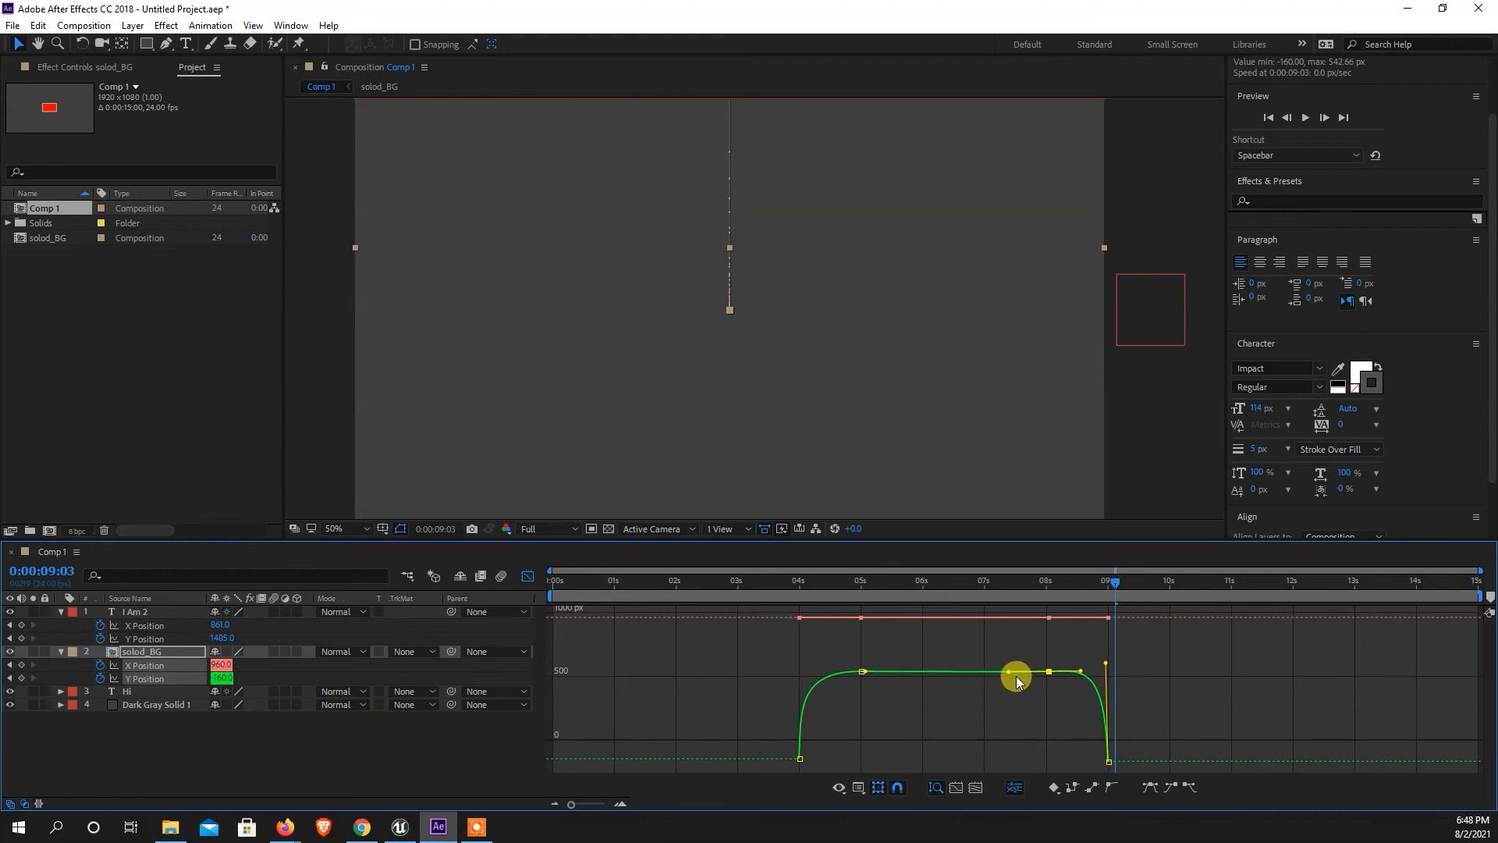
left_click(264, 730)
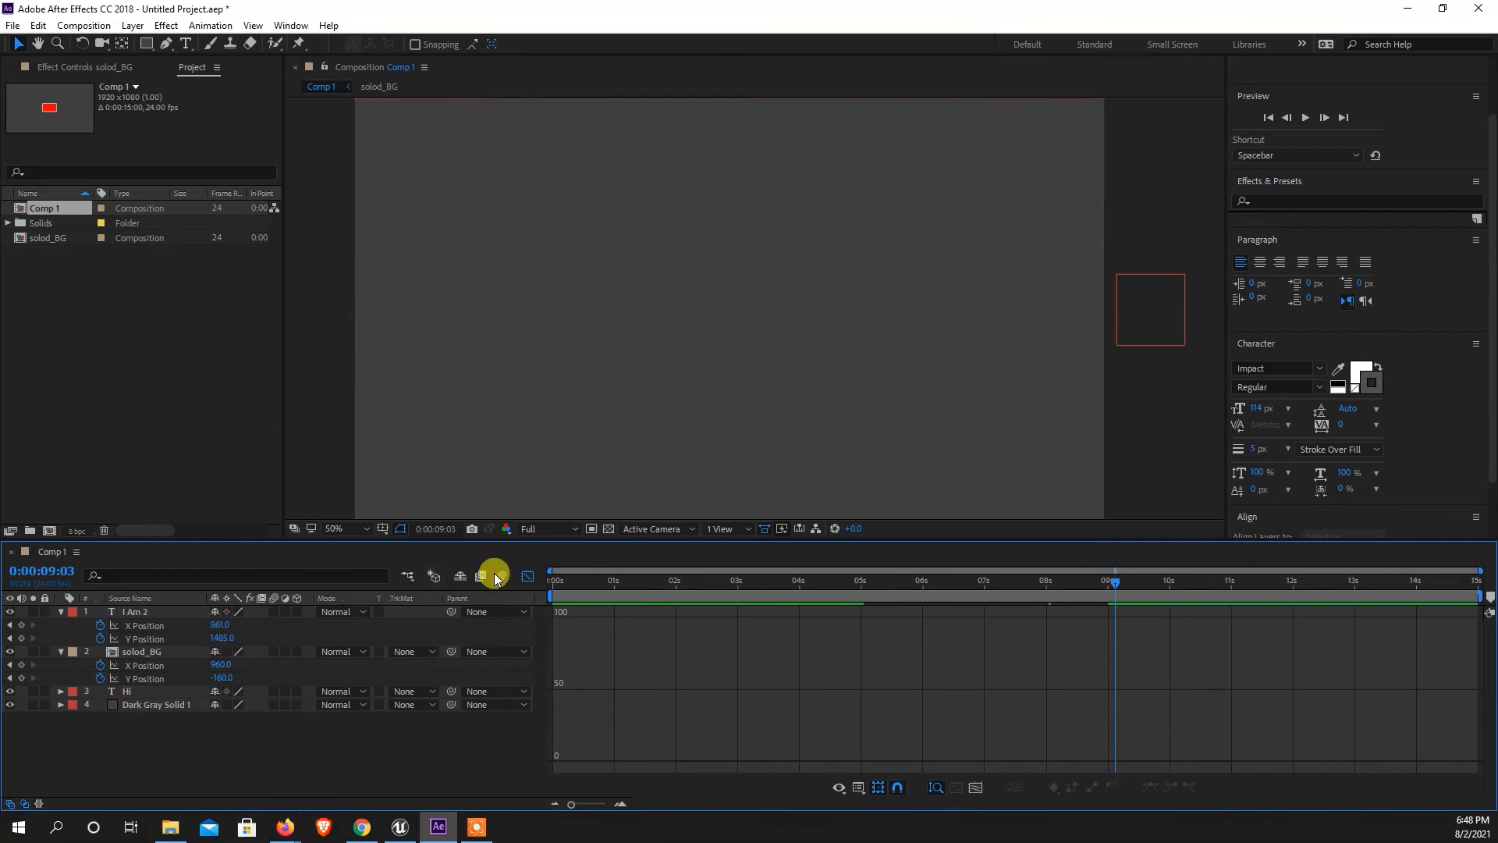
left_click(528, 578)
Preview the animation from 0:00:03:17 to check the rectangle's hold and exit with the corrected curve.
left_click_drag(976, 587, 787, 591)
key("space")
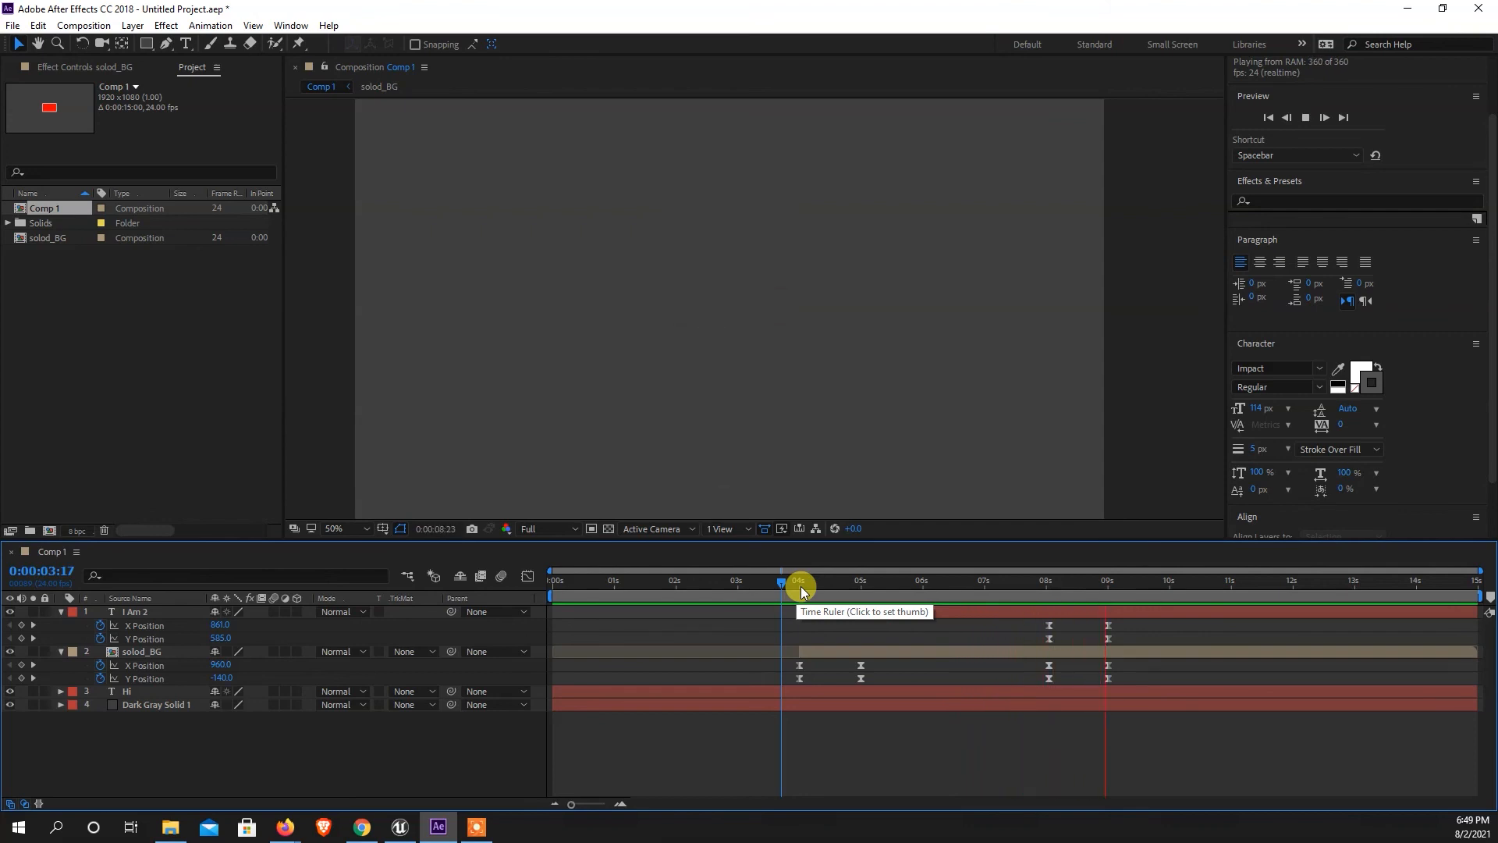
left_click_drag(1103, 594, 1056, 601)
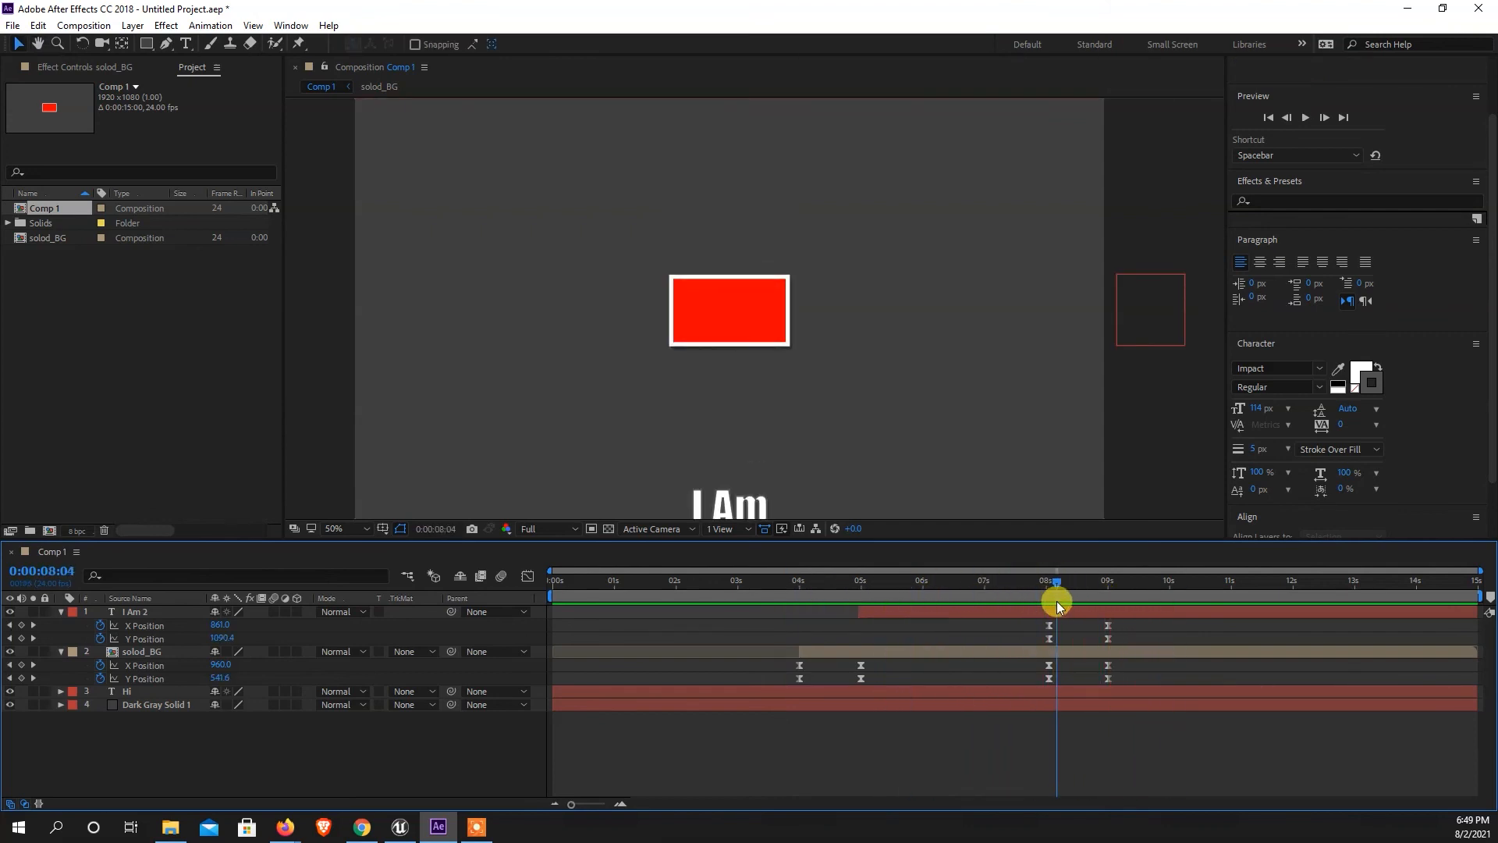
Collapse the I Am 2 and solod_BG layers and add a text layer reading "The quick brown fox jumps over the lazy dog.".
left_click(60, 613)
left_click(60, 625)
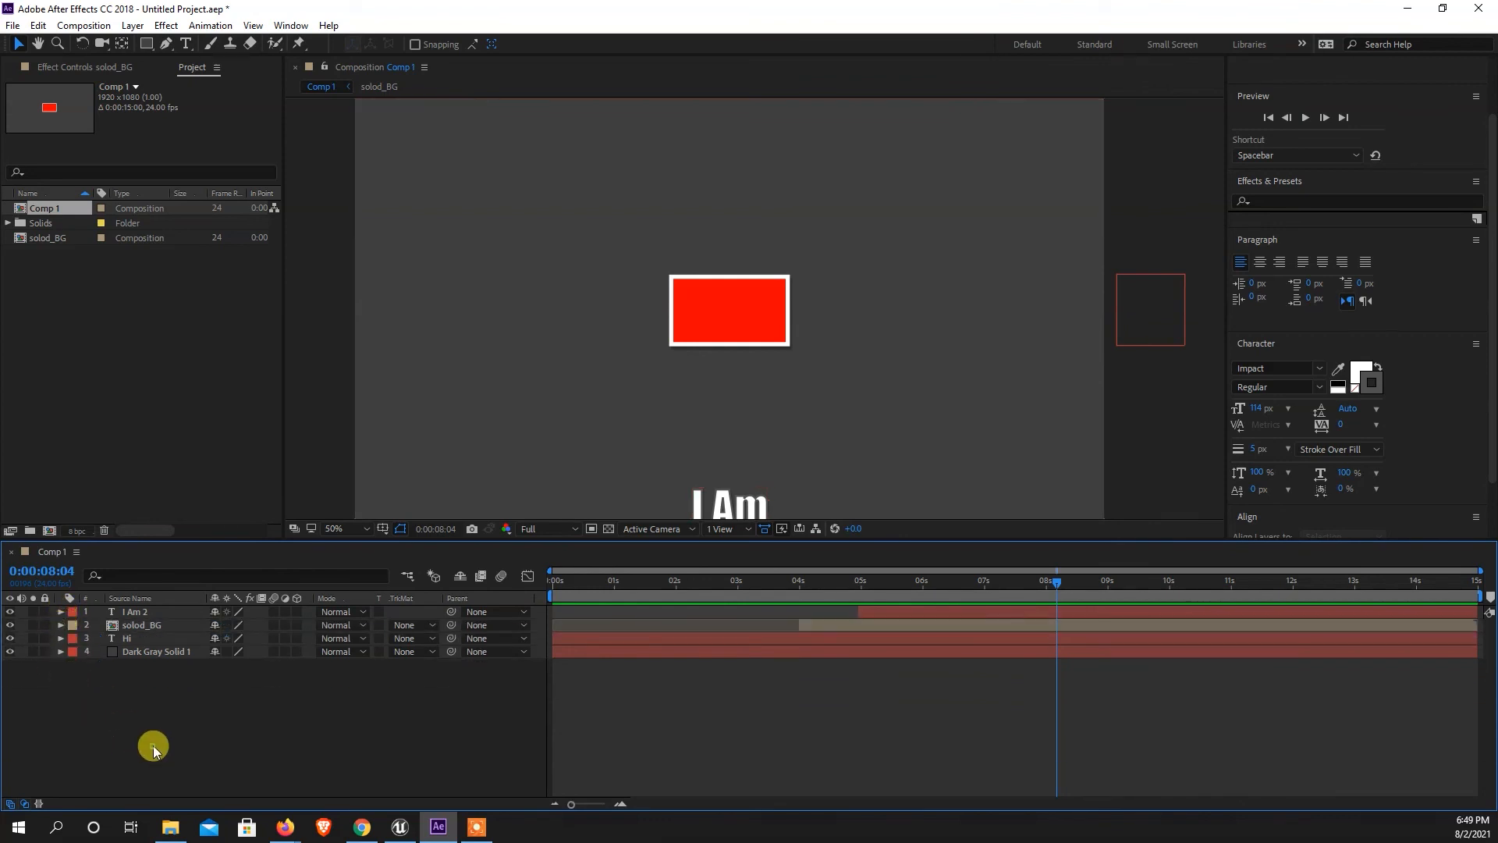
mouse_move(1061, 587)
left_mouse_down()
mouse_move(562, 606)
mouse_move(1065, 609)
left_mouse_up()
left_click(370, 708)
right_click(195, 732)
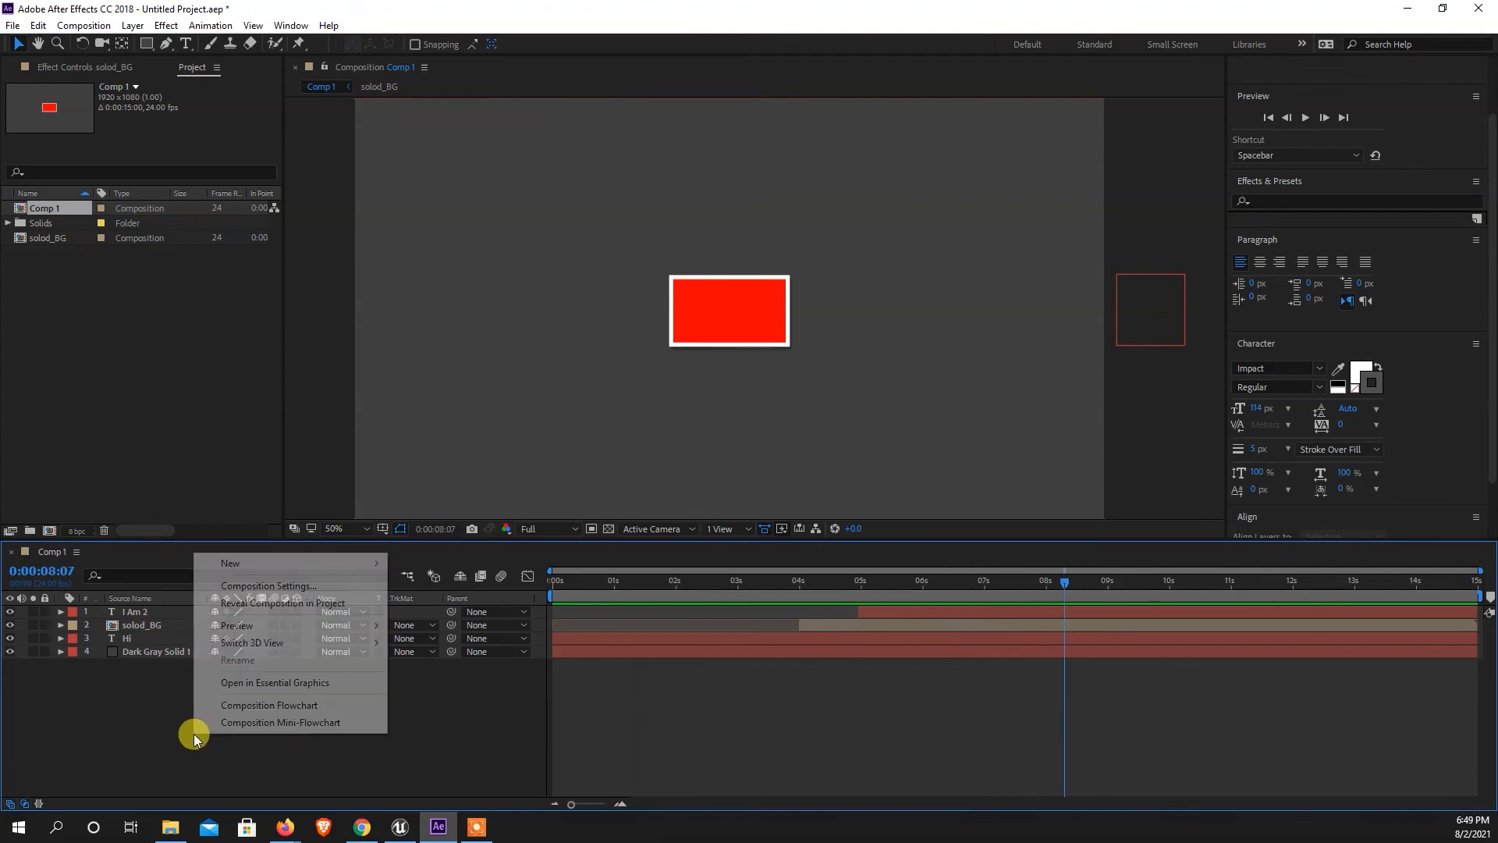
mouse_move(288, 575)
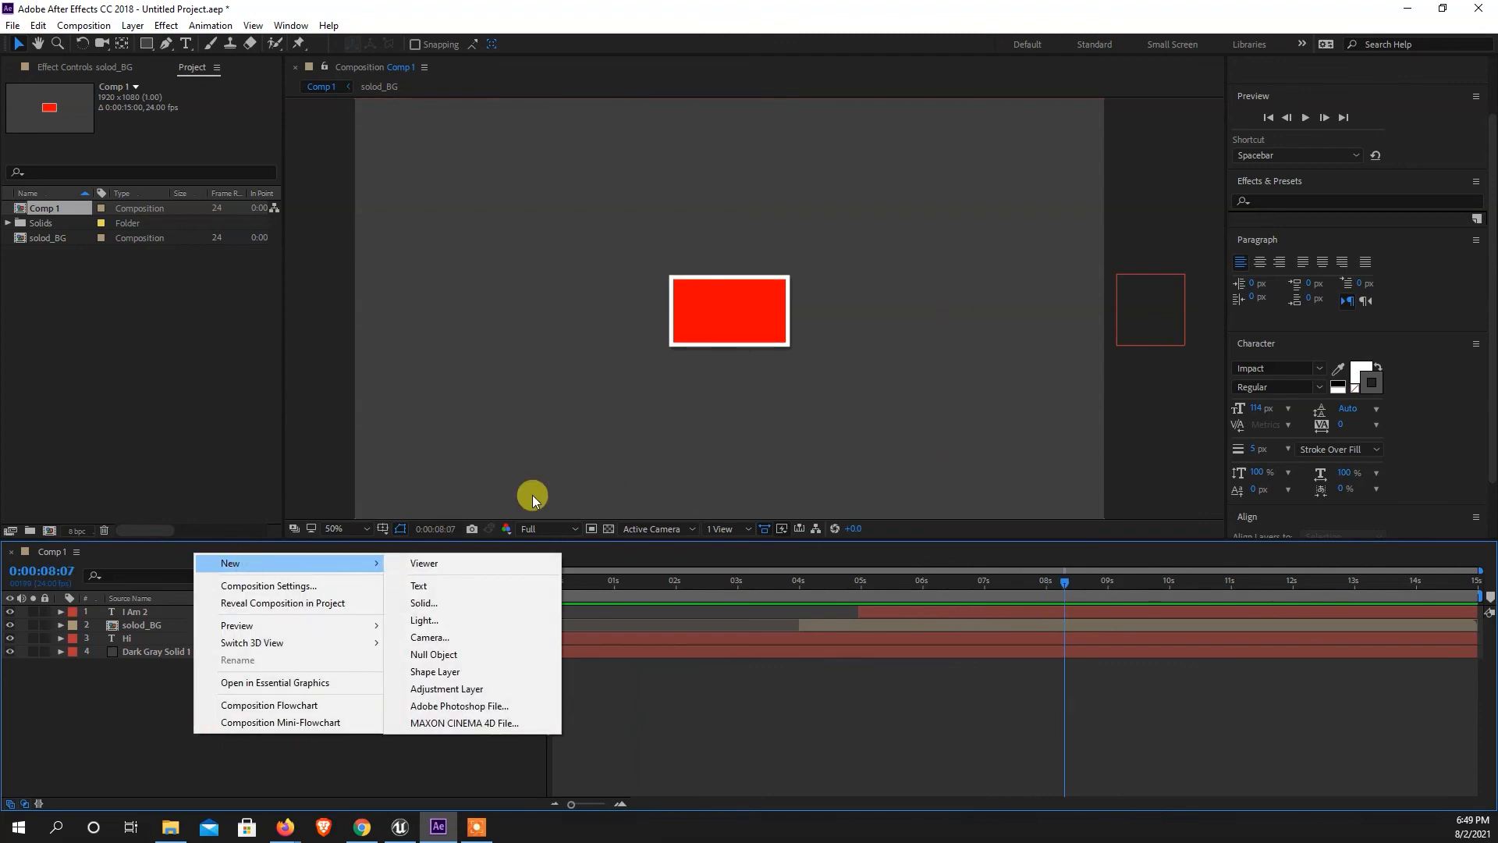
left_click(419, 586)
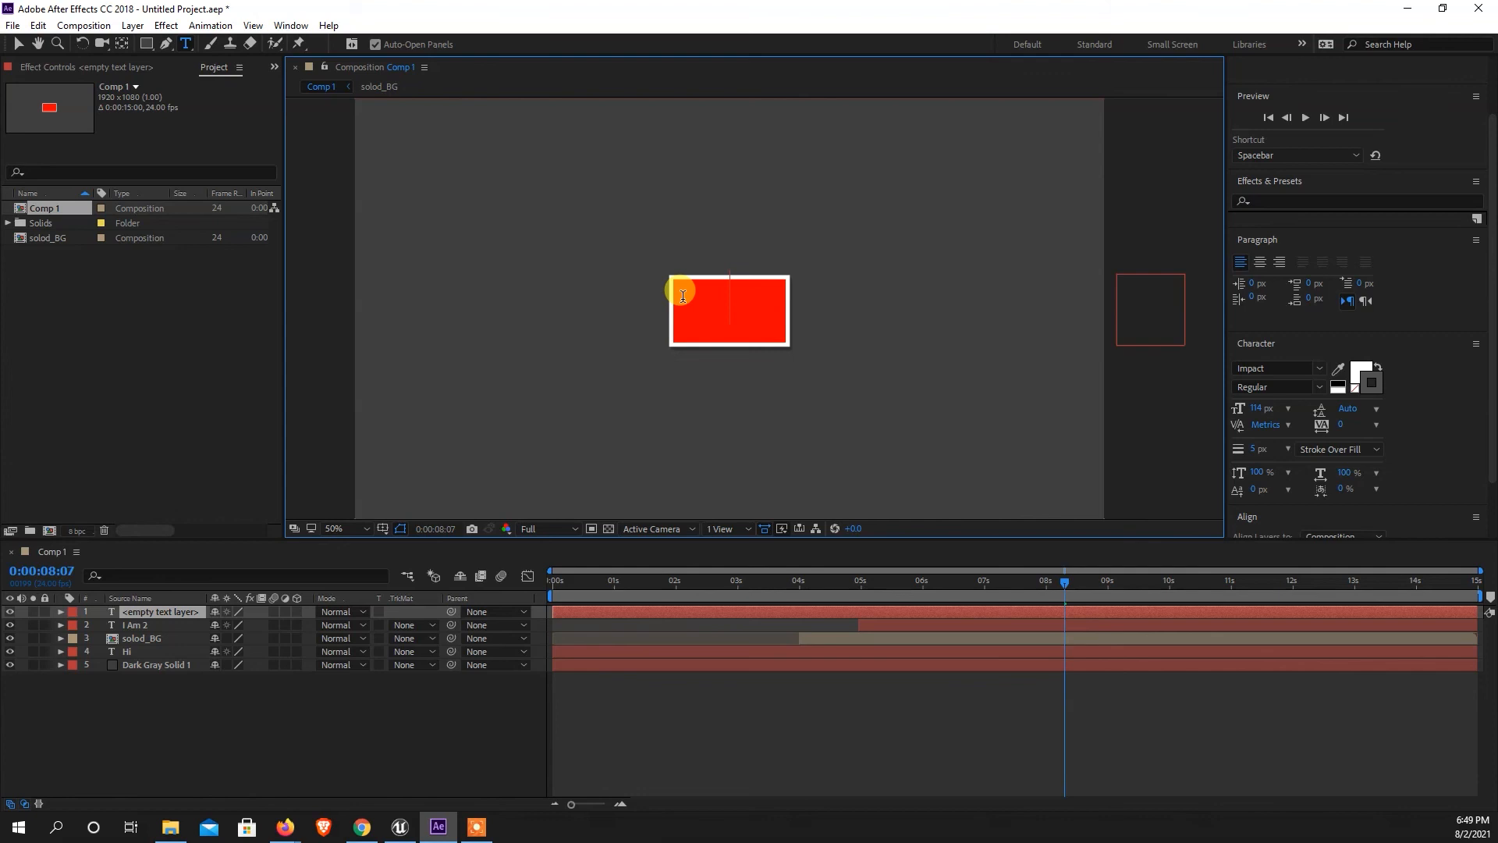
type("Te")
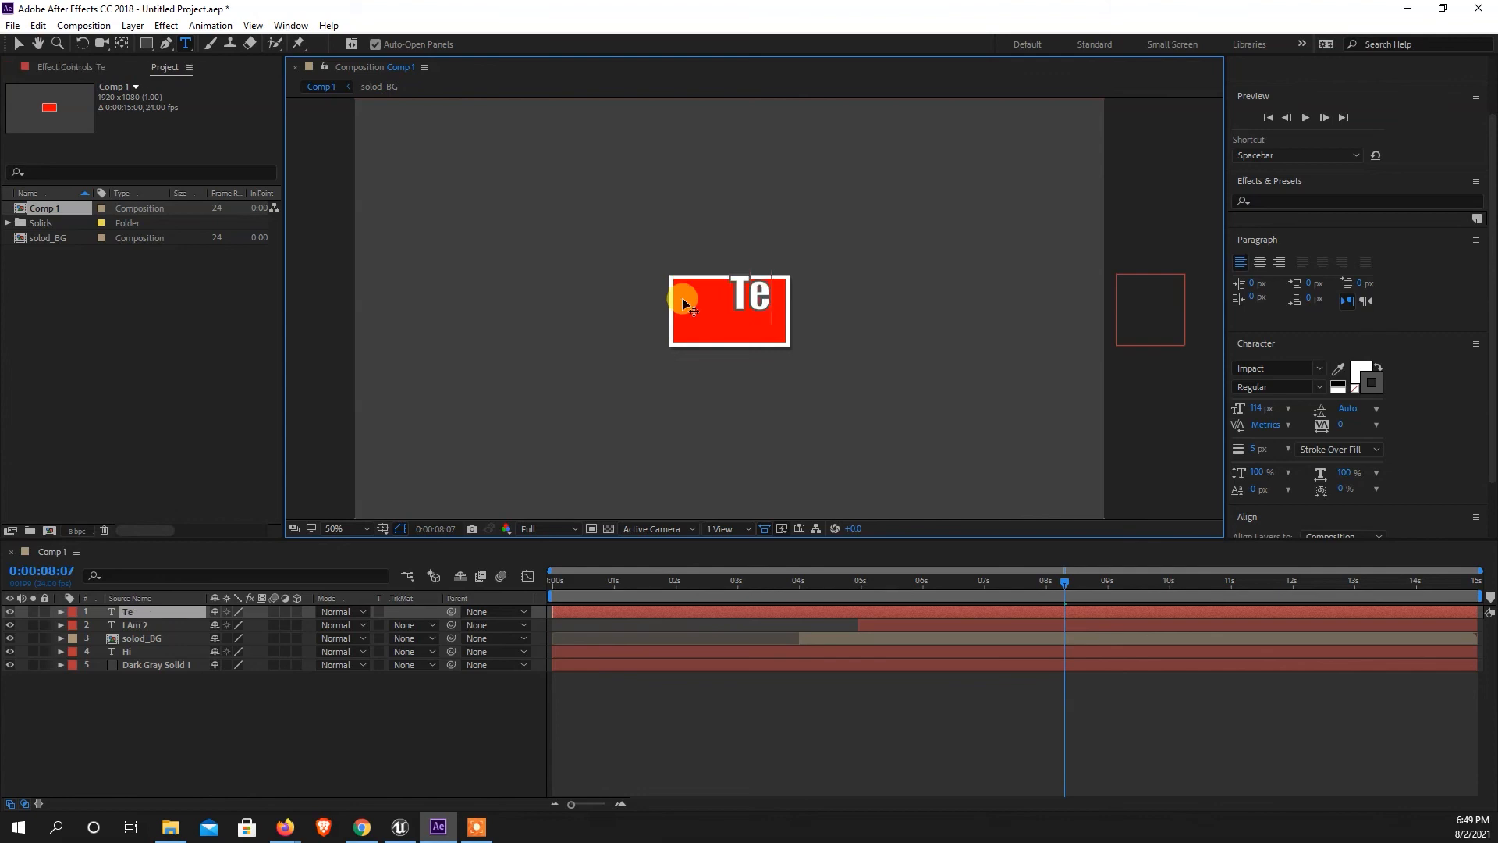
key("BackSpace")
type("he")
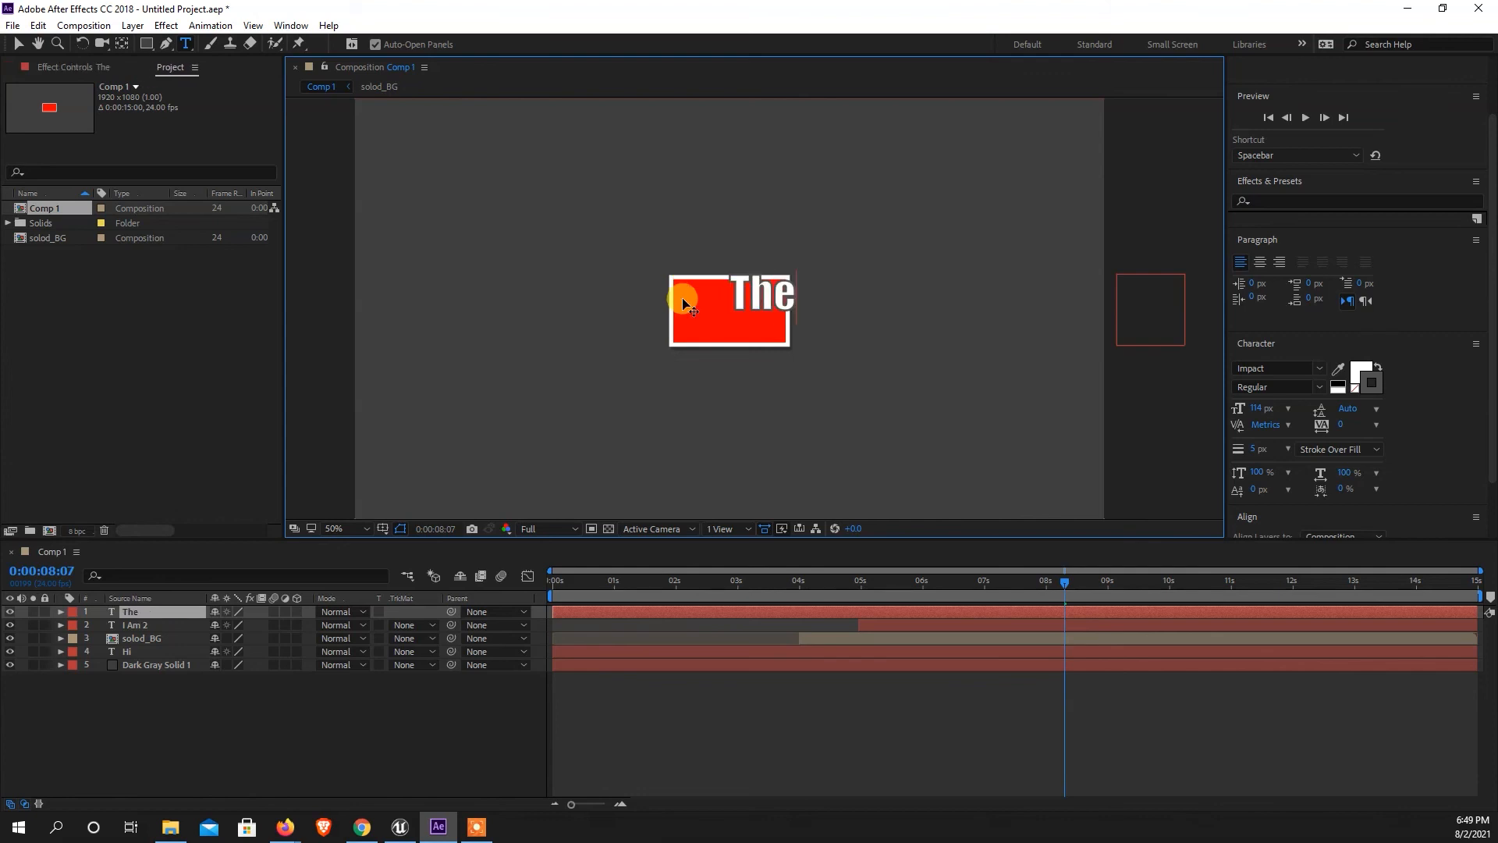
type(" quick bro")
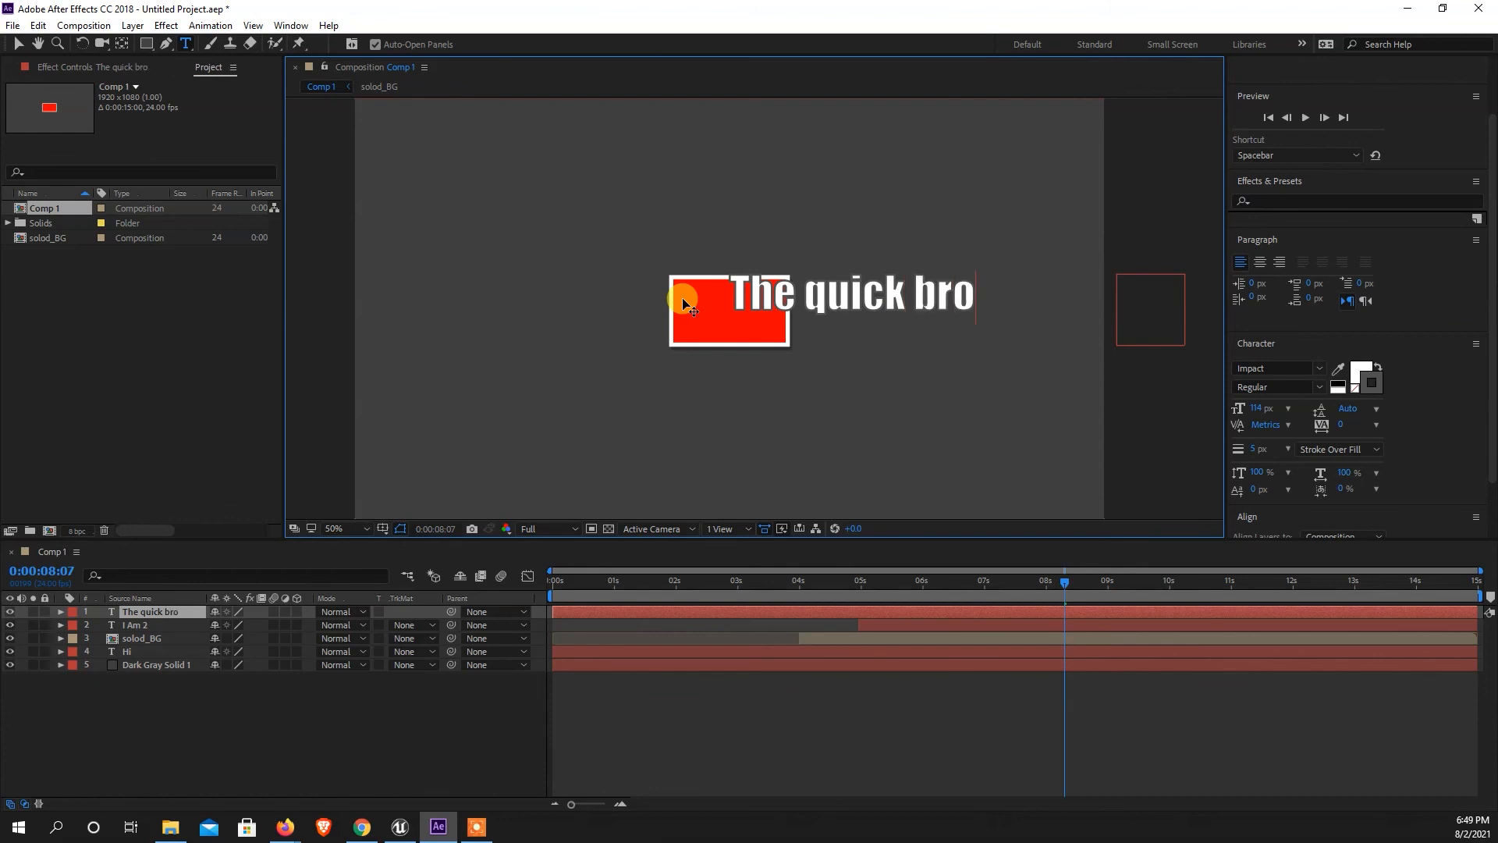
type("x jumps over the lazy dog.")
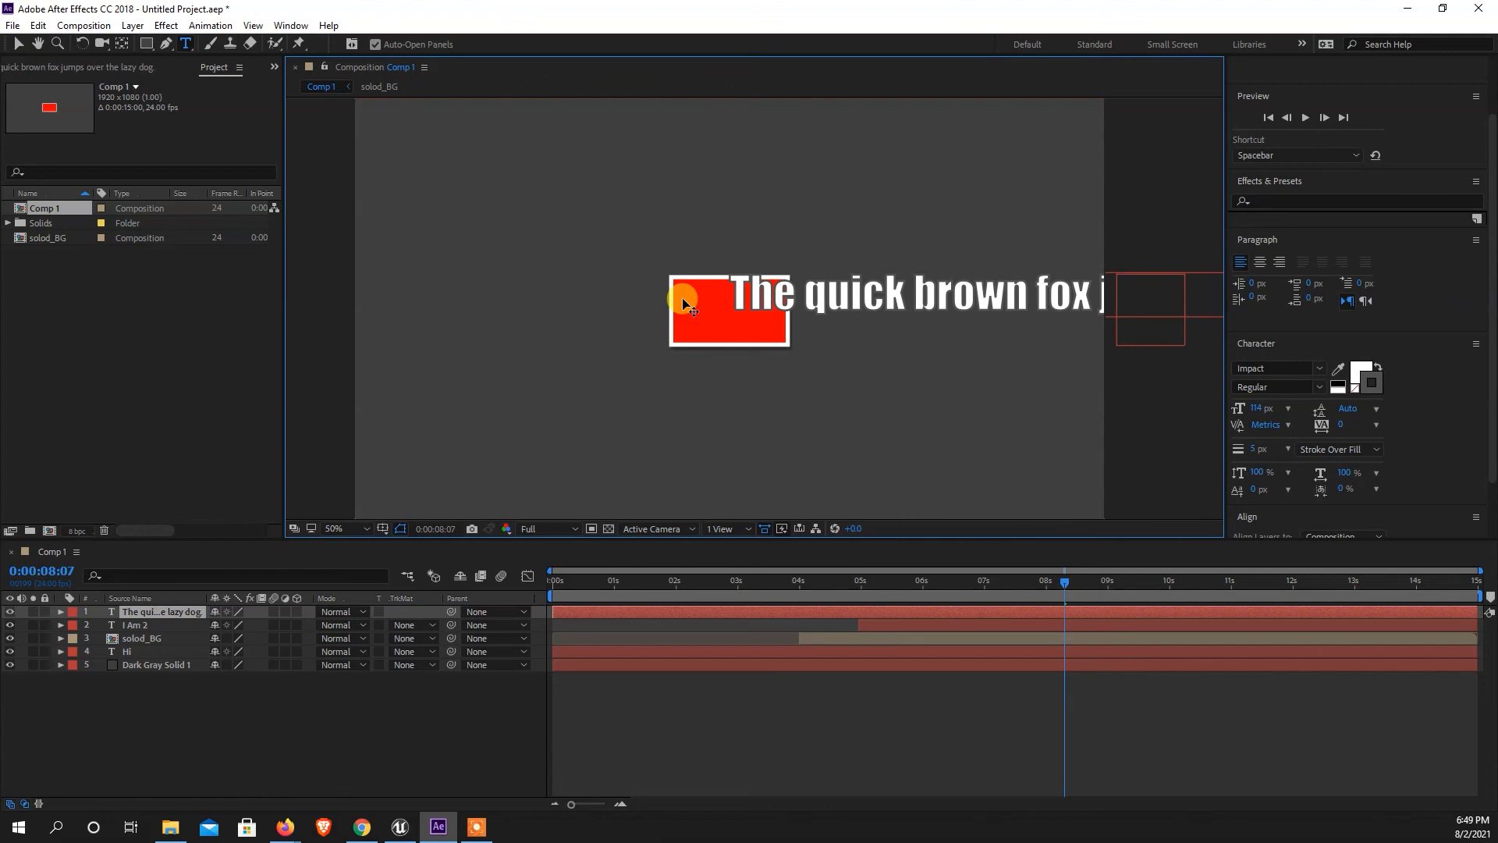
Set the new sentence's font size to 53 px and move it left toward the middle of the frame.
key("ctrl+a")
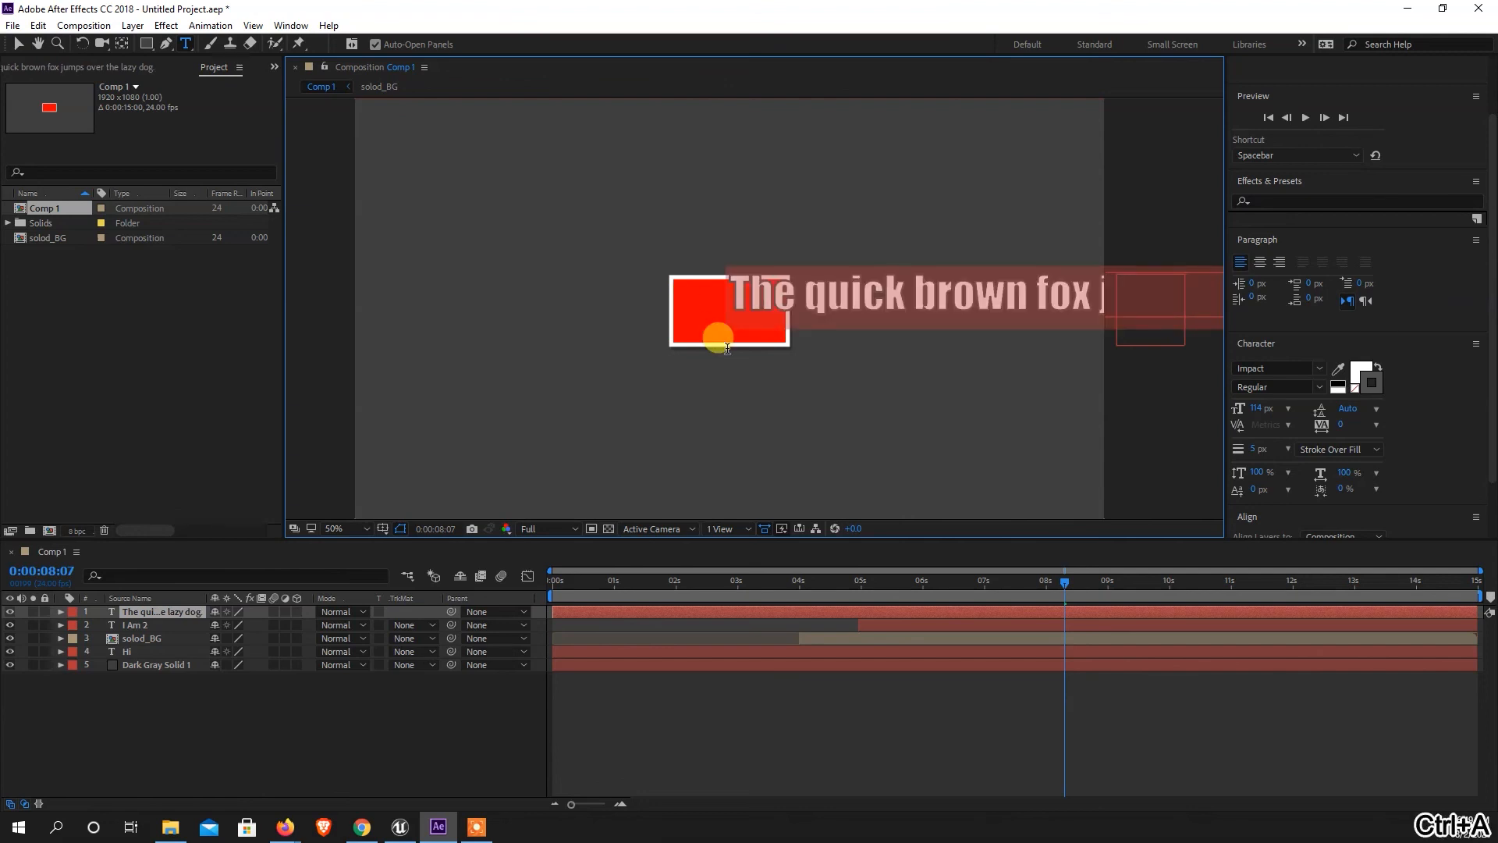
left_click_drag(1262, 413, 1205, 405)
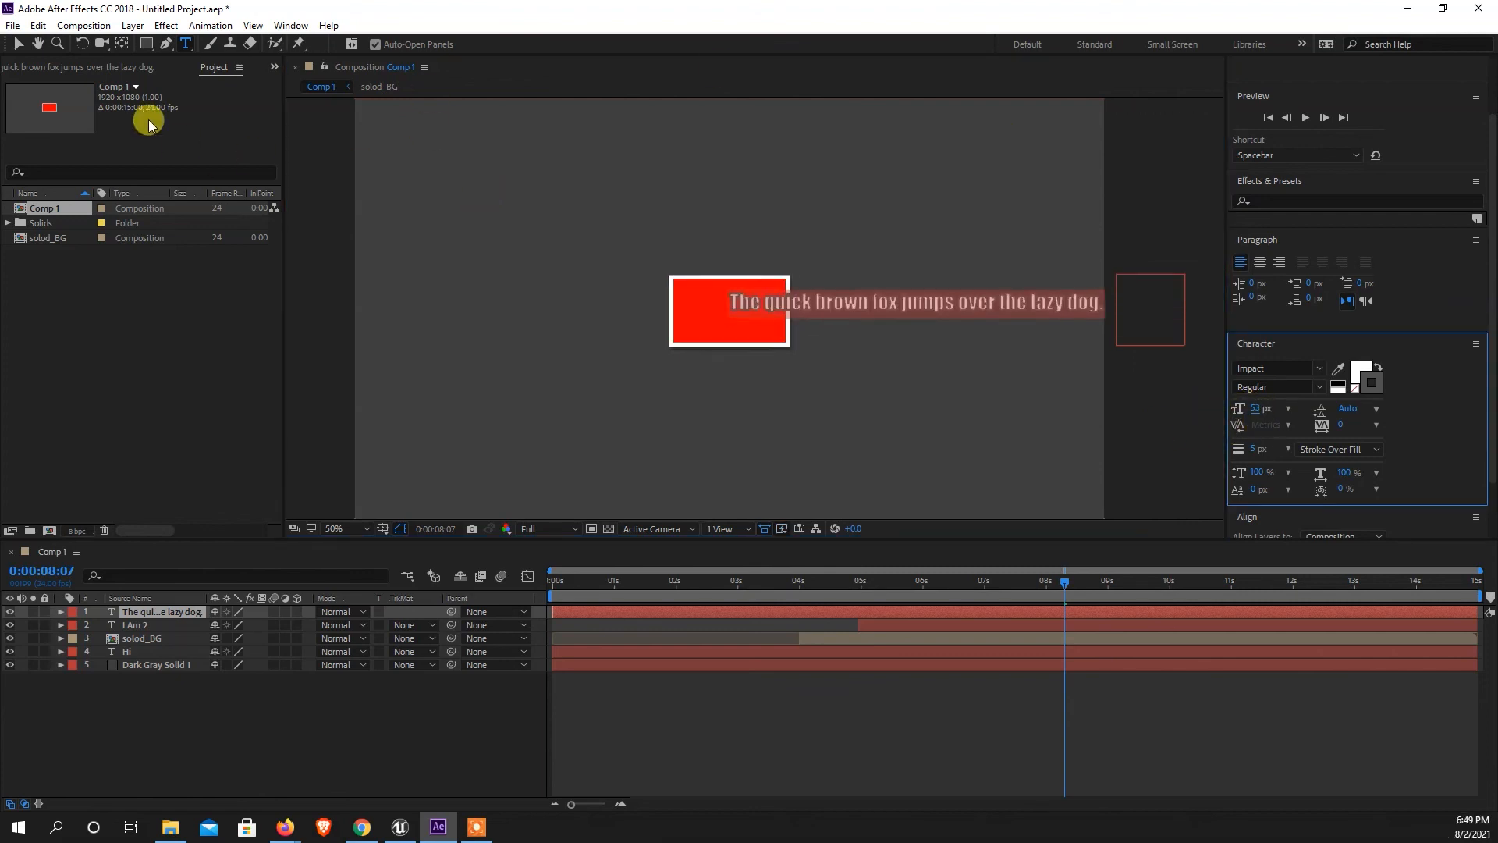
left_click(18, 44)
left_click_drag(843, 307, 687, 316)
Trim the start of the sentence's text layer to just before 0:00:09:00, with the playhead at 0:00:09:00.
left_click_drag(553, 613, 980, 608)
left_click_drag(1062, 582, 1105, 594)
left_click_drag(976, 615, 1100, 614)
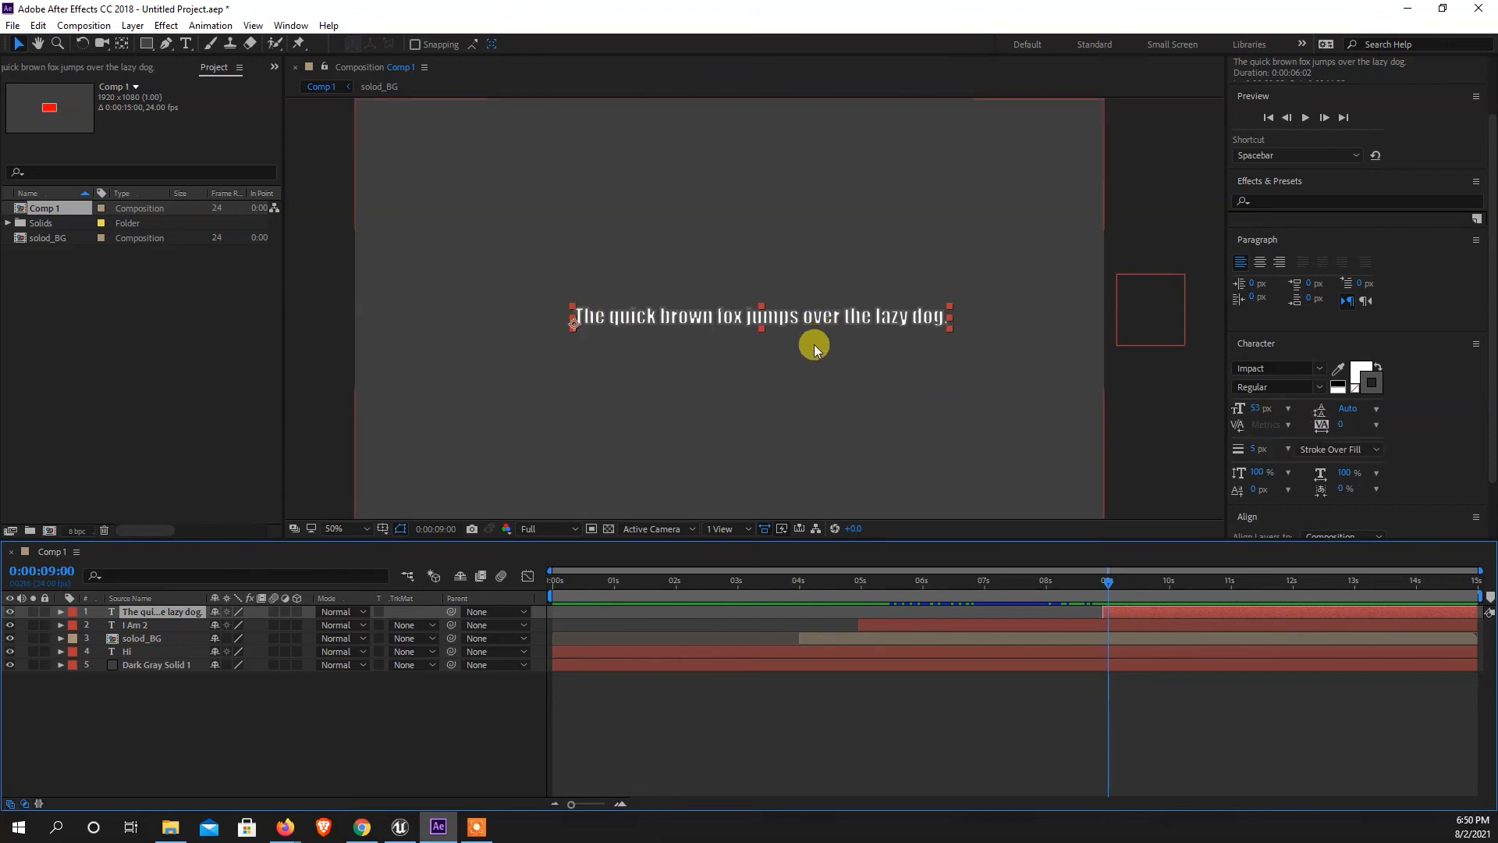
Set the sentence text's stroke width to 3 px and inspect the outline up close.
left_click(1261, 453)
type("3")
key("Return")
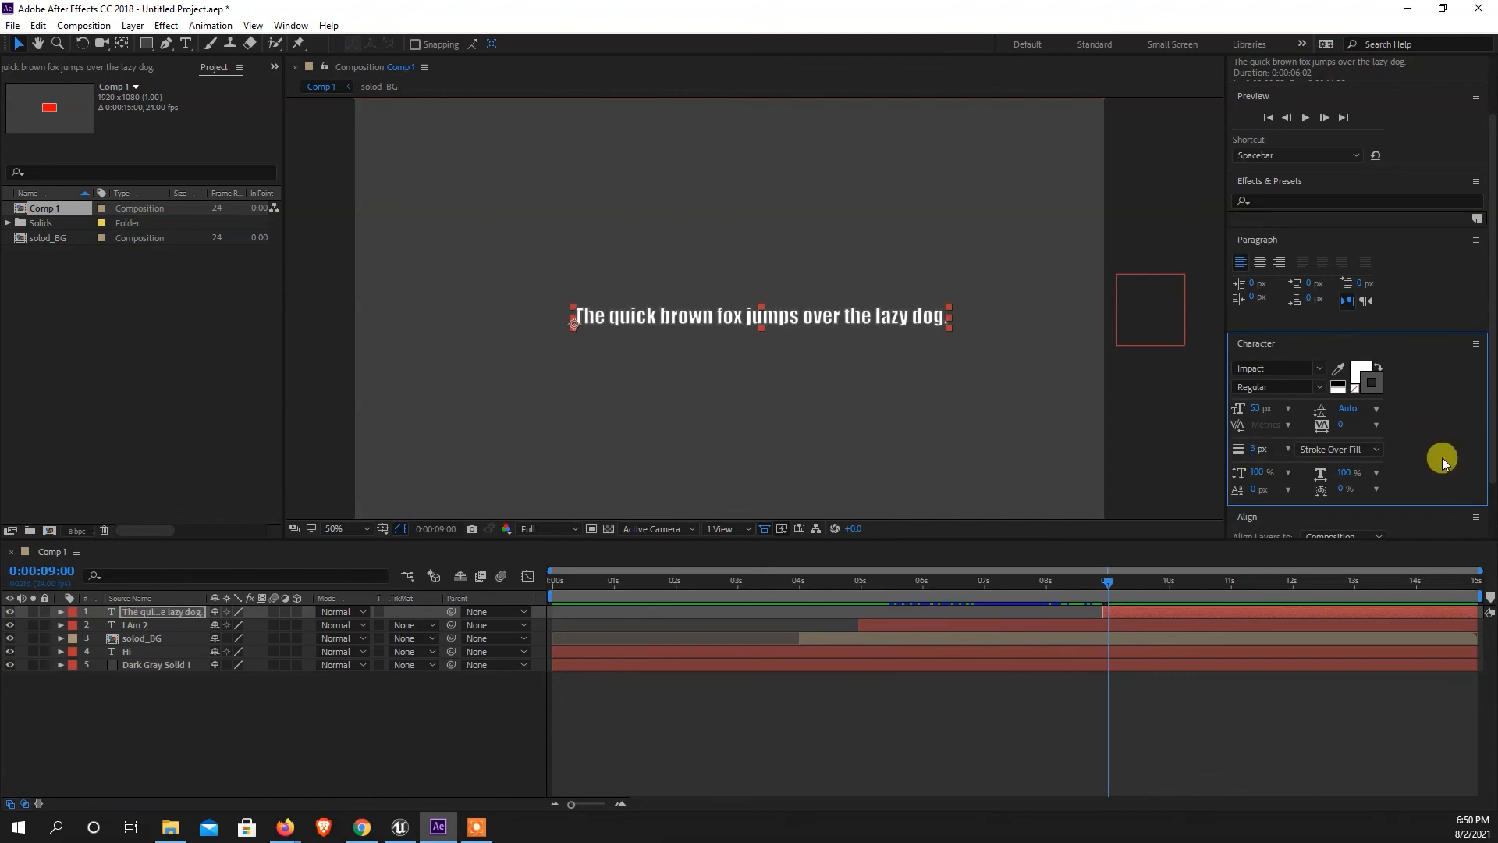
scroll(899, 333, "up", 1)
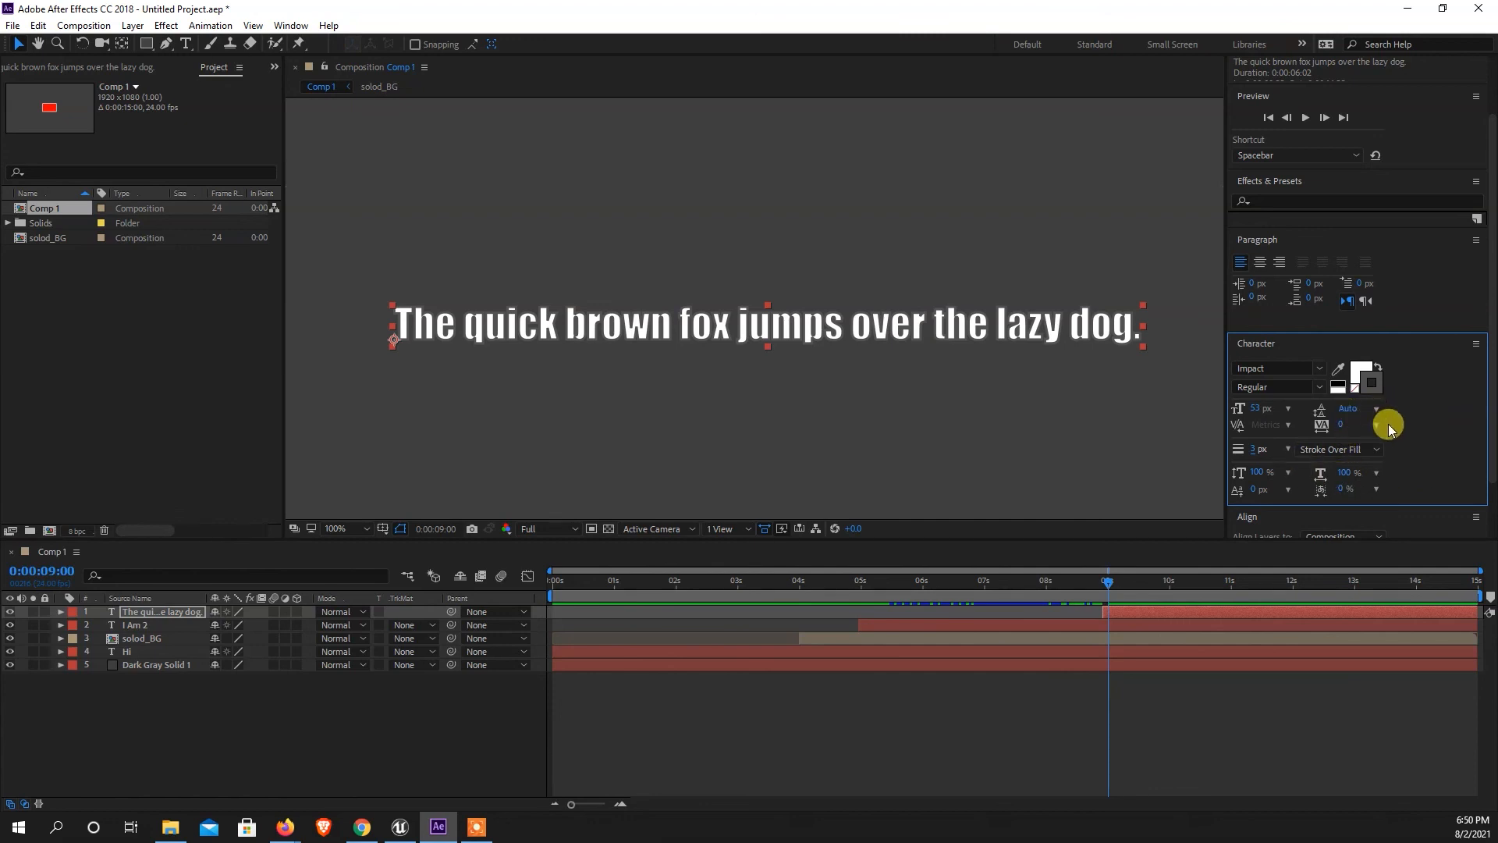
Align the sentence text to the composition's horizontal and vertical center.
scroll(1389, 424, "down", 1)
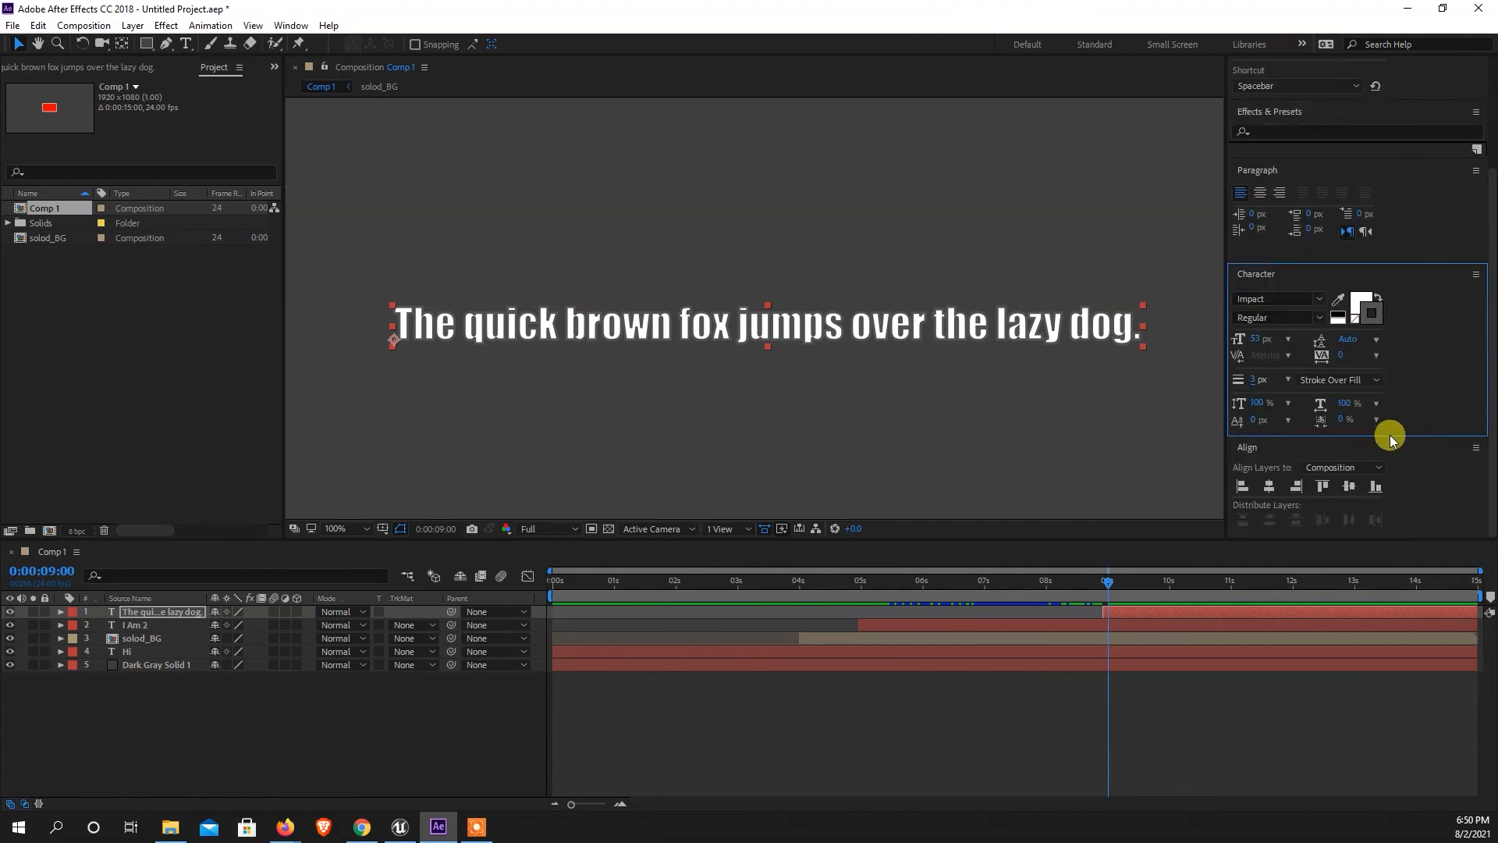
left_click(1272, 488)
left_click(1350, 485)
scroll(758, 308, "down", 4)
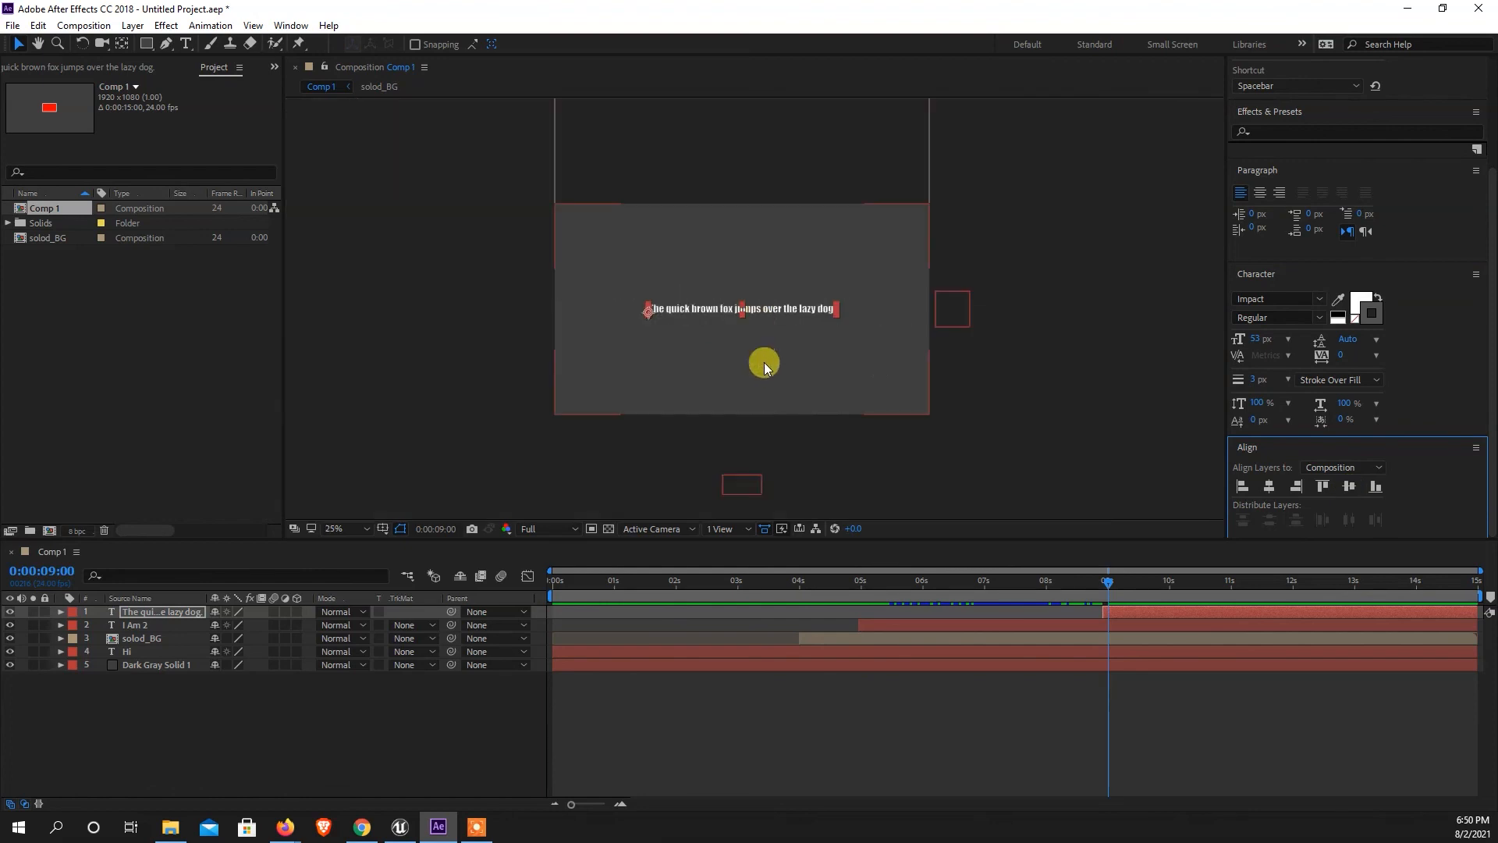
scroll(682, 303, "up", 2)
left_click(263, 723)
Add a Drop Shadow layer style to the sentence's text layer and inspect it up close.
left_click(171, 617)
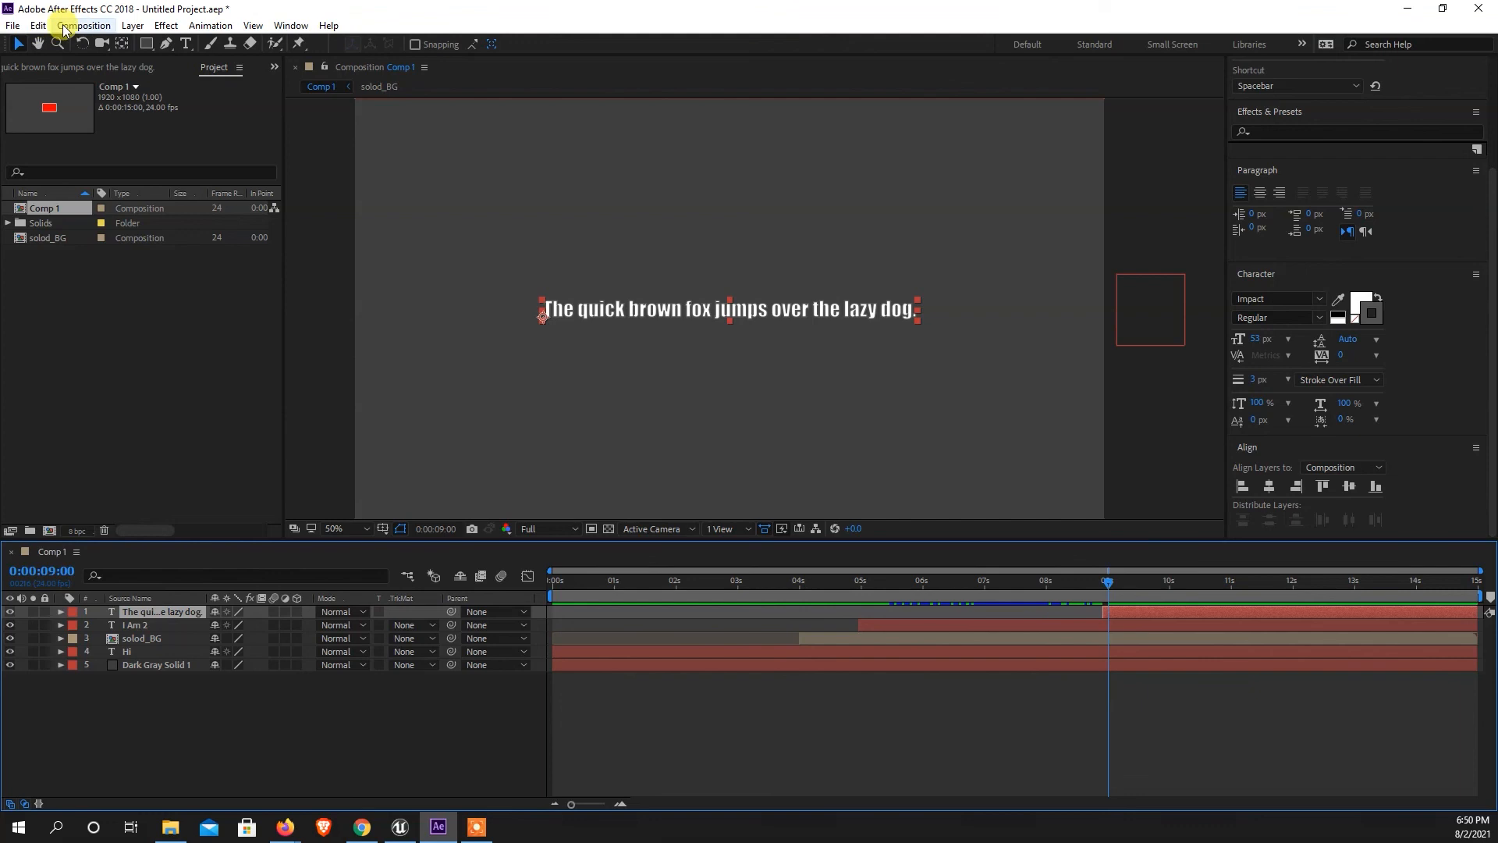
left_click(129, 26)
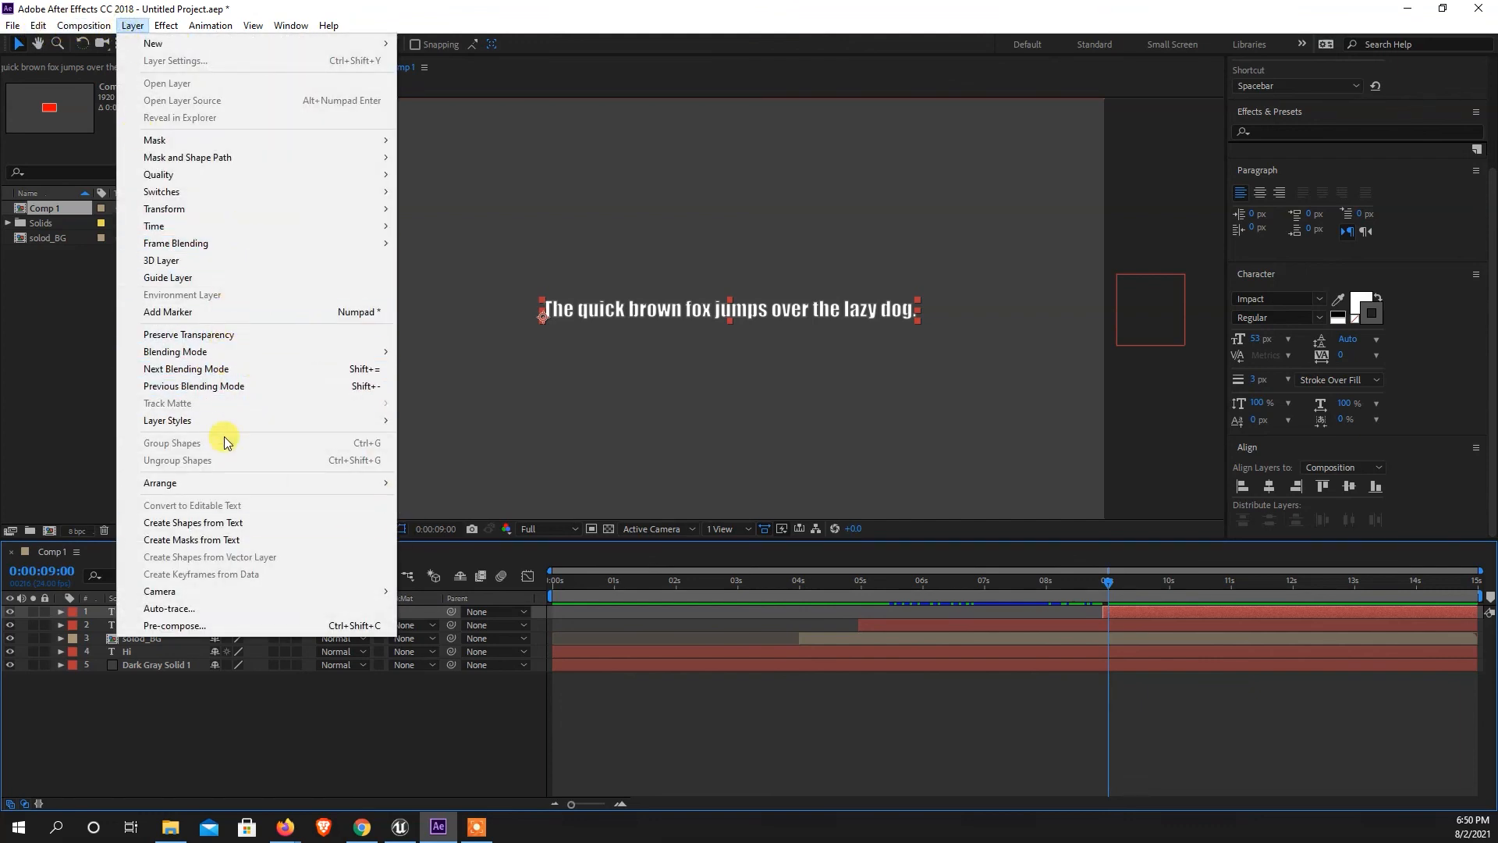
mouse_move(335, 422)
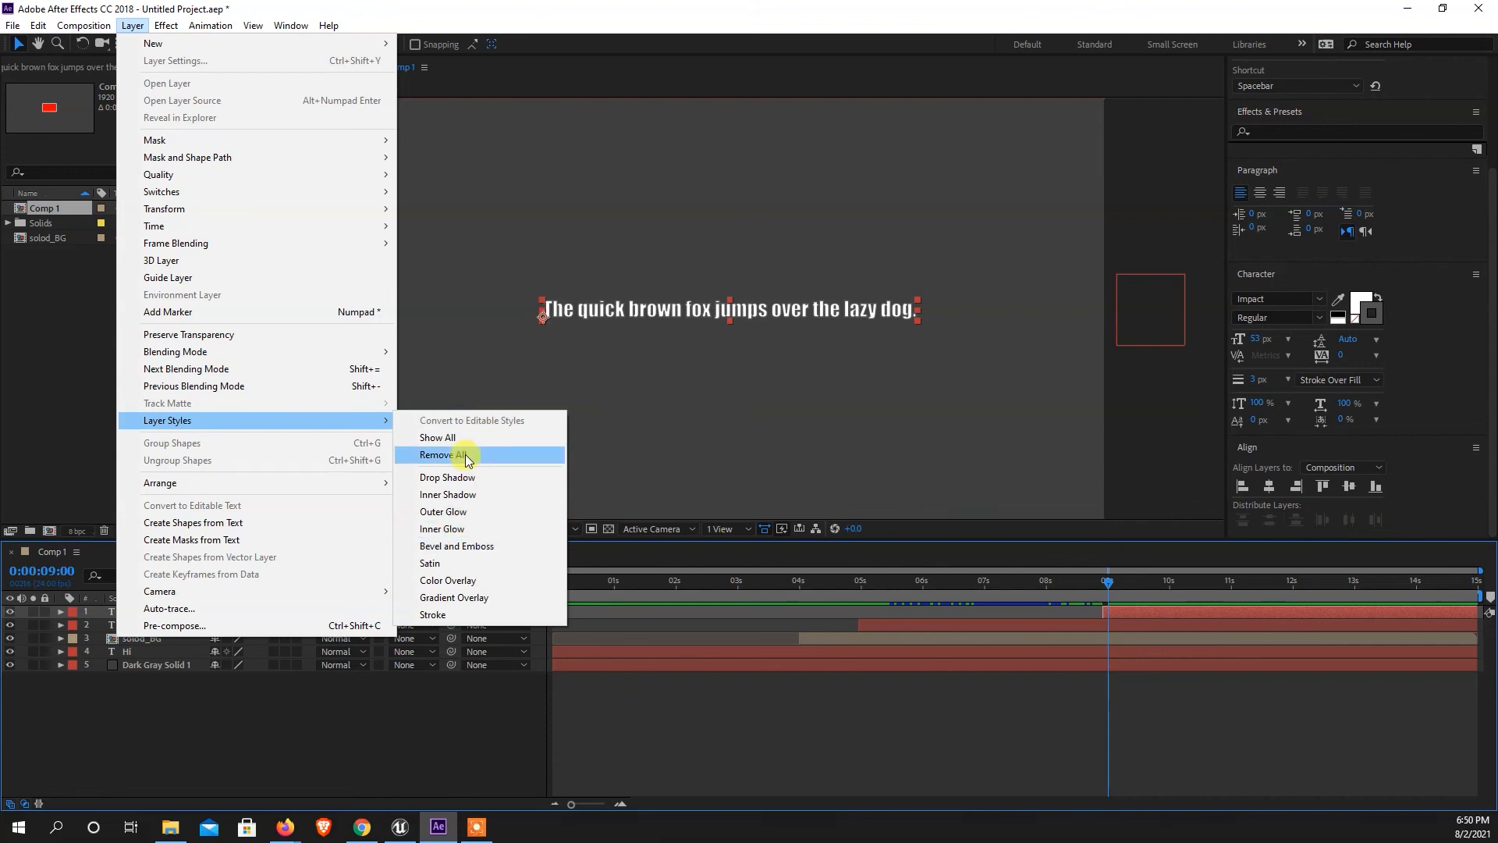
left_click(468, 477)
scroll(718, 310, "up", 1)
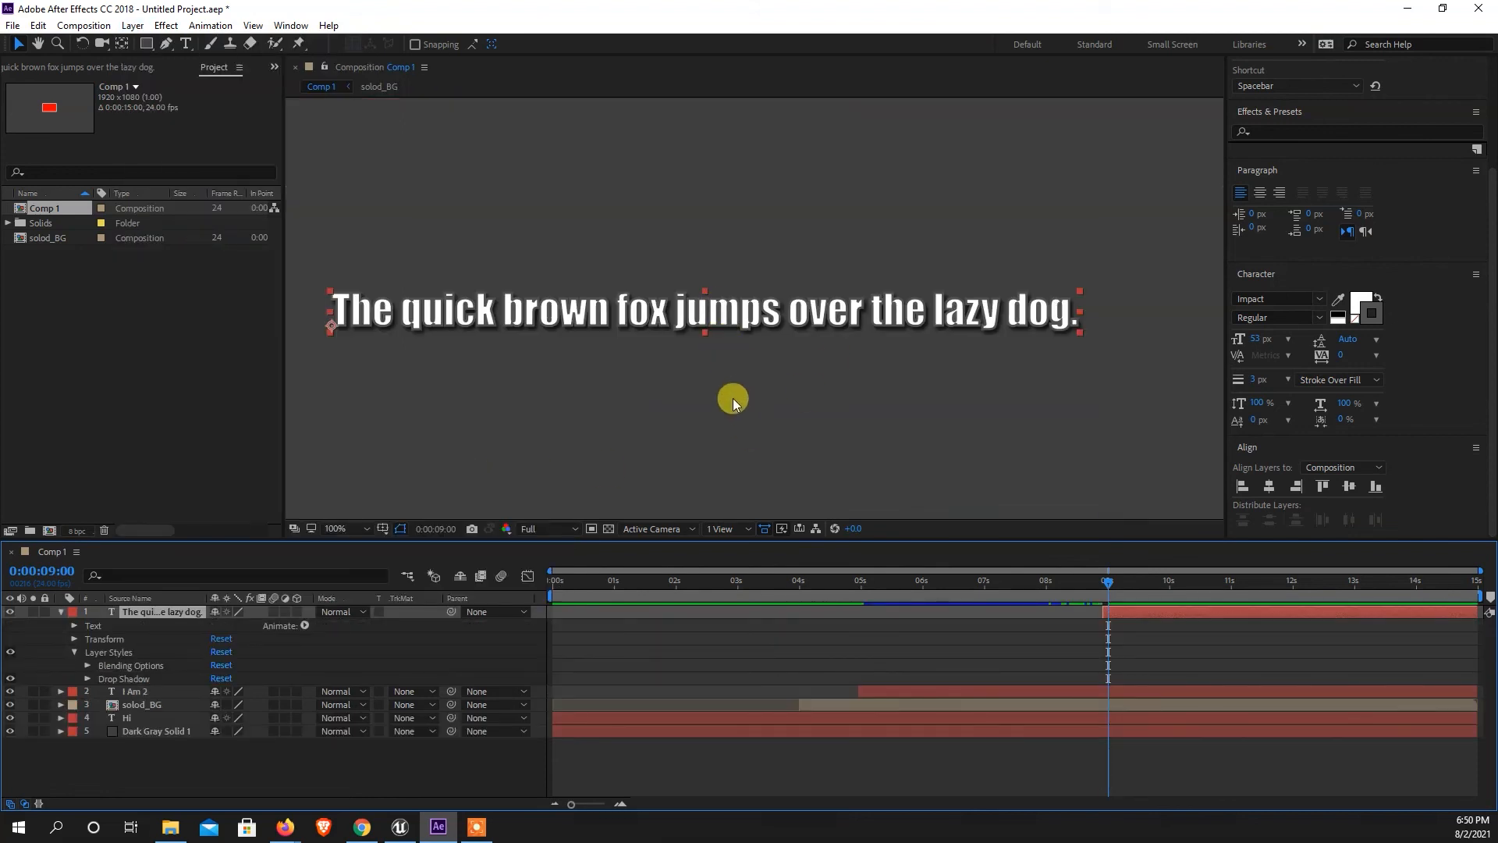
Set the sentence's drop shadow distance to 3 and collapse the layer's properties.
left_click(86, 678)
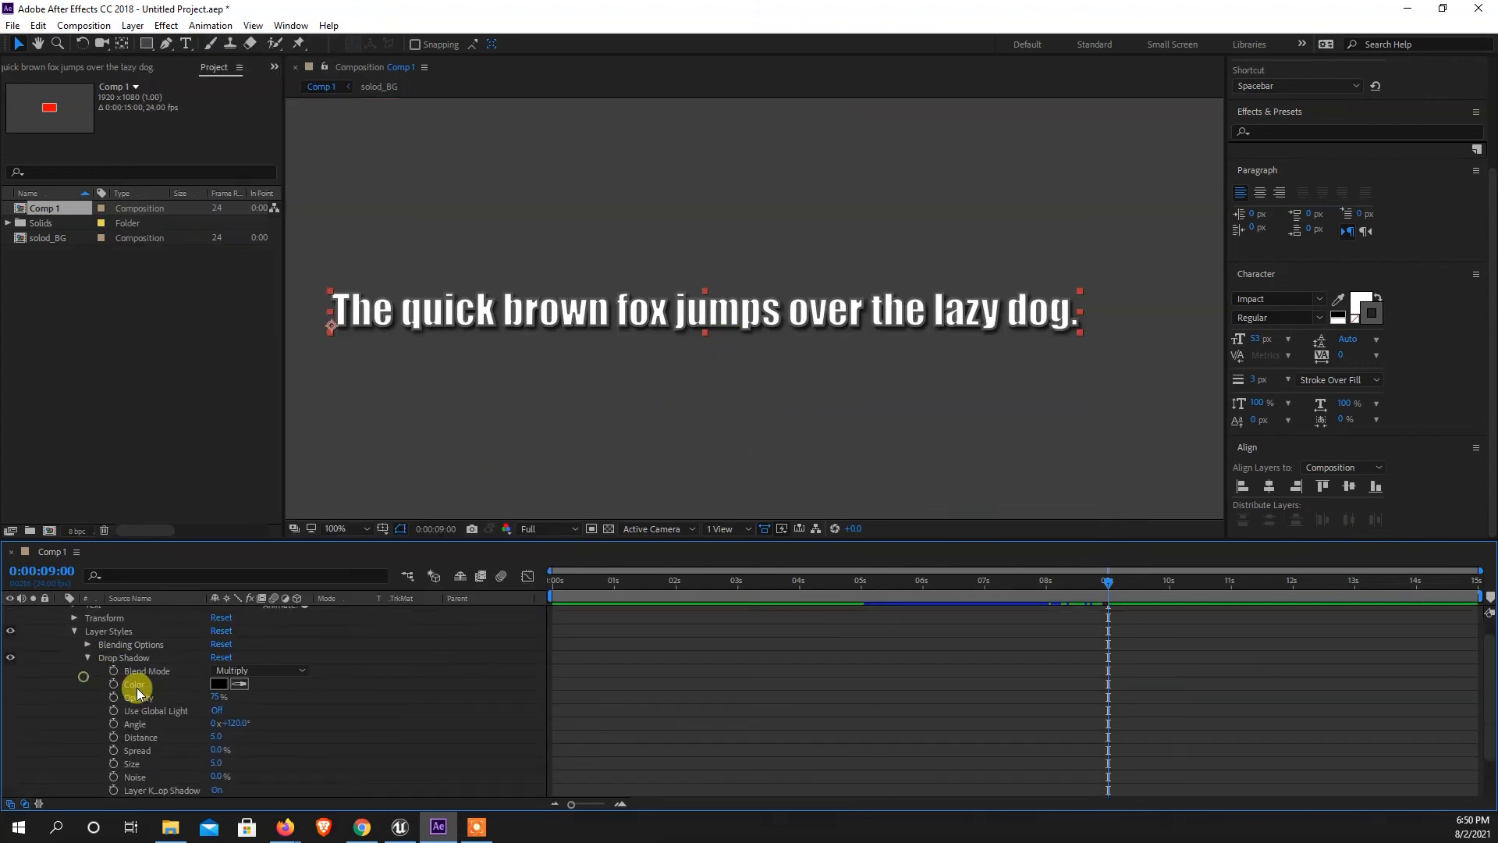
left_click(216, 737)
type("3")
key("Return")
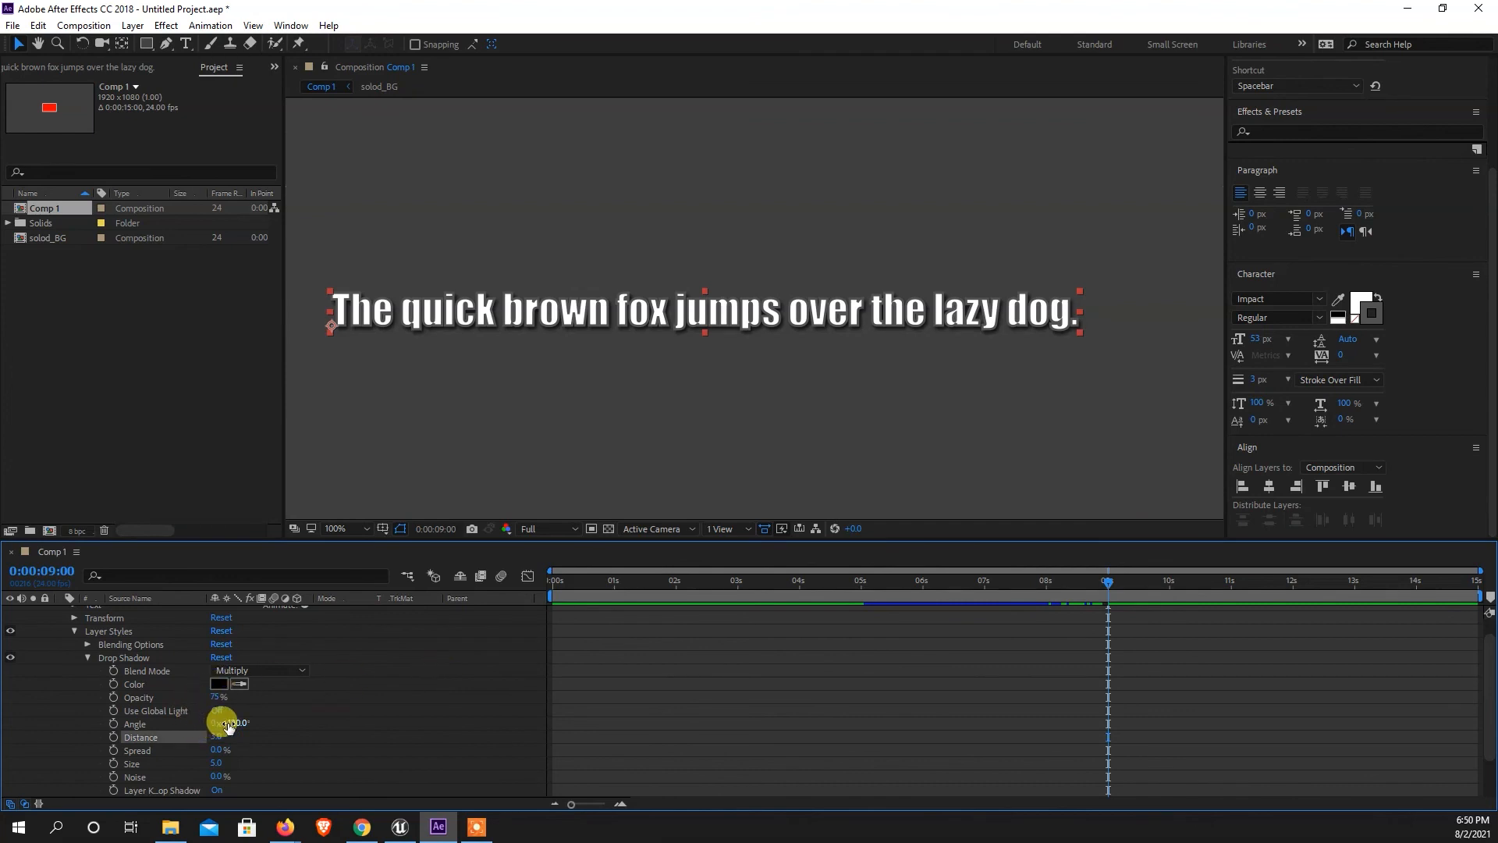
scroll(831, 347, "down", 2)
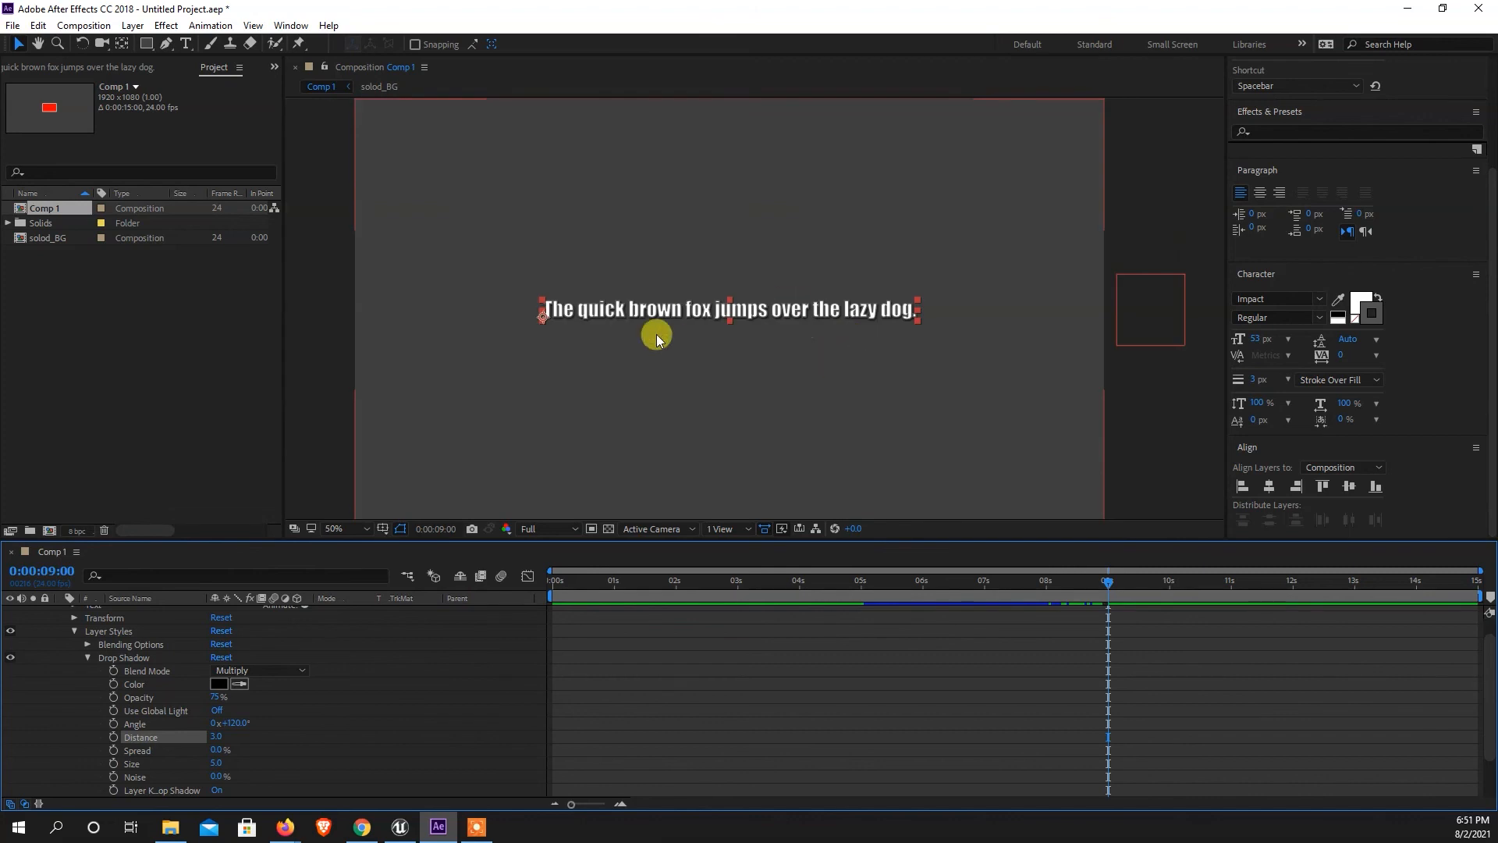
left_click(74, 630)
left_click(115, 737)
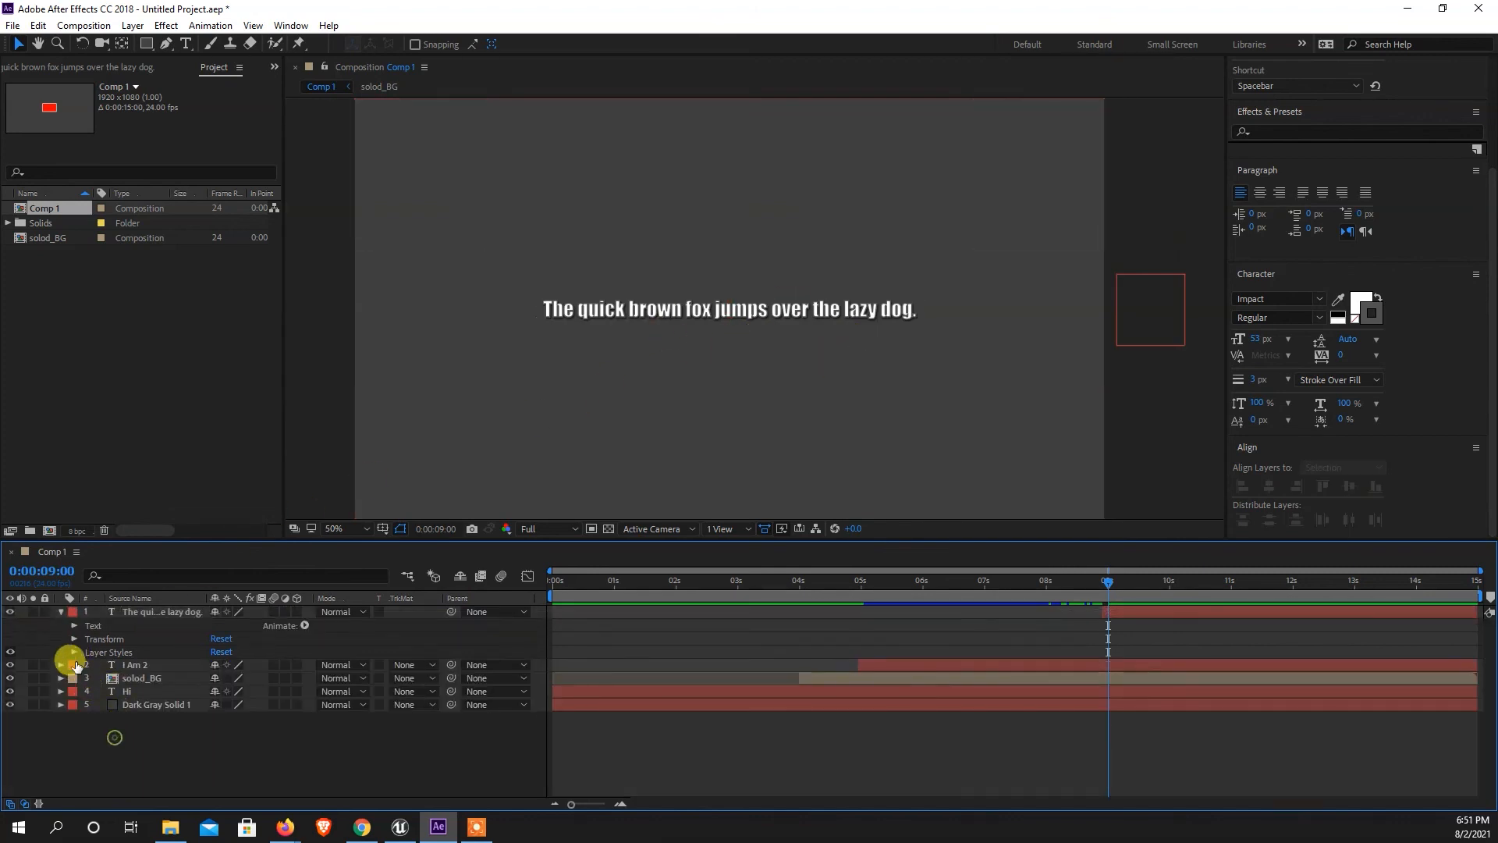
left_click(61, 614)
At 0:00:08:23, draw an open Pen mask on the sentence layer from below the frame's lower-left corner, looping around the text and exiting beyond its right edge.
left_click_drag(1108, 582, 1104, 583)
left_click(1121, 612)
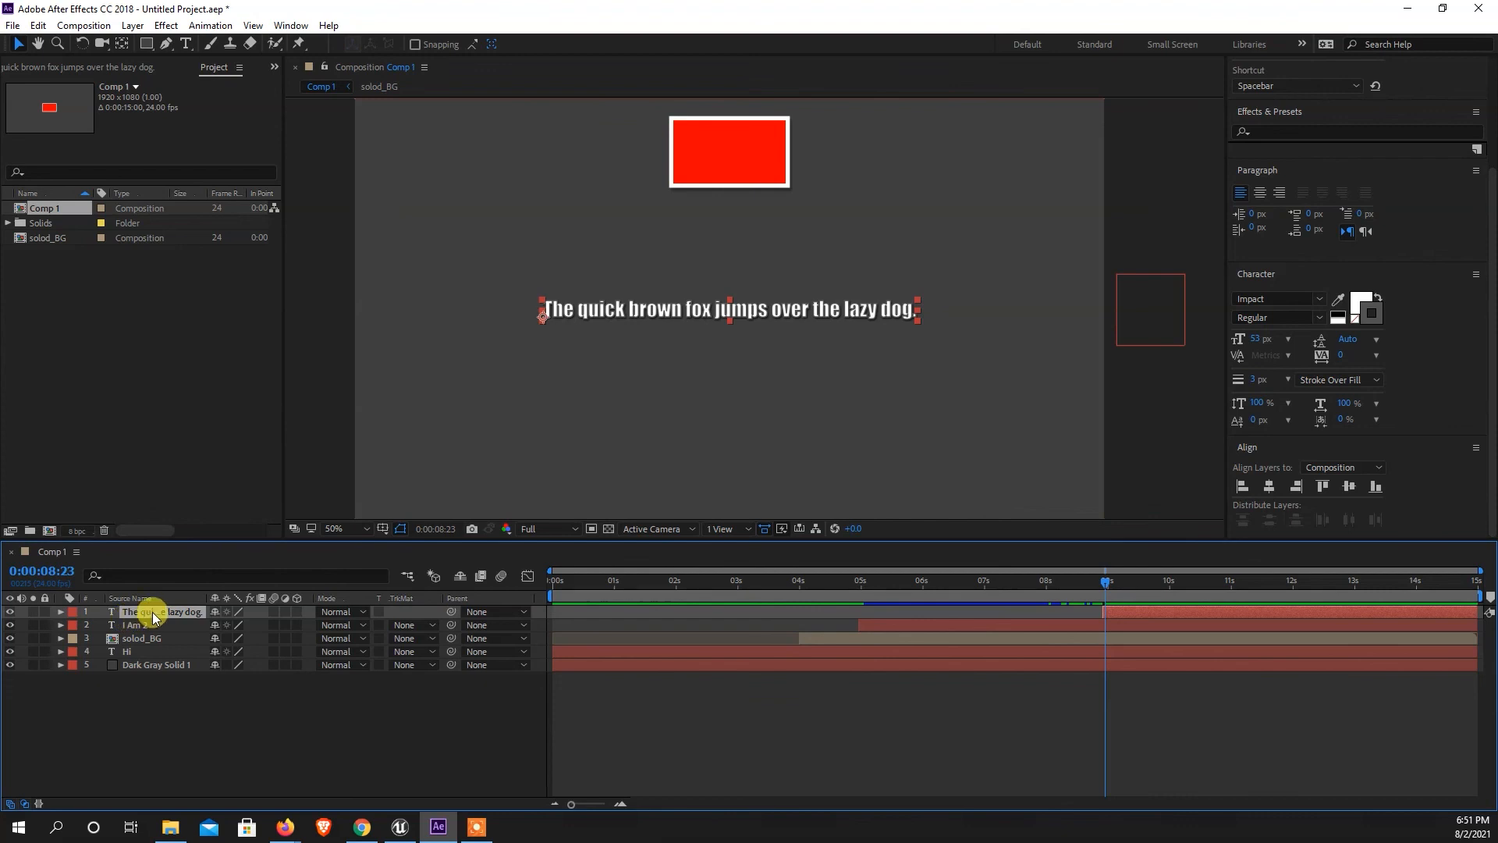
left_click(165, 43)
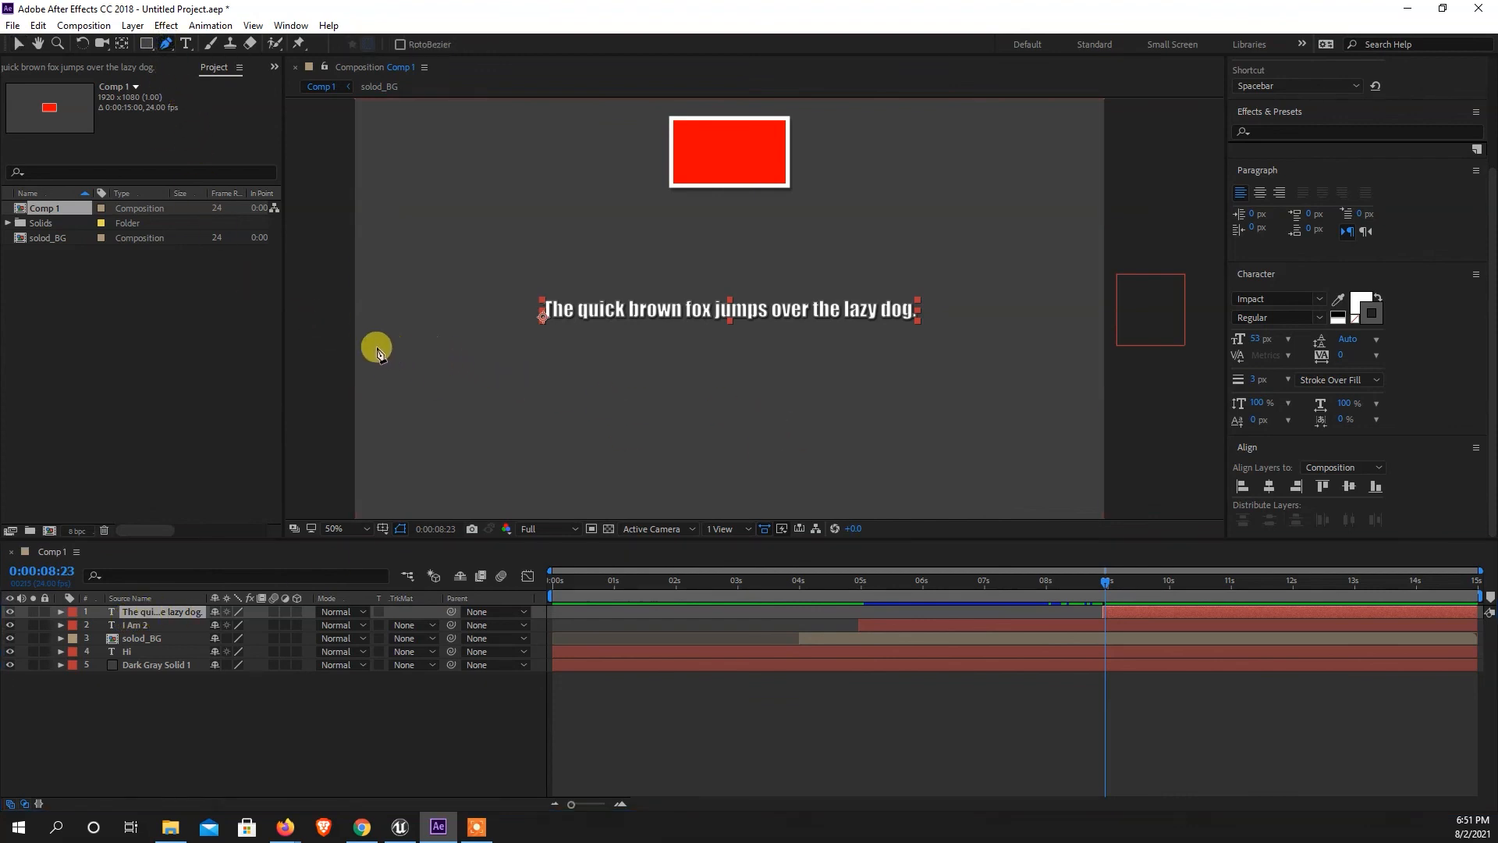
key("comma")
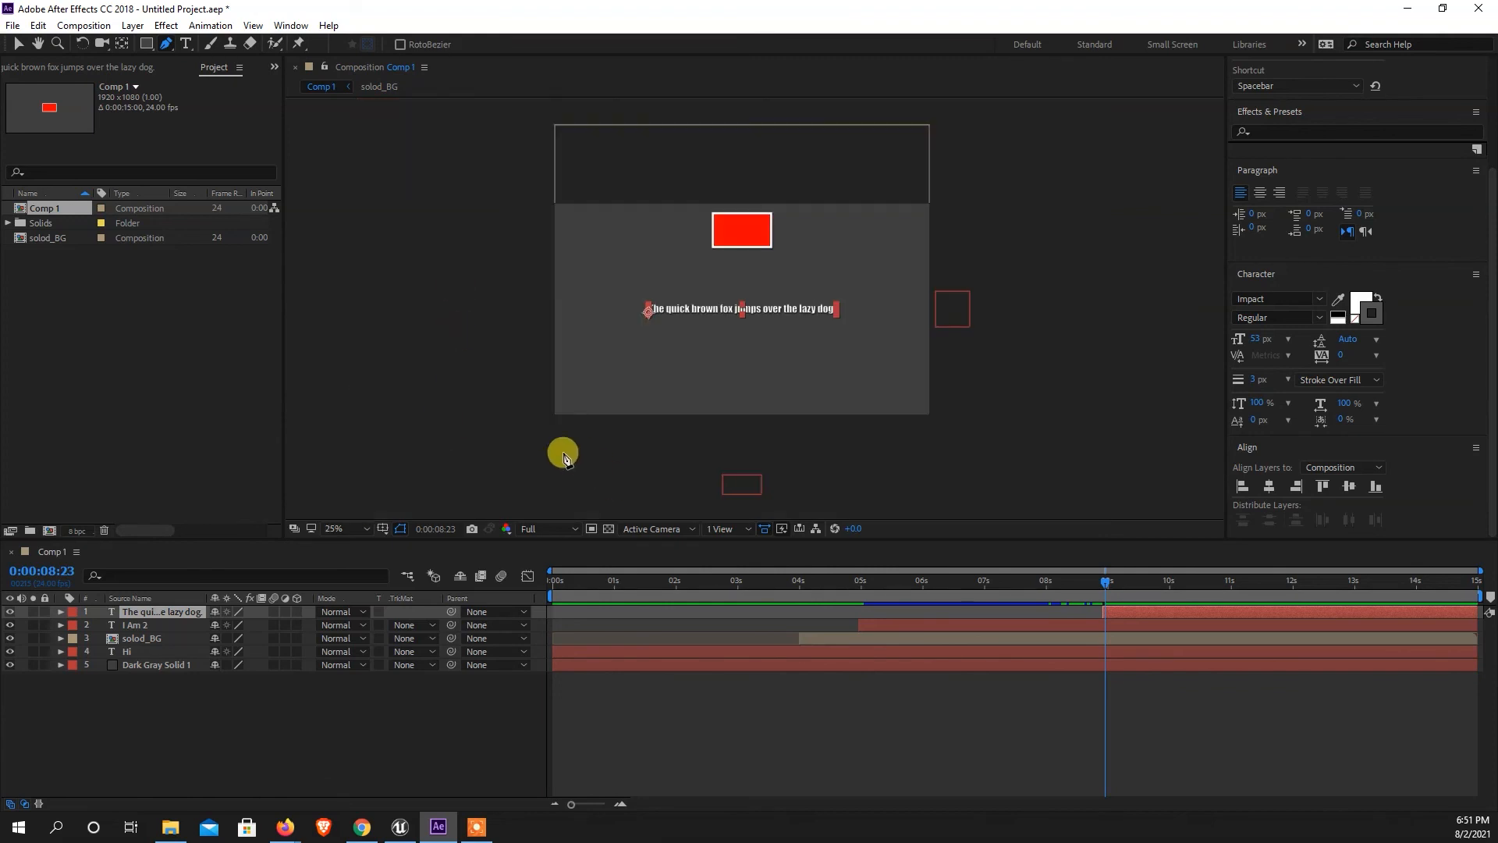
left_click(540, 421)
left_click_drag(693, 368, 822, 357)
left_click_drag(805, 276, 676, 256)
left_click_drag(631, 324, 649, 351)
left_click_drag(746, 338, 851, 316)
left_click_drag(896, 241, 952, 175)
left_click(1010, 220)
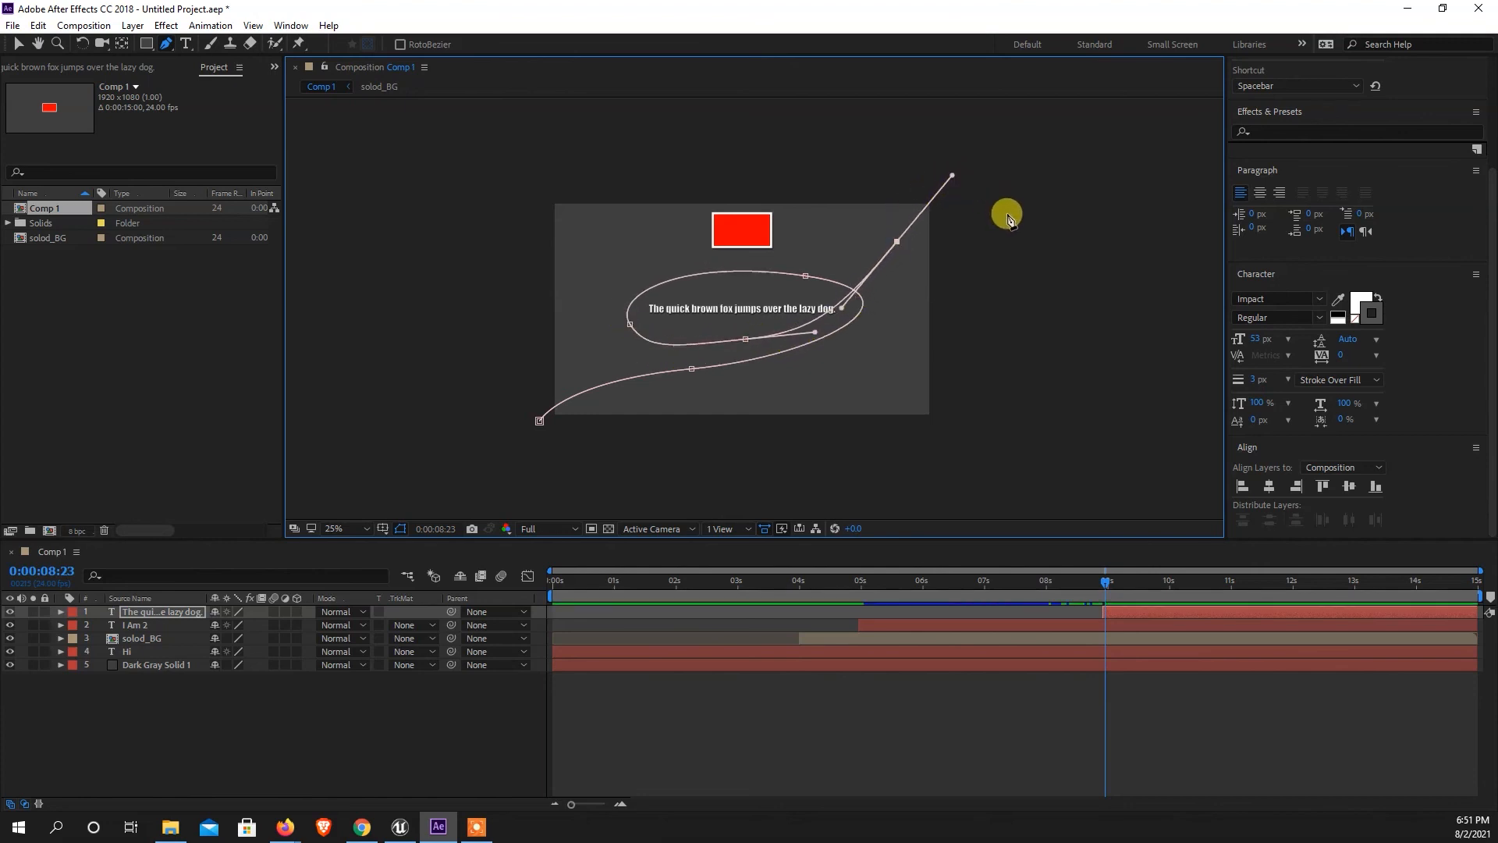
left_click(18, 44)
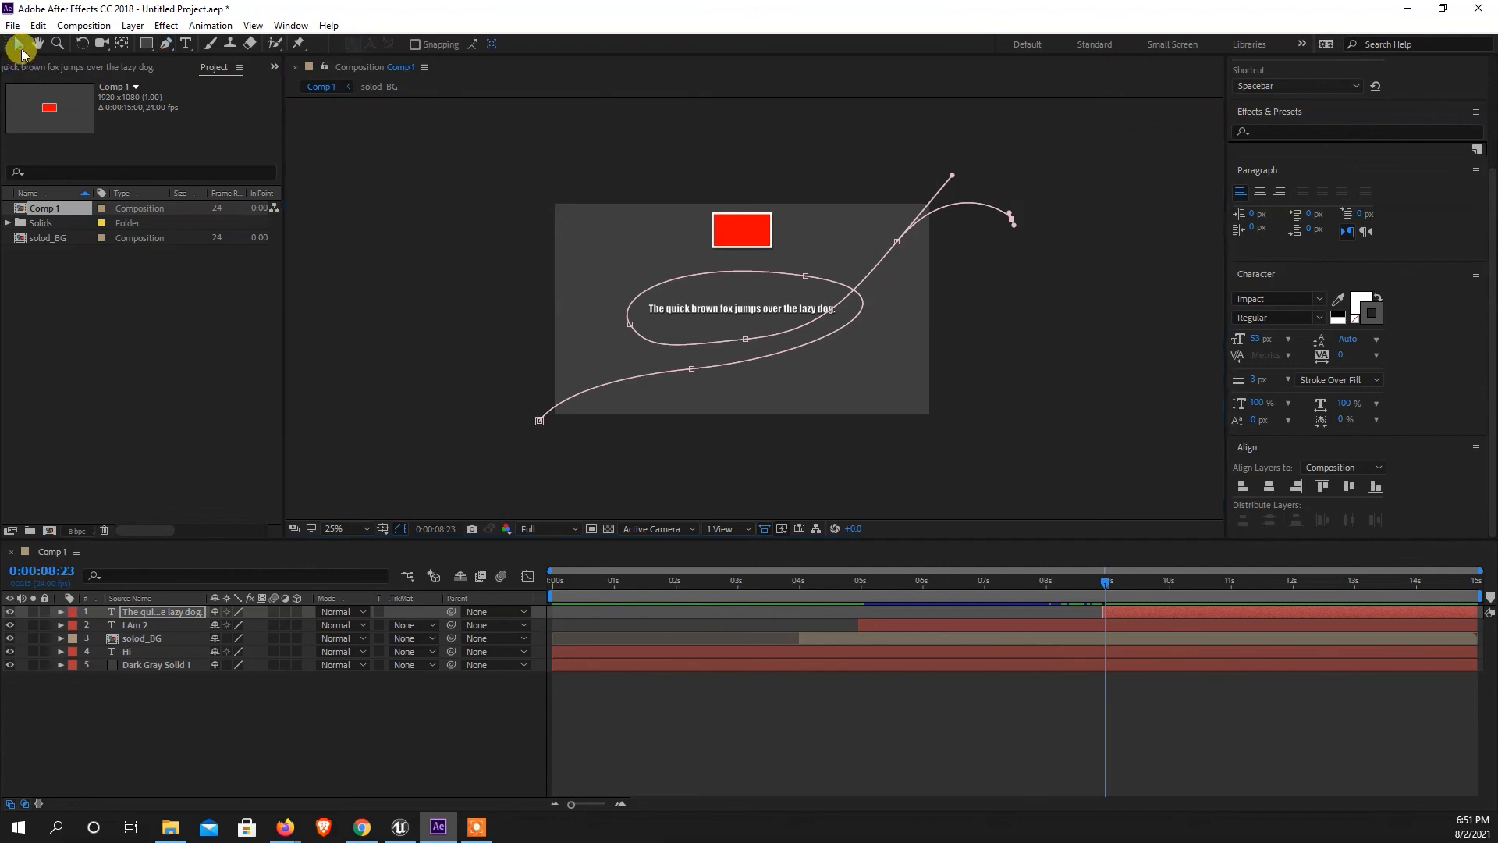
left_click(235, 784)
Smooth the sentence's mask path by adjusting the curve handles along the loop's lower side and the exit toward the right edge.
left_click(152, 612)
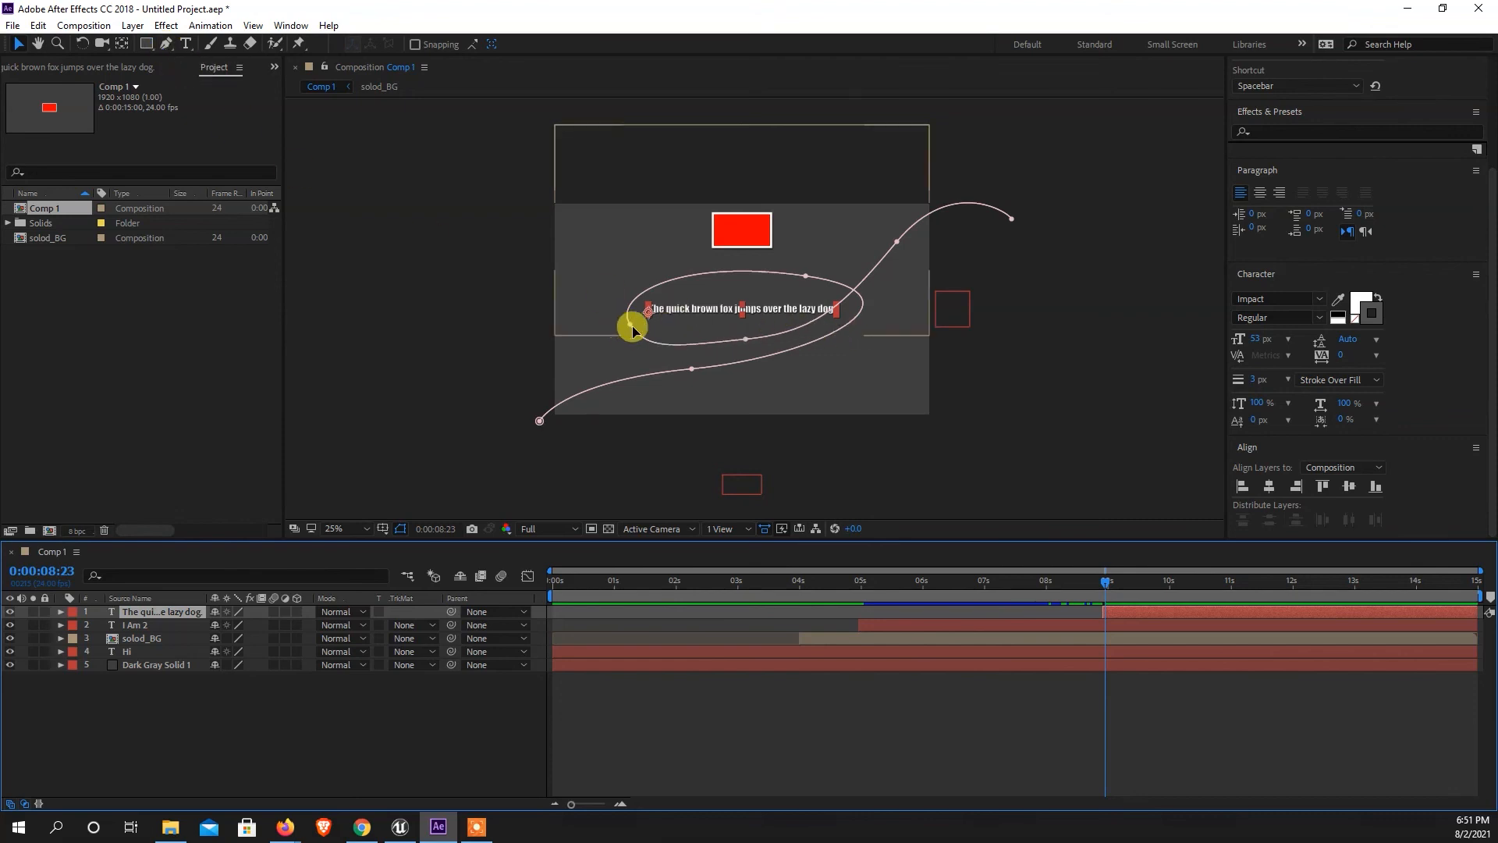
mouse_move(630, 326)
left_mouse_down()
mouse_move(654, 370)
mouse_move(640, 345)
left_mouse_up()
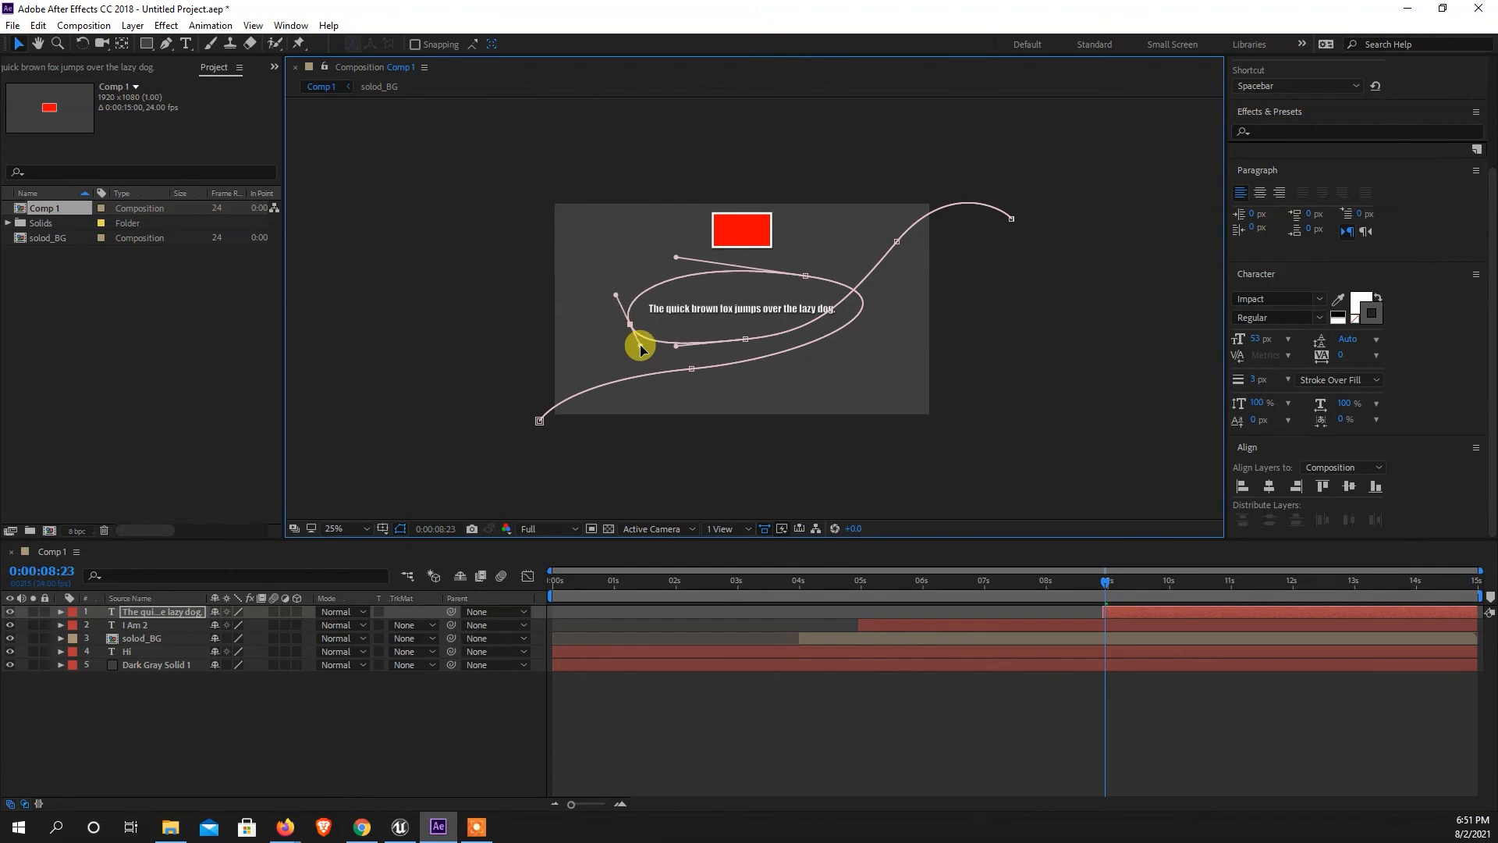
left_click(745, 341)
left_click_drag(673, 348, 666, 353)
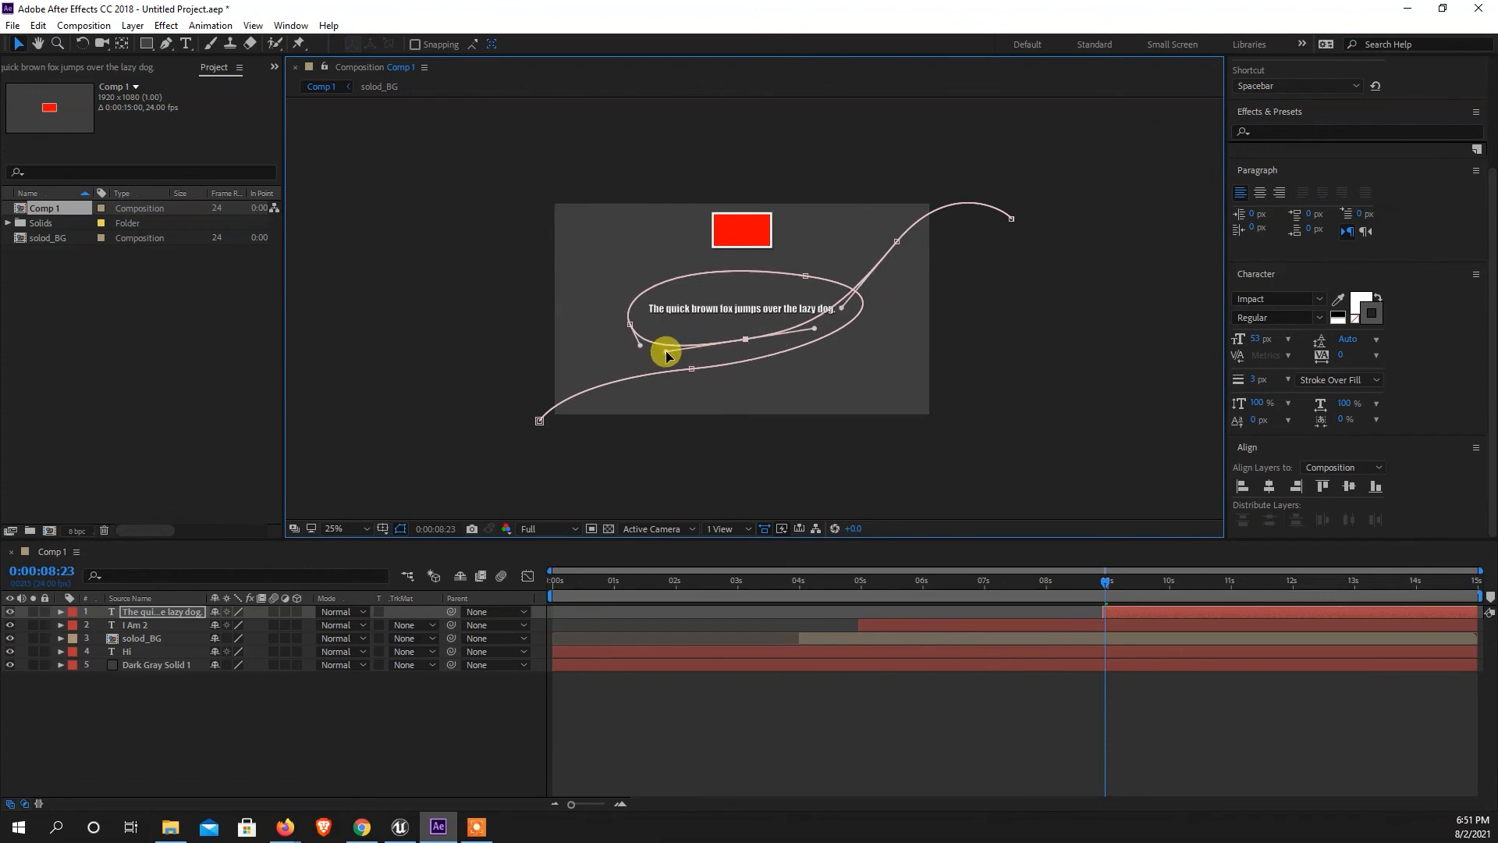
left_click_drag(676, 353, 697, 348)
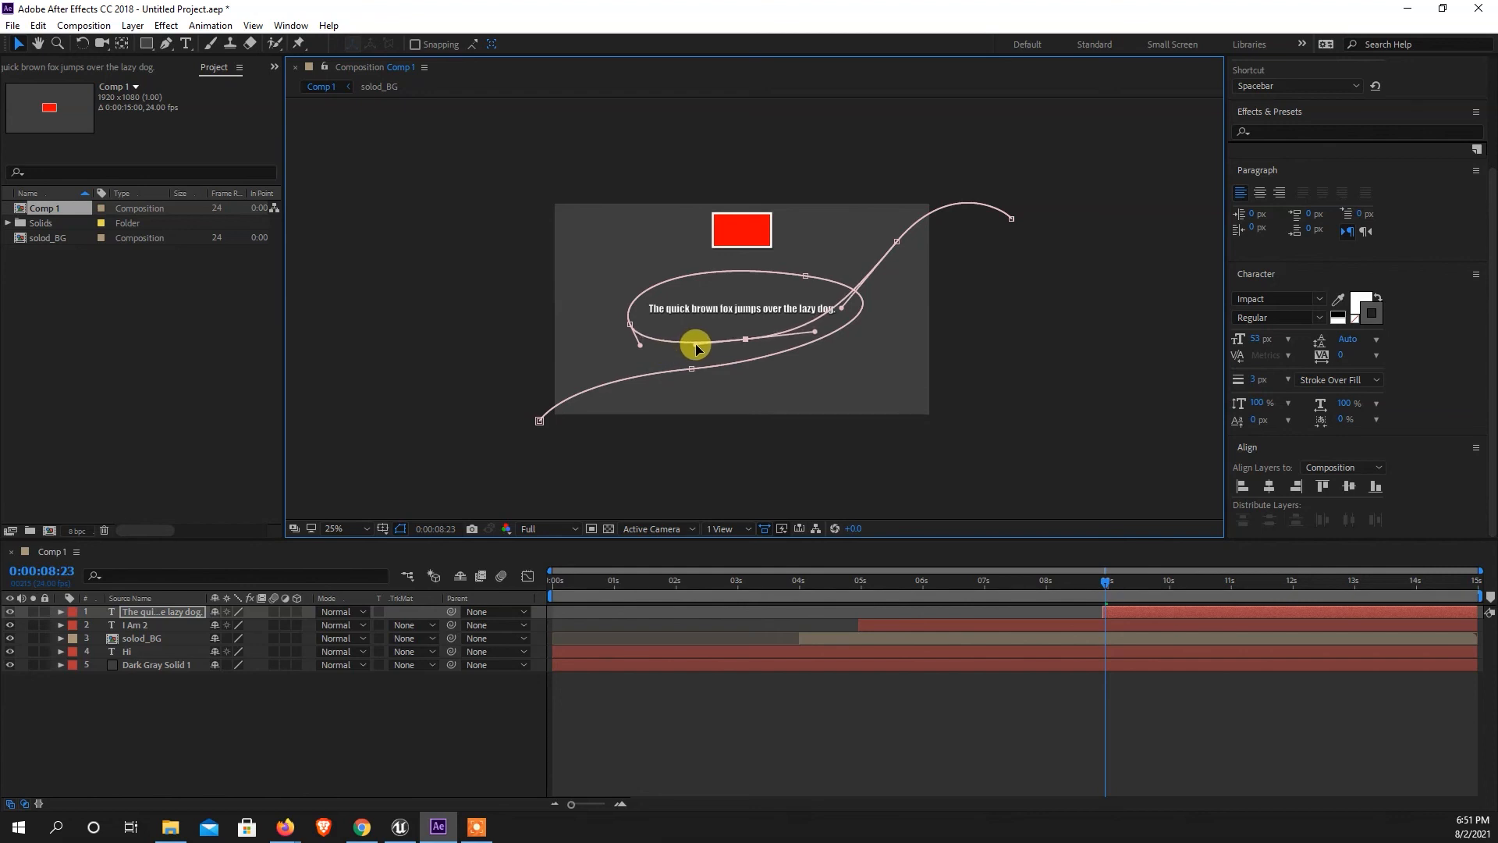
left_click(847, 310)
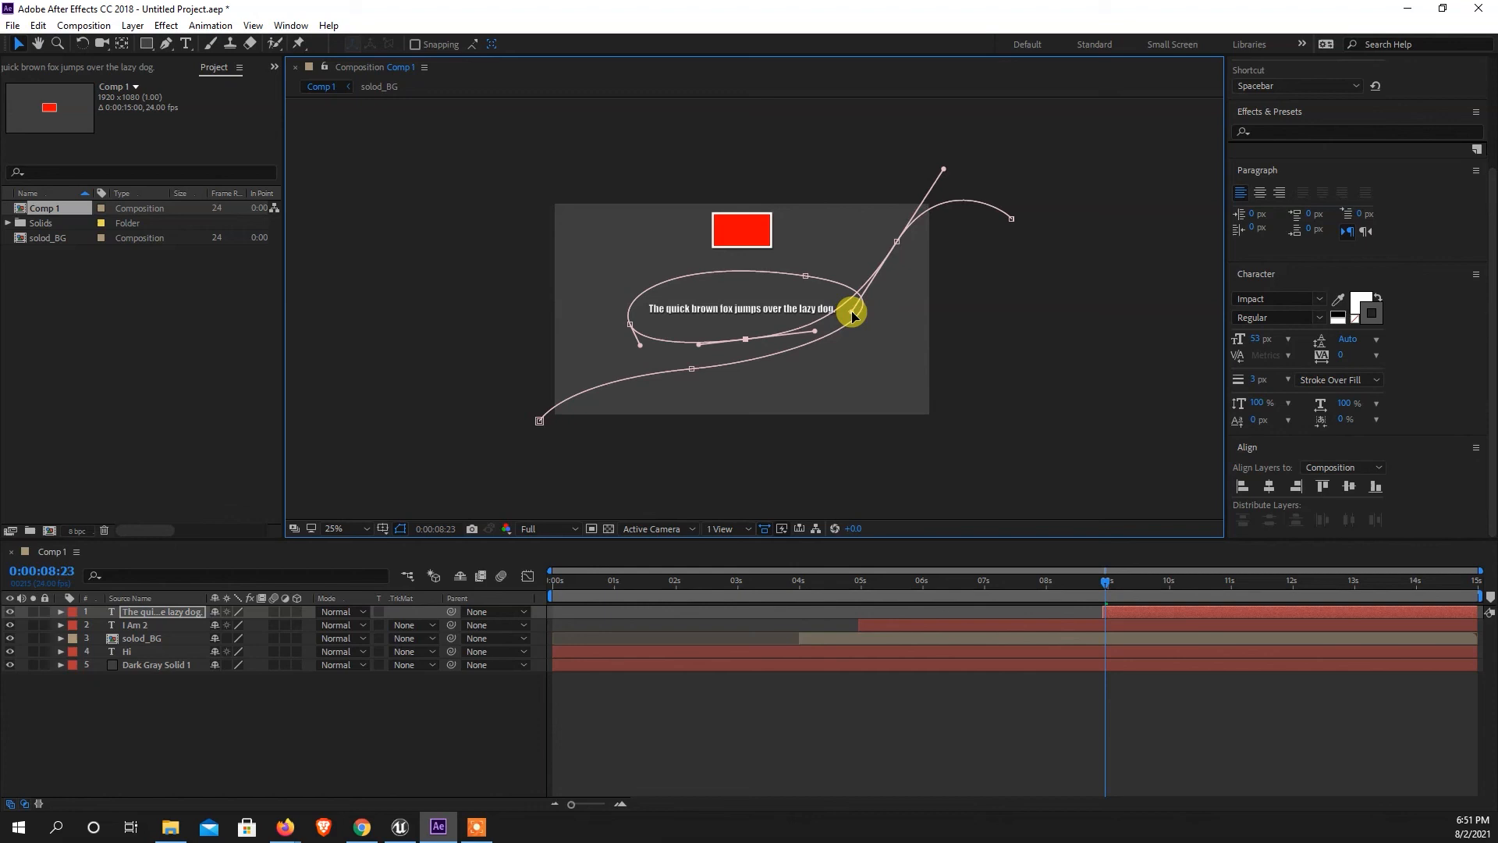
left_click(156, 738)
left_click(141, 615)
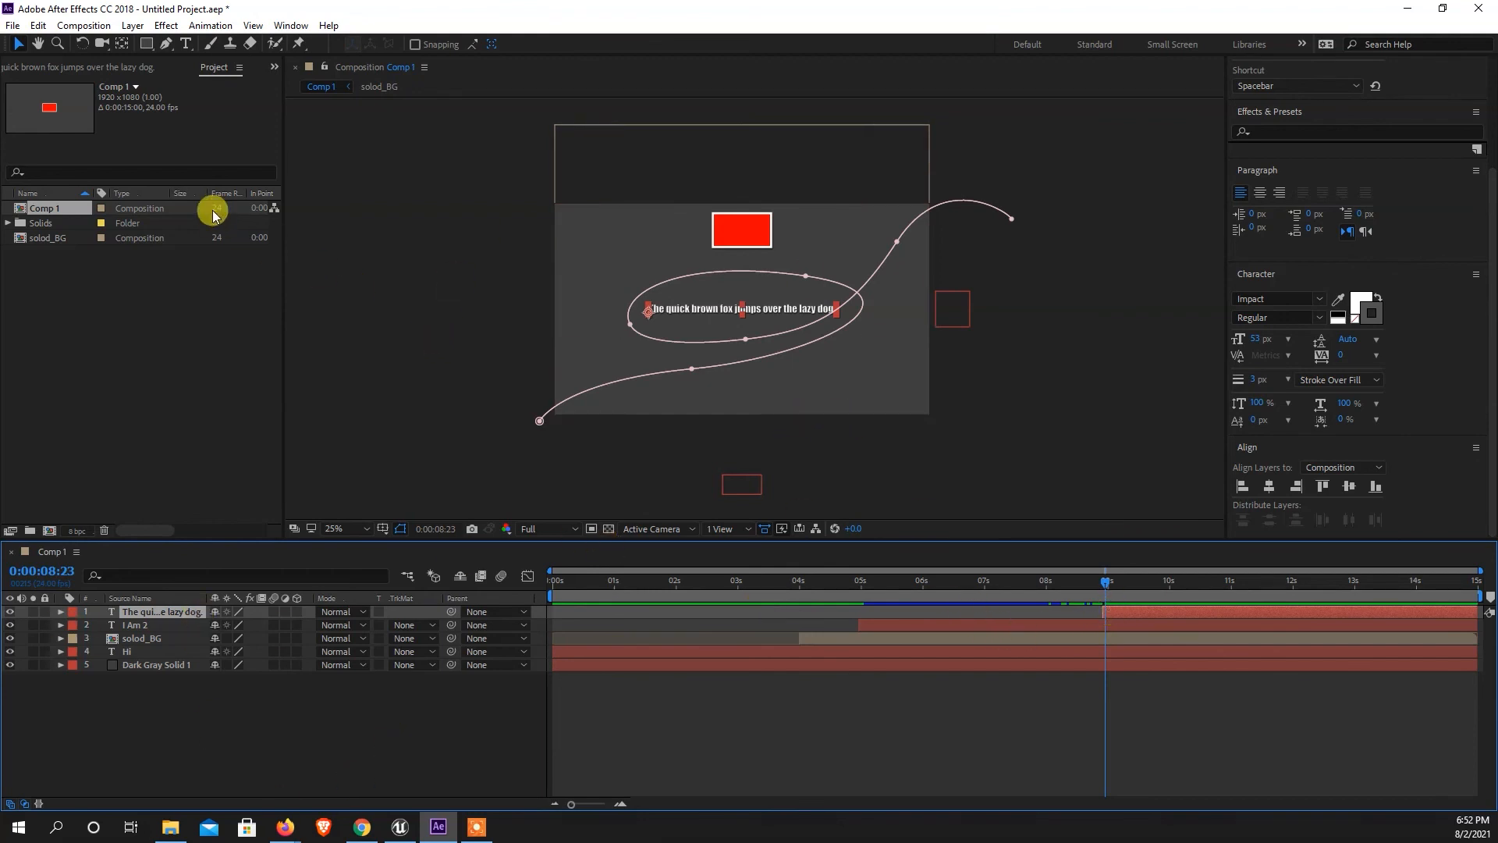
Assign Mask 1 as the path for the sentence text to follow and view the result closer.
left_click(60, 613)
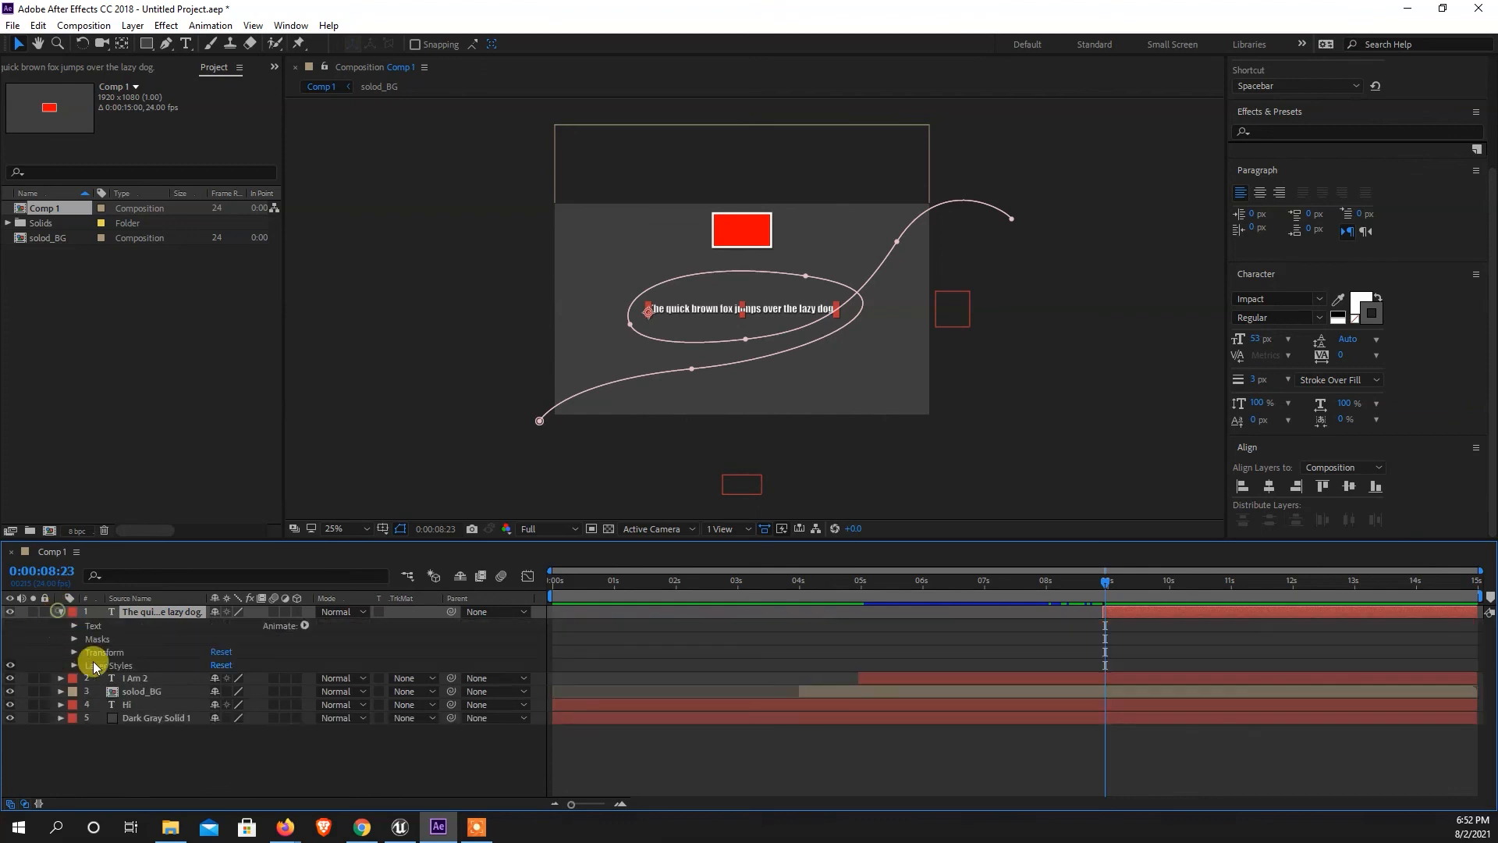
left_click(75, 626)
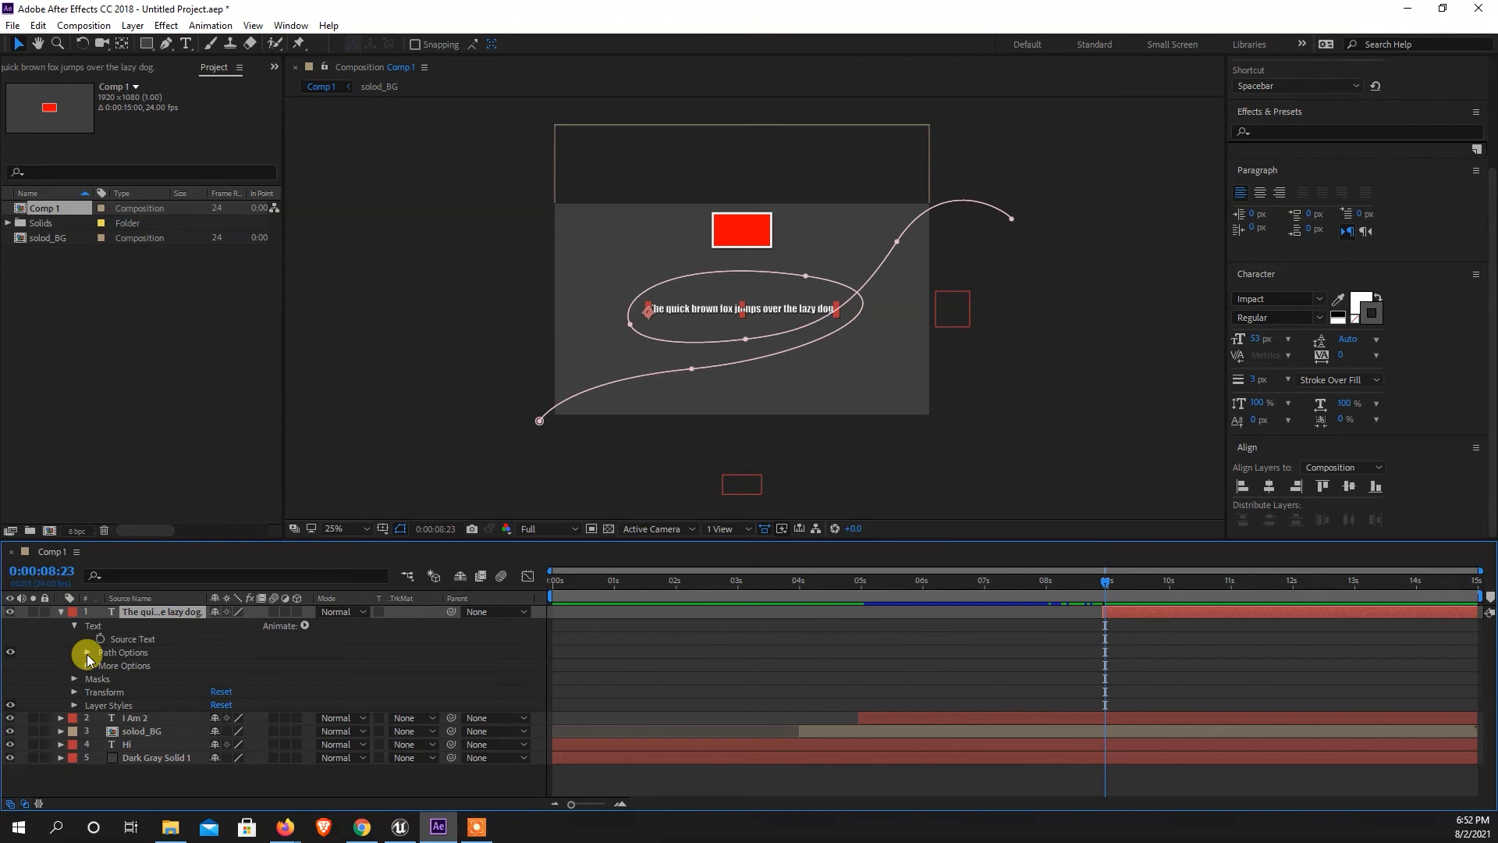
left_click(87, 653)
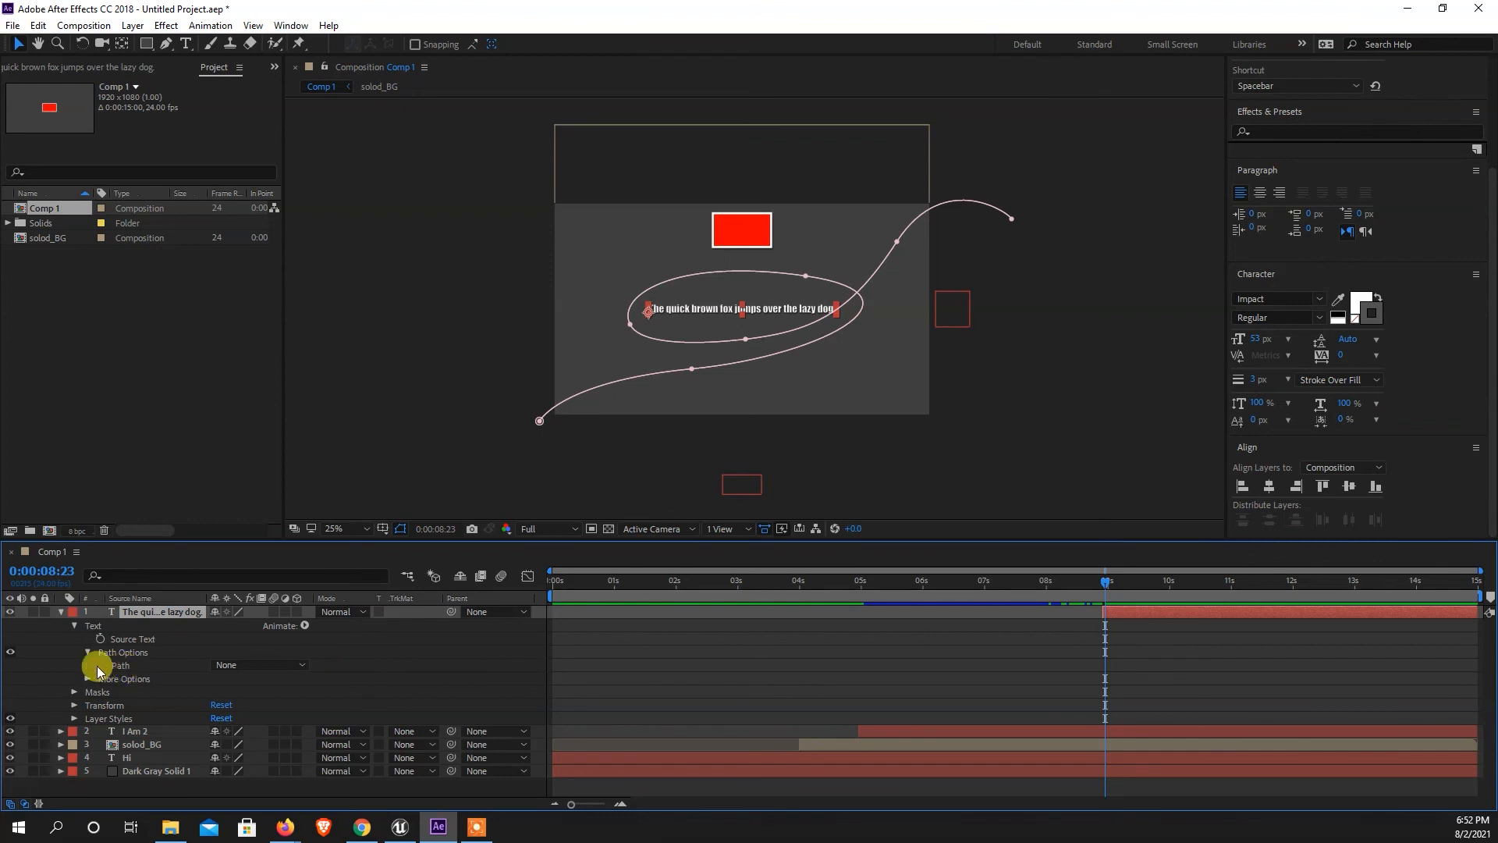
left_click(229, 666)
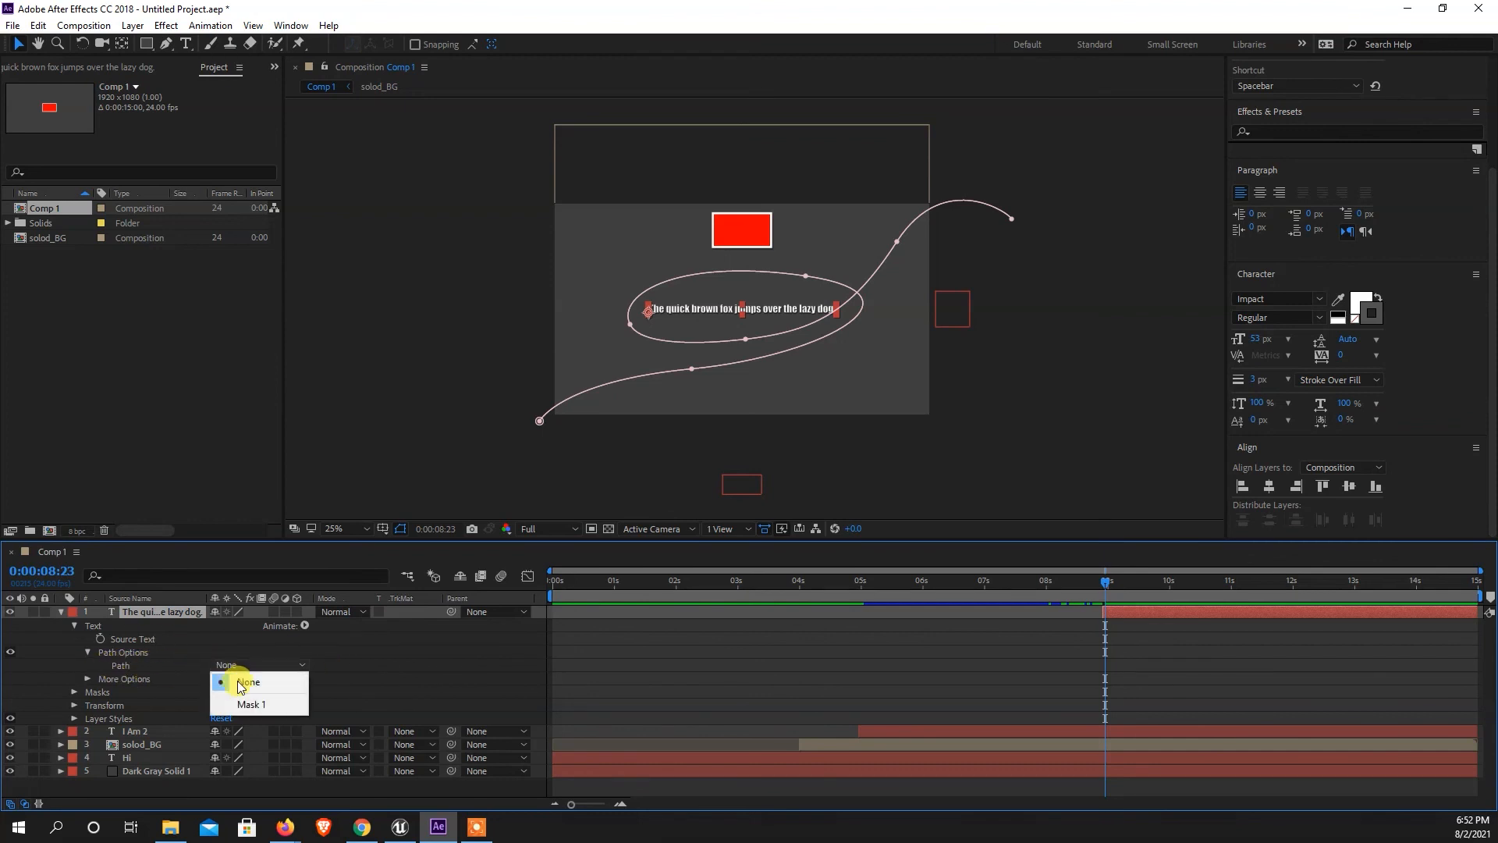
left_click(248, 705)
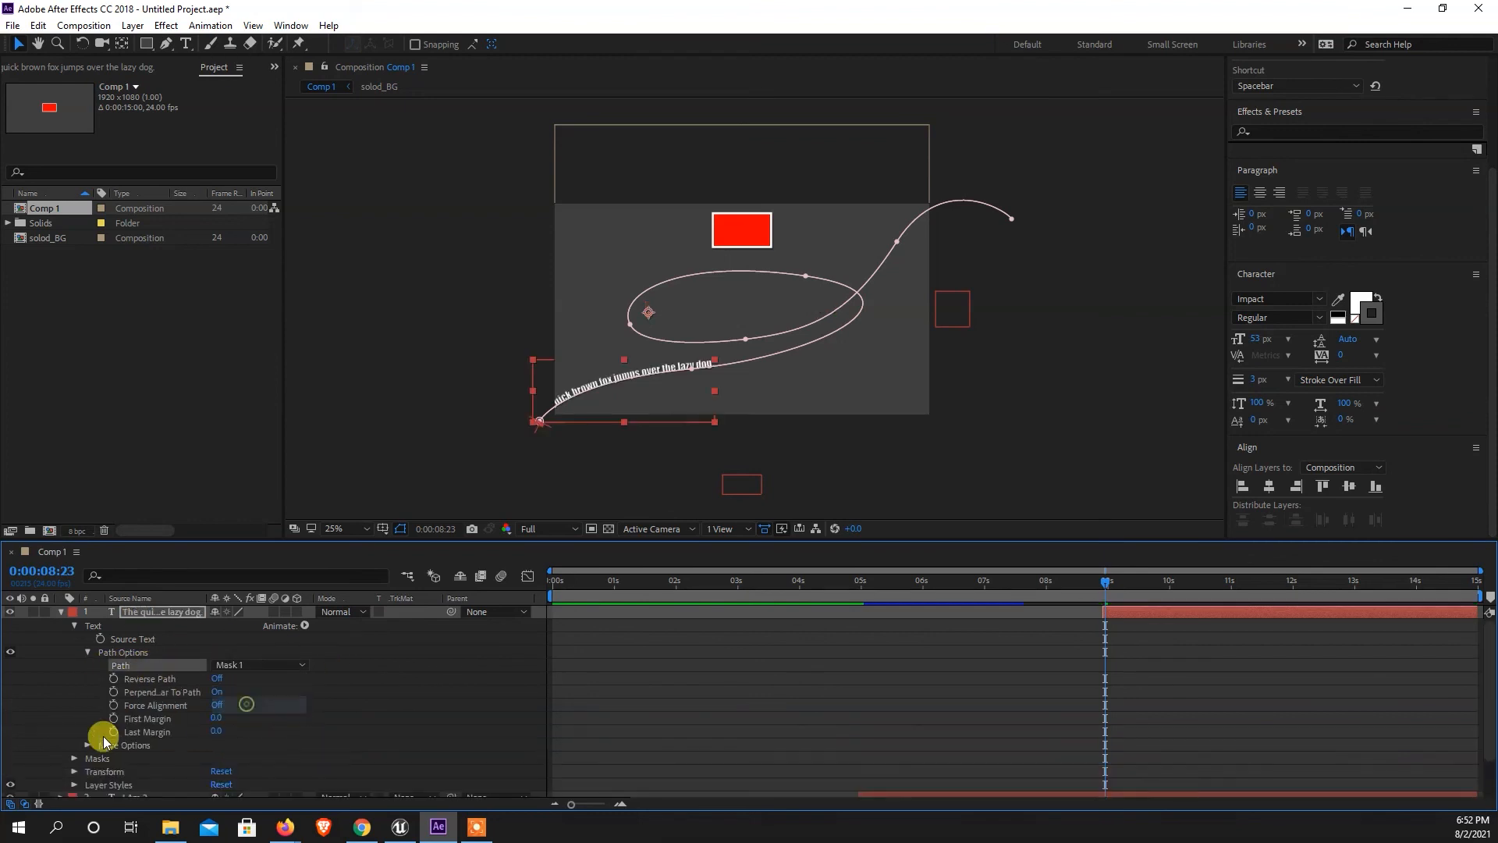
key("period")
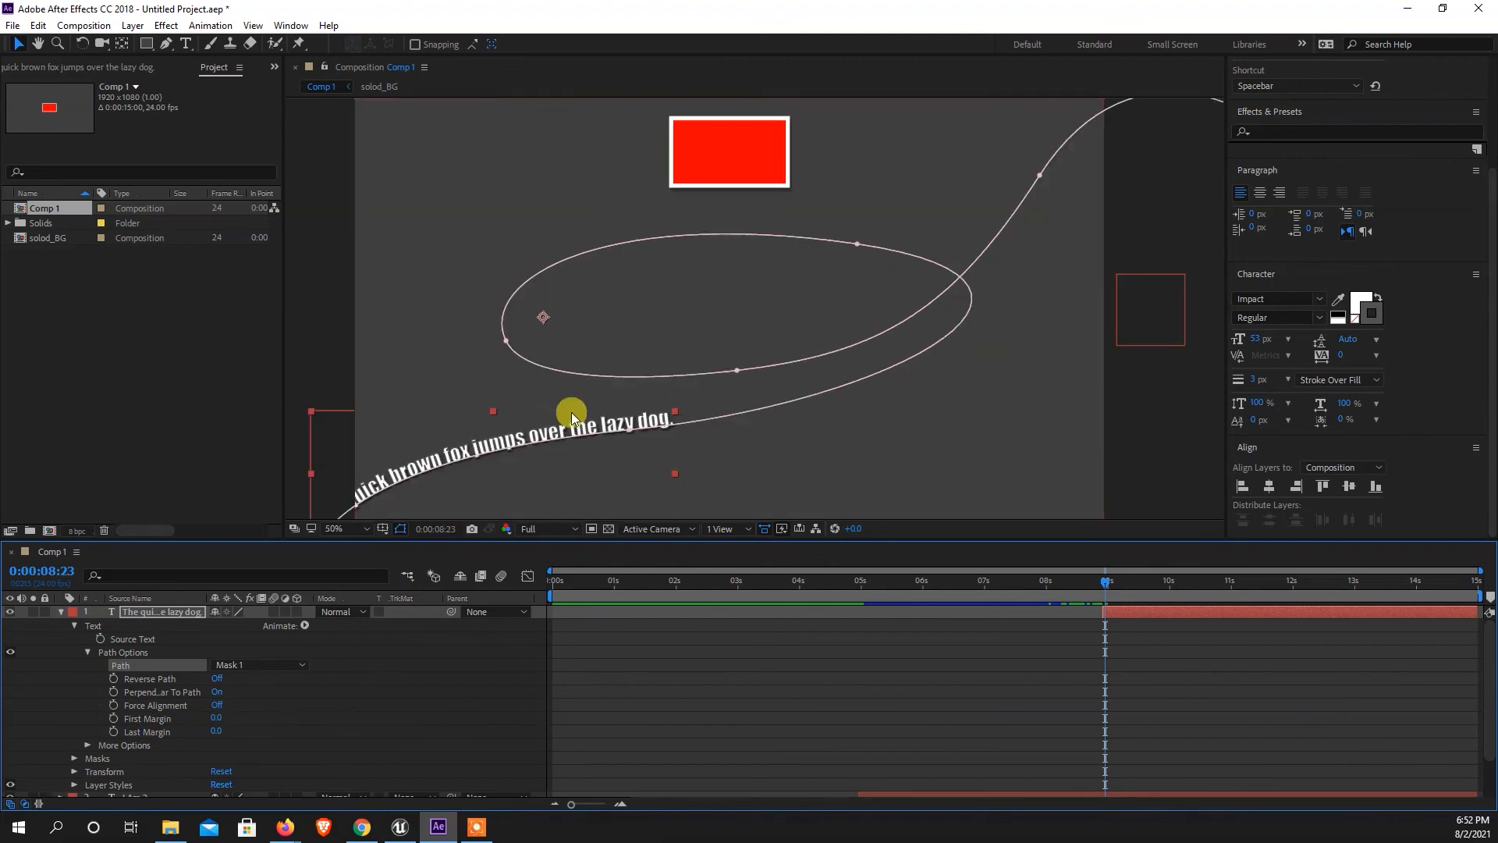
Set the sentence's First Margin to -896 at 0:00:08:23 and start keyframing it.
left_click(1151, 610)
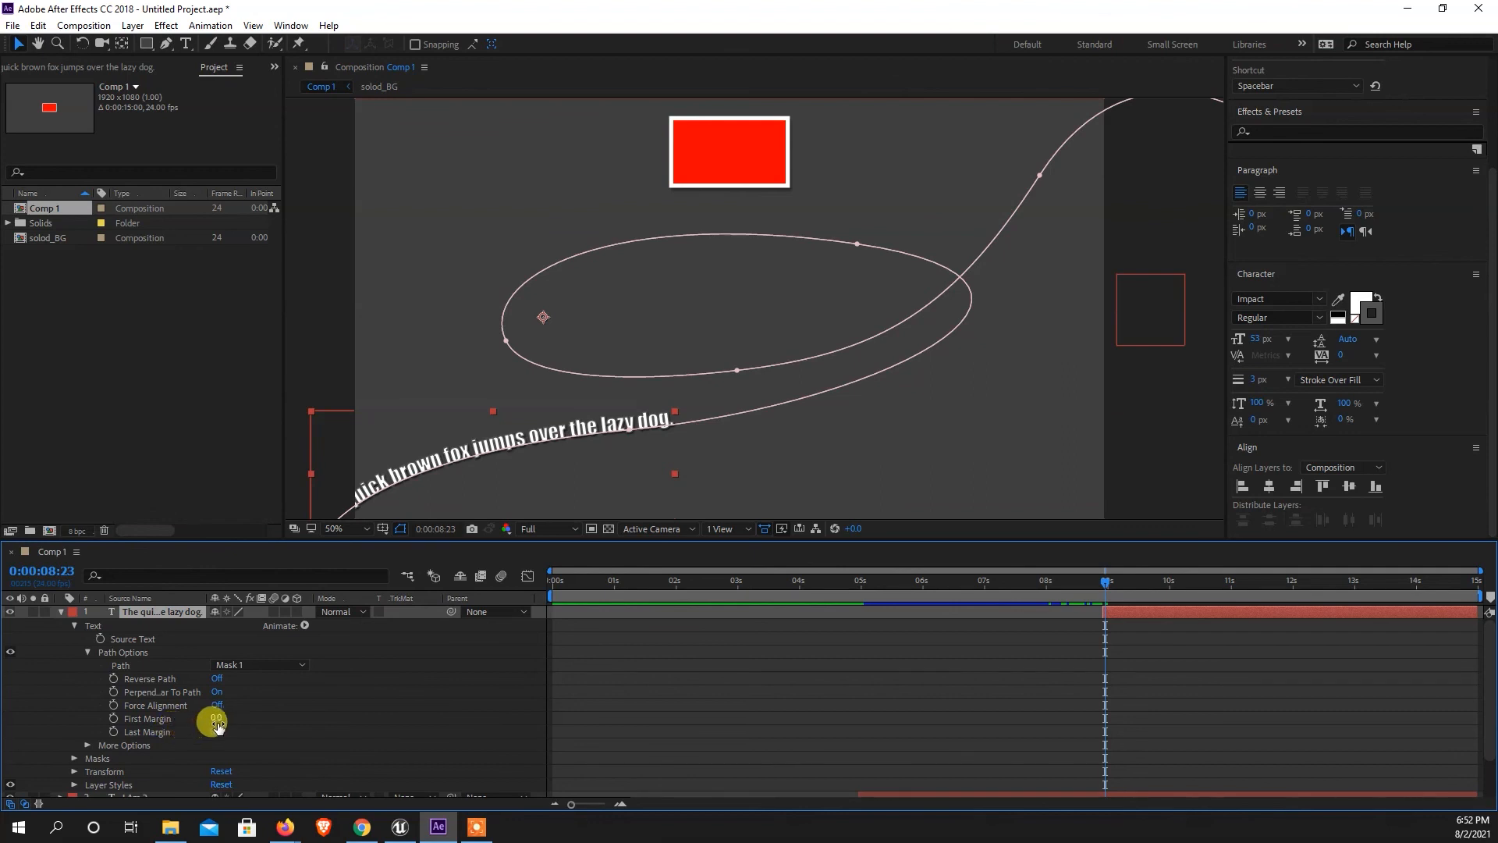
left_click_drag(217, 722, 74, 729)
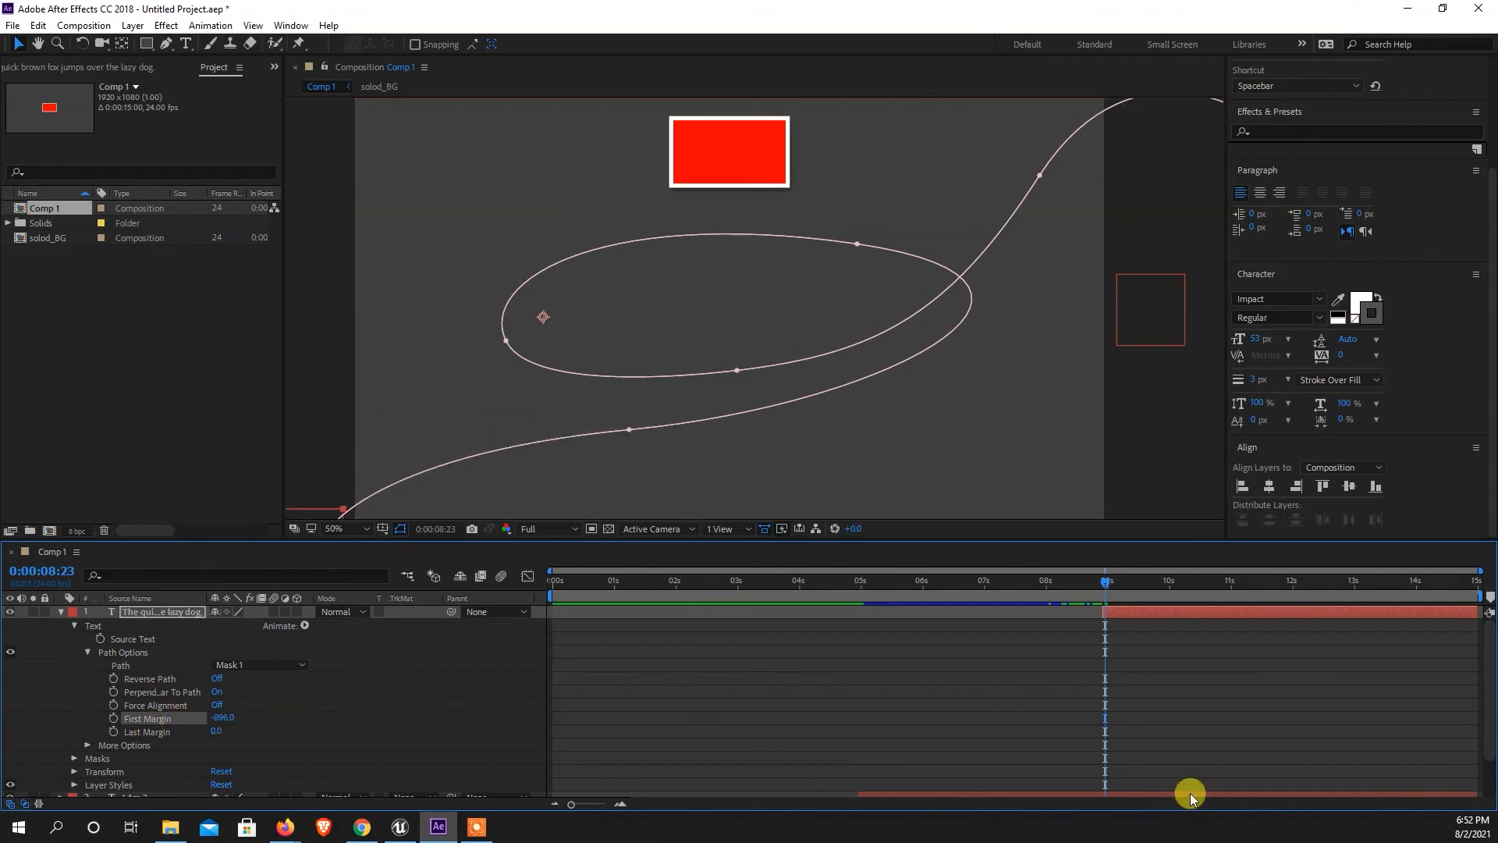
left_click(113, 718)
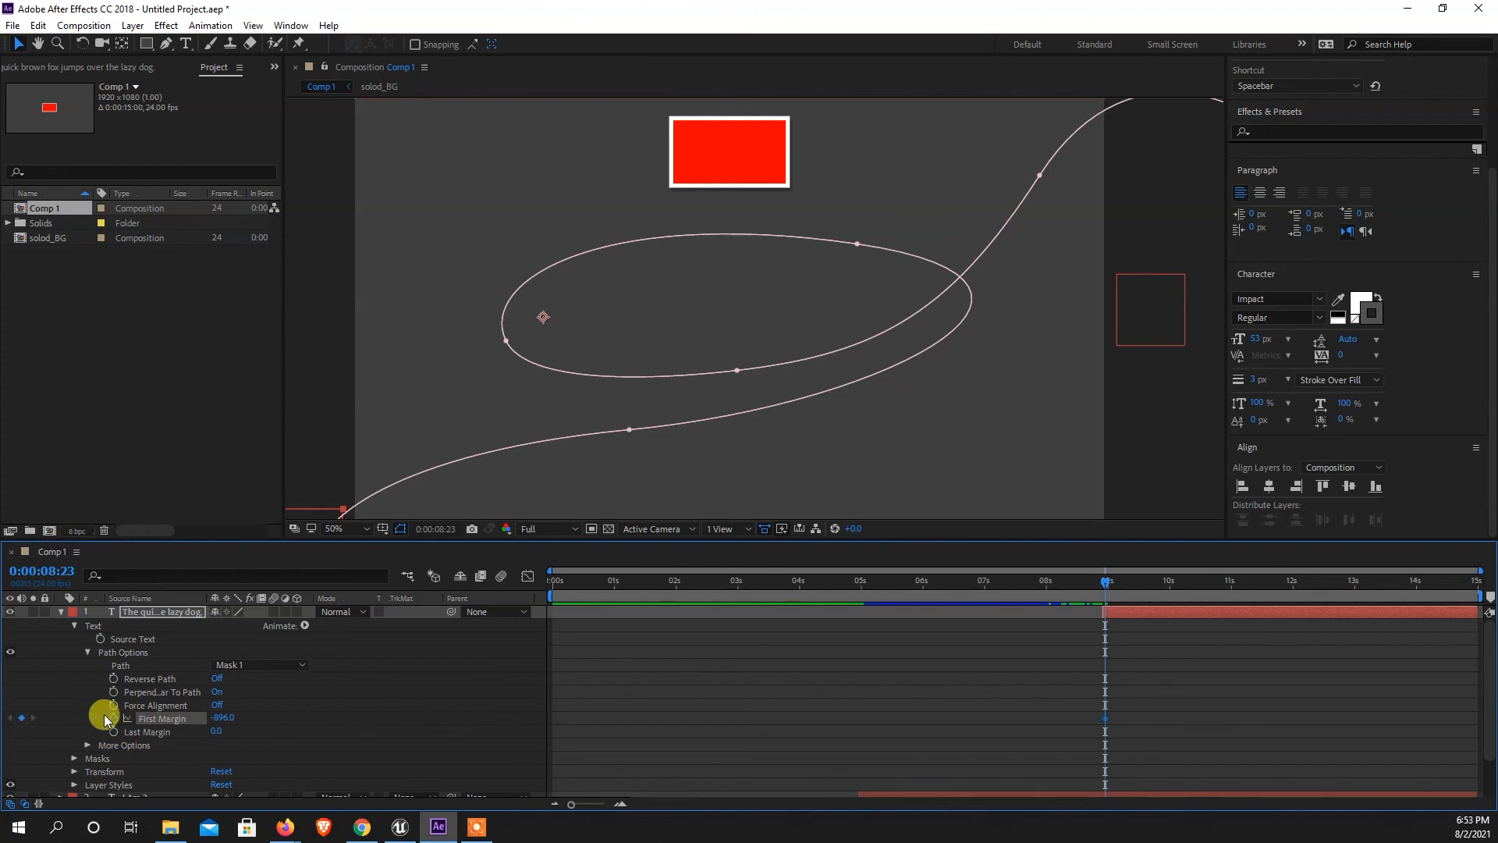
At 0:00:10:00, raise the First Margin to about 3260 so the sentence sits along the loop's lower curve.
left_click_drag(1112, 587, 1171, 591)
left_click_drag(215, 716, 1284, 665)
left_click_drag(215, 717, 1146, 658)
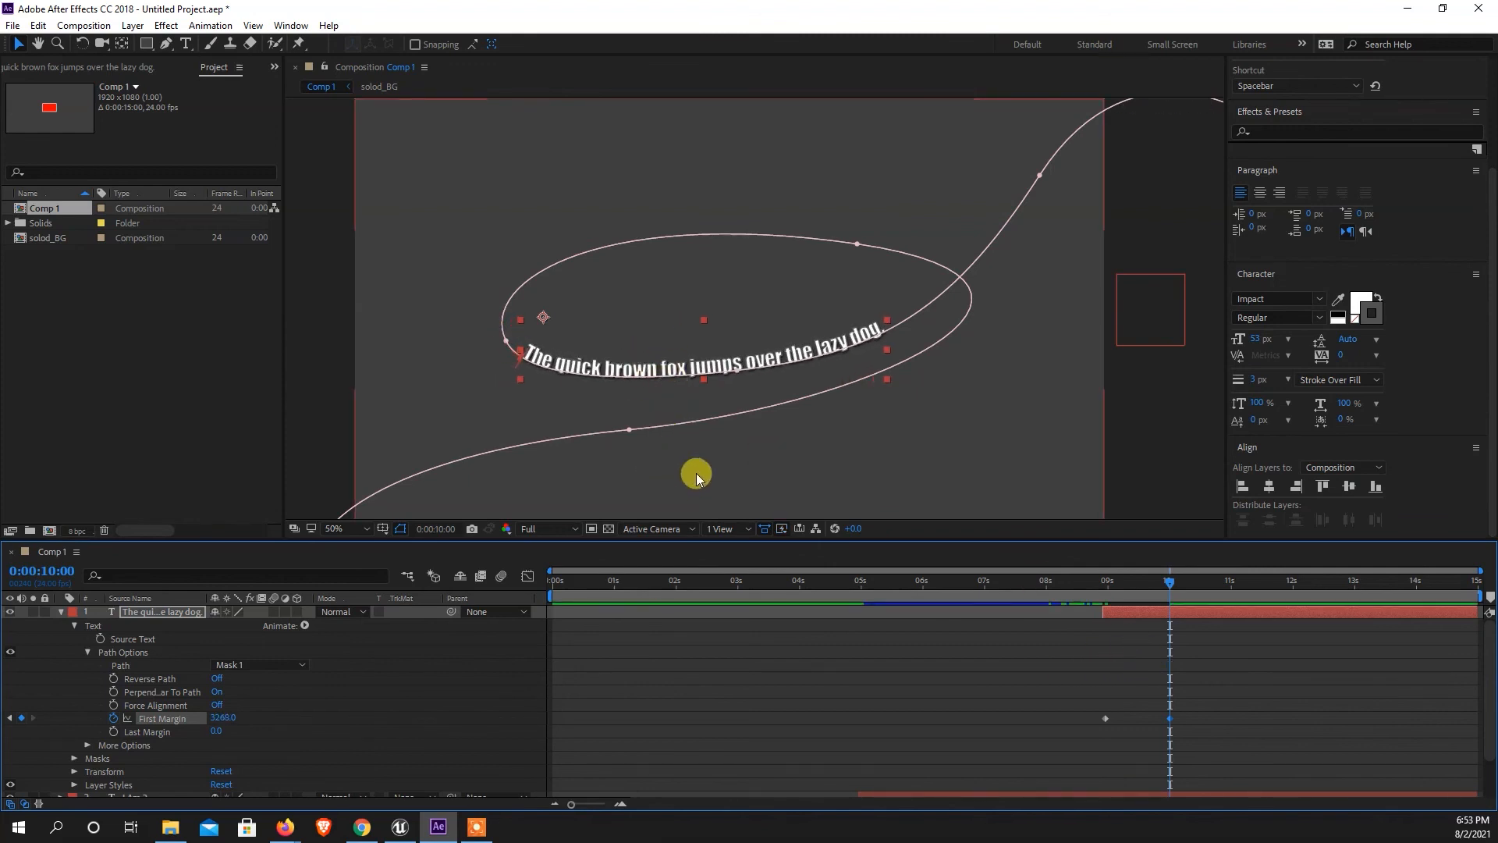
Hold the First Margin with a keyframe at 0:00:12:01 and increase it at 0:00:13:01 to move the sentence onward along the path.
left_click_drag(1170, 586, 1297, 596)
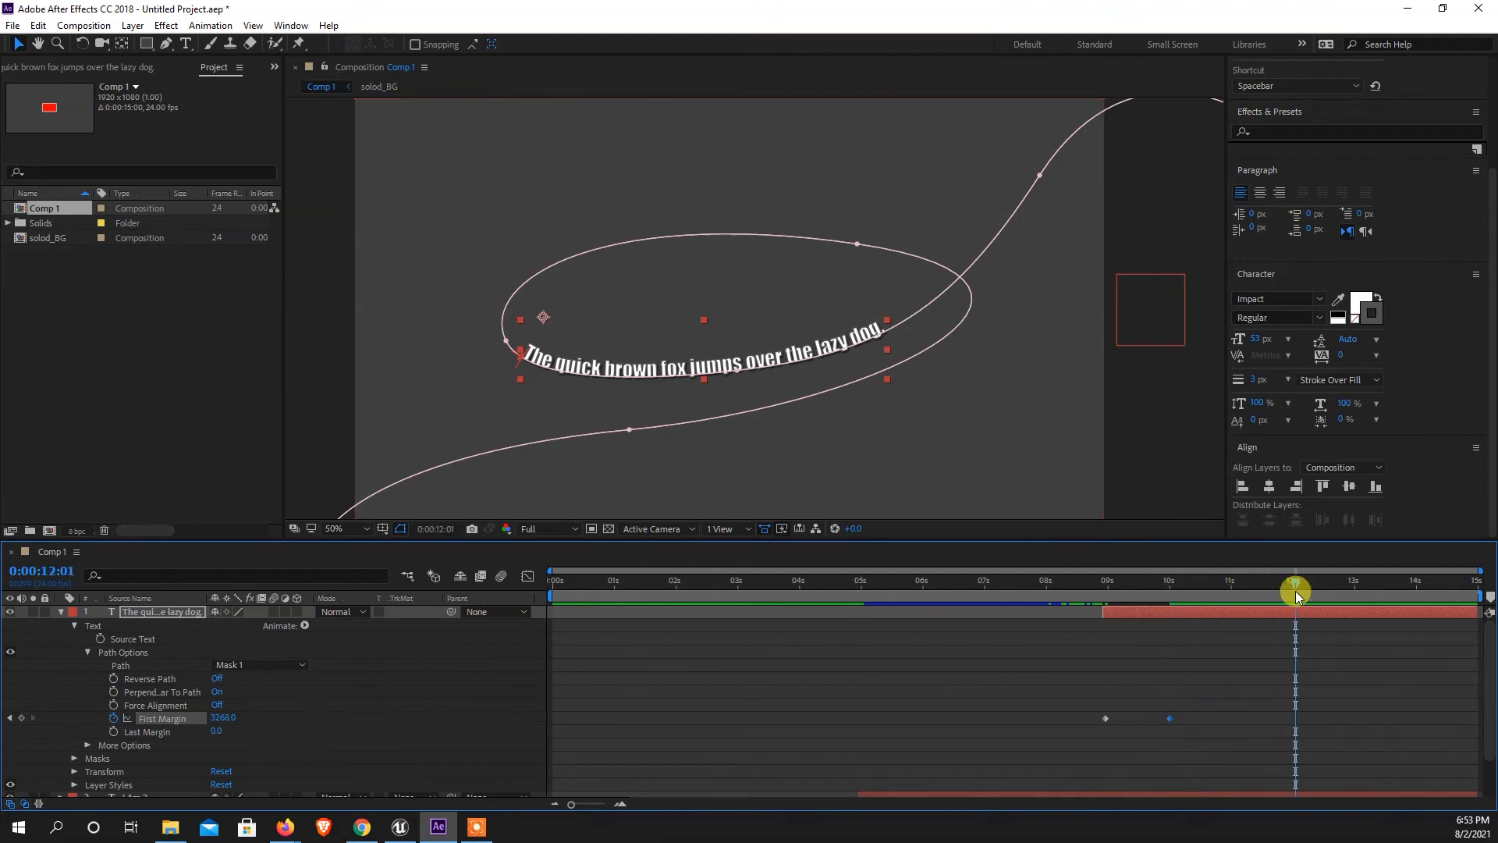
left_click(21, 718)
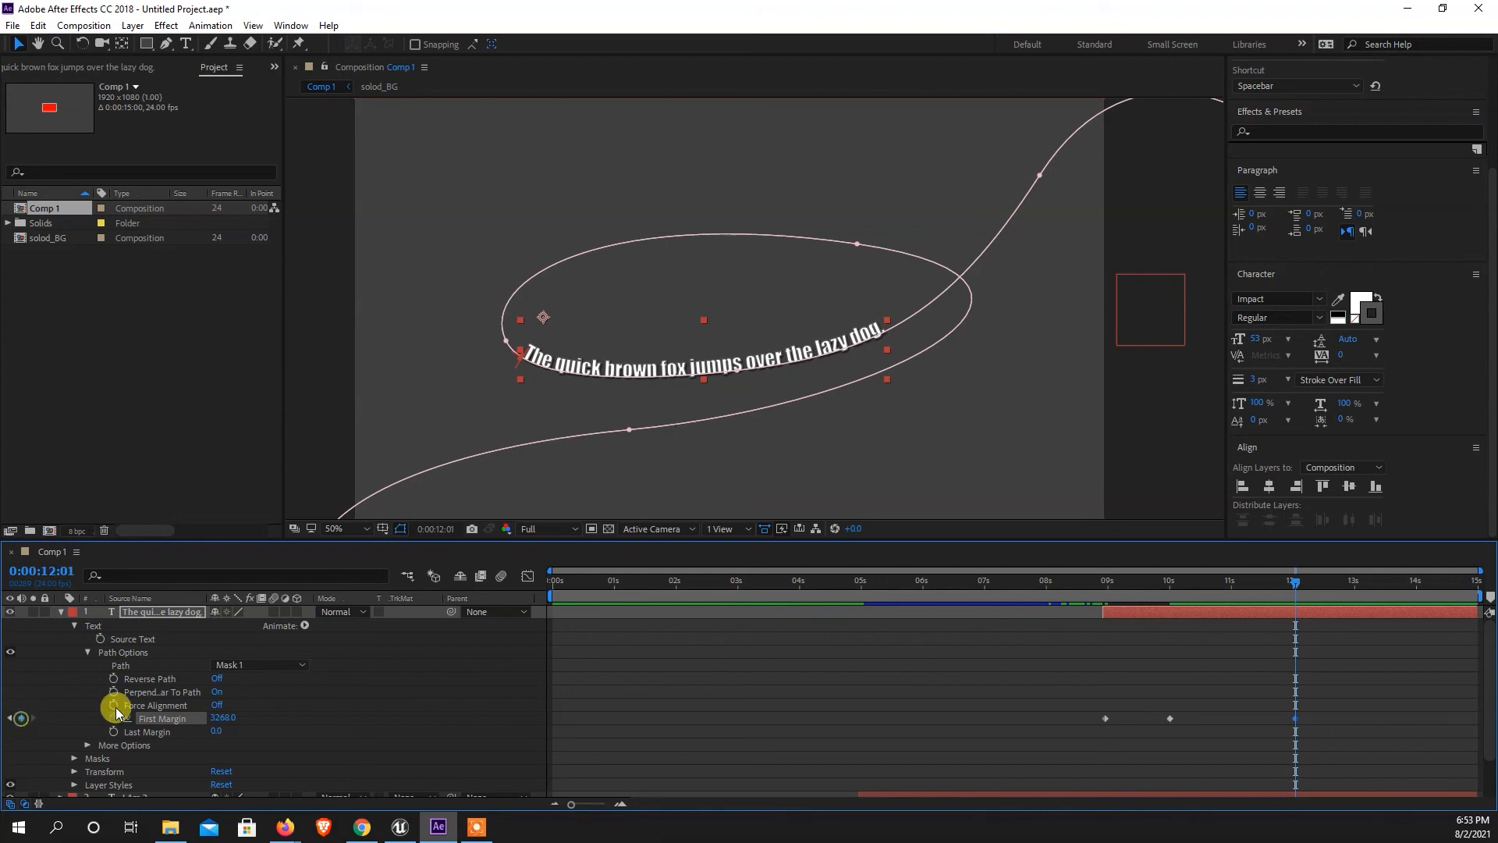
left_click_drag(1296, 579, 1359, 584)
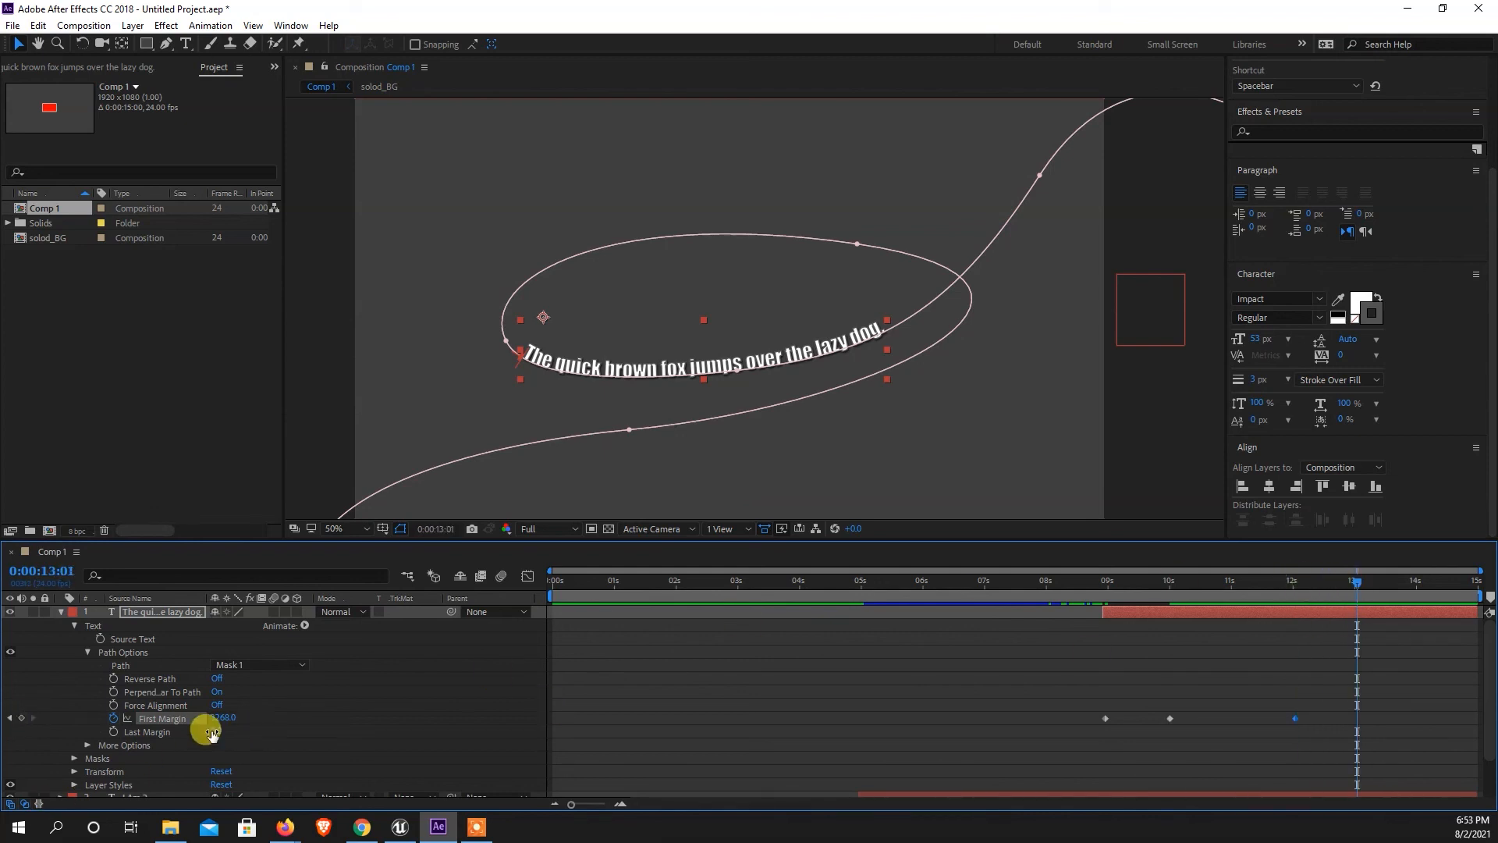
left_click_drag(225, 722, 1460, 548)
Apply Easy Ease to all four First Margin keyframes of the sentence layer.
left_click_drag(1364, 587, 1176, 595)
left_click_drag(1398, 696, 1108, 746)
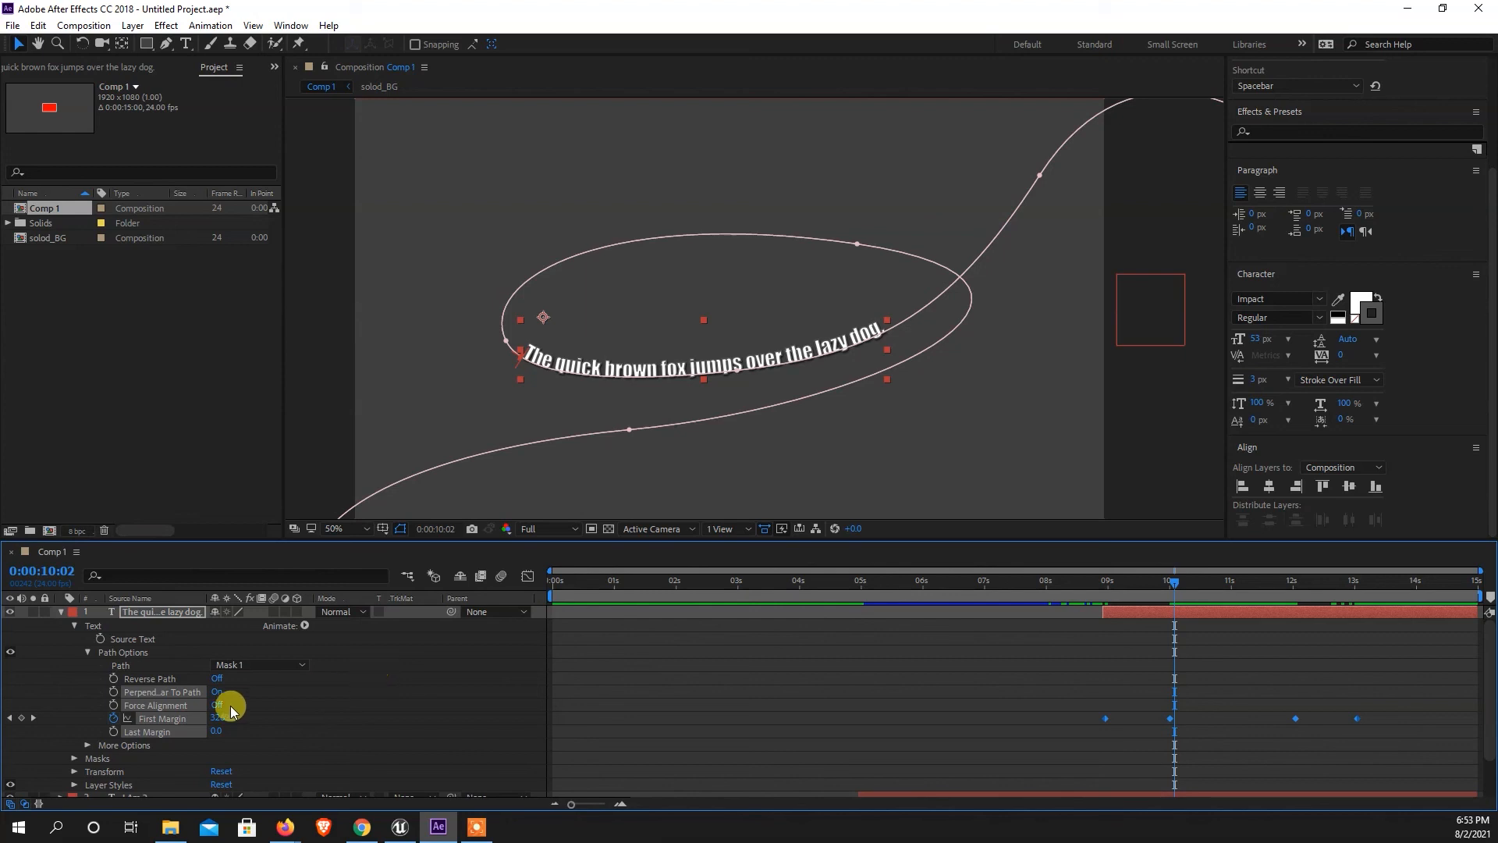
left_click(130, 745)
left_click(144, 718)
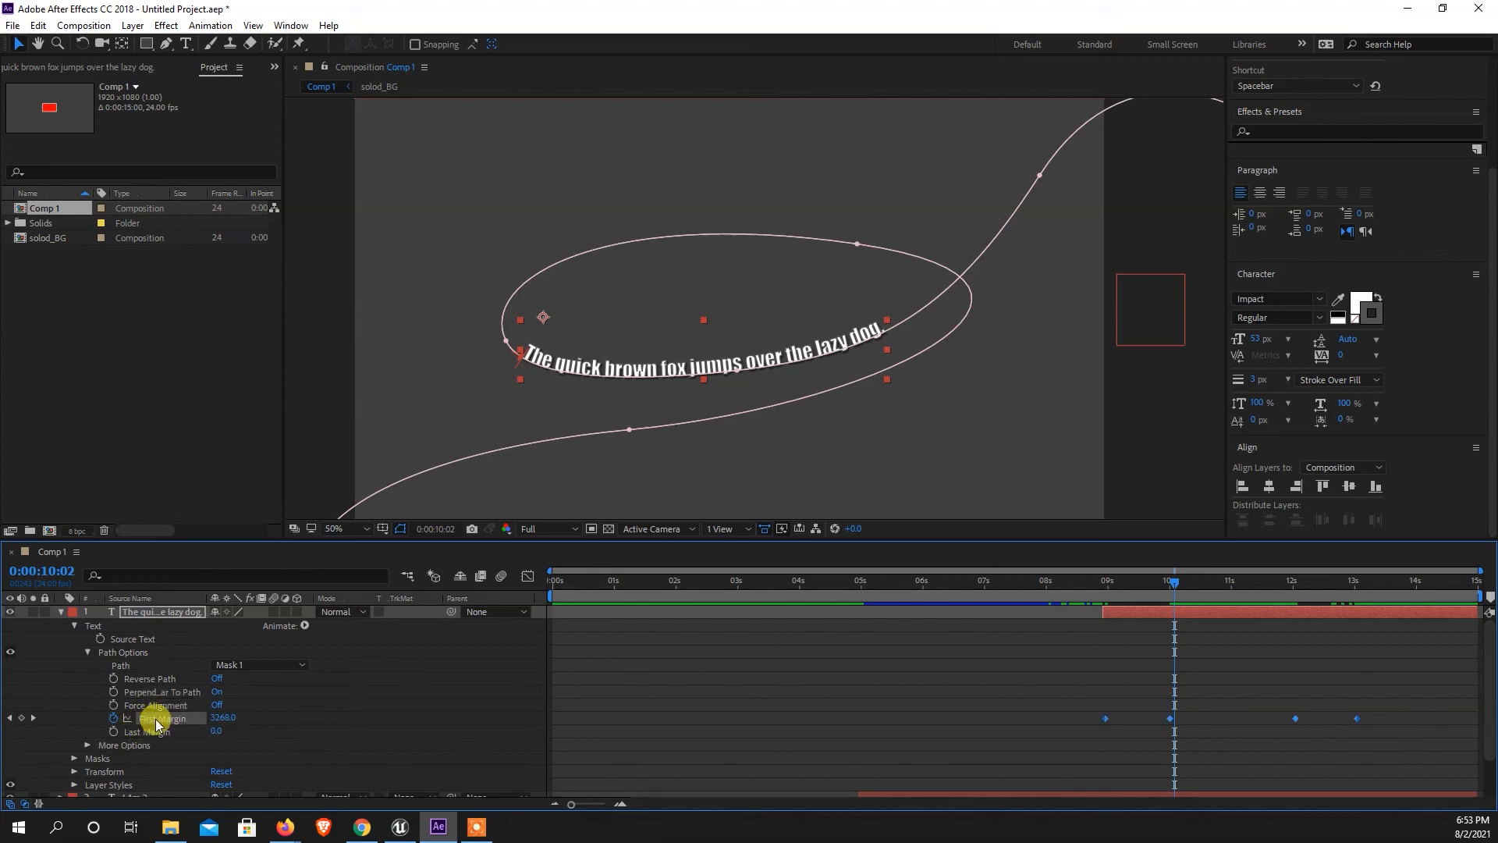
right_click(156, 723)
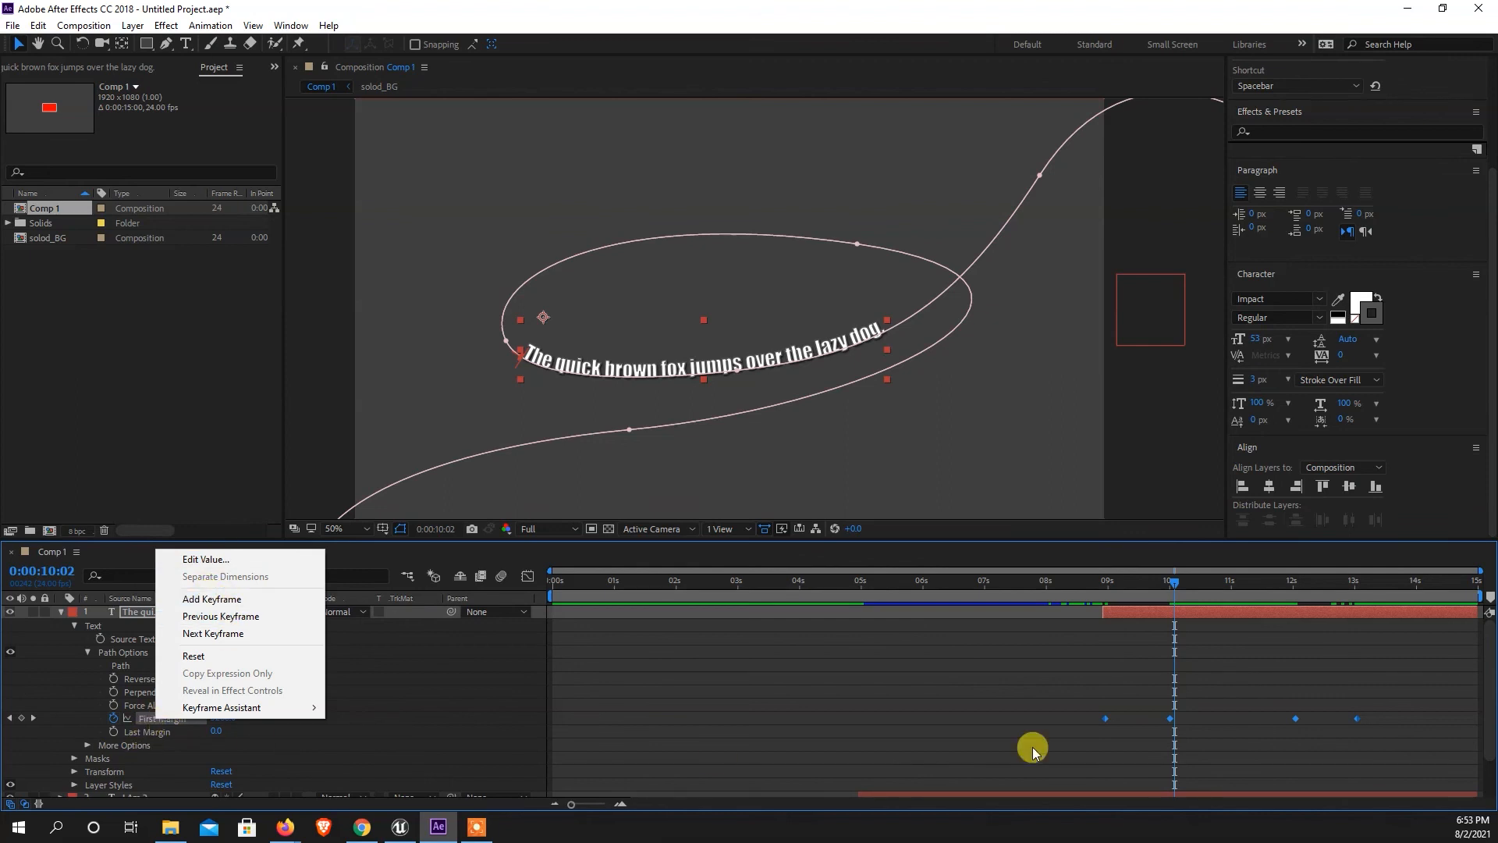
right_click(1358, 722)
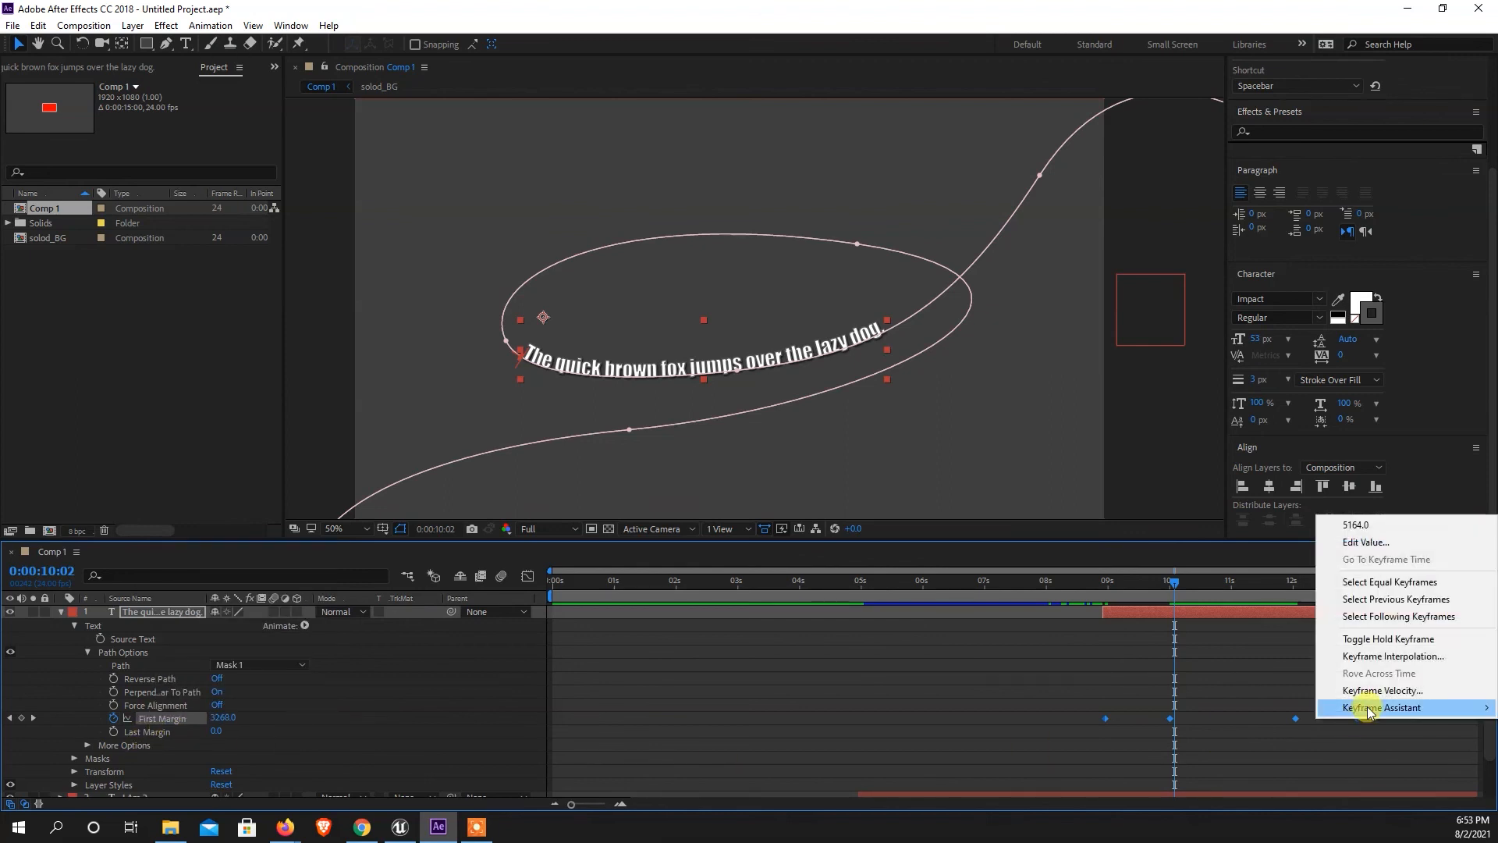
mouse_move(1362, 707)
left_click(1110, 607)
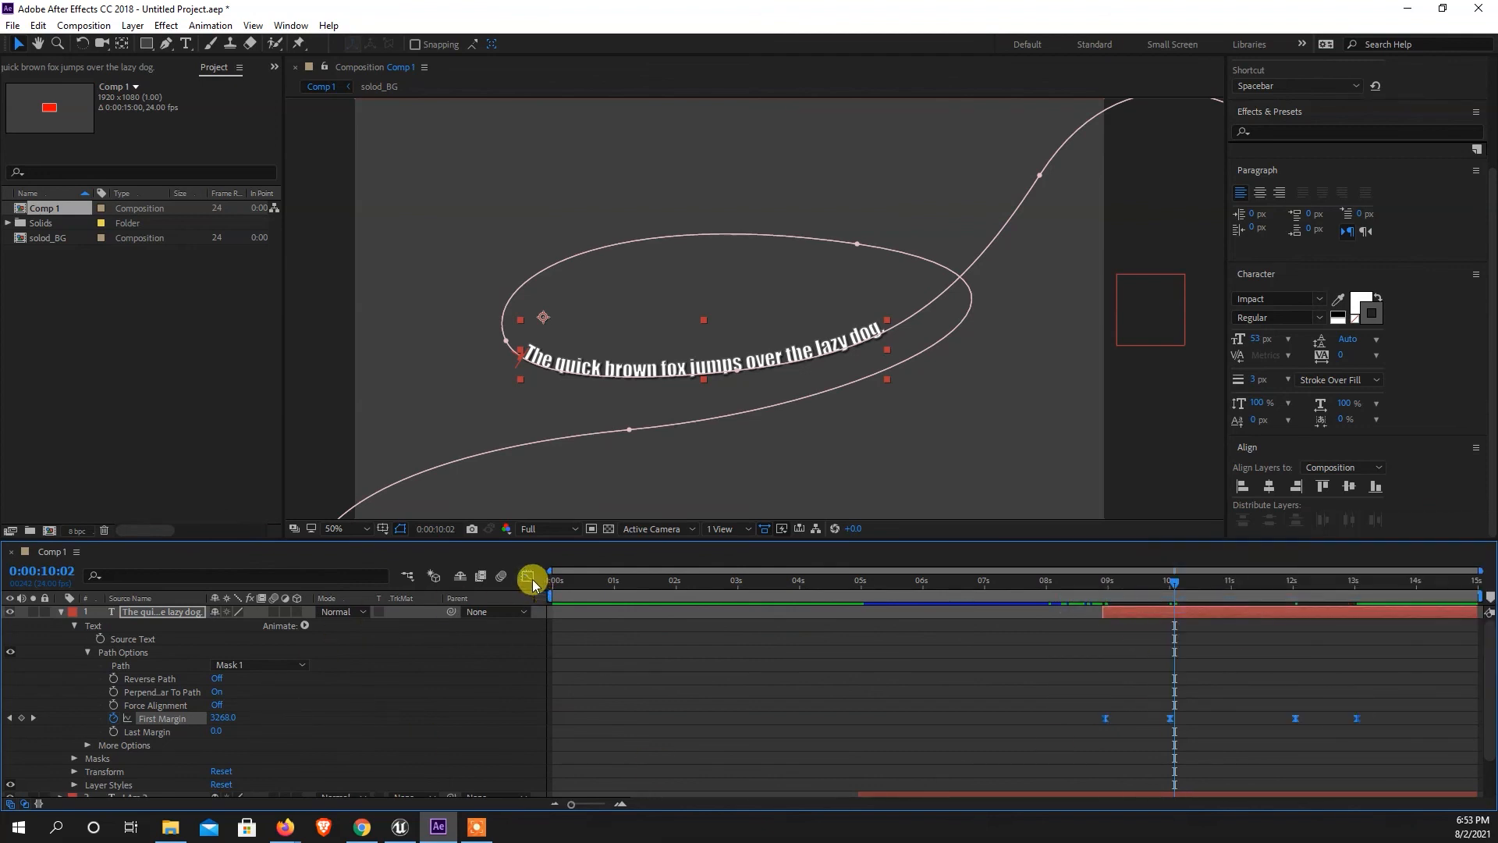
Reshape the First Margin value graph so the sentence enters fast and settles slowly, and leaves slowly with an accelerating finish.
left_click(531, 579)
left_click_drag(1408, 692, 1356, 636)
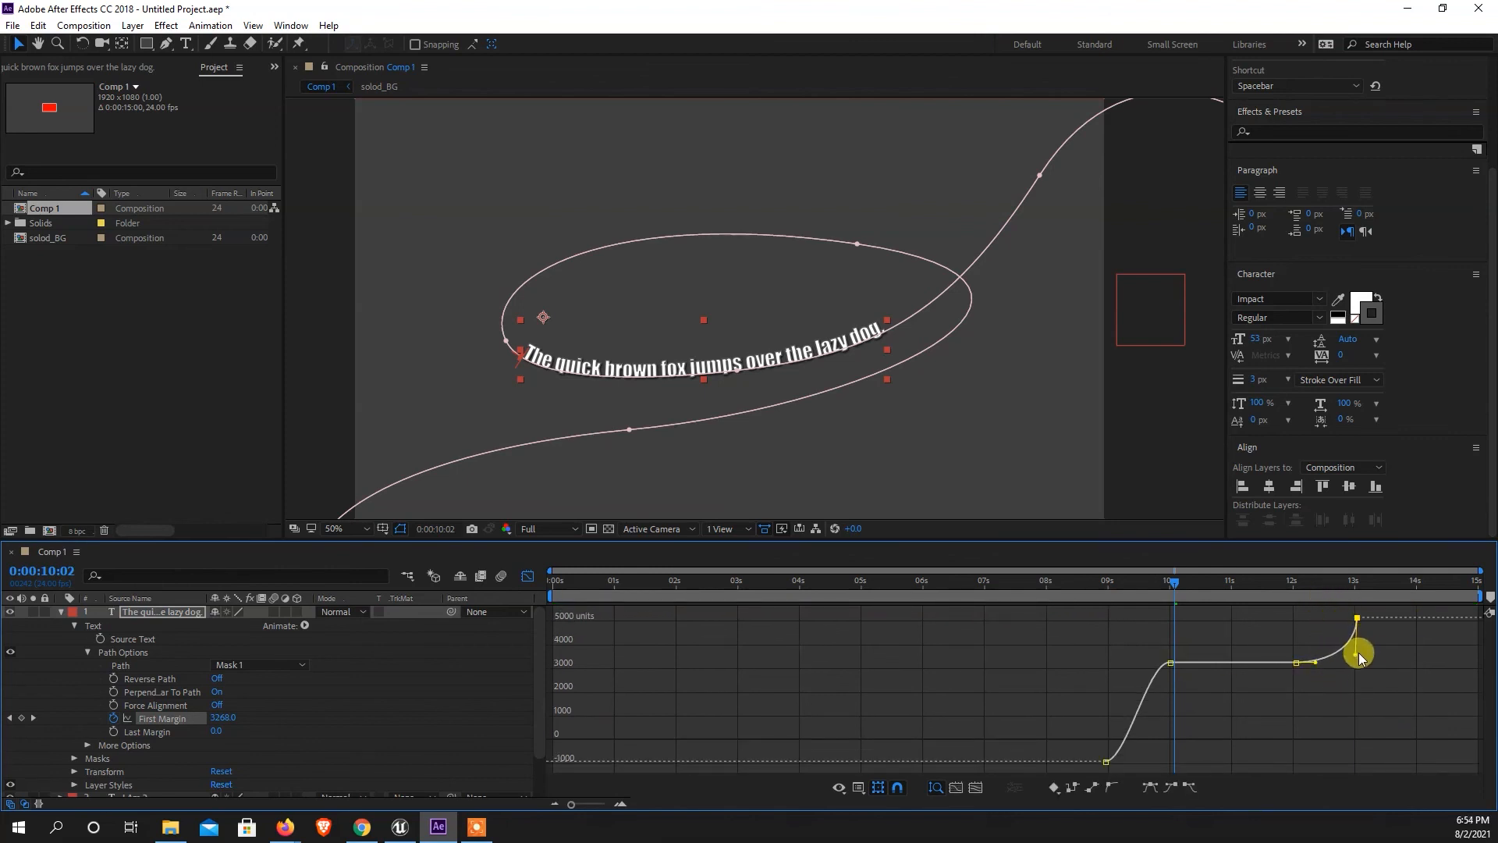
left_click_drag(1089, 715, 1112, 671)
left_click_drag(1407, 675, 1334, 606)
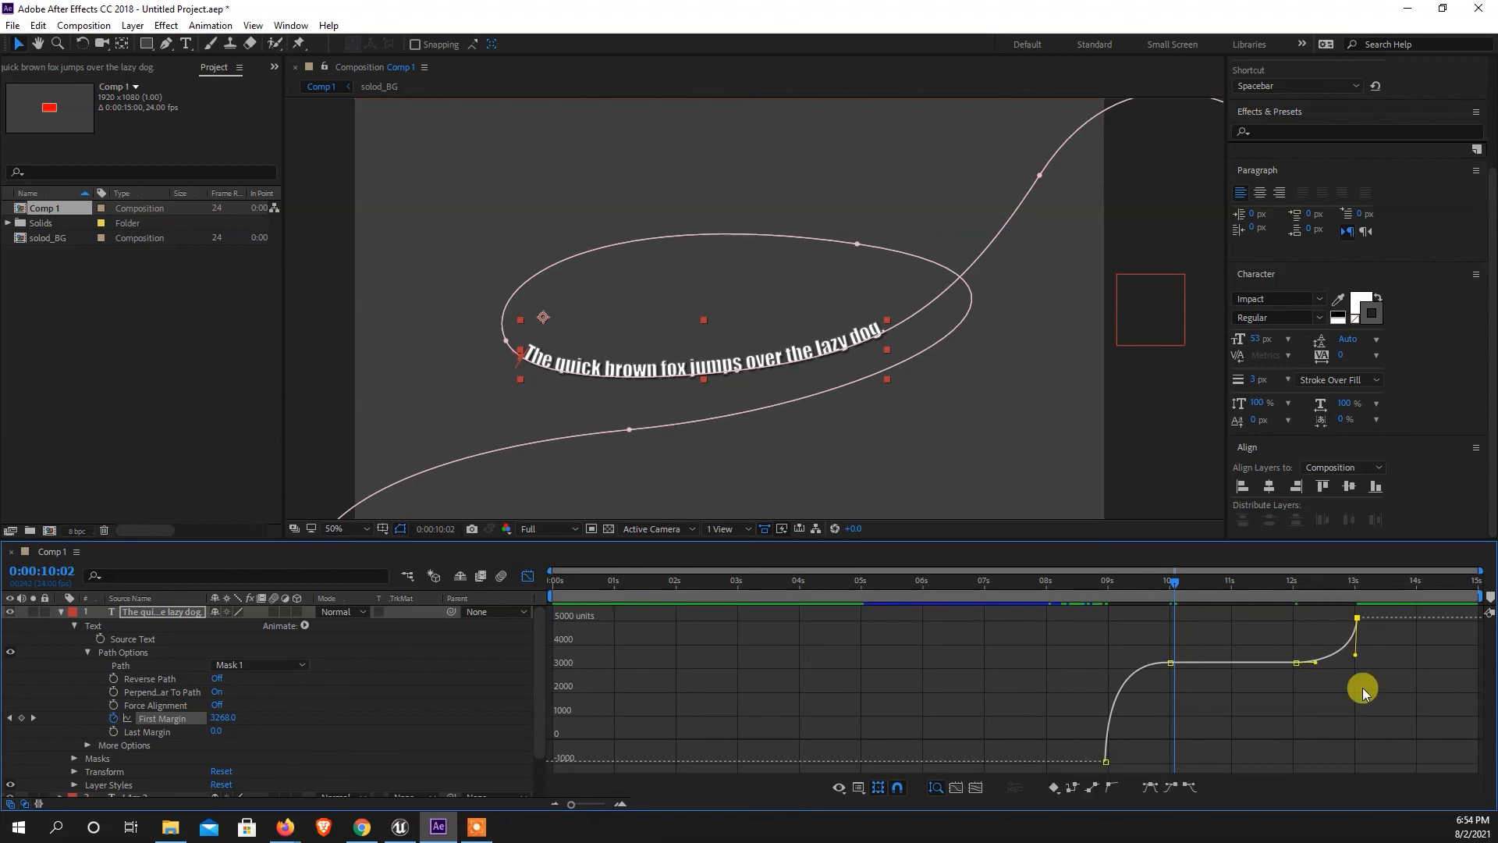
left_click_drag(1357, 660, 1369, 673)
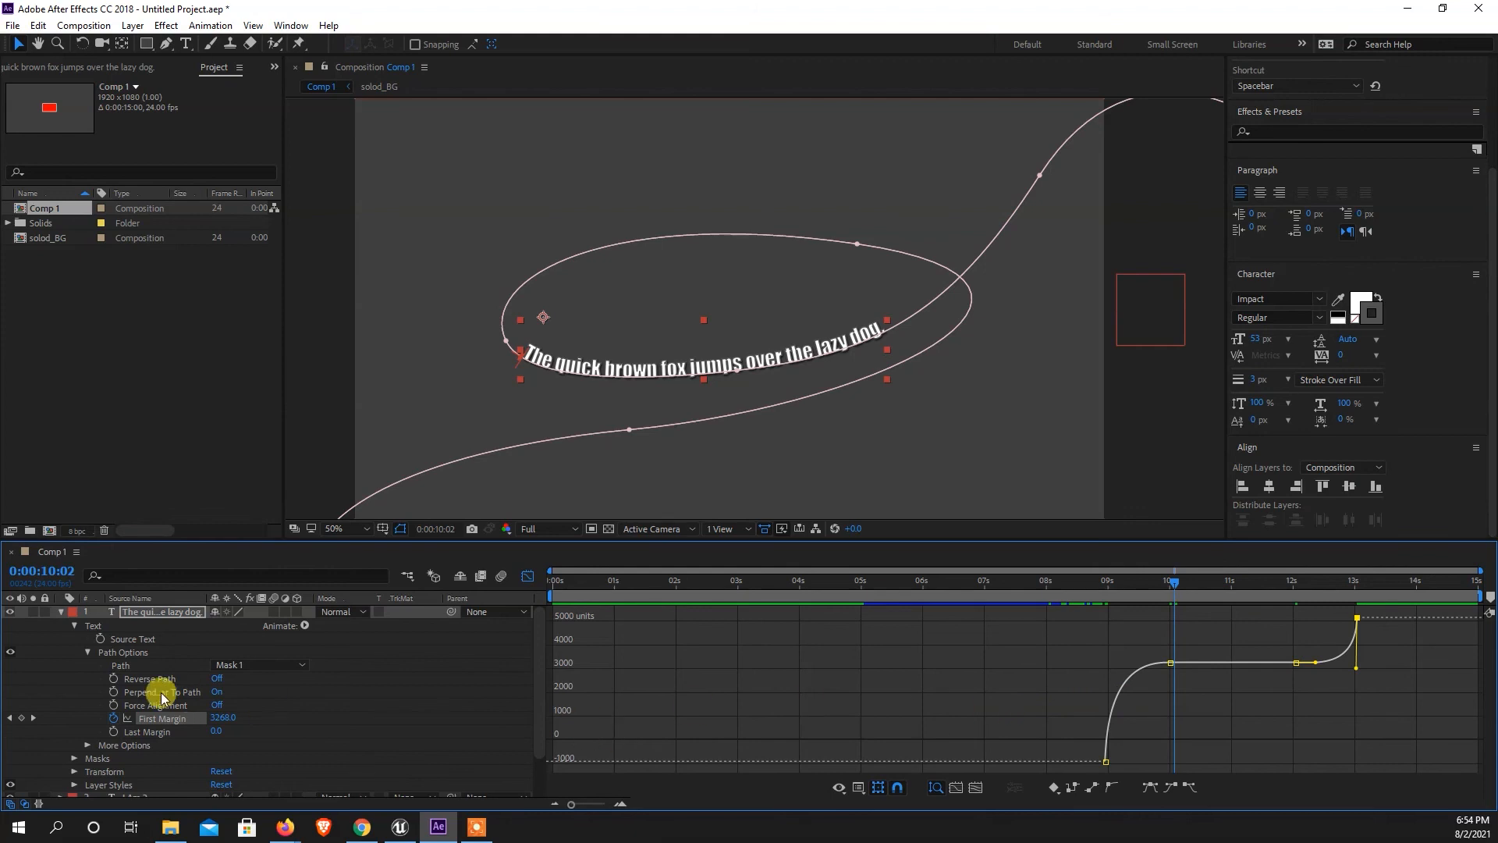
left_click(61, 611)
left_click(101, 725)
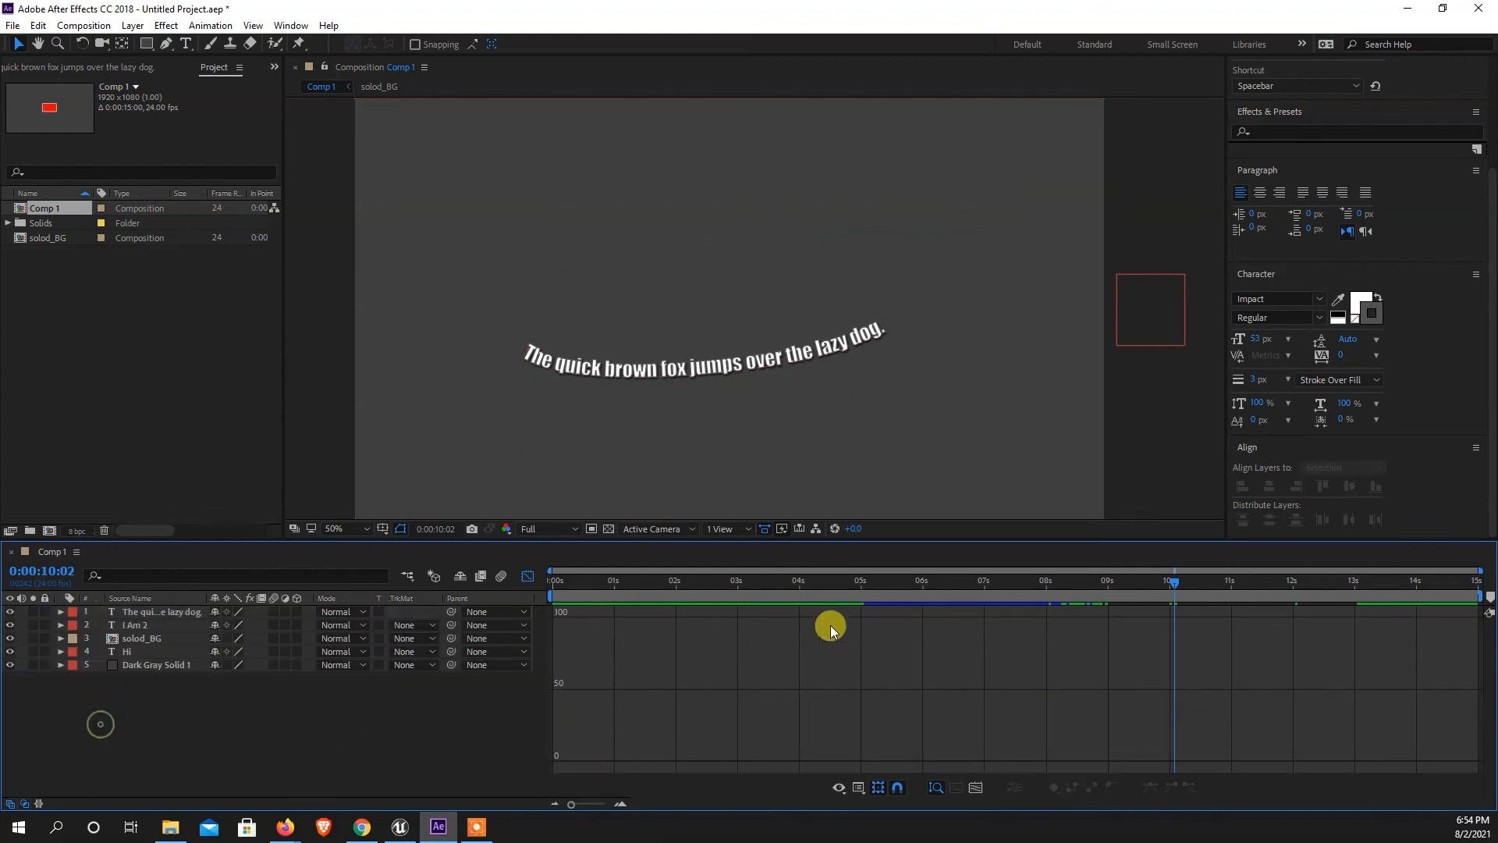
left_click(528, 581)
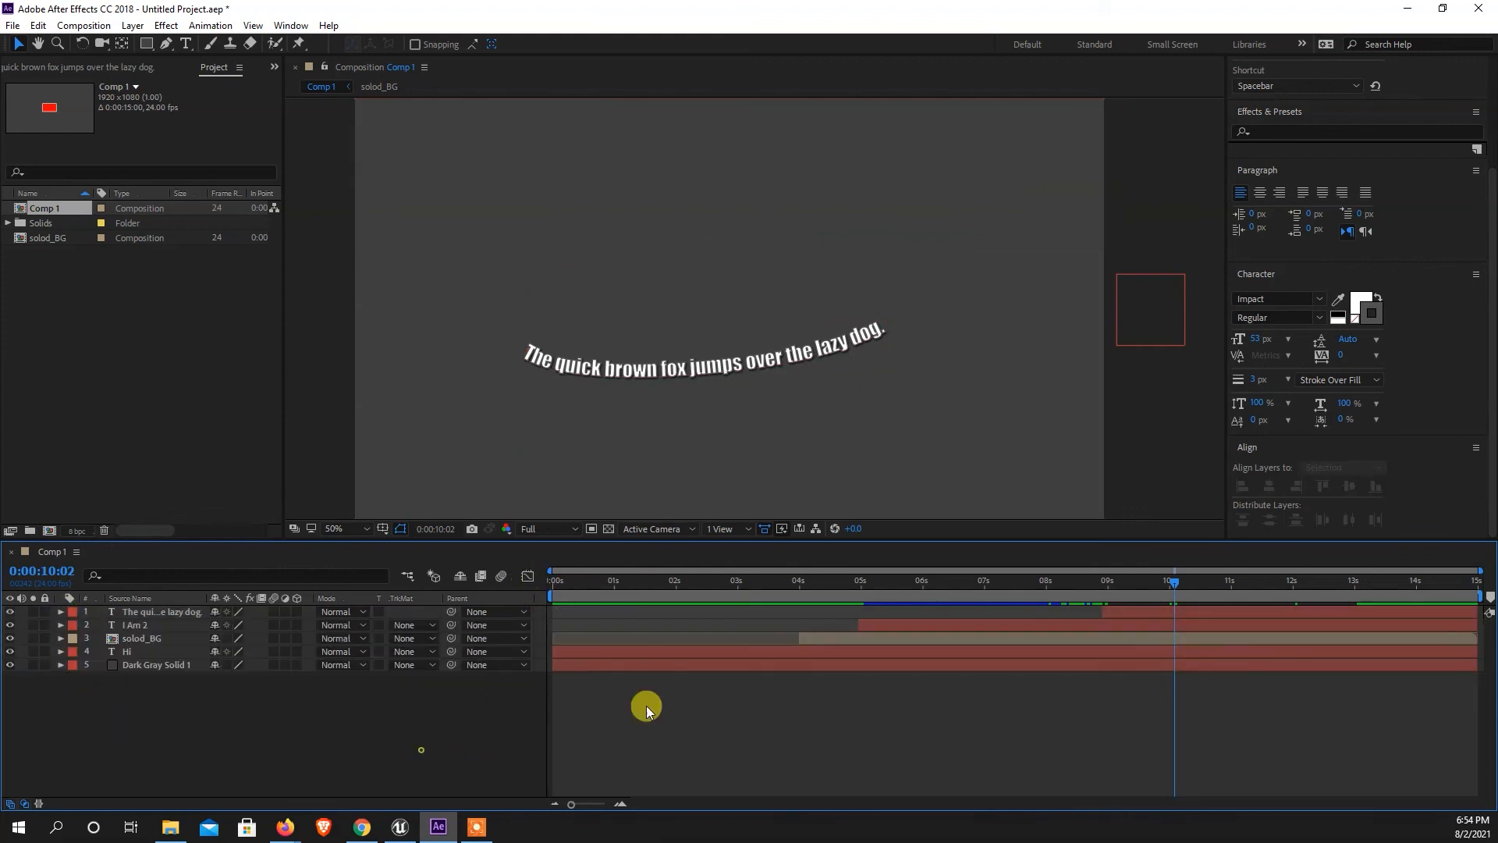
Preview the whole composition from the start and replay the section from about 0:00:03:14 to check the animation timing.
left_click_drag(1167, 584, 562, 592)
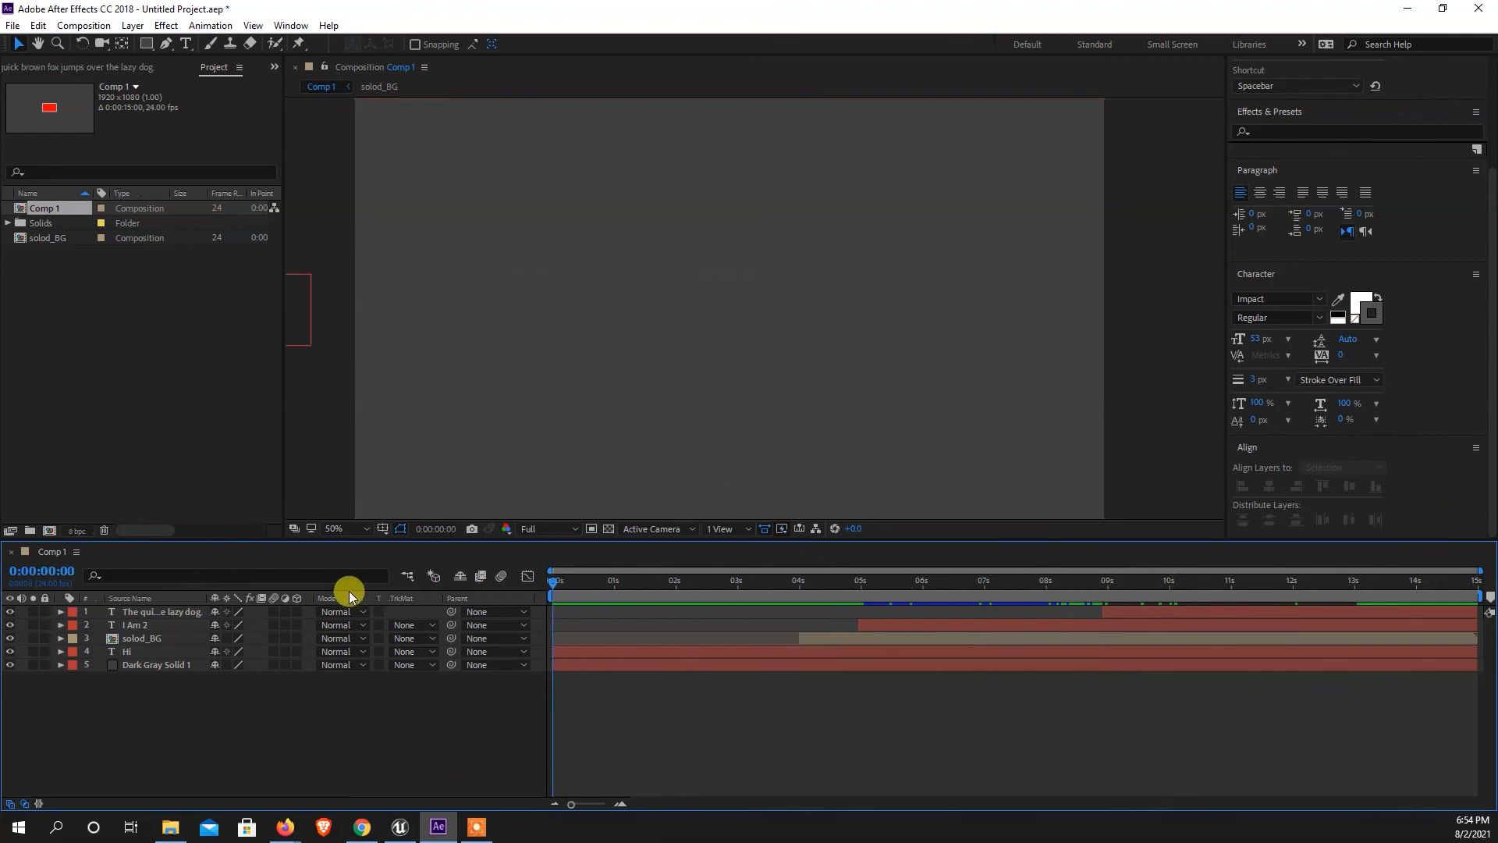
scroll(727, 372, "down", 1)
key("space")
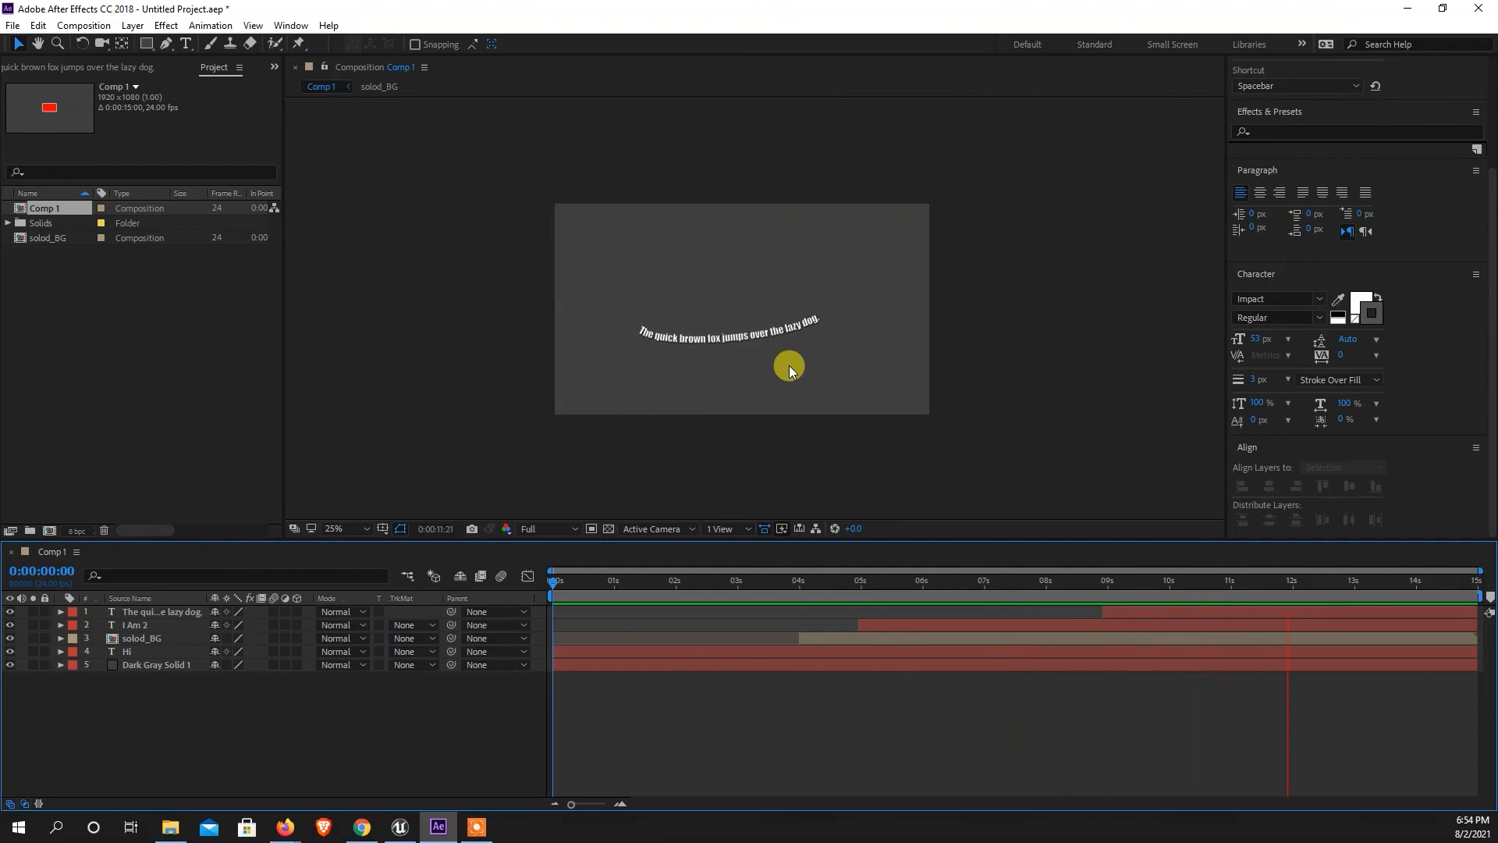
left_click_drag(1314, 589, 806, 630)
key("space")
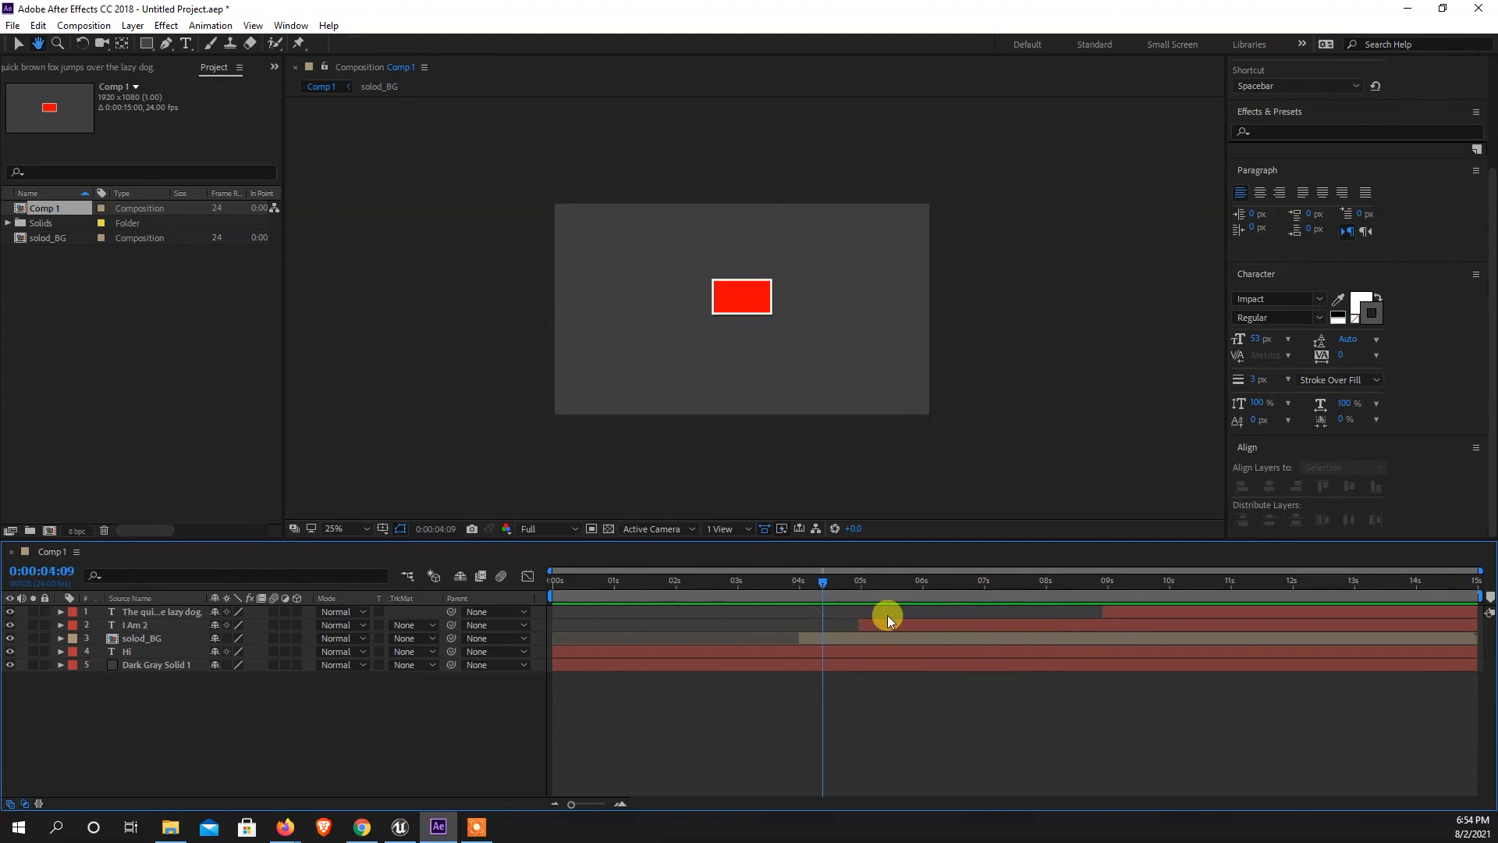
left_click_drag(902, 583, 773, 598)
key("space")
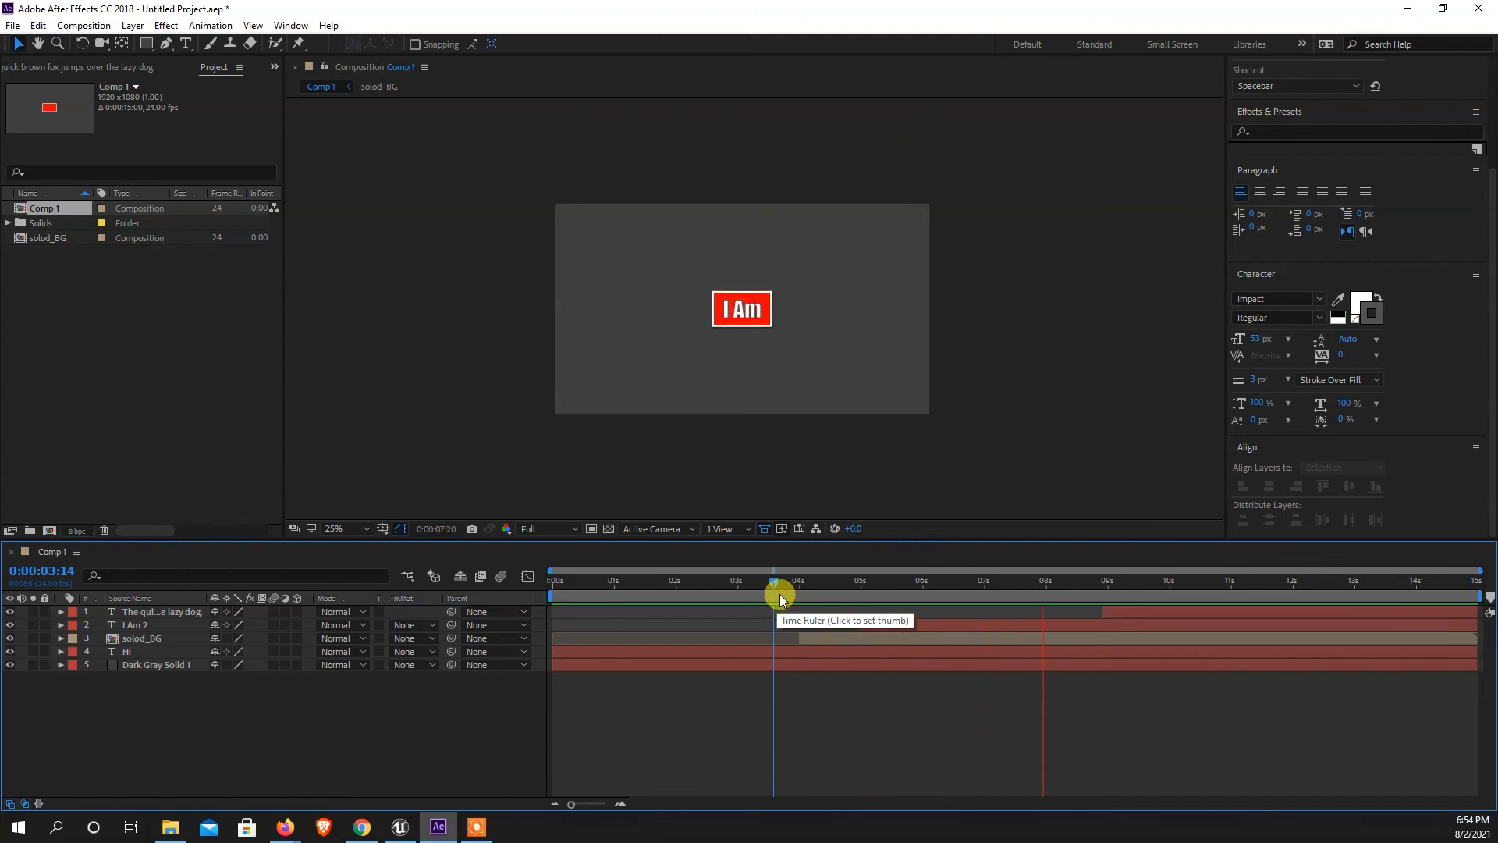
key("space")
Draw a large, roughly circular mask around the center of Dark Gray Solid 1 with the Ellipse tool.
left_click(156, 612)
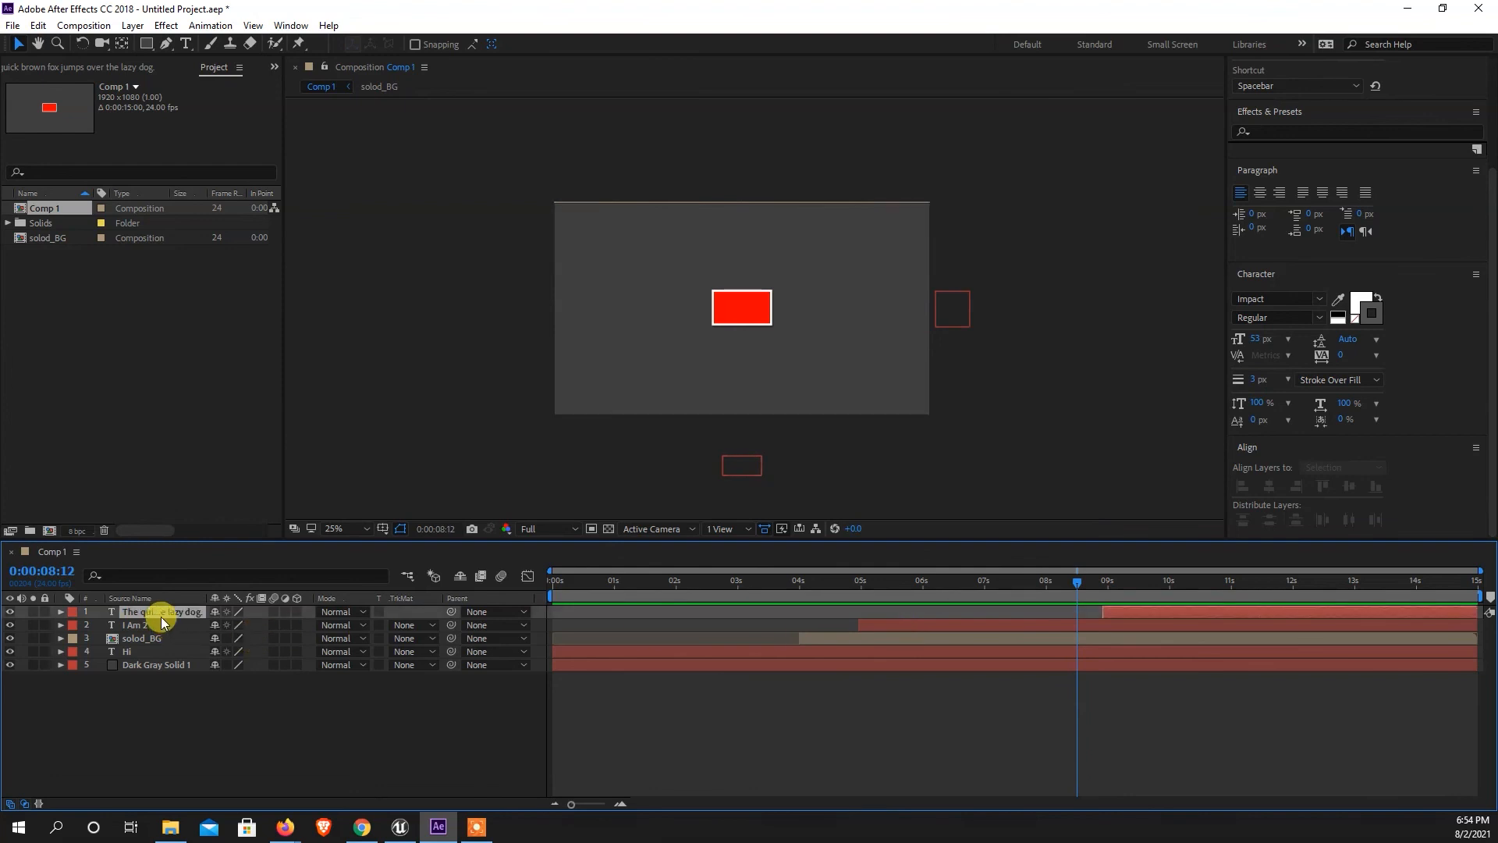
left_click(128, 664)
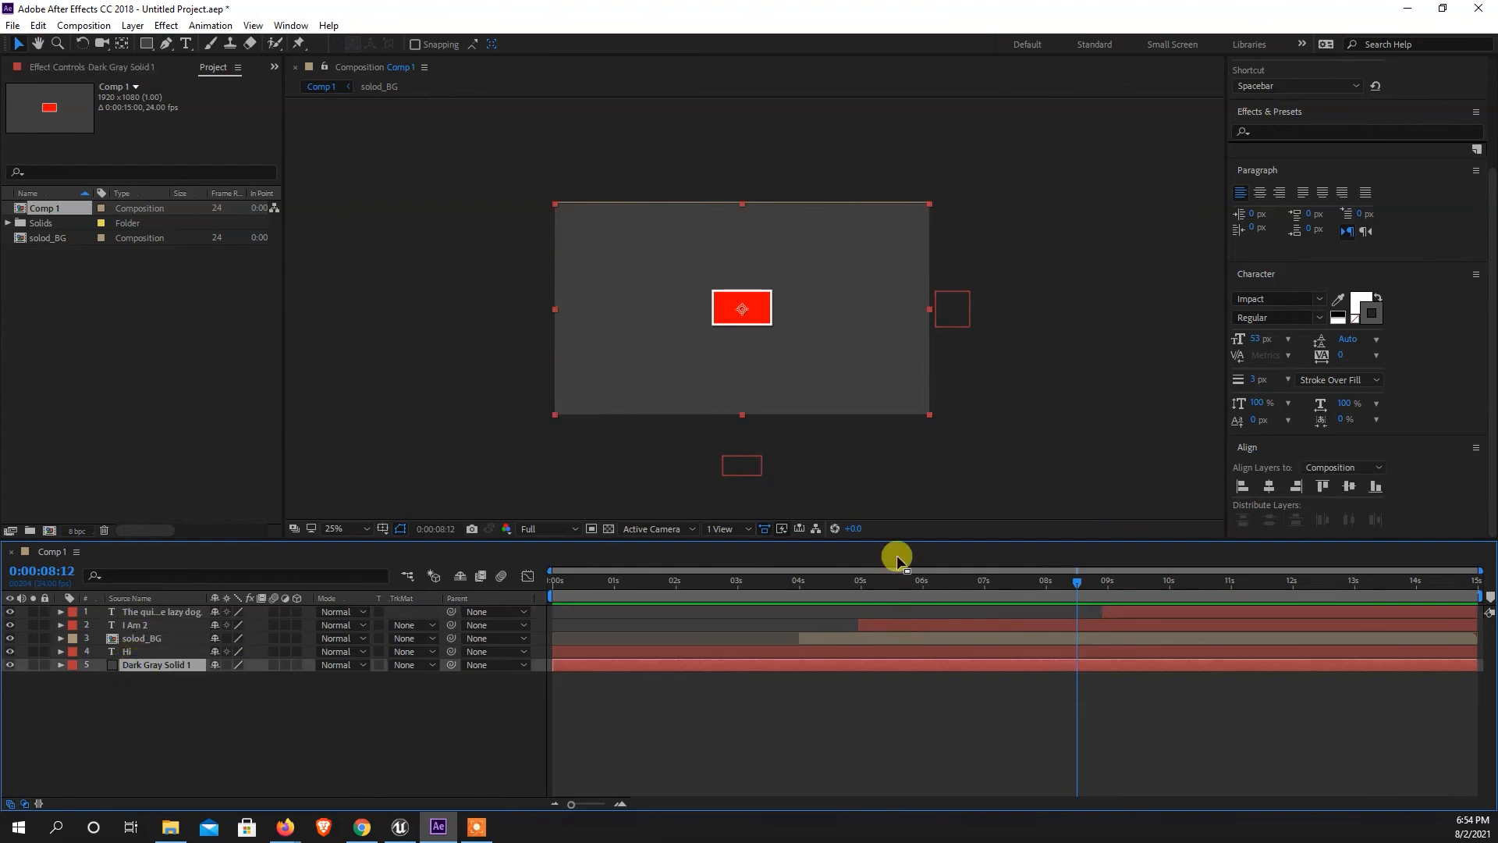
left_click(147, 45)
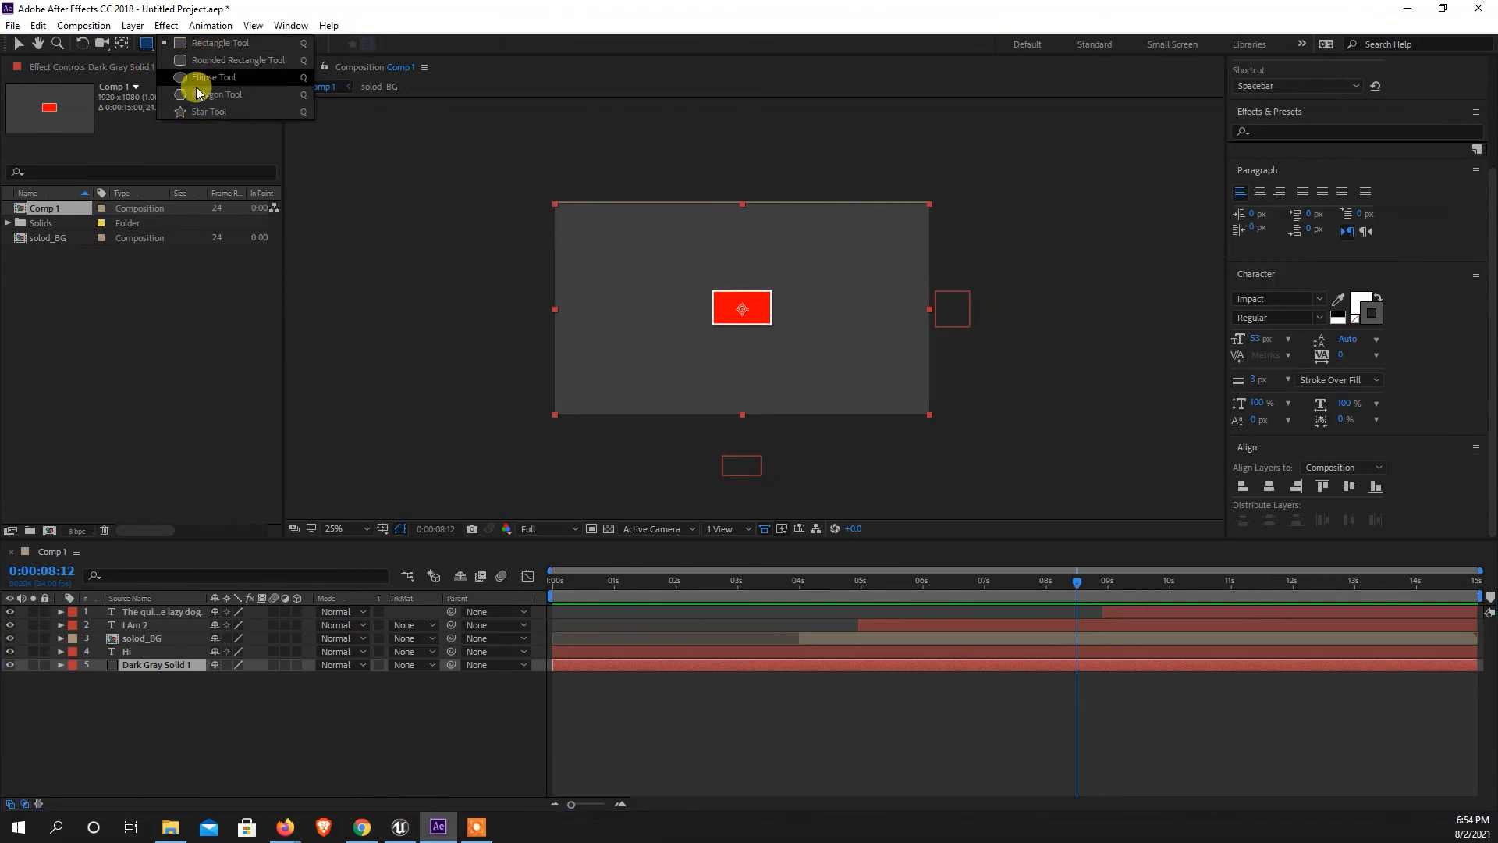
left_click(142, 49)
left_click(166, 44)
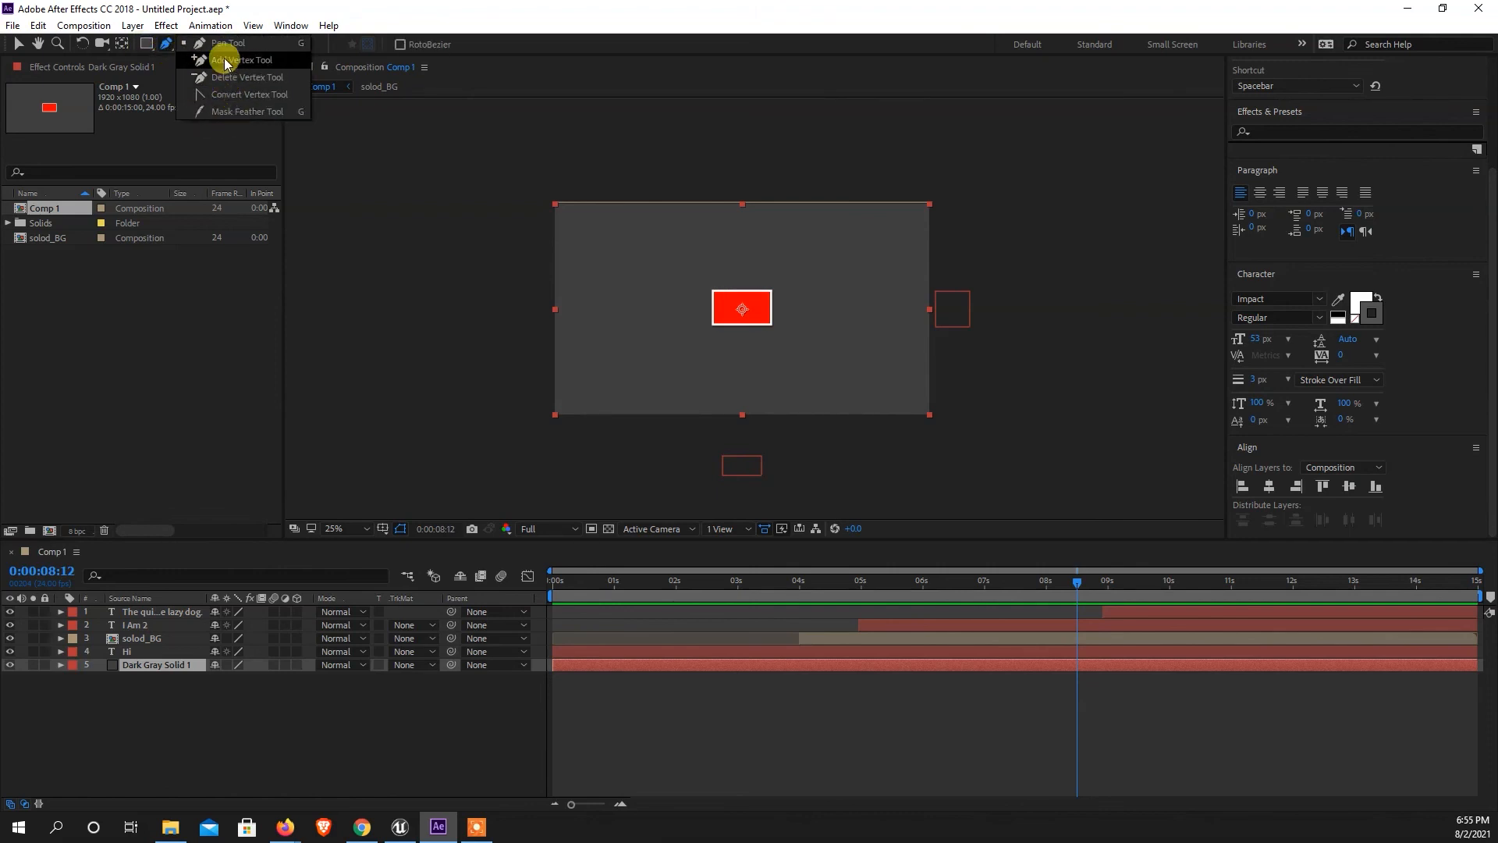
left_click(145, 45)
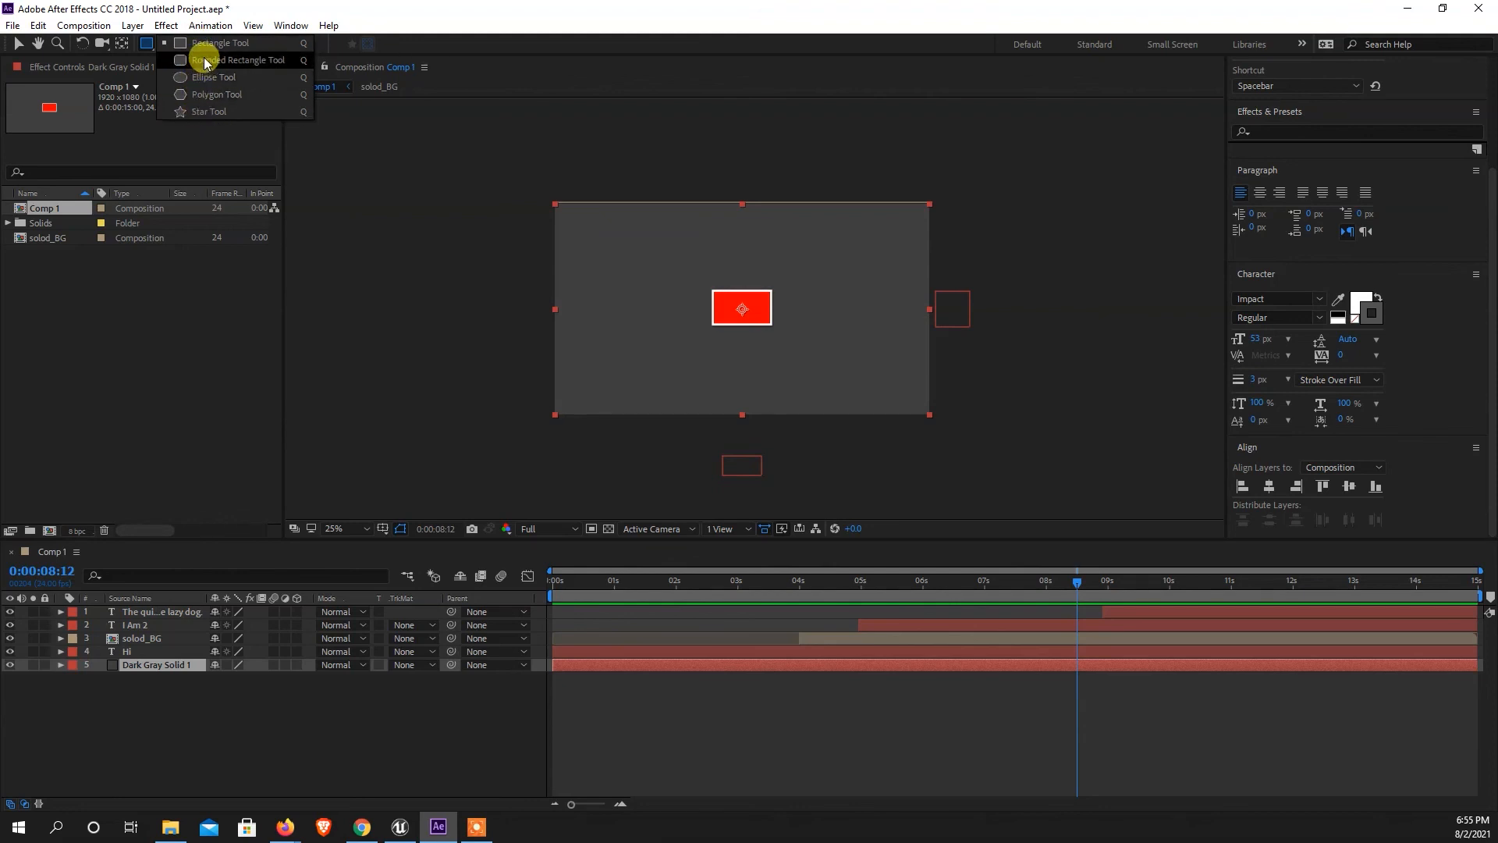
left_click(192, 77)
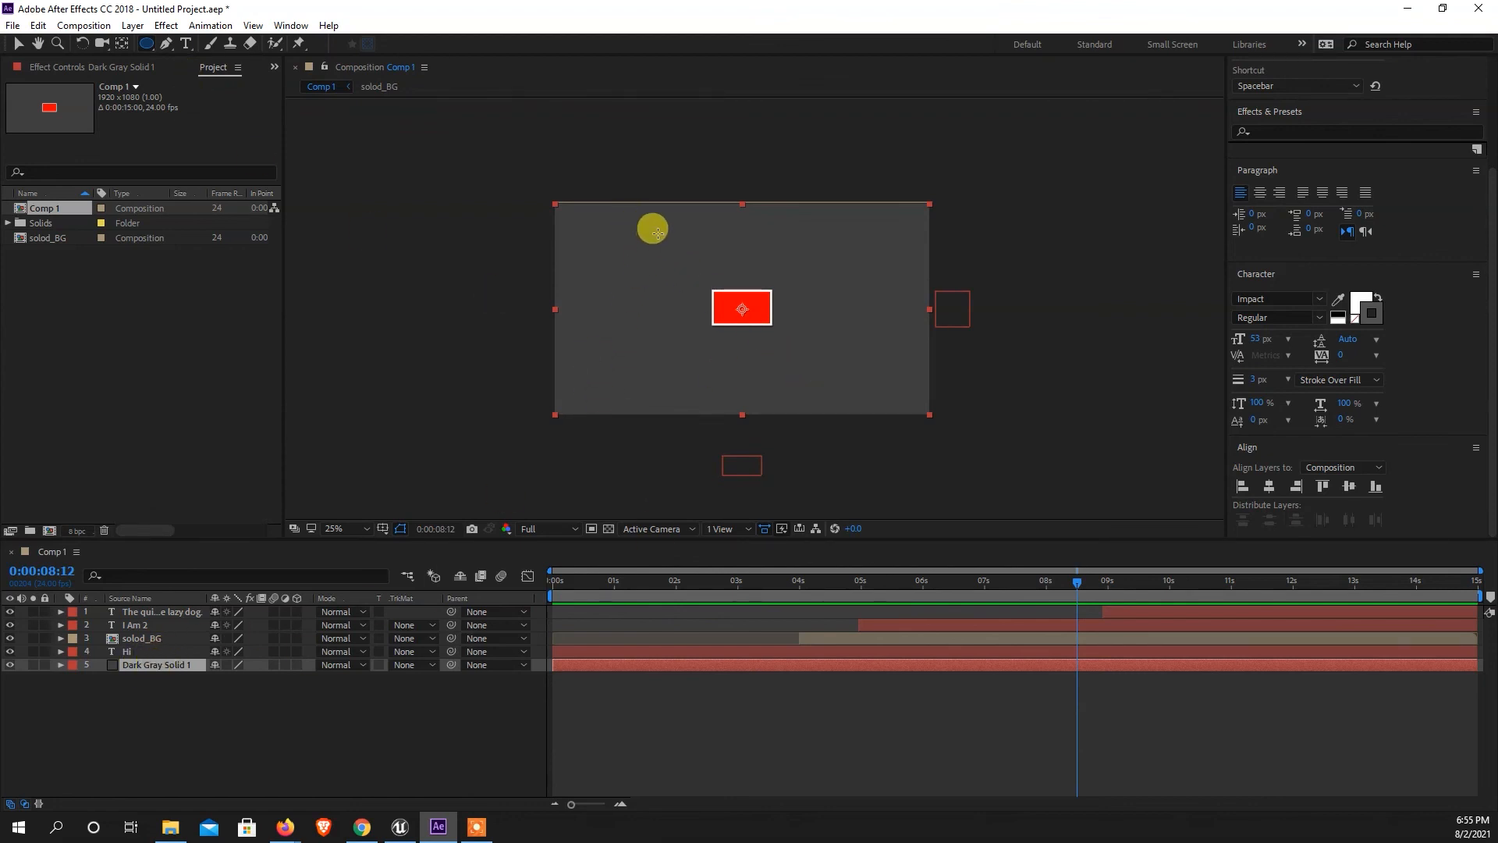
left_click_drag(652, 224, 836, 392)
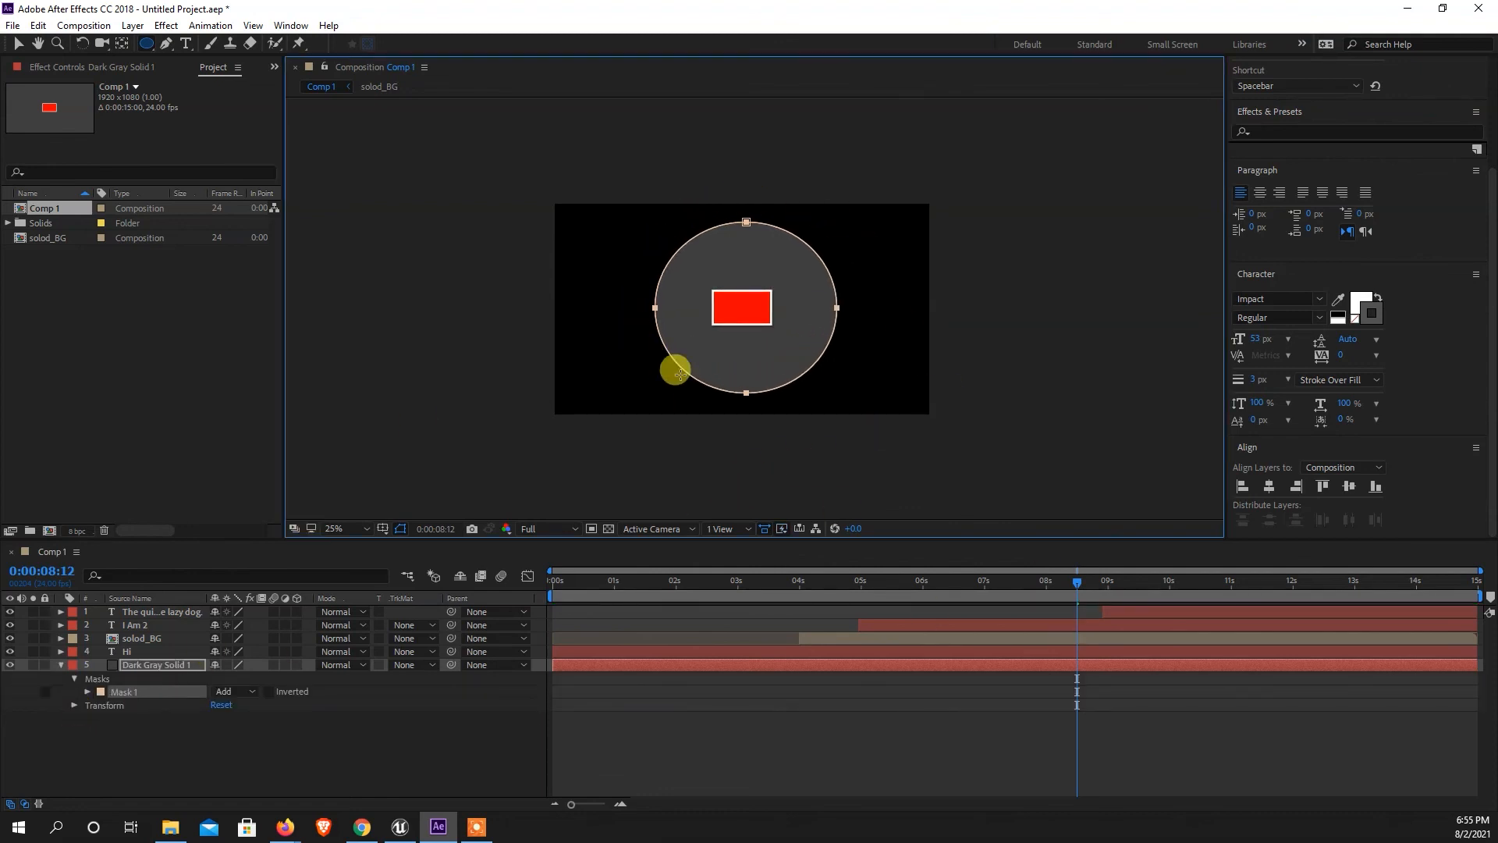
Set the Mask Feather of the dark gray solid's ellipse mask to 828 pixels to create a soft vignette.
left_click(87, 692)
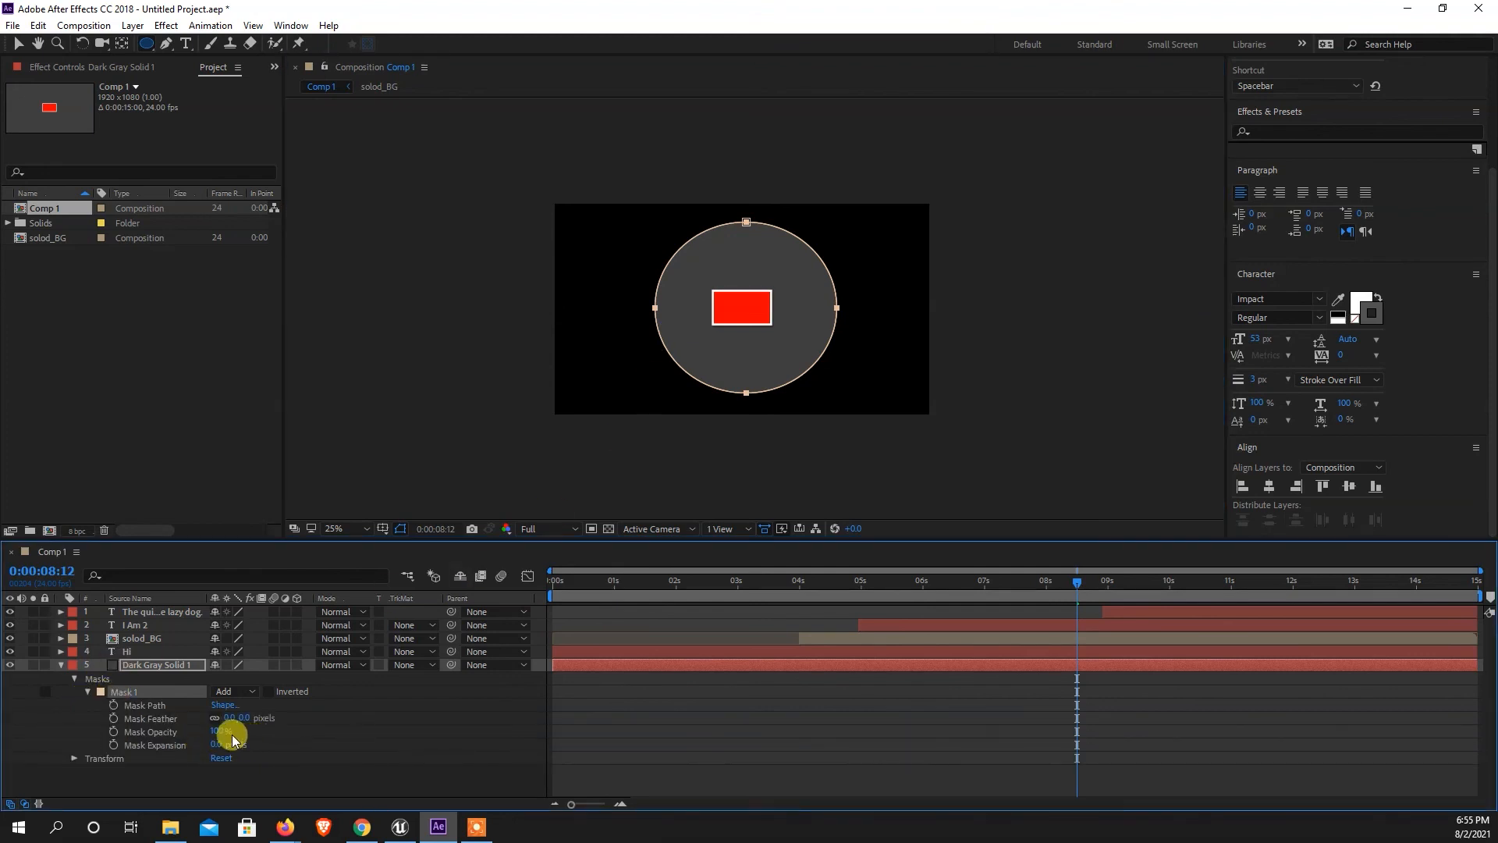
left_click_drag(230, 722, 878, 716)
left_click(18, 44)
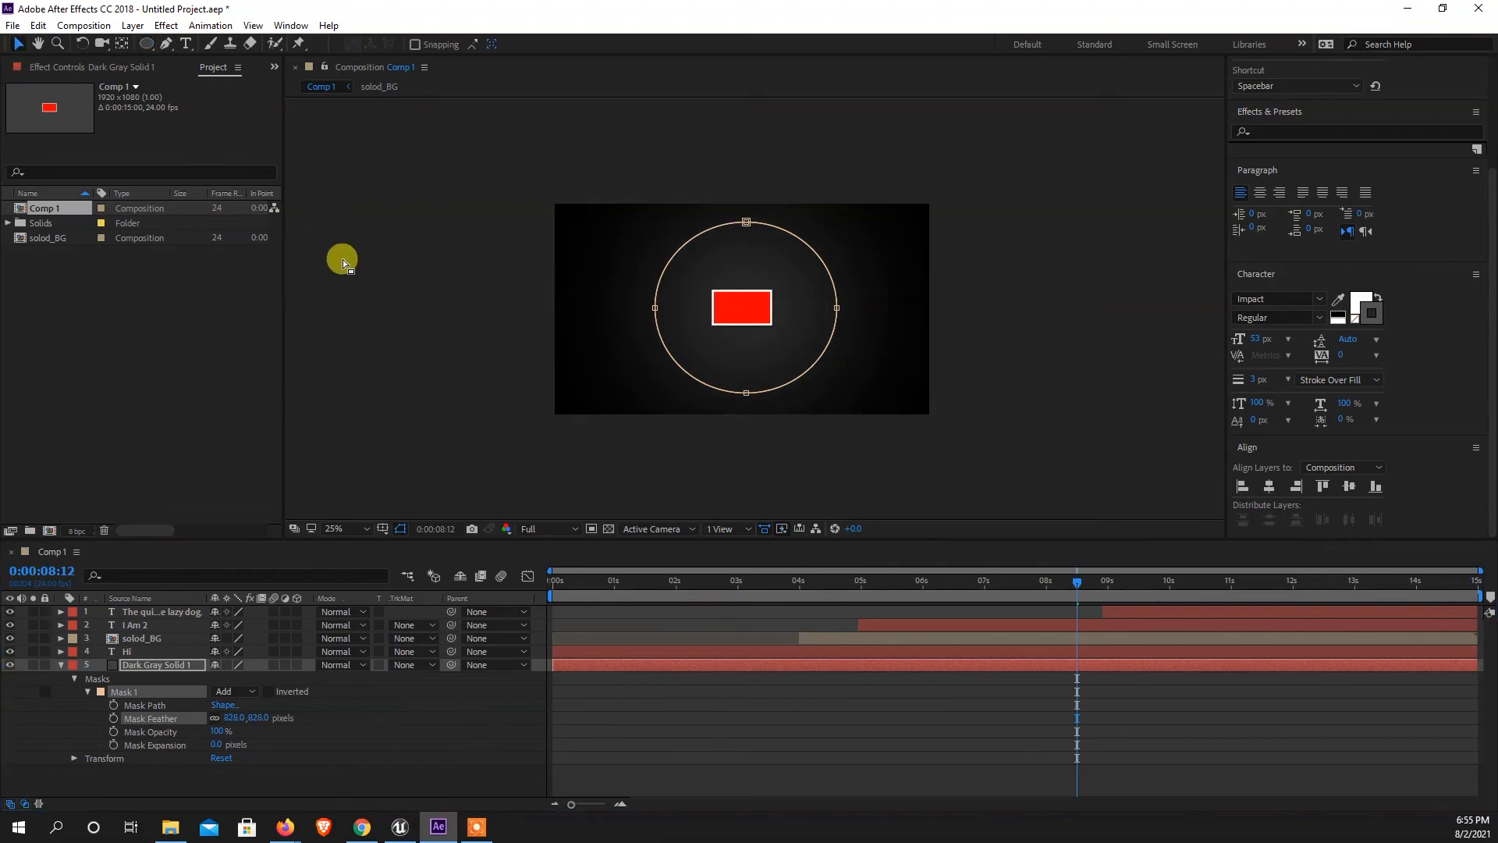
left_click(342, 260)
scroll(752, 297, "up", 2)
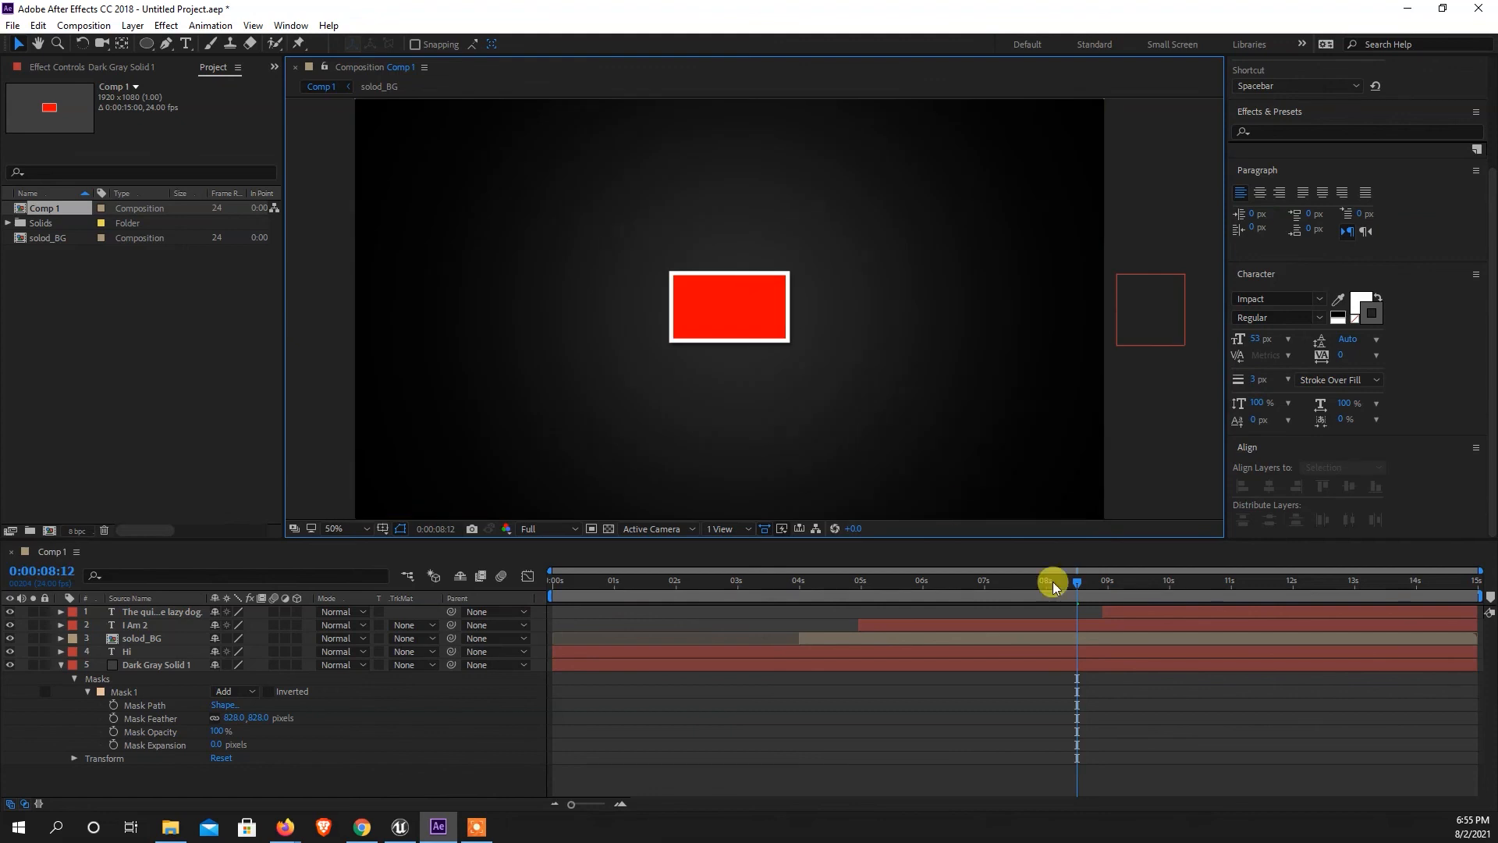
Preview the composition from the start with the vignette background, and collapse the Dark Gray Solid 1 properties.
left_click_drag(1078, 593, 472, 582)
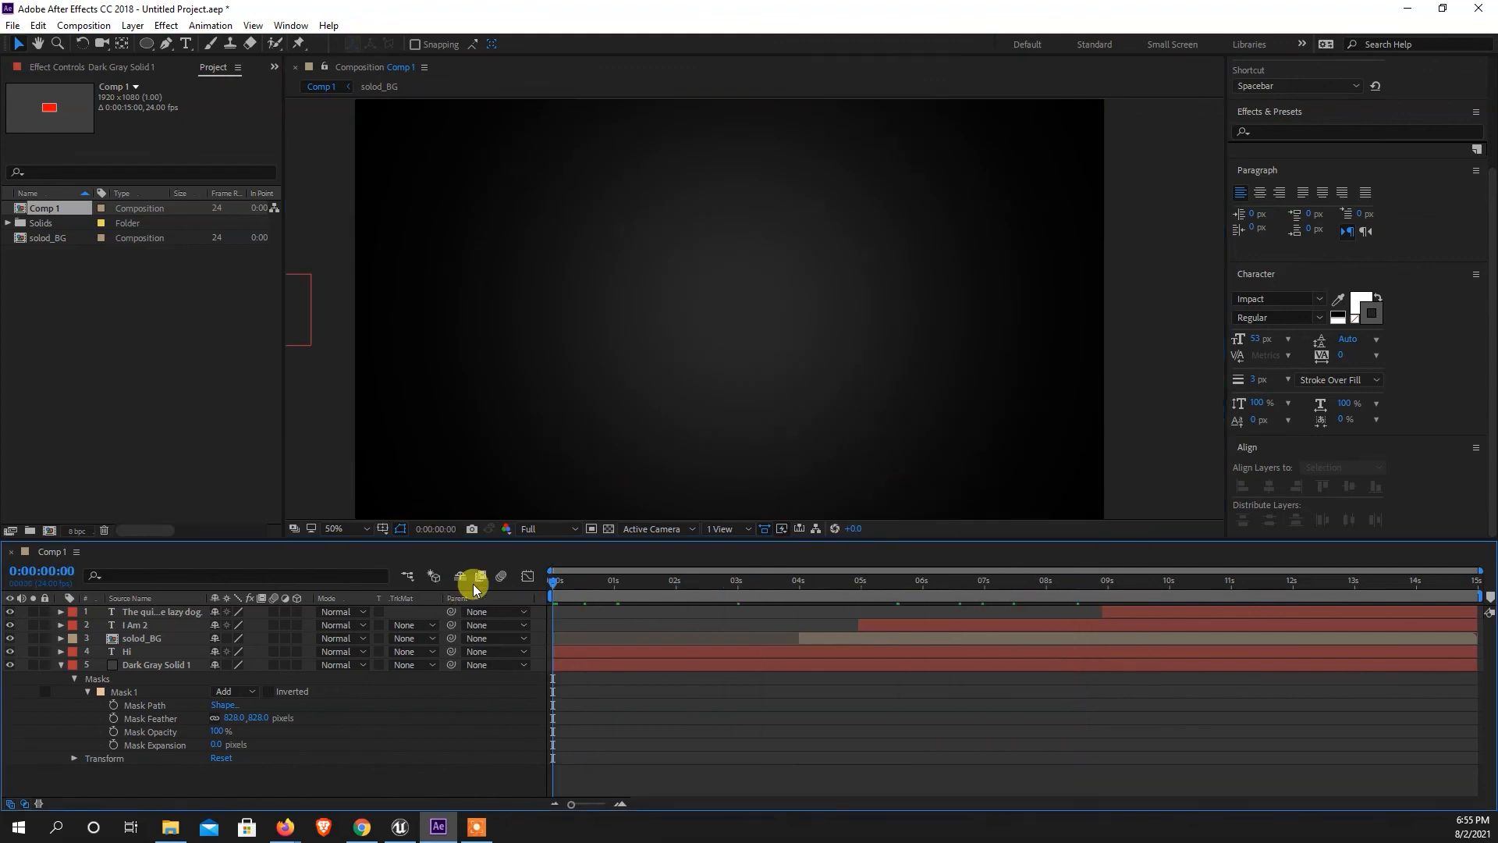
key("space")
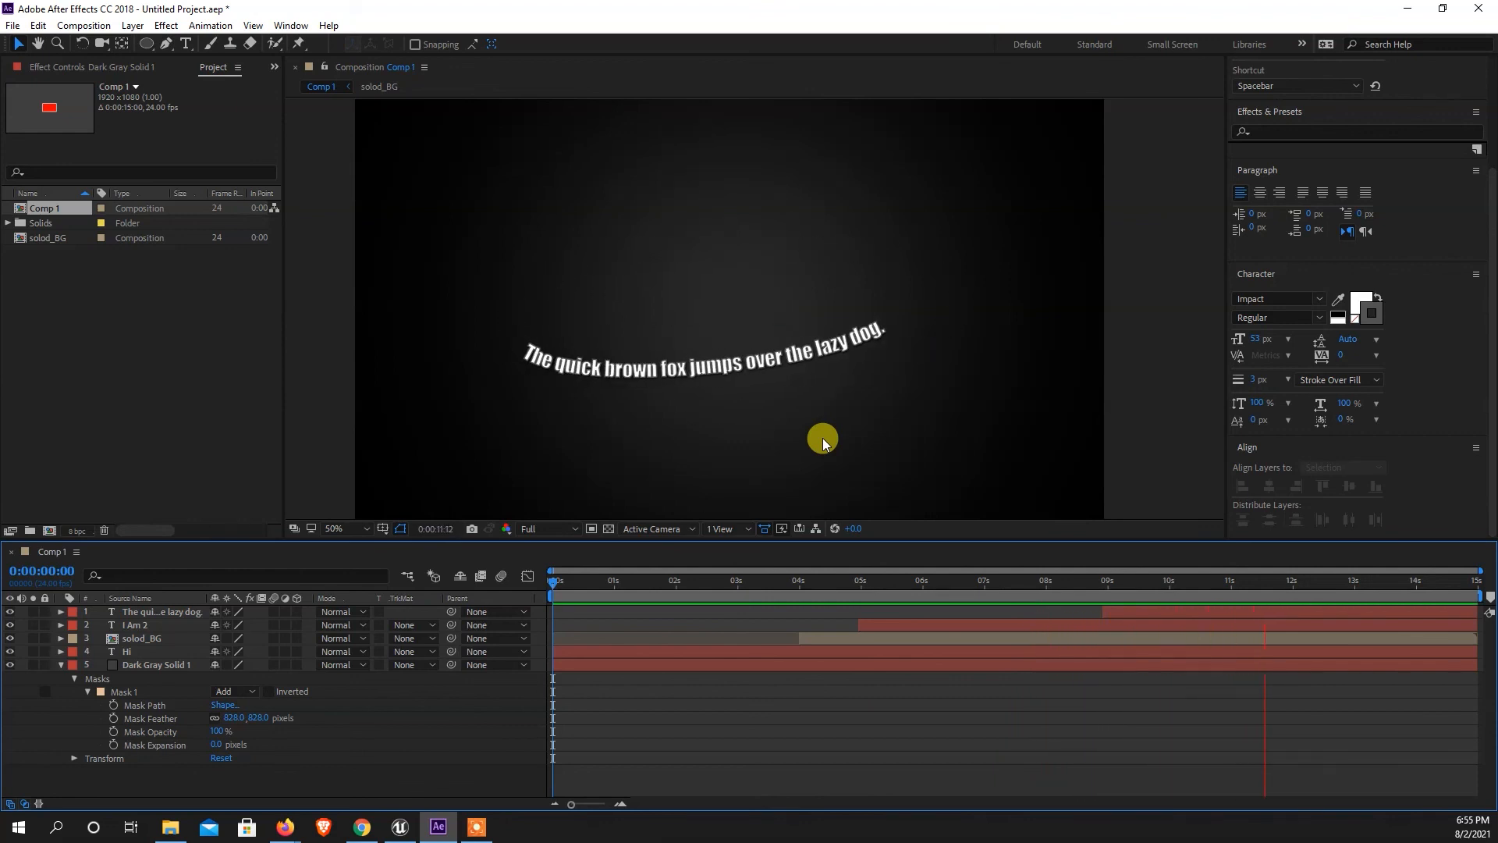
key("space")
scroll(591, 335, "down", 1)
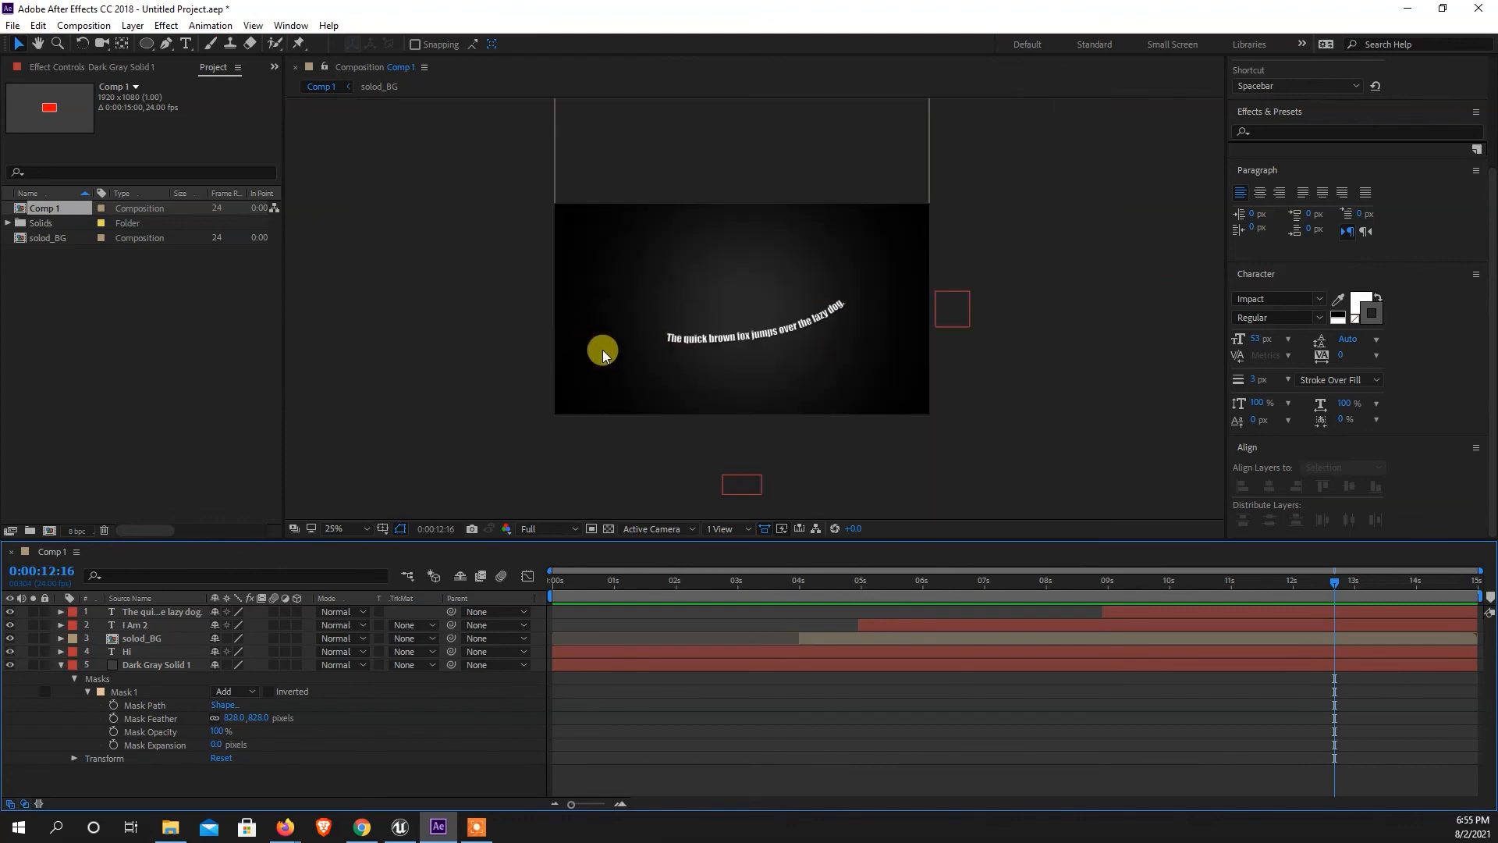
left_click(61, 665)
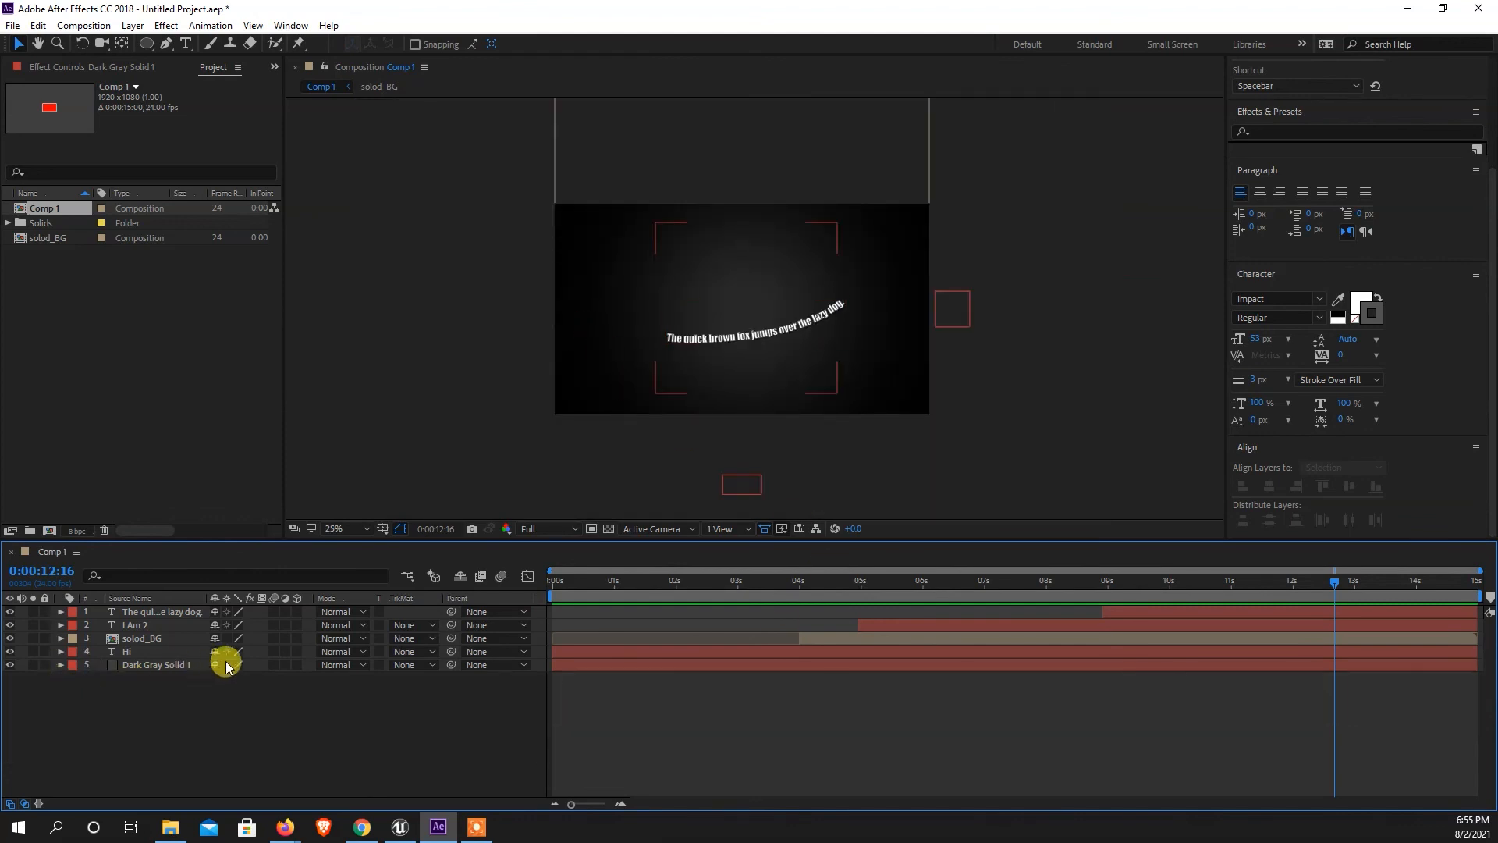